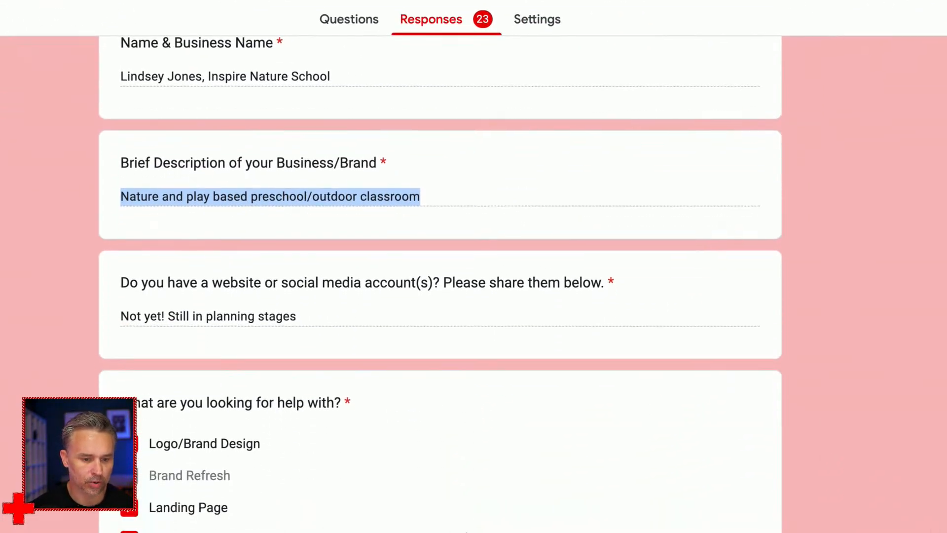
Step: Copy the full answer to the "Feel free to share anything else that you think would be helpful!" question in the form response
scroll(184, 444, "down", 4)
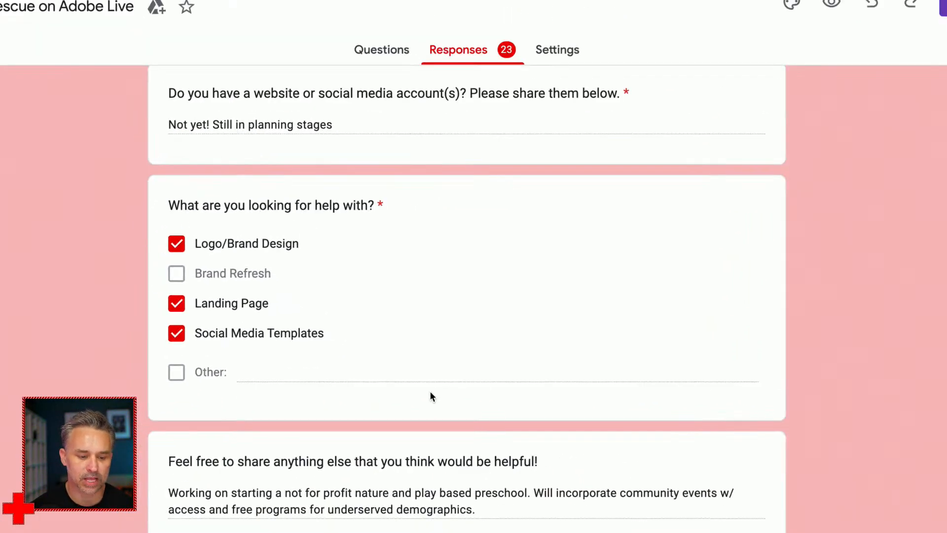
scroll(483, 408, "down", 3)
left_click_drag(476, 376, 166, 358)
key("super+c")
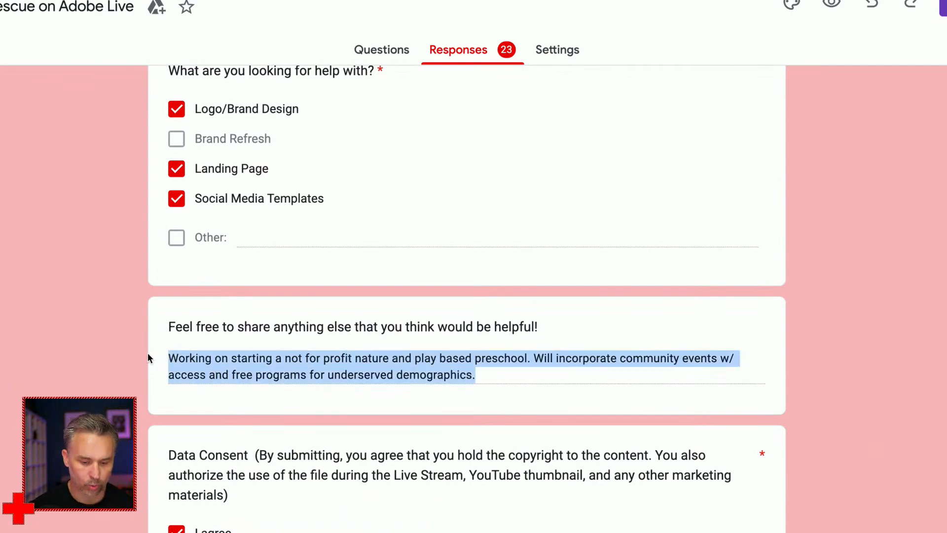
scroll(309, 407, "down", 2)
scroll(309, 408, "up", 4)
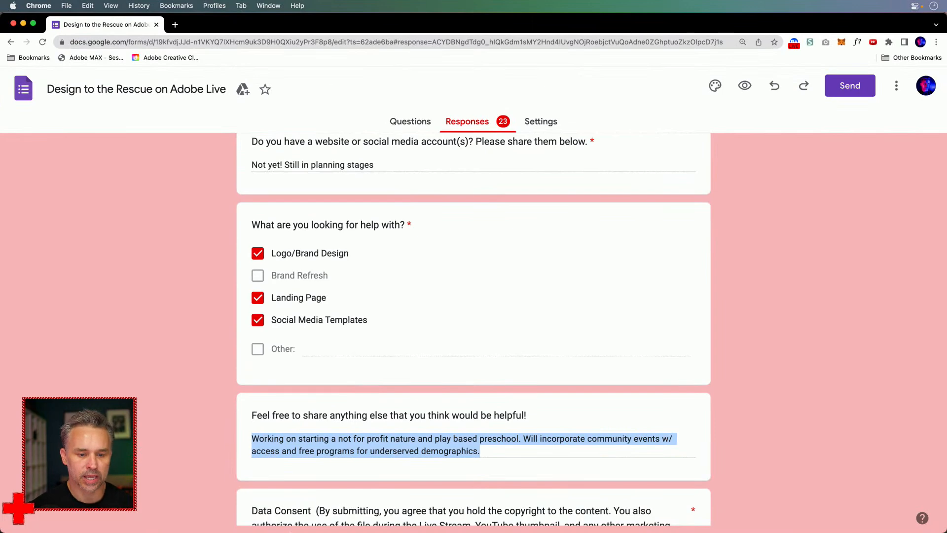
Step: Switch to Illustrator and paste the copied answer into a new wide text area below the name and business line
mouse_move(294, 530)
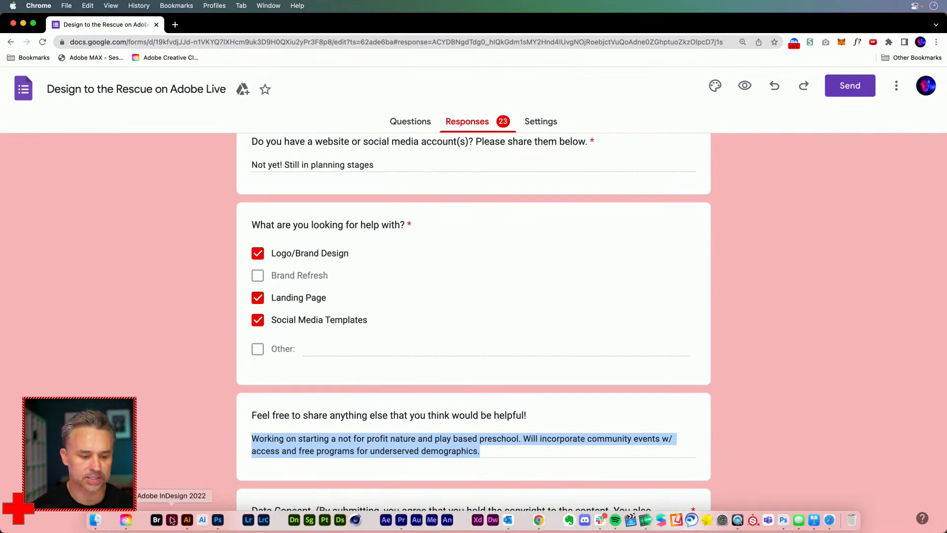
left_click(187, 520)
left_click(13, 127)
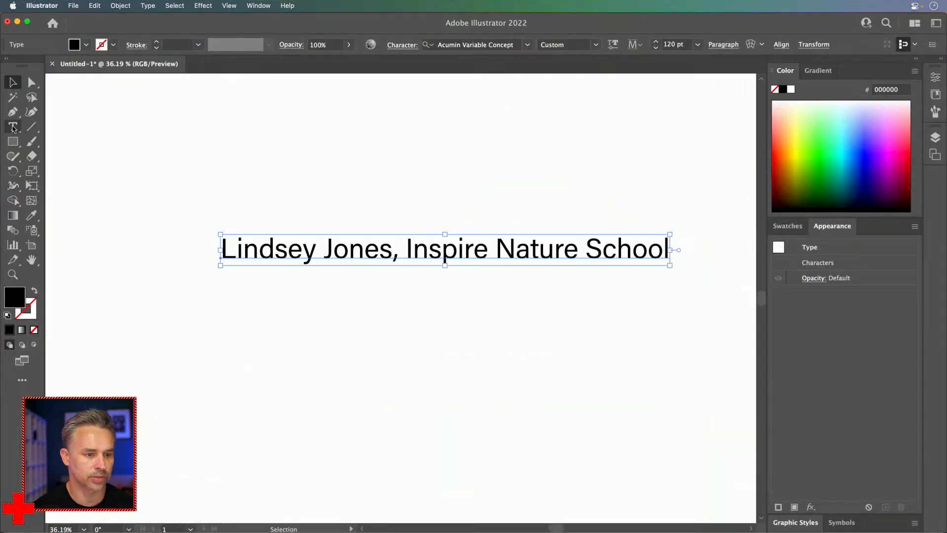
left_click_drag(174, 297, 705, 454)
key("super+v")
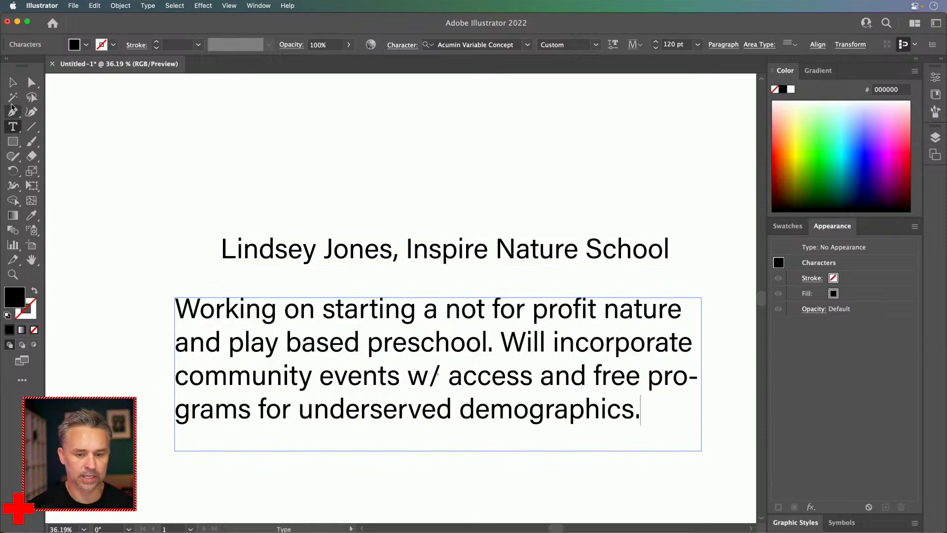
Step: Move the name and business line slightly up and to the left, above the pasted paragraph, and deselect it
left_click(13, 83)
left_click_drag(257, 250, 223, 239)
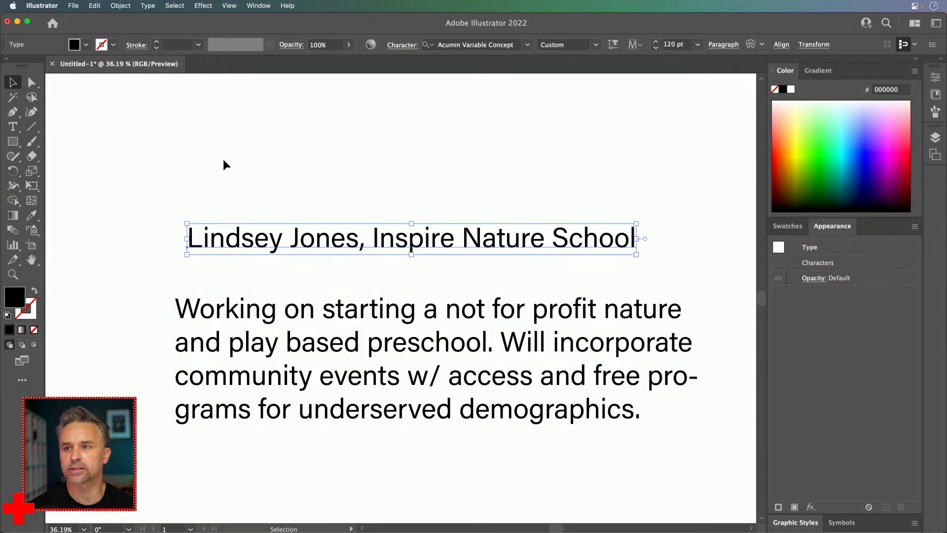
left_click(224, 164)
Step: Switch to Chrome and open express.adobe.com in a new tab
mouse_move(508, 531)
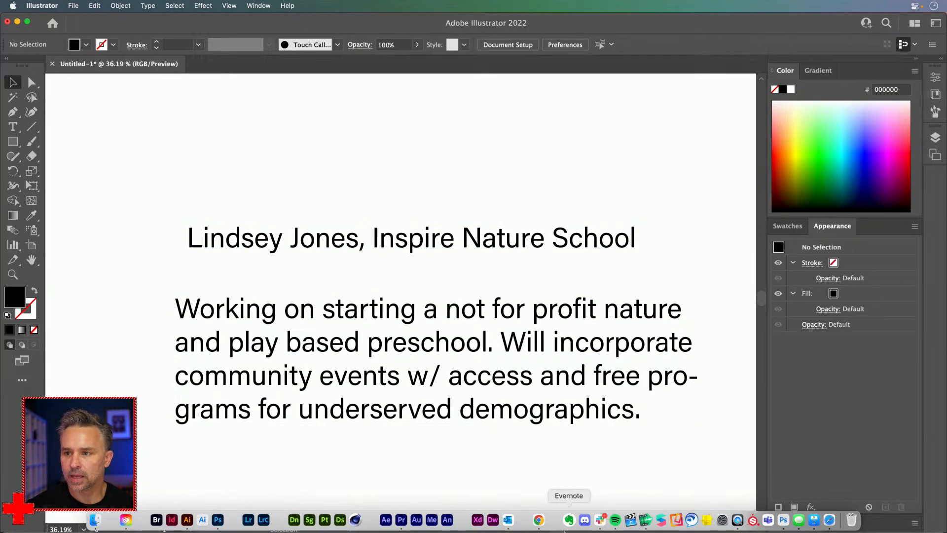
left_click(539, 520)
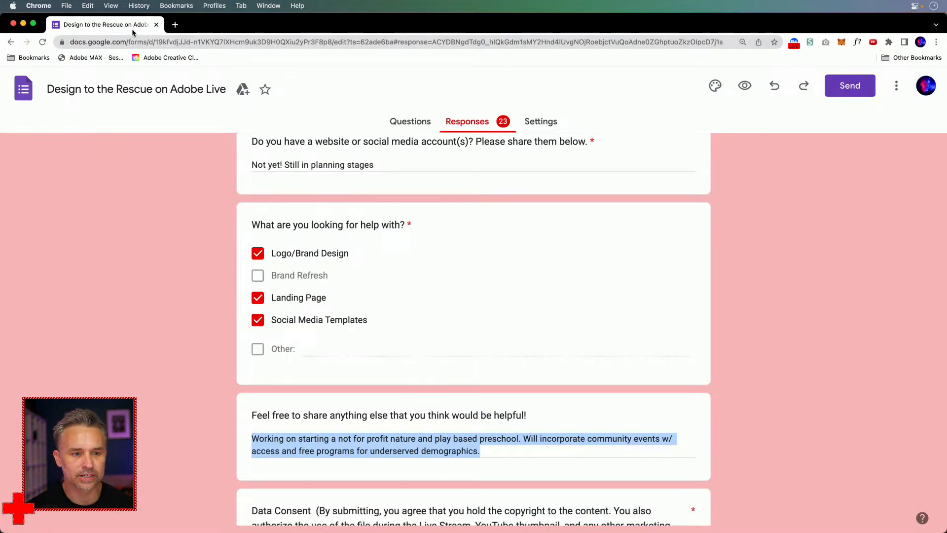
left_click(175, 25)
type("expre")
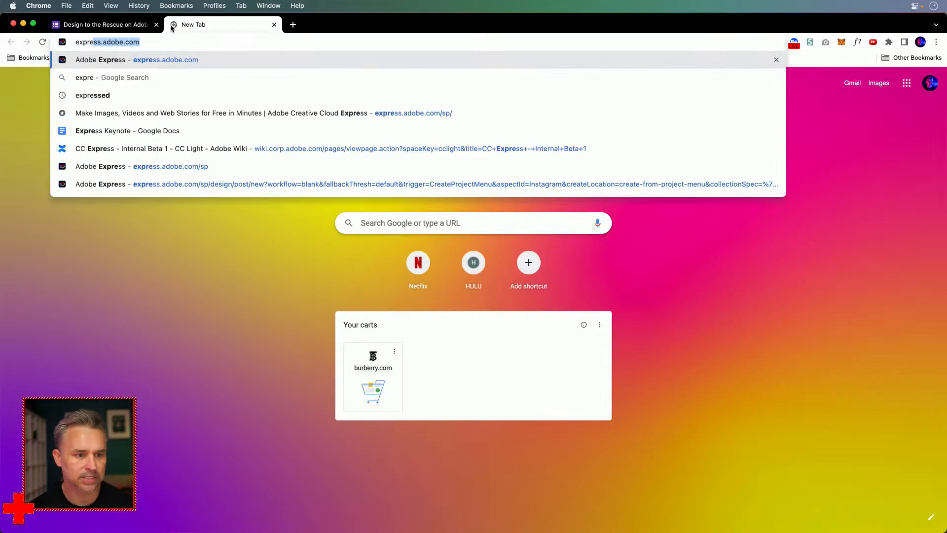
key("Return")
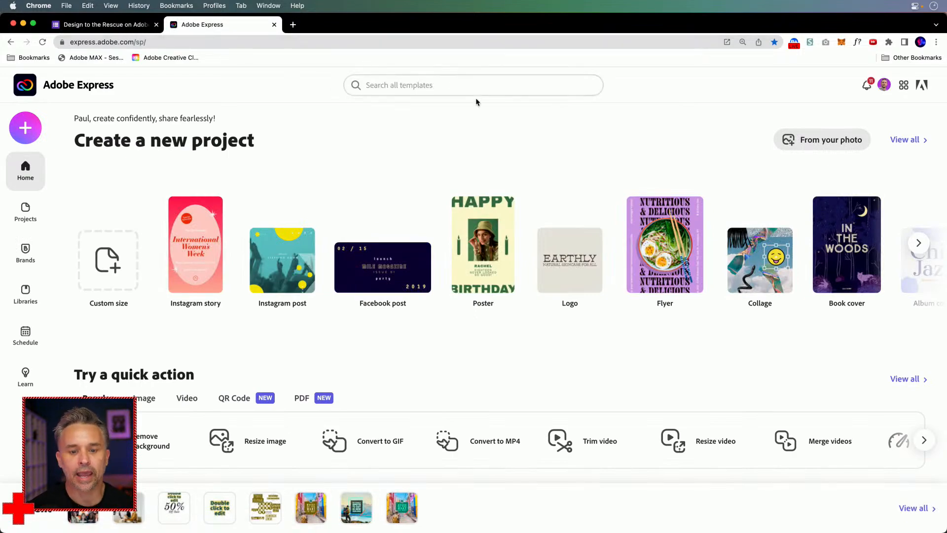
Step: Start a new Logo project and search the logo templates for "nature"
left_click(25, 127)
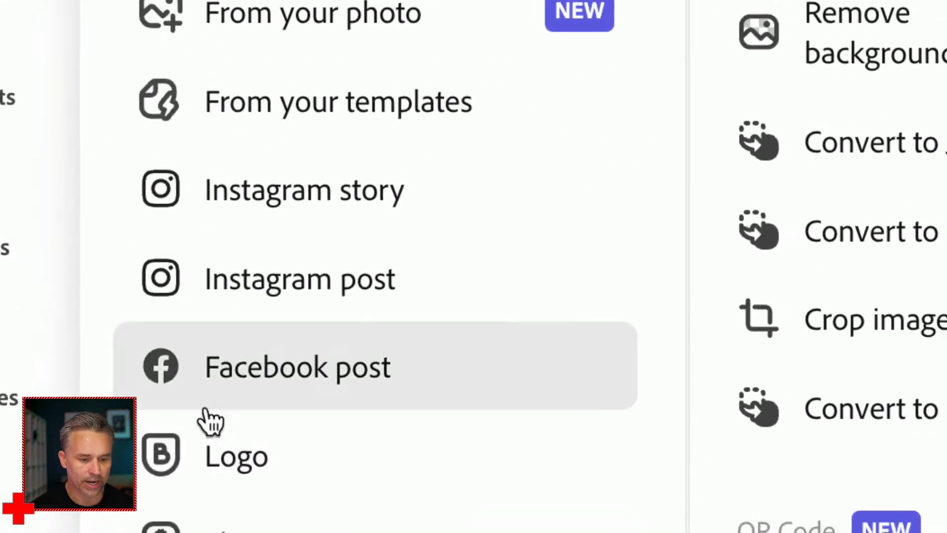
left_click(227, 451)
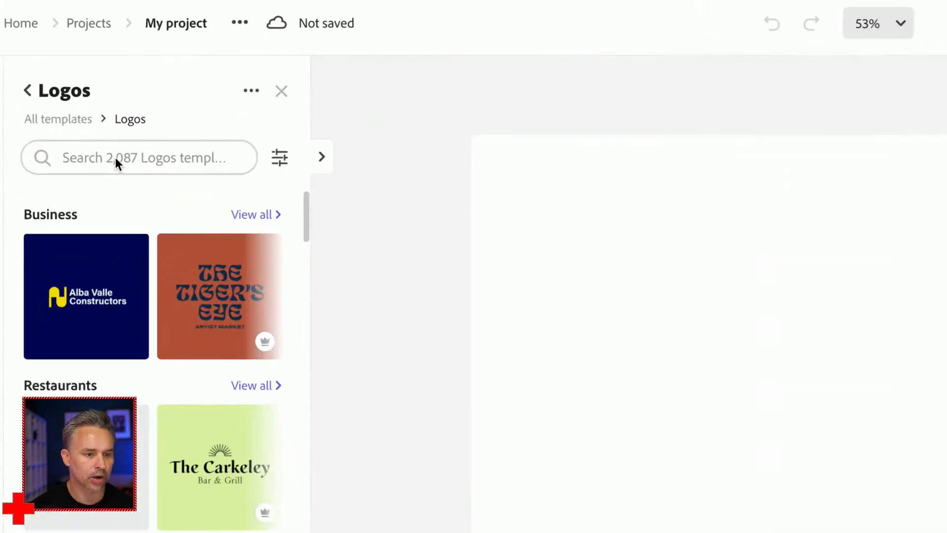
left_click(106, 159)
type("nature")
key("Return")
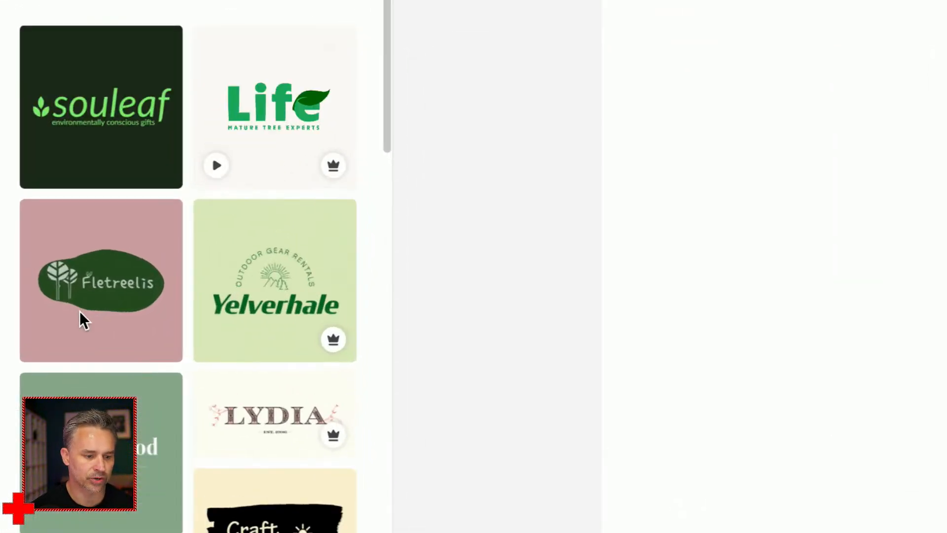
Step: Browse the nature logo templates and apply the round "Hughes & Tran Garden Center" tree badge to the canvas
scroll(80, 315, "down", 5)
scroll(80, 355, "down", 1)
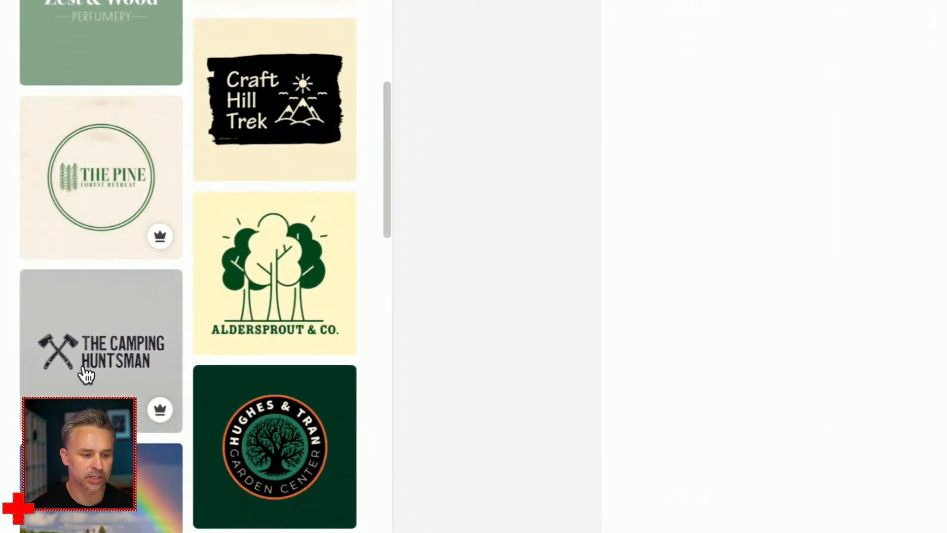
scroll(245, 351, "down", 4)
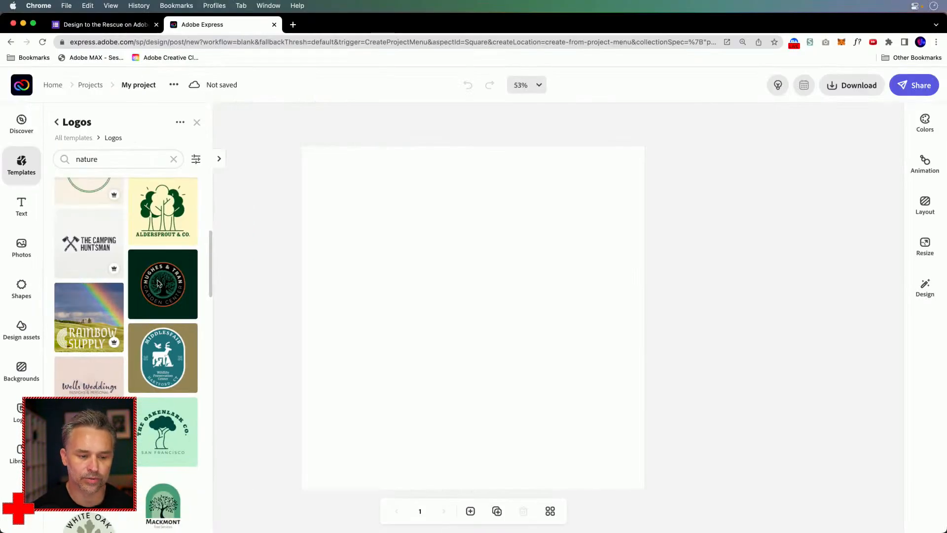
left_click(158, 284)
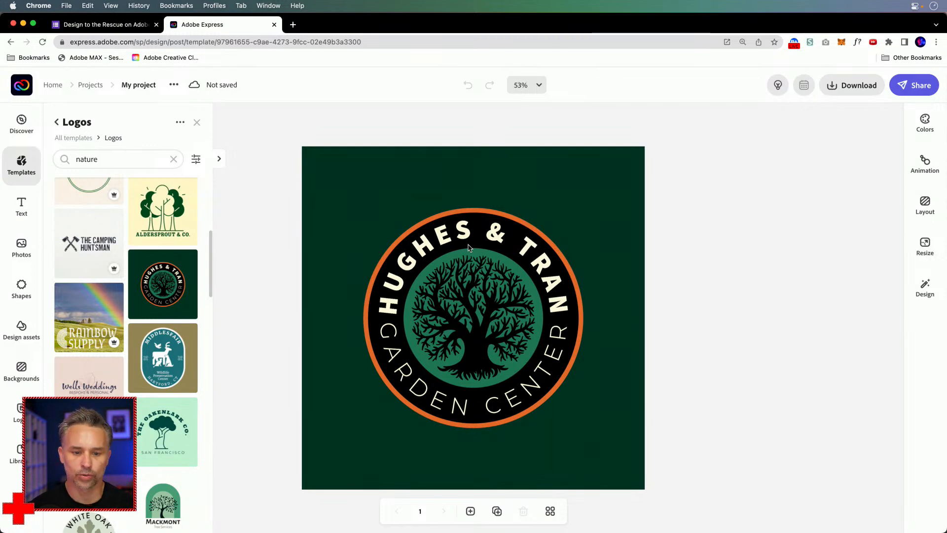
Step: Switch to Illustrator and copy "Inspire Nature School" from the name and business line
mouse_move(181, 527)
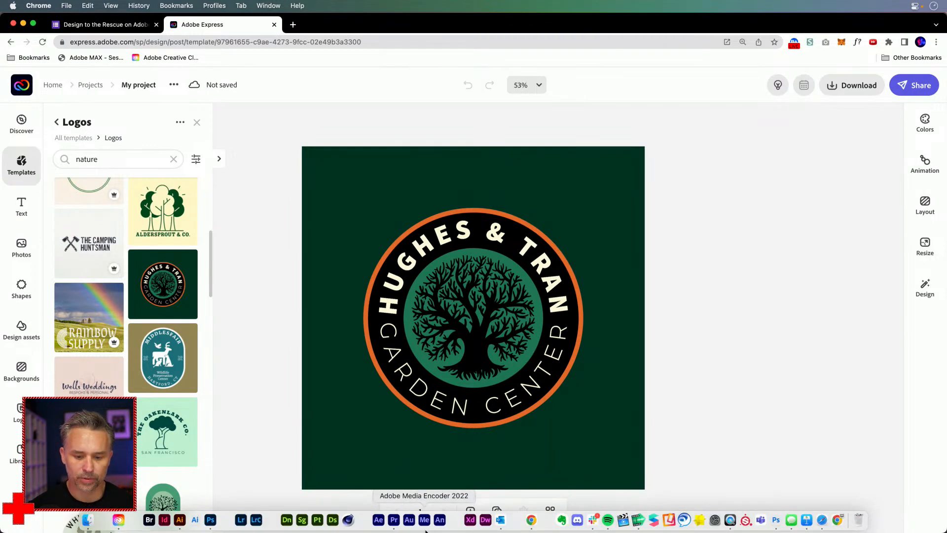
left_click(181, 524)
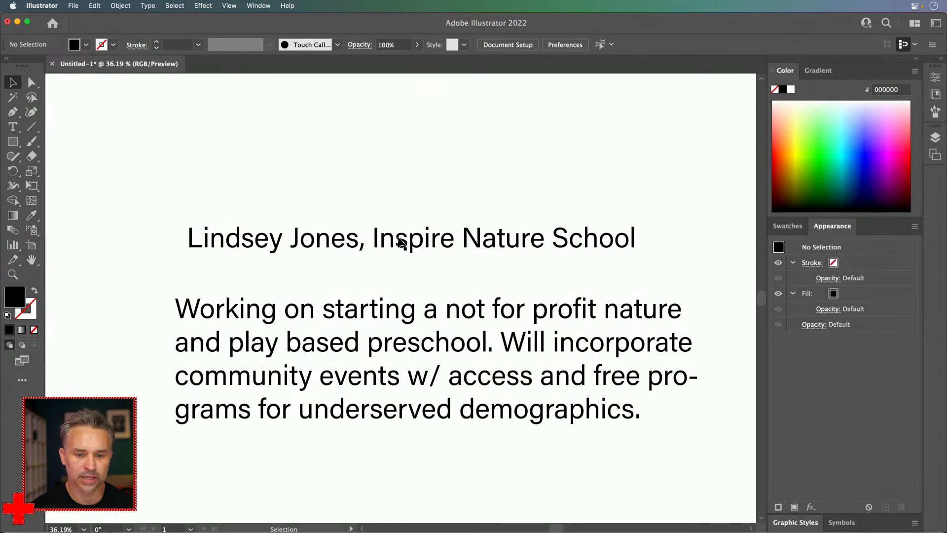
left_click(398, 242)
left_click_drag(373, 240, 750, 261)
key("super")
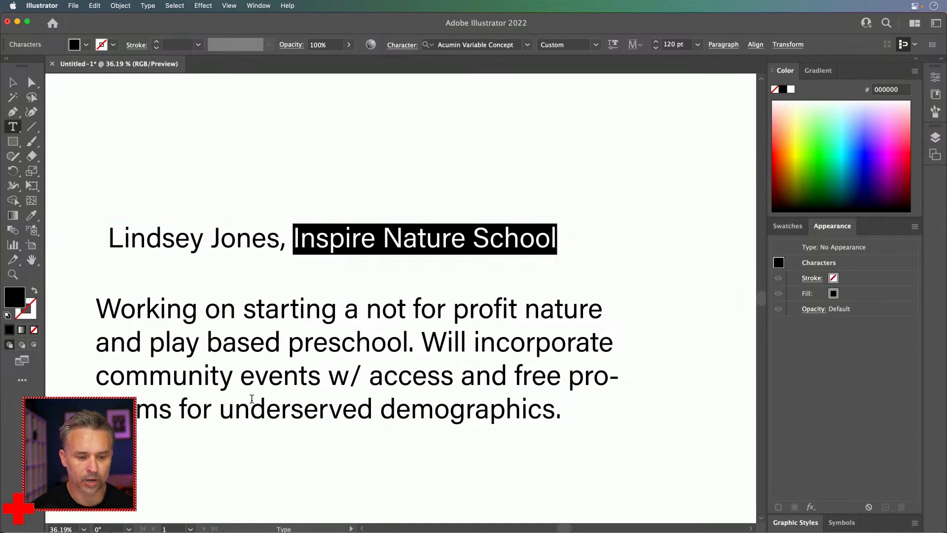
Step: Highlight "underserved demographics." and "not for profit nature and play based preschool." in the description, and return to Adobe Express
left_click_drag(223, 411, 653, 423)
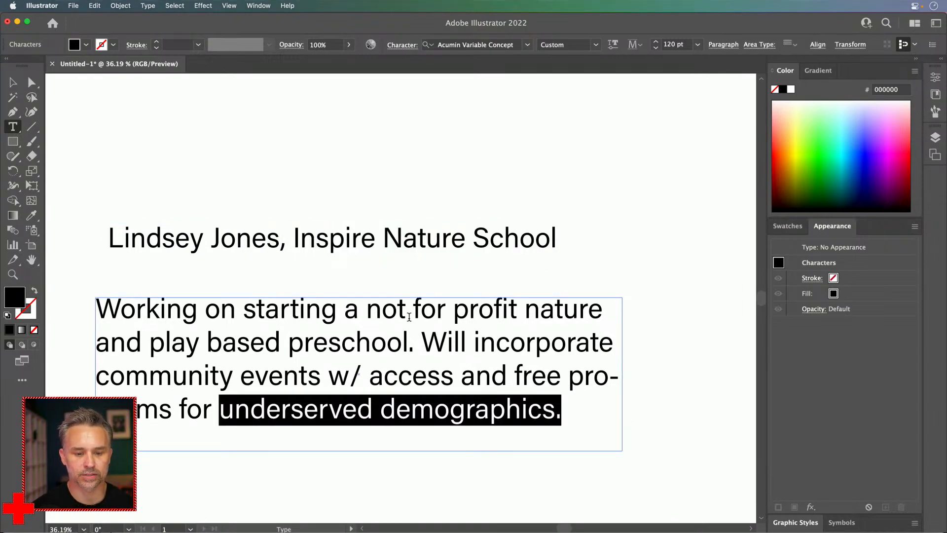
left_click(380, 325)
left_click_drag(366, 309, 413, 333)
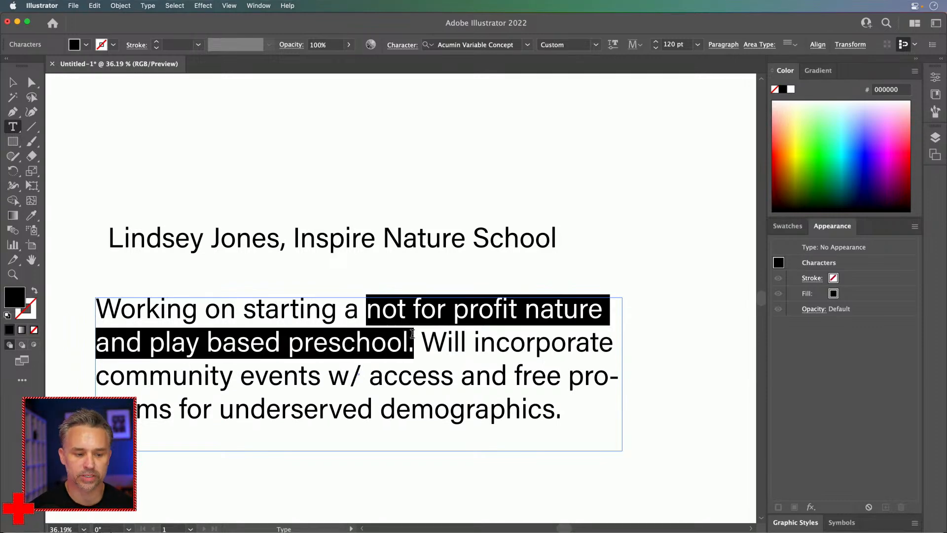
left_click(425, 400)
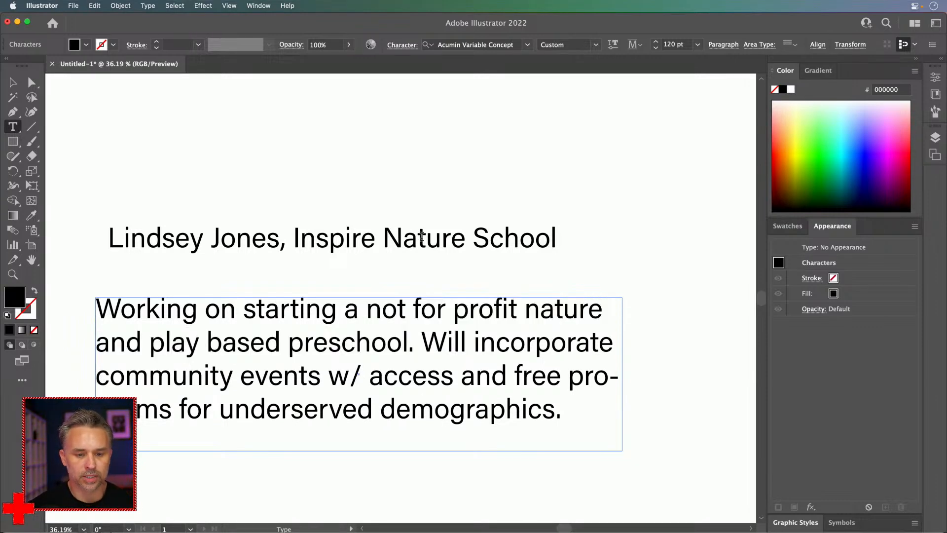
left_click(17, 22)
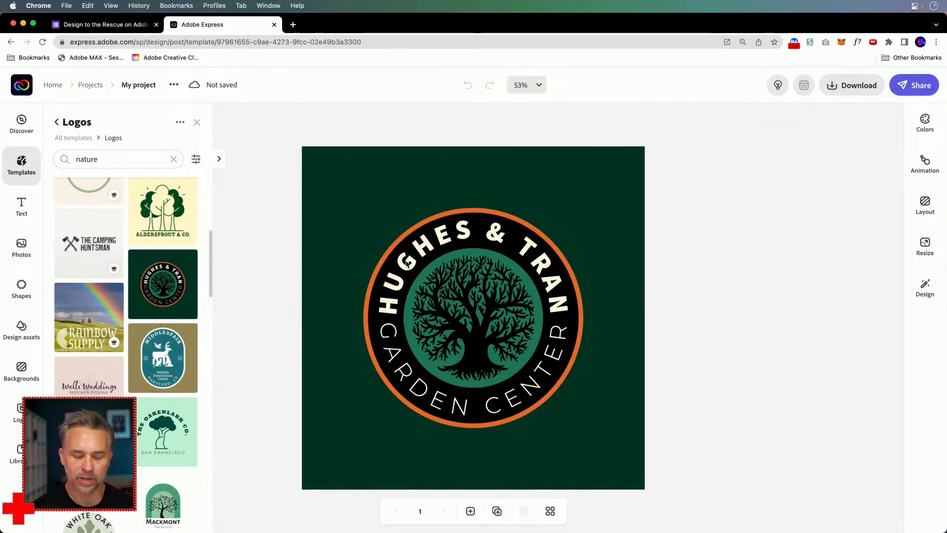
Step: Replace the badge's upper curved text "Hughes & Tran" with "Inspire"
left_click(404, 263)
left_click(408, 262)
left_click(409, 262)
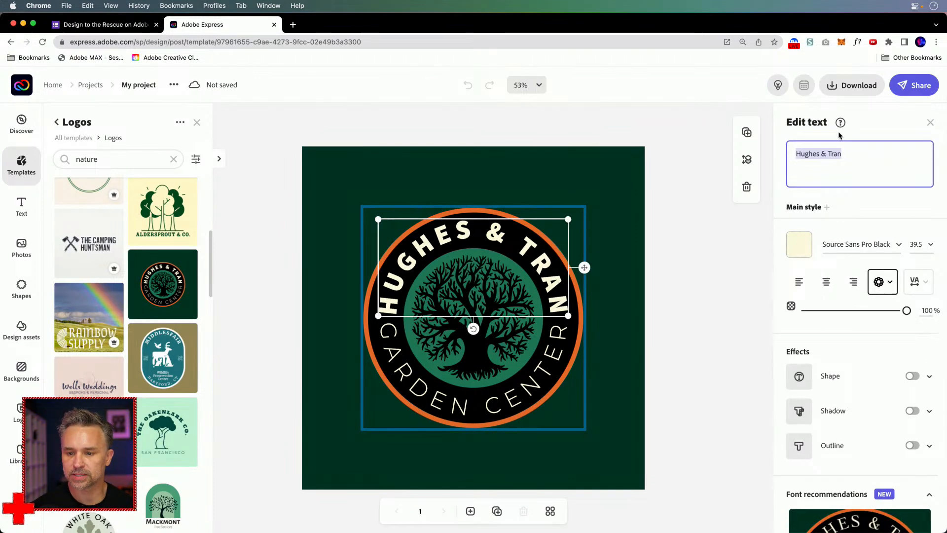
type("Inspire")
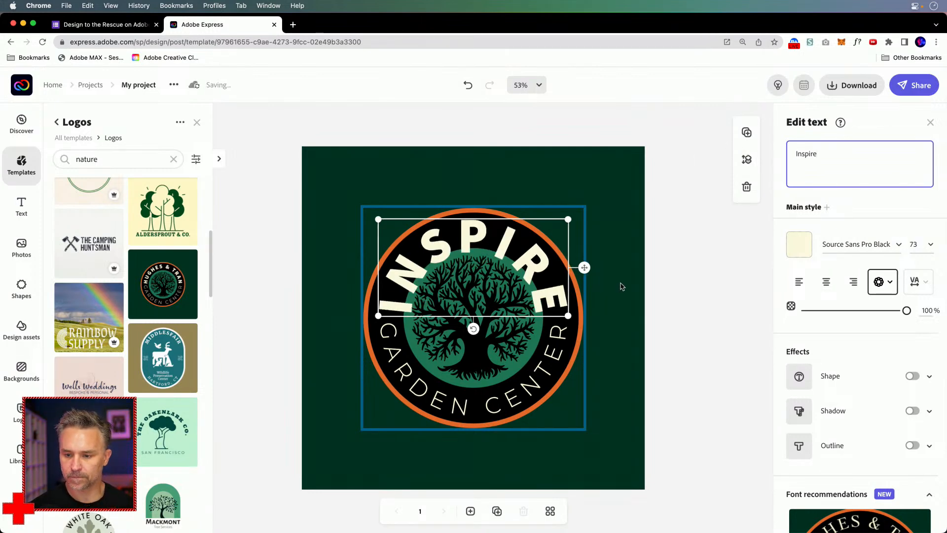
Step: Select the badge's "Garden Center" text, copy "Nature School" from the business name in Illustrator, and return to Adobe Express
left_click(396, 369)
left_click(394, 366)
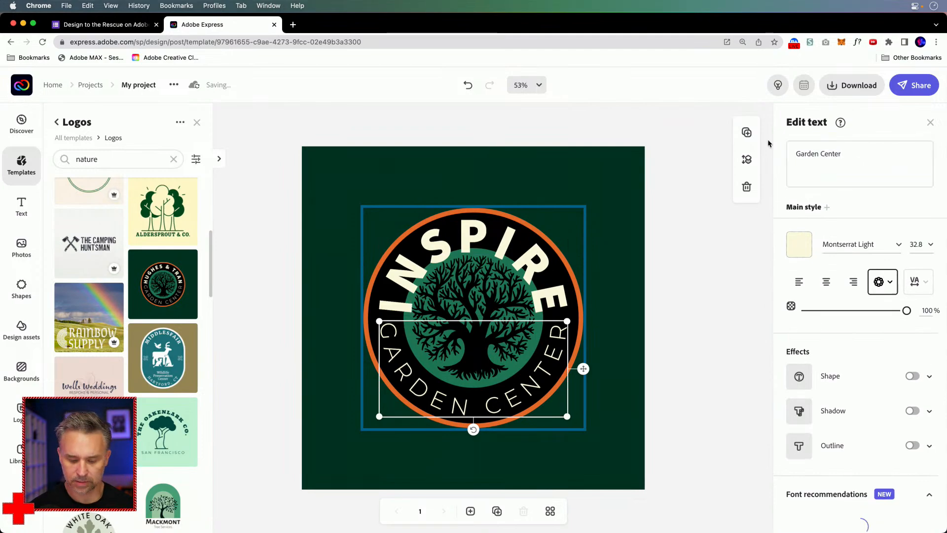
mouse_move(424, 524)
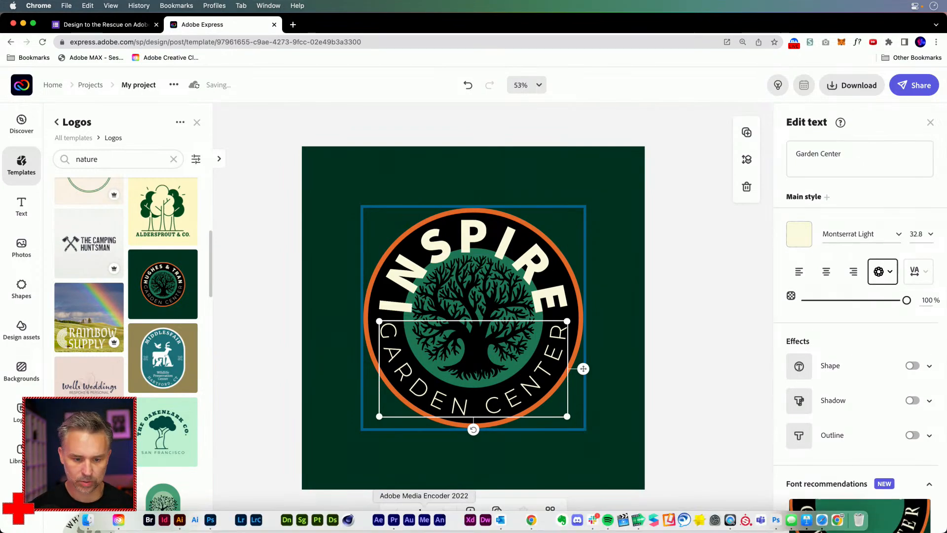
left_click(181, 520)
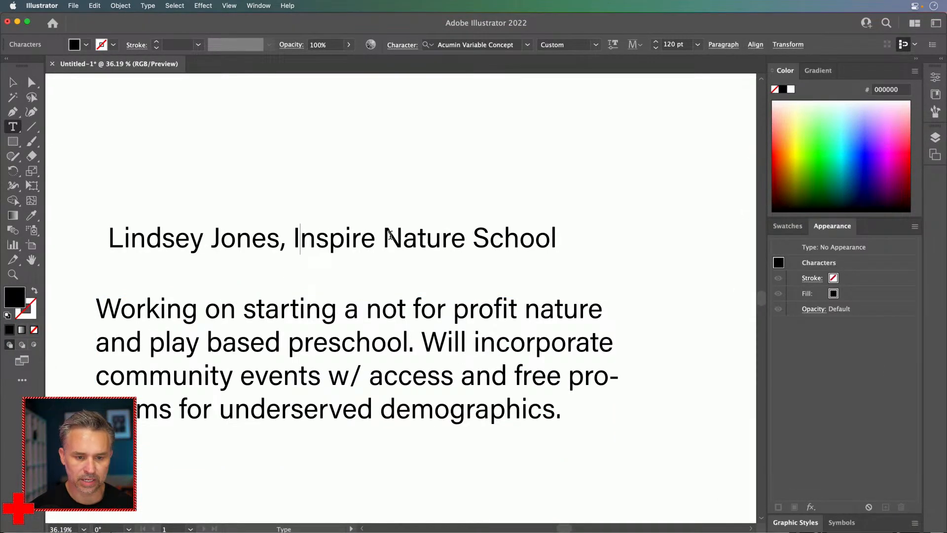
left_click_drag(391, 235, 621, 247)
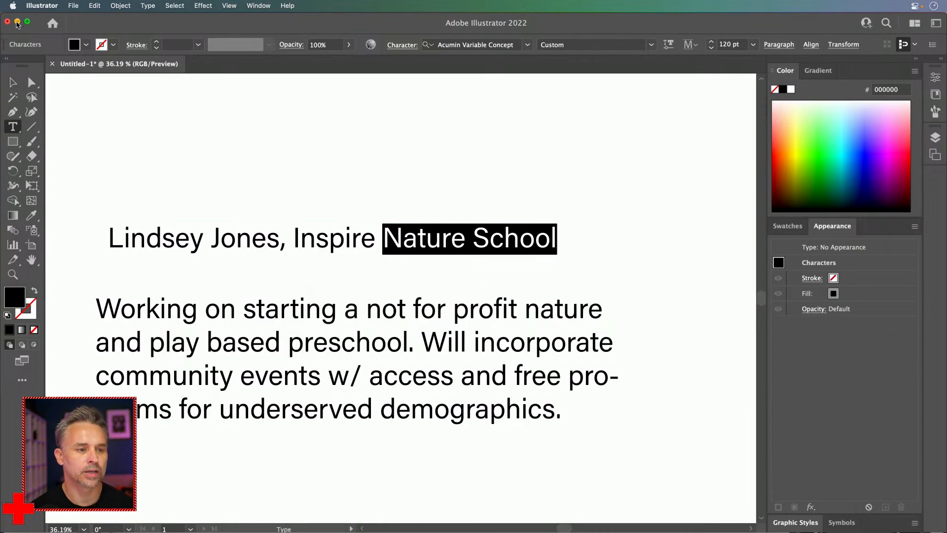
left_click(17, 22)
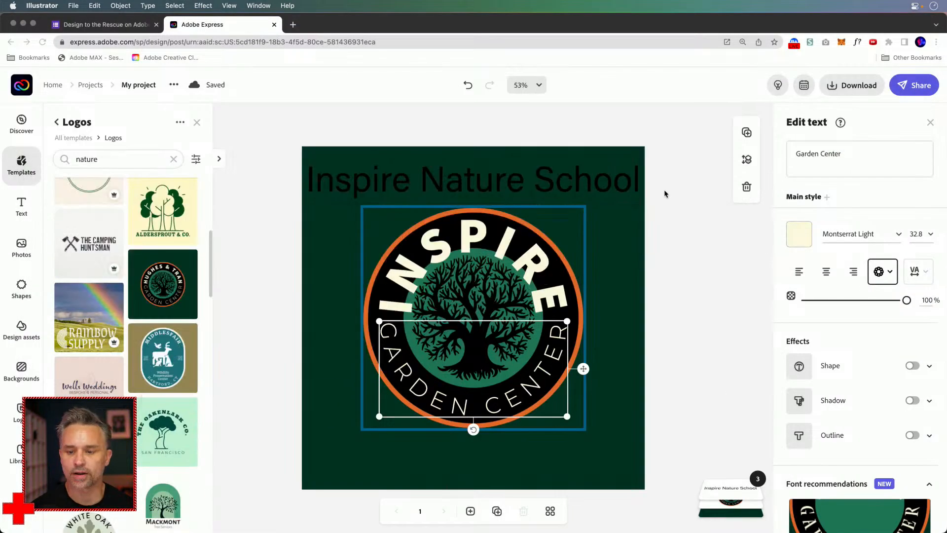
Step: Replace the badge's lower curved text "Garden Center" with the copied "Nature School" and deselect it
left_click(525, 377)
left_click_drag(842, 153, 788, 154)
key("super+v")
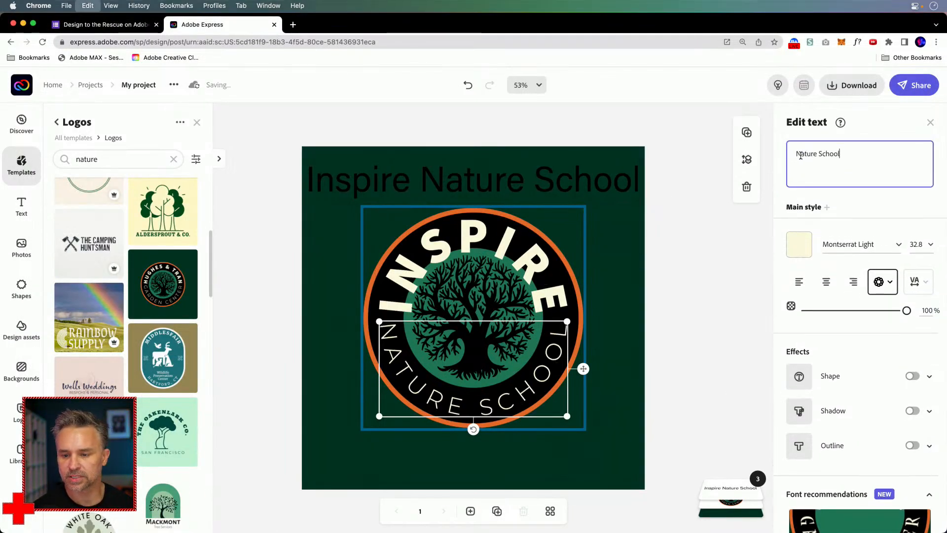
left_click(301, 250)
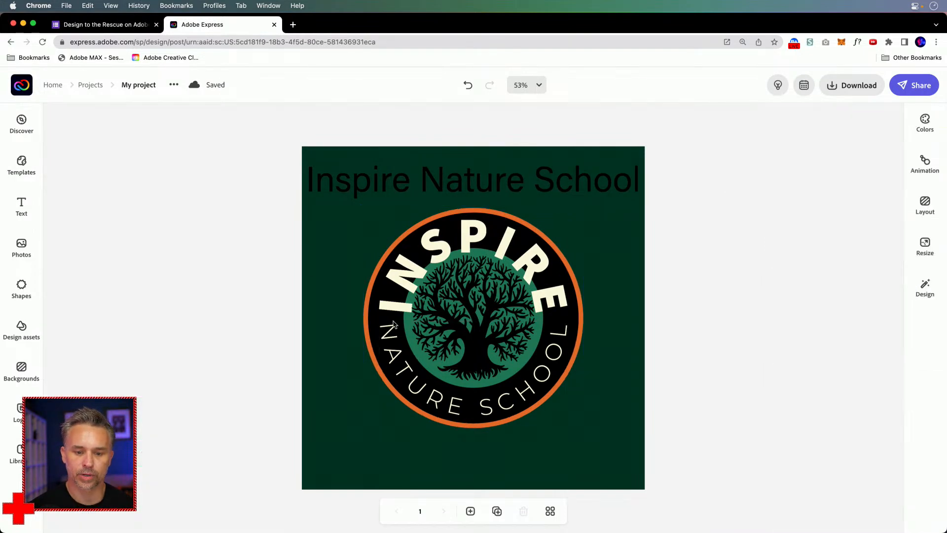
Step: Delete the stray black "Inspire Nature School" text above the badge and select the badge group
left_click(361, 189)
key("Delete")
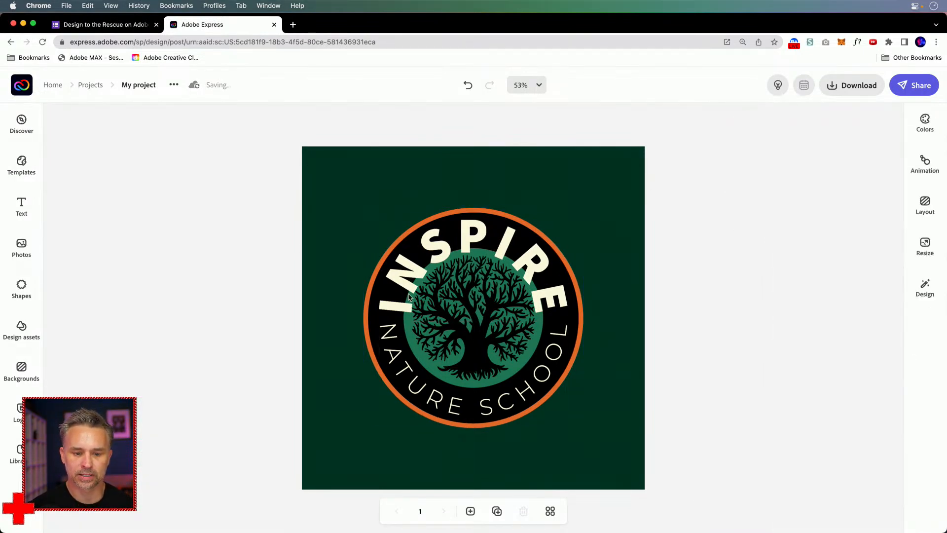
left_click(409, 295)
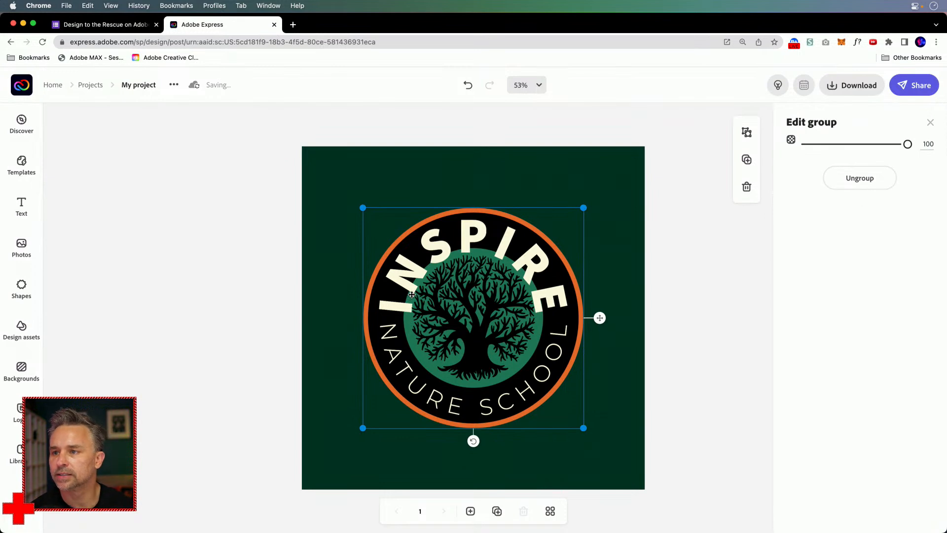
Step: Shrink the black tree so it sits within the badge's green inner circle, keeping it centred
left_click(436, 332)
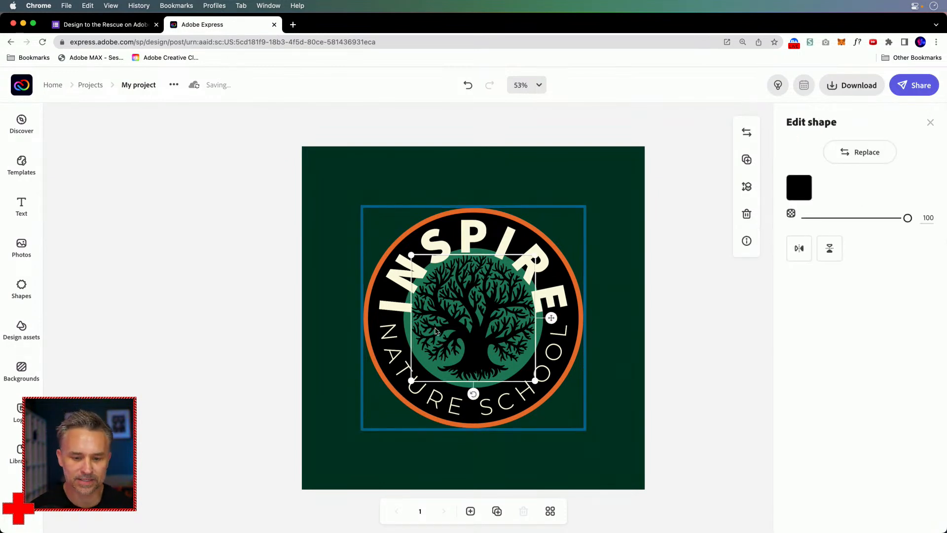
left_click(406, 331)
left_click(454, 299)
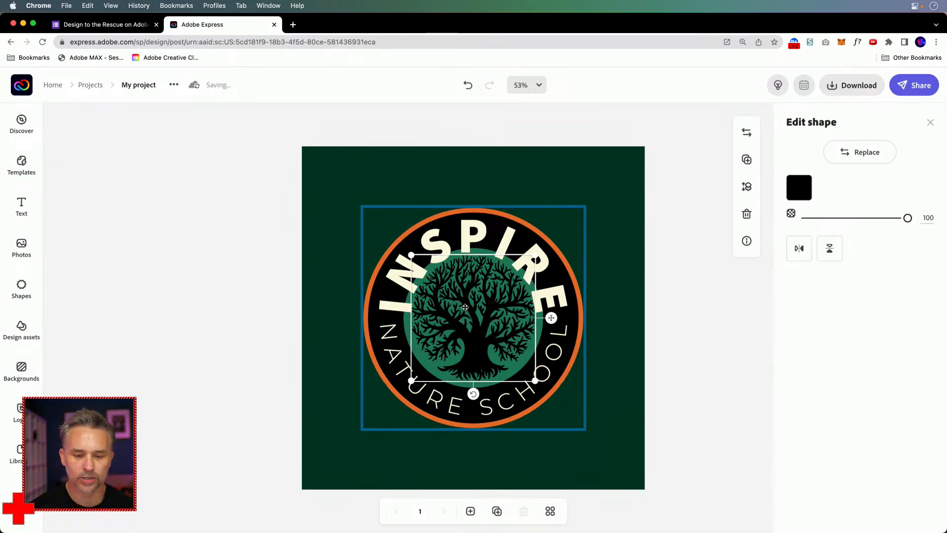
left_click_drag(412, 256, 425, 286)
mouse_move(474, 320)
left_mouse_down()
mouse_move(463, 308)
mouse_move(465, 316)
left_mouse_up()
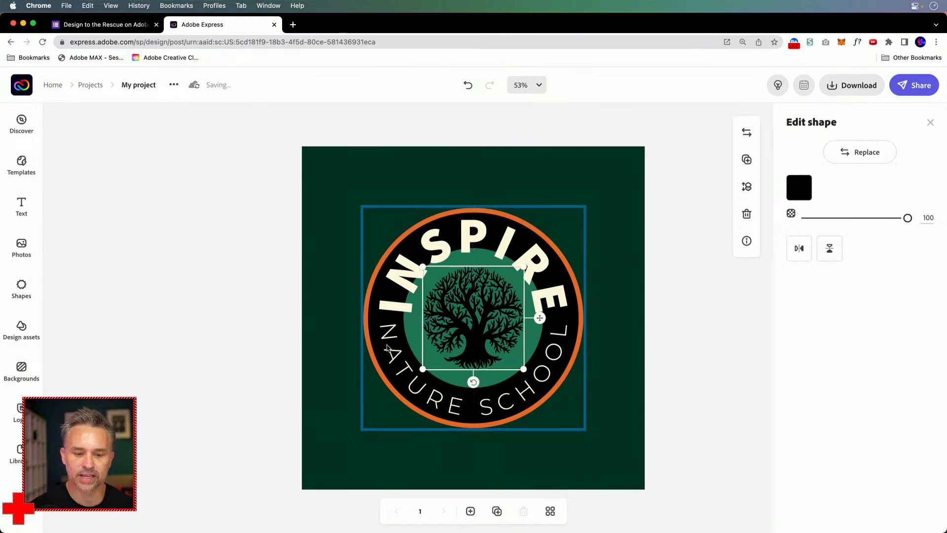
Step: Dismiss the recommendation survey and deselect the badge
left_click(407, 328)
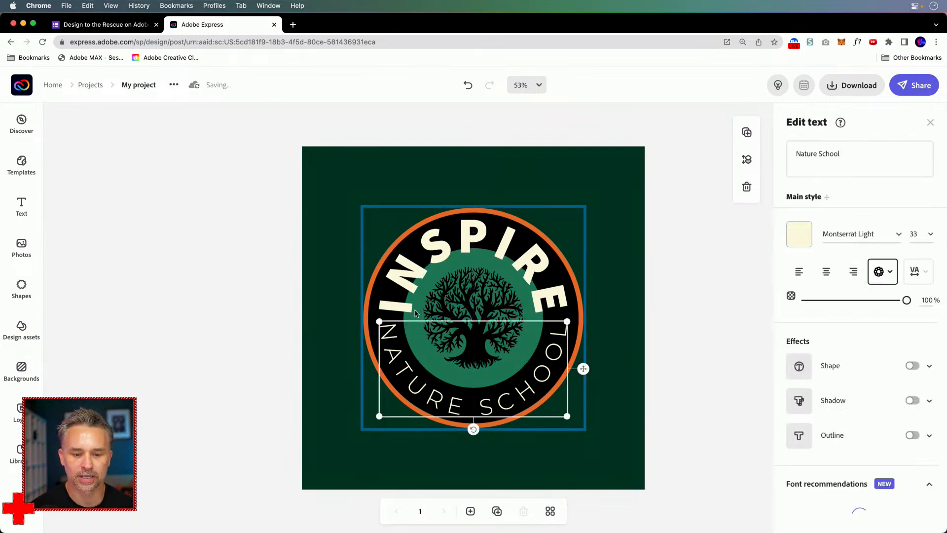
left_click(412, 242)
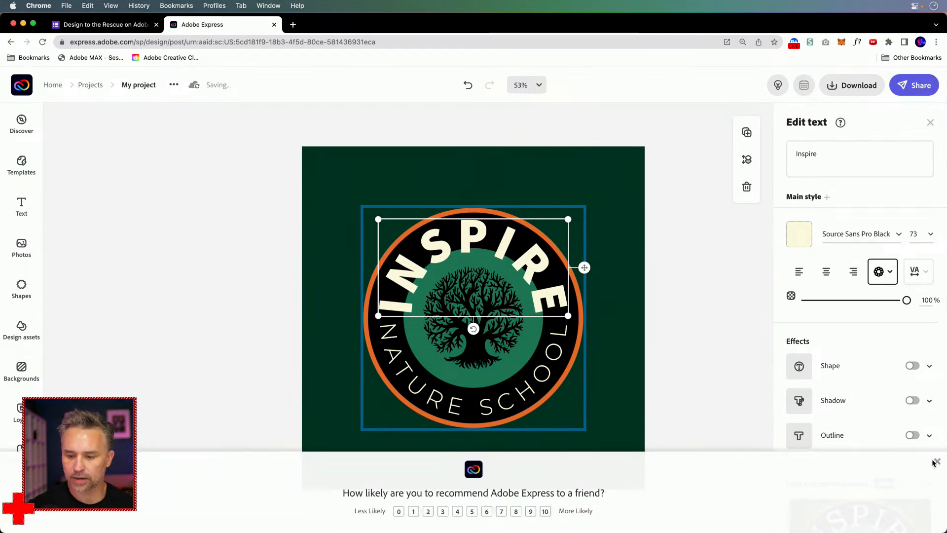
left_click(938, 462)
left_click(659, 318)
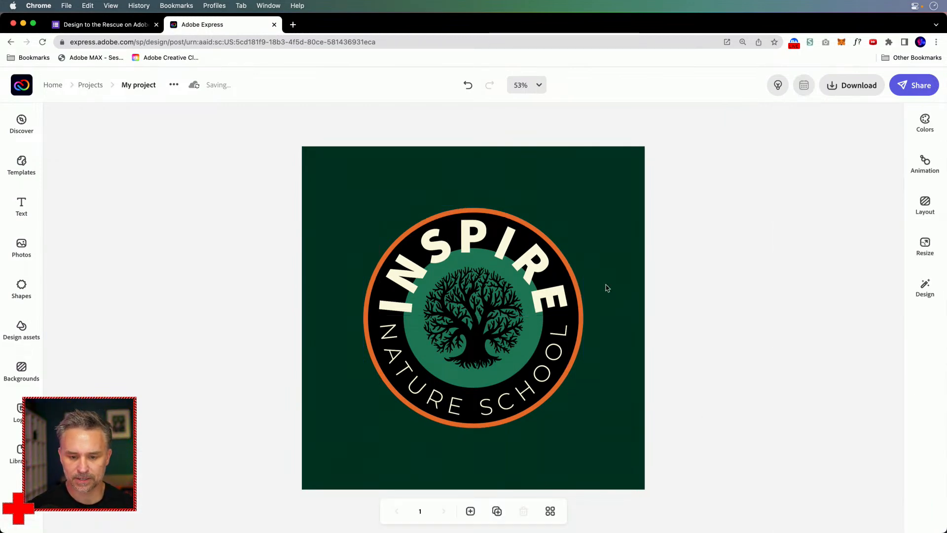
left_click(527, 292)
left_click(695, 392)
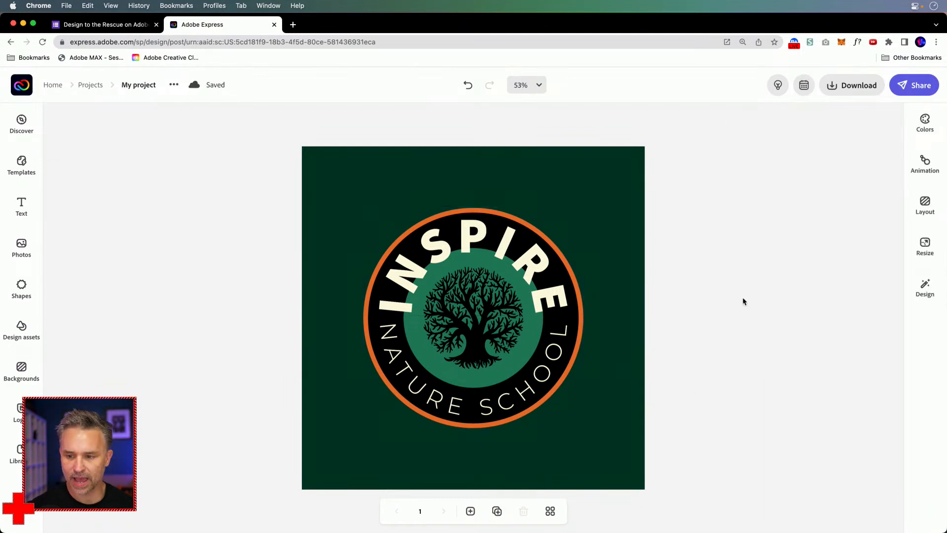
Step: Switch the browser window to full screen and ungroup the badge into separate elements
left_click(527, 274)
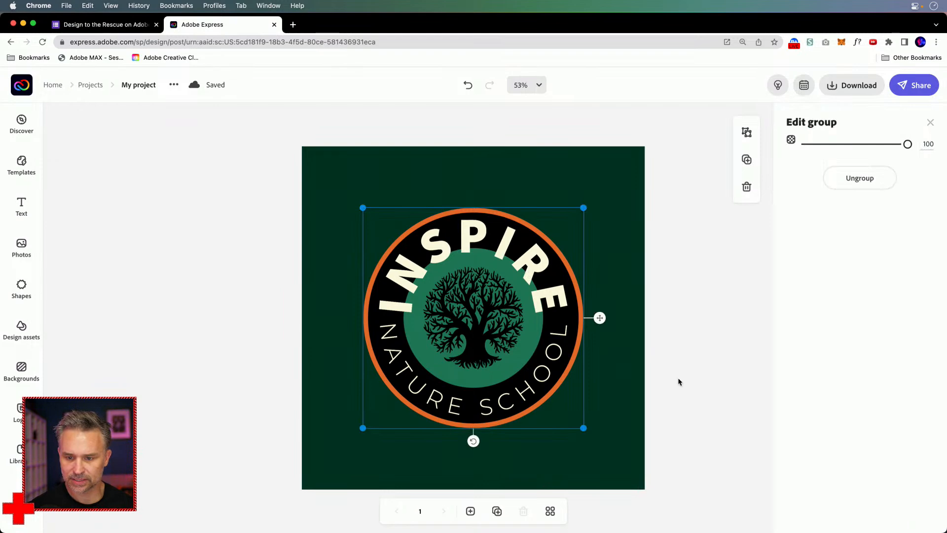
left_click(34, 26)
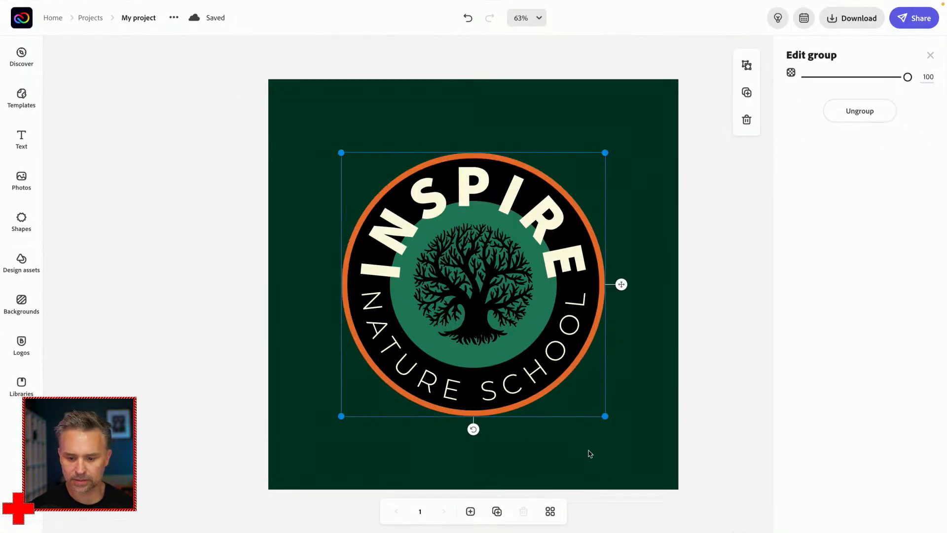
left_click(877, 111)
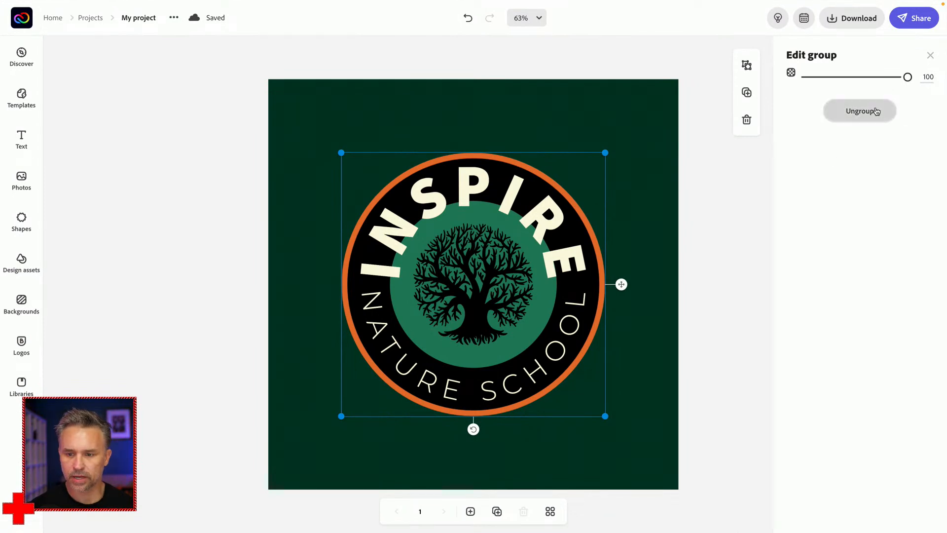
Step: Shrink the green inner circle until it clears the curved lettering and recentre it behind the tree
left_click(724, 496)
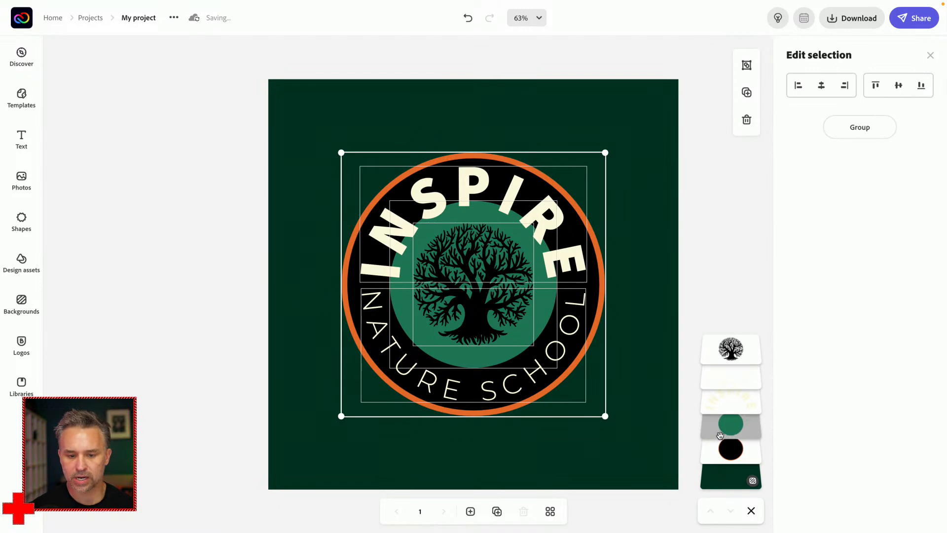
left_click(720, 435)
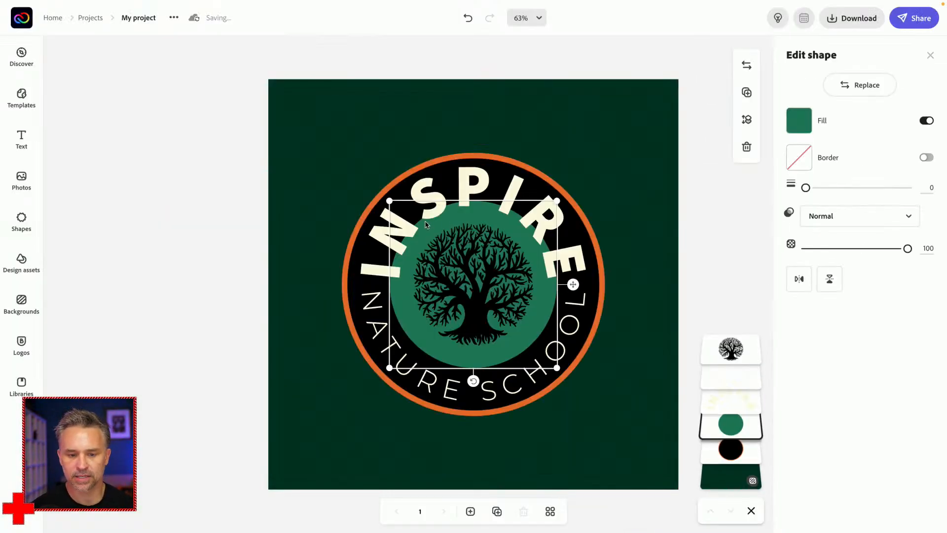
left_click_drag(389, 200, 415, 227)
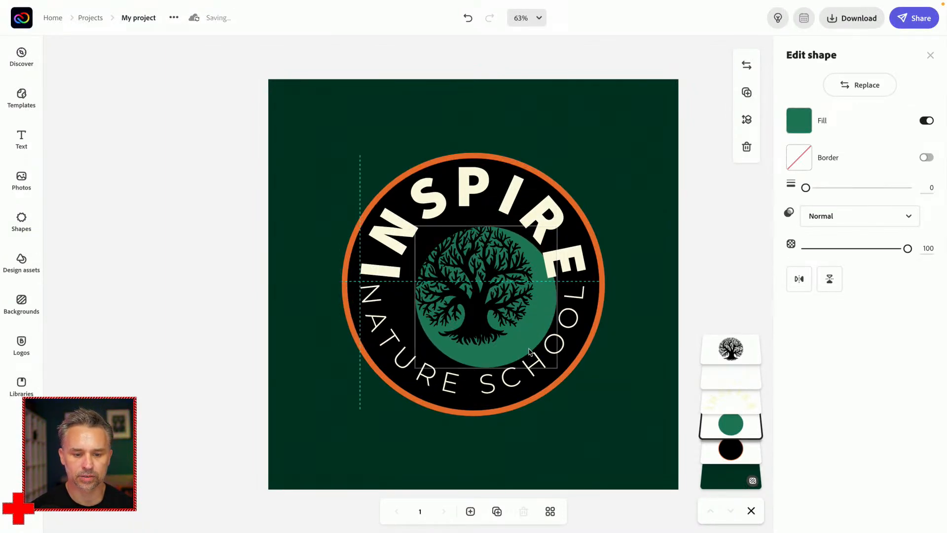
left_click_drag(531, 326, 541, 336)
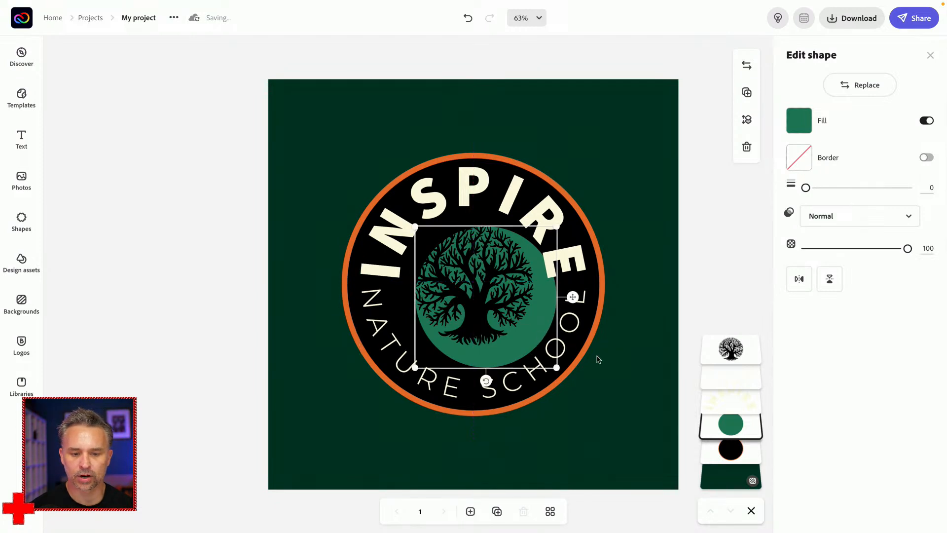
left_click_drag(484, 308, 470, 301)
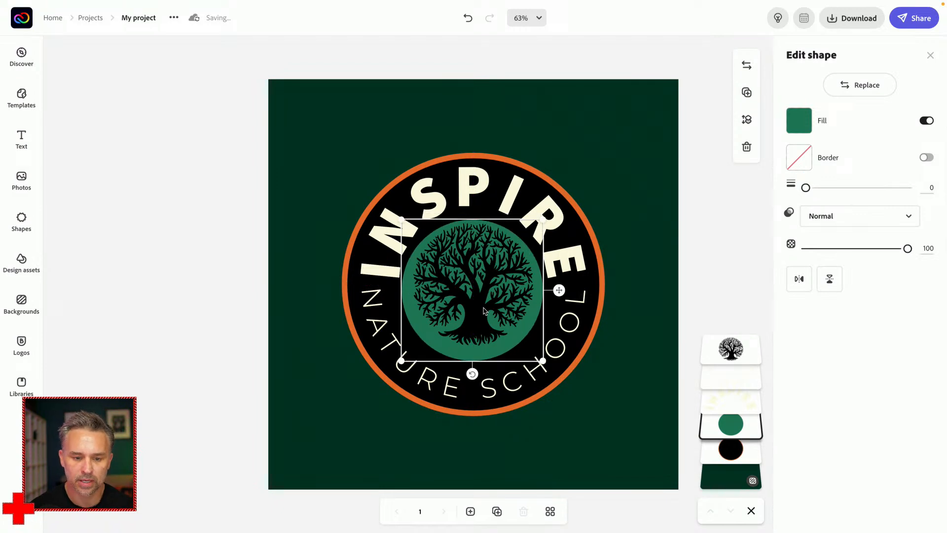
key("shift+Up")
key("Left")
key("Down")
key("Down")
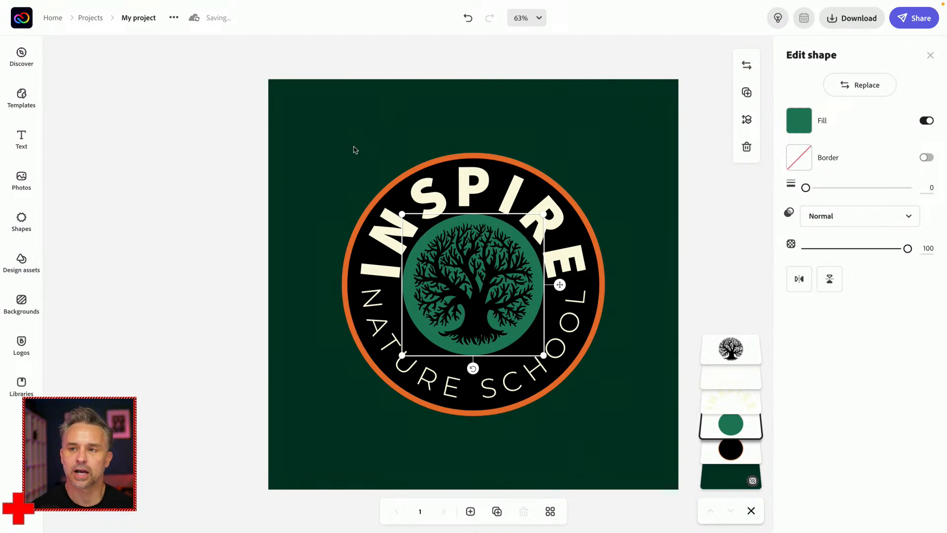
Step: Change the page's background color to white
left_click(284, 107)
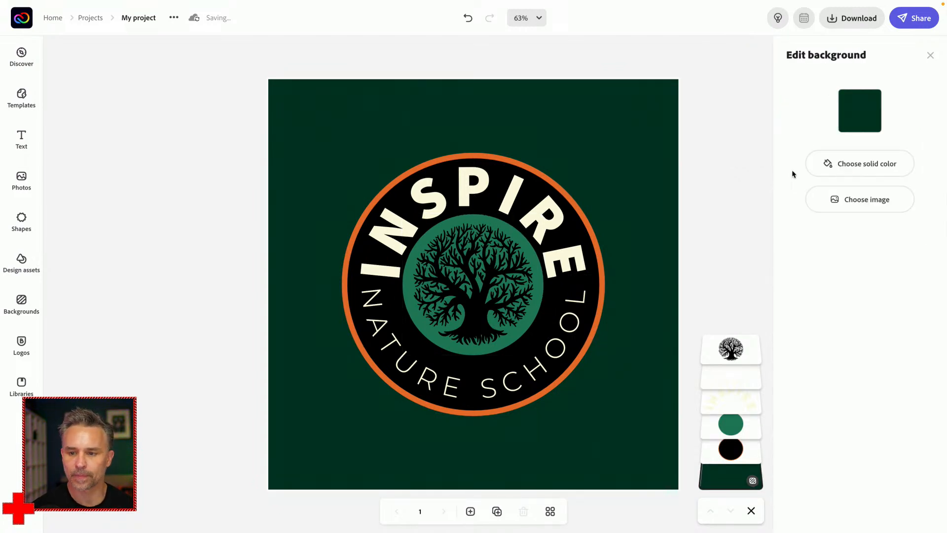
left_click(855, 112)
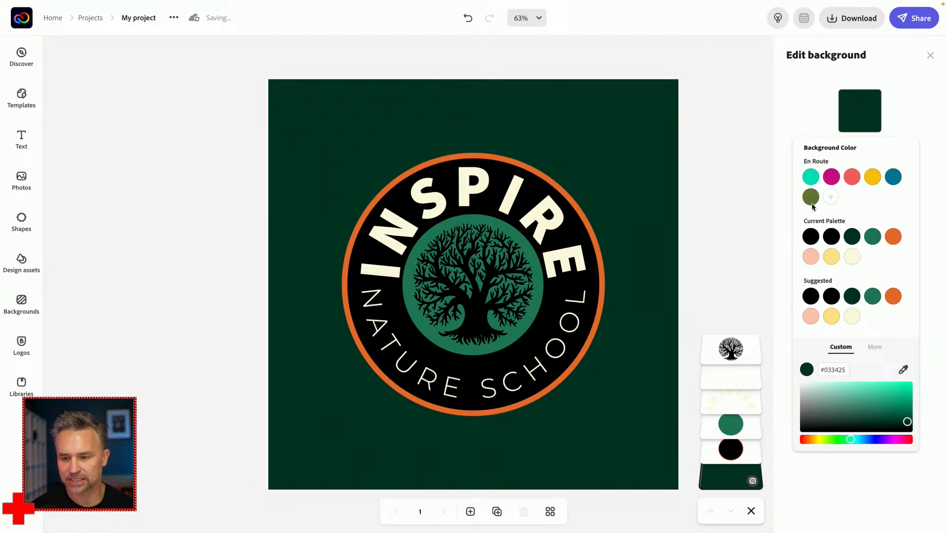
left_click_drag(857, 408, 798, 382)
left_click(278, 134)
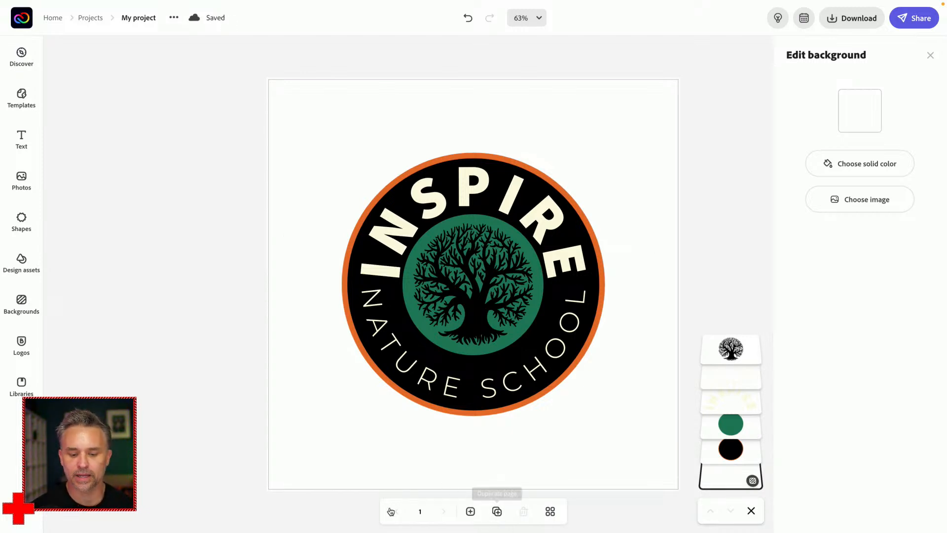
Step: Add a second page the same size as the current one and open it for editing
left_click(465, 512)
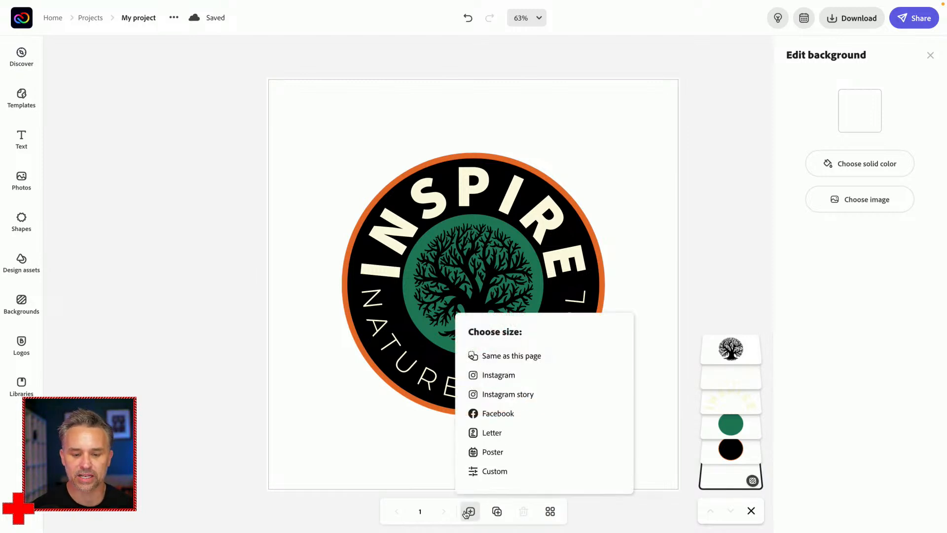
left_click(491, 362)
left_click(550, 511)
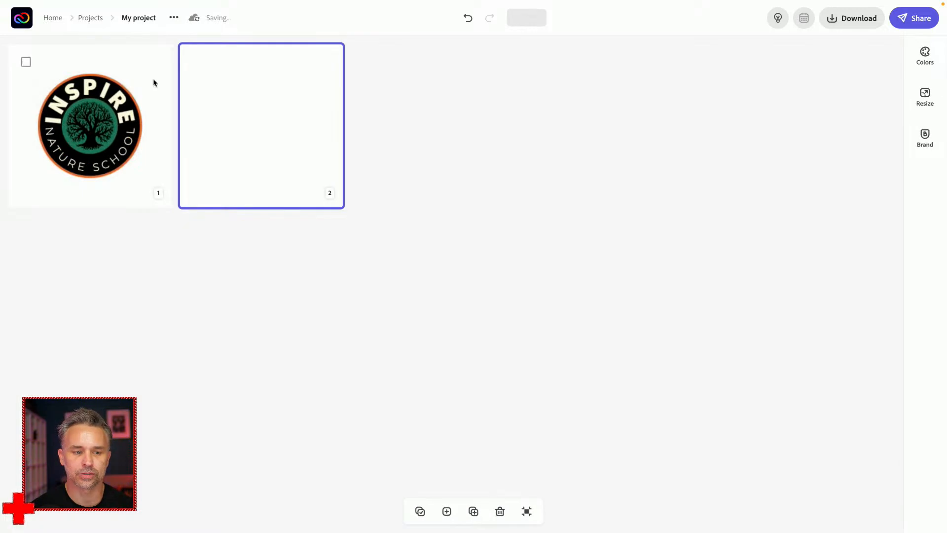
double_click(250, 127)
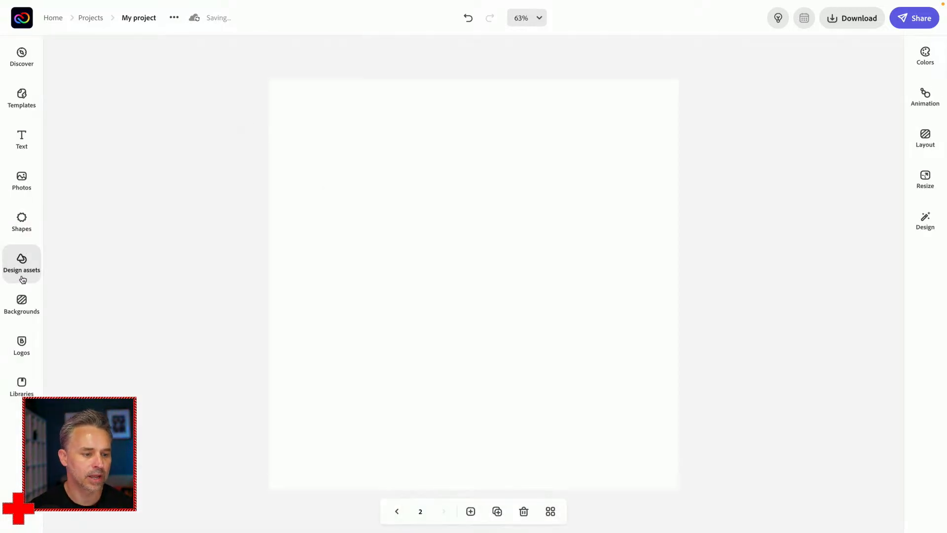
left_click(429, 210)
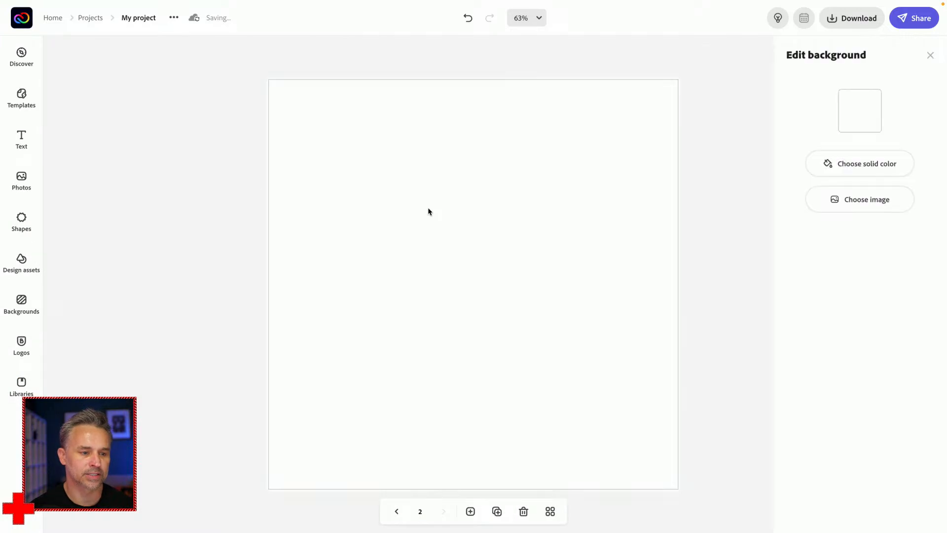
Step: Insert the "Late Harvest" logo text template on the blank second page
left_click(16, 227)
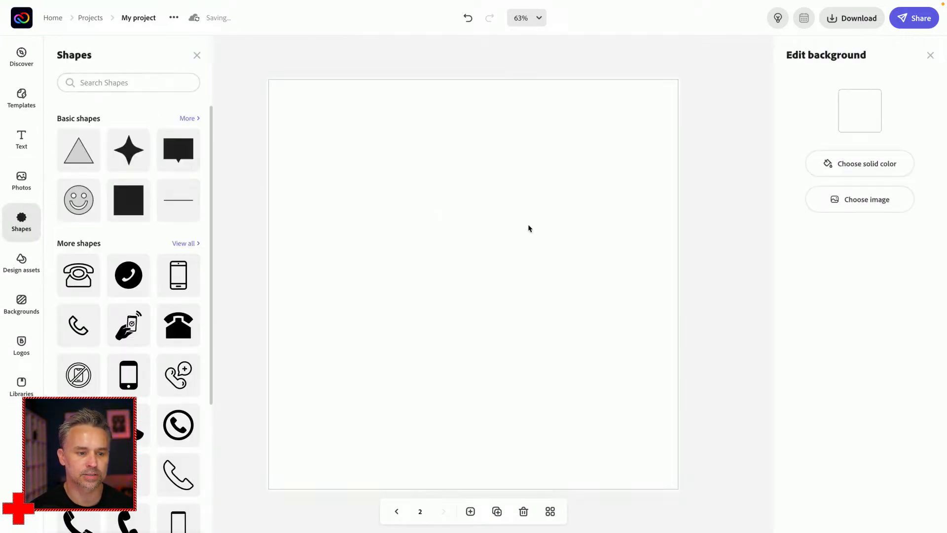
left_click(30, 142)
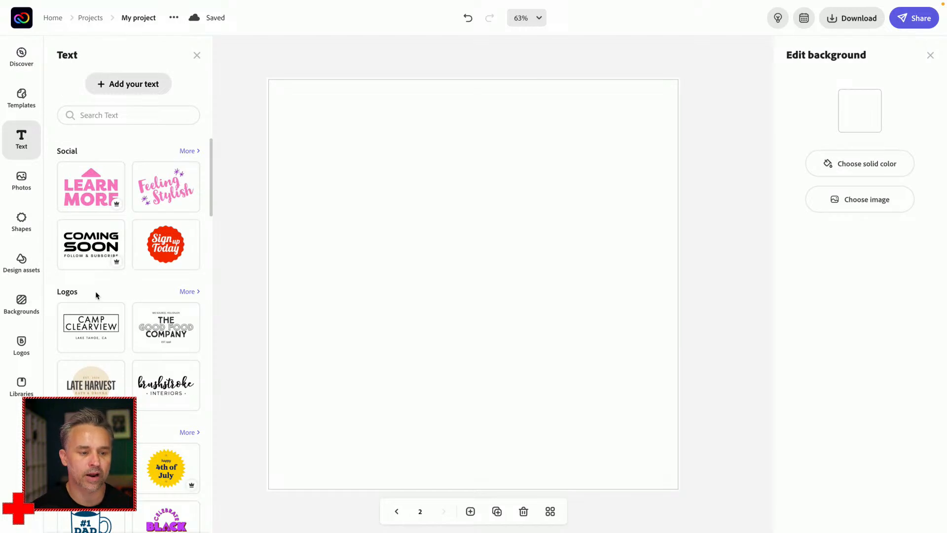
scroll(106, 298, "down", 3)
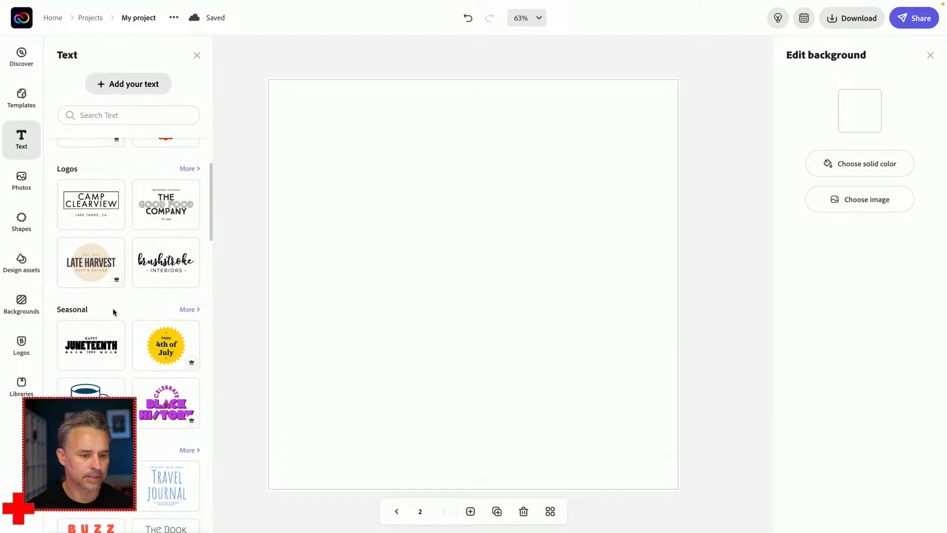
left_click(85, 262)
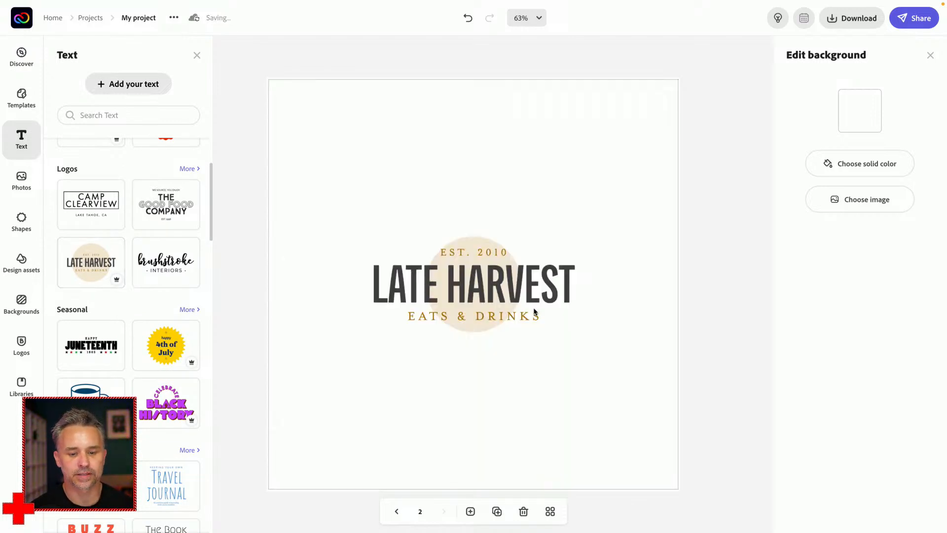
Step: Ungroup the Late Harvest logo and its nested text group into individual elements
left_click(534, 312)
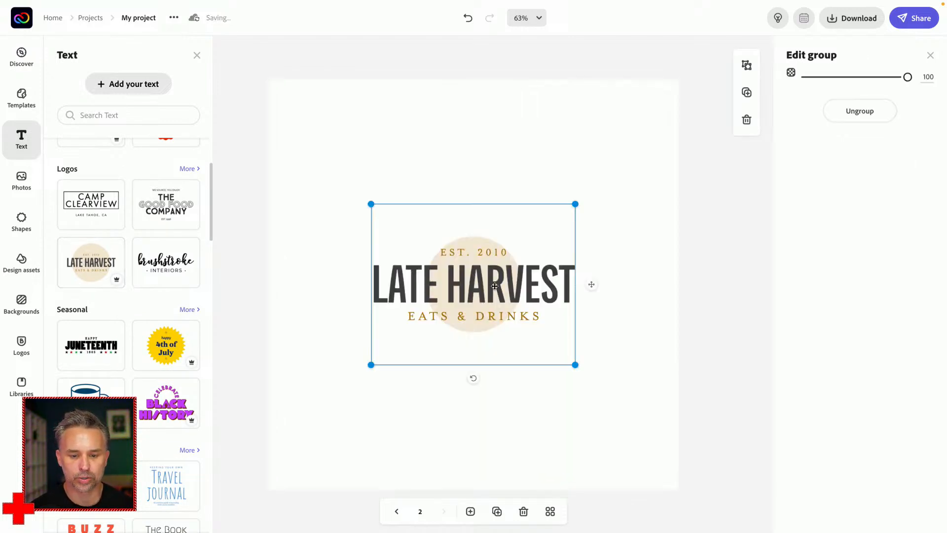
left_click(885, 109)
left_click(360, 175)
left_click(450, 290)
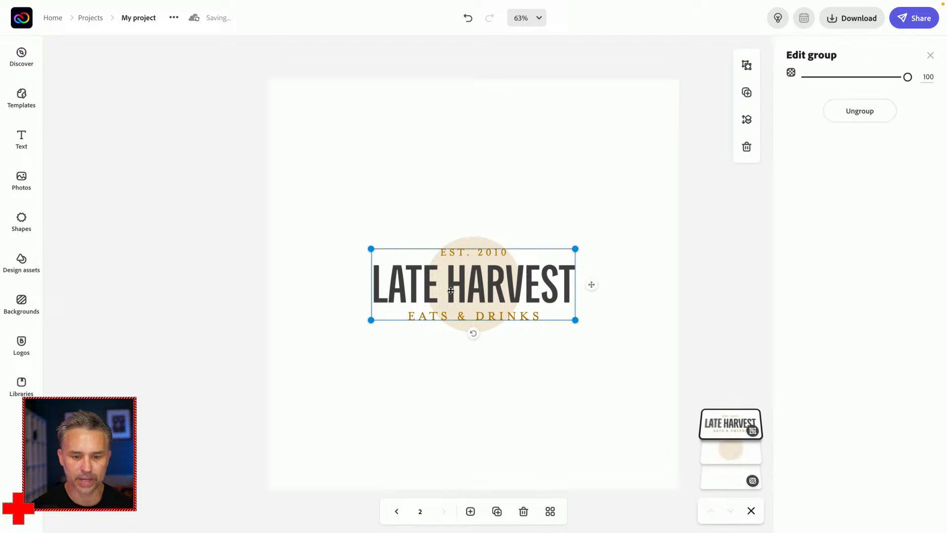
left_click(846, 112)
left_click(493, 231)
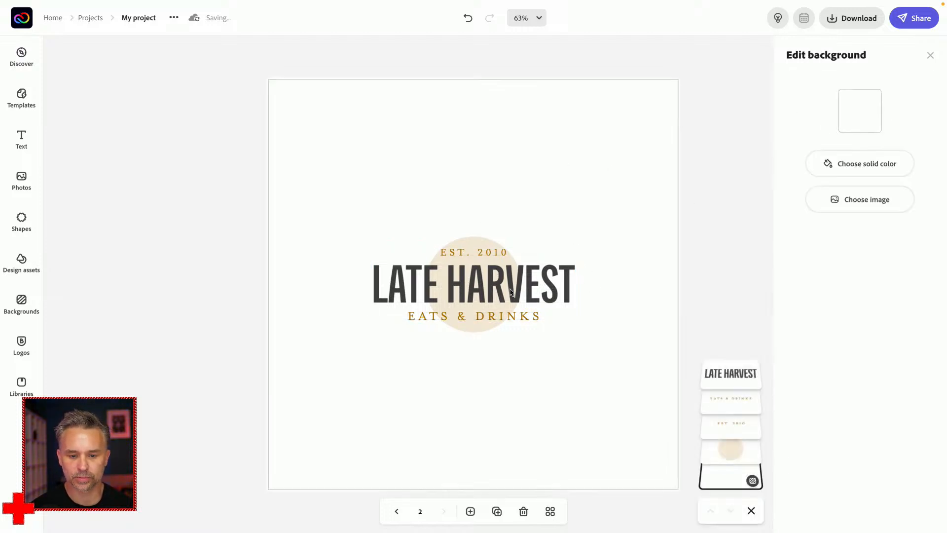
Step: Replace the "LATE HARVEST" headline text with "Inspire"
left_click(507, 295)
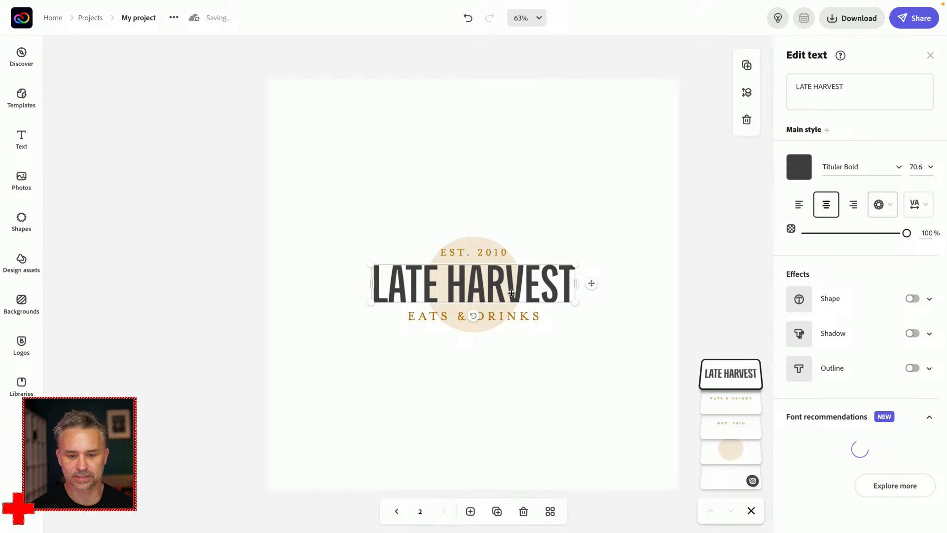
triple_click(858, 84)
key("BackSpace")
type("ins")
key("BackSpace")
key("BackSpace")
key("BackSpace")
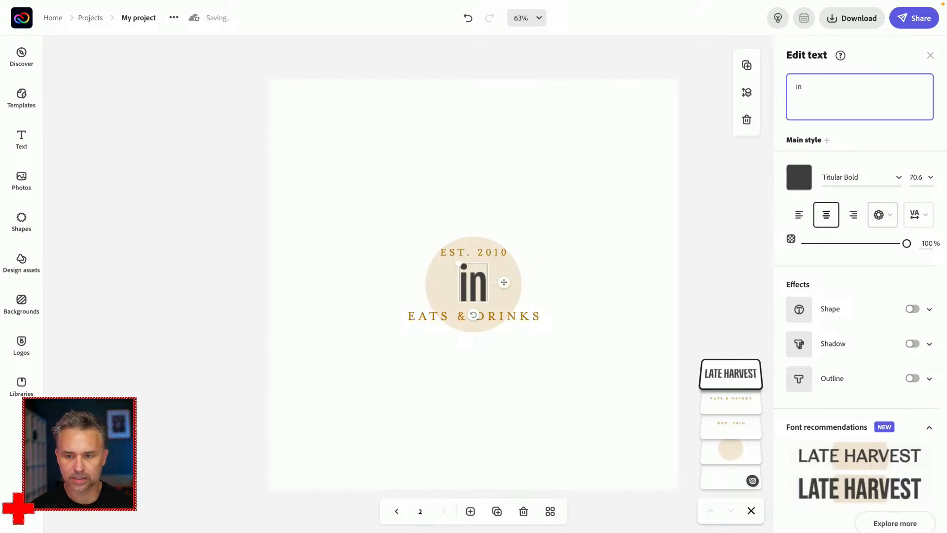
type("Inspite")
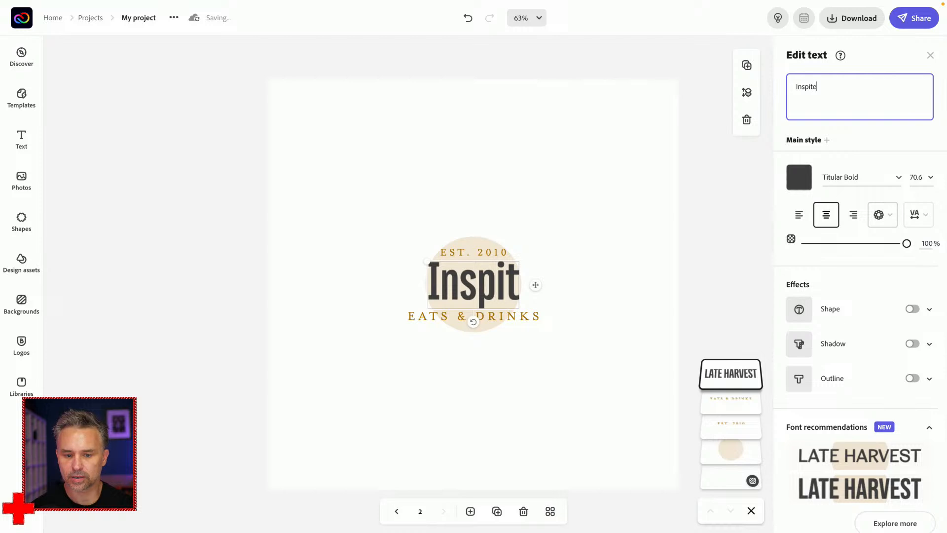
key("BackSpace")
key("BackSpace")
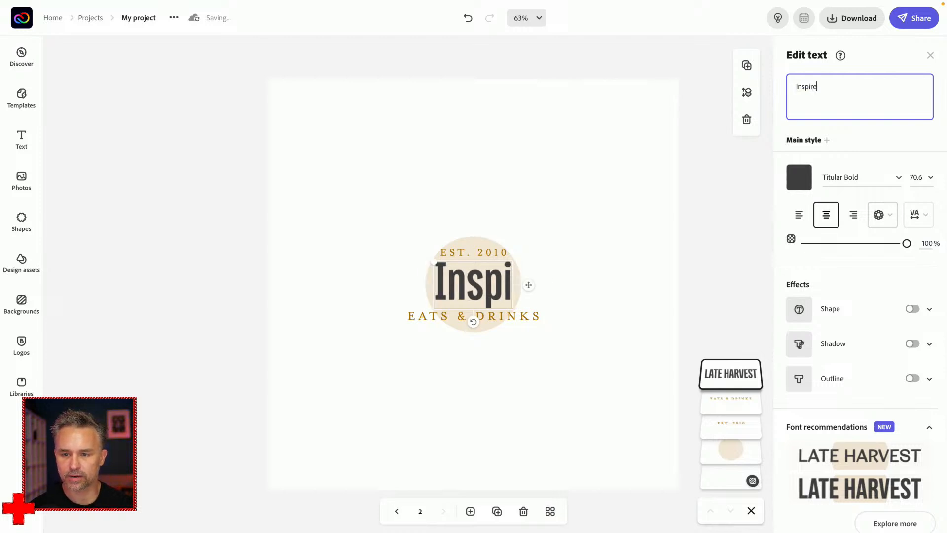
type("re")
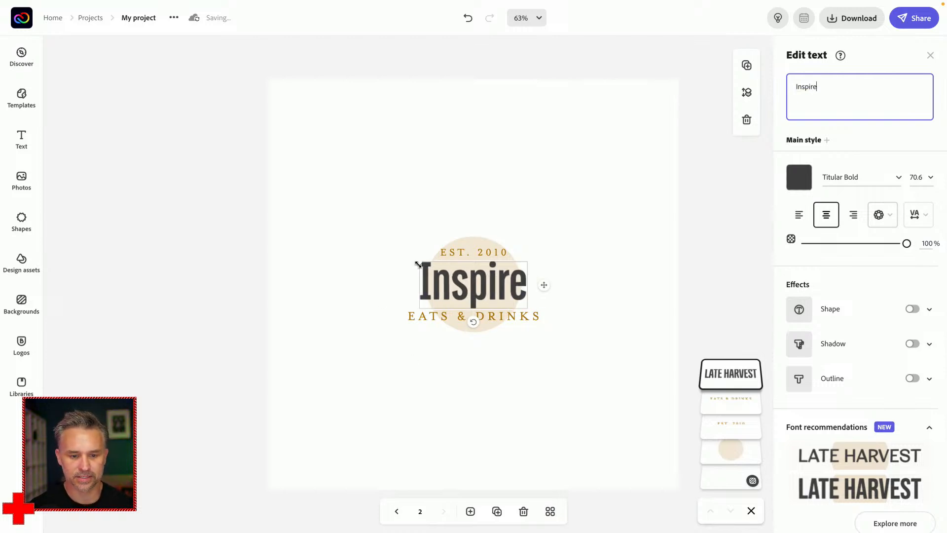
Step: Enlarge the "Inspire" headline to a font size of about 96.7 and centre it over the beige circle
left_click_drag(415, 263, 381, 245)
left_click_drag(410, 279, 440, 282)
key("super+plus")
key("super+plus")
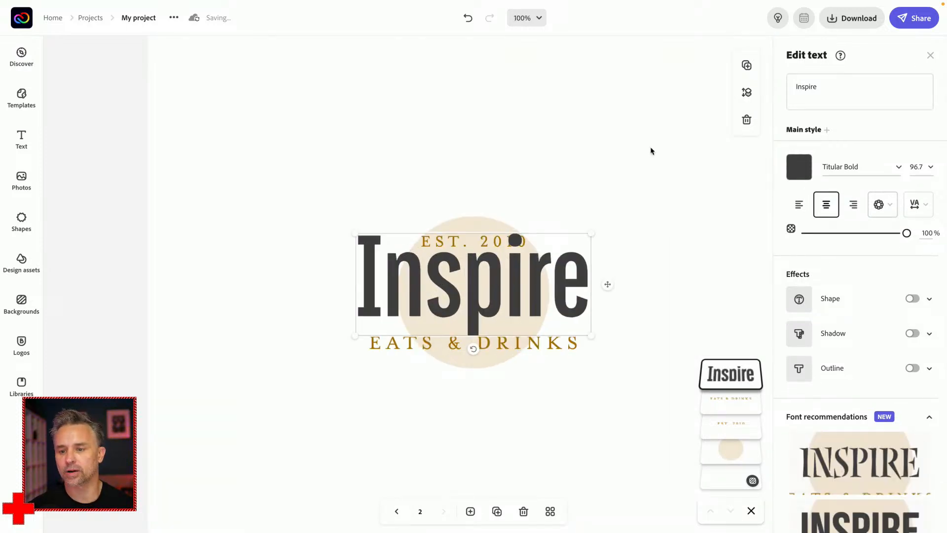
Step: Try the Brush Pen fonts Alpine Script Regular and Bello Script Pro Regular on the "Inspire" headline
left_click(898, 166)
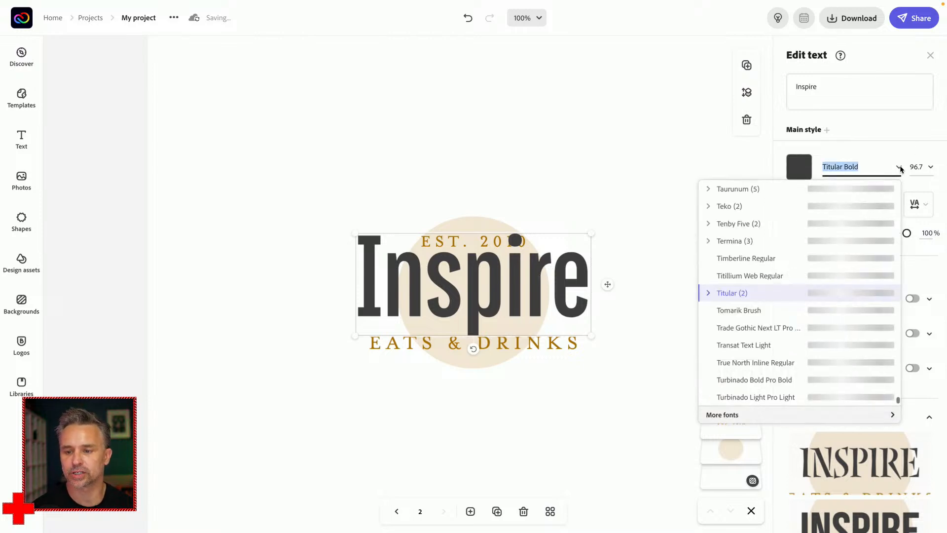
left_click(790, 412)
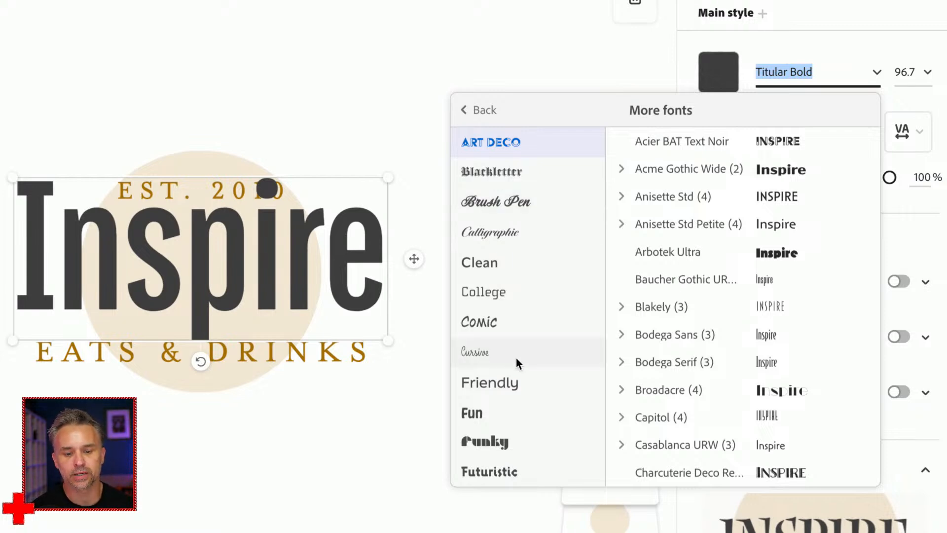
left_click(521, 202)
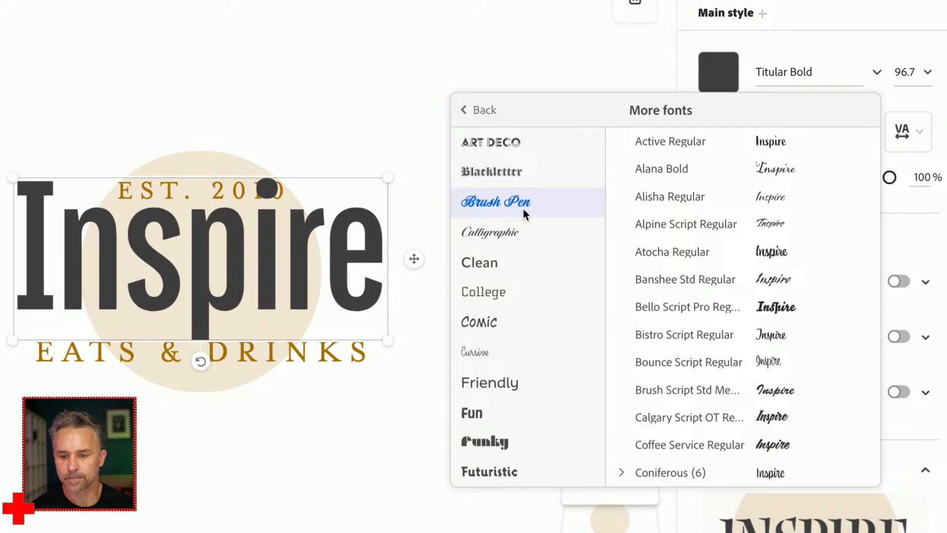
left_click(722, 221)
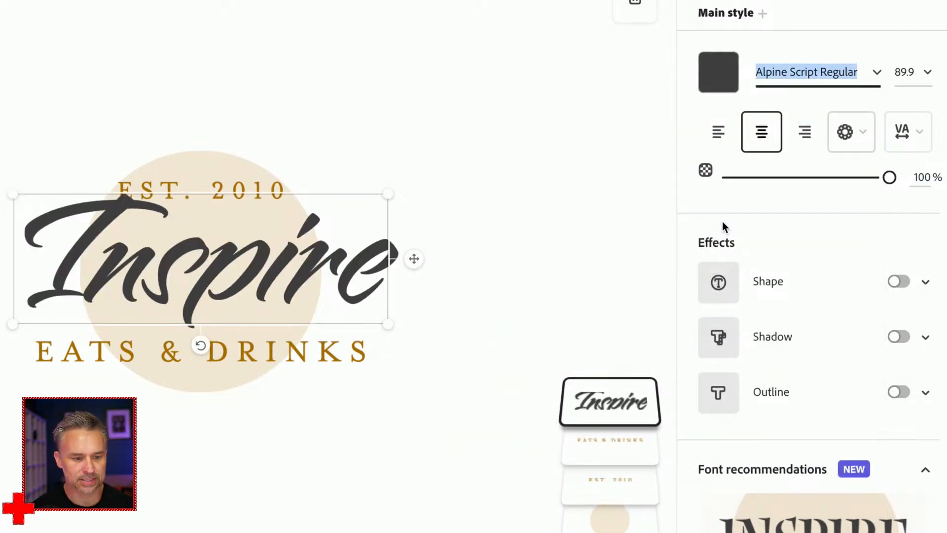
left_click(877, 72)
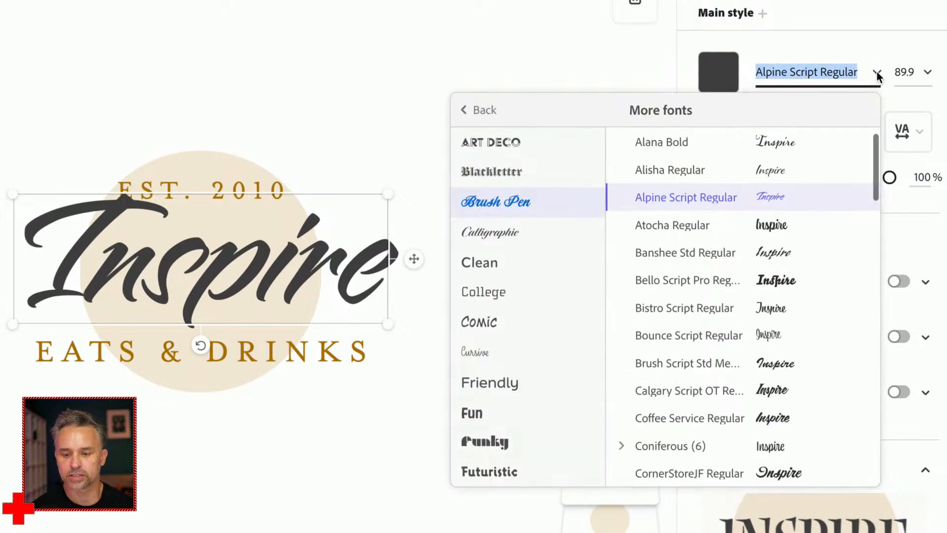
left_click(758, 289)
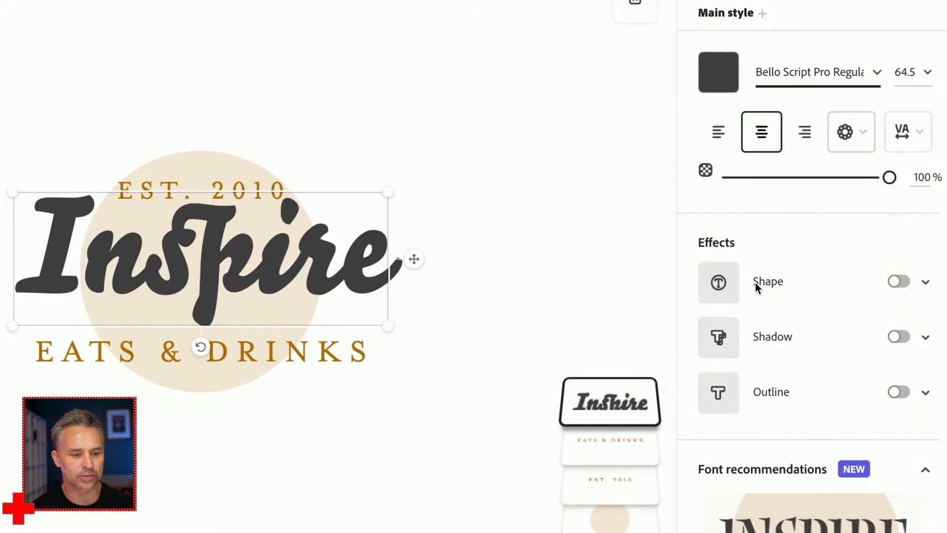
Step: Set the "Inspire" headline's font to Coffee Service Regular from the Brush Pen category
left_click(877, 72)
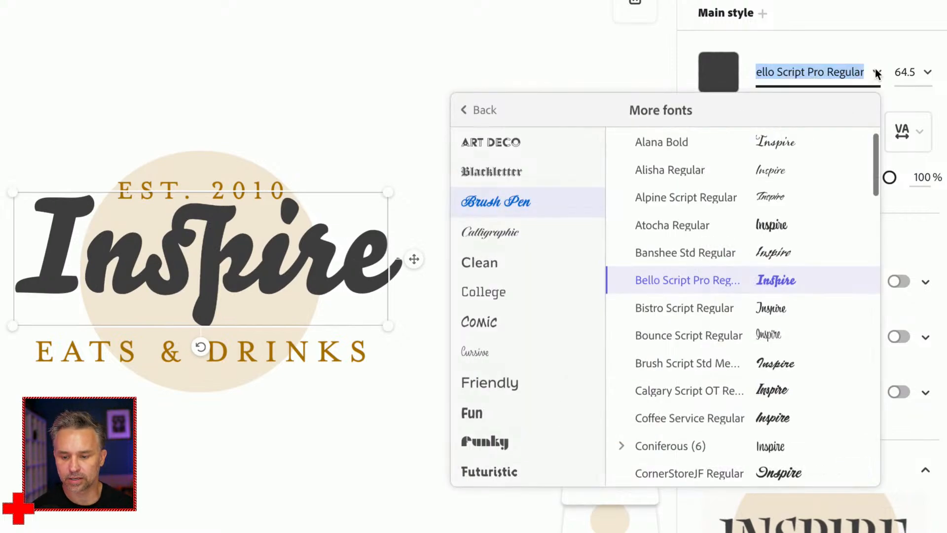
scroll(695, 365, "down", 2)
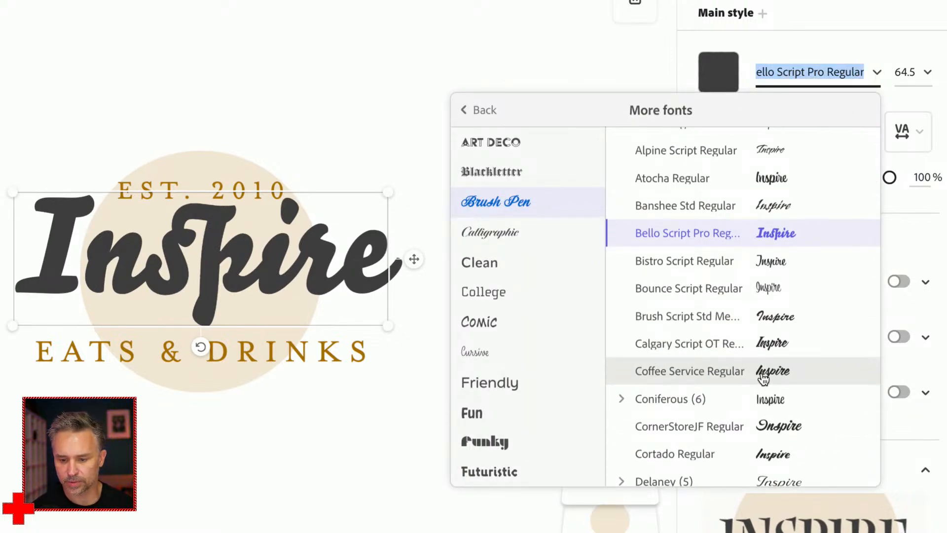
left_click(764, 374)
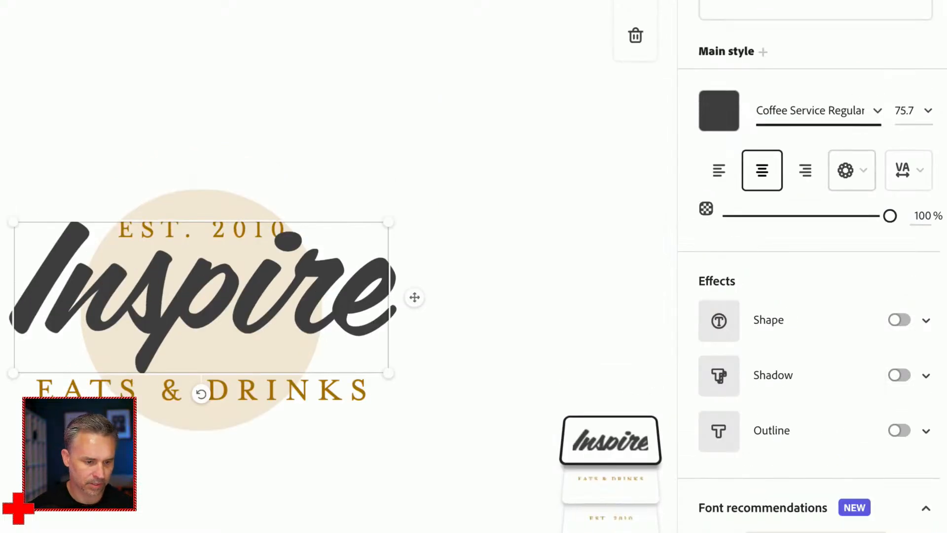
left_click(124, 463)
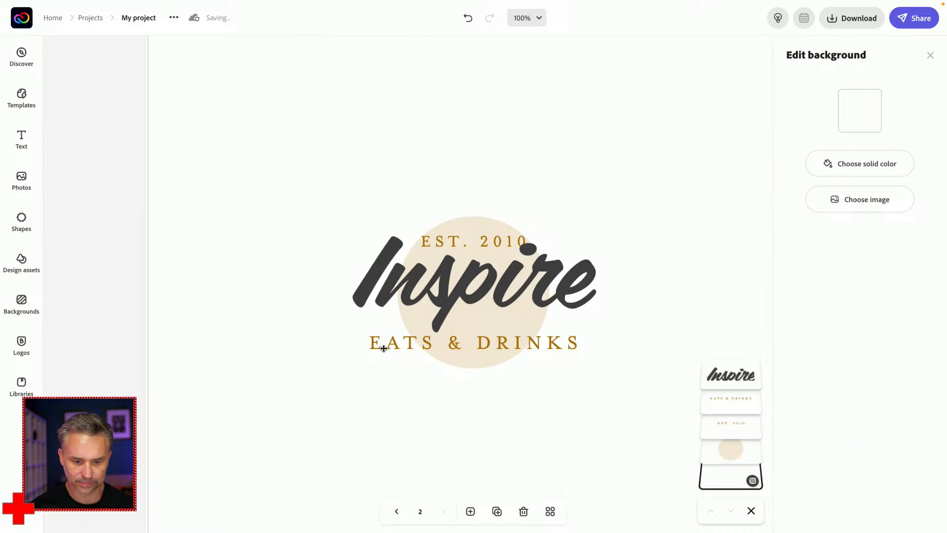
Step: Switch to Illustrator to check the school's full name in the client brief and return to Adobe Express
left_click(384, 349)
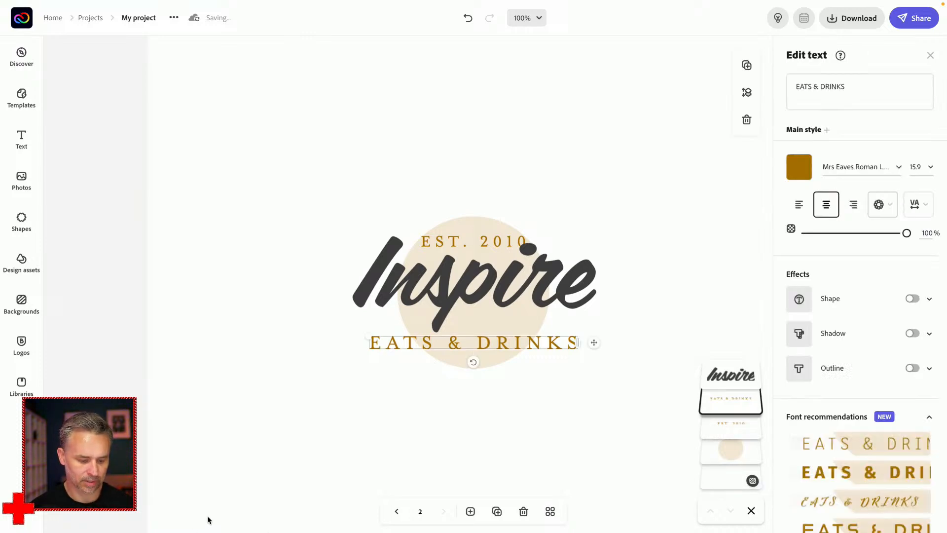
left_click(208, 520)
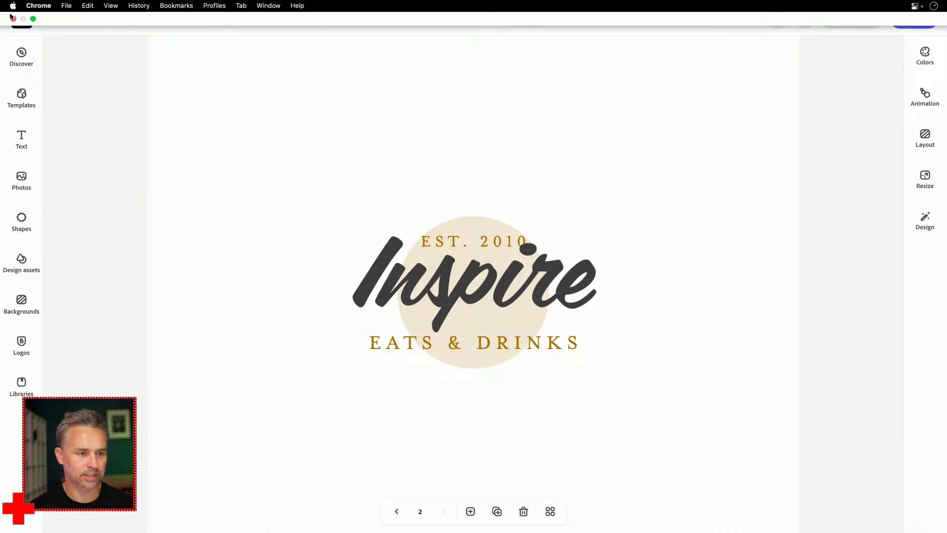
left_click(33, 19)
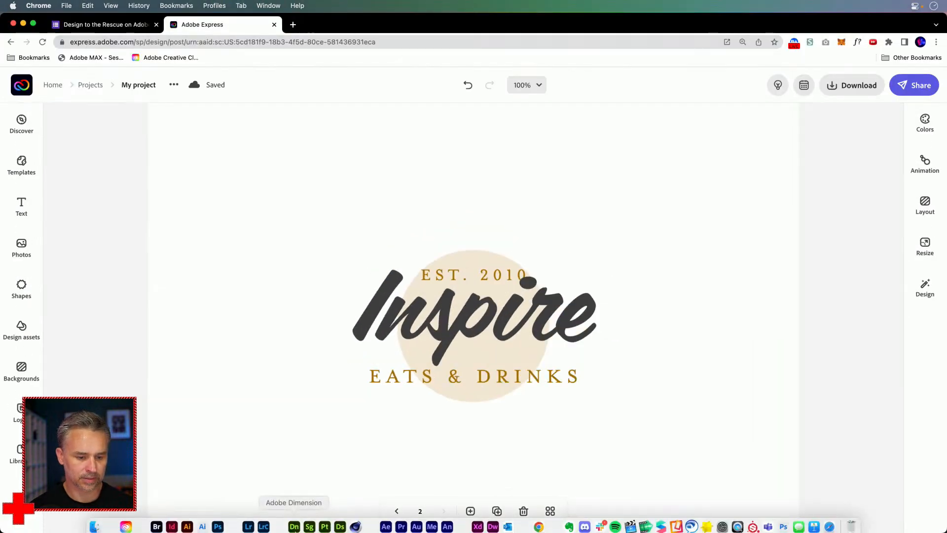
left_click(187, 528)
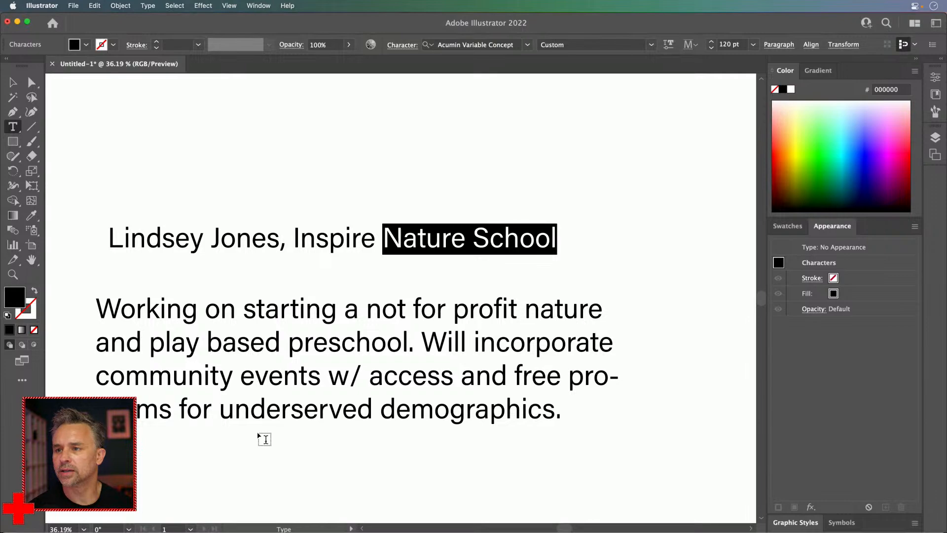
scroll(382, 228, "left", 1)
key("super")
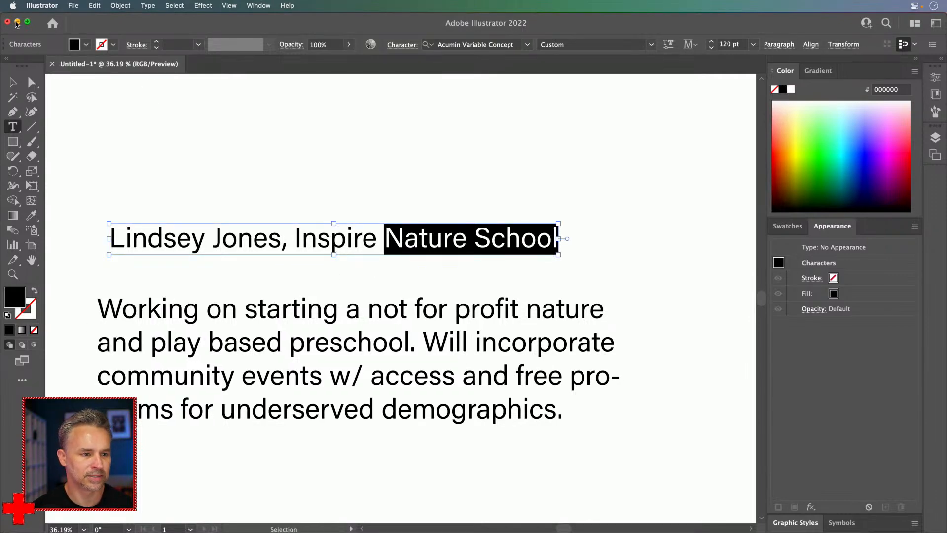
left_click(18, 23)
Step: Replace the "EATS & DRINKS" tagline text with "Nature School"
left_click(393, 382)
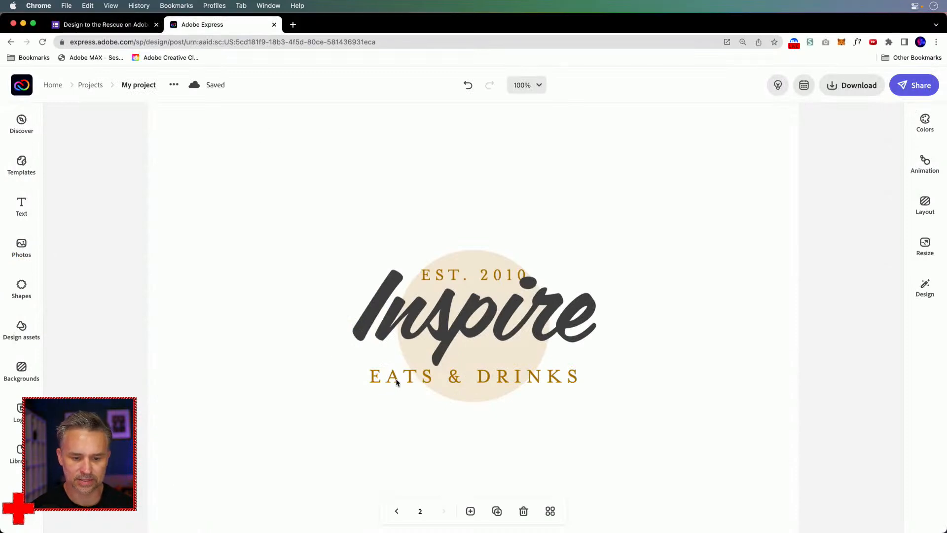
left_click(383, 377)
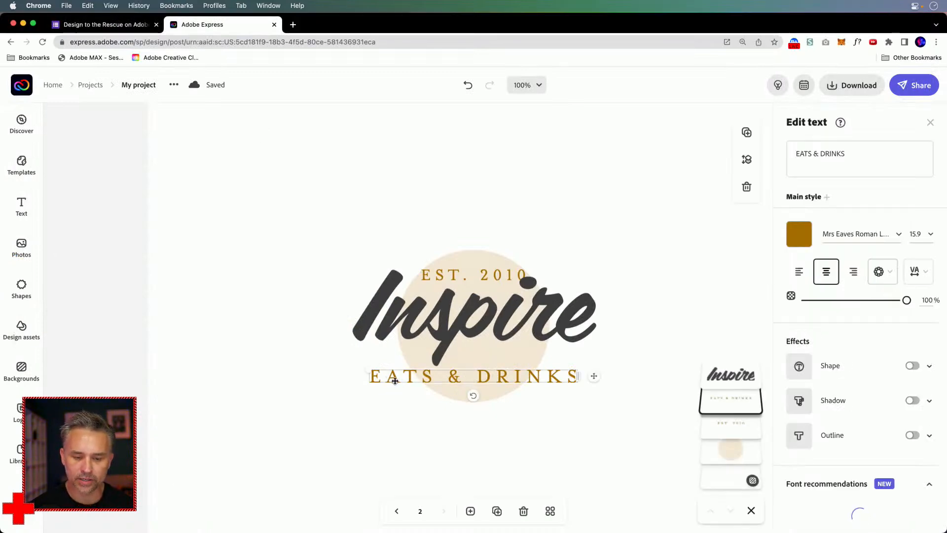
left_click(391, 377)
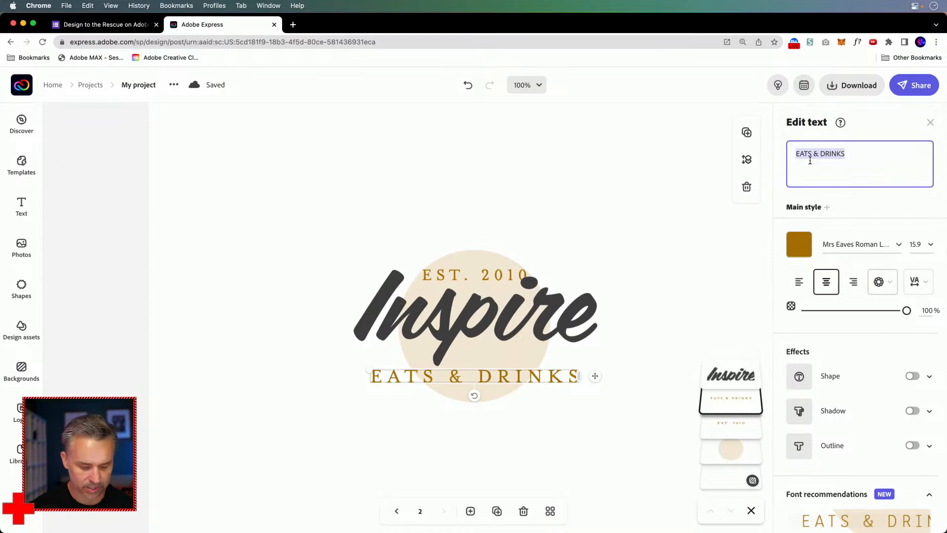
type("Nature School")
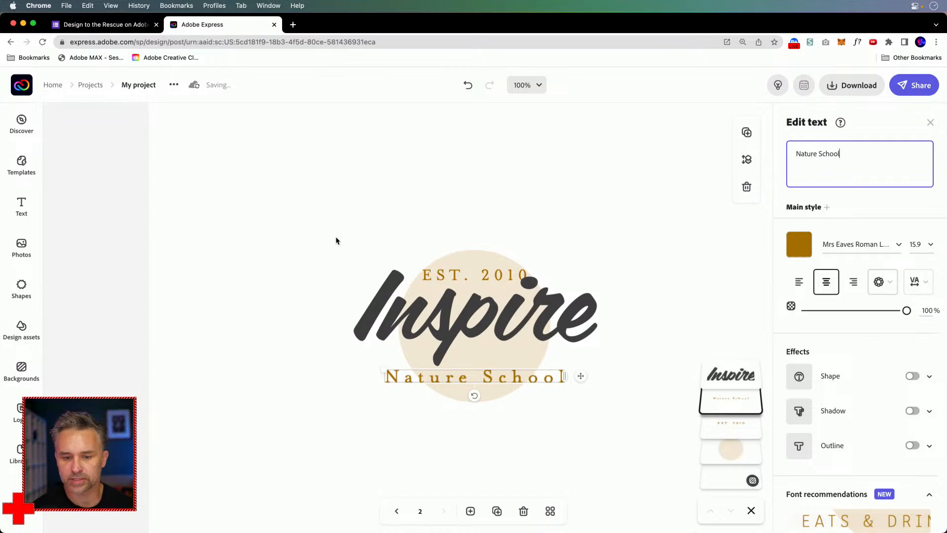
Step: Delete the "EST. 2010" line and position the "Inspire" headline just above the "Nature School" tagline
left_click(436, 282)
left_click(451, 268)
left_click_drag(451, 268, 449, 283)
left_click(445, 270)
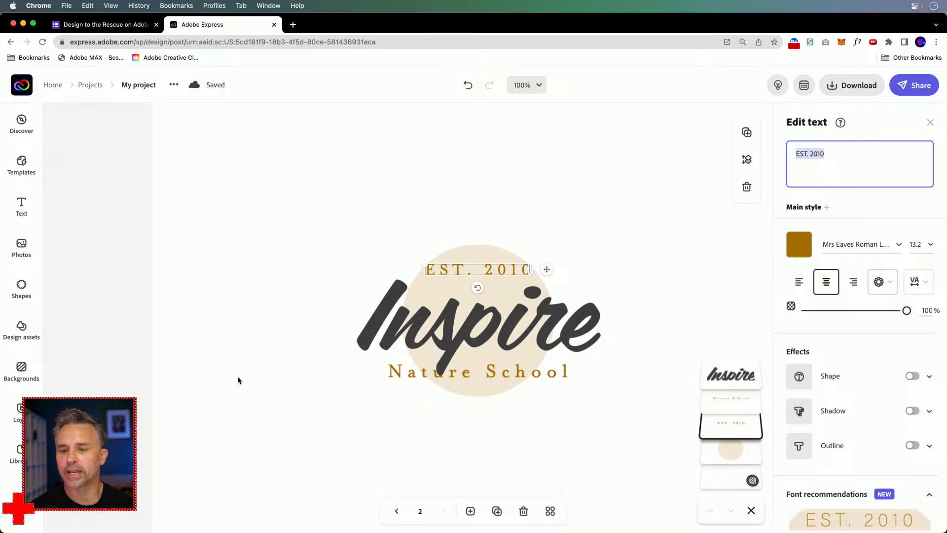
left_click(442, 271)
key("Delete")
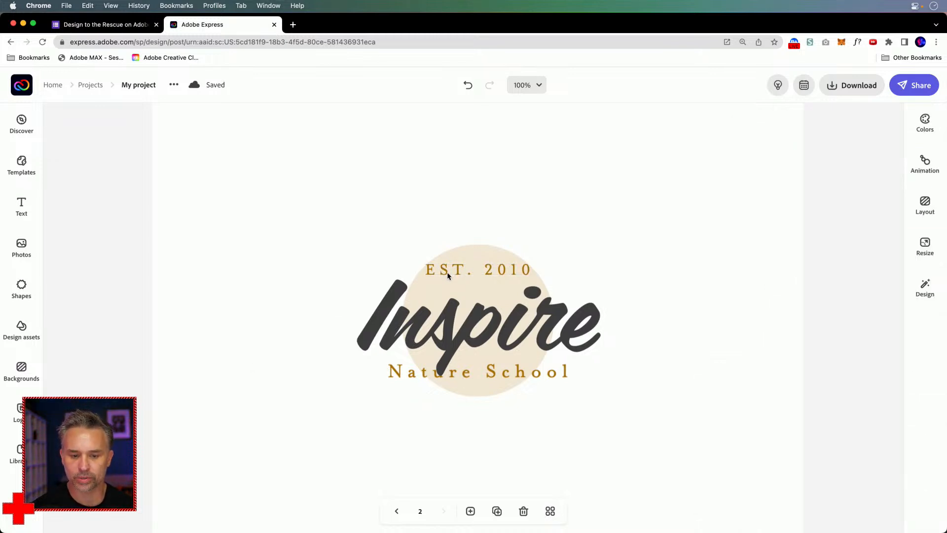
left_click_drag(411, 351, 409, 327)
left_click(341, 243)
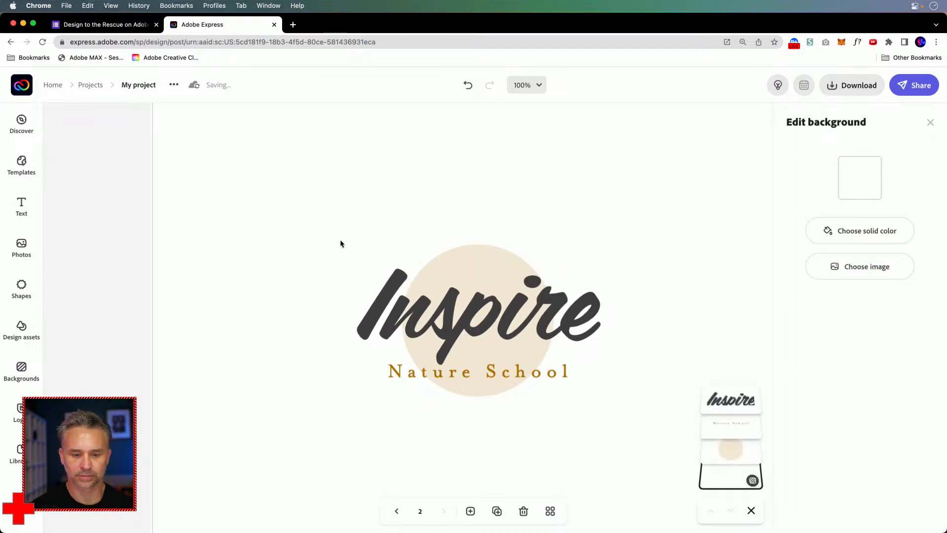
Step: Apply the first Magic text layout to the "Nature School" tagline
left_click(490, 376)
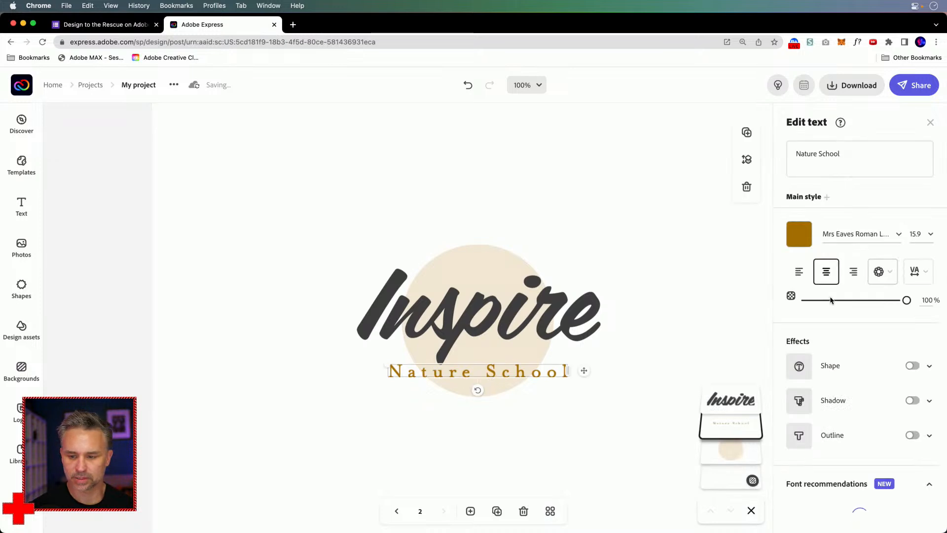
left_click(915, 272)
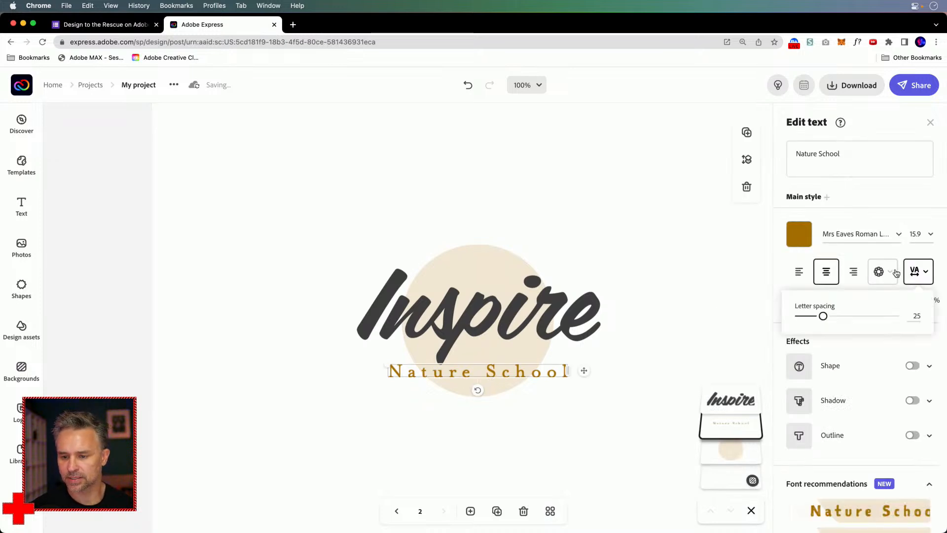
left_click(881, 273)
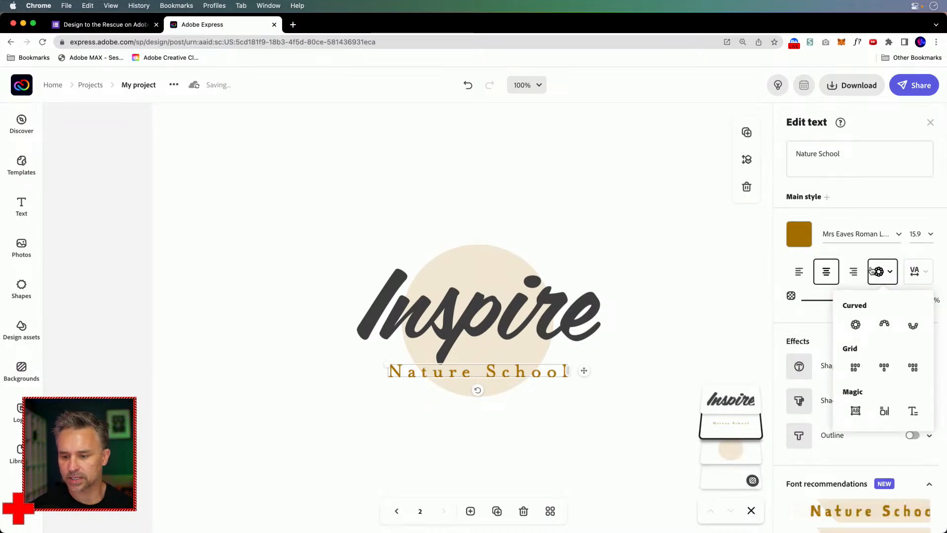
left_click(800, 324)
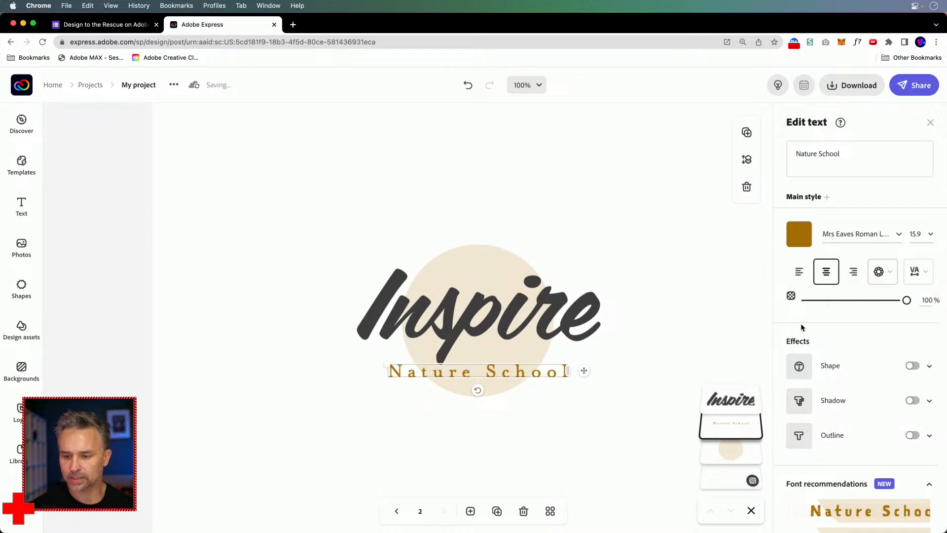
left_click(883, 276)
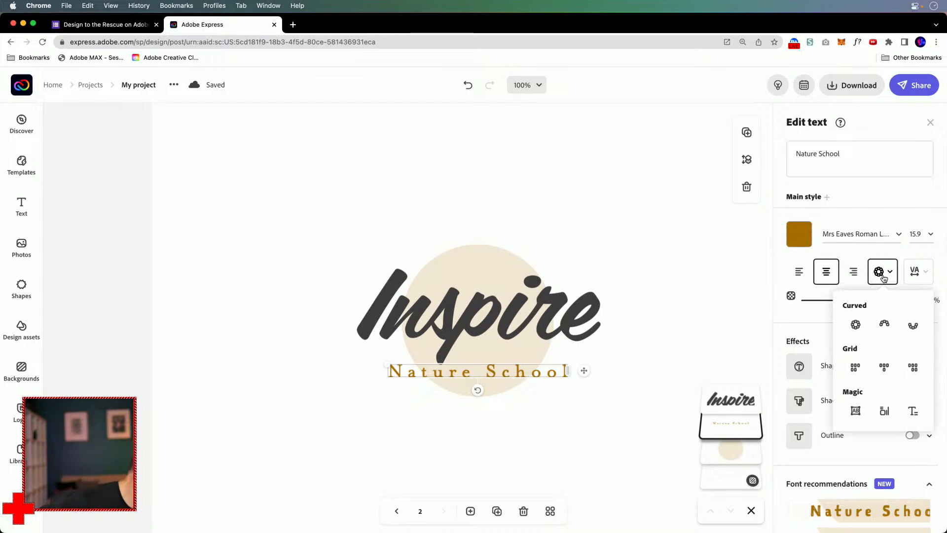
left_click(856, 411)
Step: Move the "NATURE SCHOOL" tagline up under the right half of "Inspire" and shift the headline slightly left
left_click_drag(399, 371, 474, 360)
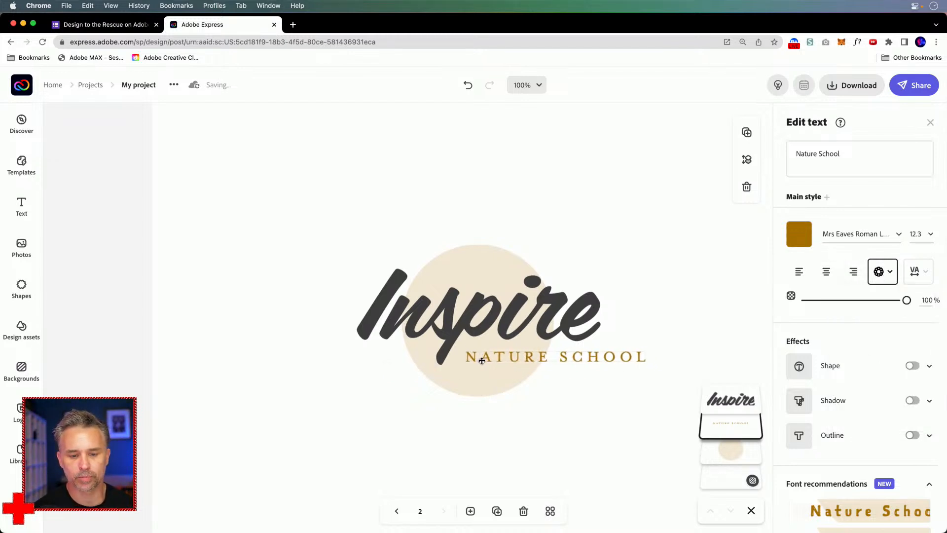
left_click(306, 321)
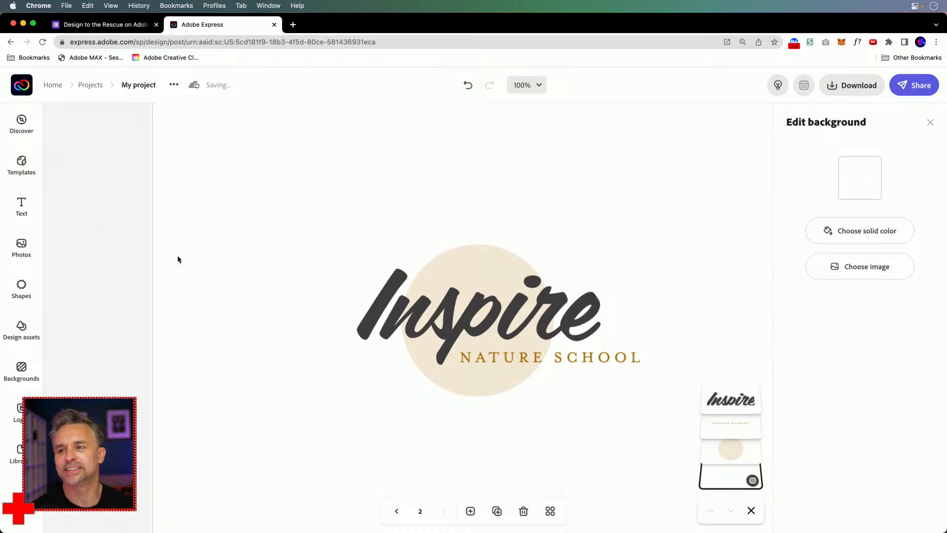
left_click_drag(370, 316, 351, 321)
left_click_drag(485, 363, 490, 365)
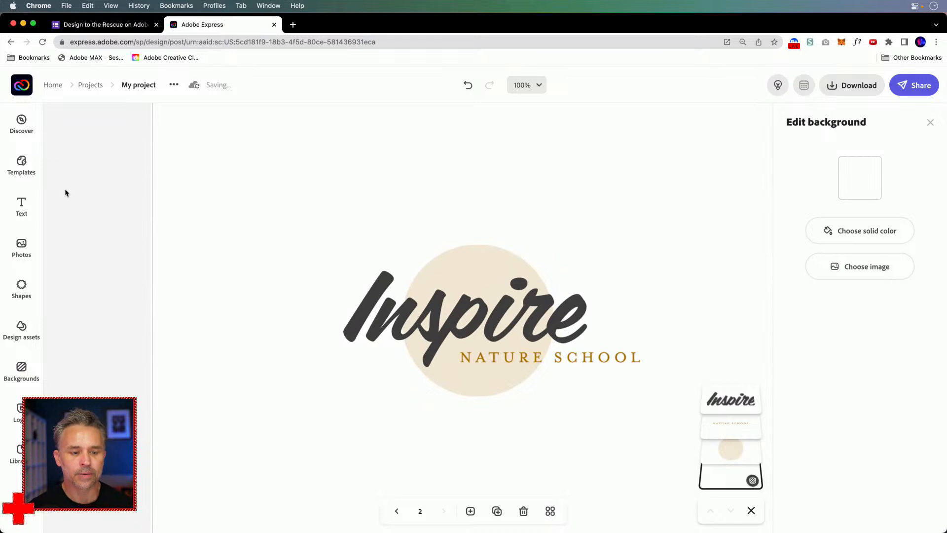
Step: Search the shape library for "nature"
left_click(20, 293)
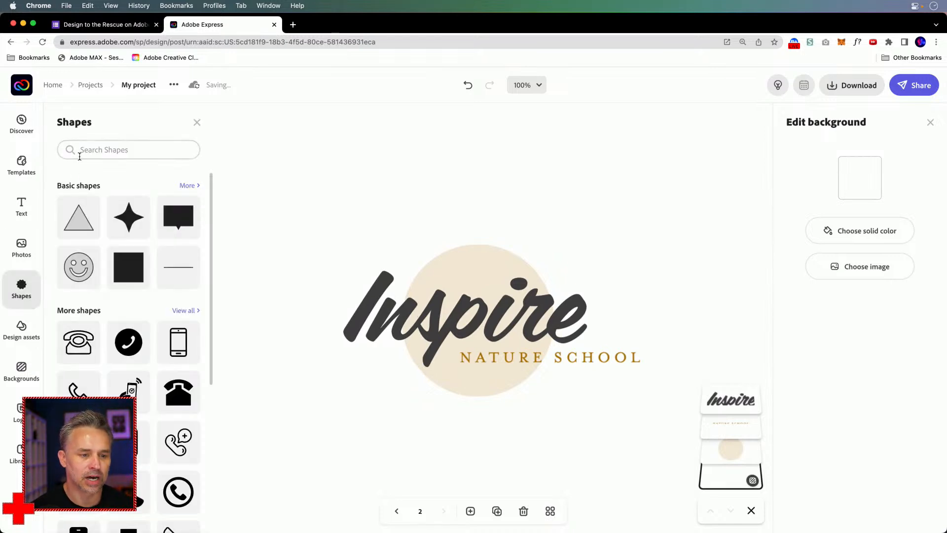
left_click(99, 148)
type("nature")
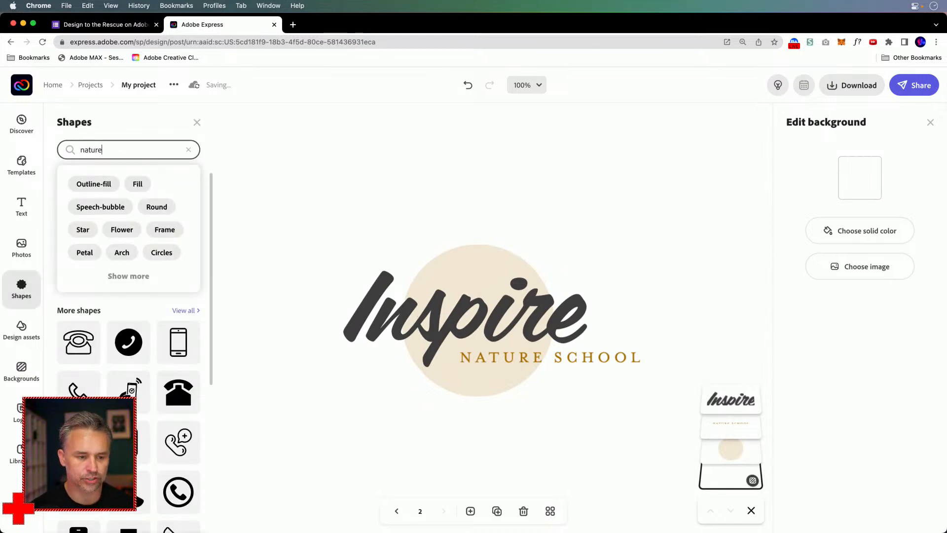
key("Return")
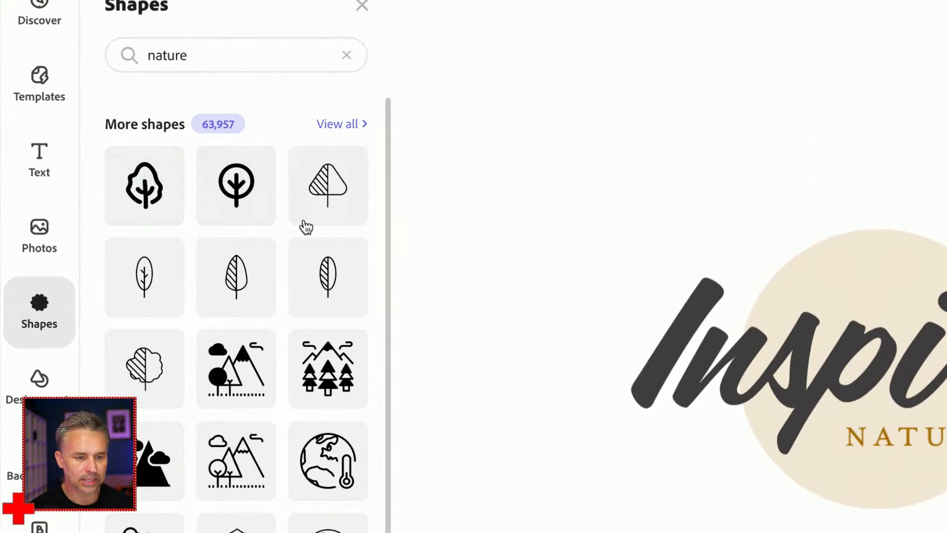
Step: Find the circular tree-and-birds shape among the nature results and place it above the "Inspire" headline
scroll(262, 366, "down", 12)
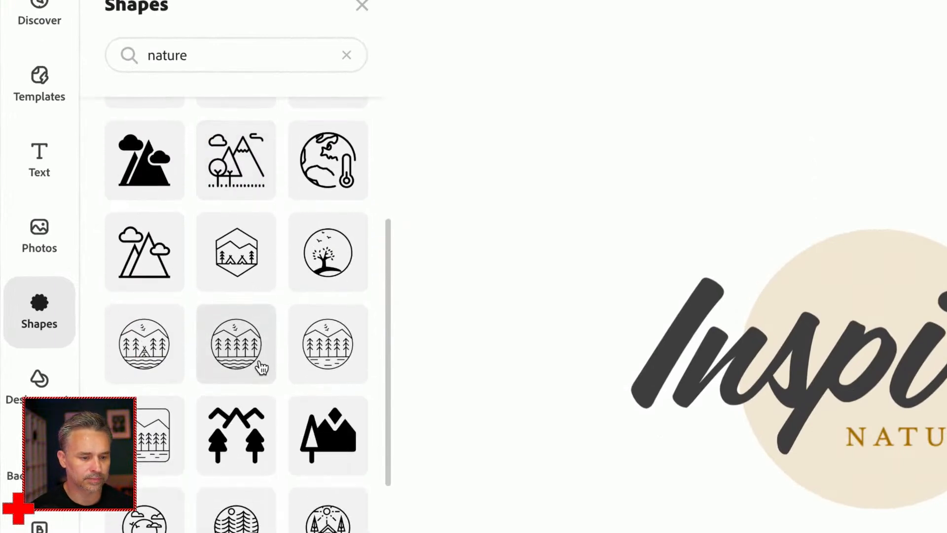
scroll(261, 366, "down", 8)
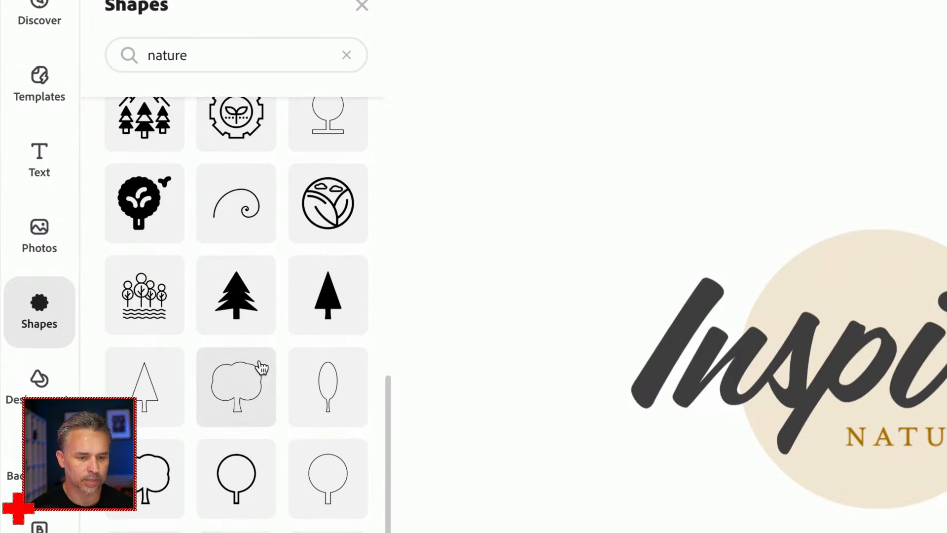
scroll(262, 367, "up", 10)
scroll(262, 368, "down", 15)
scroll(262, 367, "up", 5)
scroll(262, 368, "up", 1)
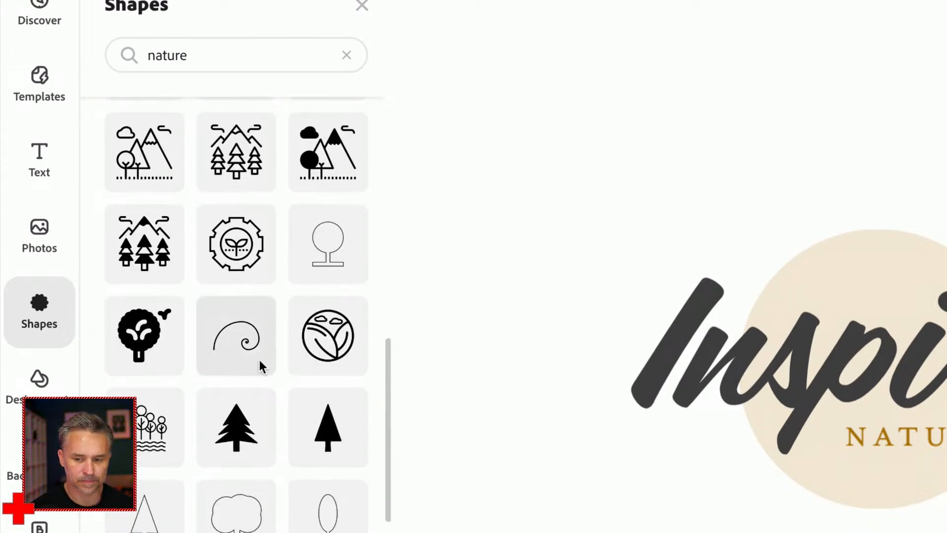
scroll(261, 364, "up", 2)
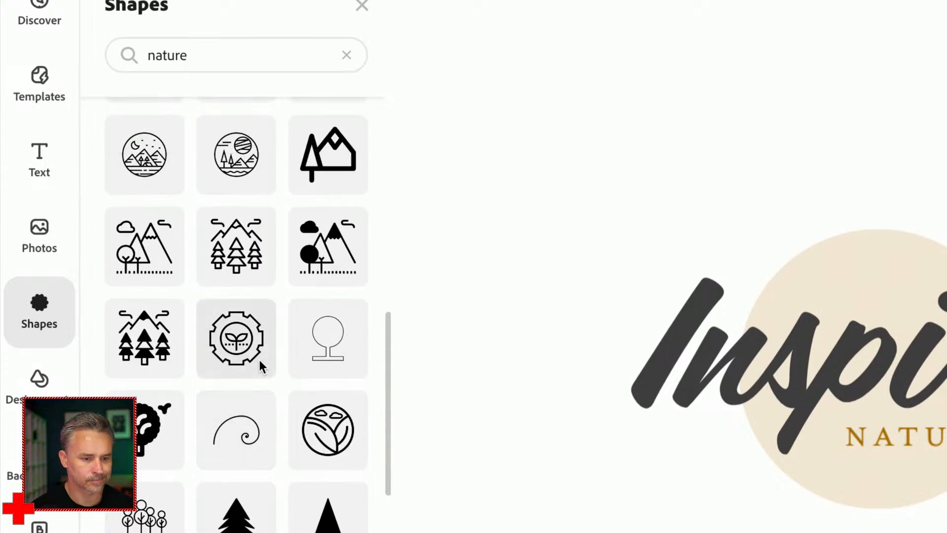
scroll(261, 365, "up", 5)
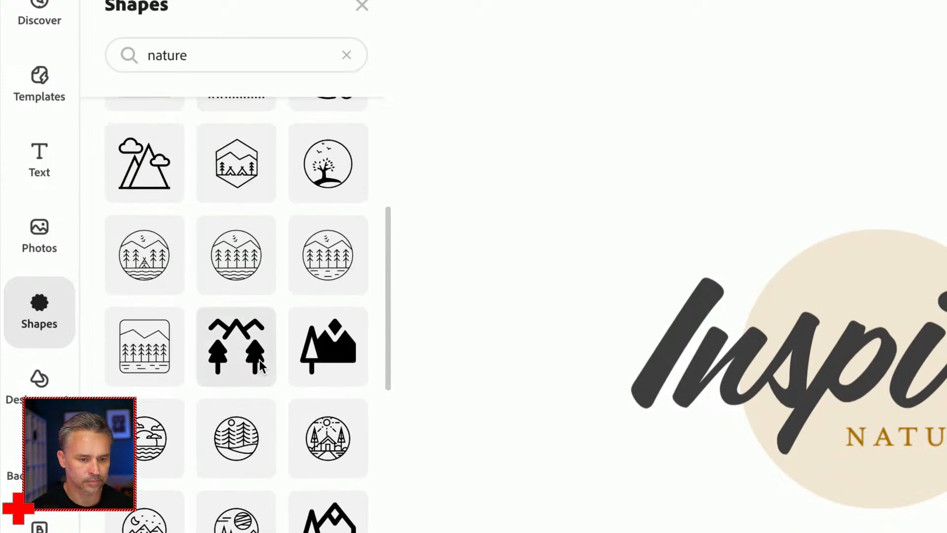
scroll(259, 357, "up", 3)
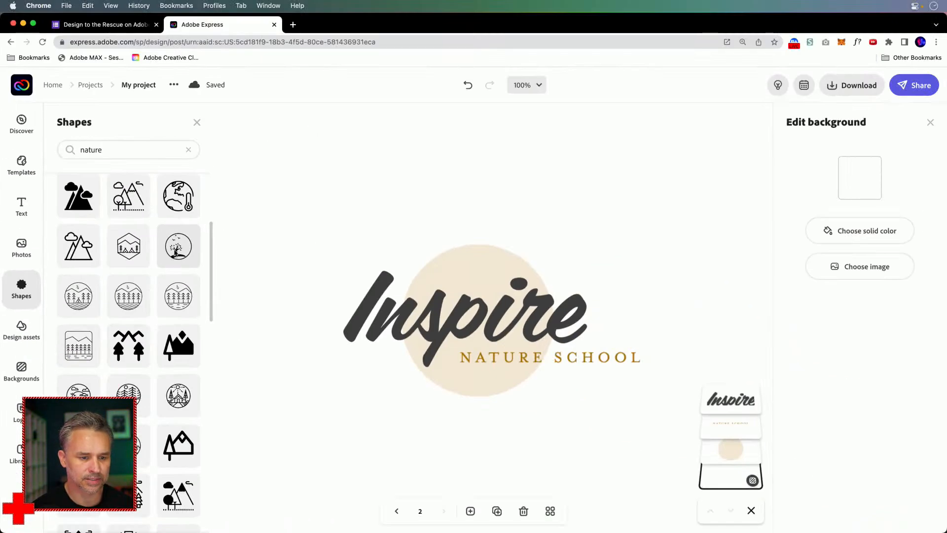
left_click_drag(315, 254, 706, 168)
left_click_drag(385, 209, 380, 209)
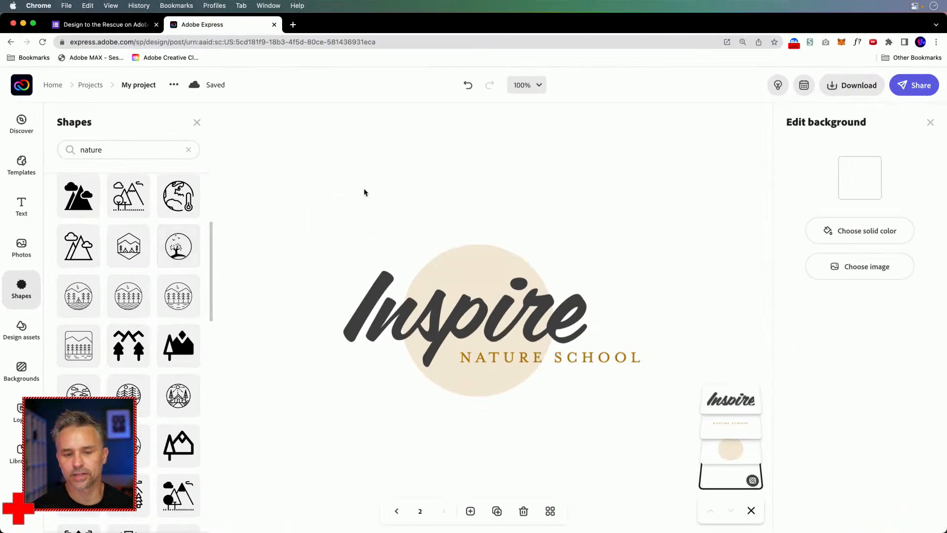
left_click_drag(368, 242, 354, 213)
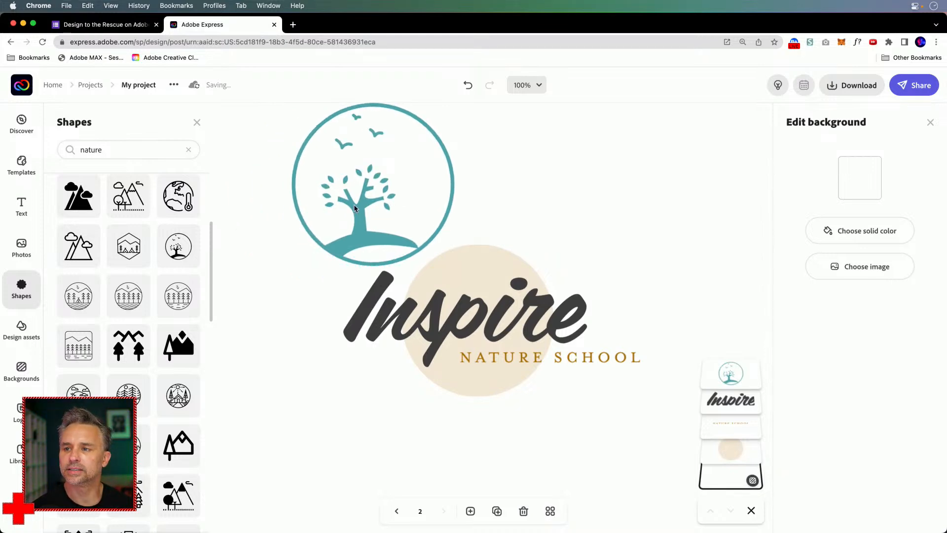
Step: Shift the tree icon slightly toward the headline's center and recolor it olive green #637638 from the En Route palette
left_click(359, 212)
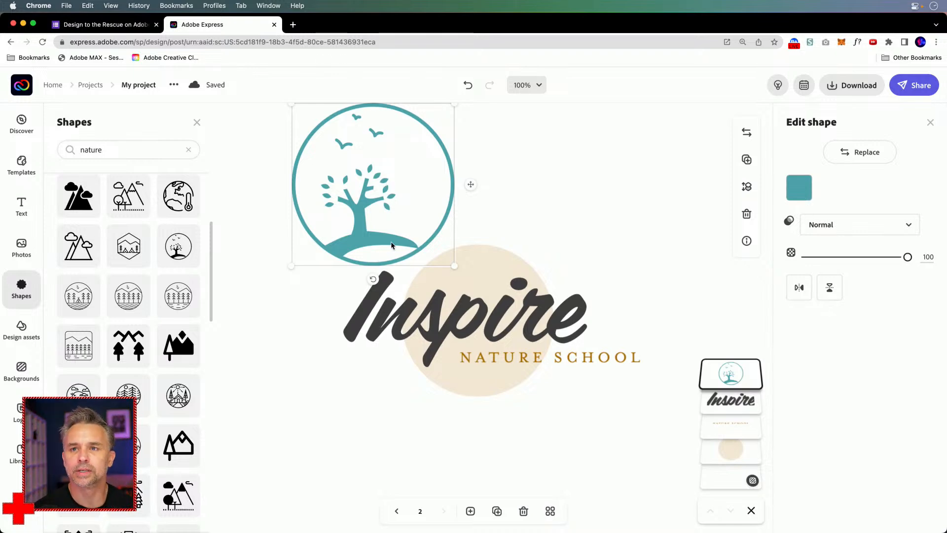
left_click_drag(364, 243, 394, 254)
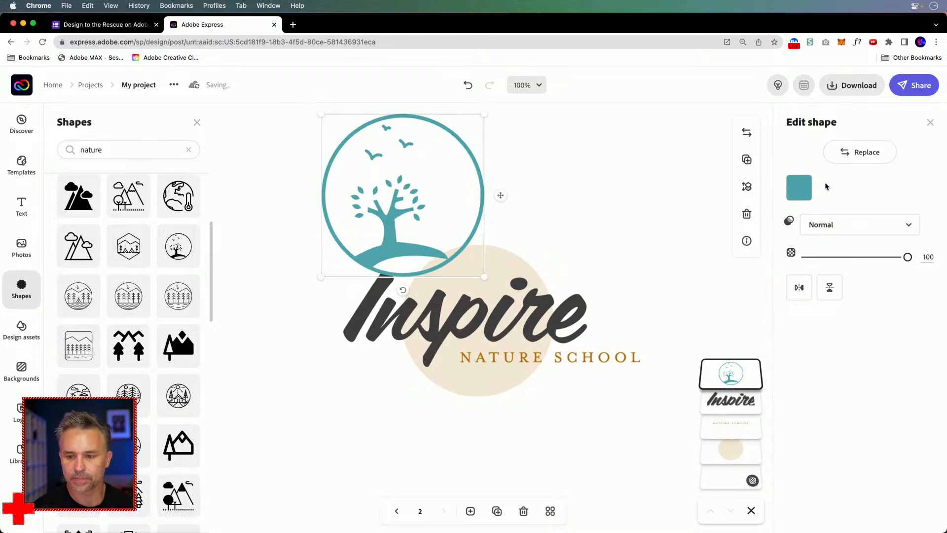
left_click(798, 193)
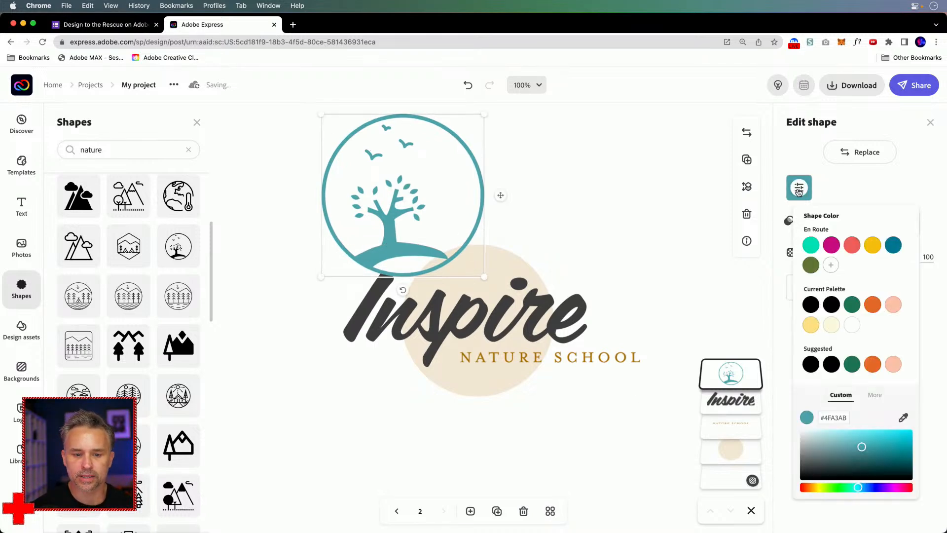
left_click(811, 264)
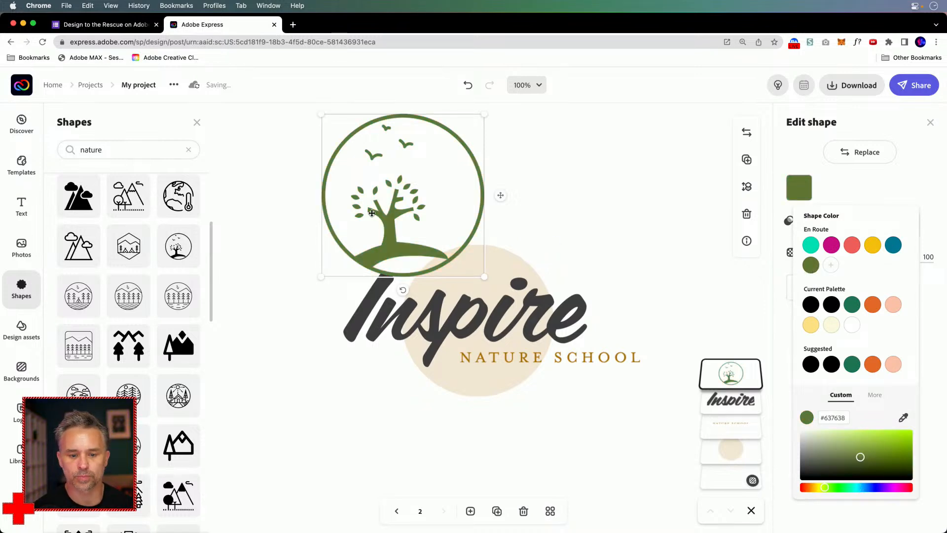
Step: Fit the tree icon exactly over the beige circle and reorder it behind the "Inspire" and "NATURE SCHOOL" texts
left_click(384, 224)
left_click_drag(383, 225, 460, 345)
left_click_drag(395, 241, 405, 254)
left_click_drag(479, 375, 475, 373)
left_click_drag(551, 395, 554, 398)
left_click_drag(729, 374, 727, 424)
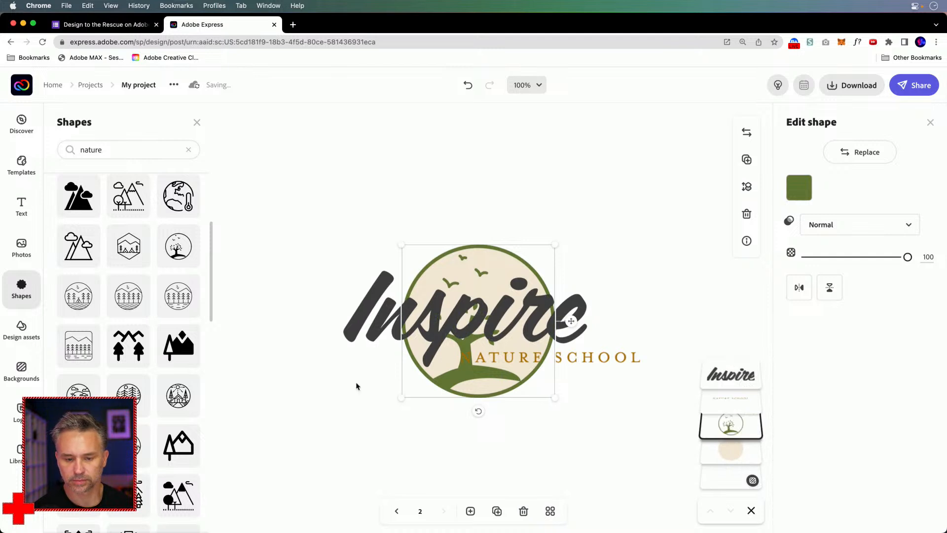
left_click(274, 369)
Step: Try peach #FDC3A9, coral, teal #01E1B1 and olive green #637638 as the tree icon's color
left_click(494, 363)
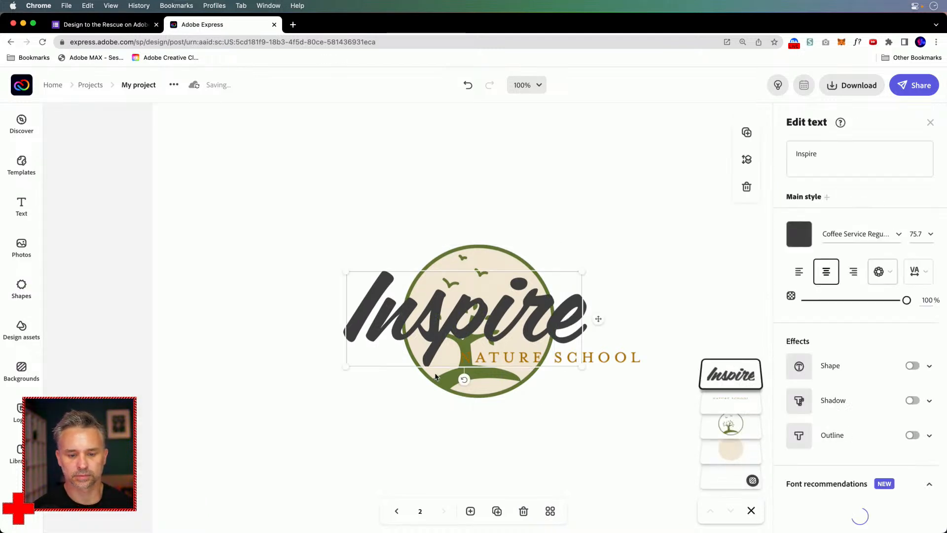
left_click(439, 384)
left_click(797, 193)
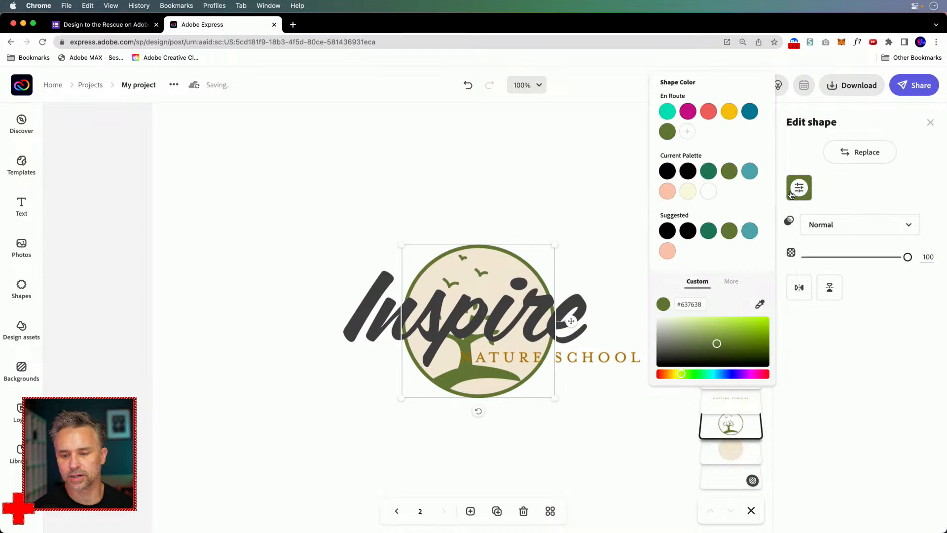
left_click(667, 192)
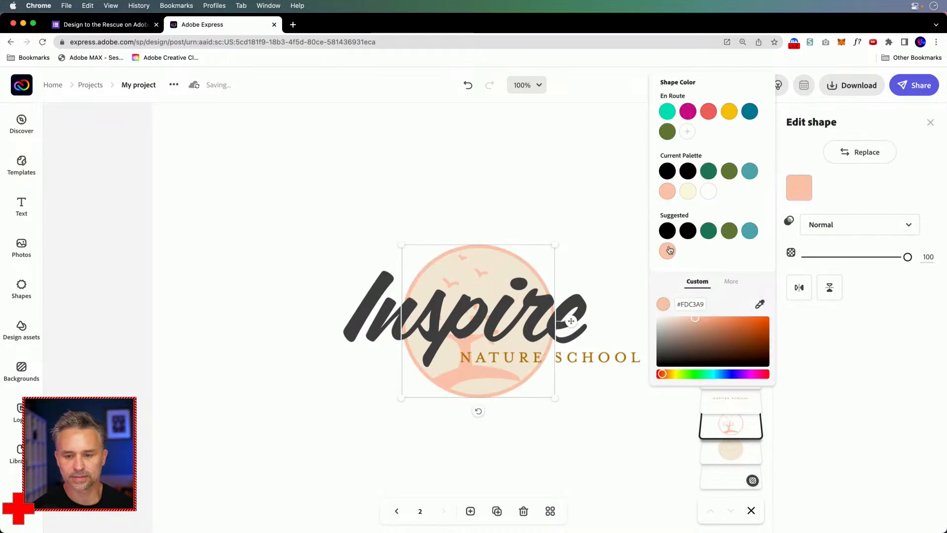
left_click(708, 111)
left_click(667, 113)
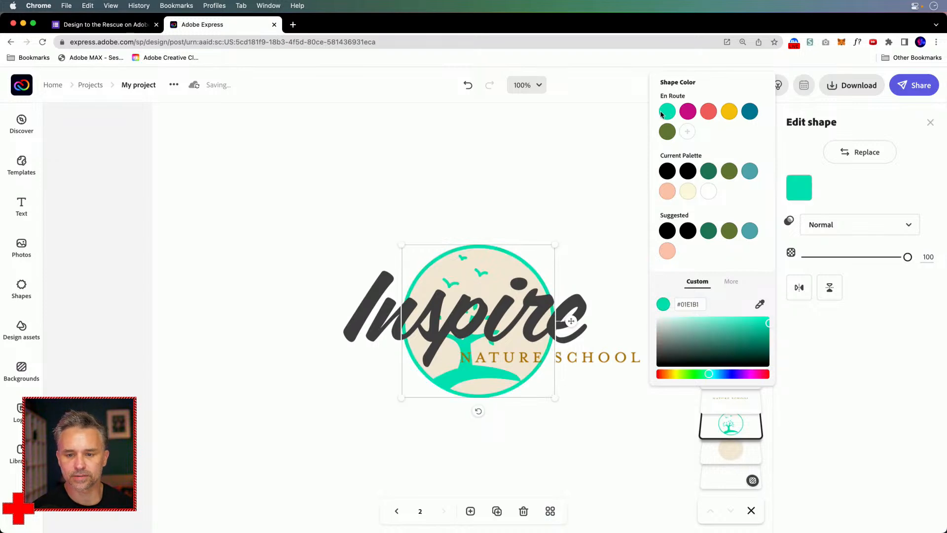
left_click(669, 135)
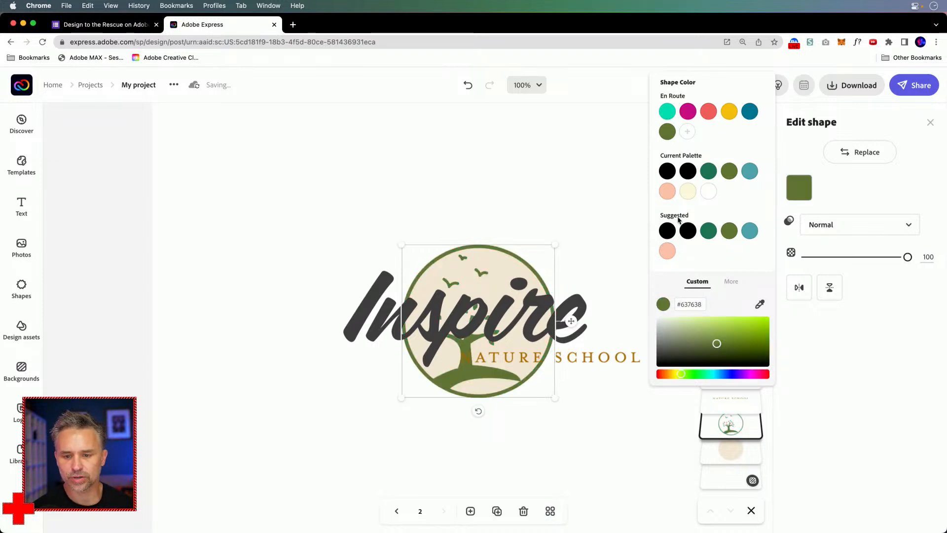
Step: Recolor the tree icon a muted sage green by darkening the cream palette color and shifting its hue toward green
left_click(688, 194)
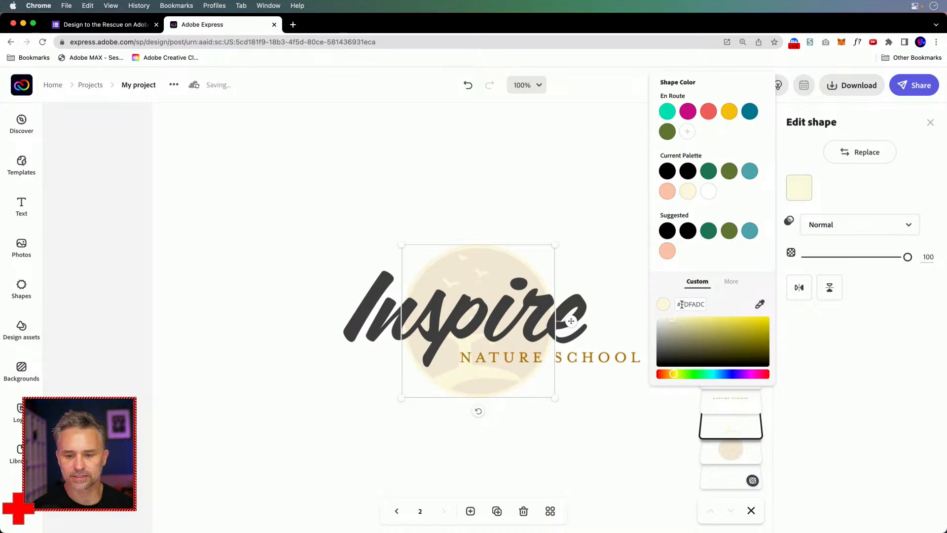
left_click_drag(679, 327, 684, 324)
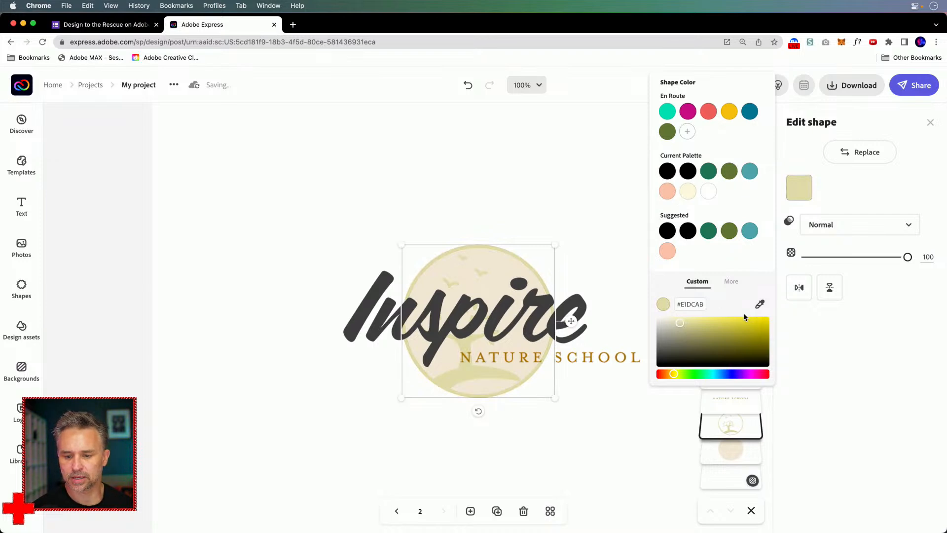
left_click(684, 331)
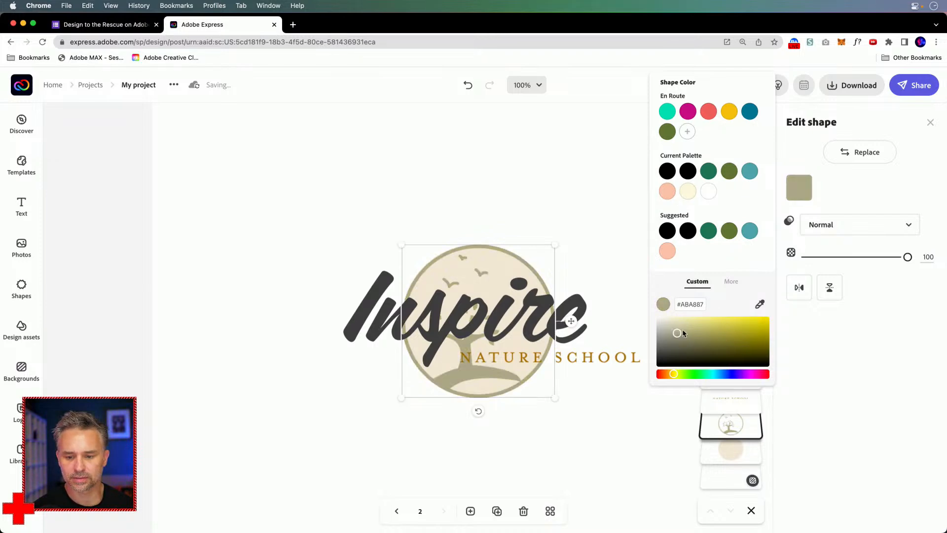
left_click_drag(676, 376, 680, 377)
left_click(410, 210)
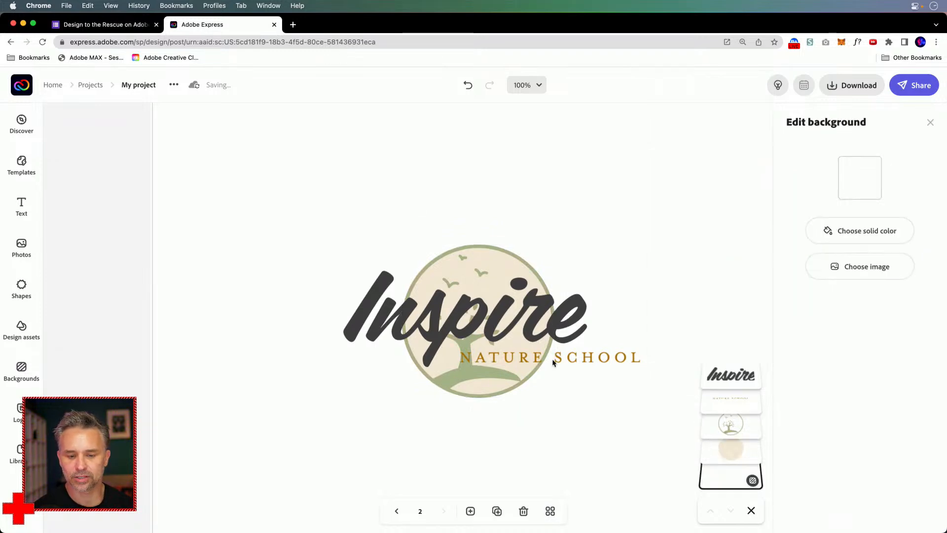
Step: Change the "NATURE SCHOOL" tagline color to black from the current palette
left_click(553, 363)
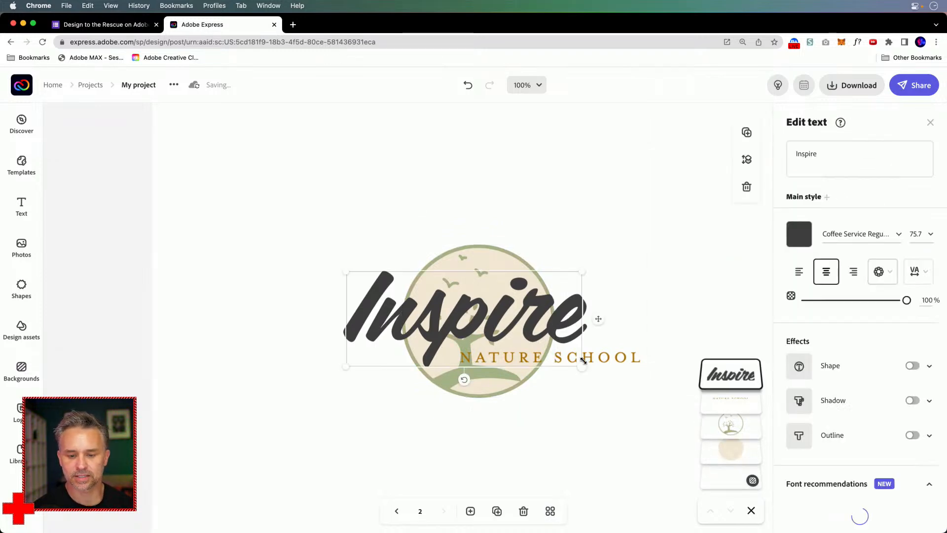
left_click(636, 359)
left_click(799, 234)
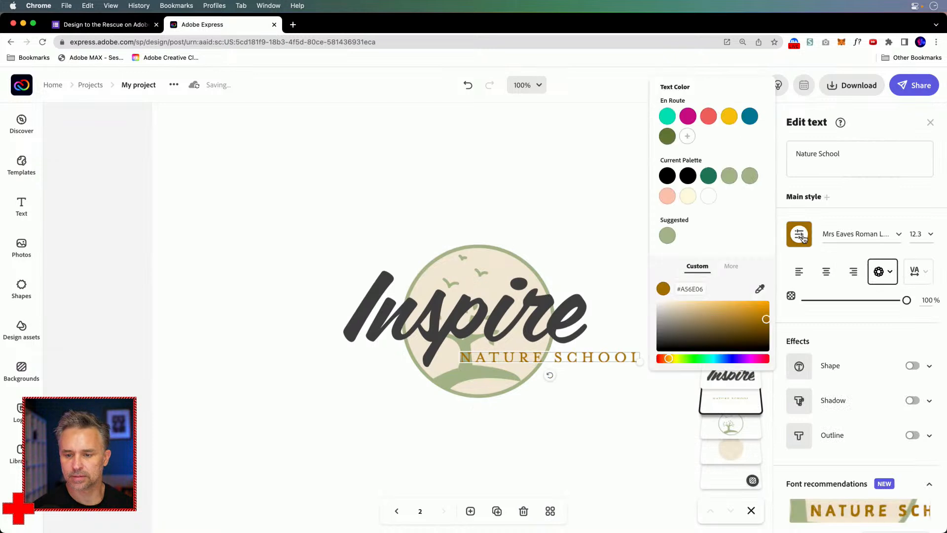
left_click(667, 177)
left_click(493, 174)
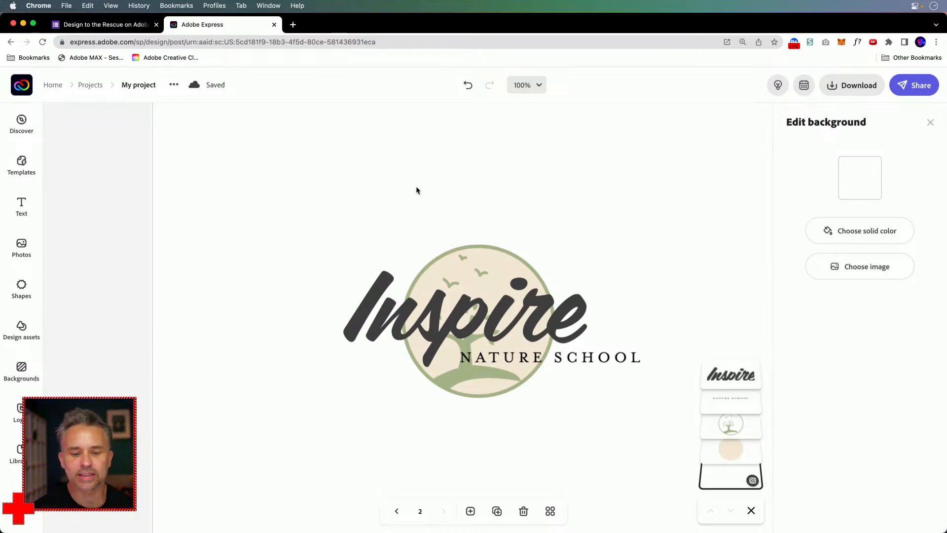
left_click_drag(429, 212, 400, 198)
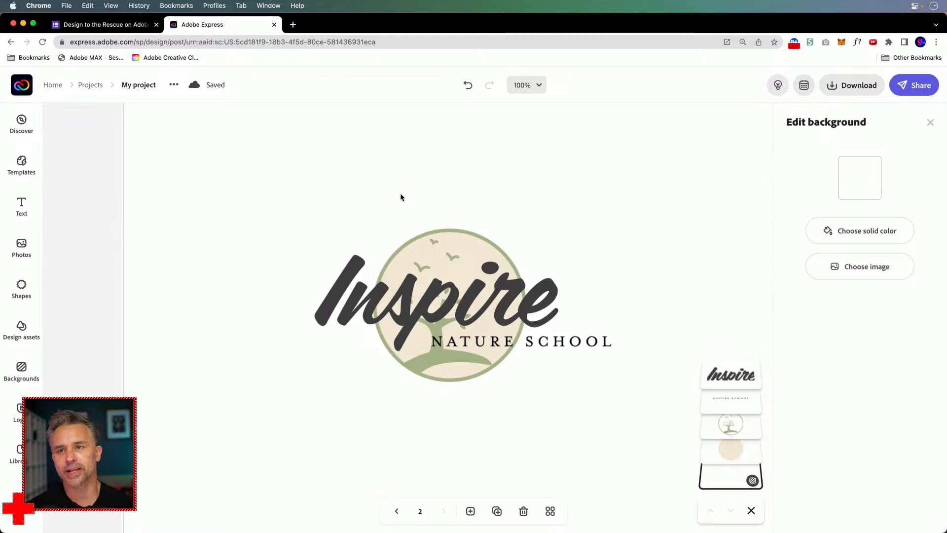
left_click(473, 347)
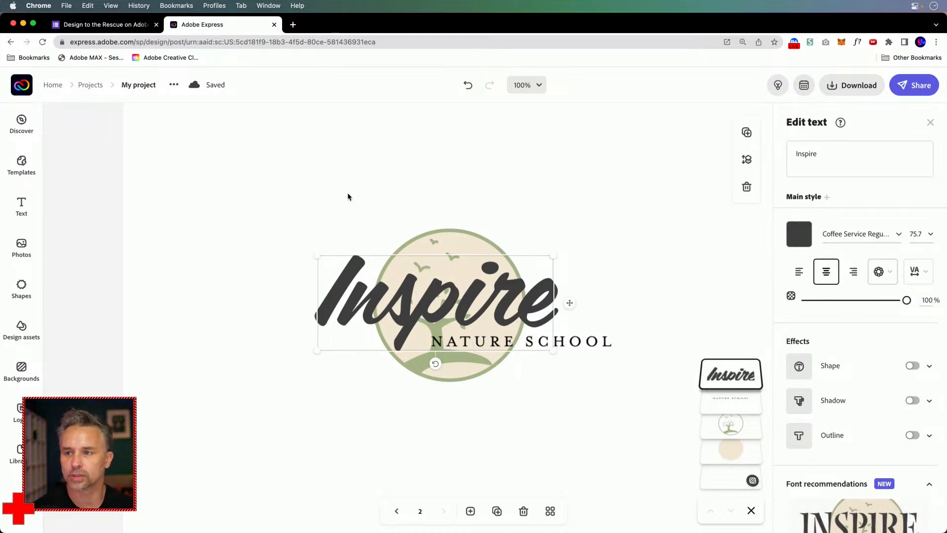
left_click(336, 200)
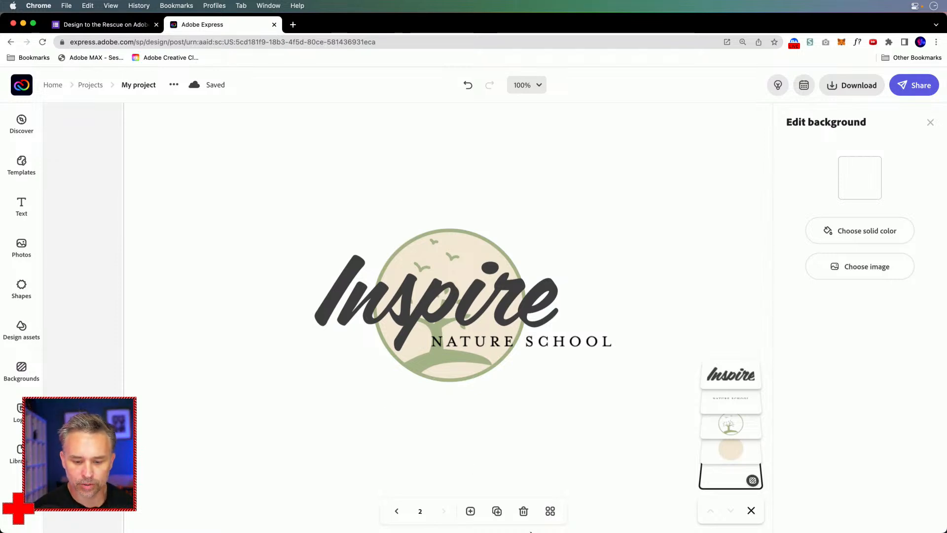
Step: Add a blank third page and open it for editing with the shape library displayed
left_click(550, 512)
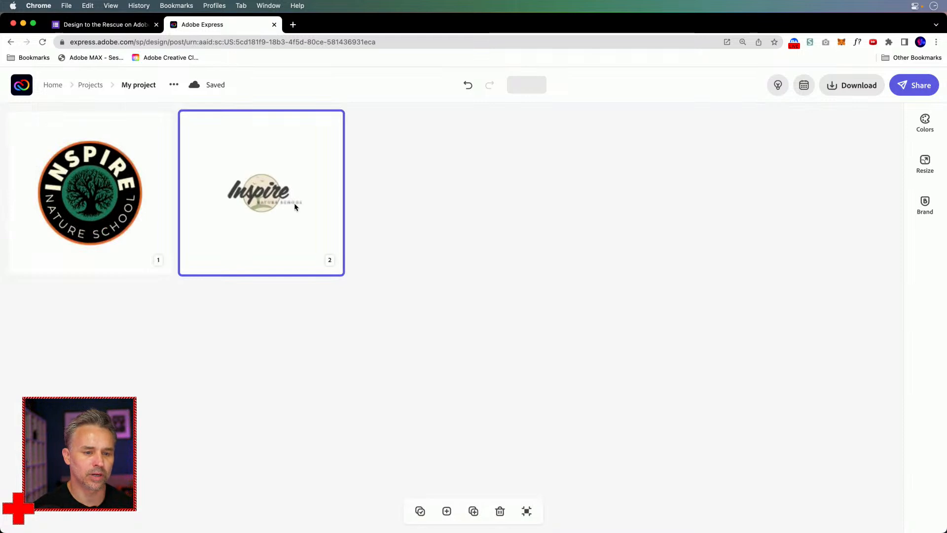
left_click(447, 511)
left_click(482, 357)
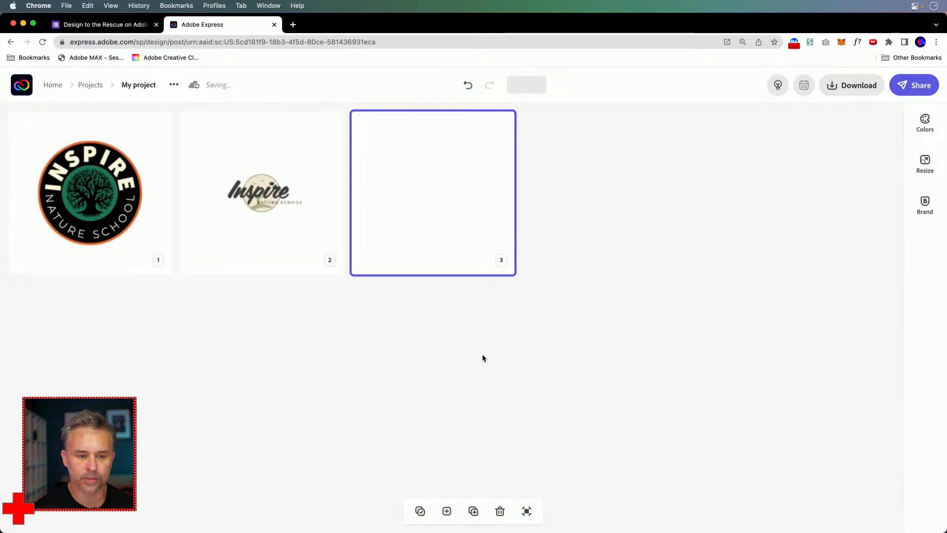
double_click(418, 178)
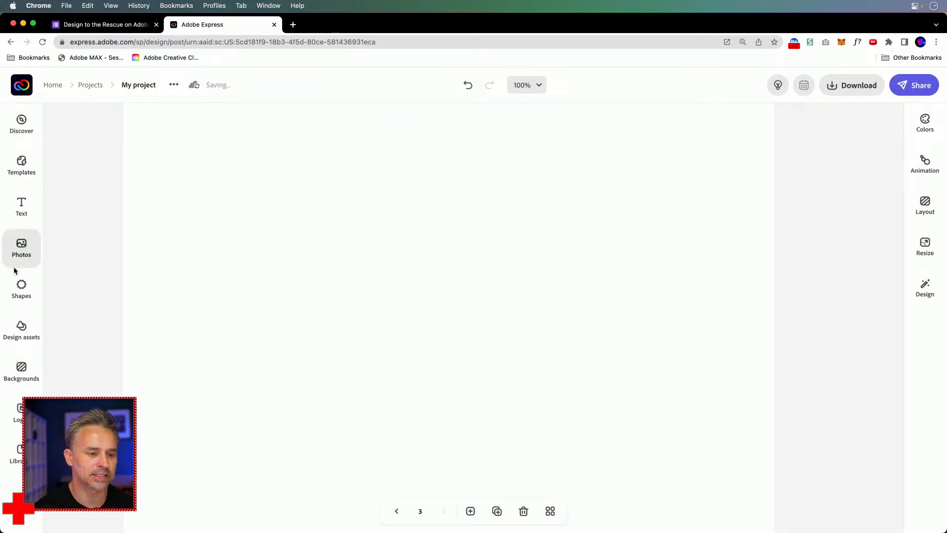
left_click(19, 291)
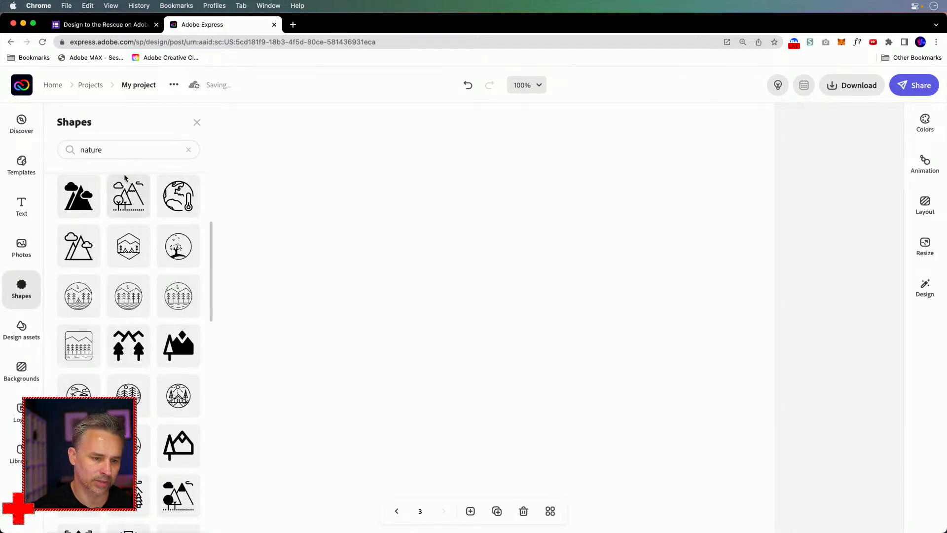
Step: Add the "brushstroke INTERIORS" logo text design to the third page and ungroup its two text lines
left_click(21, 205)
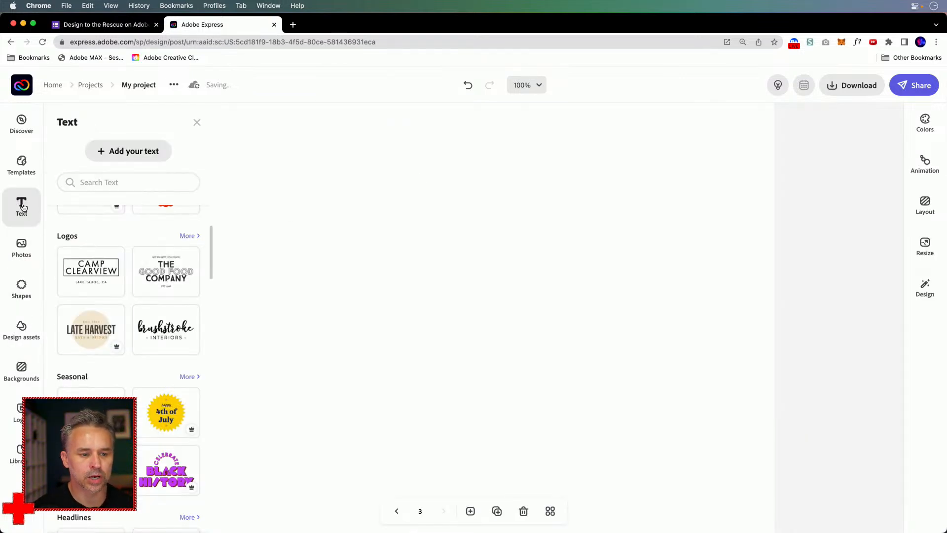
scroll(146, 326, "down", 2)
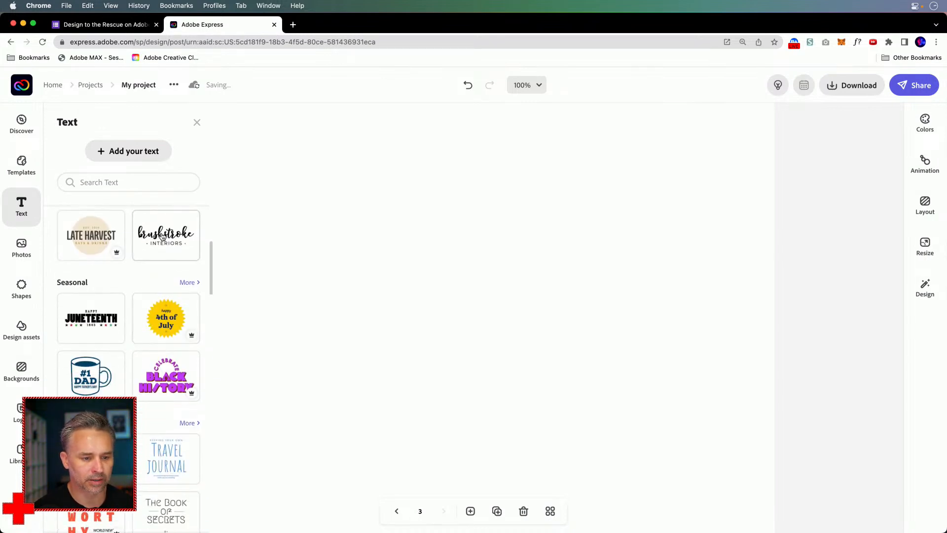
left_click(158, 243)
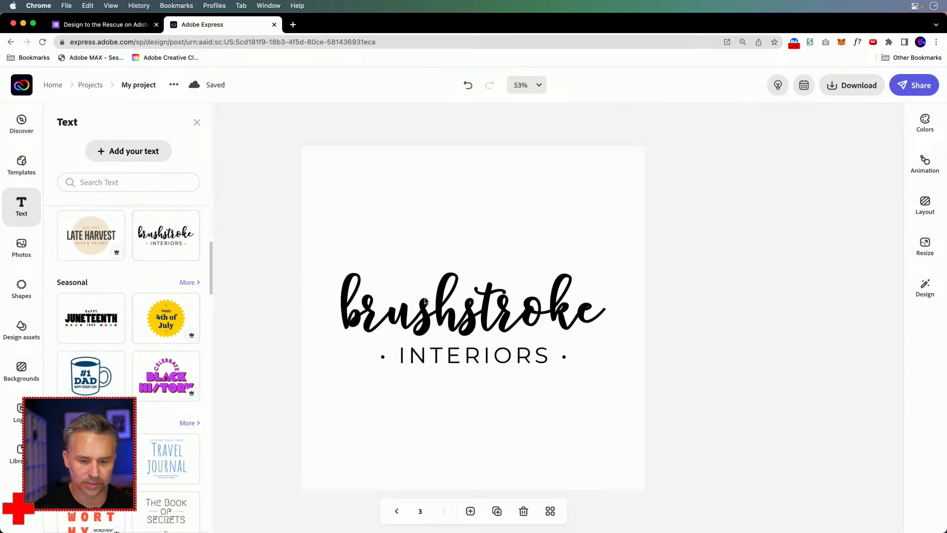
left_click(436, 314)
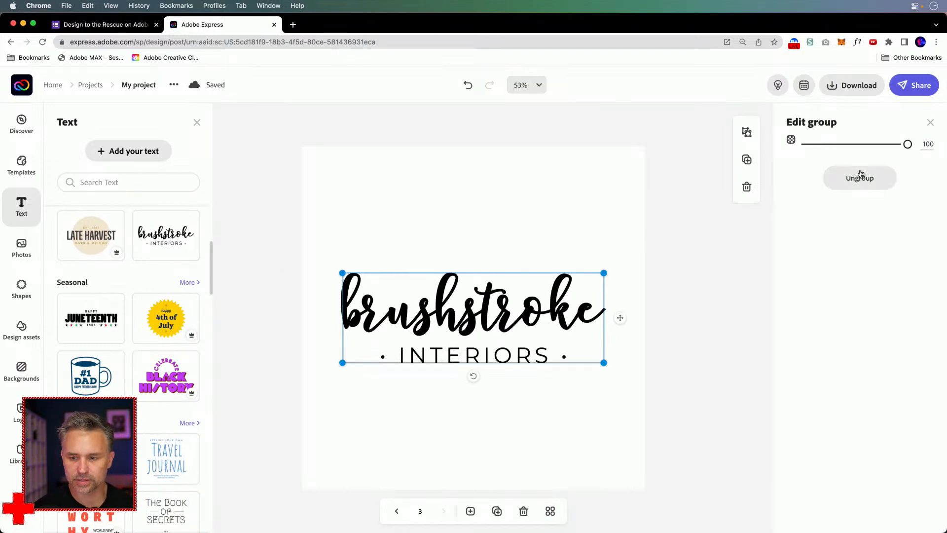
left_click(843, 179)
left_click(503, 197)
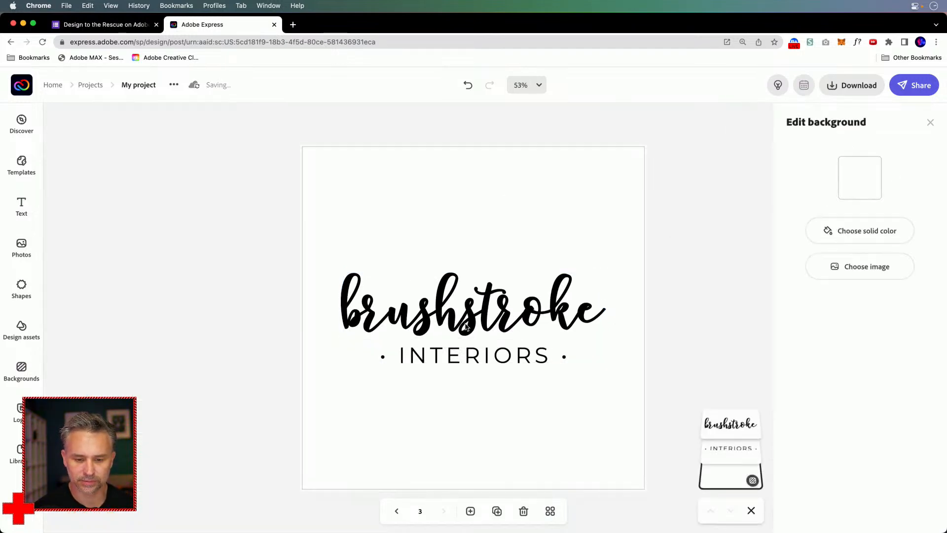
Step: Replace the script word "brushstroke" with "Inspire"
left_click(468, 323)
left_click_drag(857, 154, 776, 148)
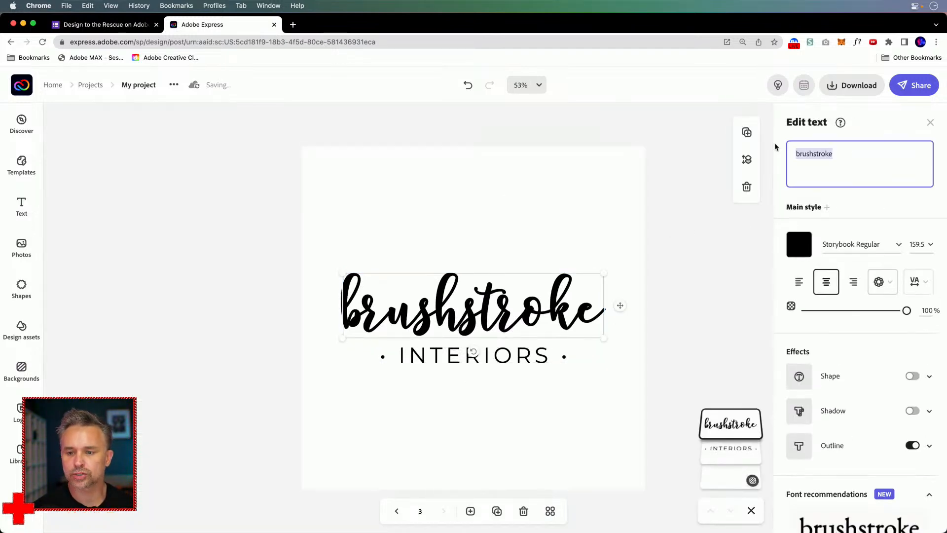
type("Inspire")
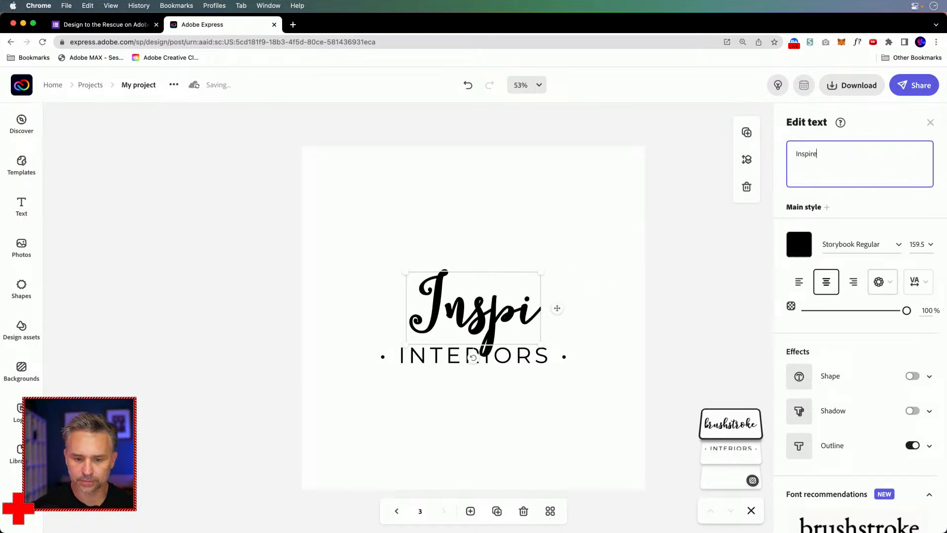
left_click(378, 218)
key("super+equal")
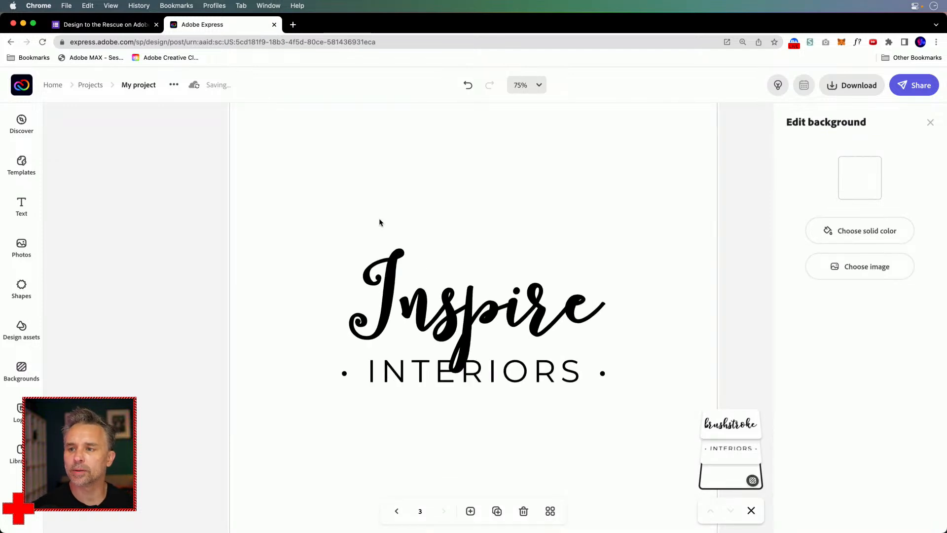
left_click_drag(350, 264, 317, 241)
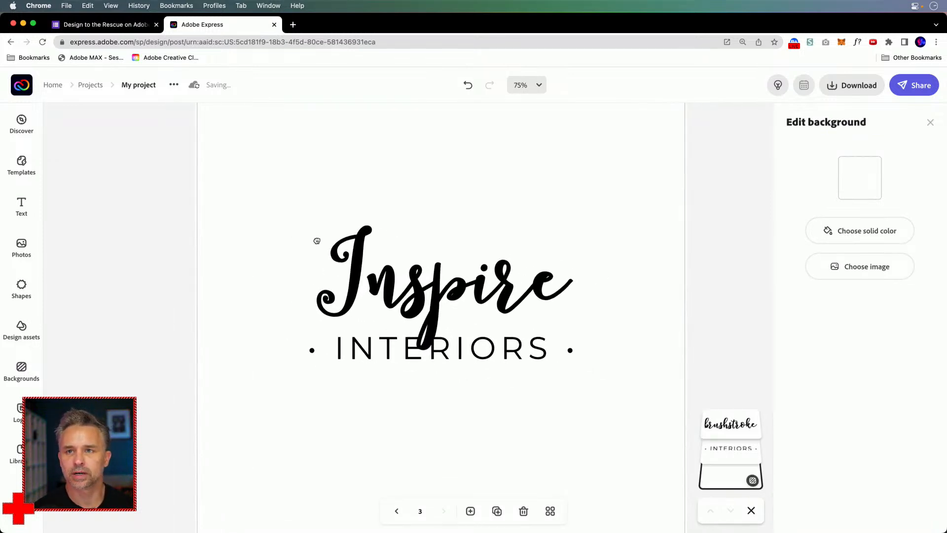
Step: Replace the "INTERIORS" tagline with "Nature School" and widen its text box to fit on one line
left_click(464, 359)
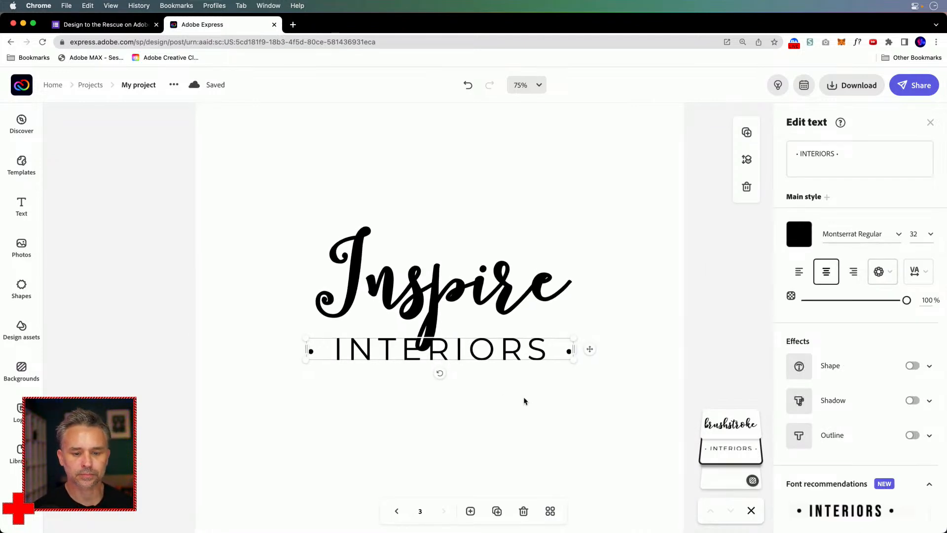
left_click(848, 154)
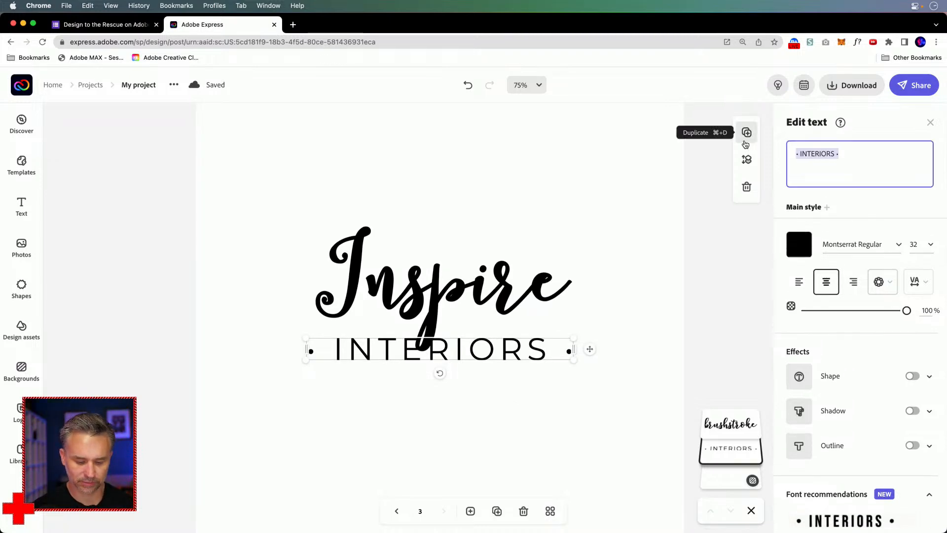
type("Nature School")
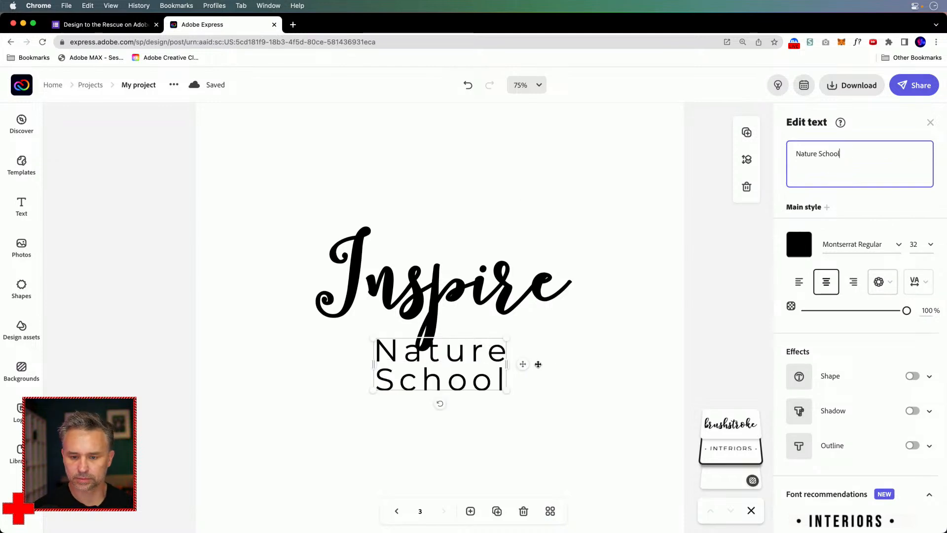
left_click_drag(493, 370, 603, 373)
left_click_drag(485, 367, 254, 354)
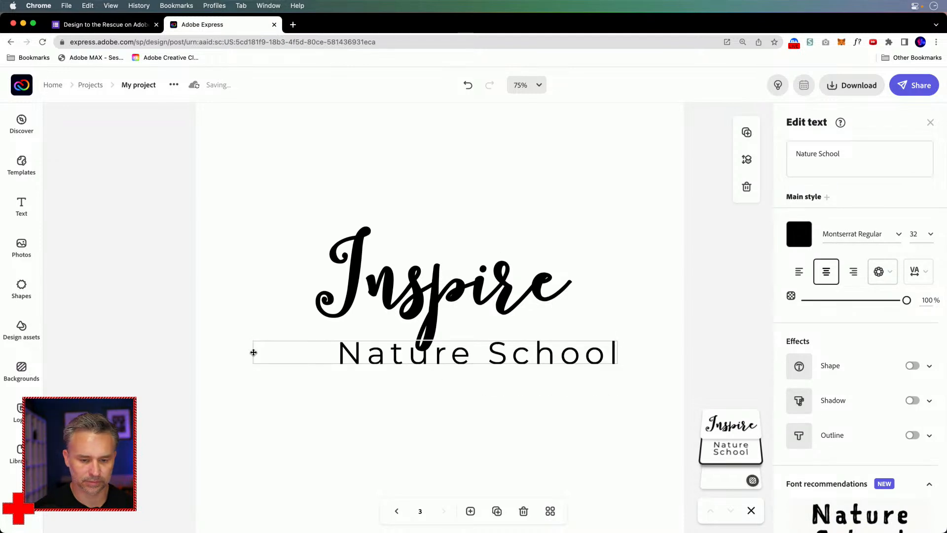
Step: Apply the all-caps Magic layout to the tagline, shrink it to 18.6 beneath "Inspire", and add extra spaces between its words
left_click(883, 271)
left_click(856, 411)
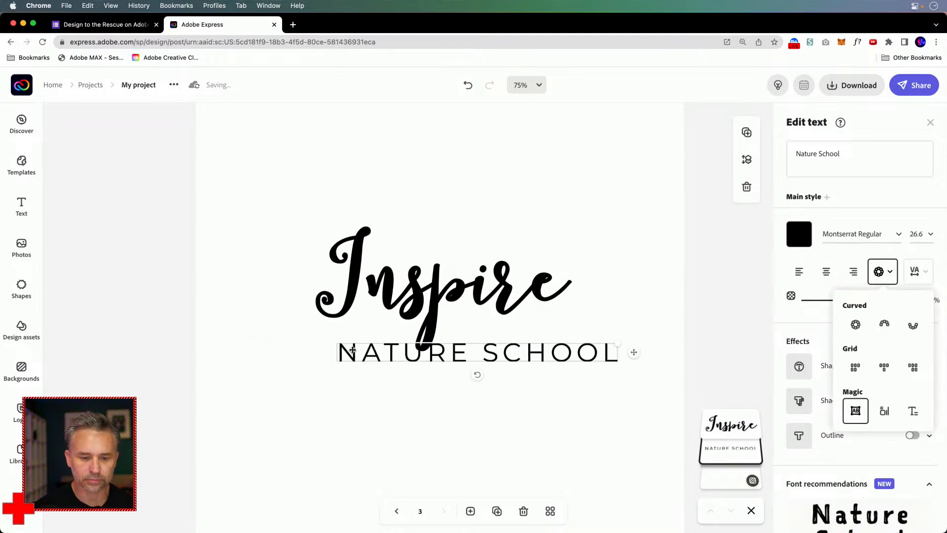
left_click_drag(618, 342, 533, 343)
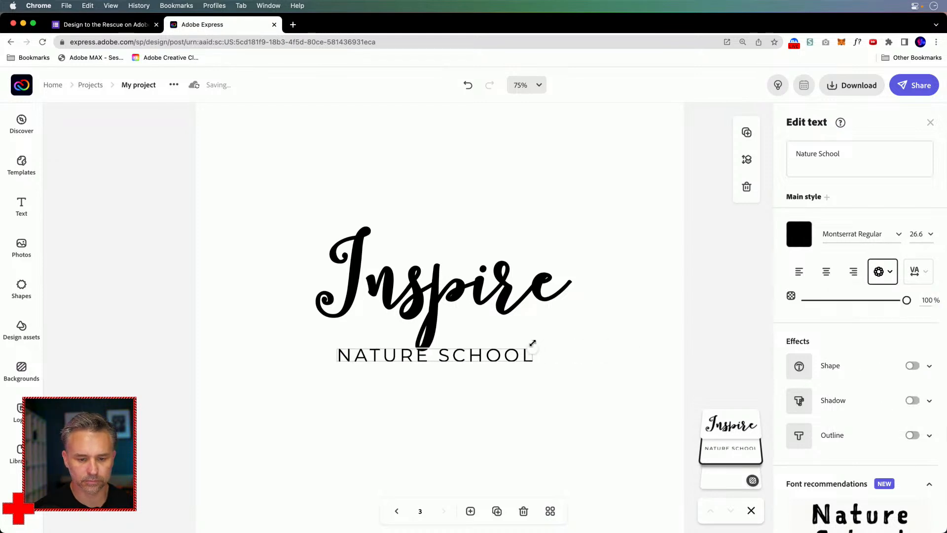
left_click_drag(348, 360, 335, 339)
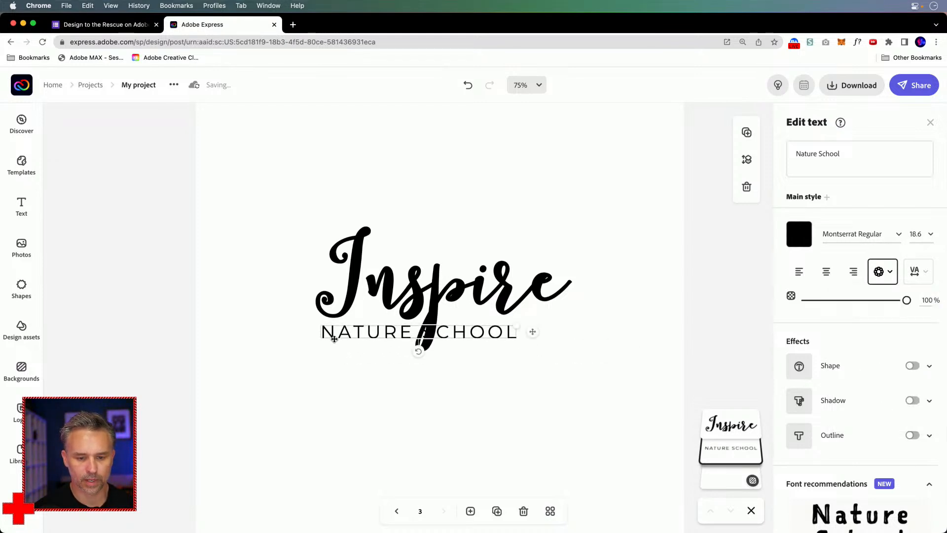
left_click(817, 154)
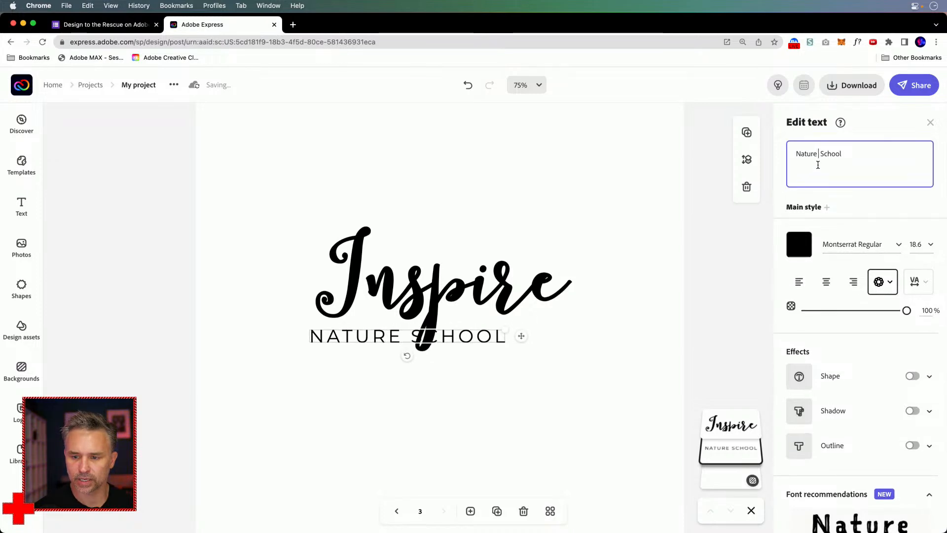
left_click(367, 336)
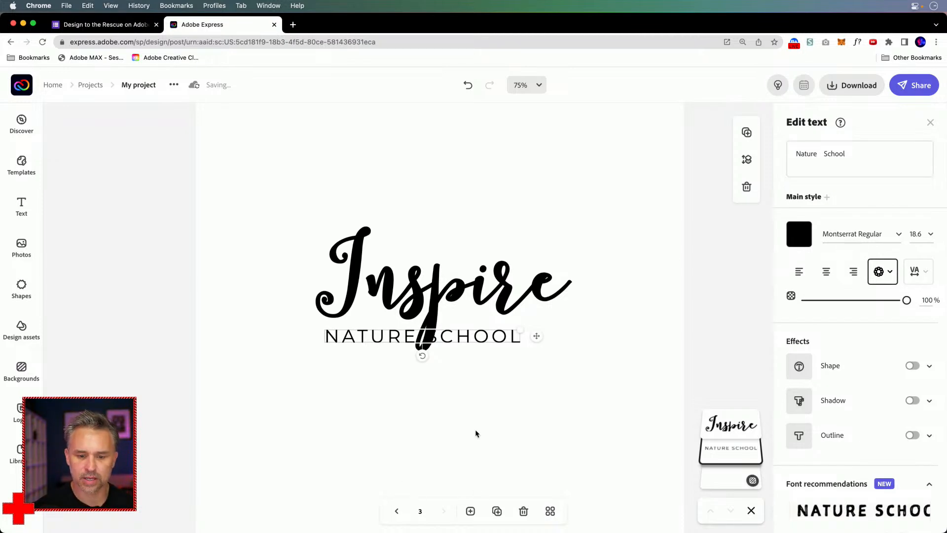
Step: Duplicate the "Nature School" tagline, place the copy below the original, and shorten the copy to "School"
key("super+d")
left_click_drag(373, 351, 386, 376)
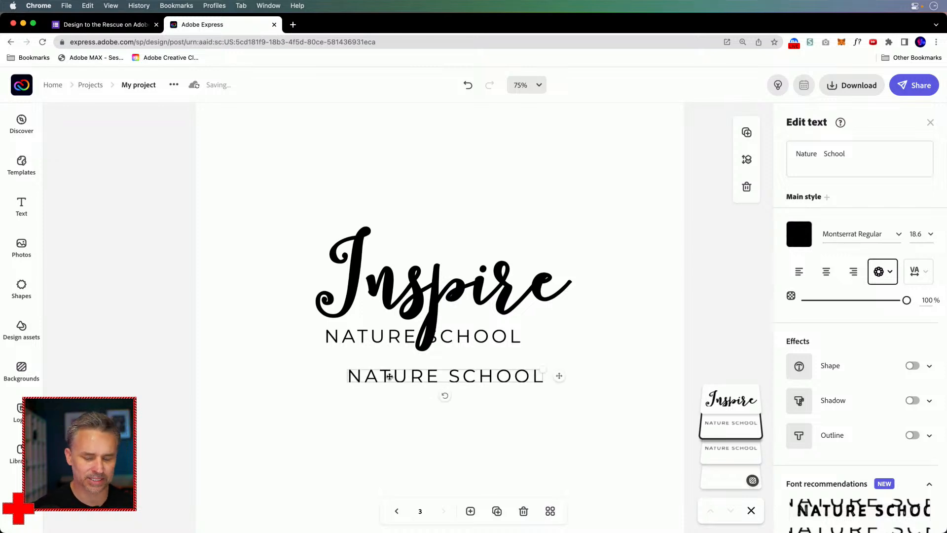
left_click_drag(825, 153, 789, 154)
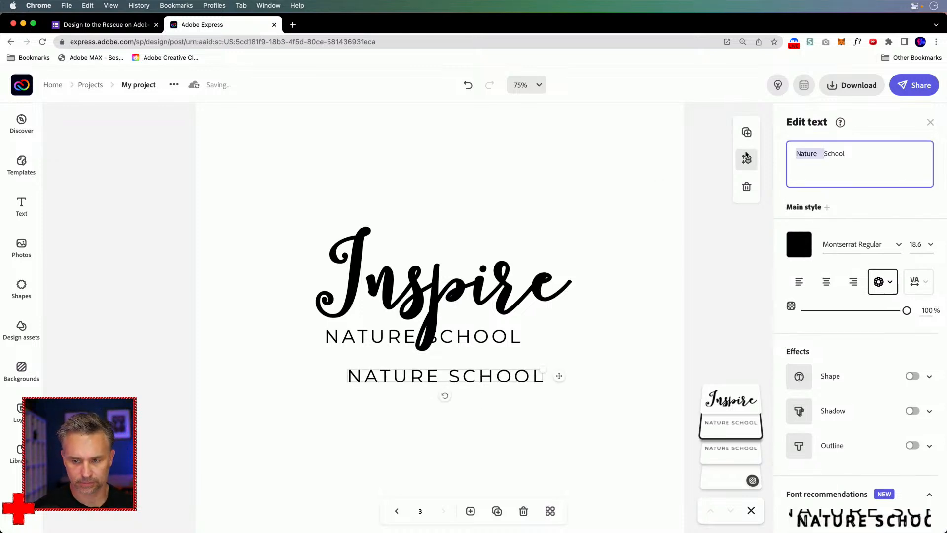
key("BackSpace")
Step: Shorten the original tagline under "Inspire" to "Nature"
left_click(354, 337)
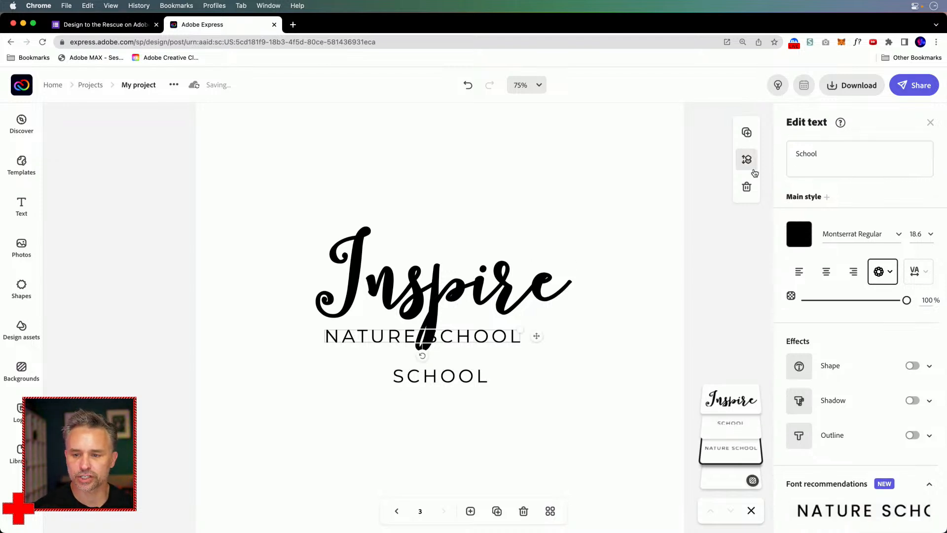
left_click(486, 344)
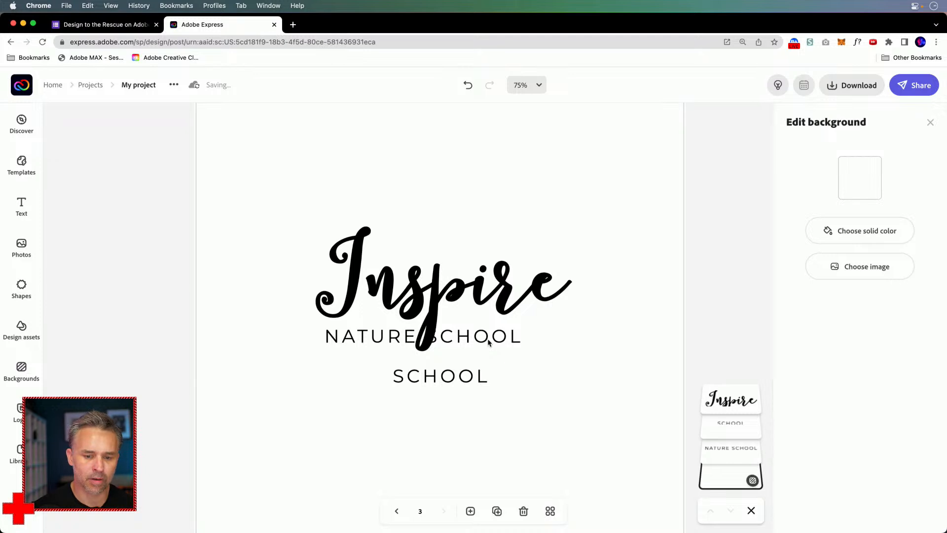
left_click(489, 340)
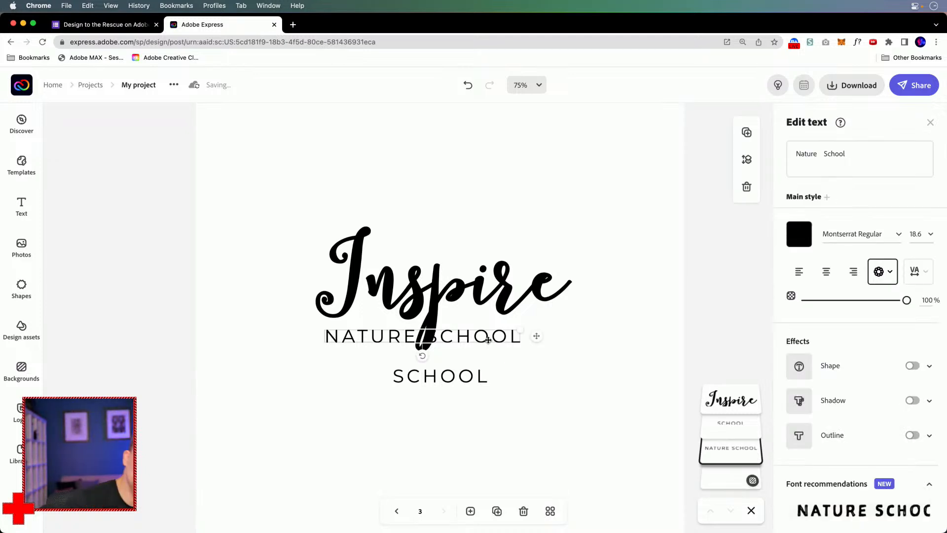
left_click_drag(816, 156, 881, 156)
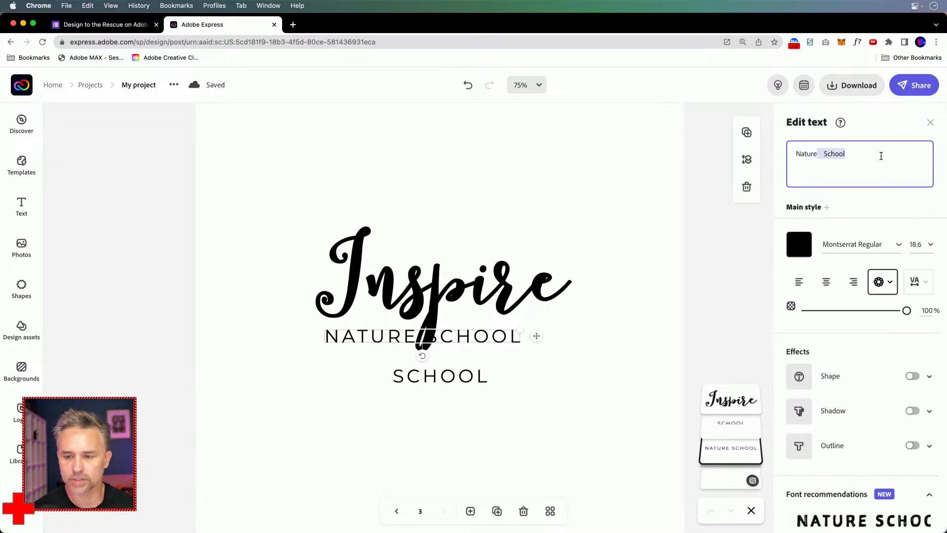
key("BackSpace")
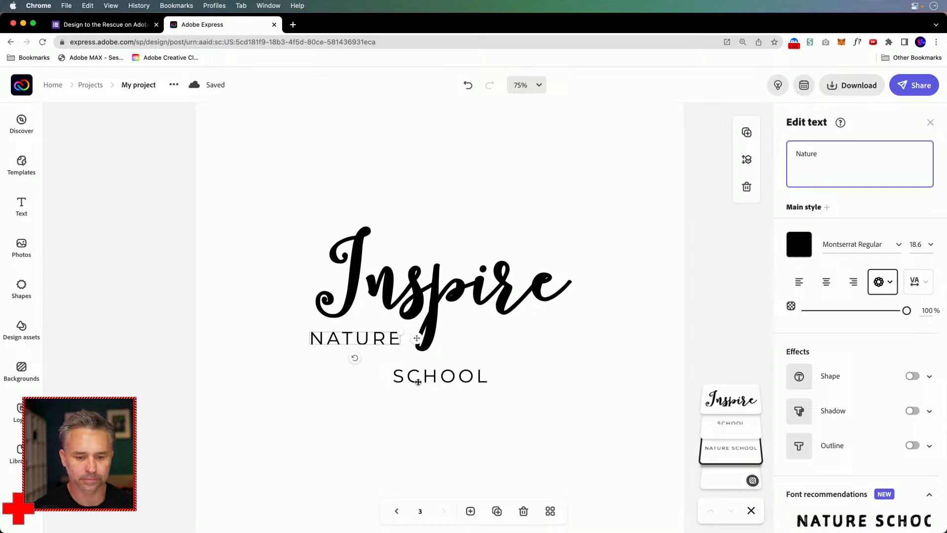
Step: Position "NATURE" and "SCHOOL" on one line, on either side of the descending p of "Inspire"
left_click_drag(414, 383, 462, 344)
left_click_drag(320, 342, 330, 342)
left_click(268, 296)
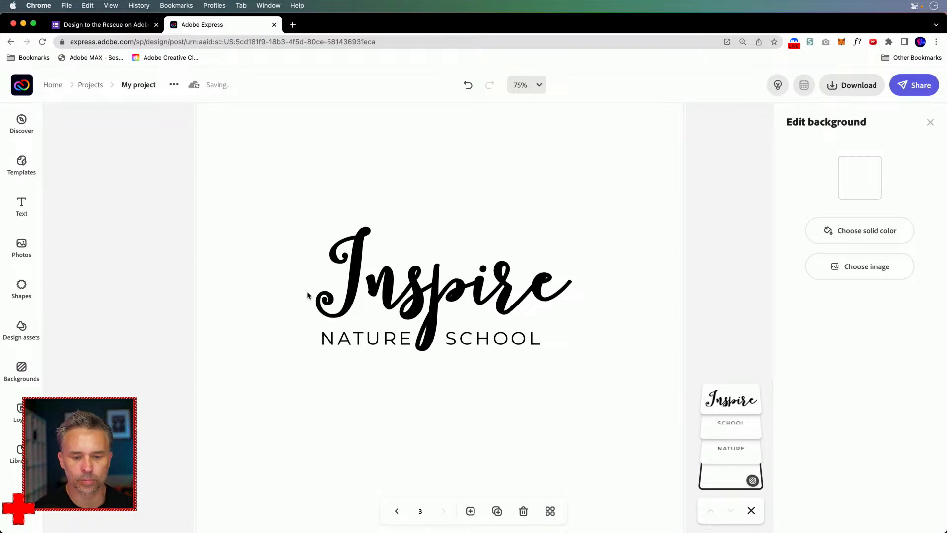
Step: Search the shape library for "tree"
left_click(21, 299)
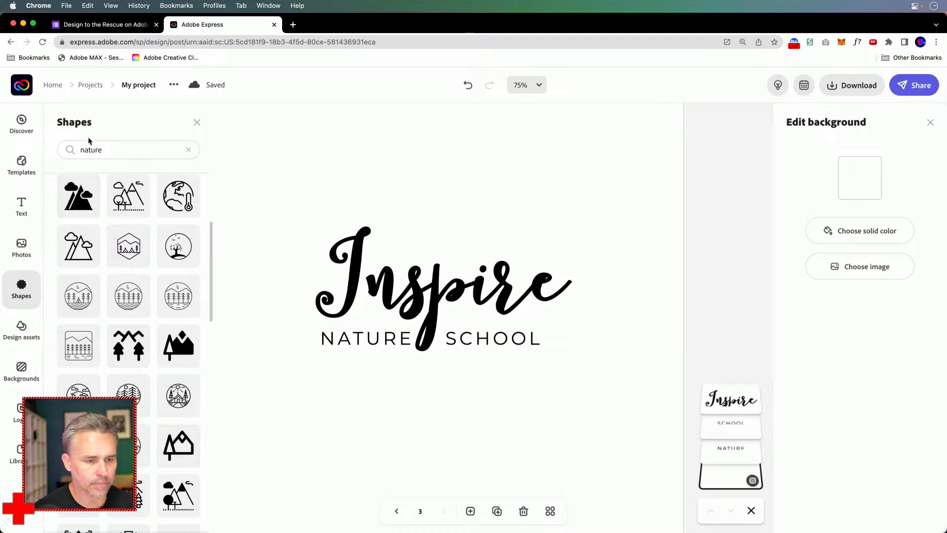
left_click(92, 149)
double_click(92, 149)
type("truee")
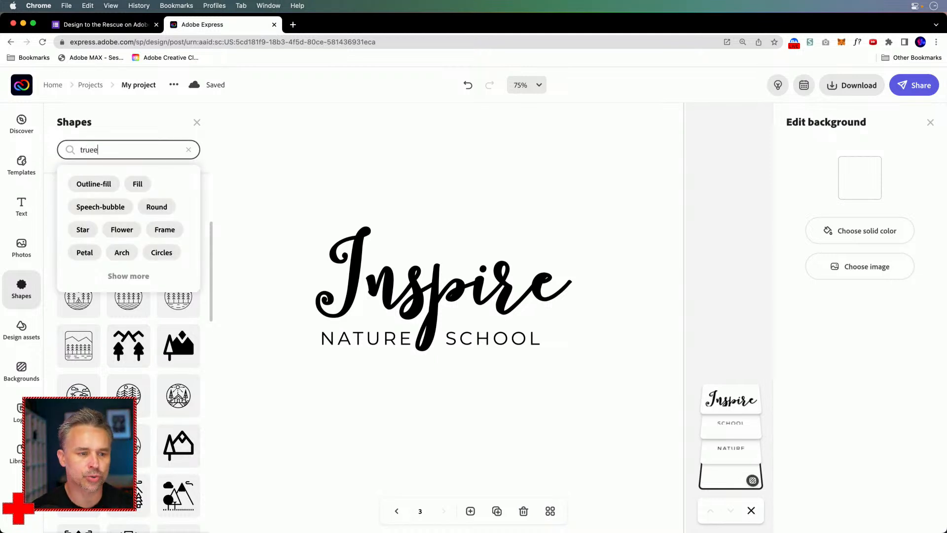
key("BackSpace")
key("BackSpace")
key("BackSpace")
type("ee")
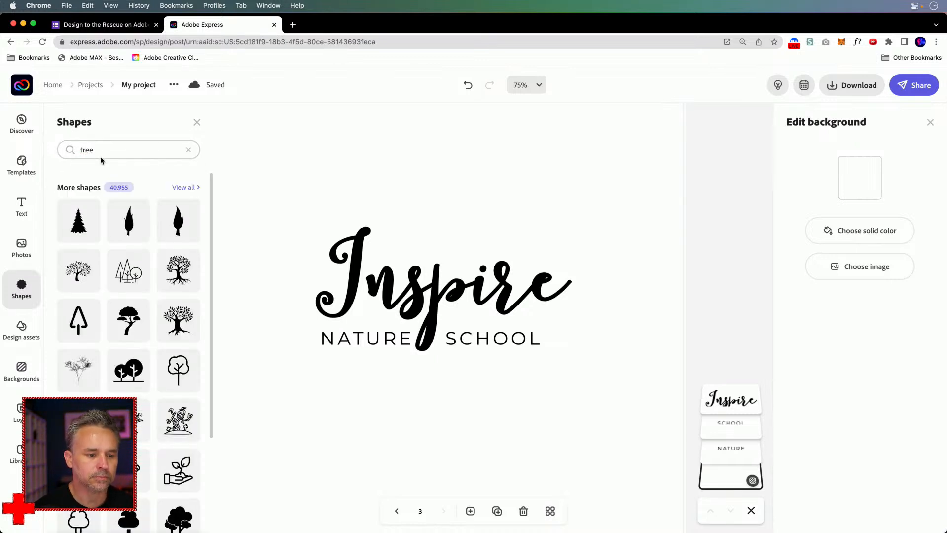
Step: Add the leafy branching tree shape, enlarge it, and center its trunk over the p of "Inspire"
left_click_drag(79, 270, 441, 286)
left_click_drag(393, 229, 285, 140)
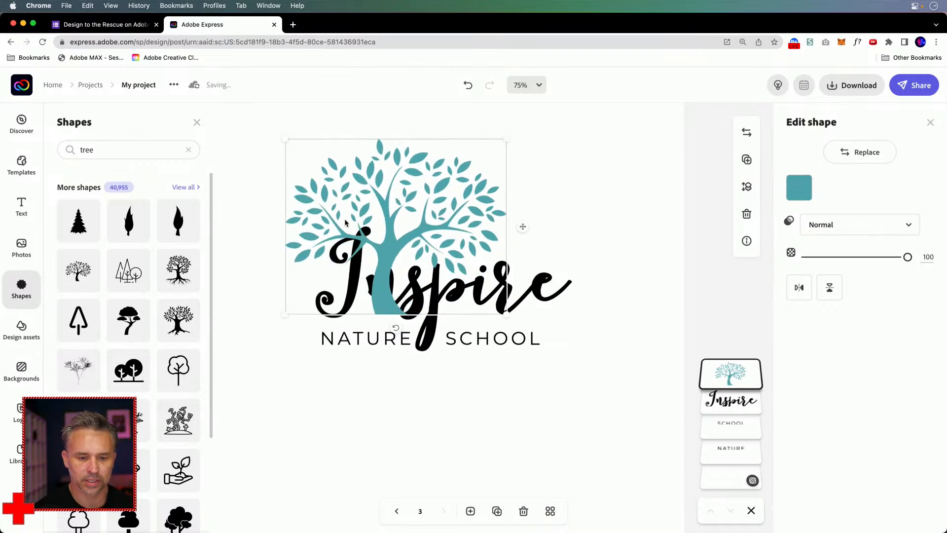
left_click_drag(411, 245, 445, 248)
Step: Look at the client's form response in the other browser tab and return to the logo design
key("ctrl+shift+Tab")
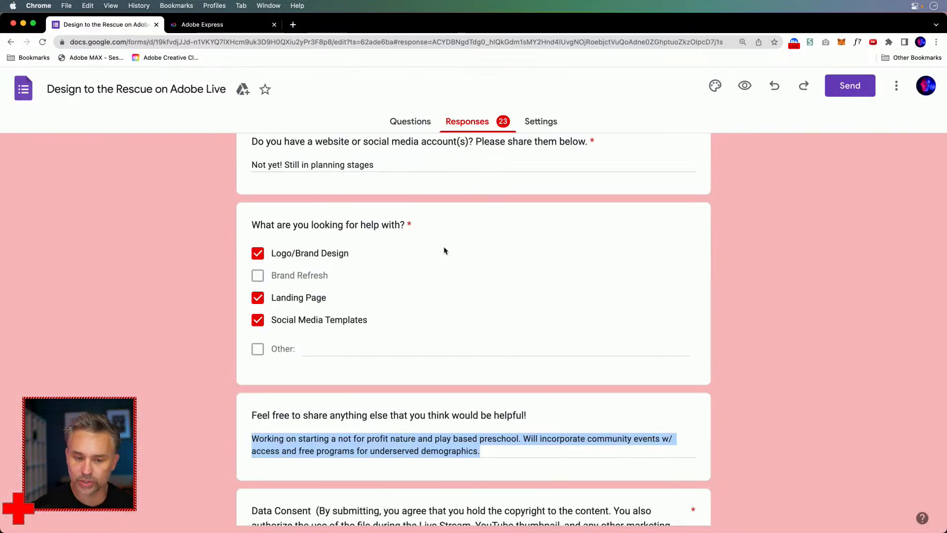
left_click(203, 24)
left_click(308, 240)
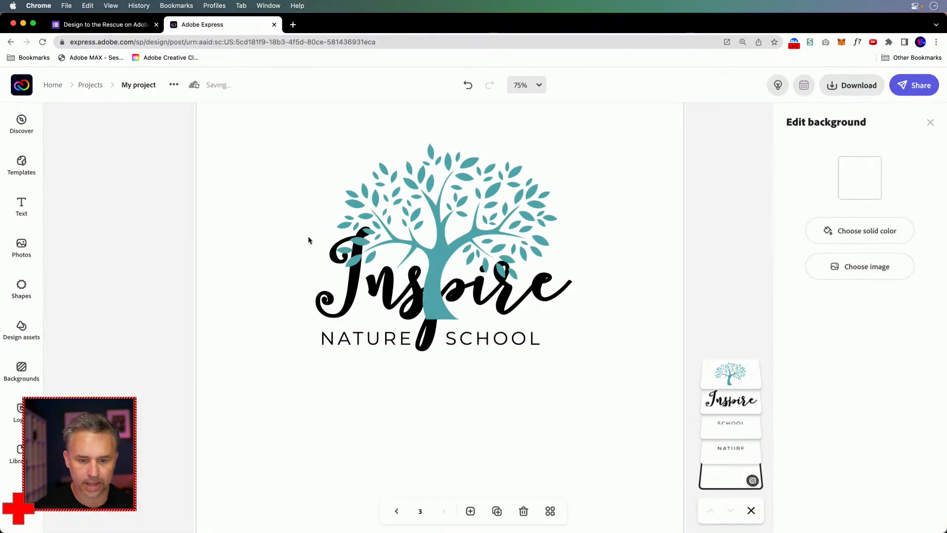
Step: Send the tree shape two layers backward, behind "Inspire" and "SCHOOL"
left_click(455, 260)
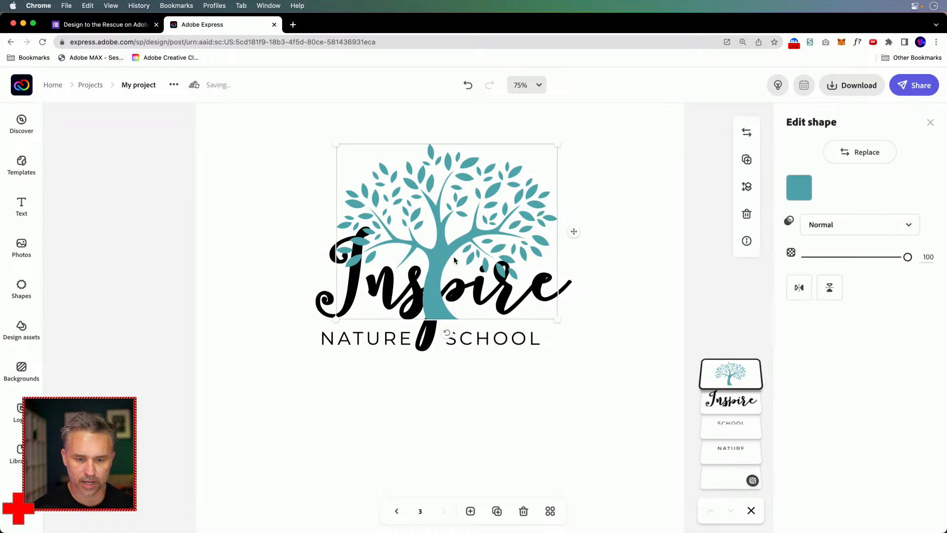
key("super+bracketleft")
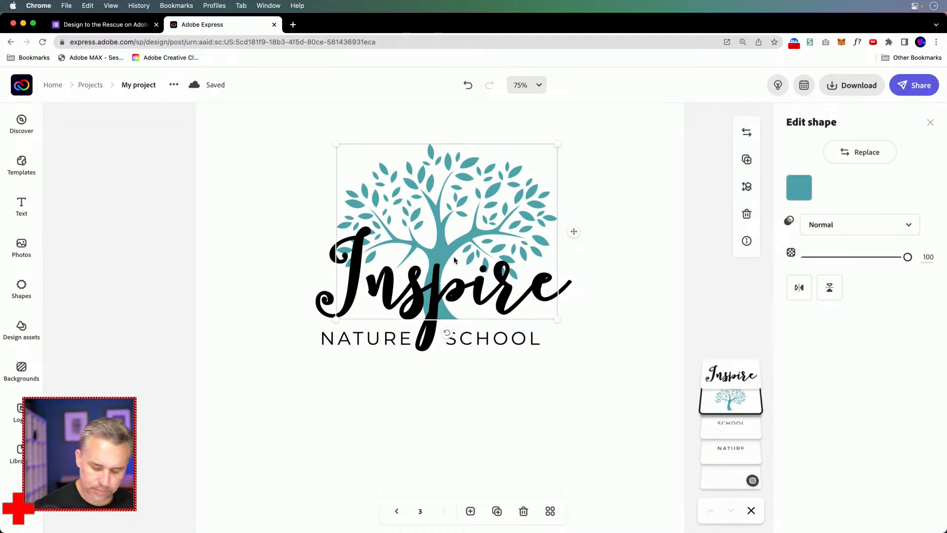
key("super+bracketleft")
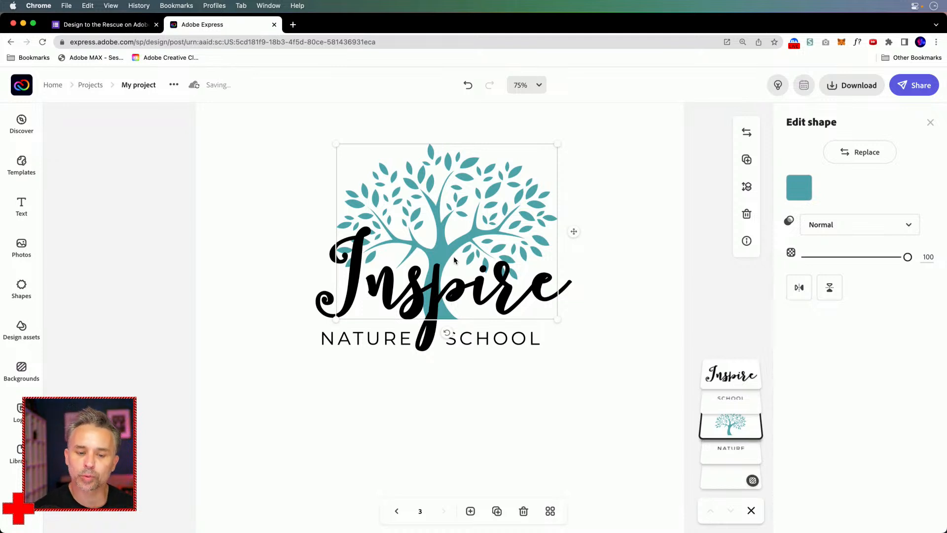
Step: Shift the tree shape back and forth through the layer order, leaving it behind "Inspire", "SCHOOL" and "NATURE"
key("super+bracketleft")
key("super+bracketright")
key("super+bracketright")
key("super+bracketright")
key("super+bracketleft")
key("super+bracketleft")
key("super+bracketright")
key("super+bracketright")
key("super+bracketleft")
key("super+bracketleft")
key("super+bracketleft")
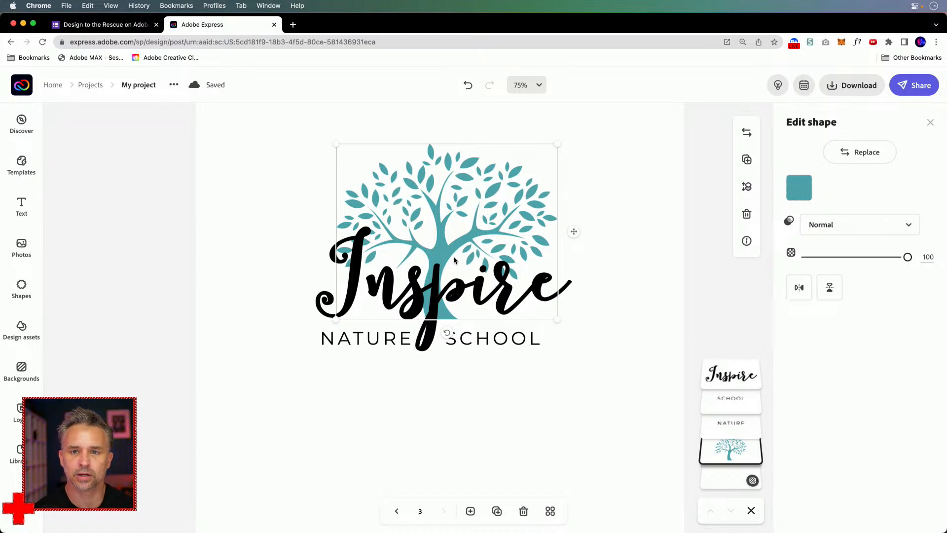
Step: Try moving the "Inspire" text slightly lower and undo the move
left_click(414, 294)
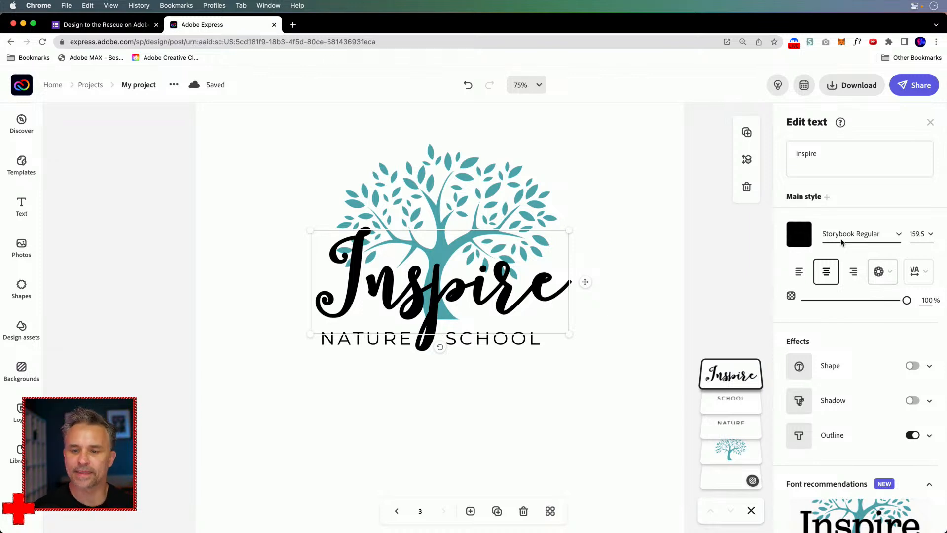
left_click(410, 296)
left_click_drag(411, 287, 401, 305)
key("super+z")
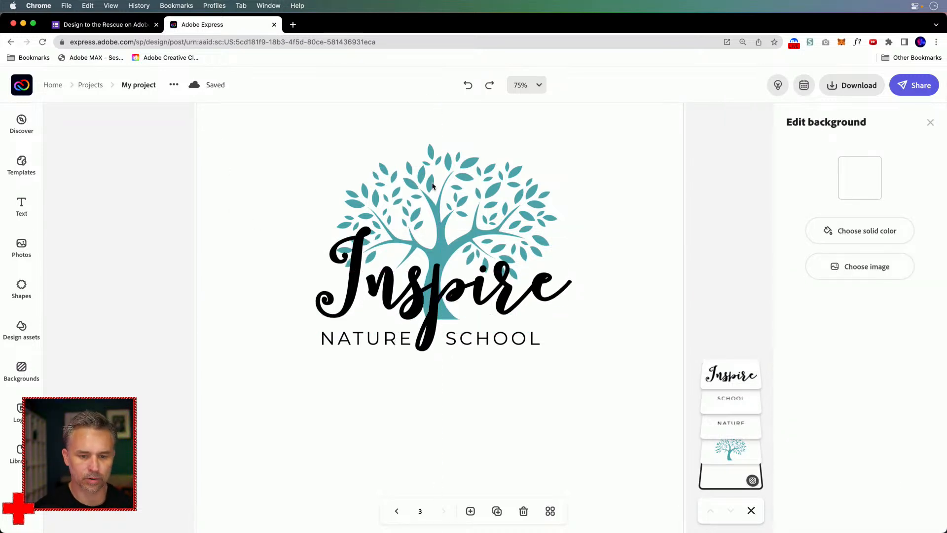
Step: Move the tree shape slightly higher so the base of its trunk sits behind the p of "Inspire"
left_click(427, 185)
left_click_drag(427, 178, 427, 161)
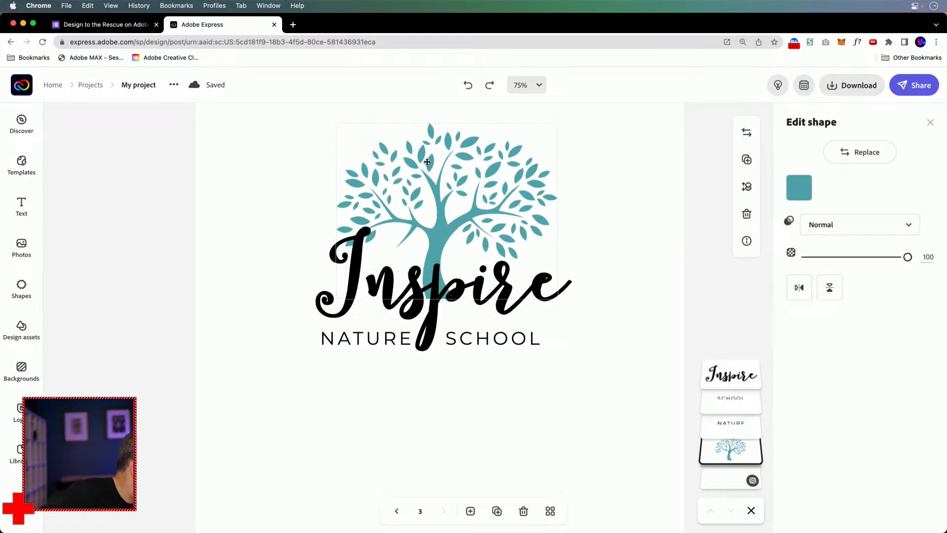
mouse_move(427, 161)
left_mouse_down()
mouse_move(426, 179)
mouse_move(427, 159)
left_mouse_up()
left_click(261, 202)
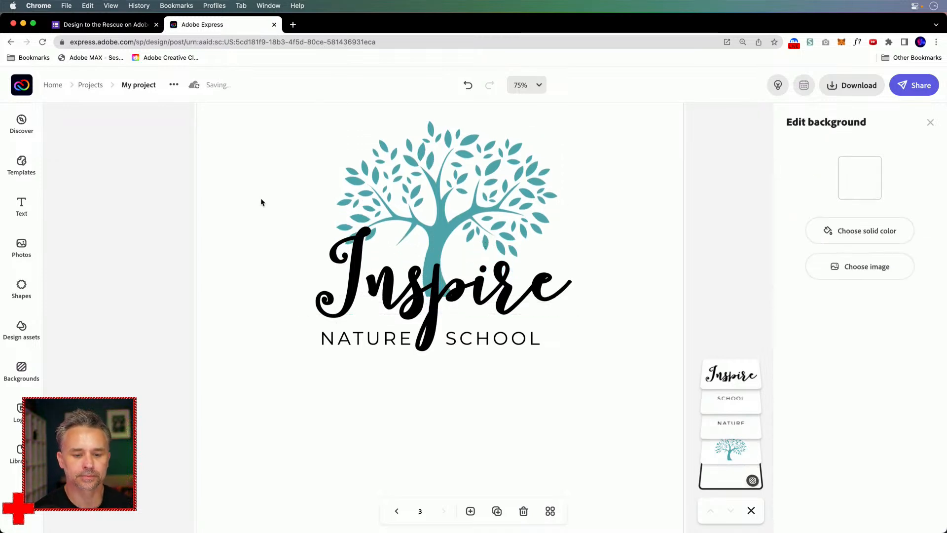
Step: Select the tree and all three text pieces together and move them down toward the center of the page
key("super+0")
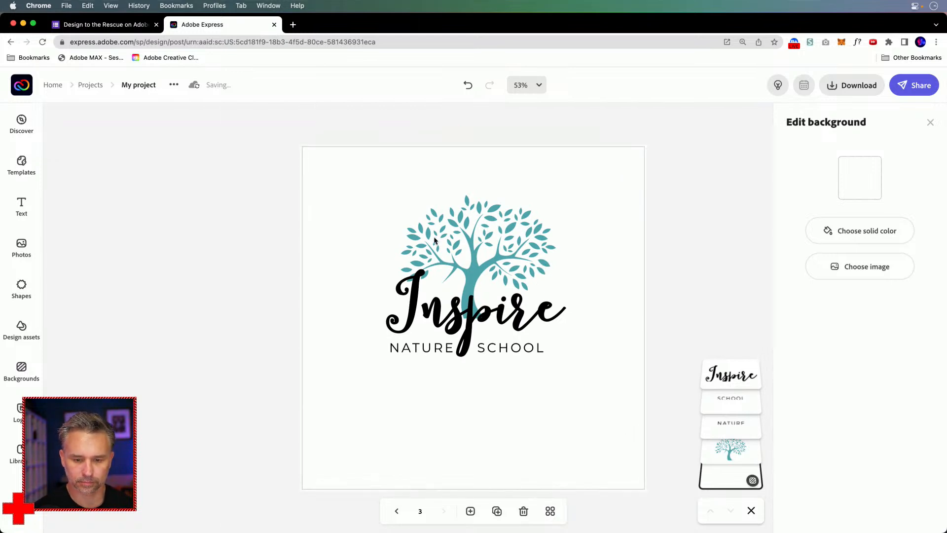
left_click(465, 260)
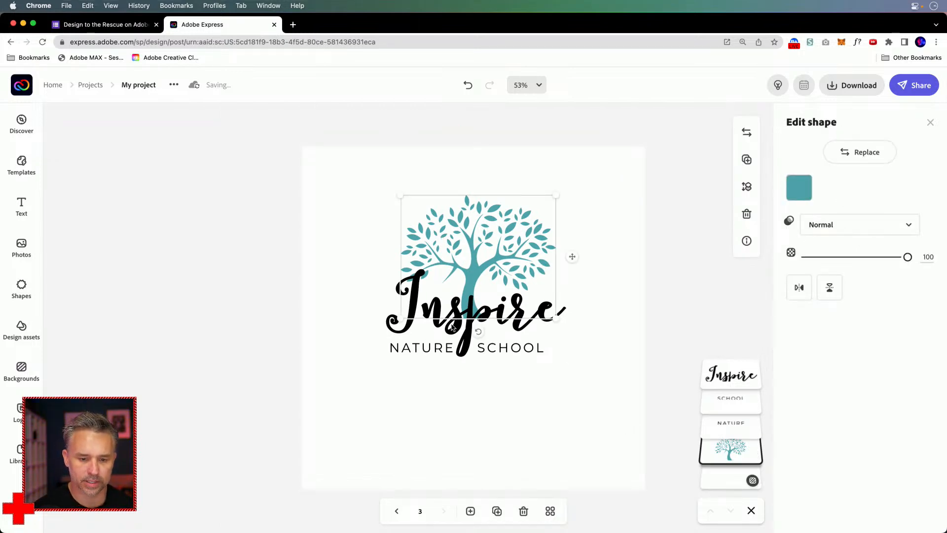
left_click(452, 326, "shift")
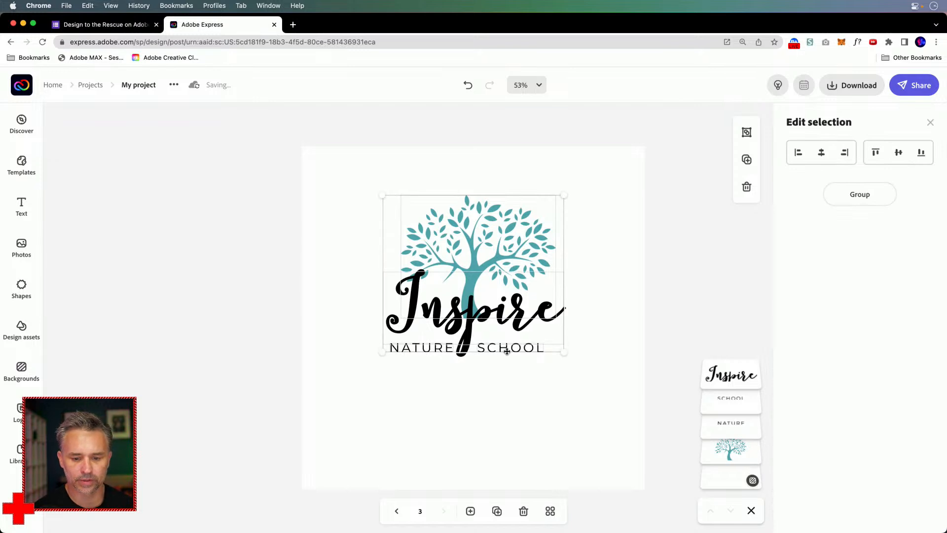
left_click_drag(506, 350, 511, 373)
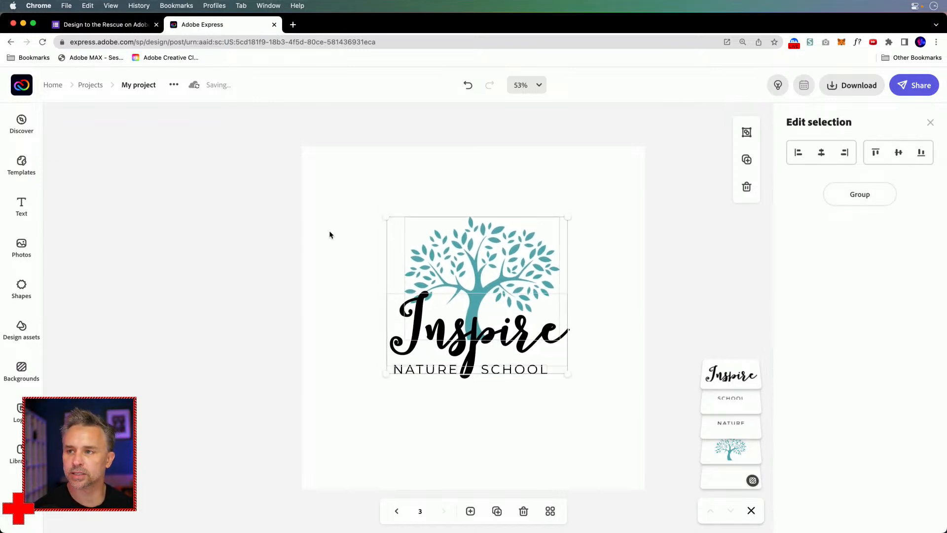
left_click(325, 233)
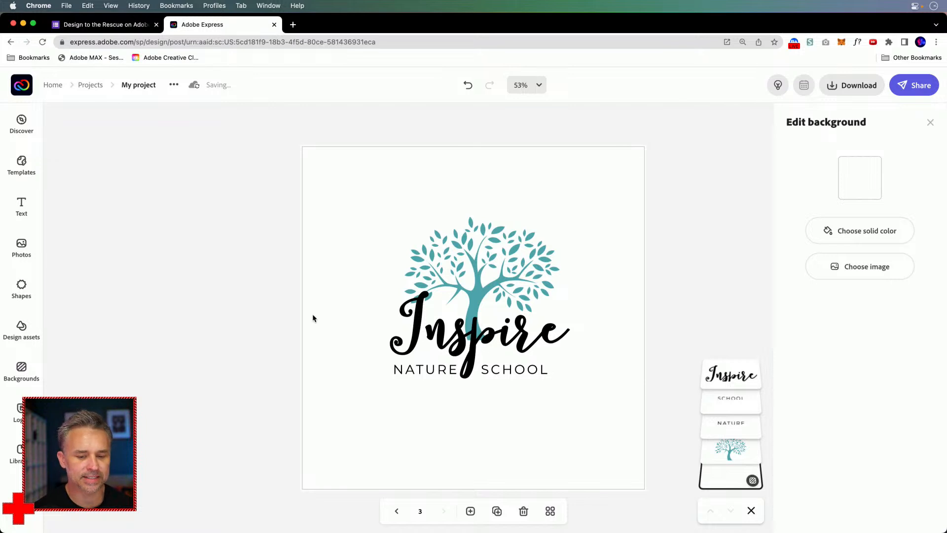
Step: Add a blank fourth page and place the "BE BRAVE BE BOLD be you" phrase design from the text library on it
left_click(471, 511)
left_click(495, 354)
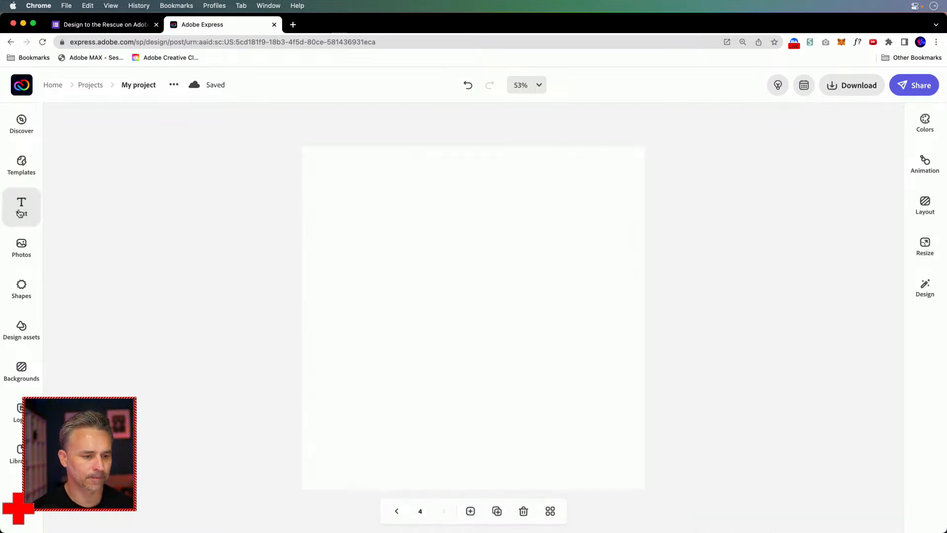
left_click(18, 212)
scroll(128, 340, "down", 2)
scroll(128, 342, "down", 1)
scroll(148, 357, "down", 2)
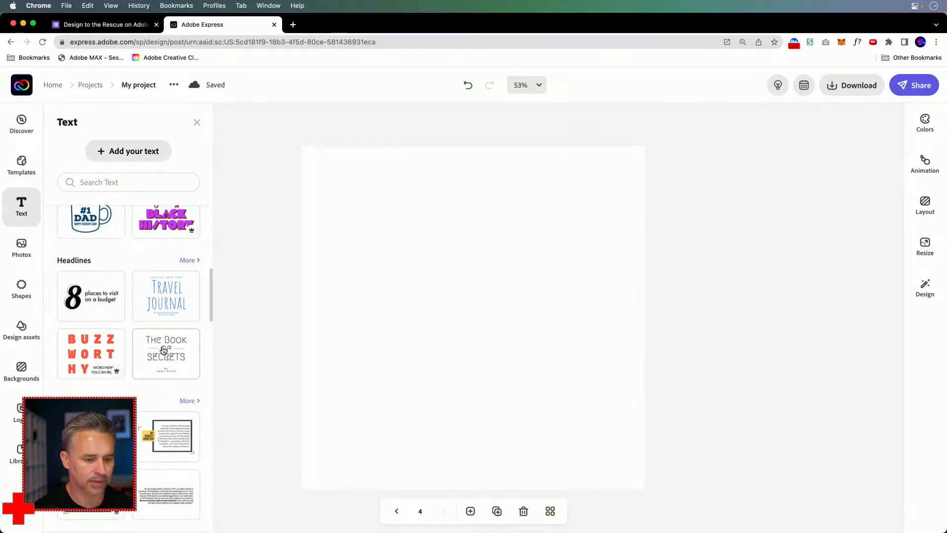
scroll(164, 350, "down", 6)
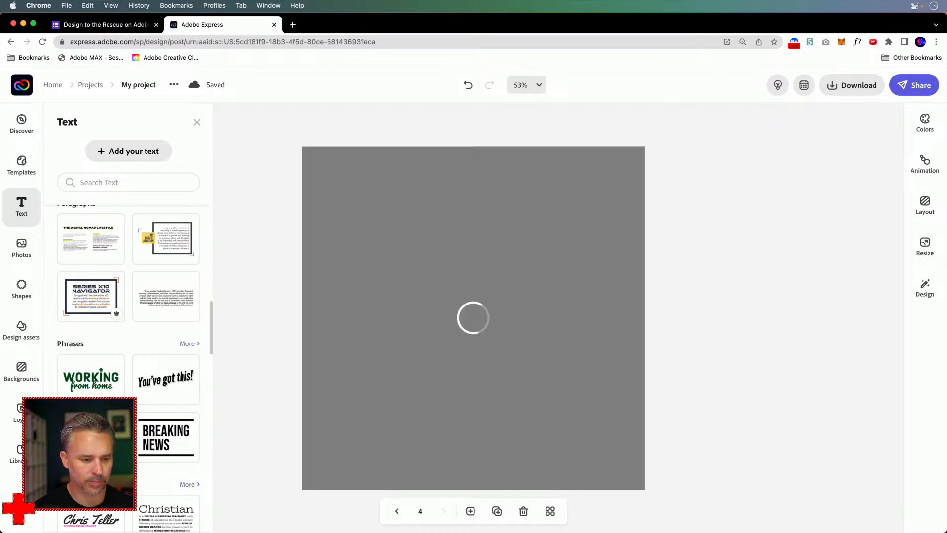
left_click(448, 360)
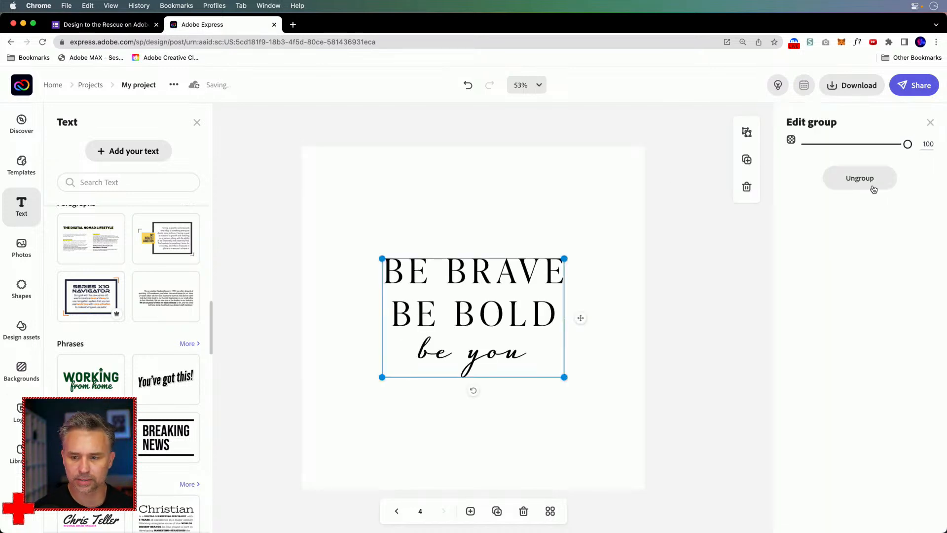
Step: Ungroup the phrase design and change its script line "be you" to "Inspire"
left_click(823, 185)
left_click(527, 187)
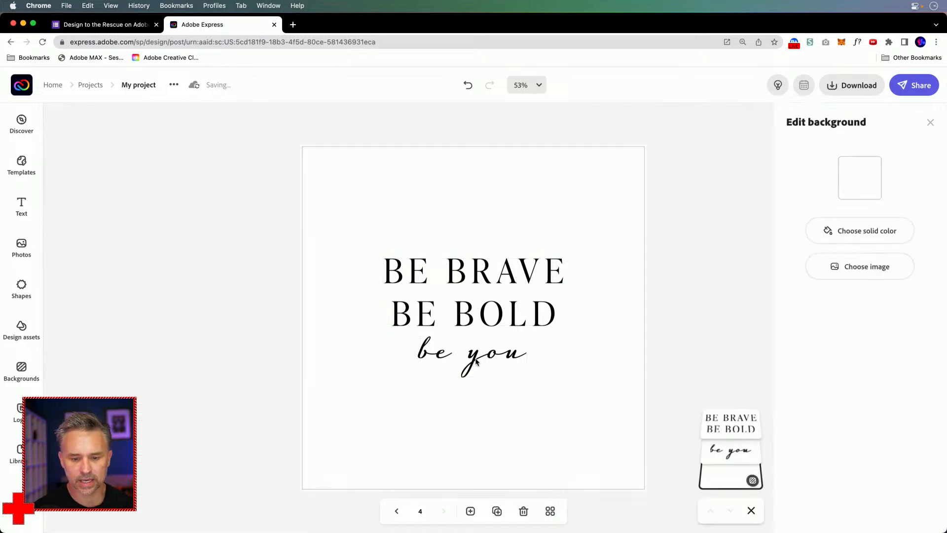
left_click(486, 361)
key("super+=")
key("super+=")
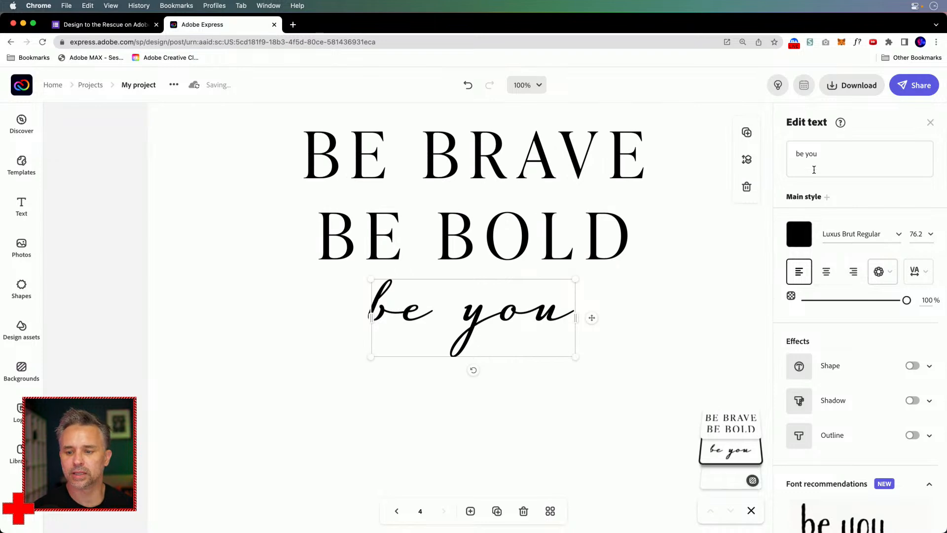
left_click_drag(850, 152, 782, 149)
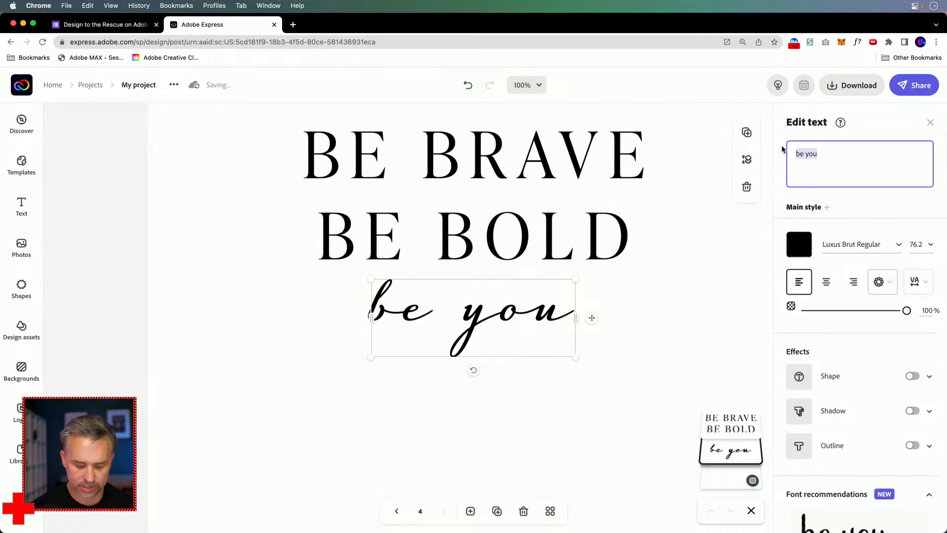
type("Inspire")
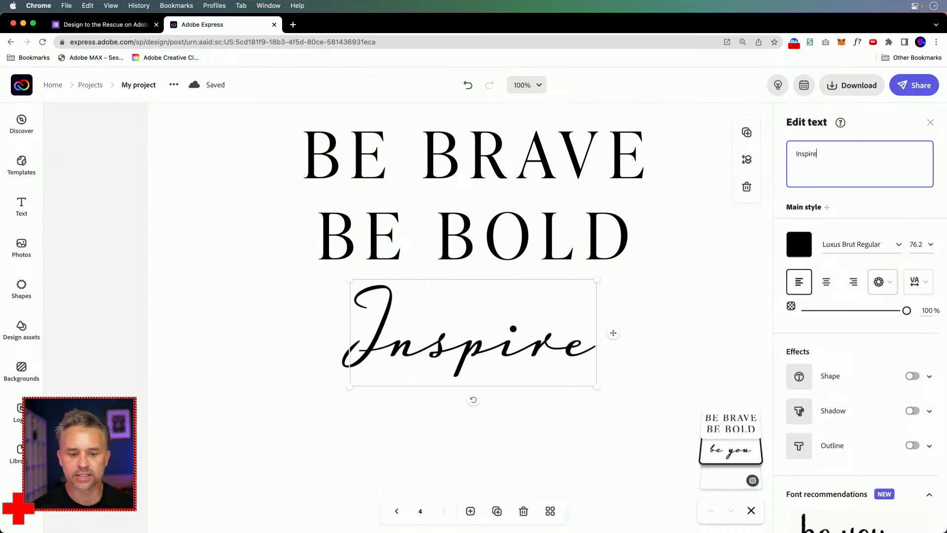
Step: Enlarge the script "Inspire" text to about size 105.4 and center it under the two serif lines
left_click_drag(349, 280, 254, 242)
left_click_drag(283, 333, 322, 341)
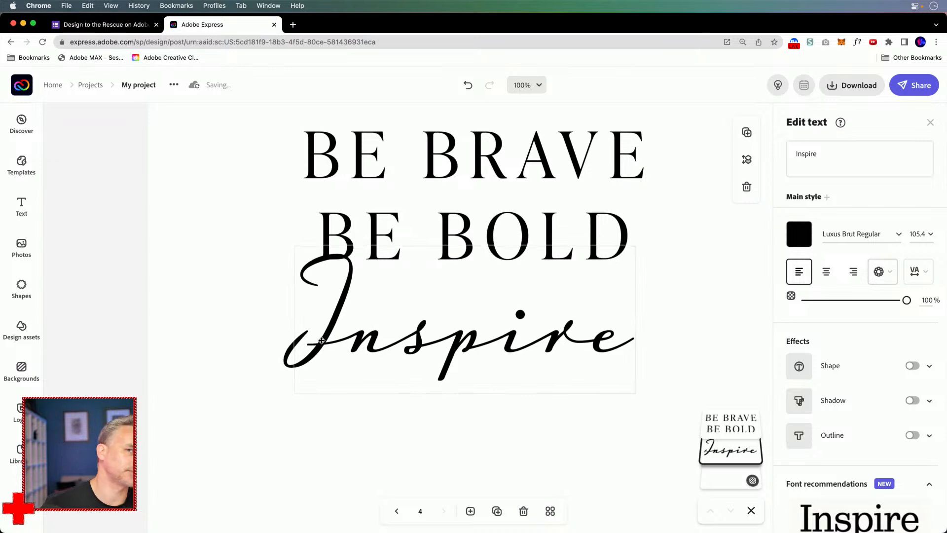
left_click_drag(322, 341, 328, 336)
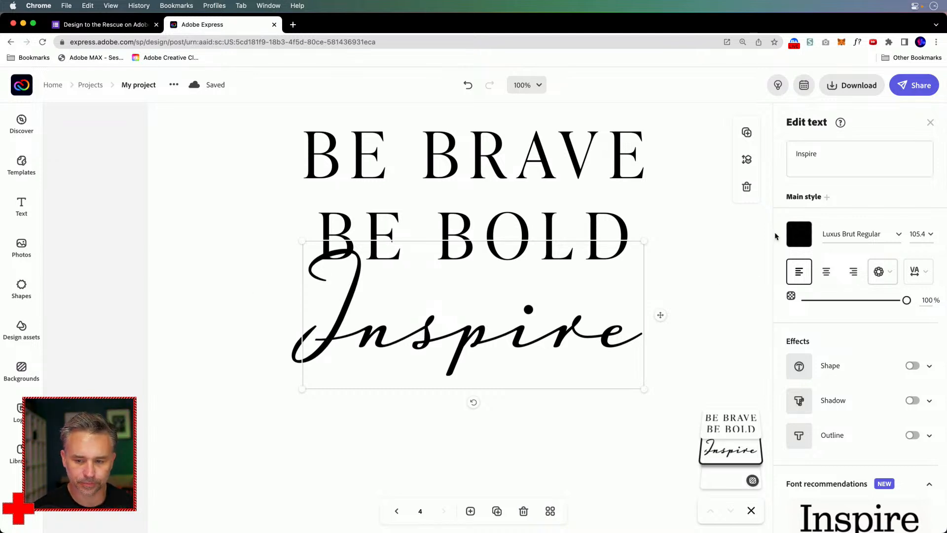
Step: Set the font of "Inspire" to Mister Brown Regular from the additional Cursive fonts
left_click(894, 234)
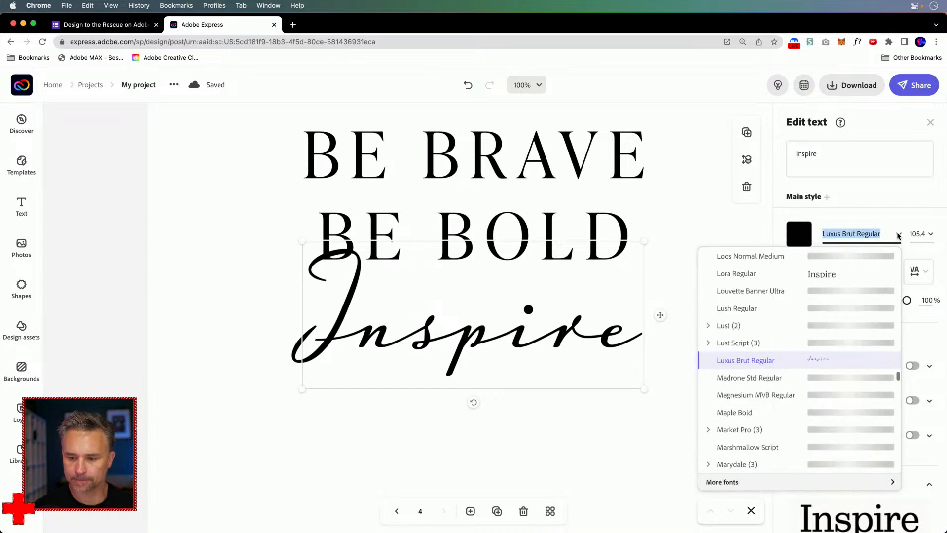
left_click(733, 483)
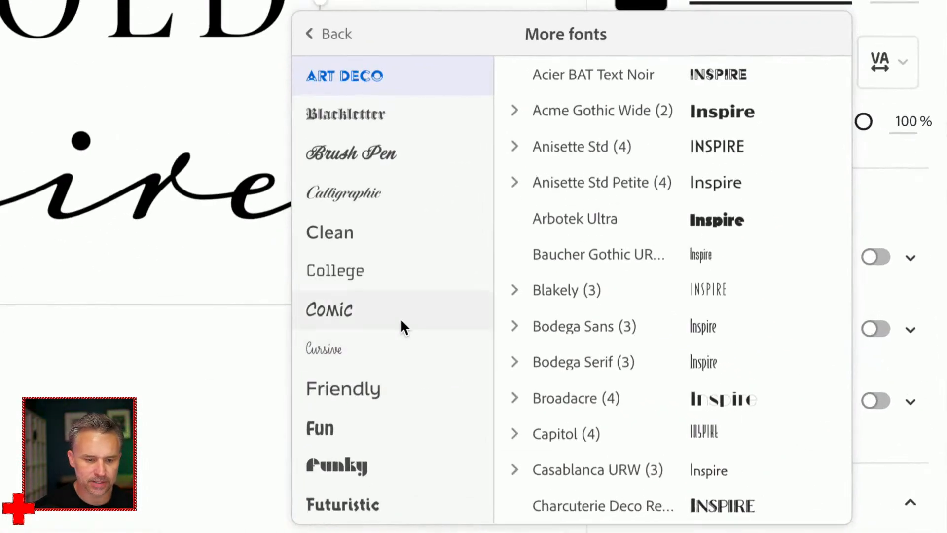
left_click(394, 309)
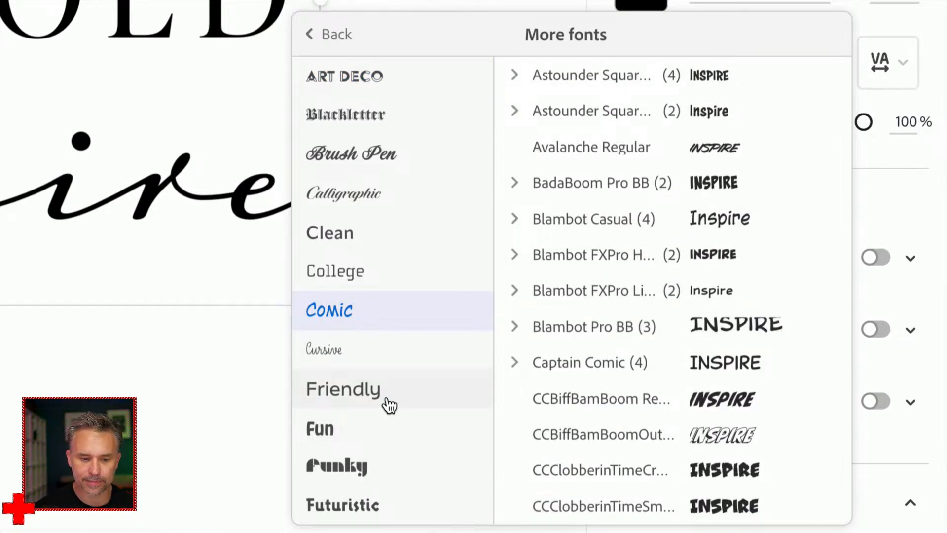
left_click(331, 363)
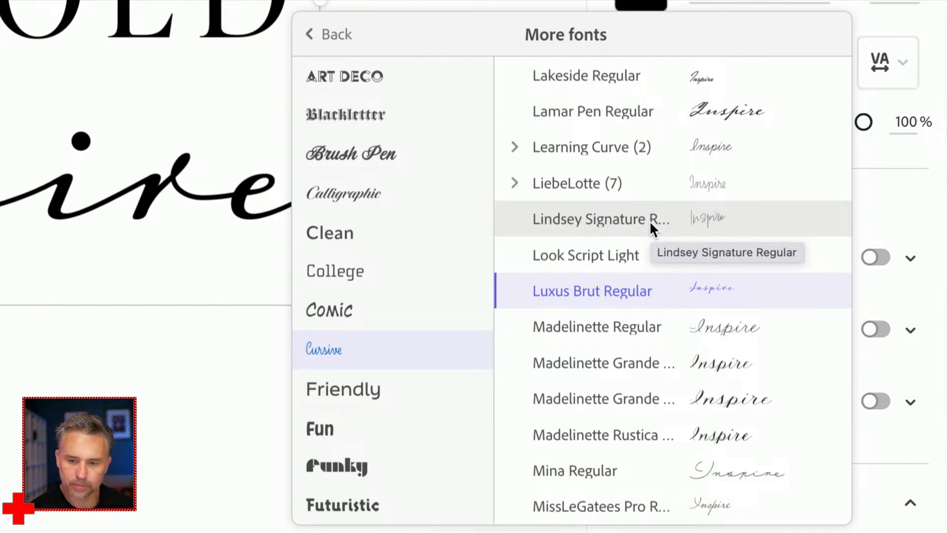
scroll(661, 286, "down", 5)
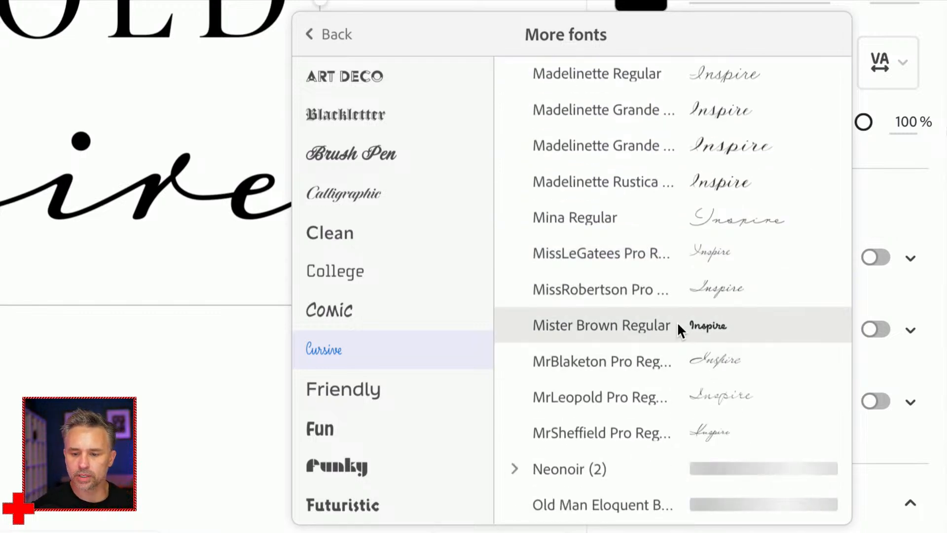
left_click(707, 326)
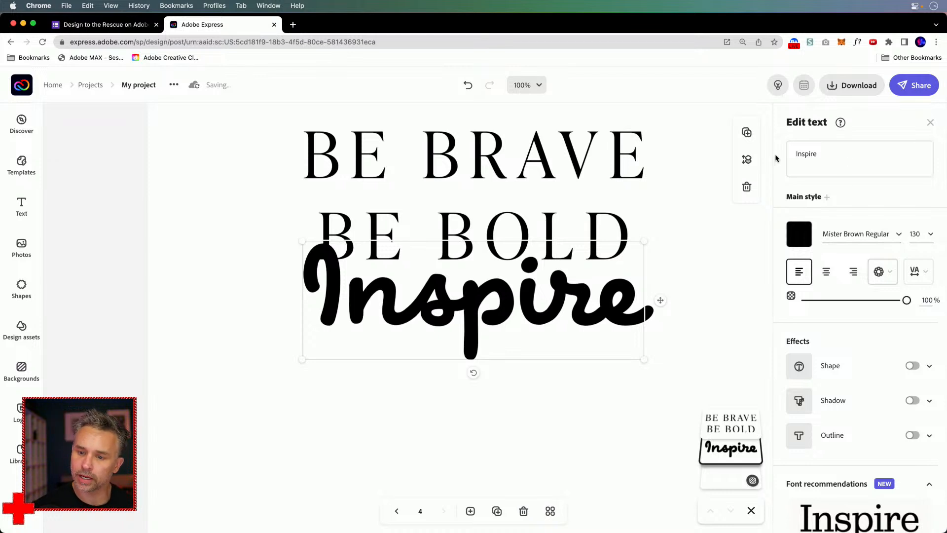
Step: Change the capital I of the script word to lowercase so it reads "inspire"
left_click(797, 153)
key("BackSpace")
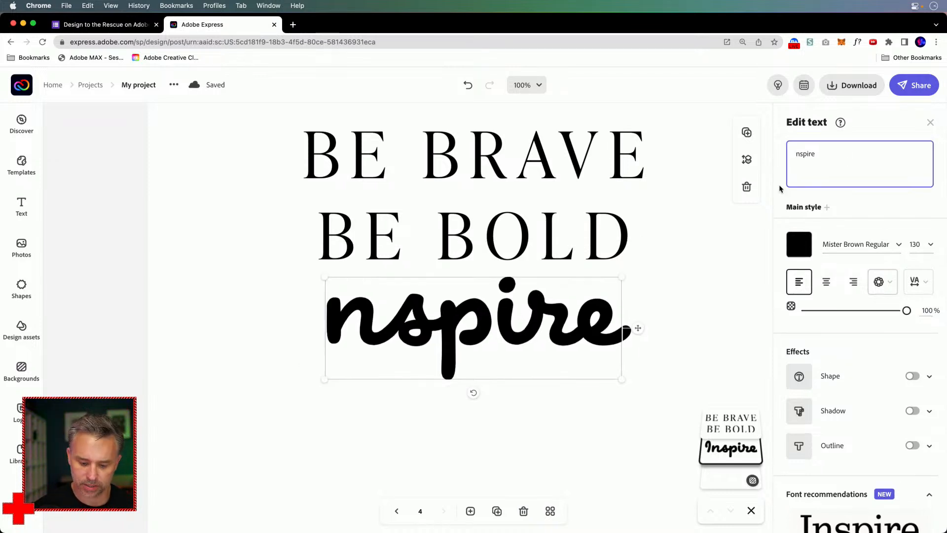
type("i")
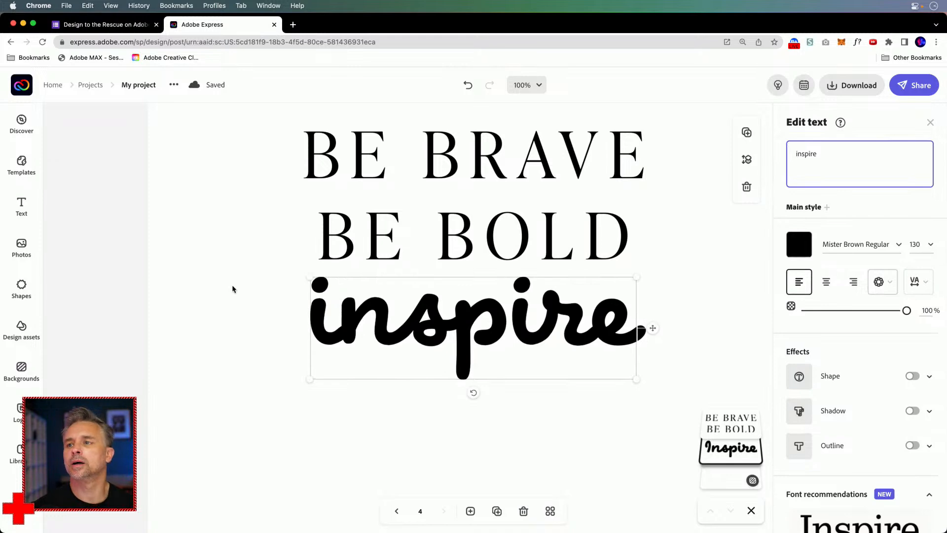
left_click(233, 288)
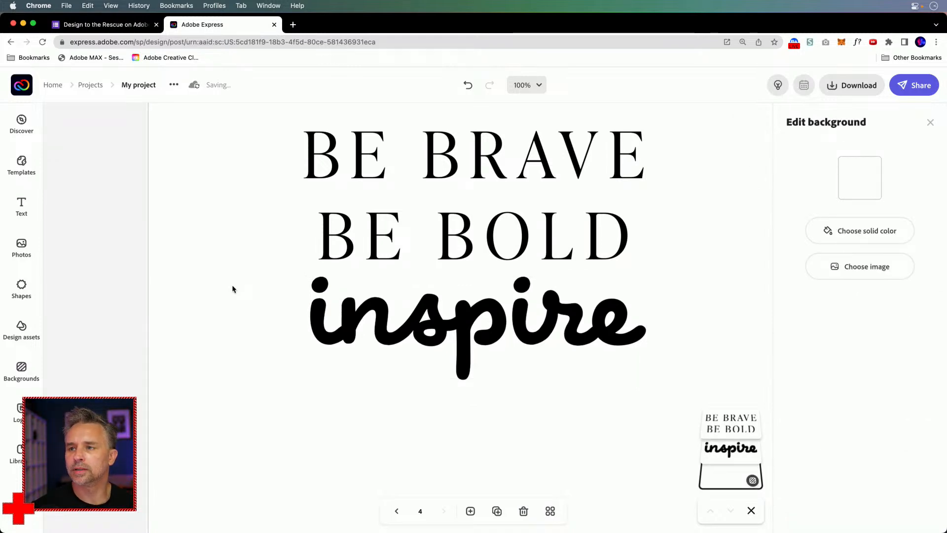
Step: Replace the "BE BRAVE BE BOLD" text with "nature school"
left_click(381, 155)
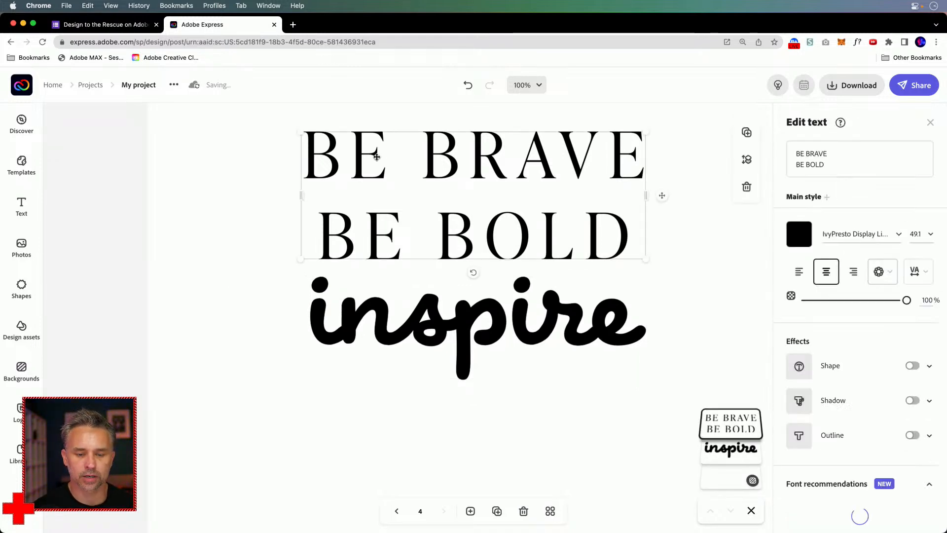
key("super+a")
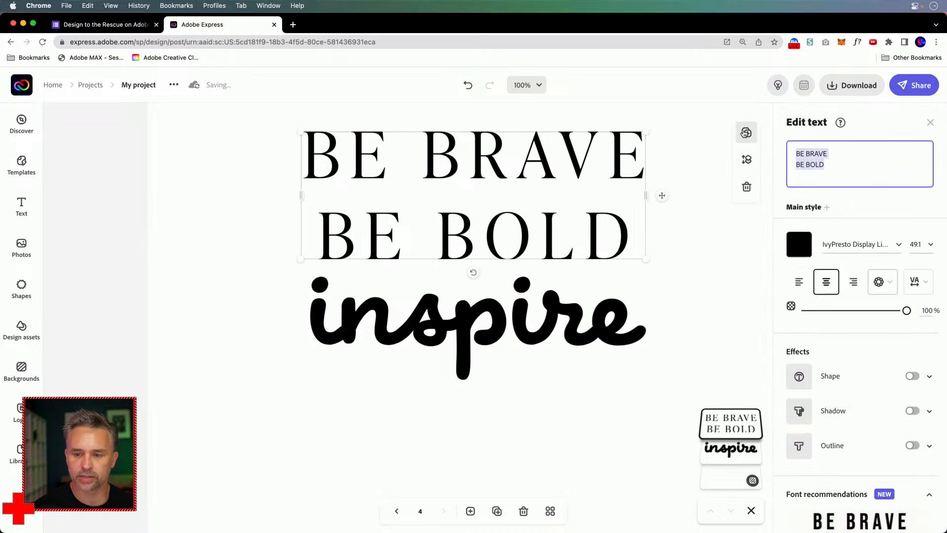
type("nature school")
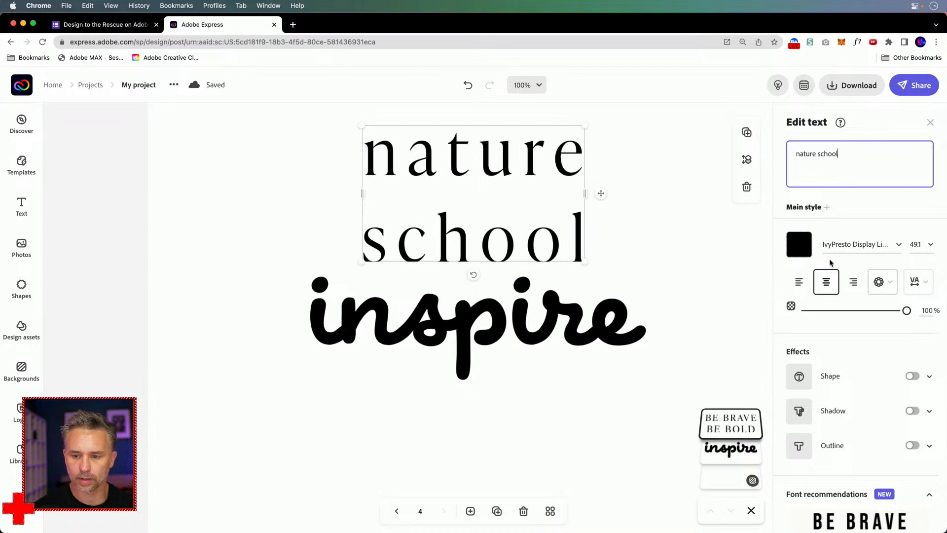
Step: Apply the first Magic text layout to "nature school", resize it to one line at about size 29.7, and place it directly under "inspire"
left_click(895, 283)
left_click(855, 419)
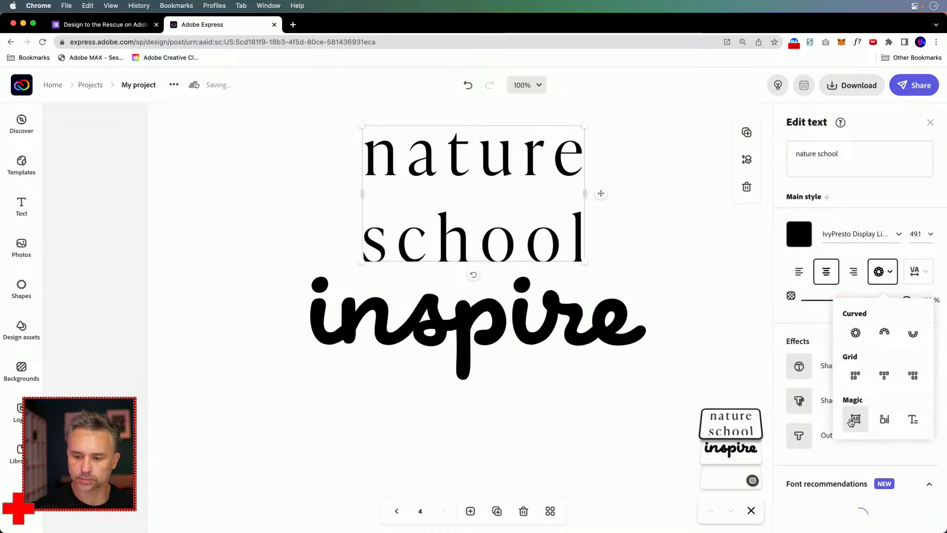
left_click_drag(363, 227, 344, 239)
key("super+0")
left_click_drag(439, 377, 450, 307)
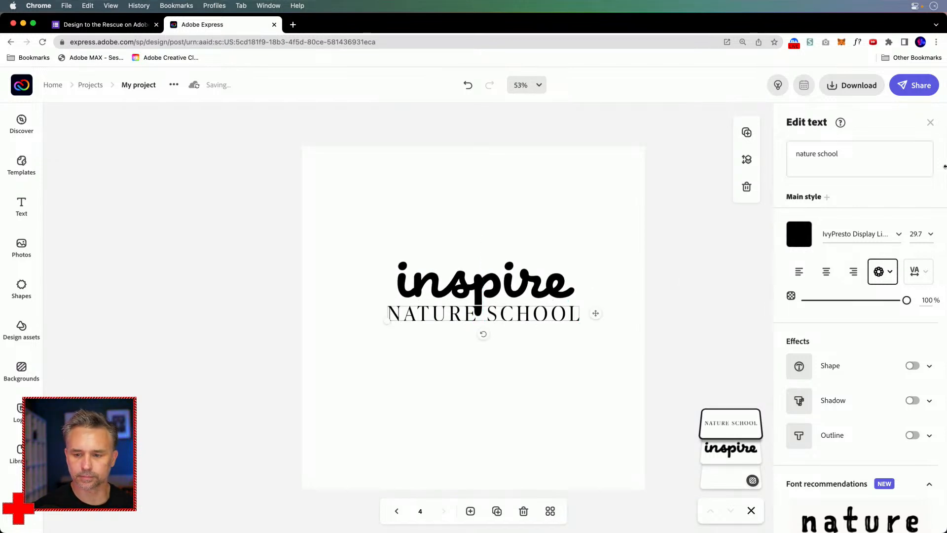
Step: Set the font of "nature school" to ArponaSans Regular from the additional Clean fonts
left_click(898, 234)
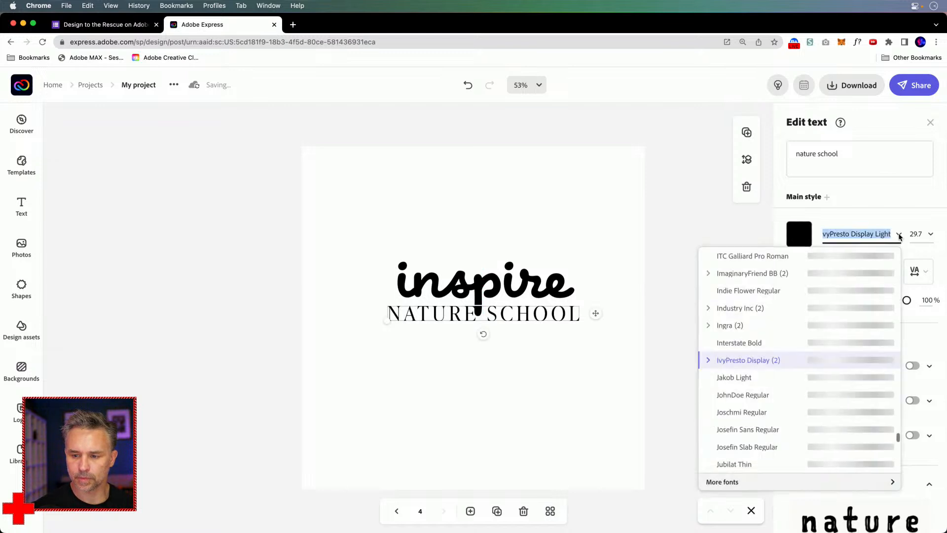
left_click(721, 482)
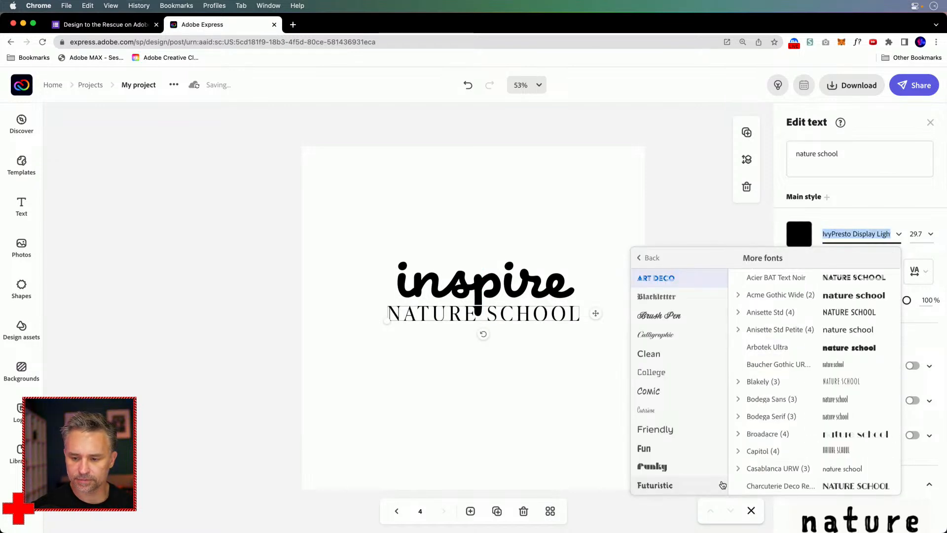
left_click(663, 354)
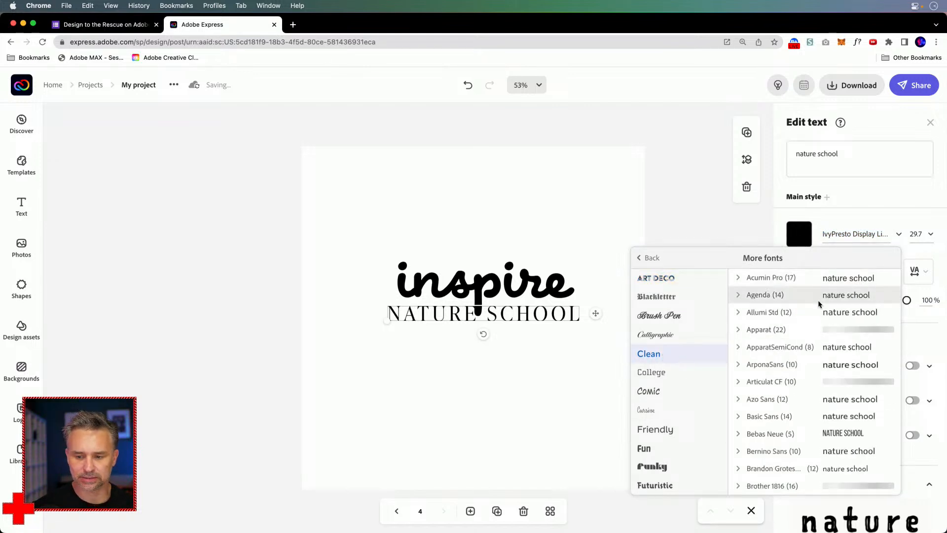
left_click(835, 365)
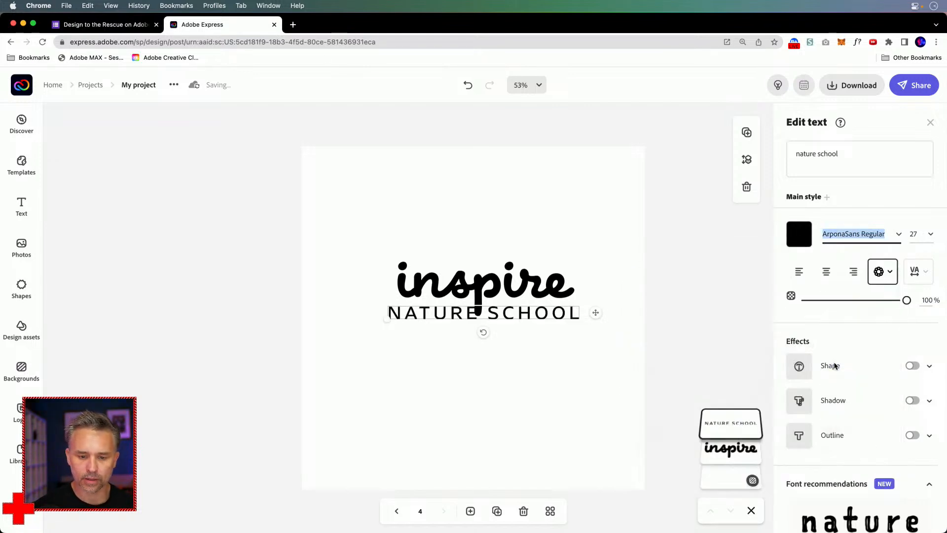
left_click(347, 263)
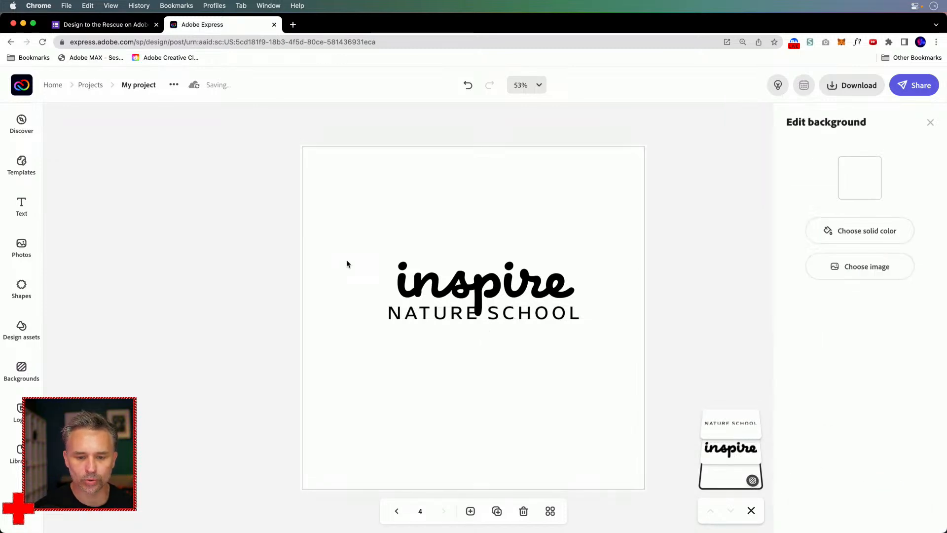
left_click(424, 314)
left_click_drag(435, 317, 444, 341)
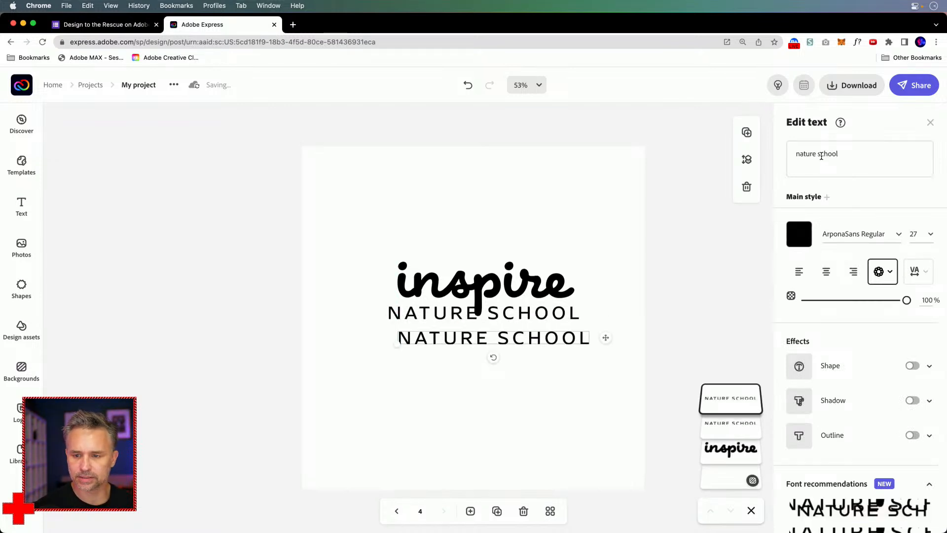
left_click_drag(819, 155, 725, 144)
left_click(746, 187)
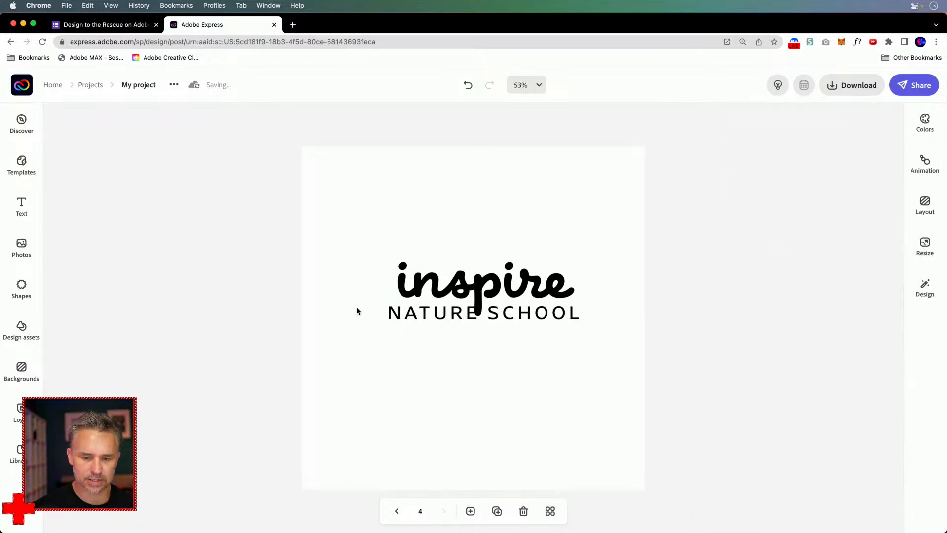
Step: Shorten the "nature school" text to "school" and place it right of the p's descender under "inspire"
left_click(426, 316)
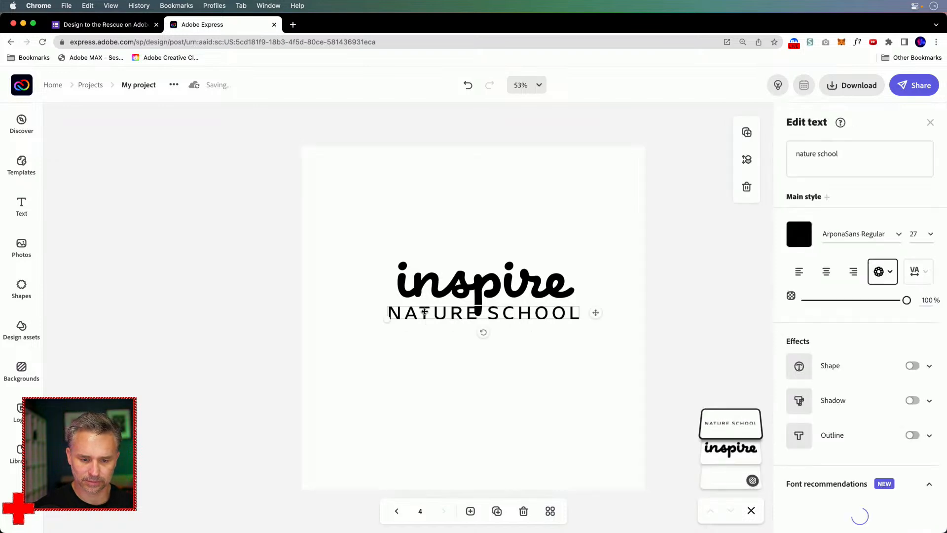
double_click(805, 154)
key("BackSpace")
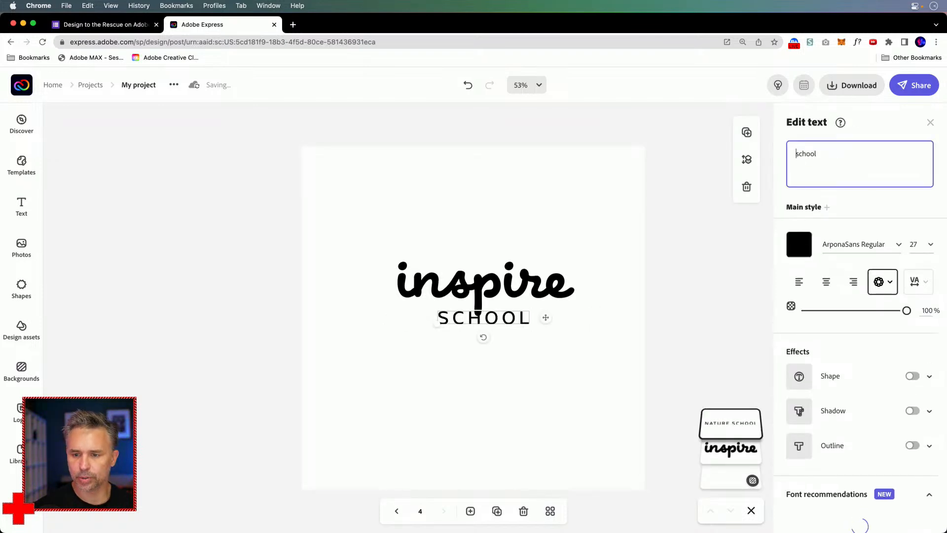
left_click_drag(430, 315, 488, 310)
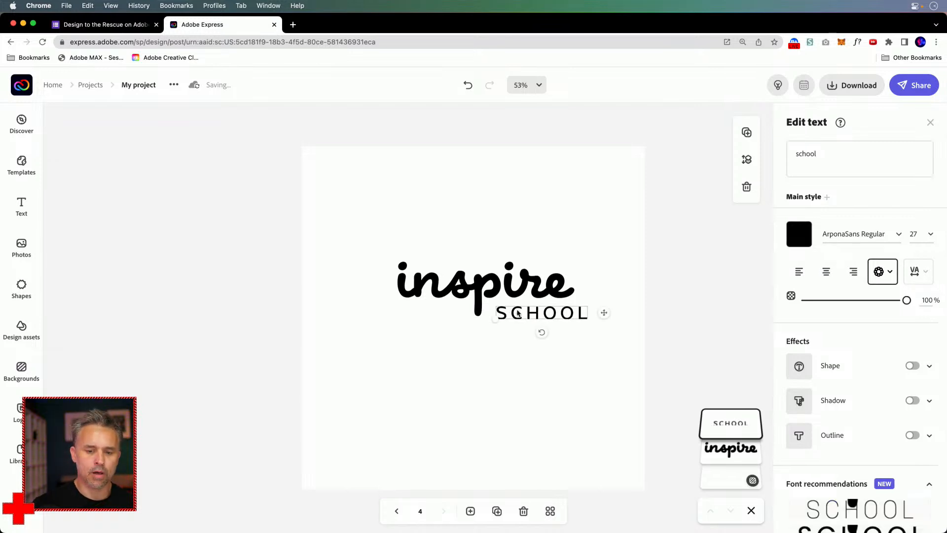
Step: Duplicate "school", change the copy to "nature", and align it on the same line left of the p's descender
key("super+d")
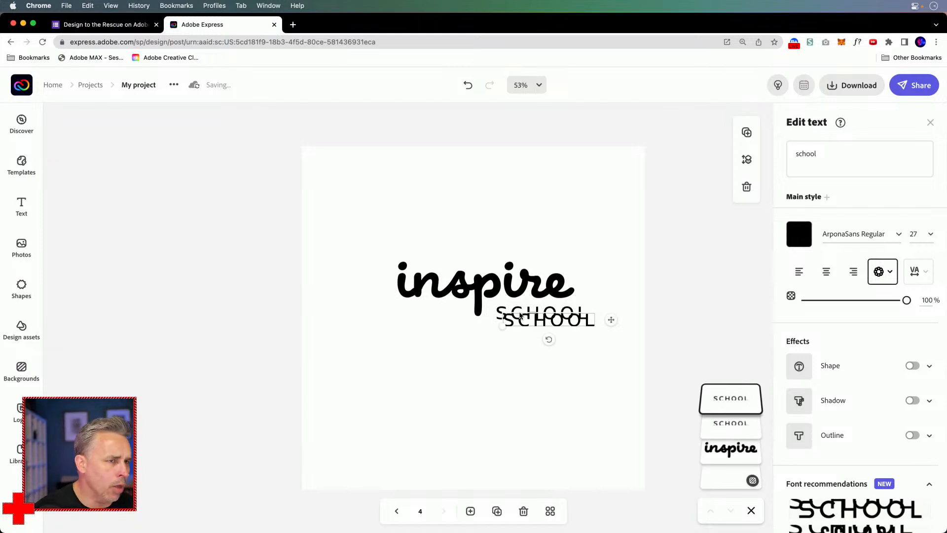
left_click_drag(514, 329, 393, 321)
double_click(804, 155)
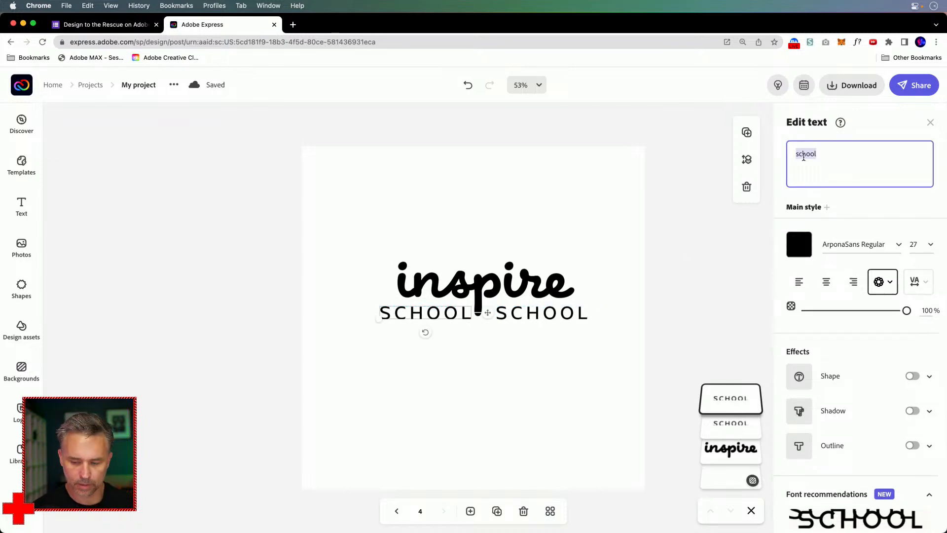
type("nature")
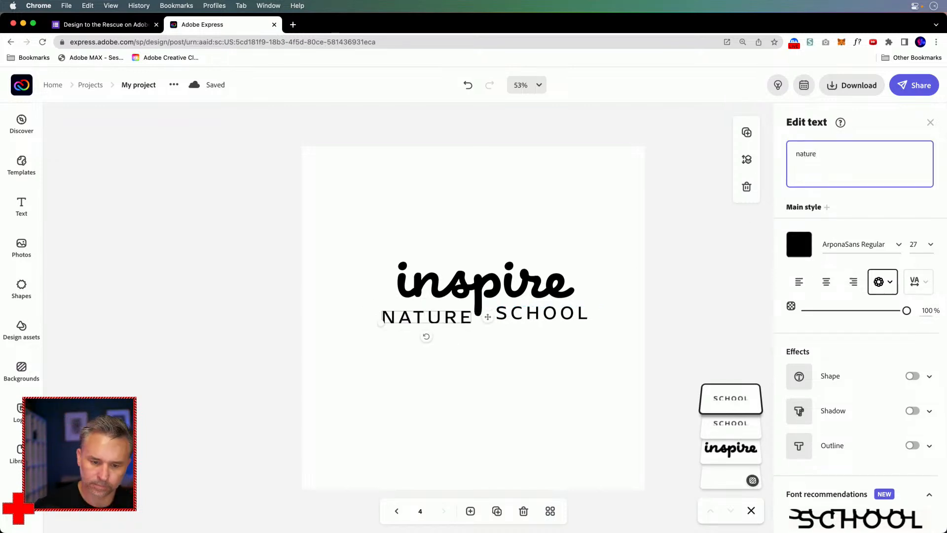
left_click_drag(411, 314, 410, 312)
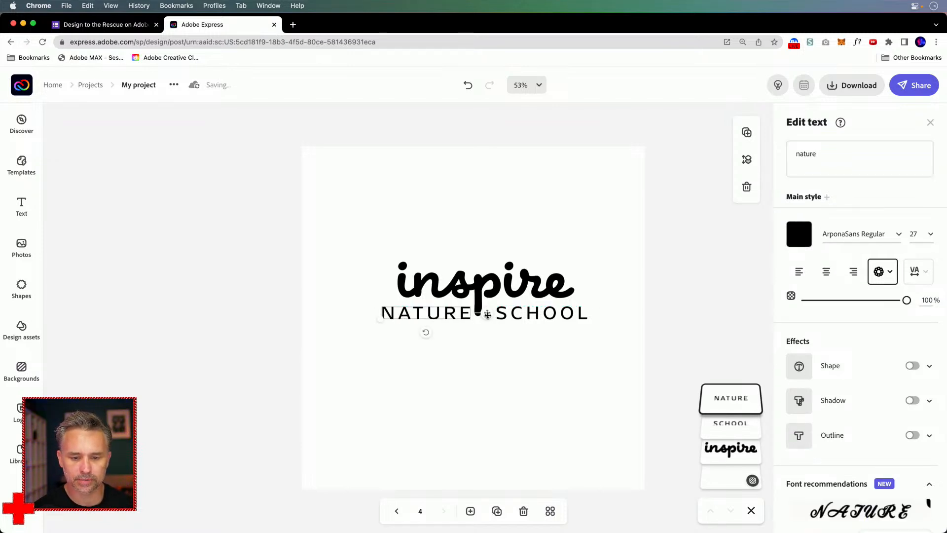
Step: Scale "nature" and "school" together to about size 21.8 and tuck them under "inspire" on either side of the p's descender
left_click(521, 315, "shift")
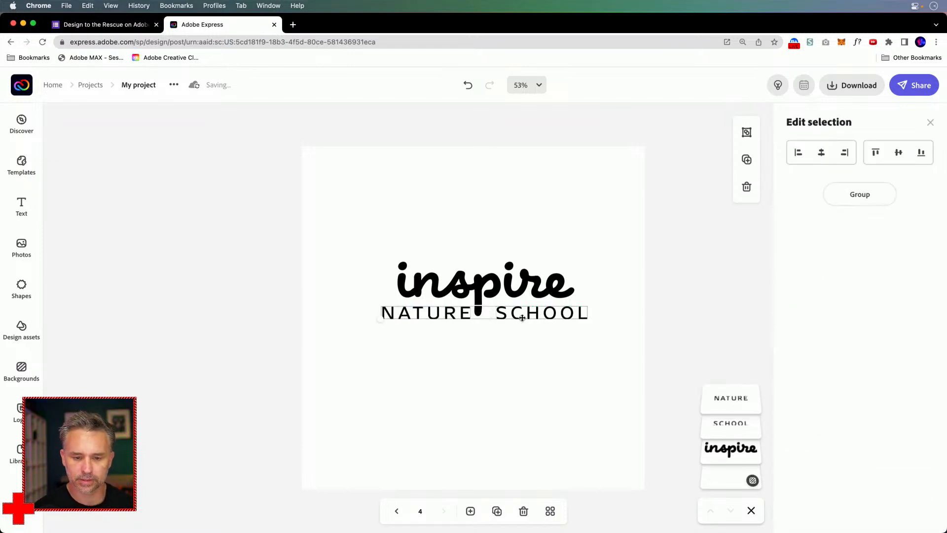
left_click(485, 399)
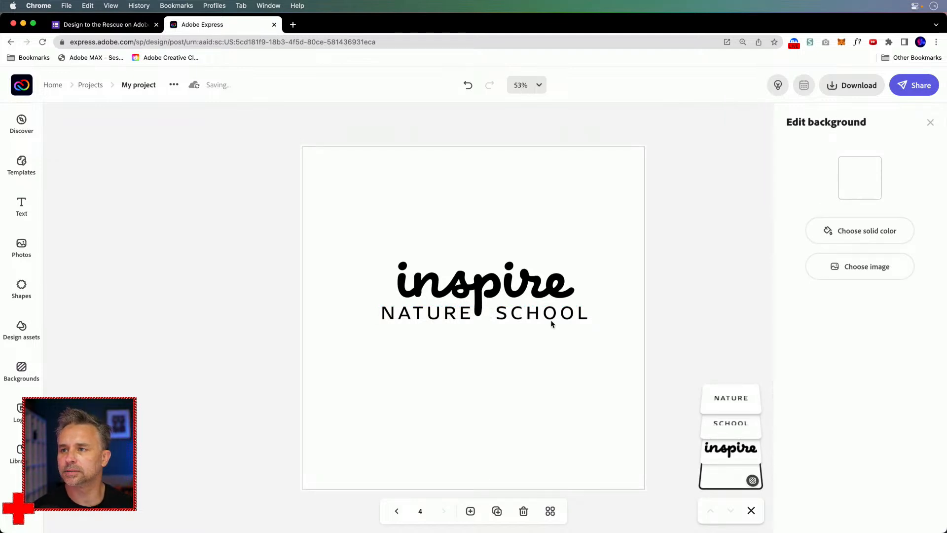
left_click(572, 315)
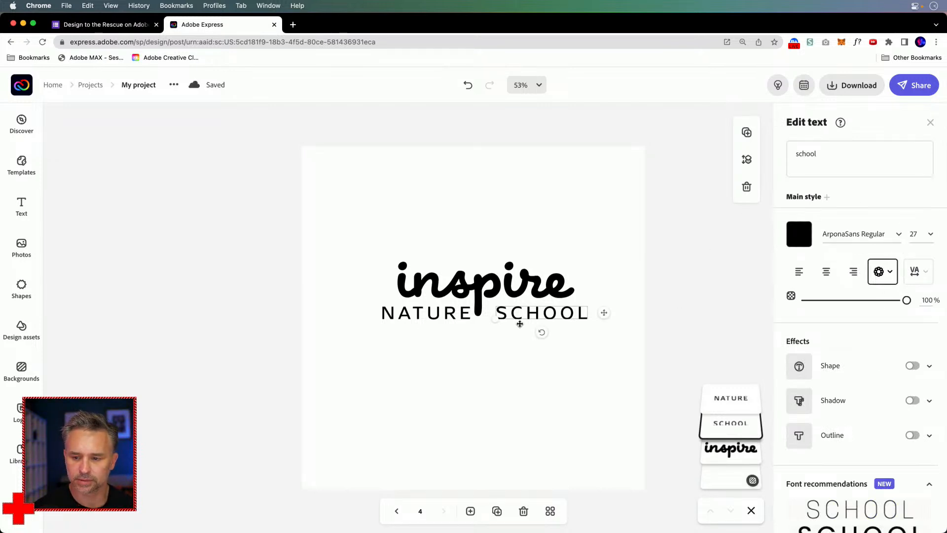
left_click(429, 318, "shift")
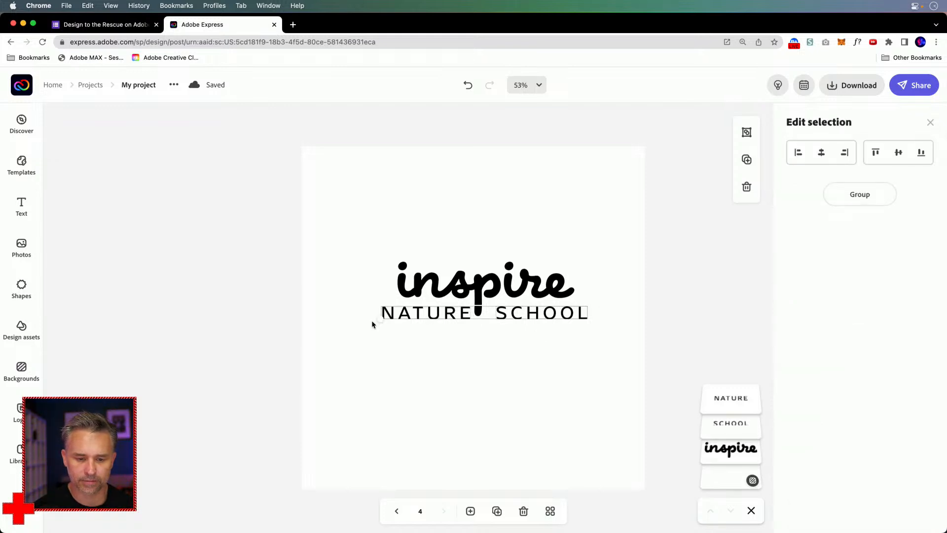
left_click_drag(381, 319, 423, 317)
left_click_drag(546, 311, 525, 313)
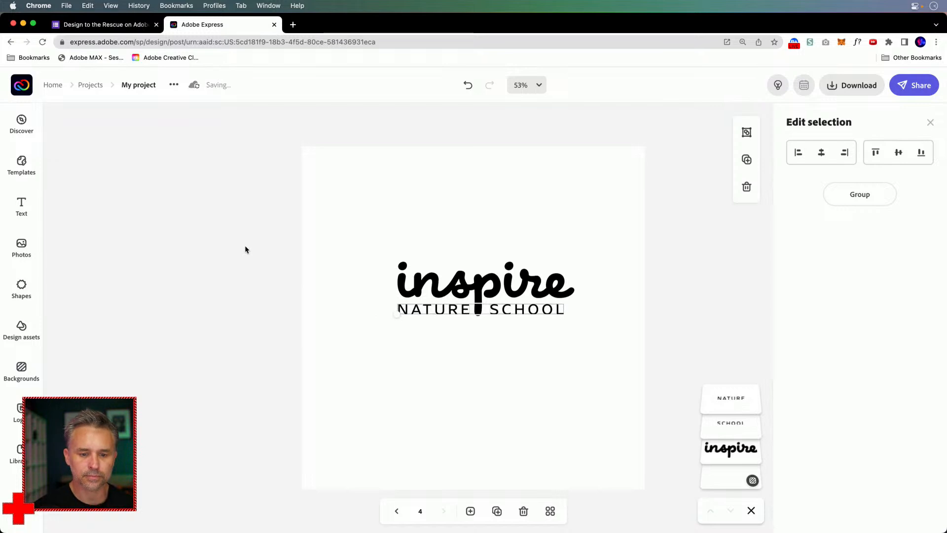
left_click(335, 262)
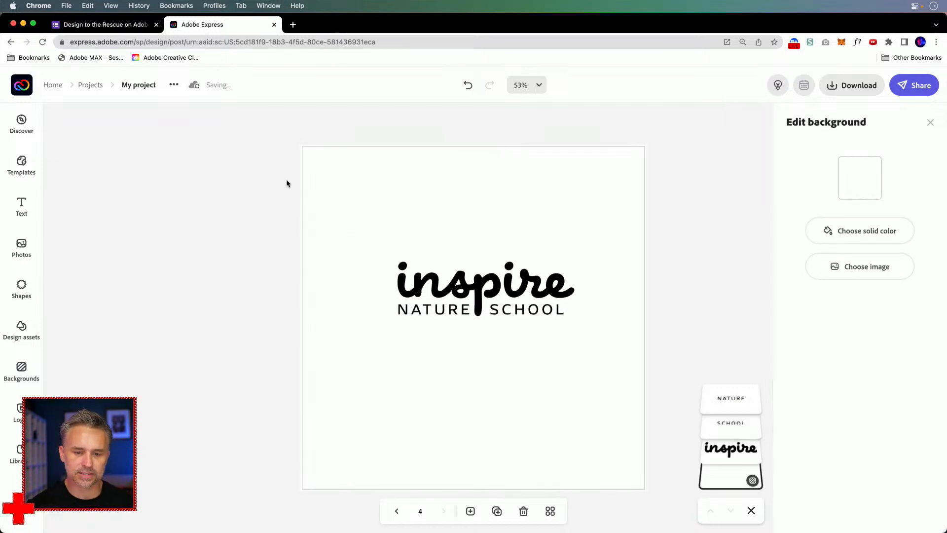
Step: Select "nature", "school" and "inspire" together and move the wordmark slightly down and left towards the page centre
left_click(448, 312)
left_click(449, 311)
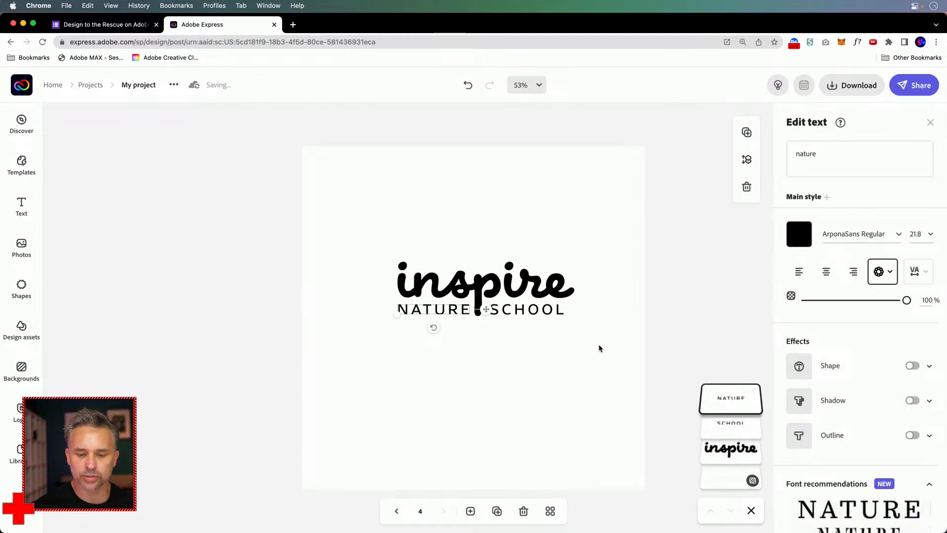
left_click(531, 307, "shift")
left_click(481, 287, "shift")
left_click_drag(481, 283, 475, 292)
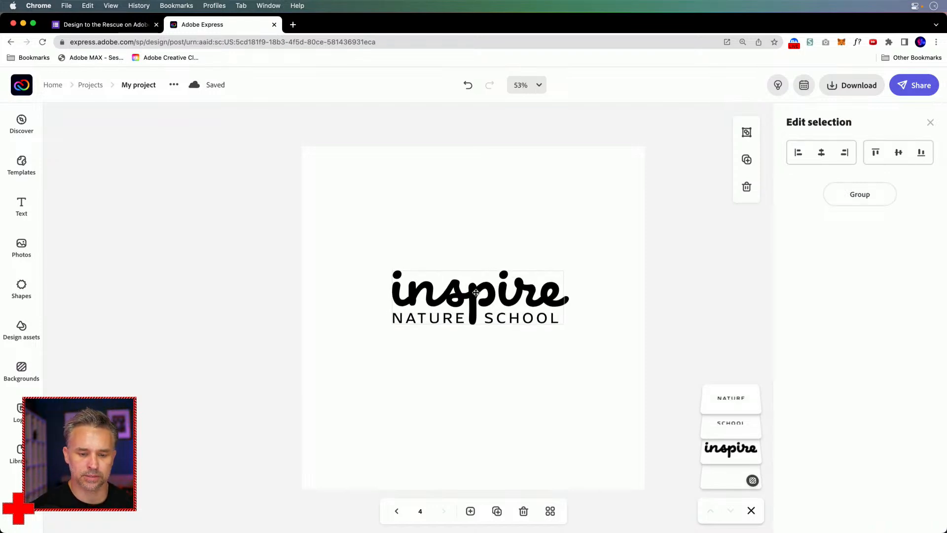
left_click(275, 228)
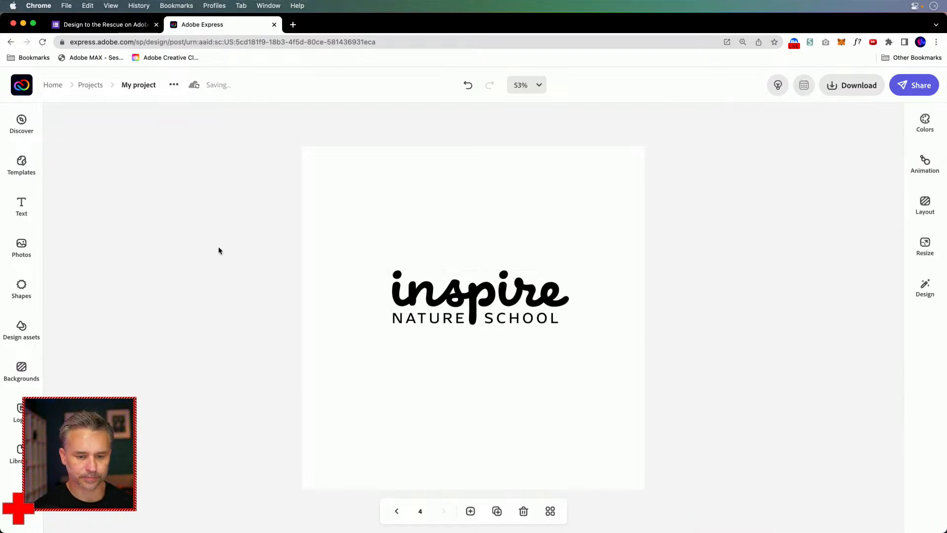
Step: Add two tree shapes to the page: a broad-leaved tree above left of the wordmark and a detailed branching tree above it
left_click(18, 296)
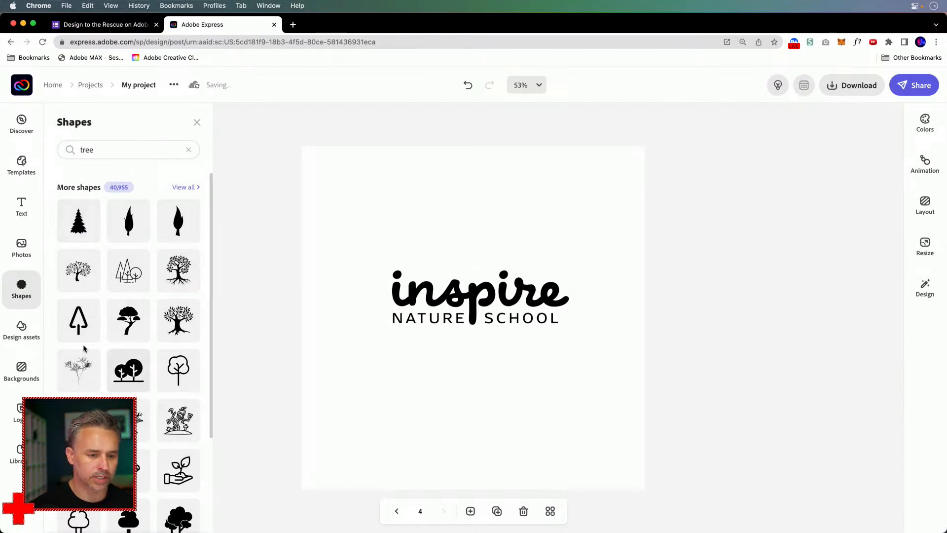
scroll(94, 345, "down", 3)
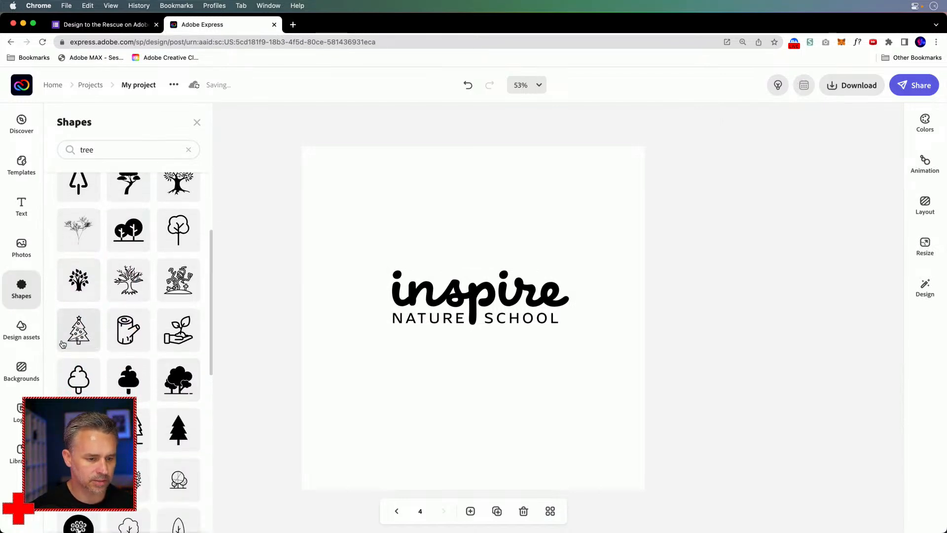
left_click_drag(93, 325, 338, 214)
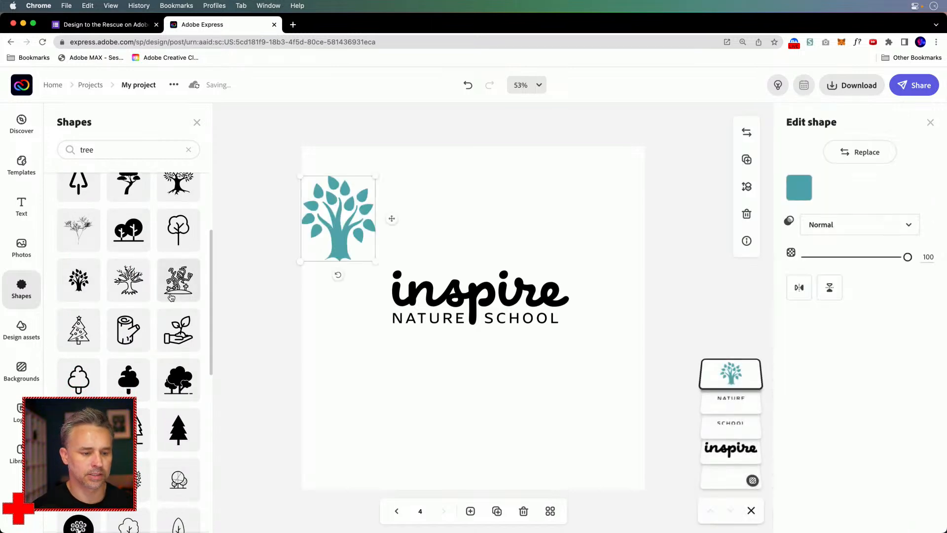
left_click_drag(333, 234, 349, 234)
left_click_drag(178, 377, 448, 217)
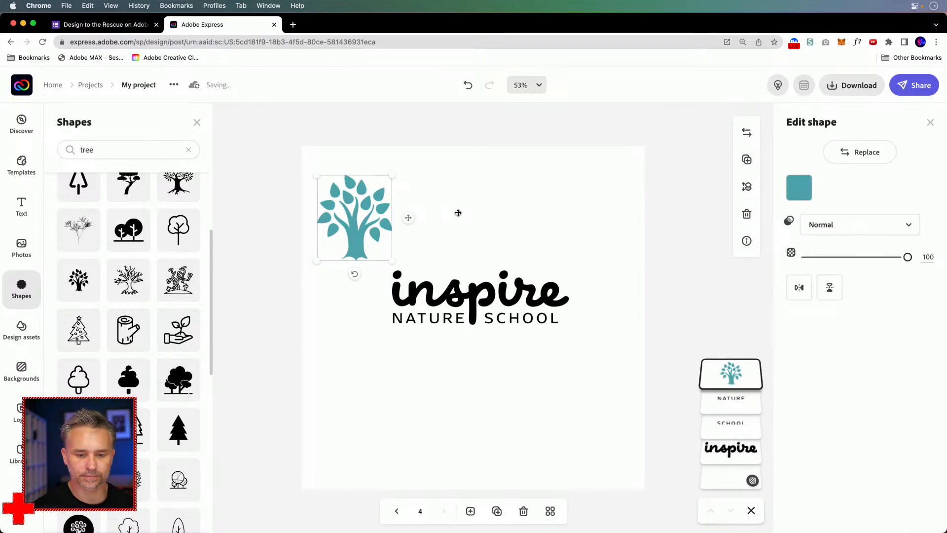
Step: Add a solid striped leaf-shaped tree, a pointed outline leaf tree and a thin cloud-crowned outline tree below the wordmark
scroll(80, 385, "down", 7)
left_click_drag(80, 292, 354, 345)
left_click_drag(78, 243, 405, 381)
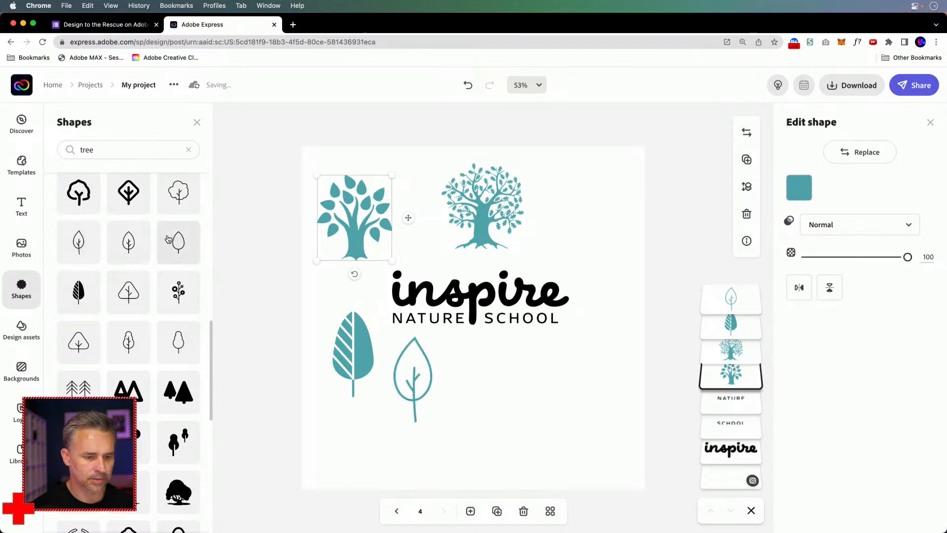
left_click_drag(179, 192, 513, 411)
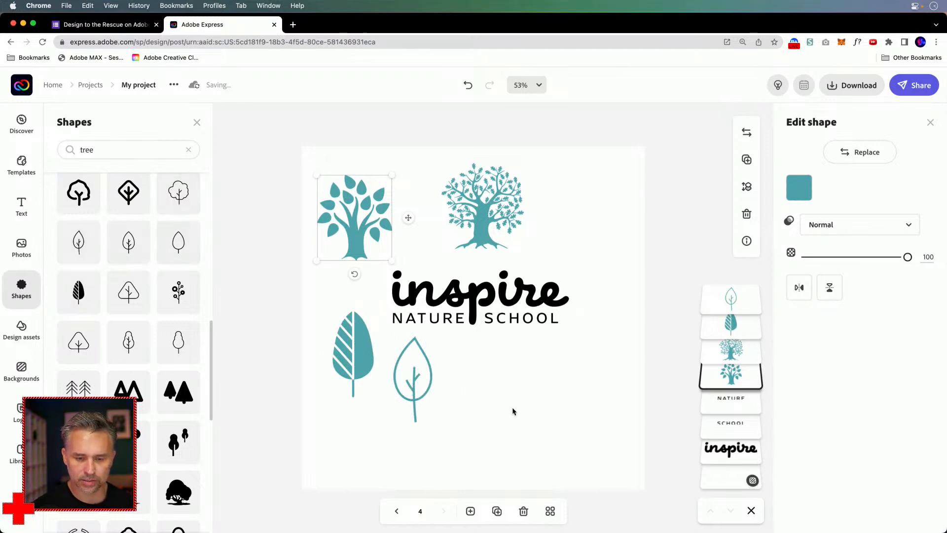
Step: Add a bold round-crowned outline tree and a scalloped outline tree with a ground line near the page's lower edge
scroll(128, 345, "down", 6)
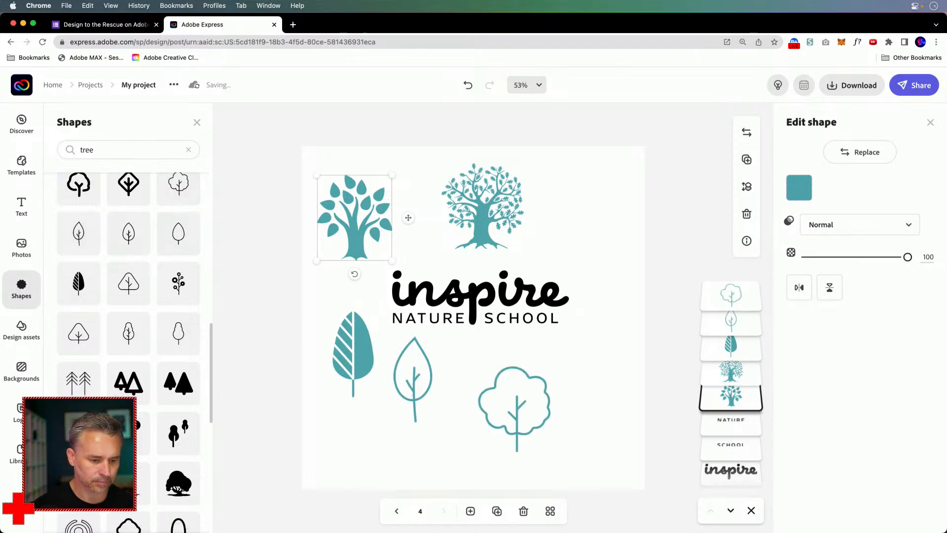
scroll(78, 349, "down", 5)
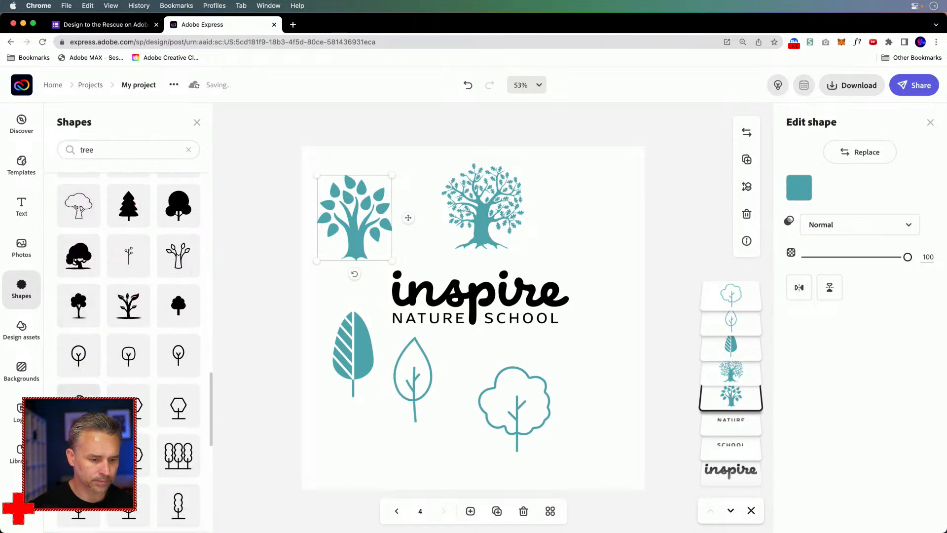
left_click_drag(77, 349, 372, 439)
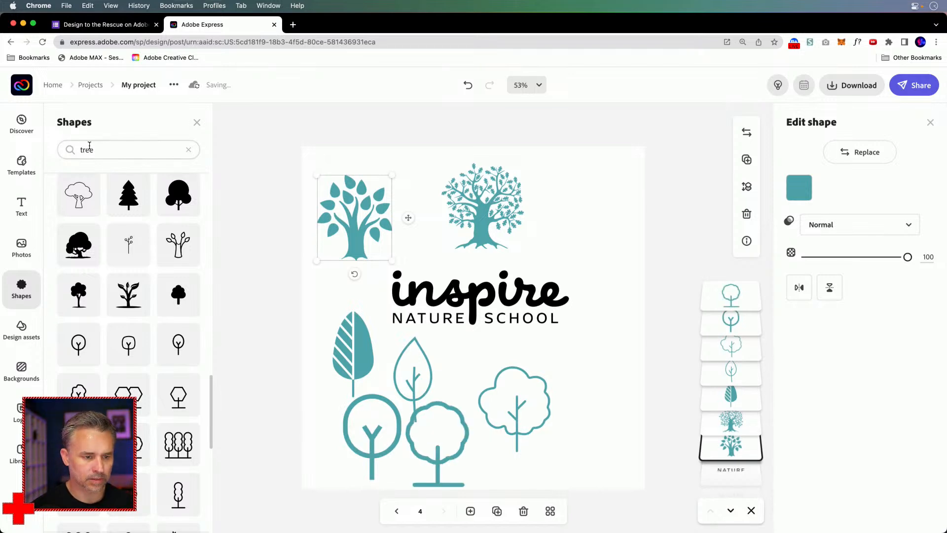
Step: Search the shapes for "bird" and add a flock of four flying birds in the page's upper right area
double_click(86, 150)
type("bird")
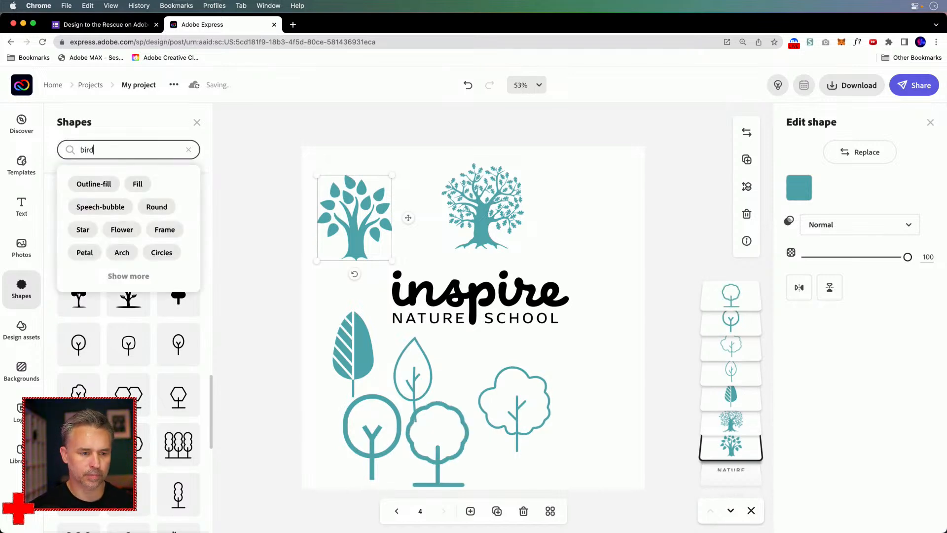
key("Return")
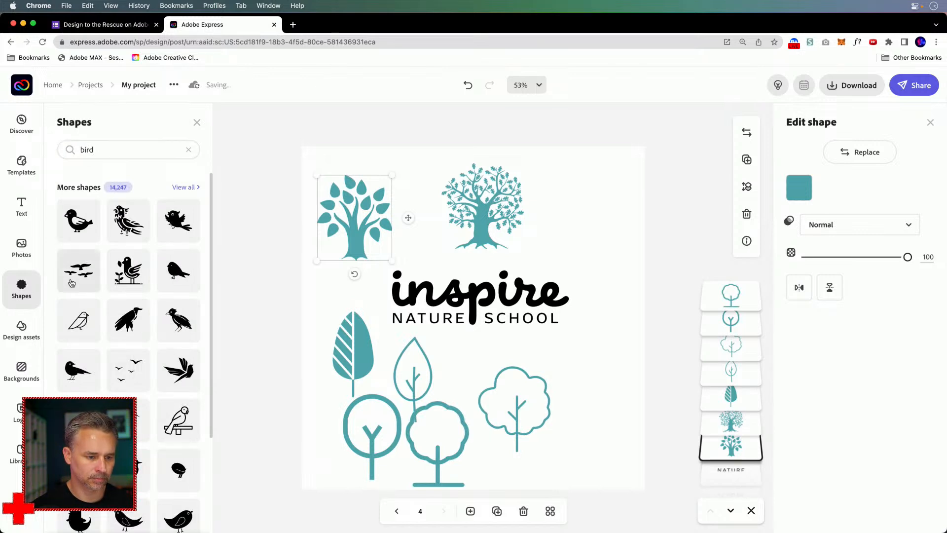
left_click_drag(76, 275, 567, 215)
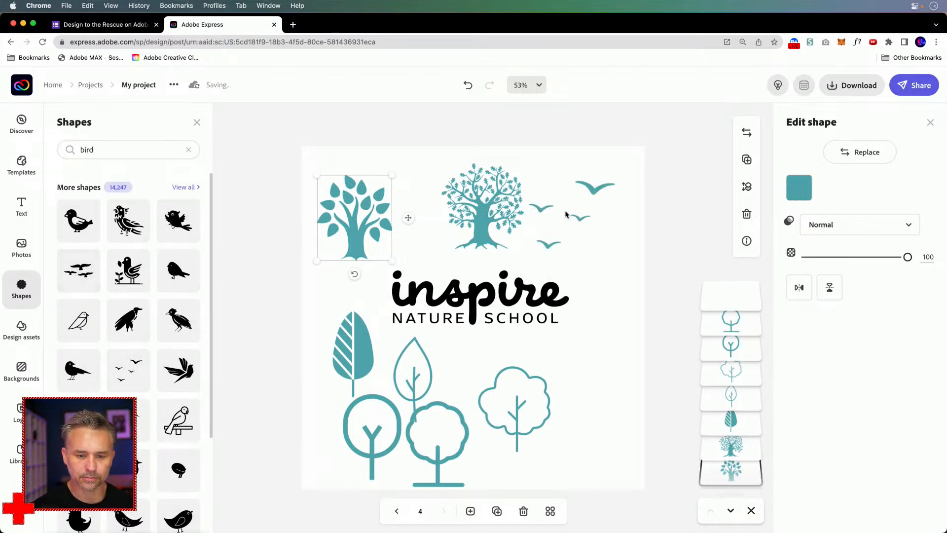
Step: Add a flock of three flying birds below right of the wordmark and a plump right-facing songbird beneath the flock
left_click_drag(70, 278, 590, 364)
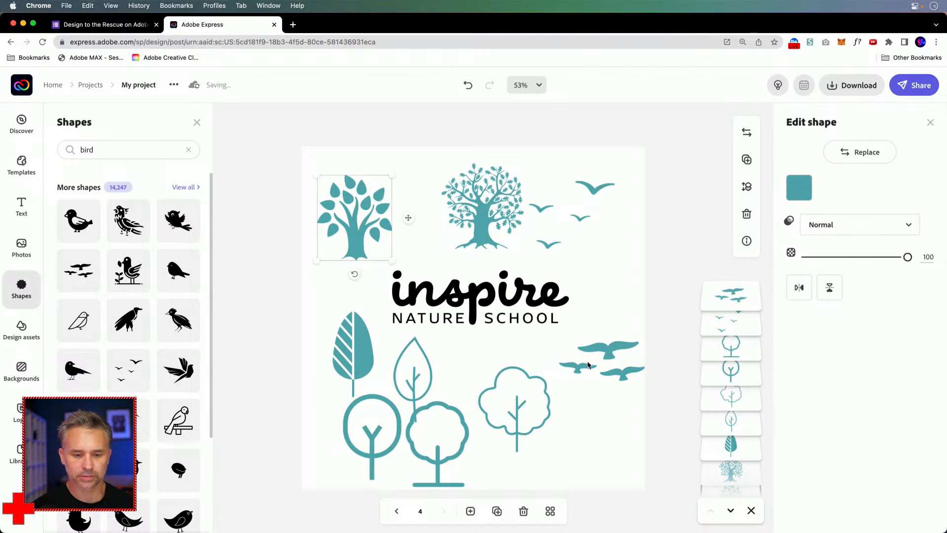
scroll(123, 274, "down", 1)
scroll(138, 351, "down", 1)
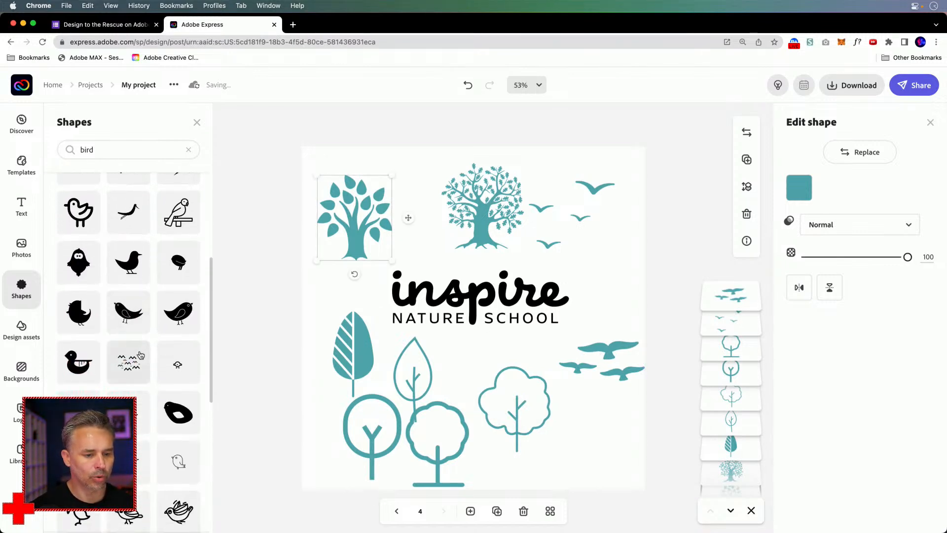
left_click_drag(173, 315, 578, 434)
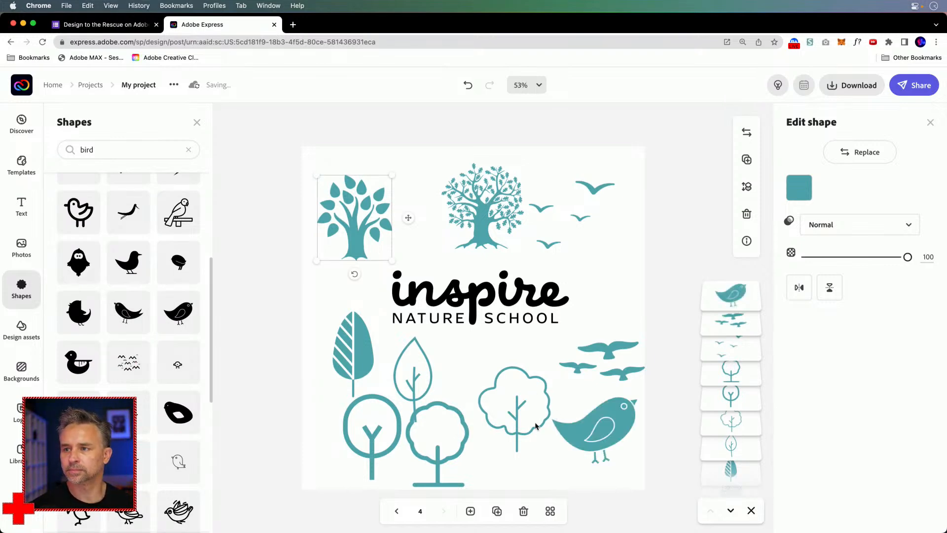
left_click_drag(592, 431, 581, 437)
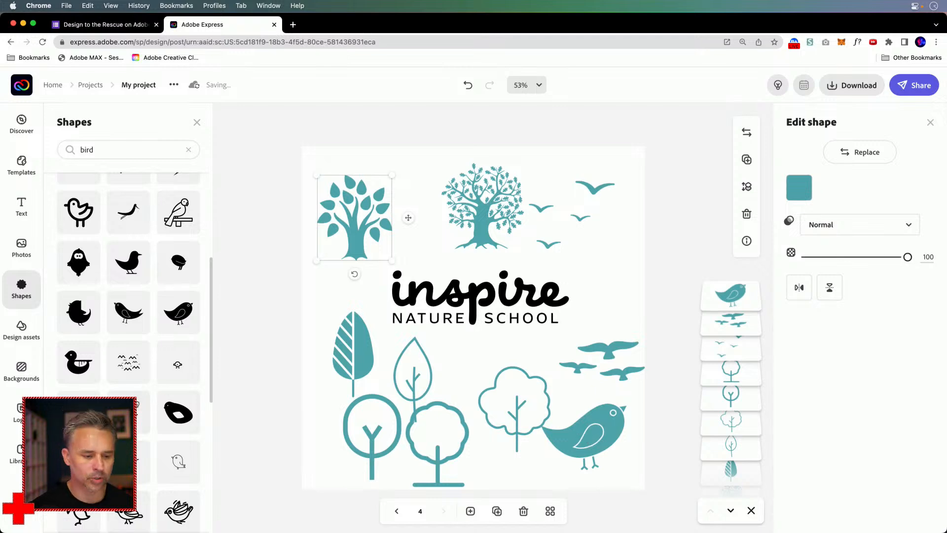
Step: Browse more bird shapes and add a left-facing songbird beside the end of the "inspire" wordmark
scroll(139, 403, "down", 5)
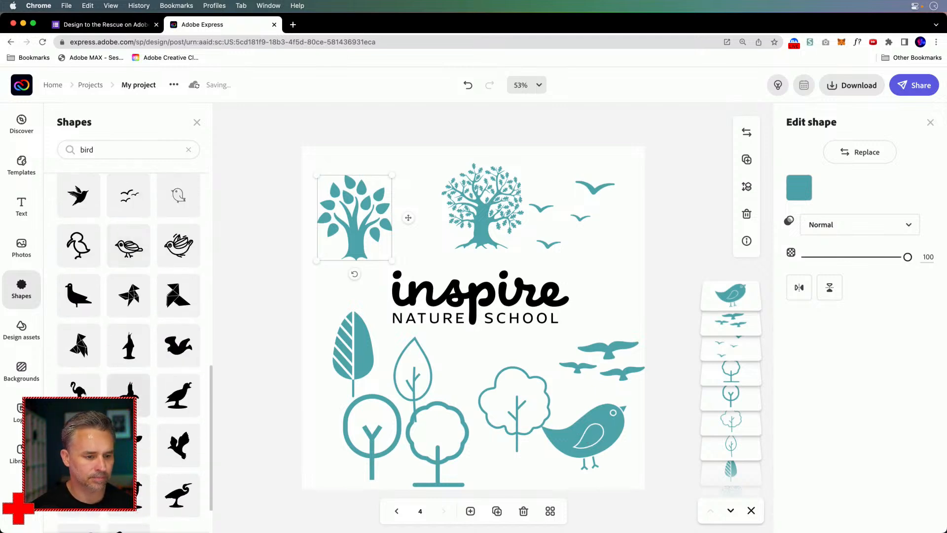
scroll(129, 345, "down", 3)
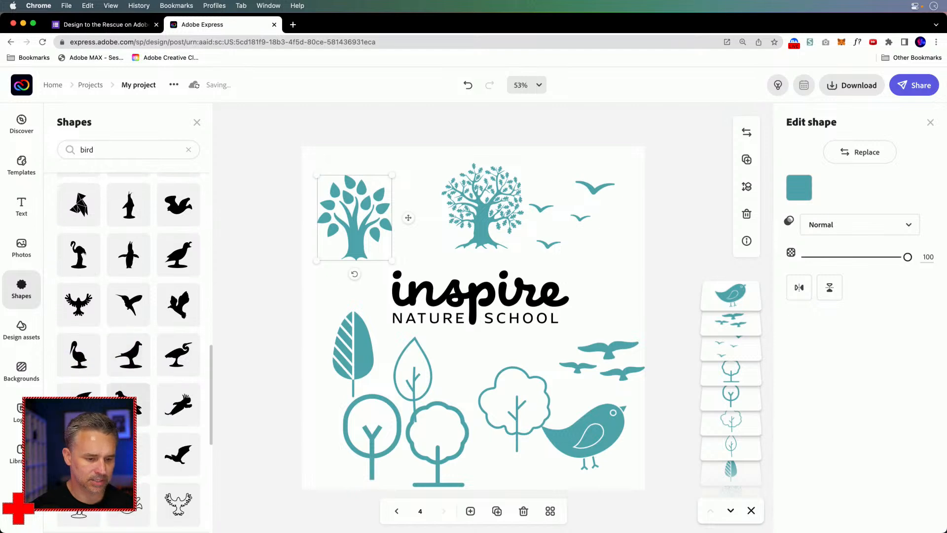
scroll(128, 345, "up", 5)
scroll(129, 345, "up", 4)
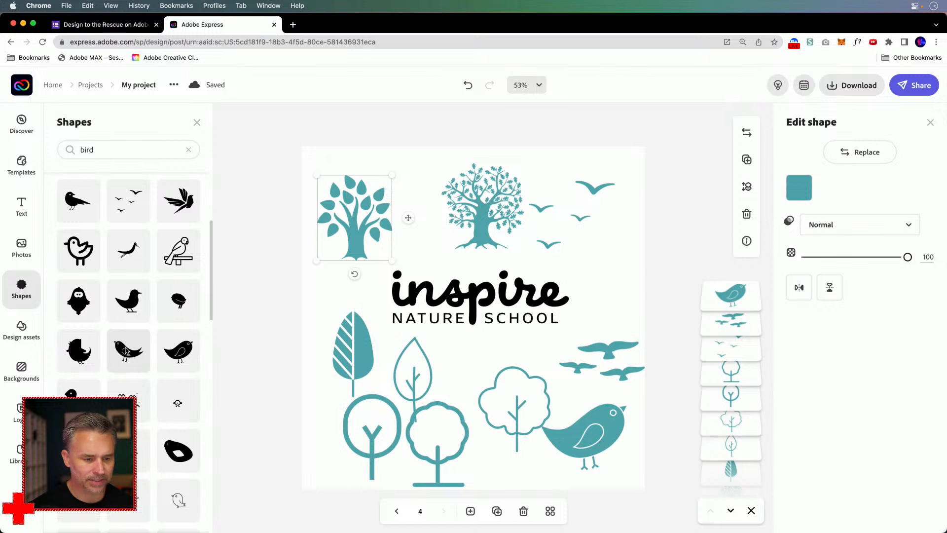
left_click_drag(137, 353, 580, 280)
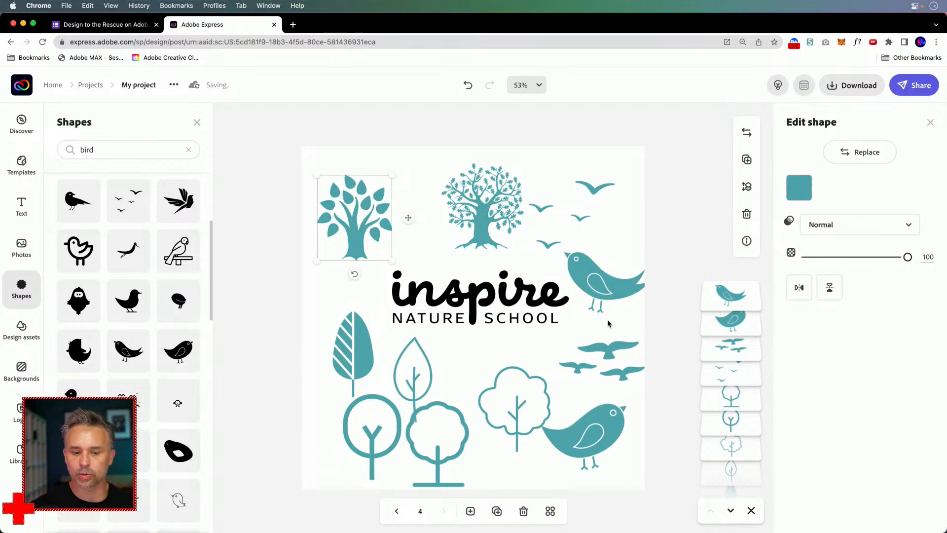
Step: Move the solid striped leaf tree and the pointed outline leaf tree slightly up and to the left, leaving nothing selected
left_click_drag(356, 351, 347, 328)
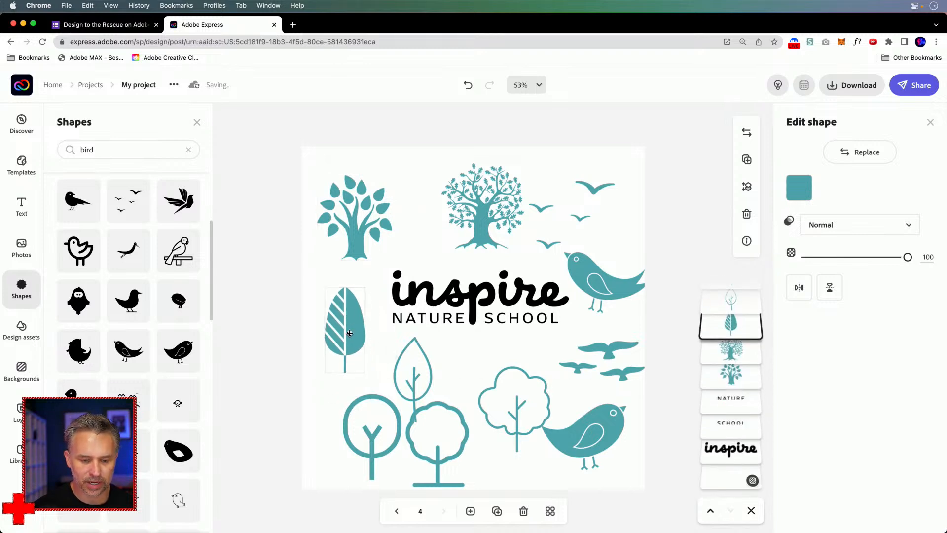
left_click_drag(412, 390, 402, 379)
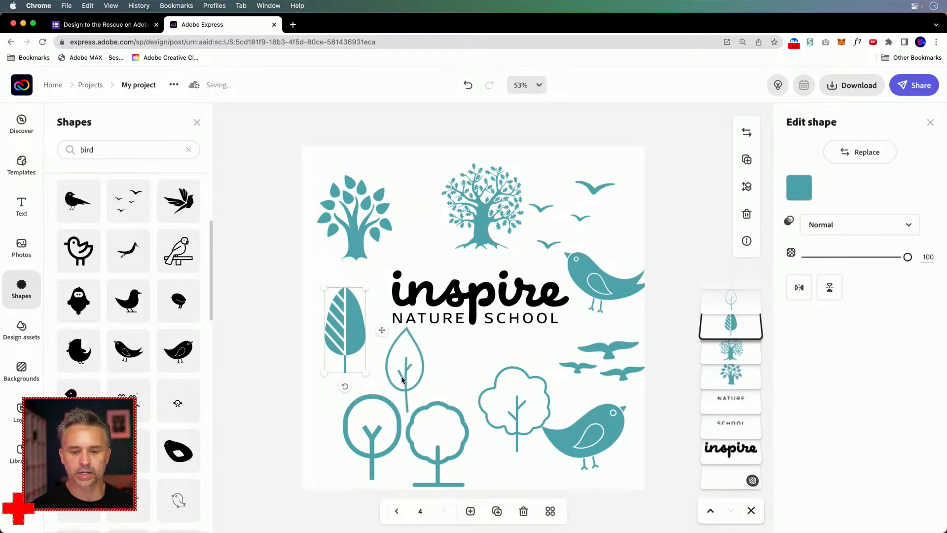
left_click(320, 260)
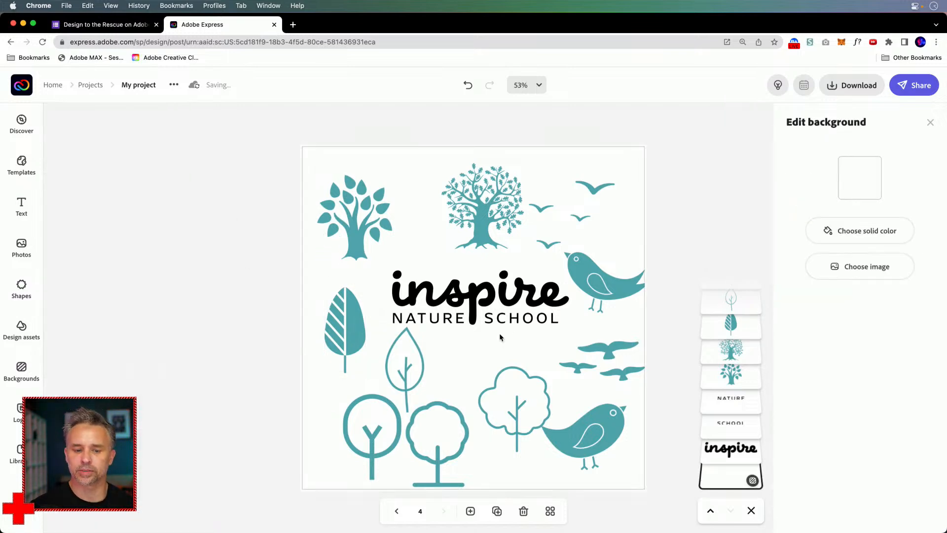
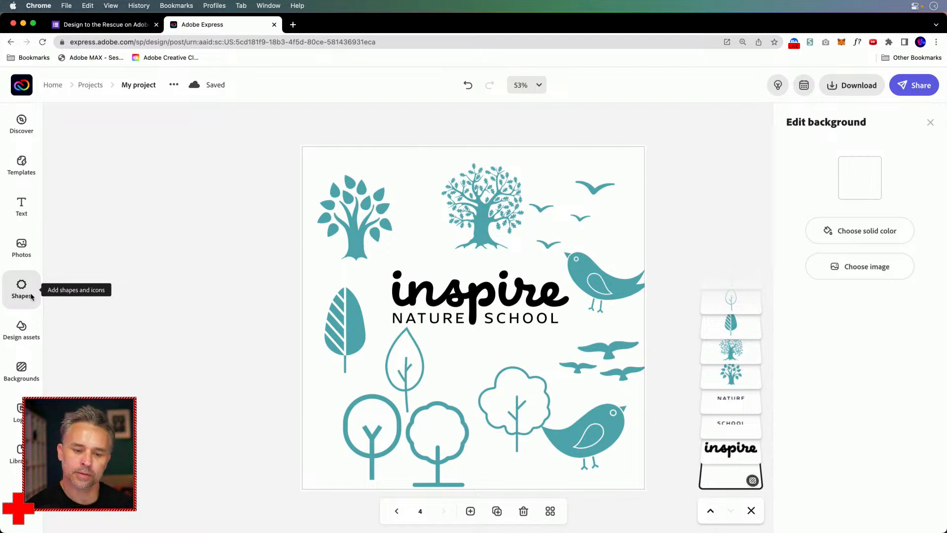
left_click(188, 222)
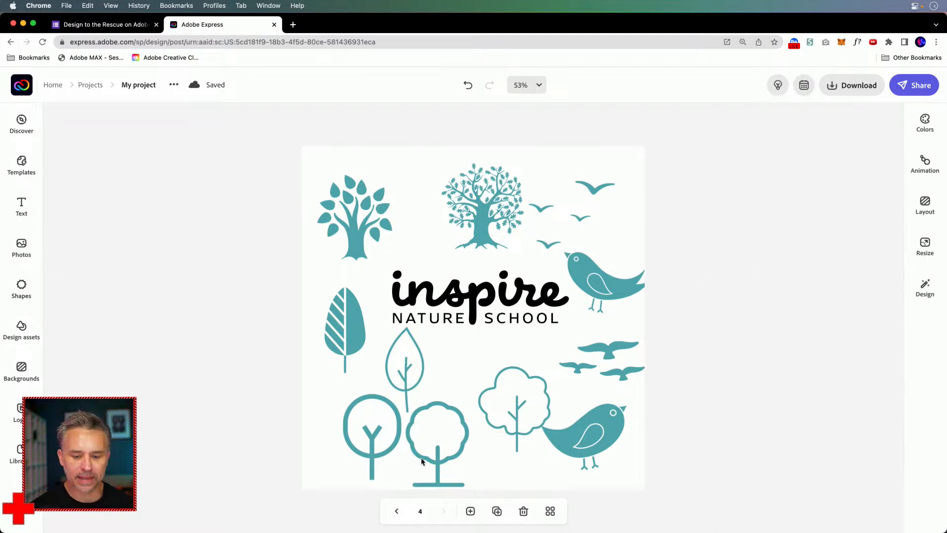
Step: Select all four logo pages in the page overview and download them as a PDF
left_click(550, 513)
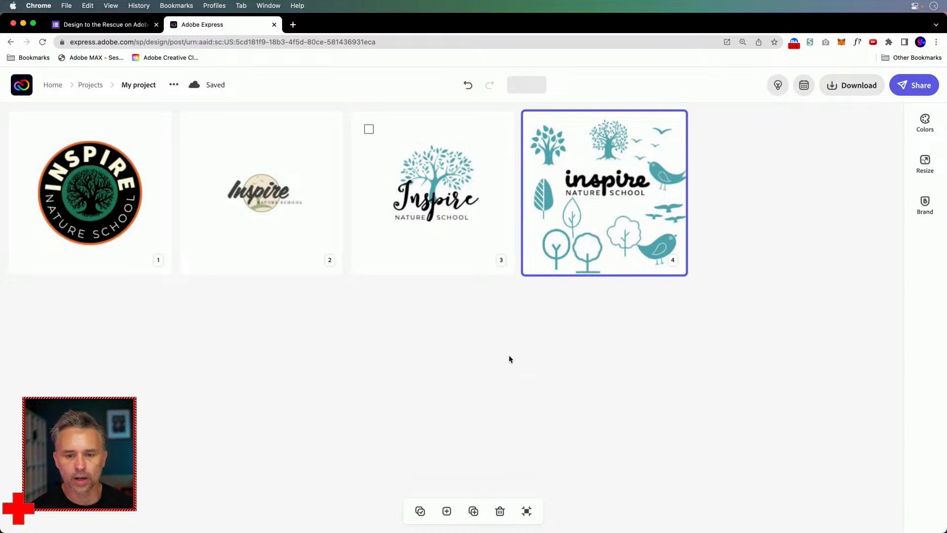
left_click(123, 203)
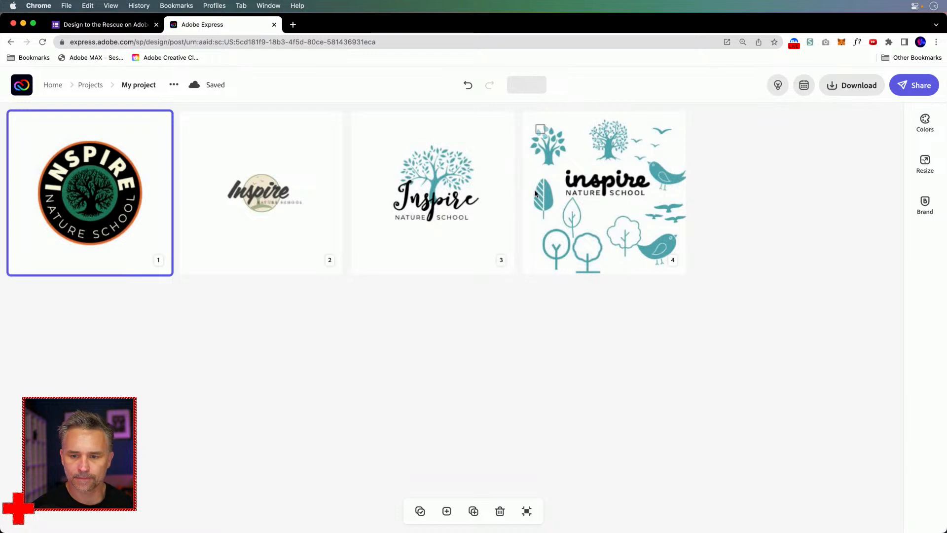
left_click(540, 129)
left_click(369, 129)
left_click(197, 131)
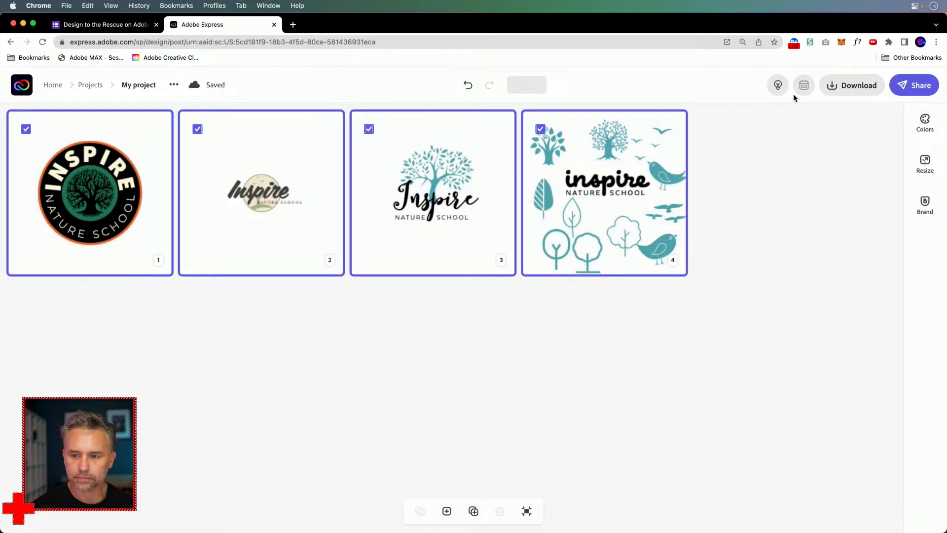
left_click(853, 85)
left_click(724, 190)
left_click(766, 220)
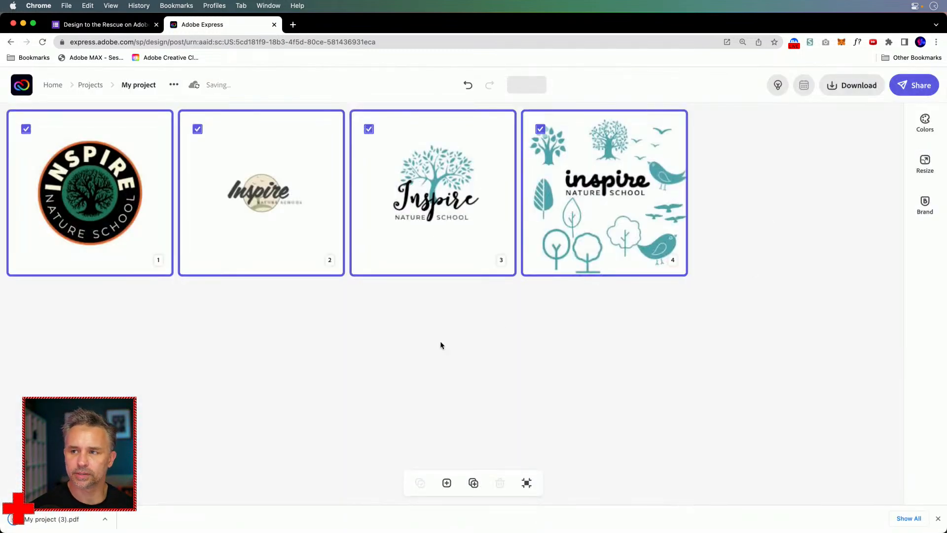
Step: Open the downloaded "My project (3).pdf" in Illustrator, importing all of its pages
left_click(106, 519)
left_click(148, 506)
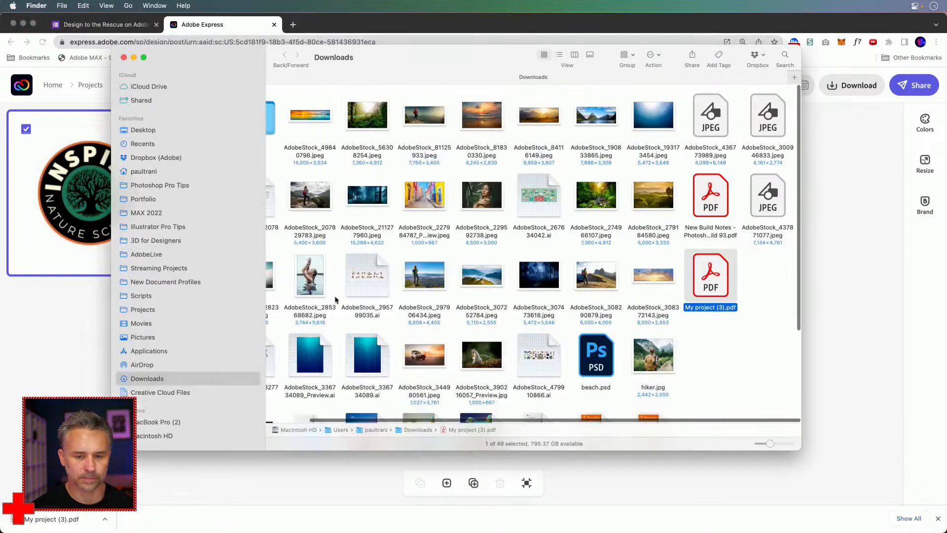
left_click_drag(711, 277, 185, 519)
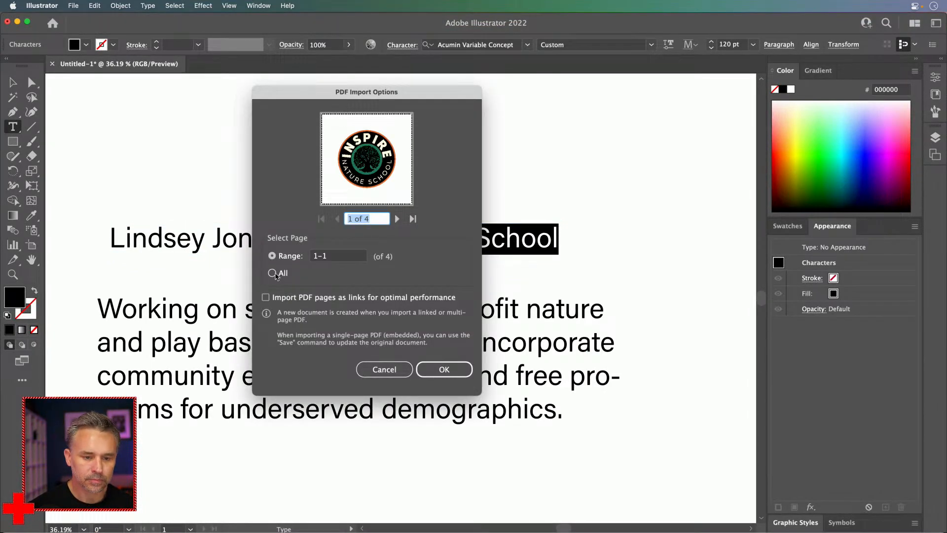
left_click(272, 273)
left_click(446, 371)
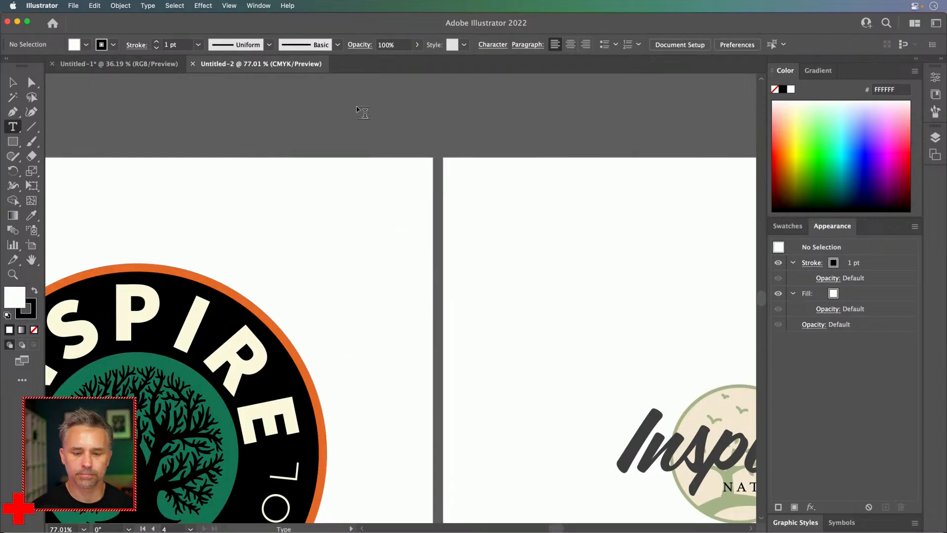
left_click(363, 113)
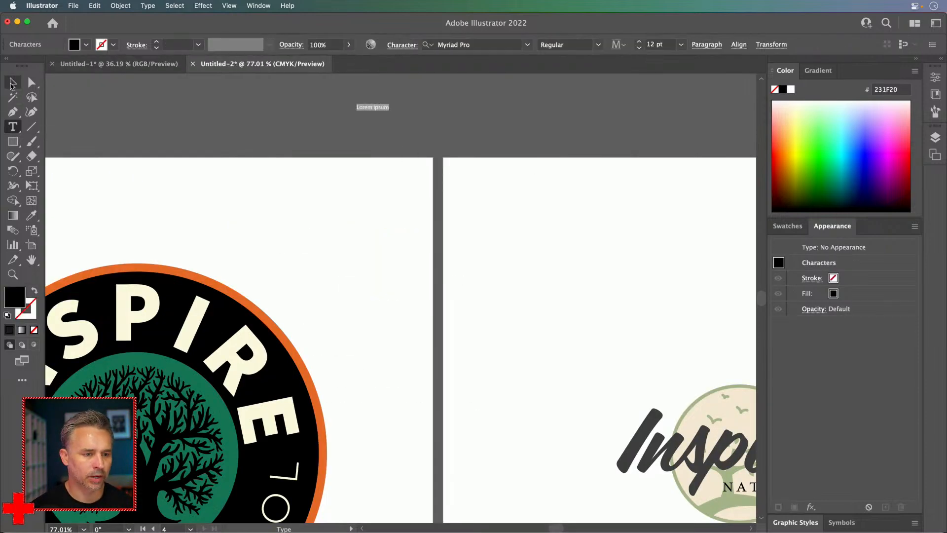
key("Escape")
left_click(175, 101)
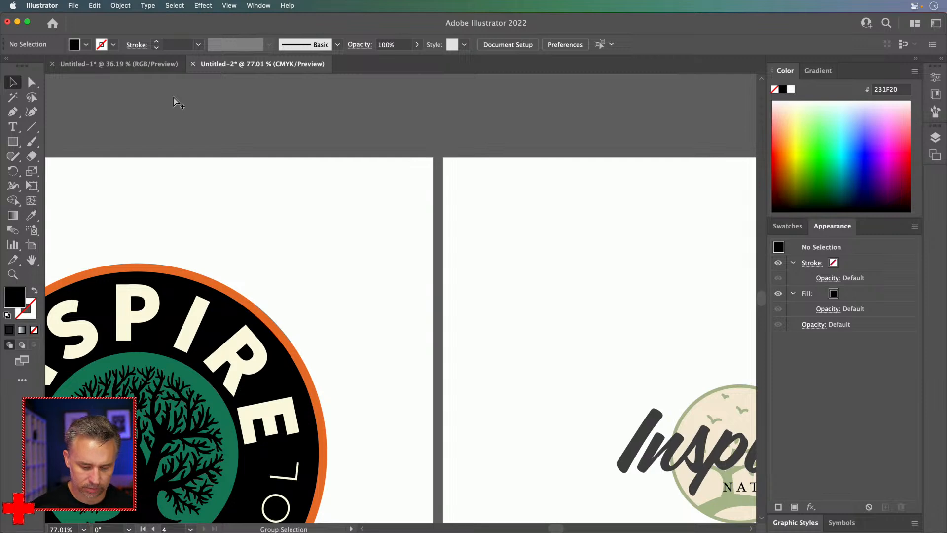
Step: Fit all four logo pages in view and hide the artboards
key("super+alt+0")
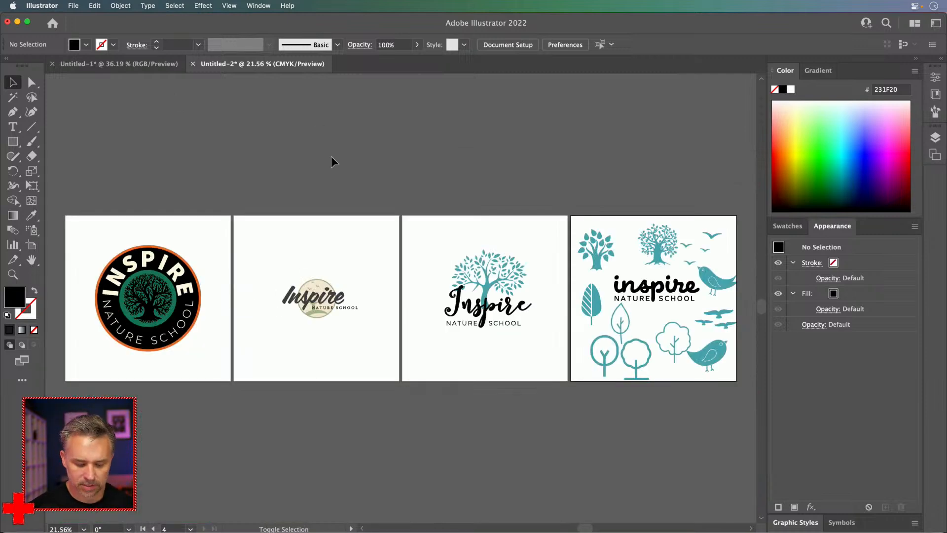
key("shift+super+h")
left_click_drag(416, 227, 224, 212)
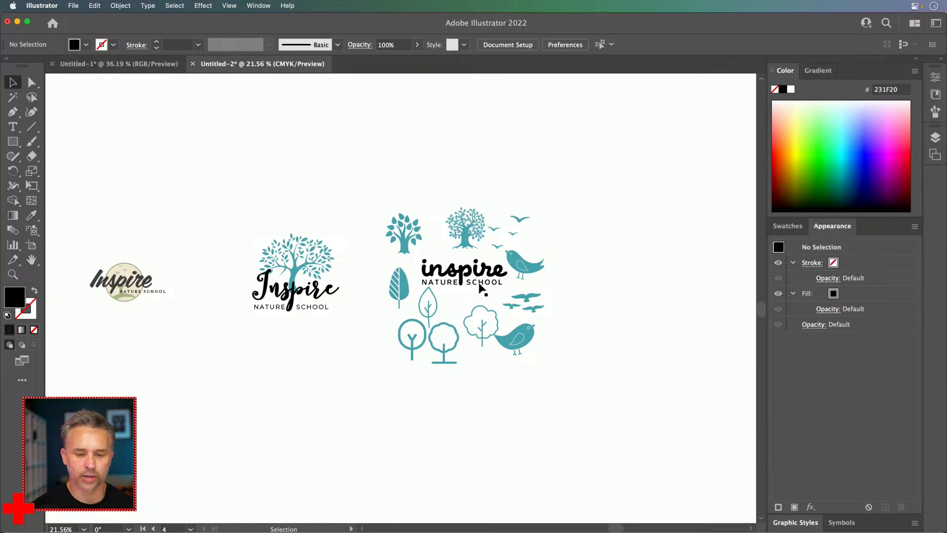
Step: Embed the linked PDF artwork of the fourth logo page with the tree and bird shapes
key("super+equal")
key("super+equal")
left_click_drag(483, 287, 404, 325)
left_click(413, 312)
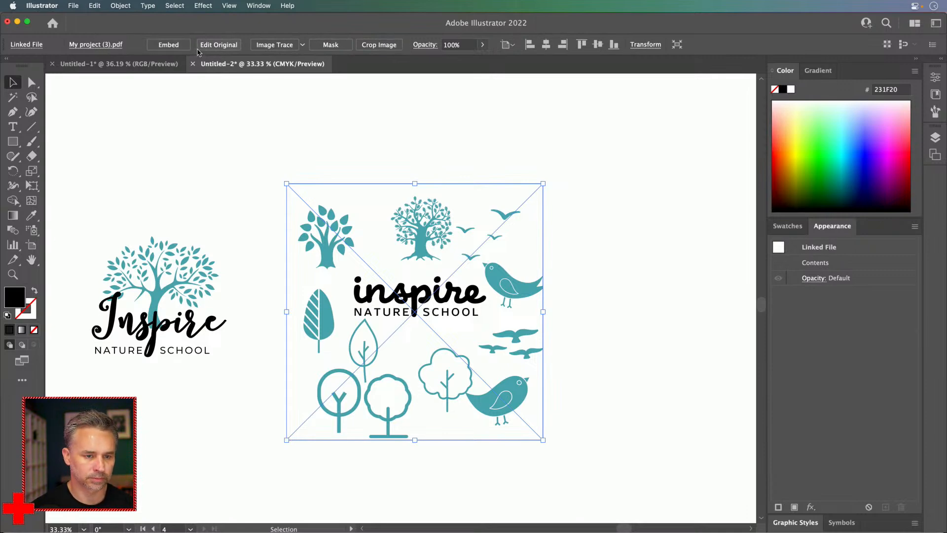
left_click(176, 46)
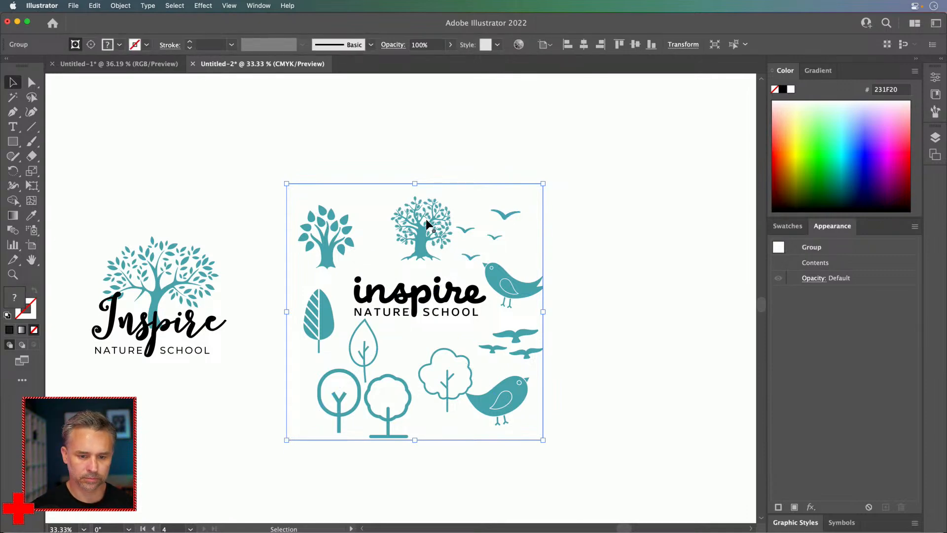
Step: Undo a trial move of the embedded artwork and ungroup it
left_click_drag(465, 207, 514, 172)
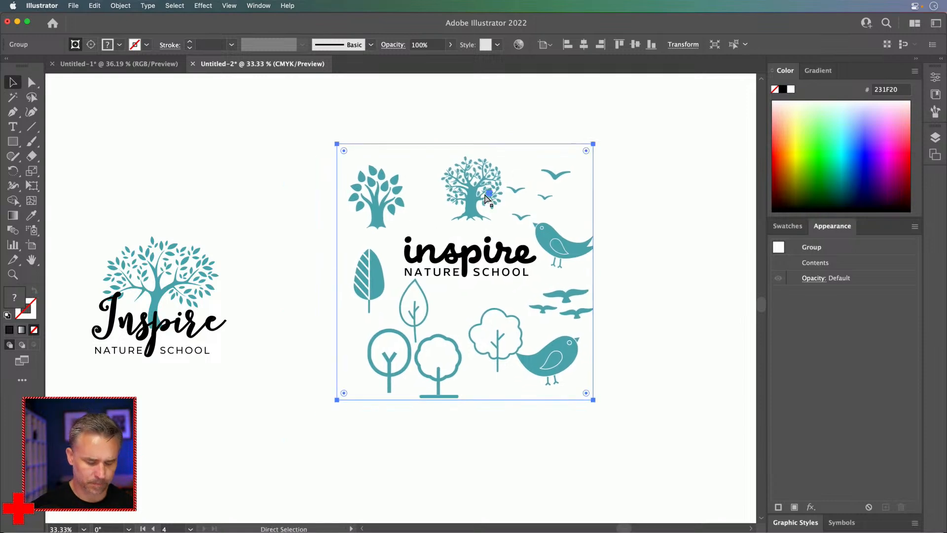
key("super+z")
left_click(261, 160)
left_click(329, 254)
right_click(330, 253)
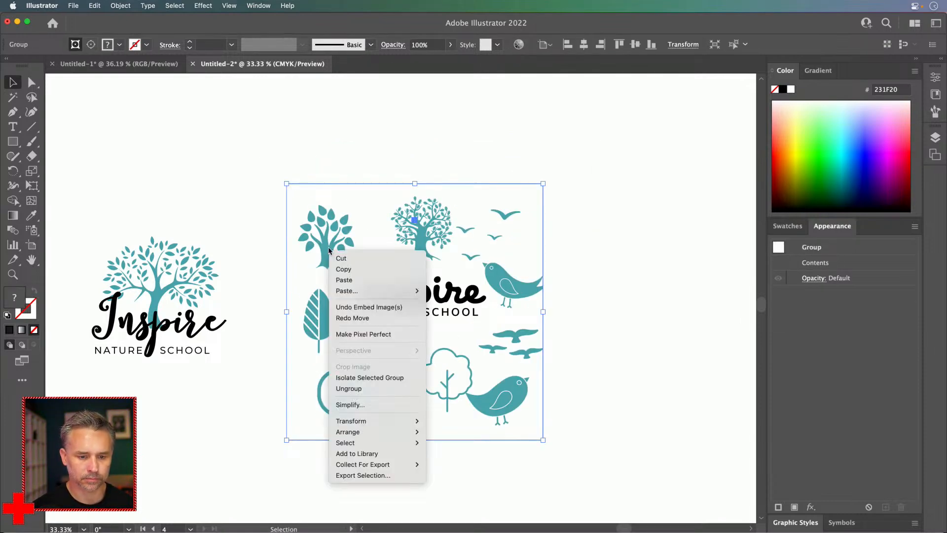
left_click(362, 392)
left_click(340, 154)
Step: Release the fourth logo artwork's clipping mask and delete the leftover white background shape behind it
left_click(327, 257)
right_click(327, 258)
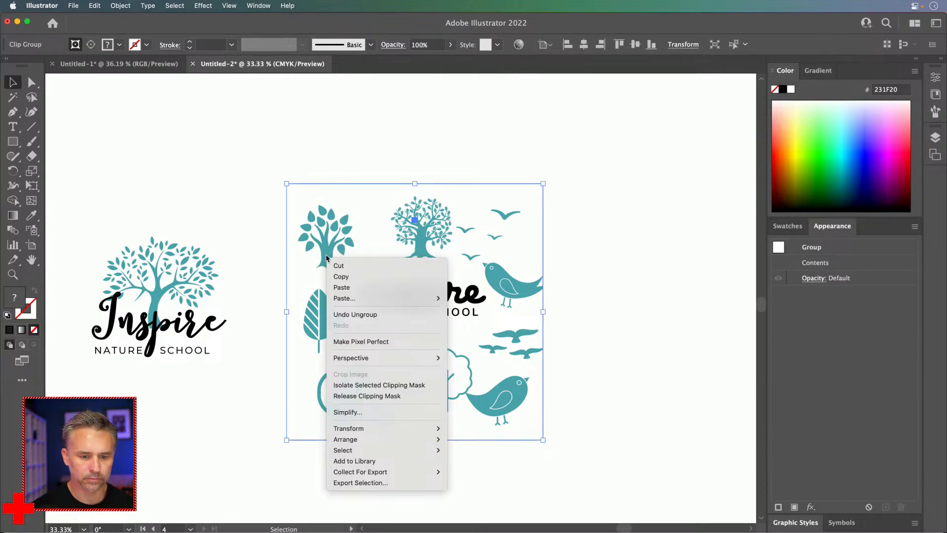
left_click(375, 394)
left_click(303, 108)
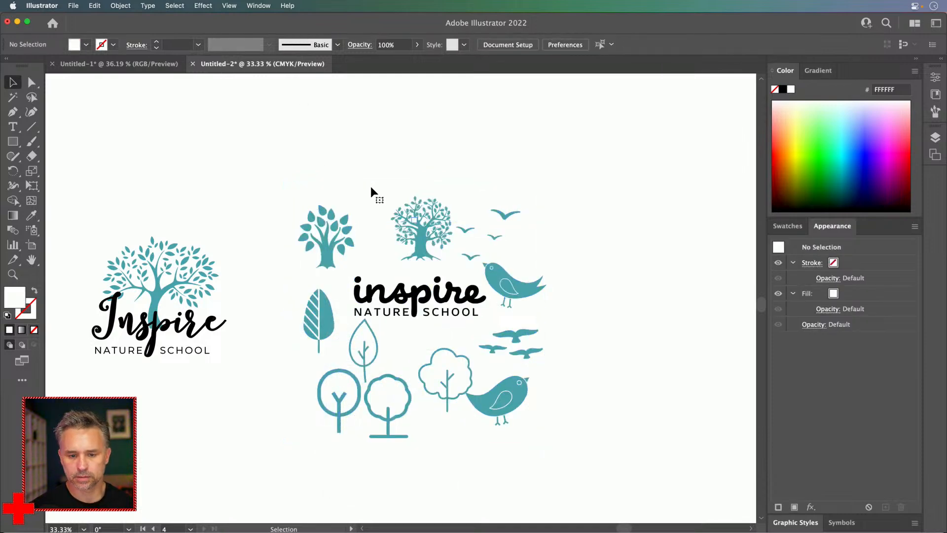
left_click_drag(364, 170, 380, 267)
key("Delete")
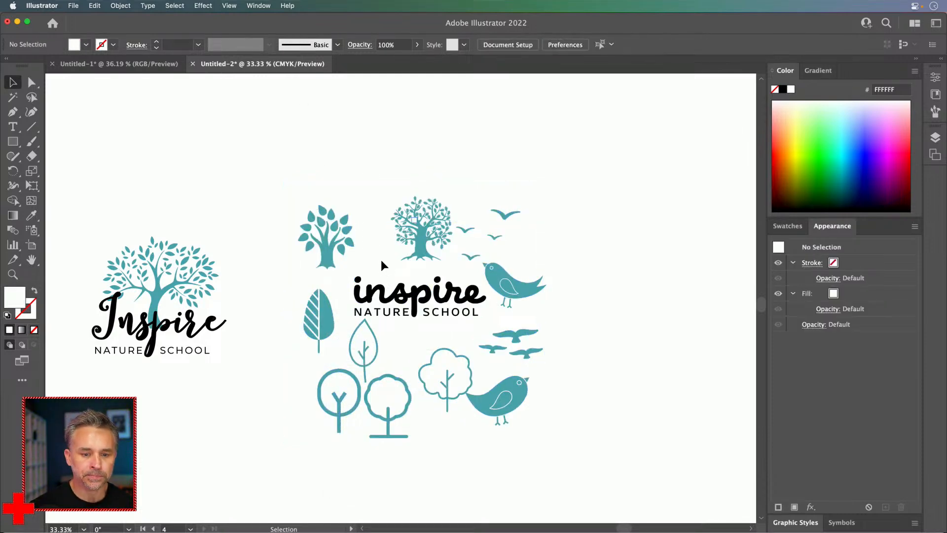
Step: Examine whether the fourth page's tree and lettering select separately, and inspect the linked artwork of the other logo options
left_click(417, 229)
left_click(376, 176)
left_click(424, 311)
left_click(292, 294)
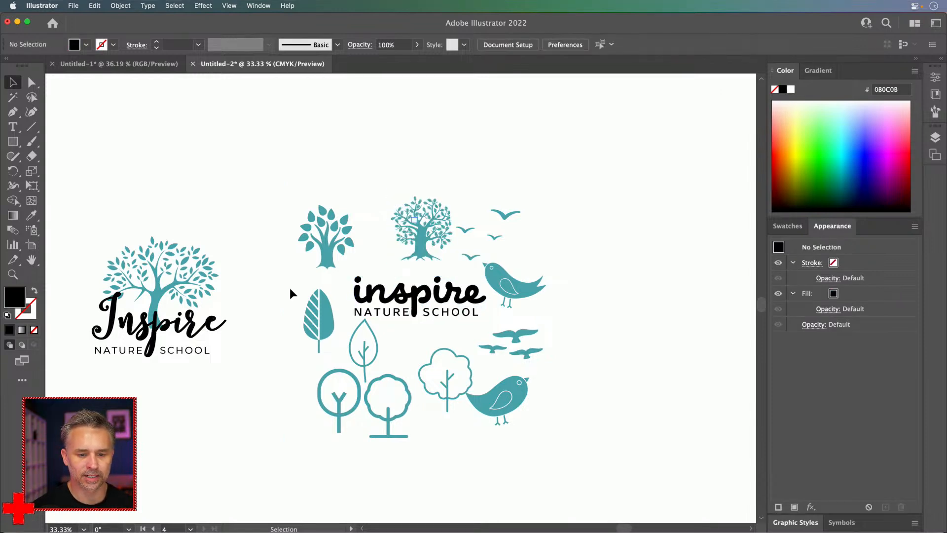
scroll(404, 296, "left", 5)
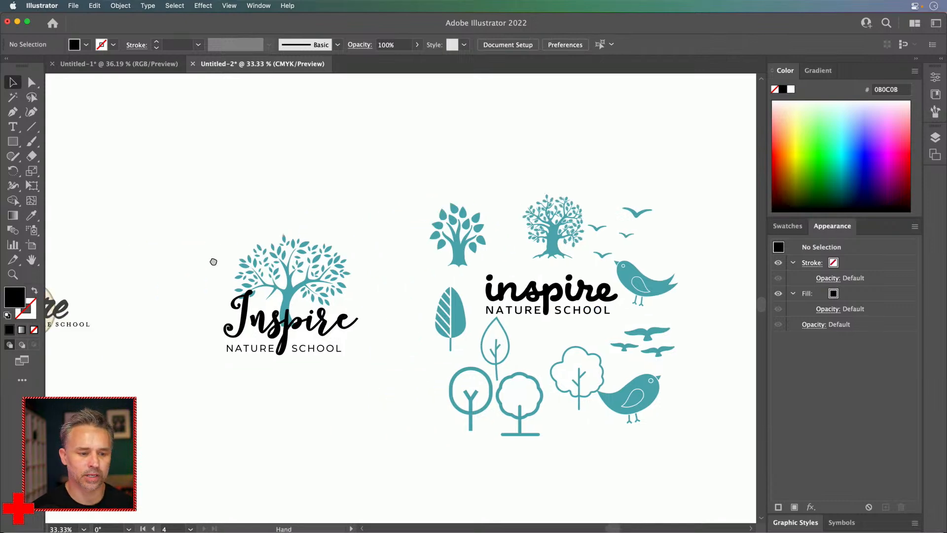
left_click(387, 310)
left_click(136, 234)
left_click_drag(146, 243, 512, 228)
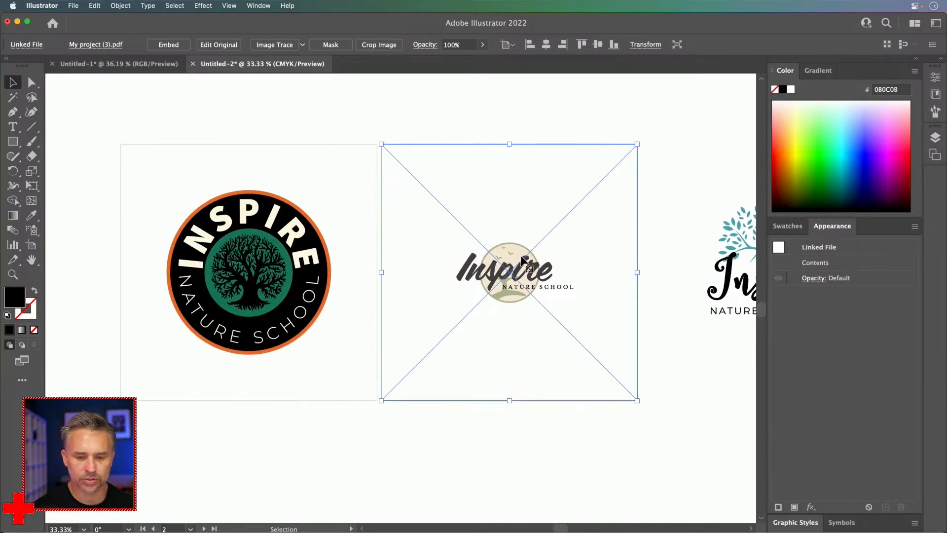
left_click(494, 441)
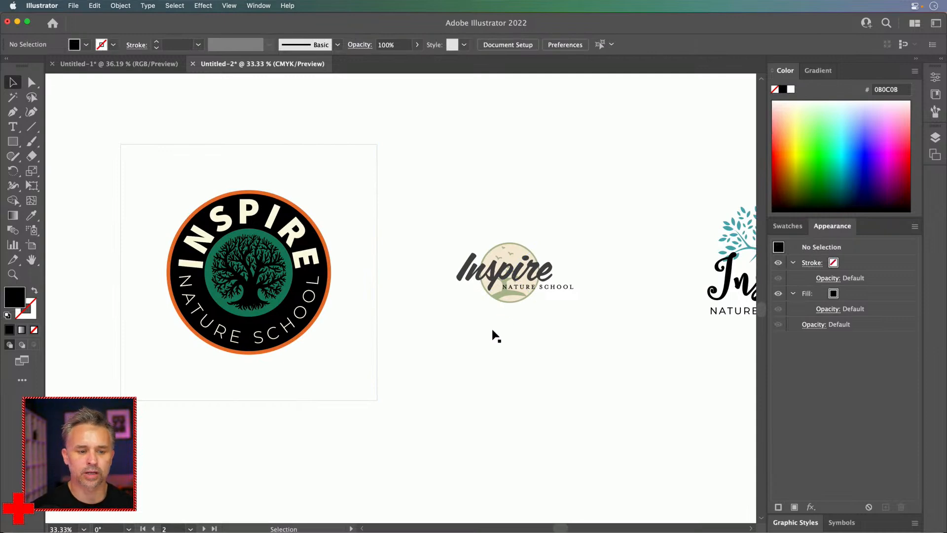
Step: Expand the collapsed panels and regroup Properties, Libraries and Brushes with Swatches and Appearance, leaving Layers with Artboards
left_click_drag(163, 249, 356, 267)
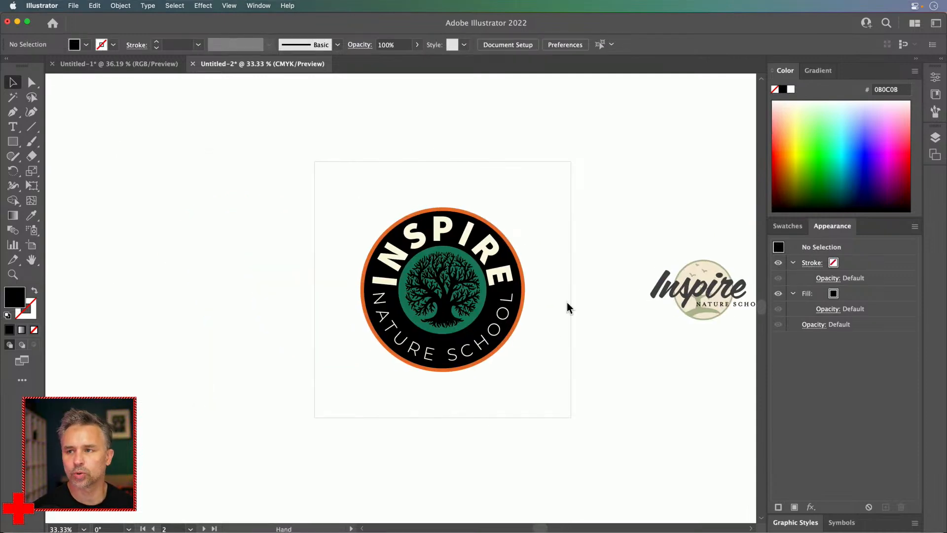
left_click_drag(562, 304, 127, 298)
left_click_drag(446, 295, 23, 307)
left_click_drag(316, 307, 273, 305)
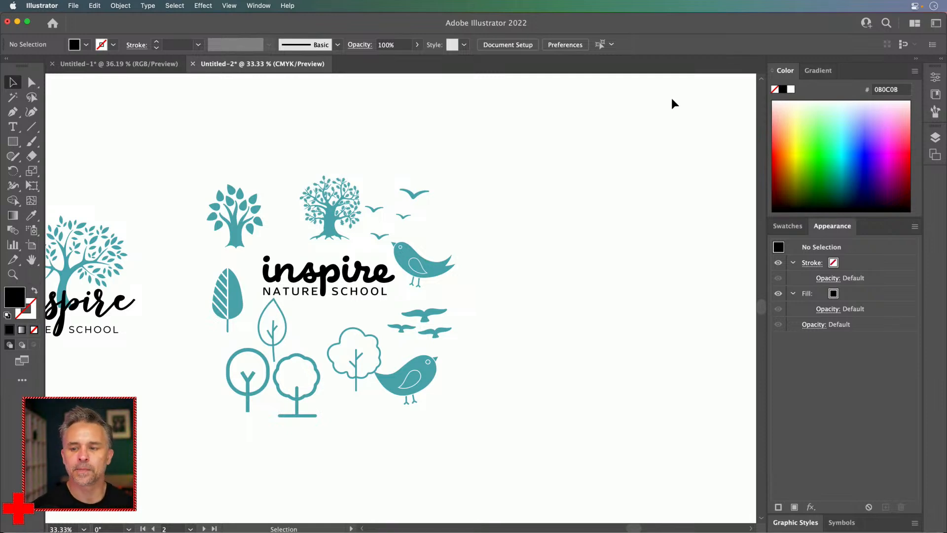
left_click(941, 60)
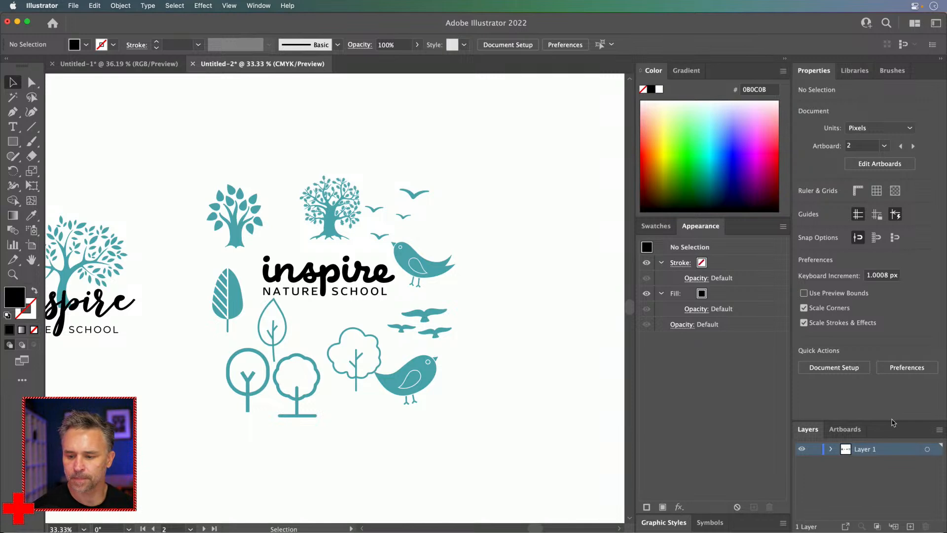
mouse_move(920, 71)
left_mouse_down()
mouse_move(755, 71)
mouse_move(753, 243)
mouse_move(758, 228)
left_mouse_up()
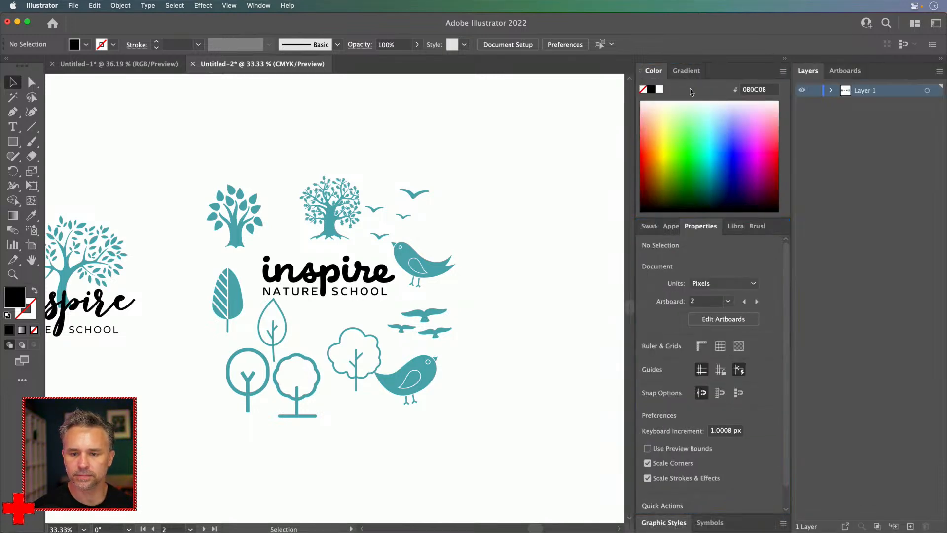
Step: Move the fourth logo's lettering, tree and bird shapes onto a new layer and hide Layer 1
left_click(831, 91)
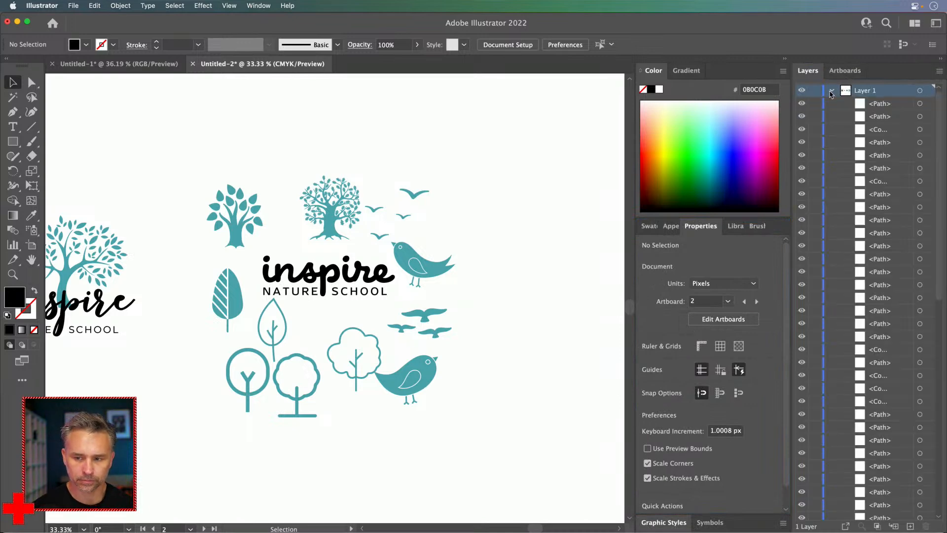
key("super+a")
key("a")
left_click(832, 91)
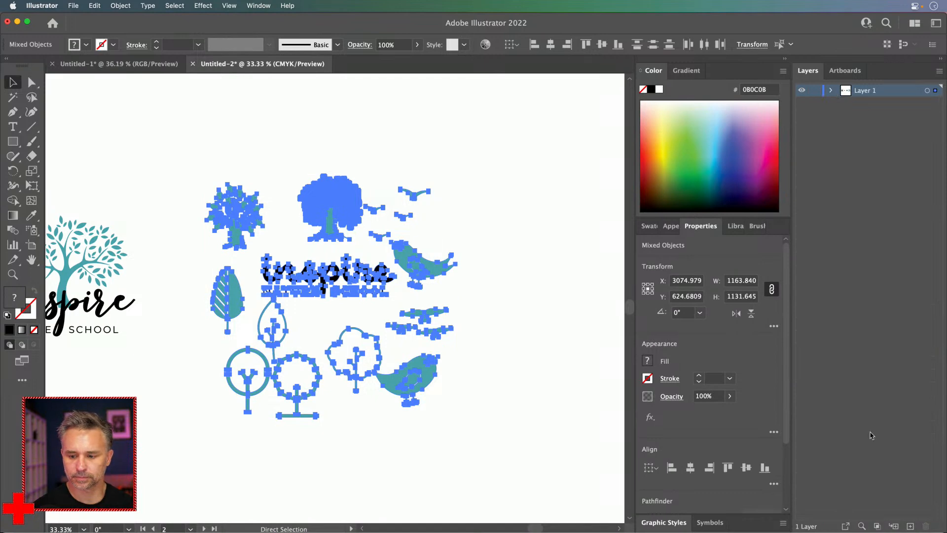
left_click(910, 524)
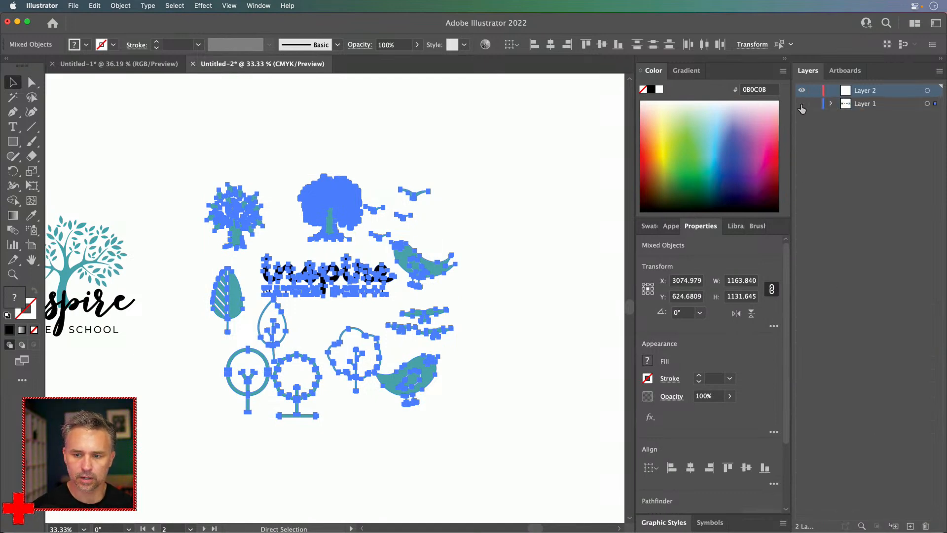
left_click(801, 104)
key("super+f")
key("super+equal")
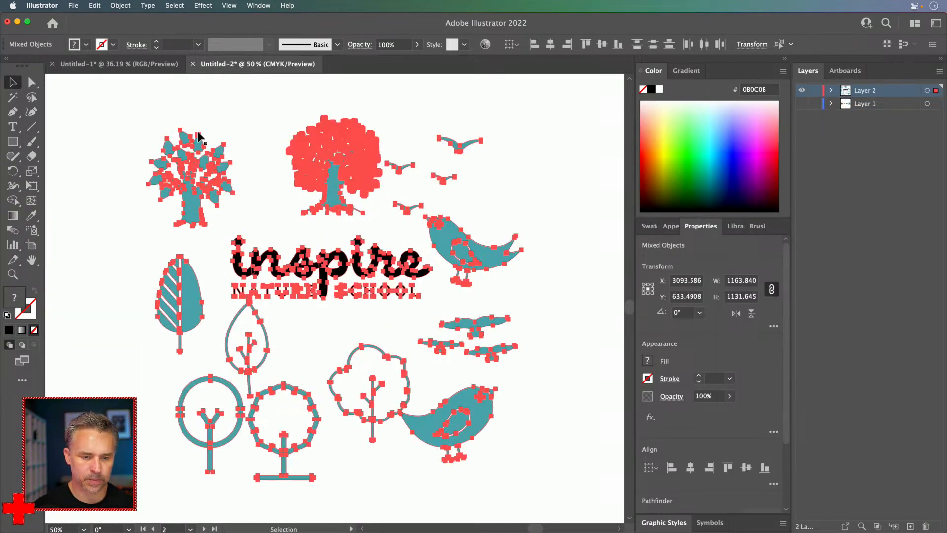
left_click_drag(320, 168, 391, 175)
left_click(189, 229)
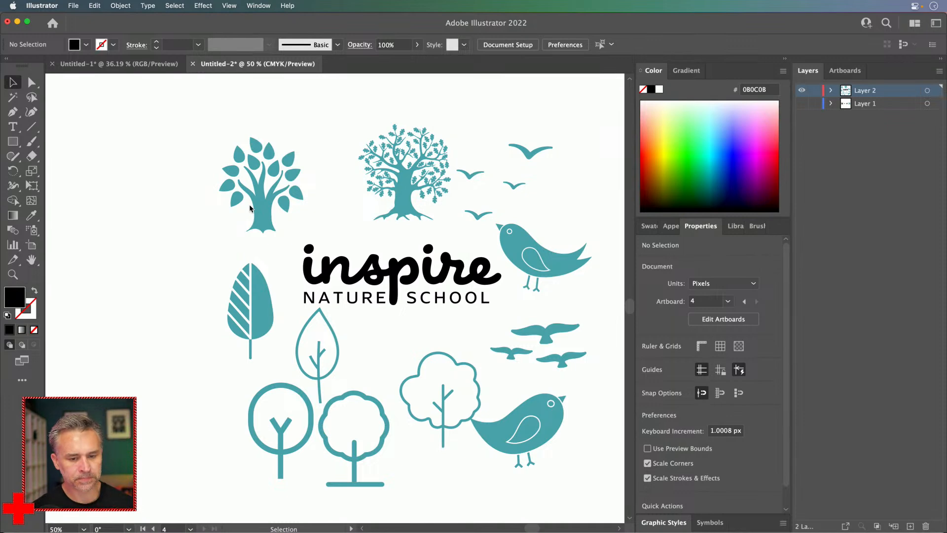
Step: Move the Inspire Nature School lettering onto its own new layer and name that layer "test"
left_click(402, 200)
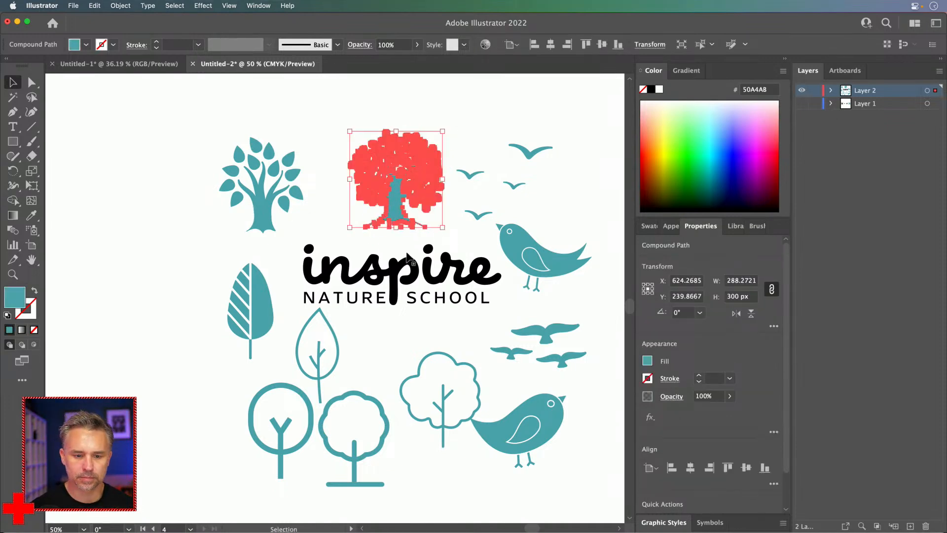
left_click(395, 277)
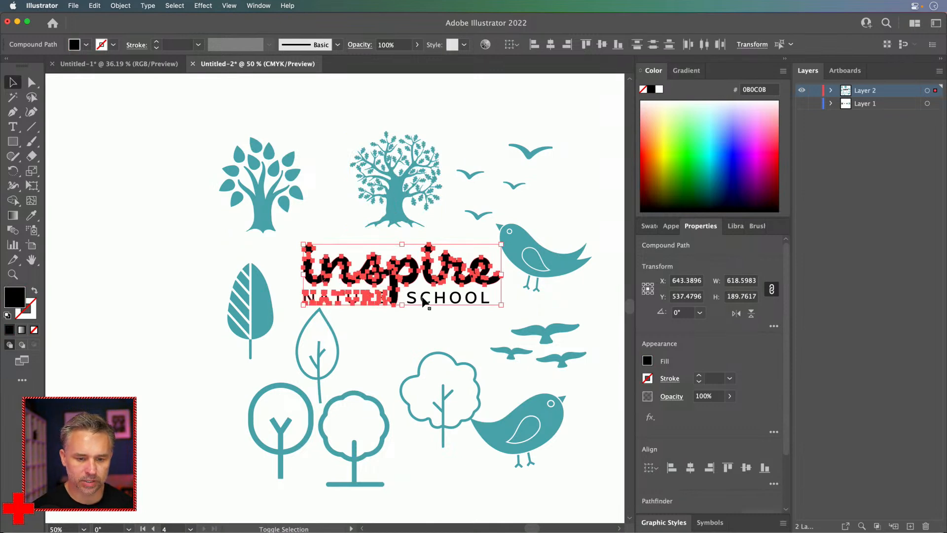
key("Delete")
left_click(910, 525)
key("super+f")
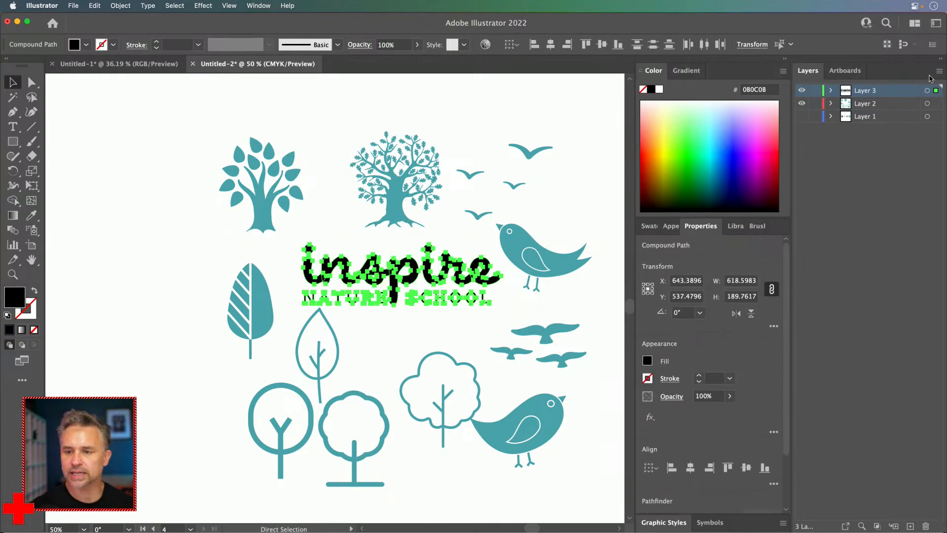
double_click(864, 90)
type("test")
key("Return")
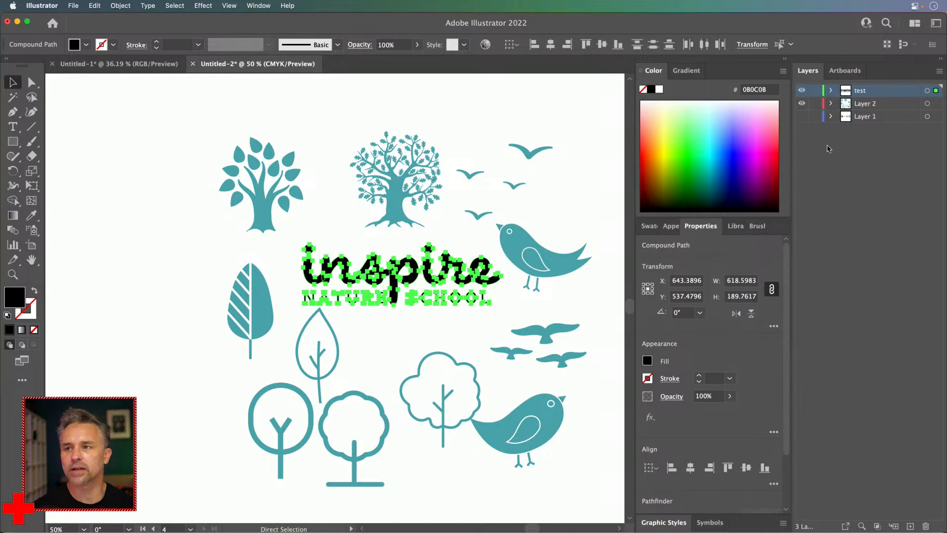
left_click(150, 252)
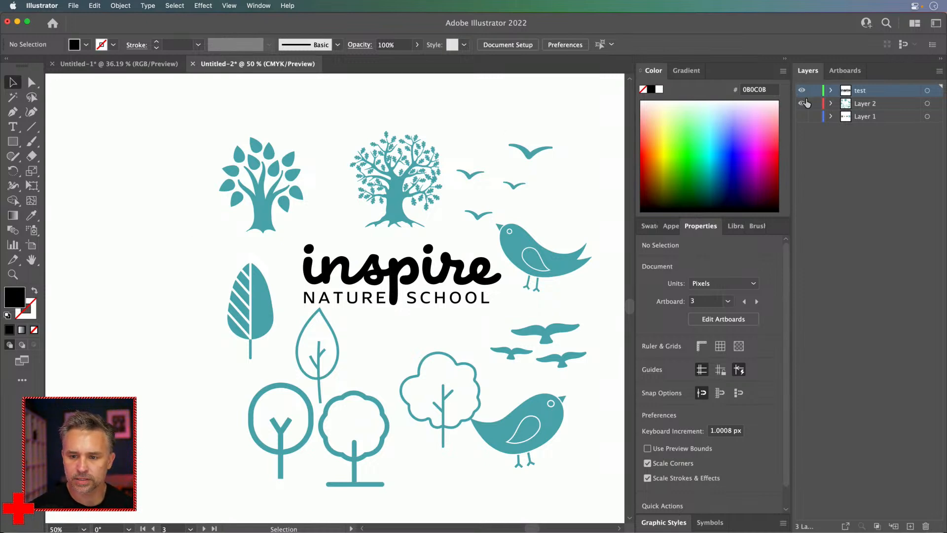
Step: Hide Layer 2 to view the lettering alone and examine how the word inspire selects
left_click(801, 104)
left_click(801, 104)
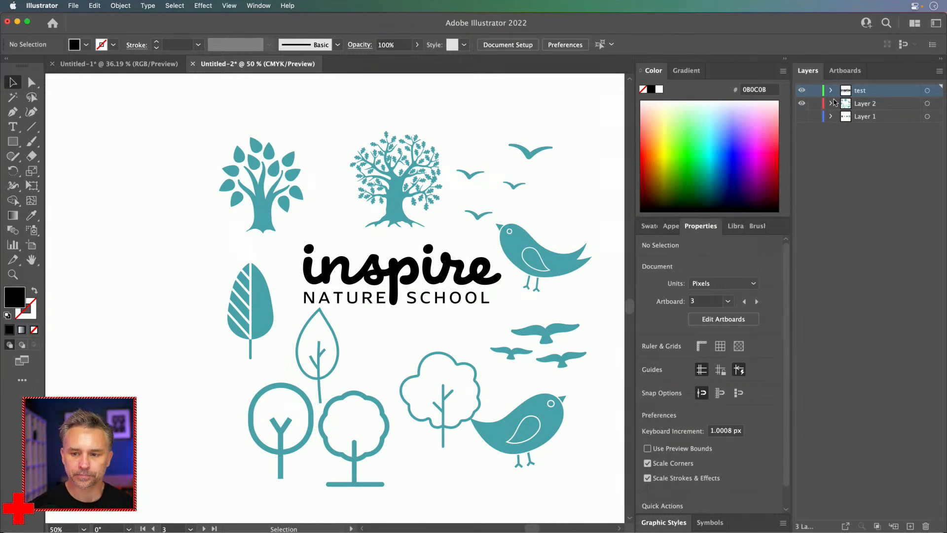
left_click(801, 104)
left_click(802, 92)
left_click_drag(276, 166, 259, 179)
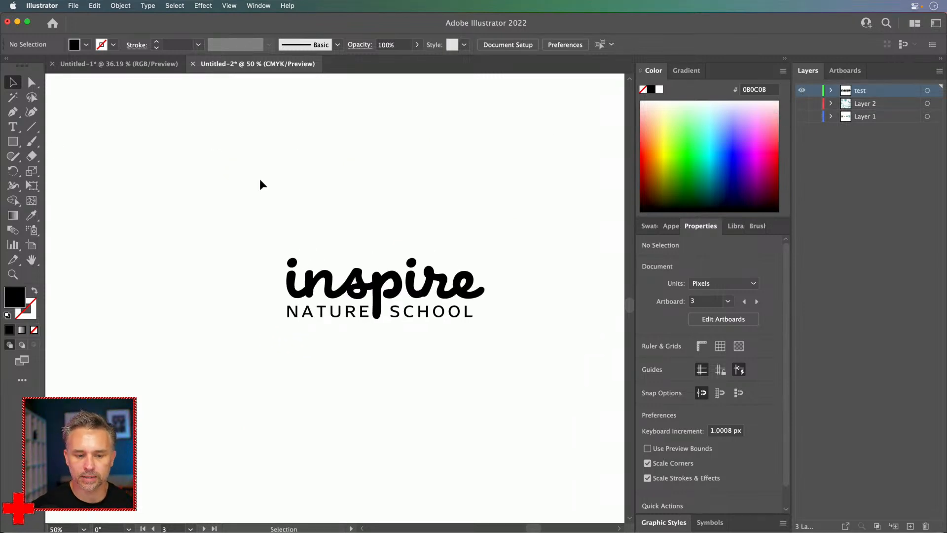
left_click(381, 287)
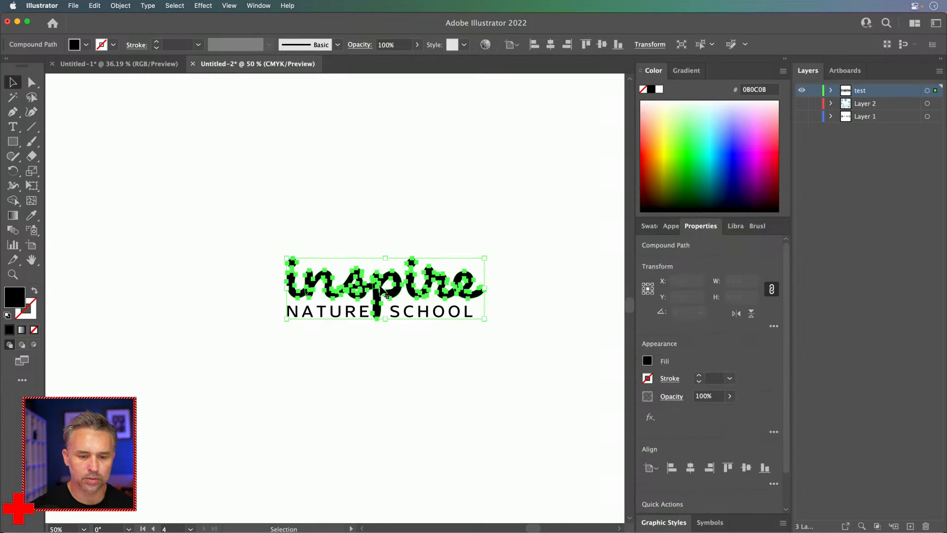
left_click(315, 194)
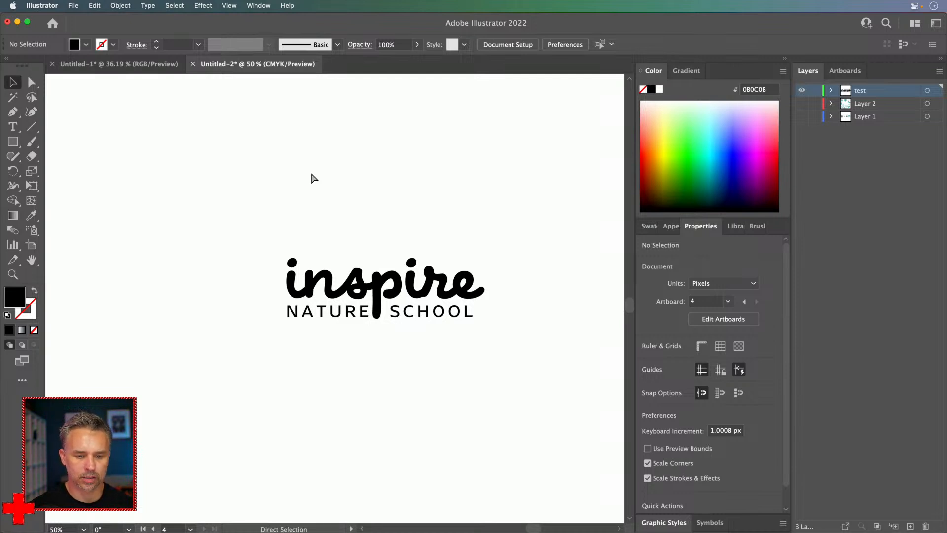
key("super+equal")
left_click_drag(389, 292, 393, 299)
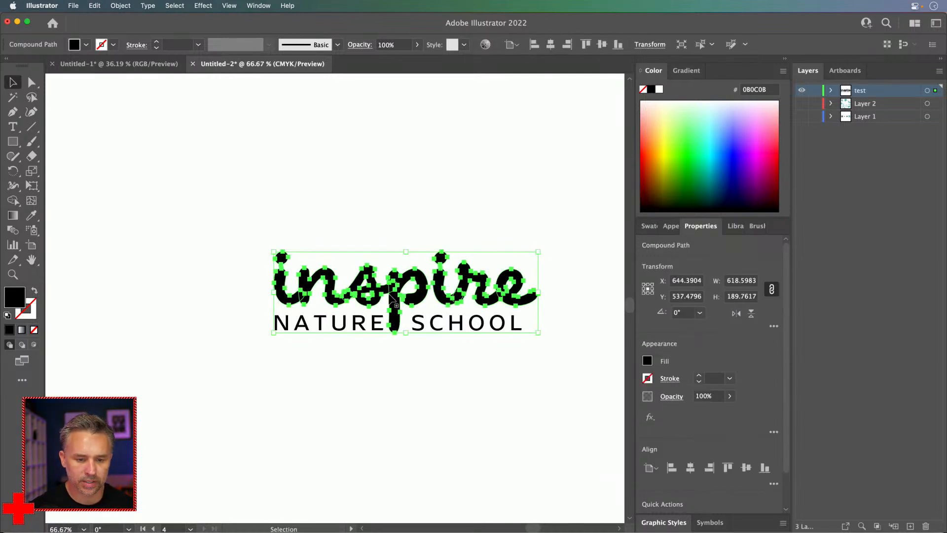
left_click(362, 212)
left_click_drag(355, 205, 331, 174)
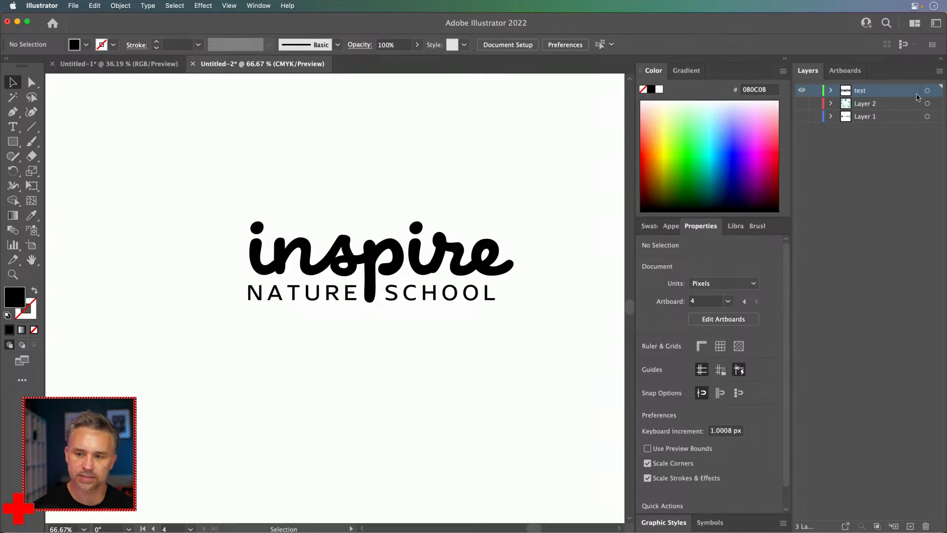
Step: View Layer 2's trees and birds without the lettering, and restore the visibility of both layers
left_click(802, 104)
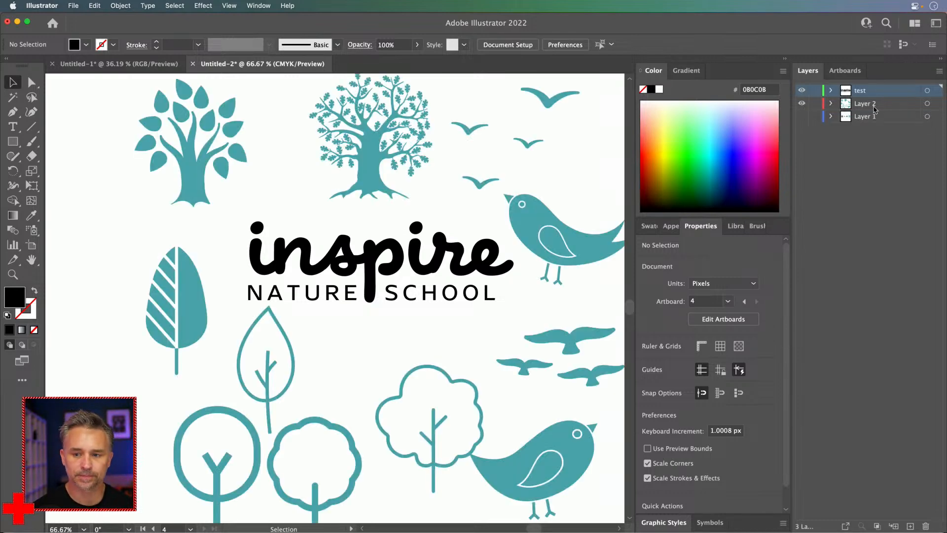
left_click(803, 90)
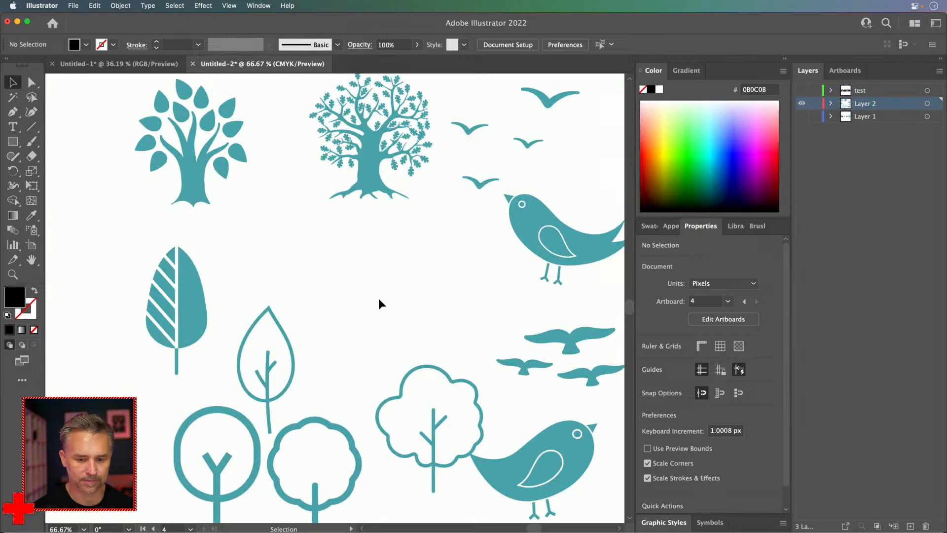
left_click_drag(434, 300, 417, 274)
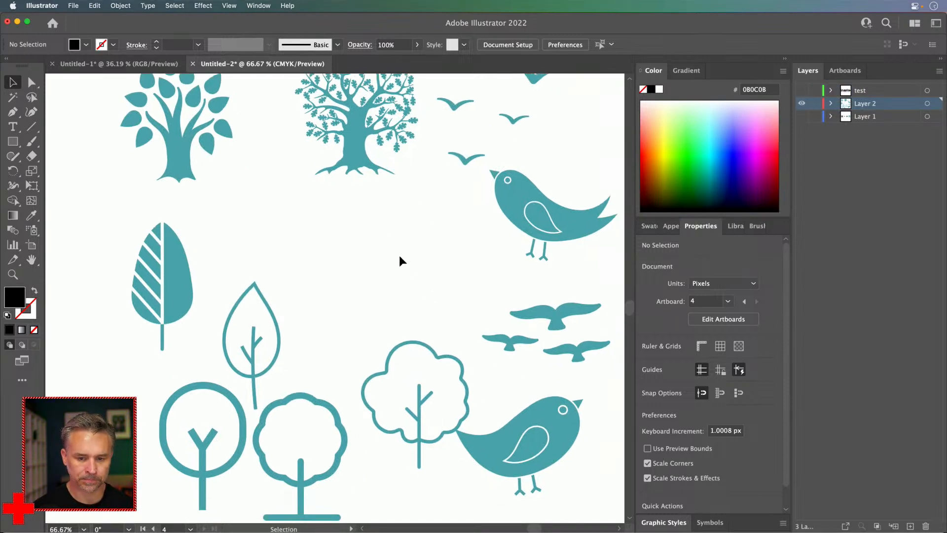
left_click(533, 316)
key("super+minus")
key("super+minus")
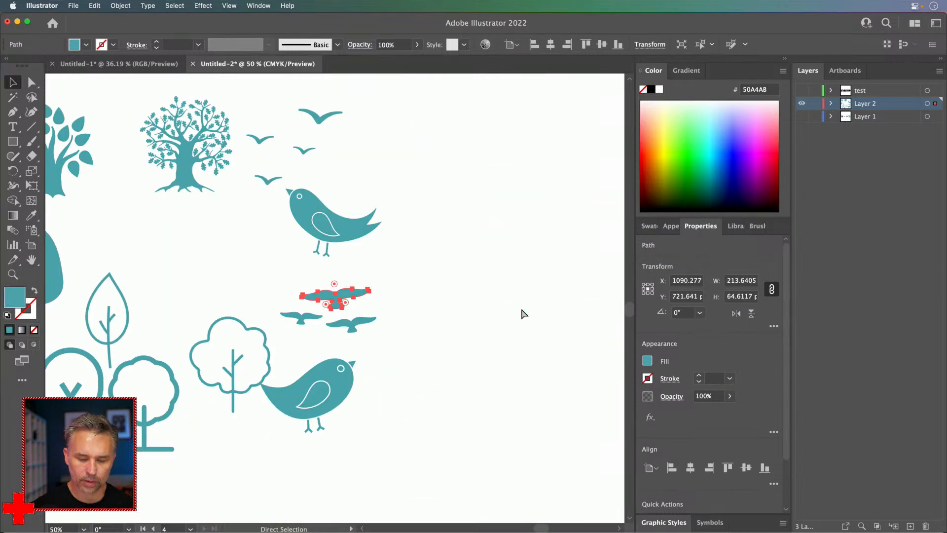
scroll(522, 309, "left", 5)
scroll(521, 310, "up", 2)
left_click(802, 90)
Step: Move the oak tree up above the lettering and the large-leaf tree out to the lettering's upper left
left_click(190, 212)
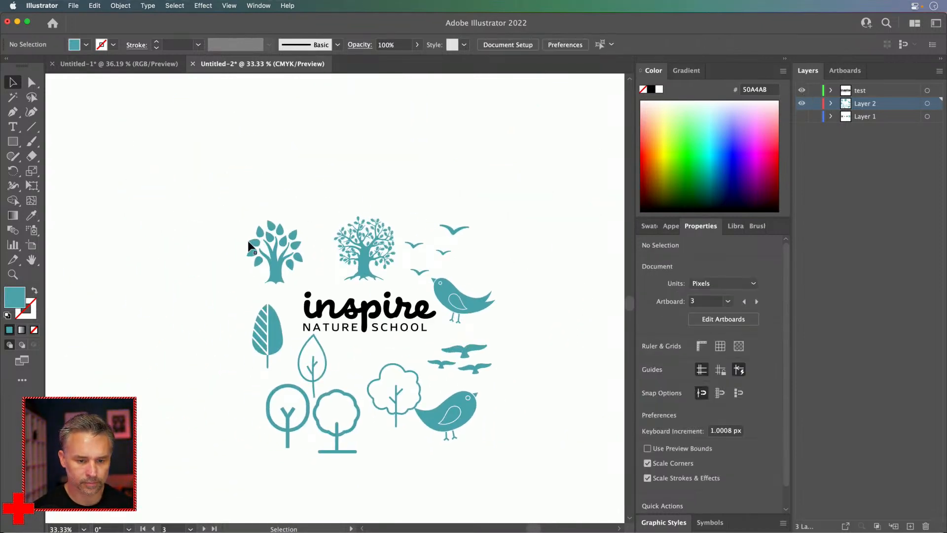
left_click(365, 246)
left_click_drag(364, 260, 354, 182)
left_click_drag(268, 265, 363, 296)
key("super+z")
key("a")
left_click_drag(217, 212, 233, 236)
key("v")
left_click(199, 206)
left_click(206, 315)
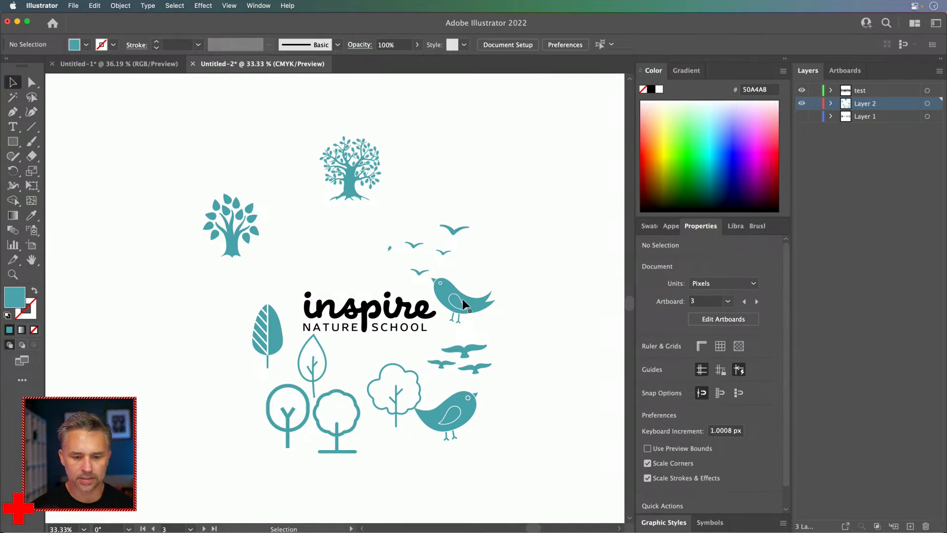
Step: Group the lower bird and place a copy of it just above the word inspire
left_click(442, 419)
left_click_drag(484, 447, 475, 391)
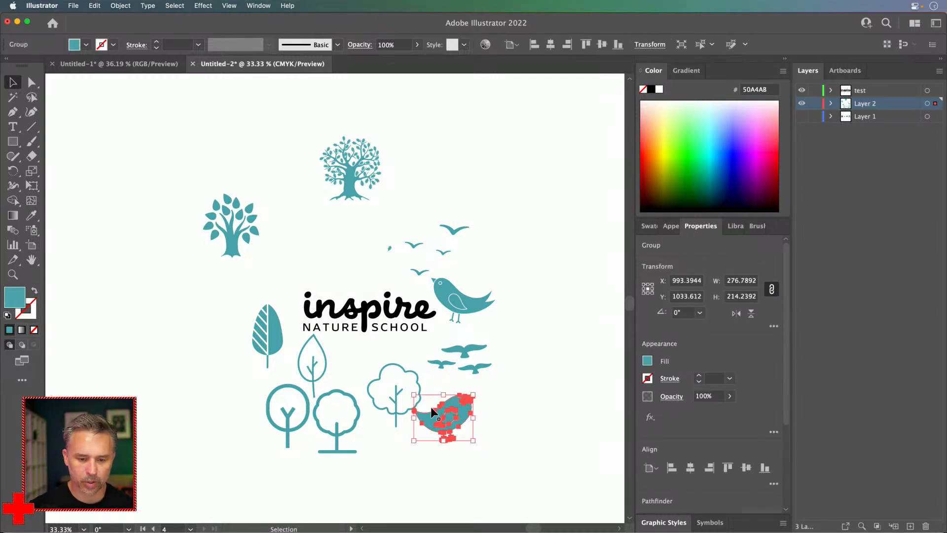
left_click_drag(427, 412, 339, 268)
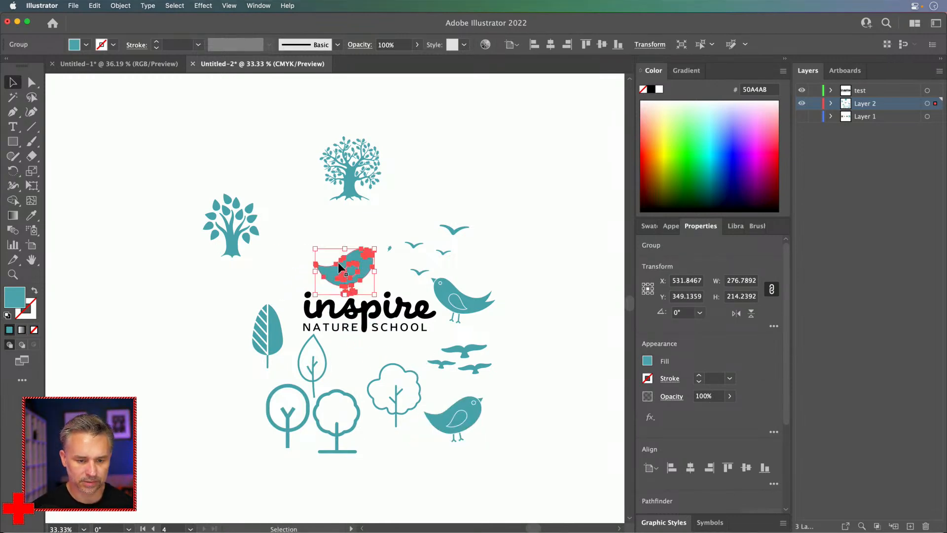
Step: Scale the copied bird down to about 154 px wide and perch it on the letter s of inspire
key("super+equal")
left_click_drag(279, 251, 339, 330)
left_click(310, 242)
left_click(297, 259)
scroll(297, 259, "down", 5)
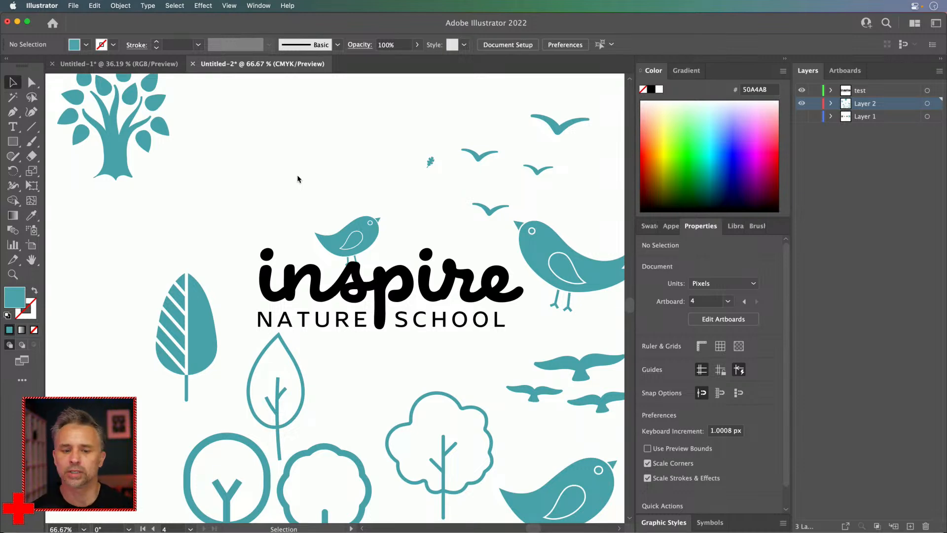
left_click(343, 241)
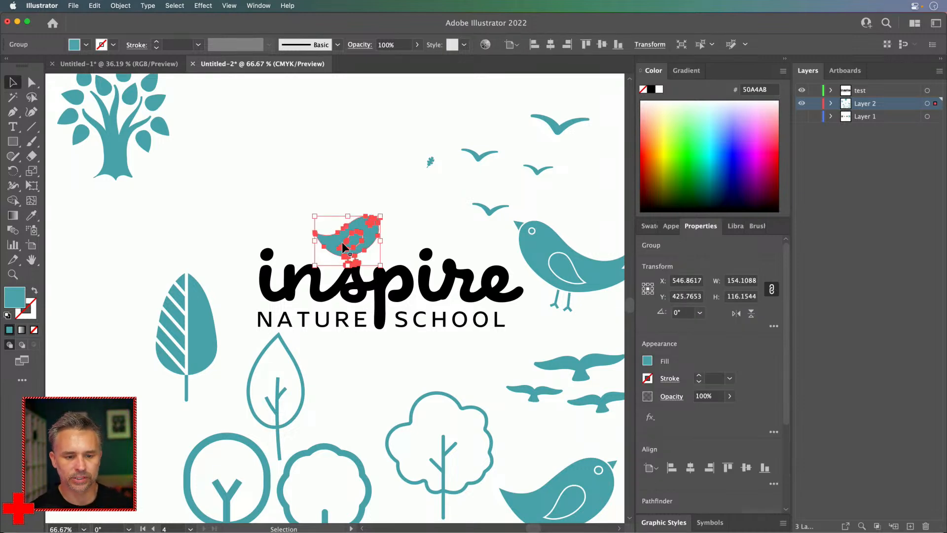
left_click(311, 195)
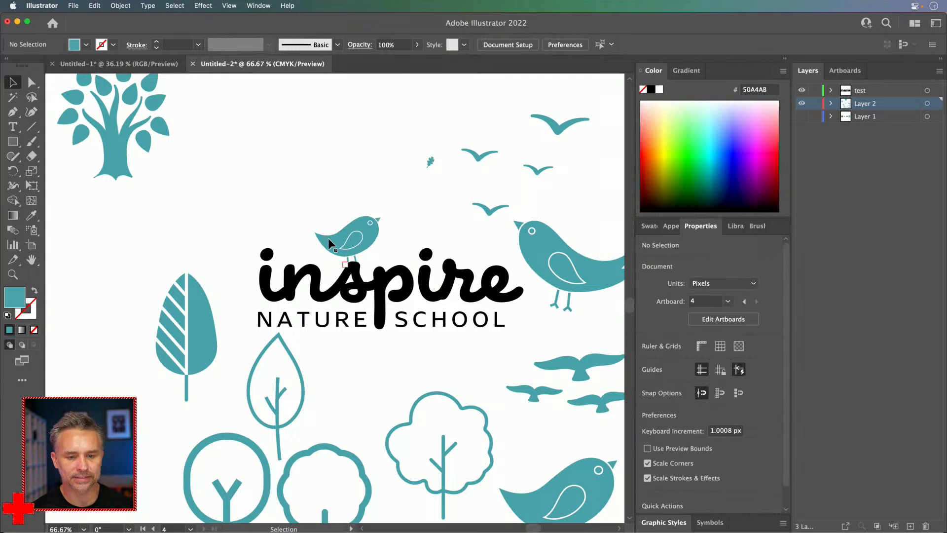
left_click_drag(305, 201, 184, 154)
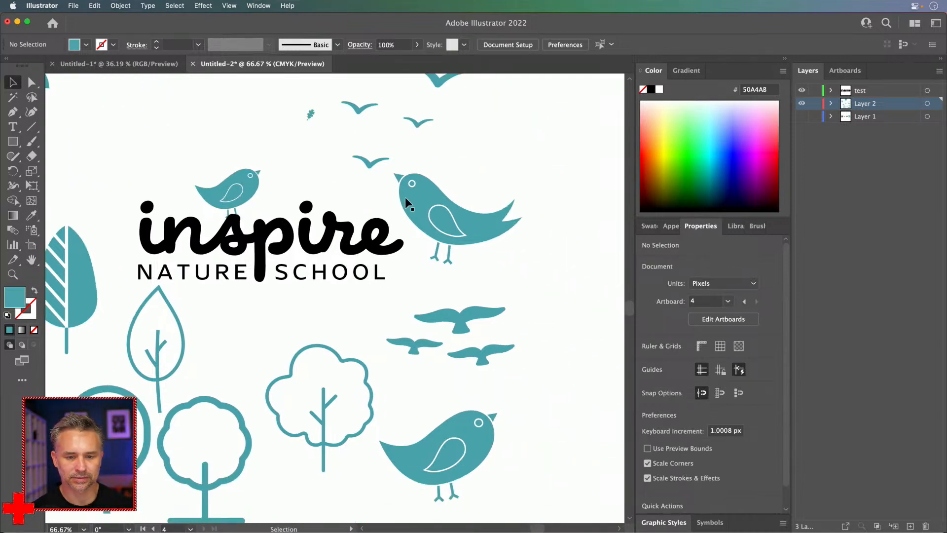
left_click(408, 205)
left_click_drag(572, 161, 430, 269)
left_click(382, 174)
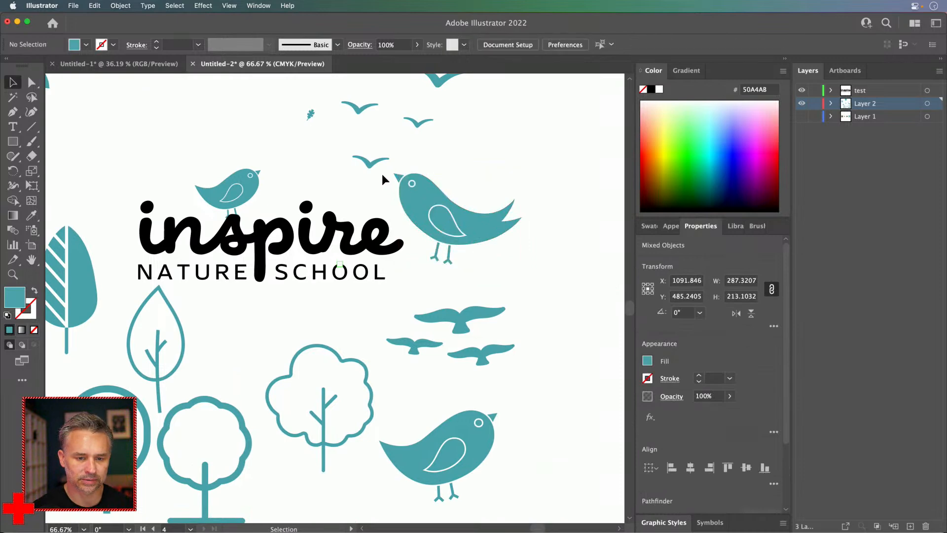
left_click(460, 198)
key("super+z")
left_click_drag(529, 272, 456, 188)
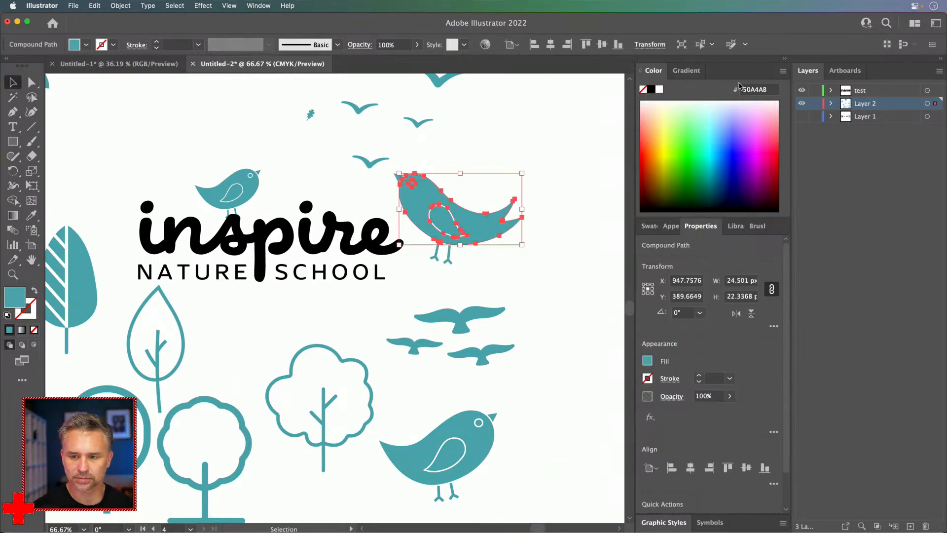
Step: Lock the test layer holding the lettering and group the parts of the upper bird
left_click(815, 91)
left_click_drag(543, 171, 390, 274)
key("a")
key("super+g")
Step: Delete the stray tiny oak leaf floating above the inspire lettering
left_click_drag(214, 142, 304, 237)
left_click(401, 208)
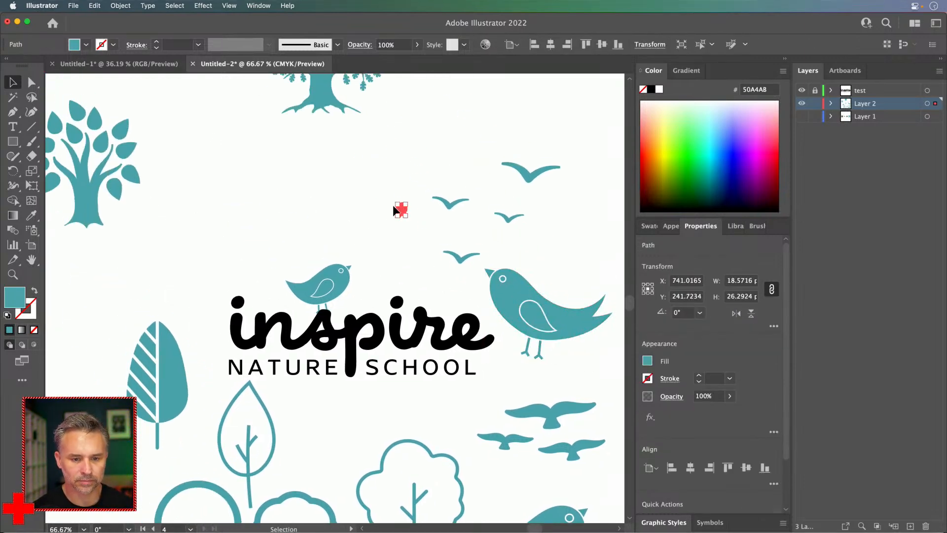
scroll(354, 266, "up", 5)
left_click_drag(429, 308, 171, 259)
left_click(404, 301)
left_click(232, 331)
left_click_drag(232, 325, 195, 113)
left_click(214, 268)
key("space")
left_click_drag(281, 316, 244, 220)
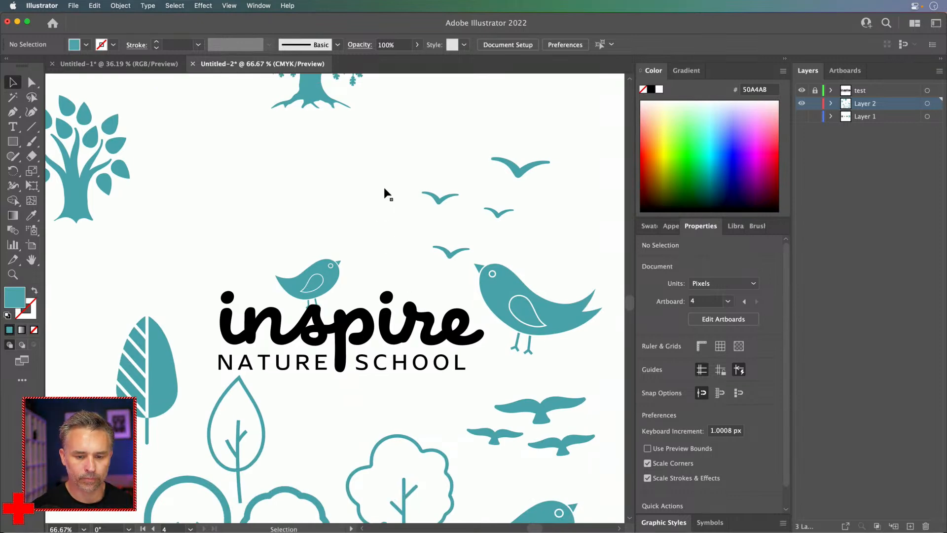
Step: Move the grouped upper bird down to sit facing the lower bird on its right side
left_click_drag(447, 197, 448, 198)
left_click(381, 164)
left_click_drag(487, 289, 196, 320)
key("space")
left_click_drag(176, 232, 589, 412)
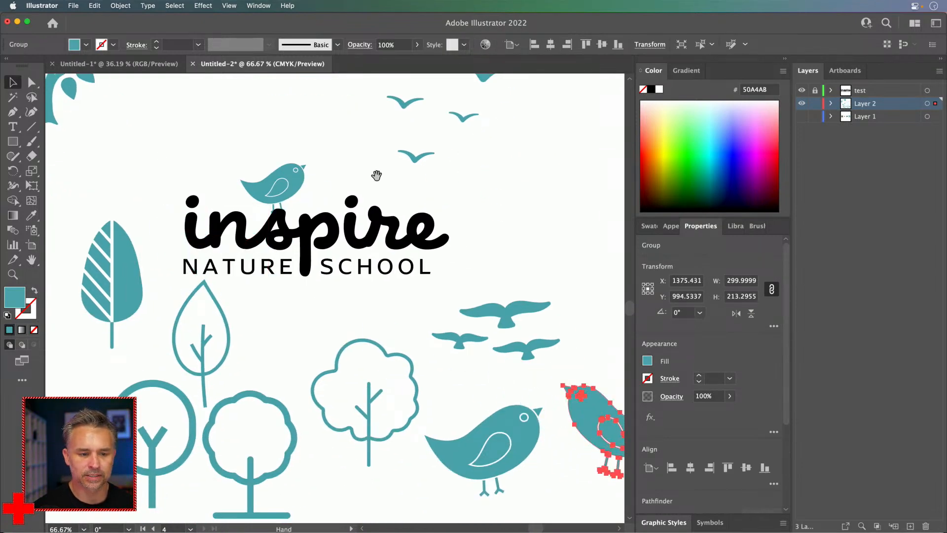
Step: Shift the four small V-shaped flying birds left so they sit above the second half of the inspire lettering
scroll(415, 197, "up", 5)
left_click_drag(413, 151, 582, 274)
left_click_drag(556, 170, 453, 178)
Step: Scale the perched bird down to about 106 px wide and perch it on the letter n of inspire
left_click(327, 287)
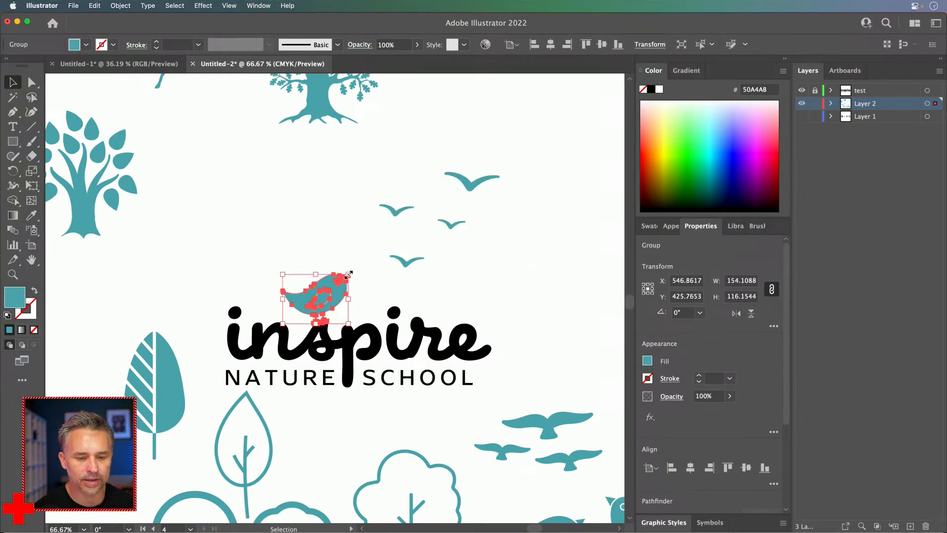
left_click_drag(348, 274, 273, 303)
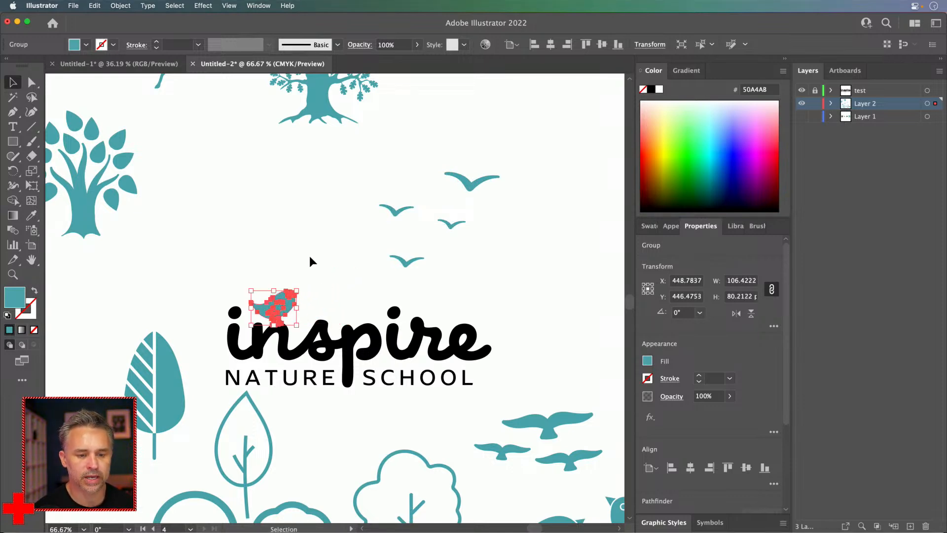
left_click(331, 180)
left_click_drag(264, 264, 320, 164)
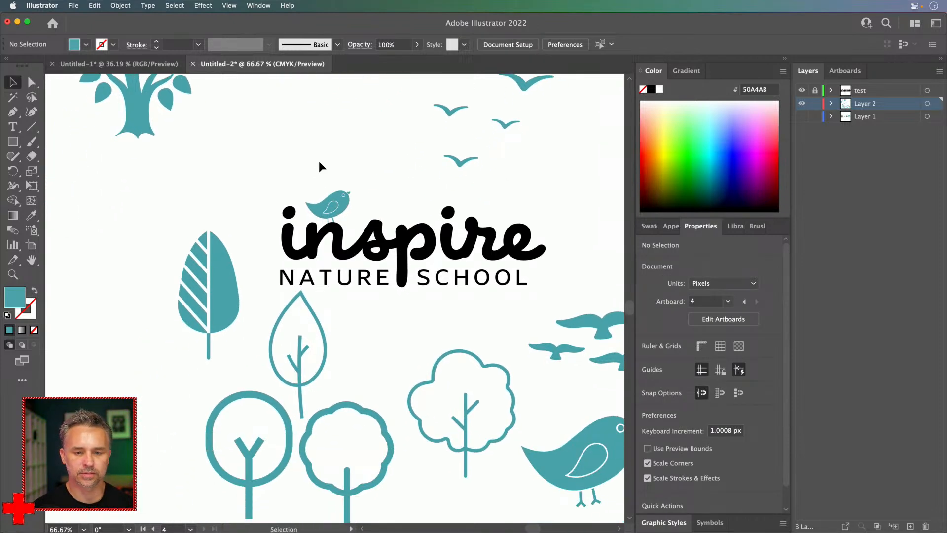
key("super+minus")
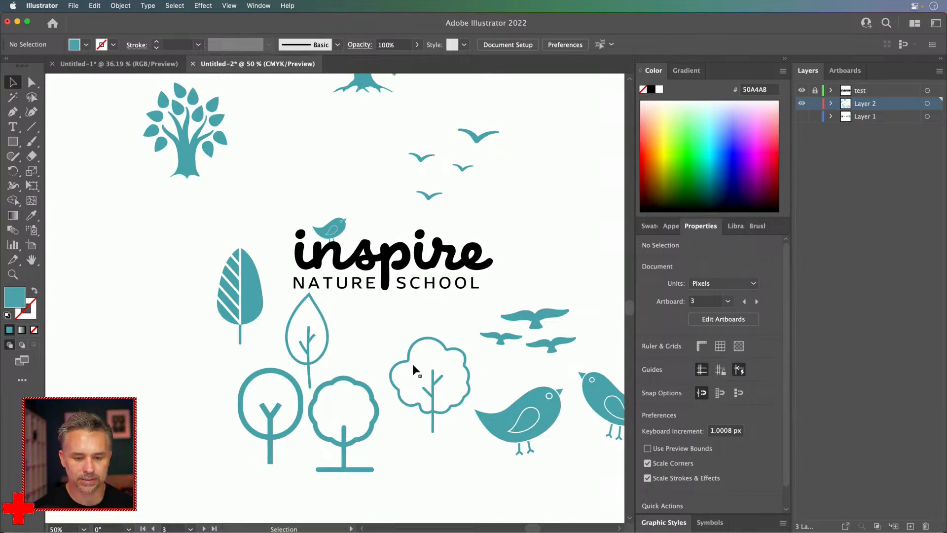
Step: Unlock the test layer, lock Layer 2 and group the whole inspire NATURE SCHOOL lettering
left_click(814, 90)
left_click_drag(284, 249, 67, 261)
left_click_drag(246, 309, 148, 260)
left_click(166, 208)
mouse_move(215, 298)
left_mouse_down()
mouse_move(103, 227)
mouse_move(226, 298)
left_mouse_up()
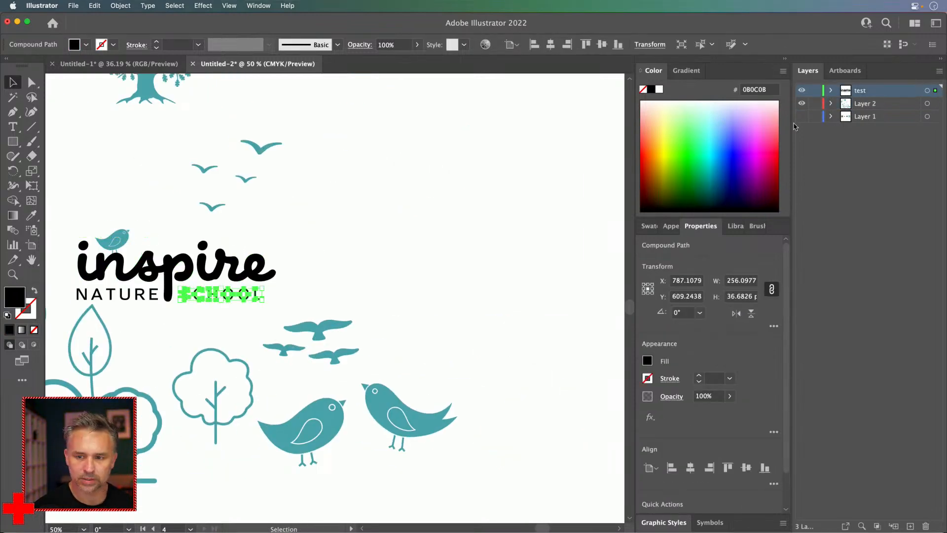
left_click_drag(281, 238, 64, 297)
key("super+g")
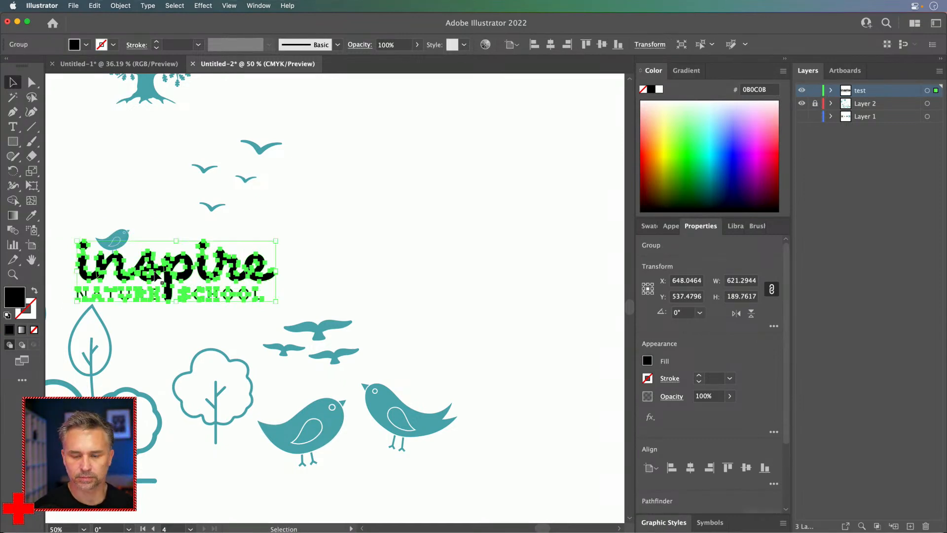
Step: Place a copy of the grouped lettering about 1128 px to the right of the original, level with it, and unlock Layer 2
left_click_drag(172, 274, 532, 273)
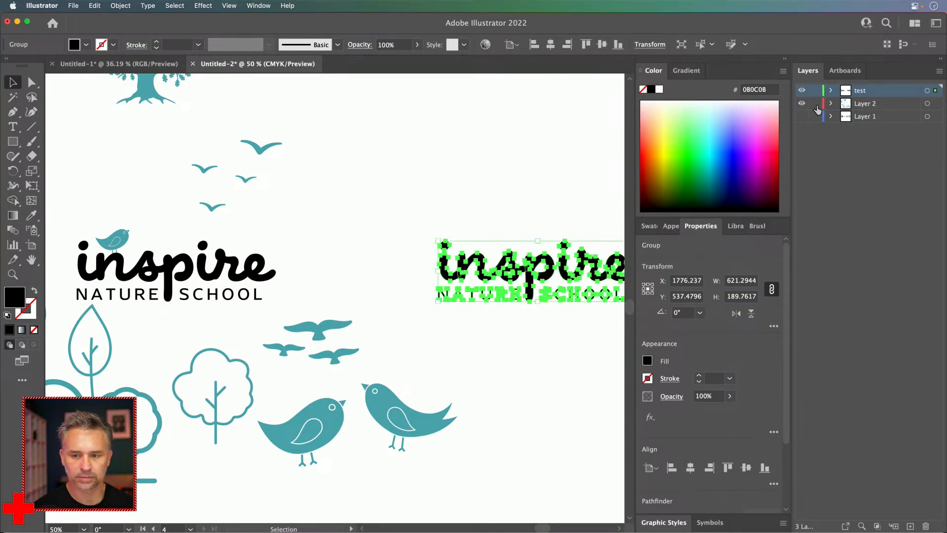
left_click(362, 251)
left_click_drag(356, 240, 333, 244)
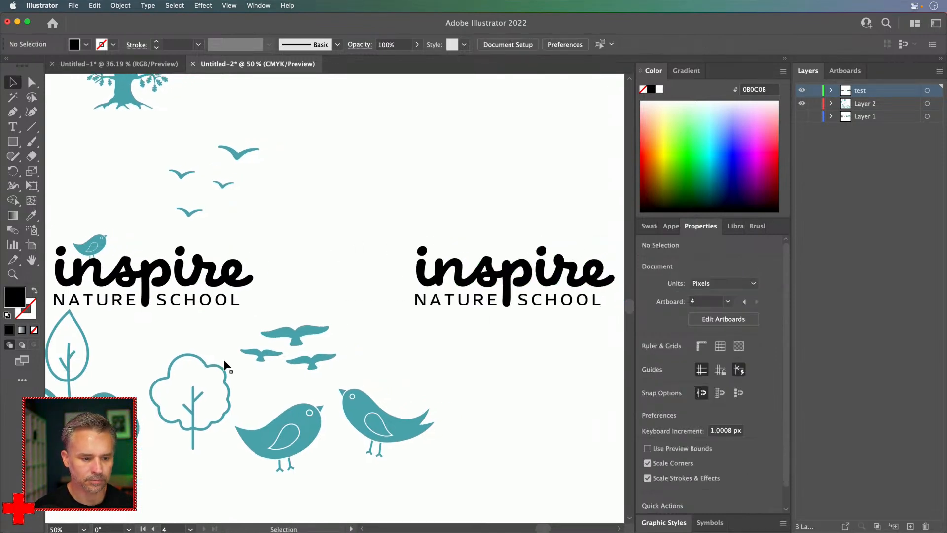
left_click(137, 426)
left_click_drag(104, 467, 493, 218)
key("super+z")
Step: Shift the scalloped tree with the ground line slightly down and right, and nudge the cloud-shaped outline tree slightly right and up
left_click_drag(104, 467, 117, 479)
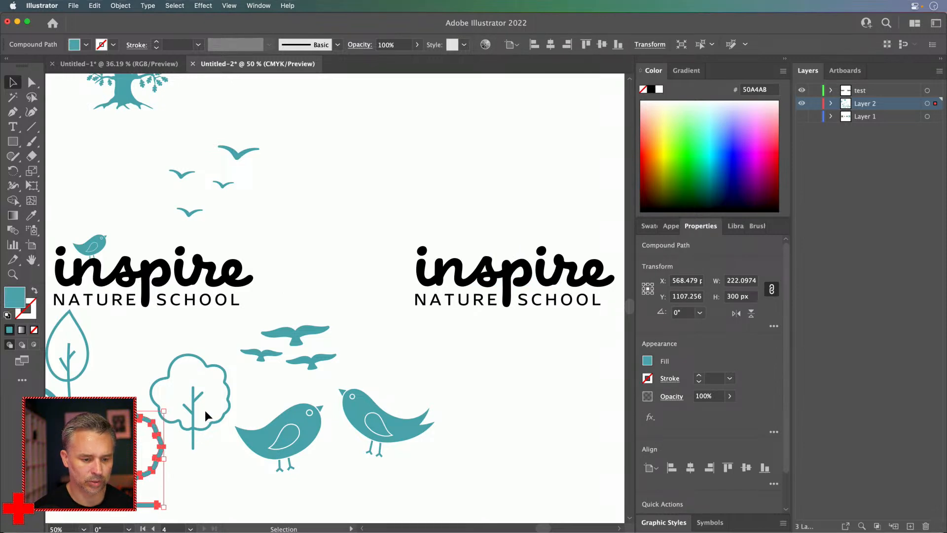
mouse_move(192, 414)
left_mouse_down()
mouse_move(522, 221)
mouse_move(504, 236)
mouse_move(451, 236)
mouse_move(458, 240)
mouse_move(199, 407)
left_mouse_up()
left_click(277, 306)
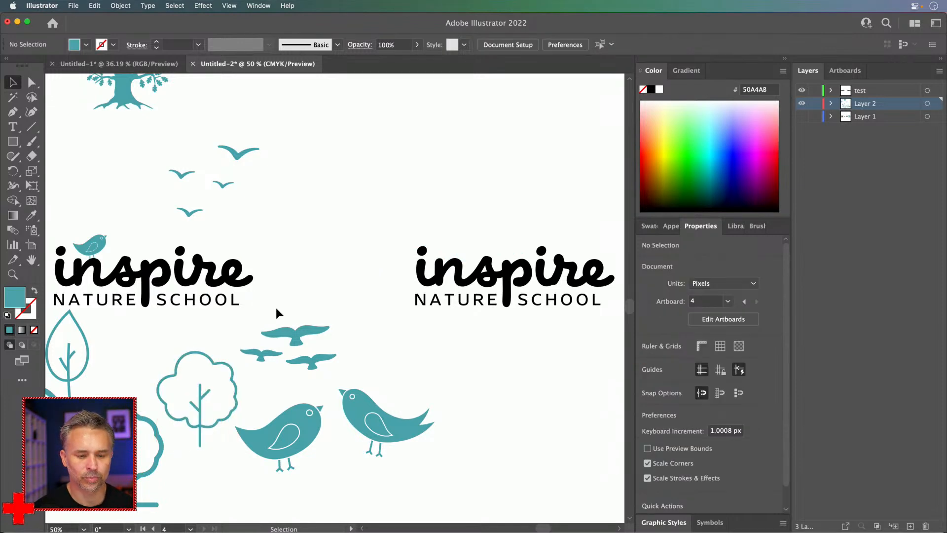
Step: Move the three soaring birds to just above the copied inspire lettering
left_click(324, 363)
left_click_drag(285, 334, 483, 211)
left_click(452, 188)
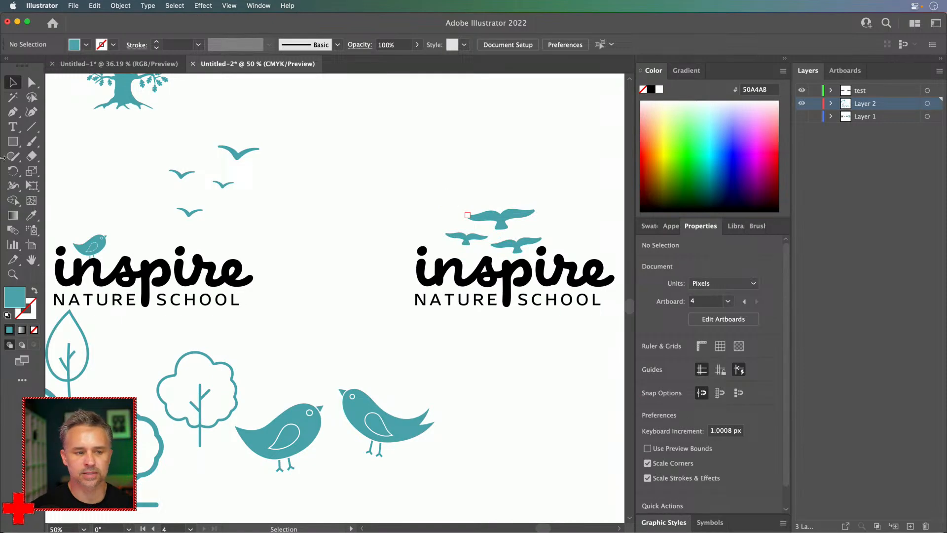
Step: On a new layer, draw a circle about 456 px wide over the copied lettering's middle and fill it light yellow F9FF80
left_click(14, 141)
left_click(71, 171)
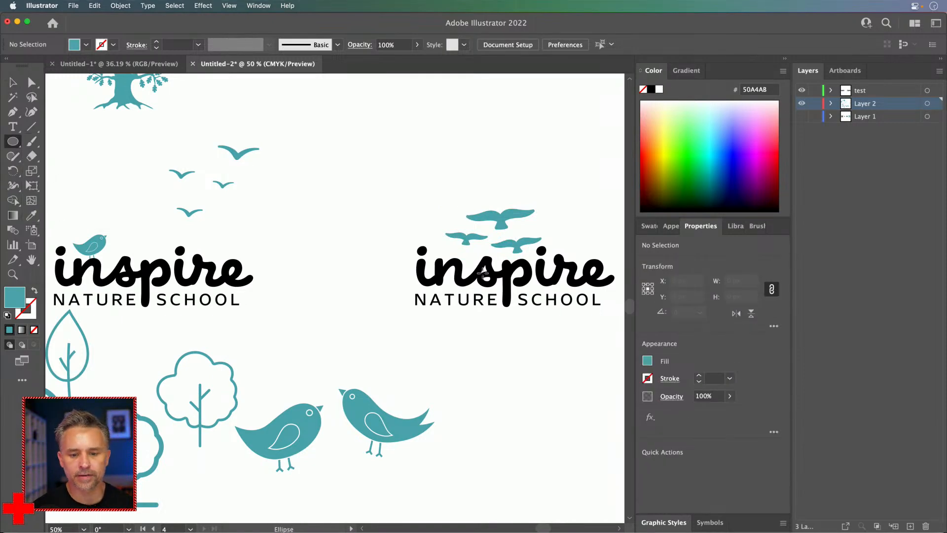
left_click(911, 526)
left_click_drag(502, 277, 578, 350)
left_click_drag(664, 142, 668, 121)
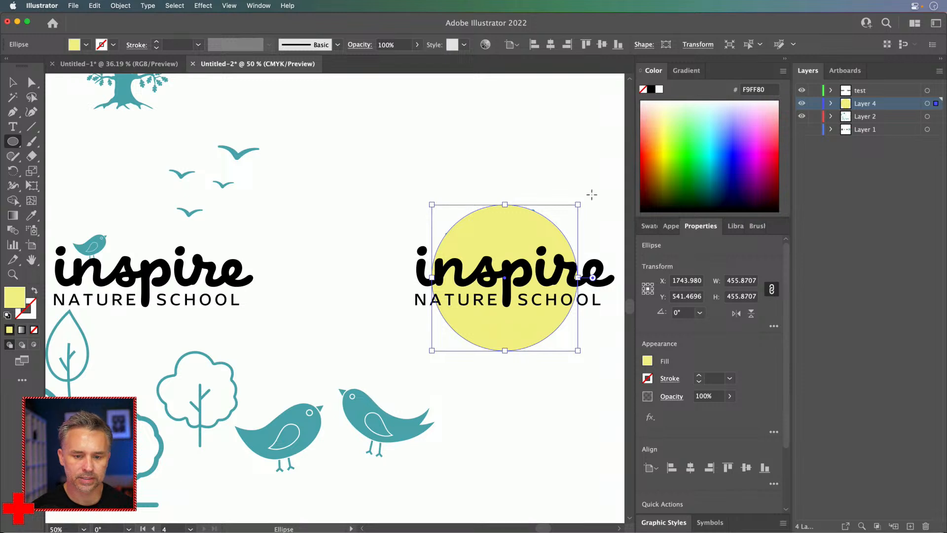
Step: Move the circle's layer below Layer 2 to place the circle behind the soaring birds
left_click(13, 83)
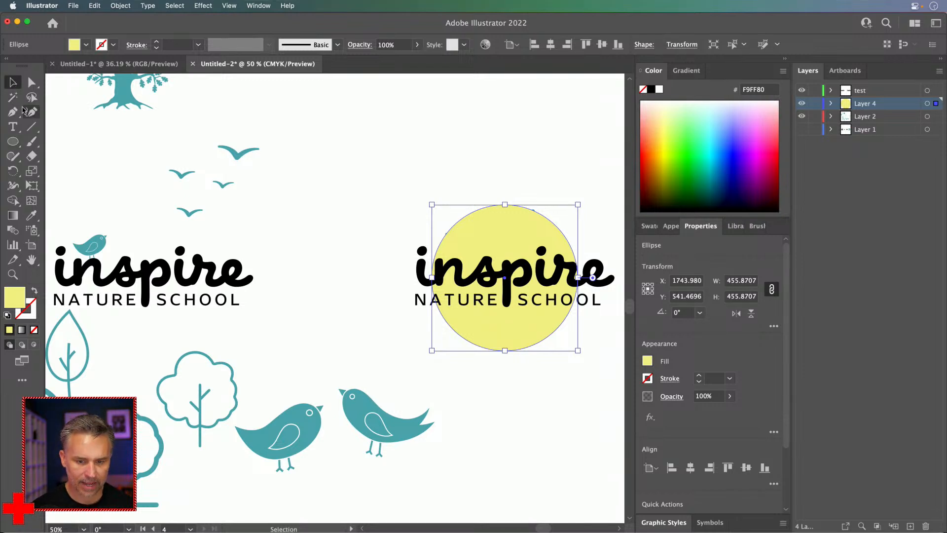
left_click_drag(897, 109, 897, 123)
key("super+=")
key("super+=")
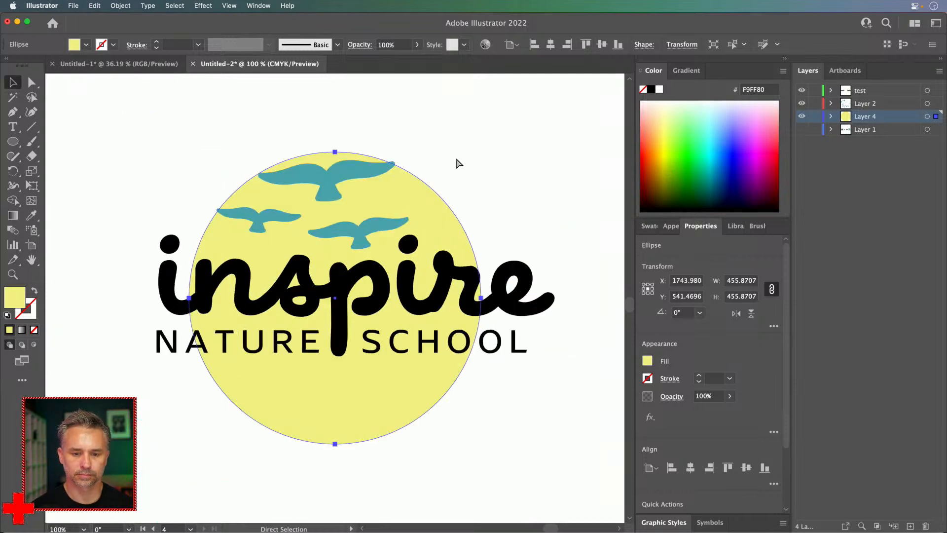
left_click_drag(472, 179, 505, 177)
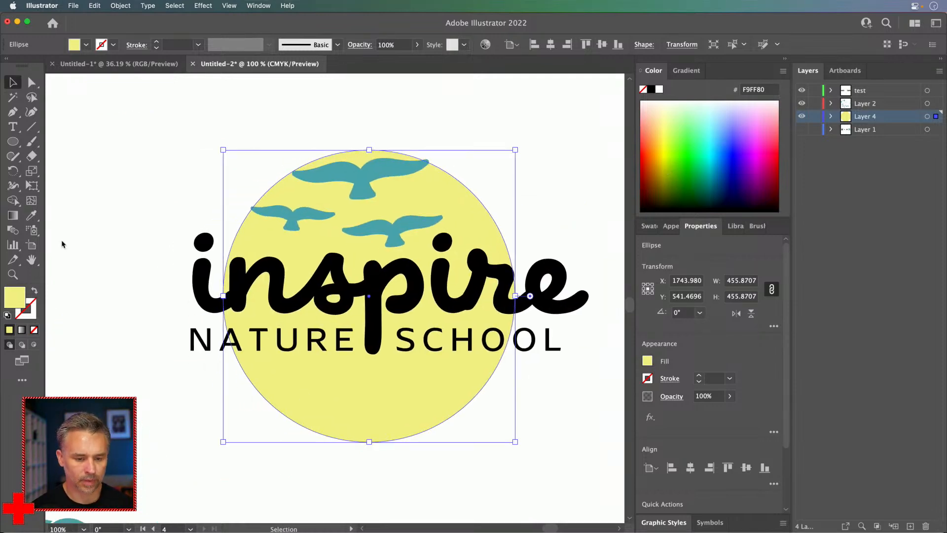
Step: Cut the yellow circle down to a half-circle sun by deleting its bottom anchor point
left_click(28, 88)
left_click_drag(403, 473, 339, 439)
key("Delete")
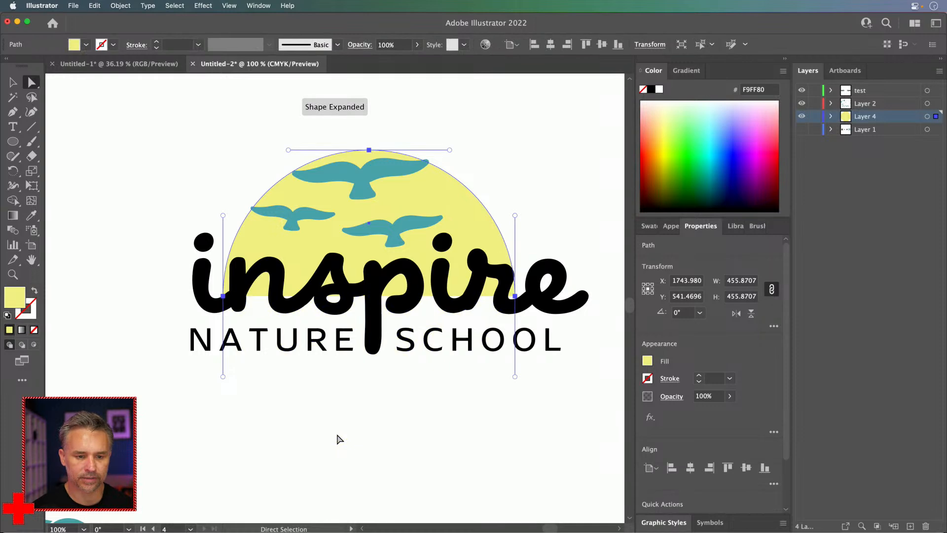
left_click(121, 143)
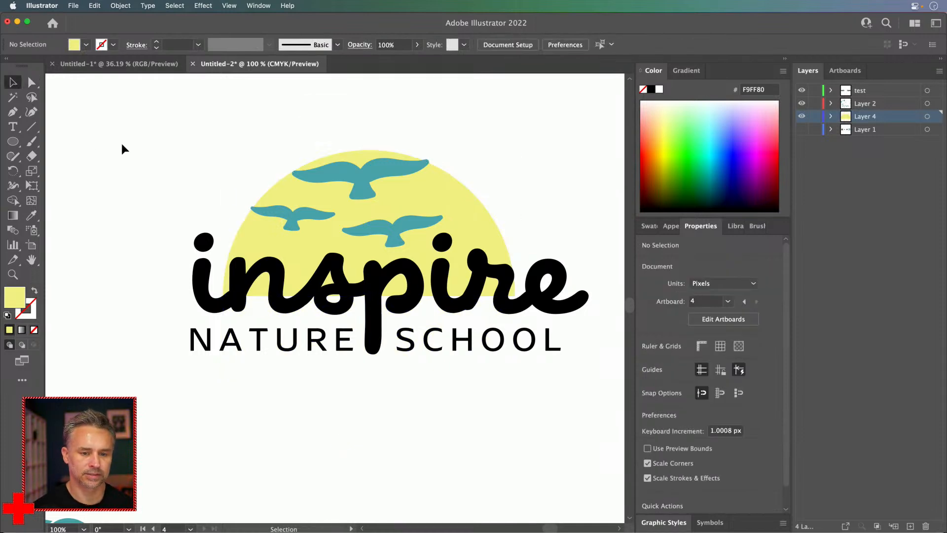
key("super+minus")
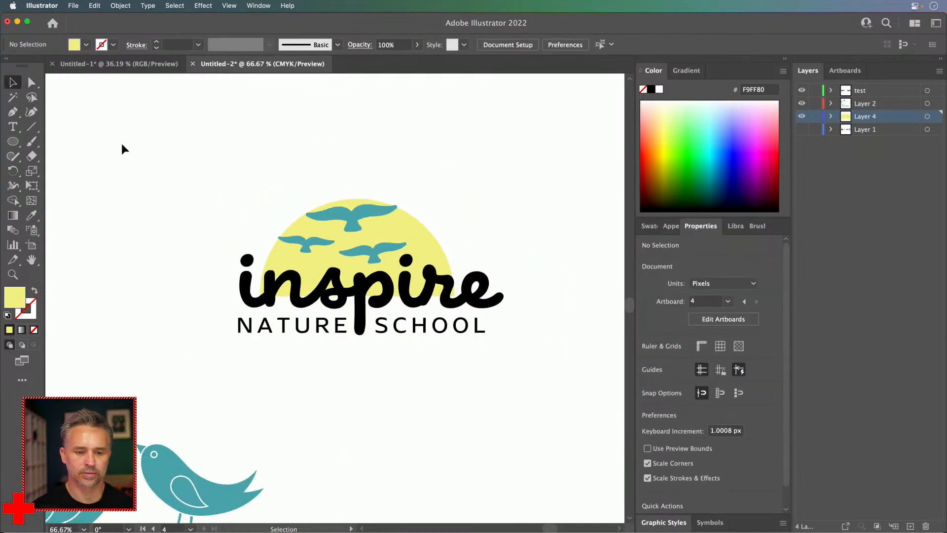
Step: Select the three soaring birds together and move them up until the largest one overlaps the sun's upper edge
left_click(332, 215)
left_click(301, 240, "shift")
left_click(360, 250)
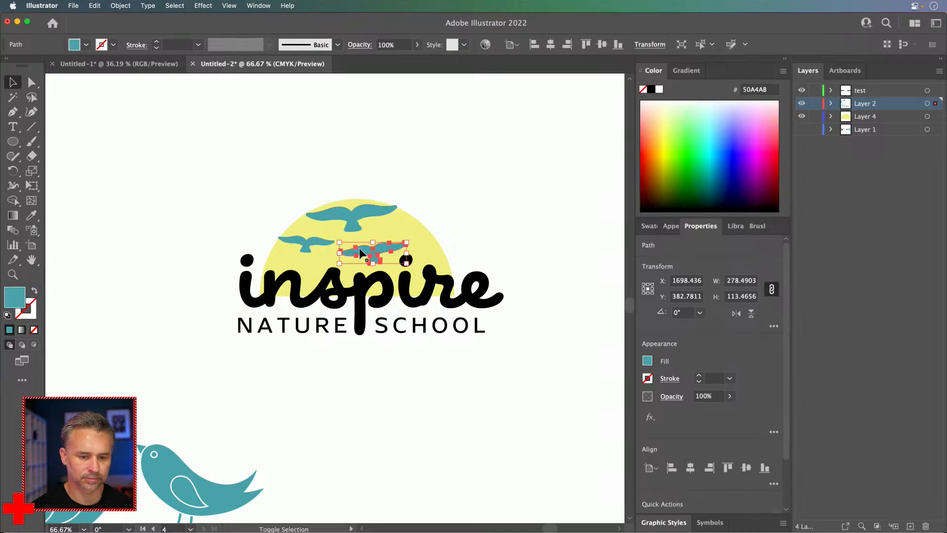
left_click(340, 214, "shift")
left_click(310, 242, "shift")
left_click_drag(329, 220, 336, 188)
left_click_drag(287, 170, 281, 175)
left_click(198, 155)
key("super+minus")
key("super+minus")
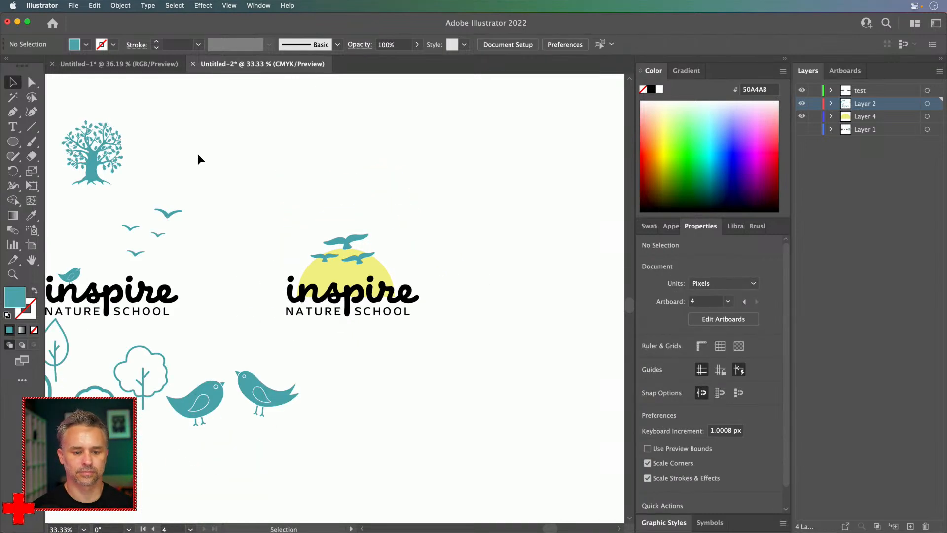
Step: Change the half-circle sun's fill to the brighter yellow FFEE1F
scroll(309, 146, "left", 2)
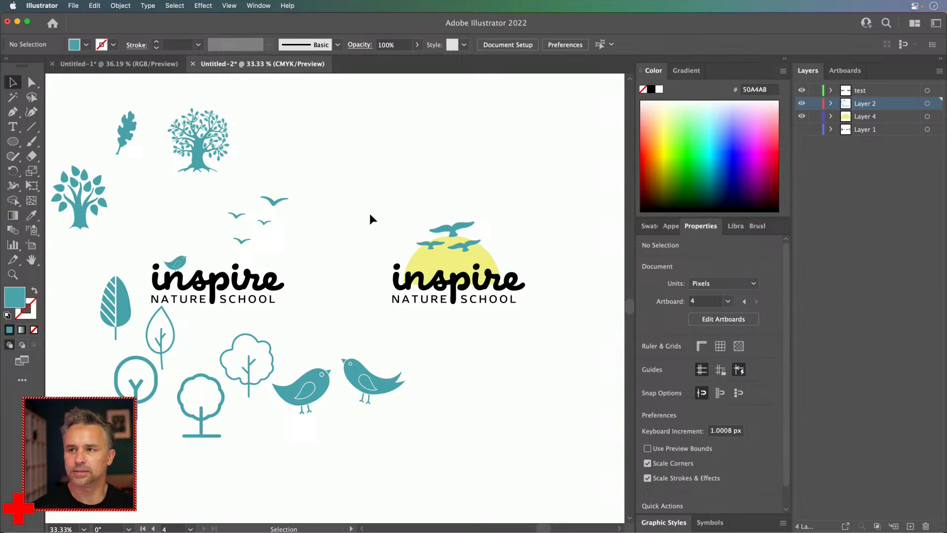
left_click(421, 259)
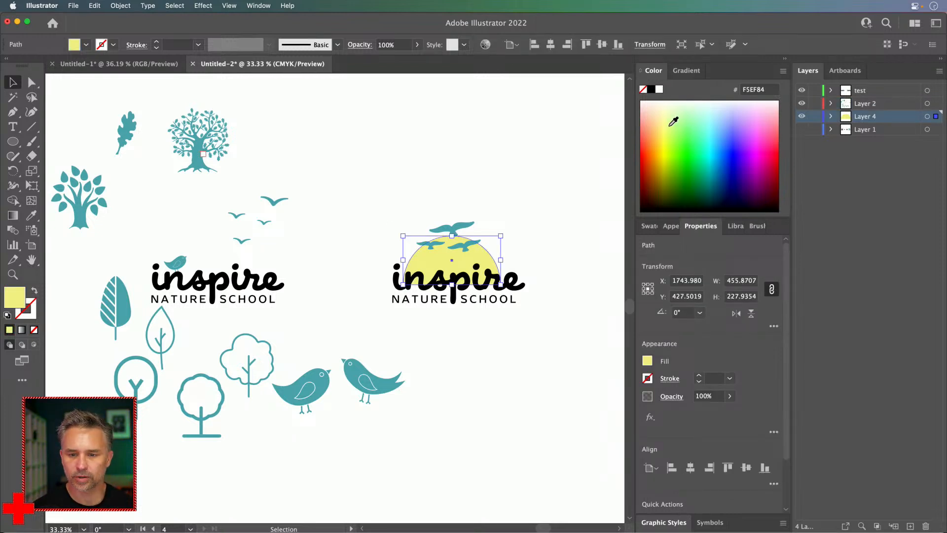
double_click(11, 297)
type("FFEE1F")
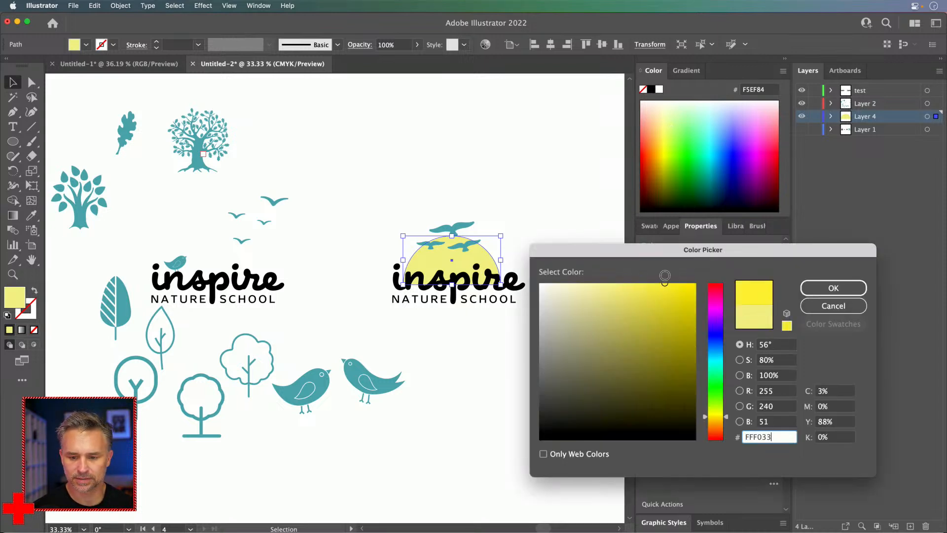
key("Return")
left_click(500, 178)
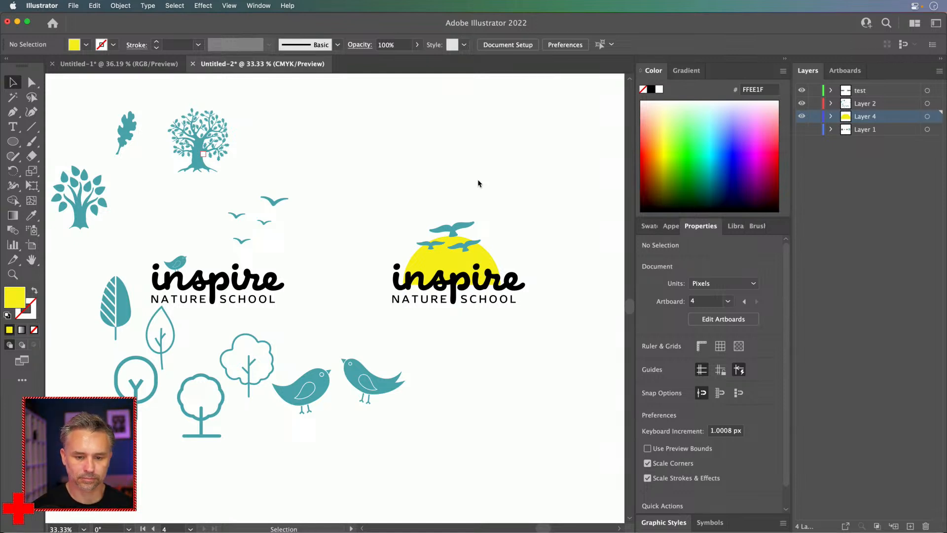
Step: Ungroup the copied inspire NATURE SCHOOL lettering
left_click(475, 281)
right_click(475, 281)
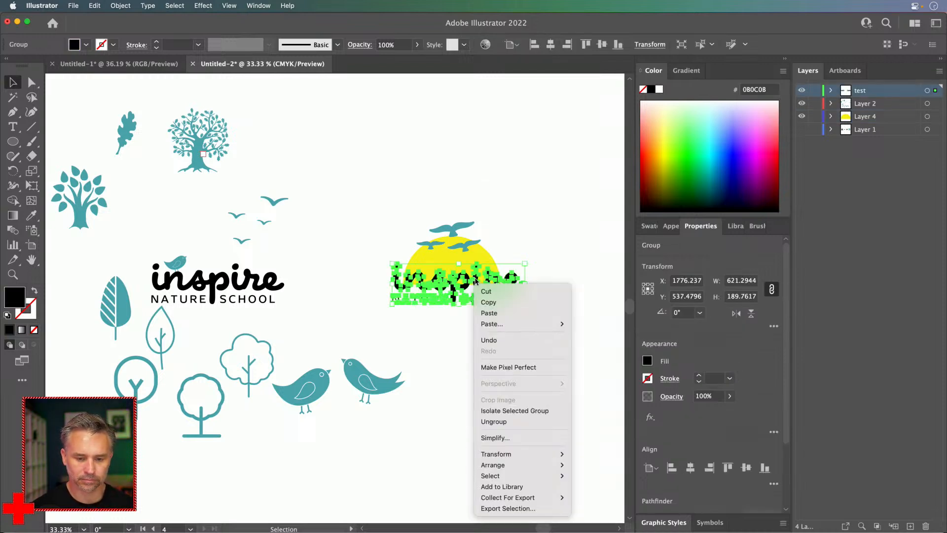
left_click(491, 421)
left_click(452, 364)
Step: Try to release the compound path of the word inspire in the copied lettering
left_click(478, 288)
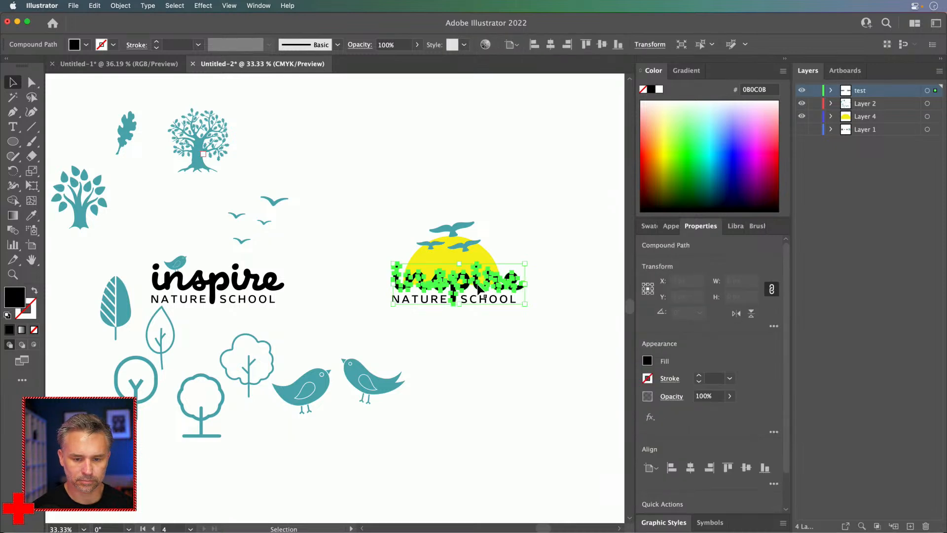
right_click(479, 288)
left_click(493, 415)
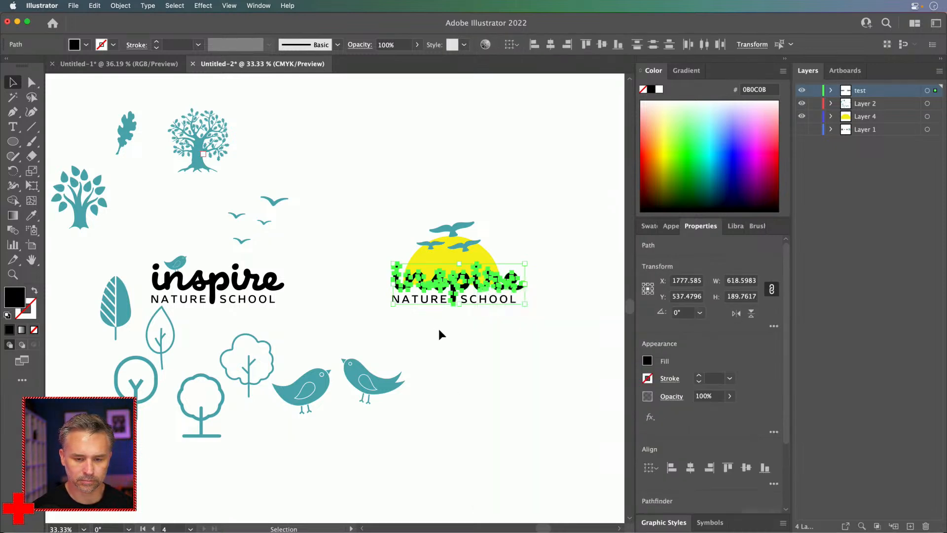
left_click(439, 328)
key("super+z")
key("super+z")
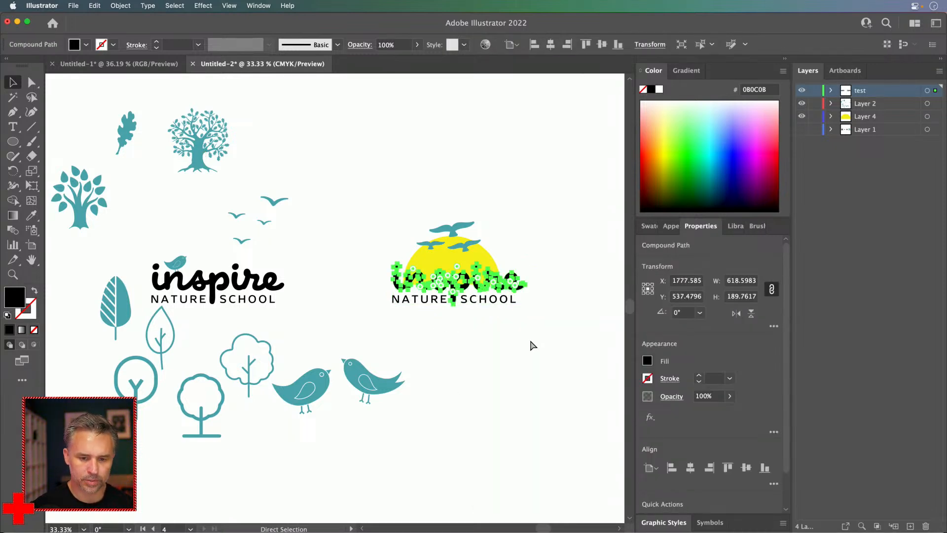
left_click(531, 362)
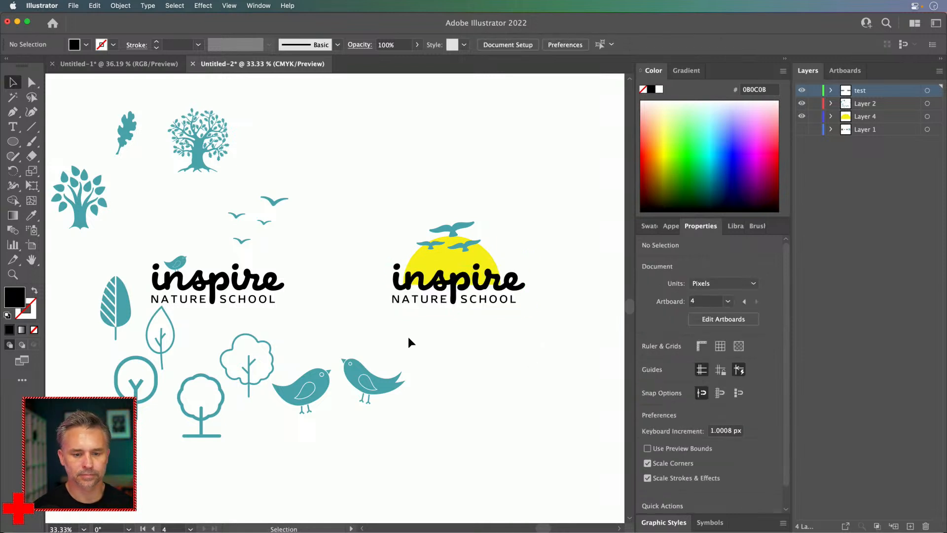
Step: Move the teardrop-shaped outline tree down to the left of the round outline tree
left_click_drag(352, 289, 442, 291)
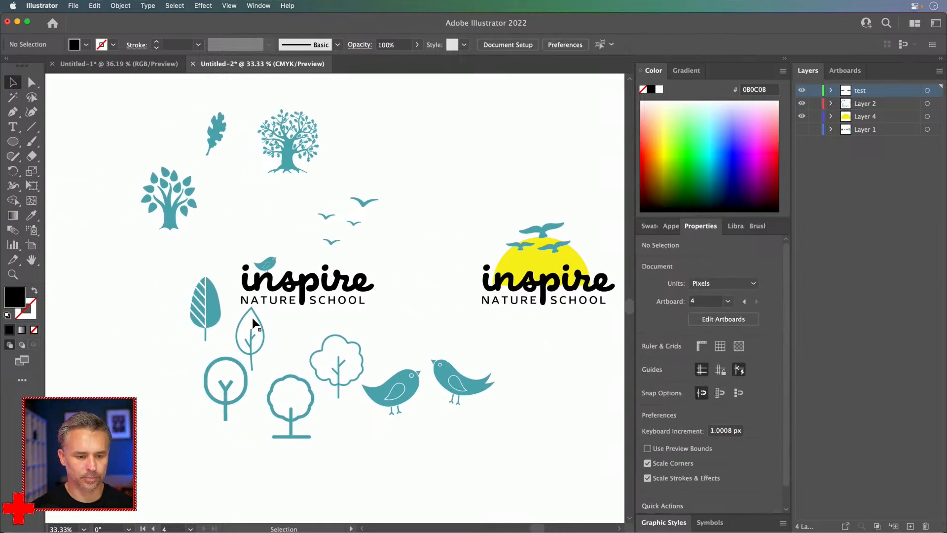
left_click_drag(245, 324, 159, 366)
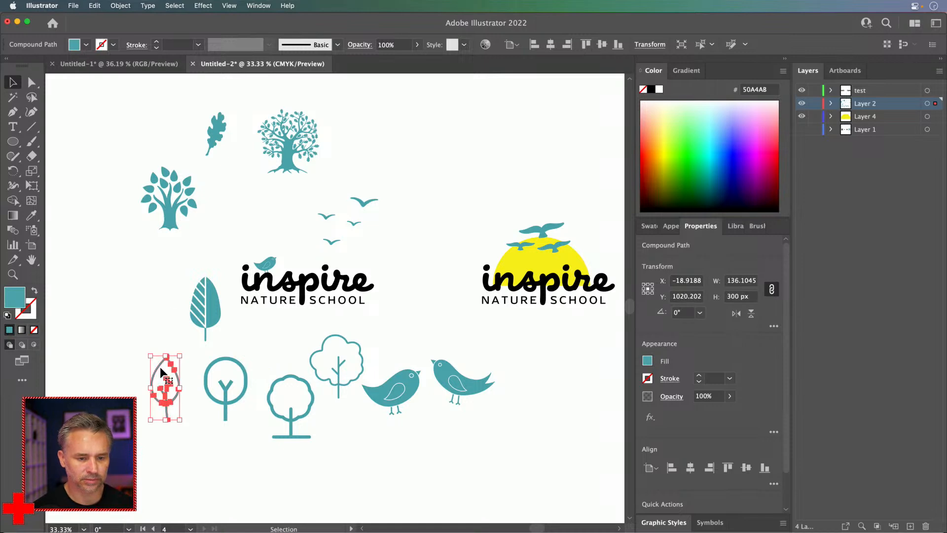
Step: Switch to the Adobe Express project in Chrome and open a new blank page the same size as page 4
left_click(213, 237)
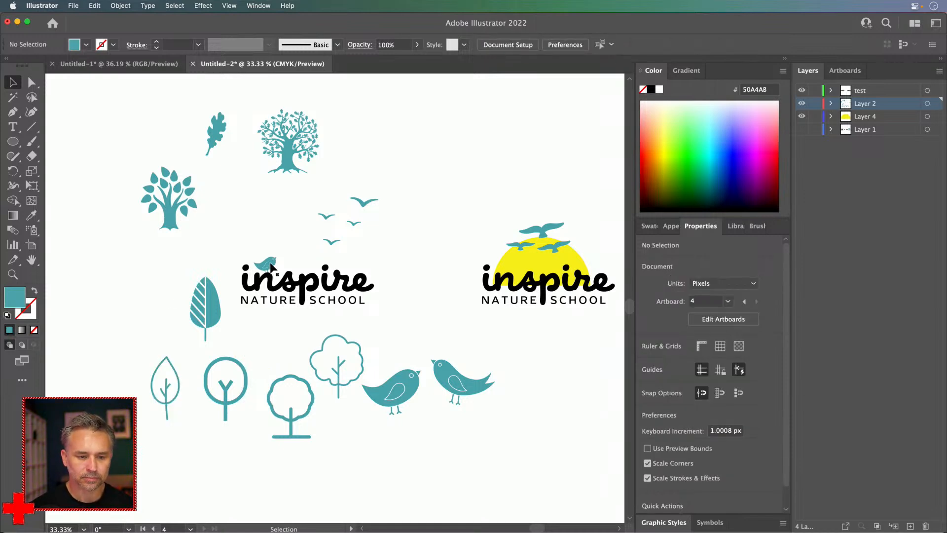
left_click(539, 521)
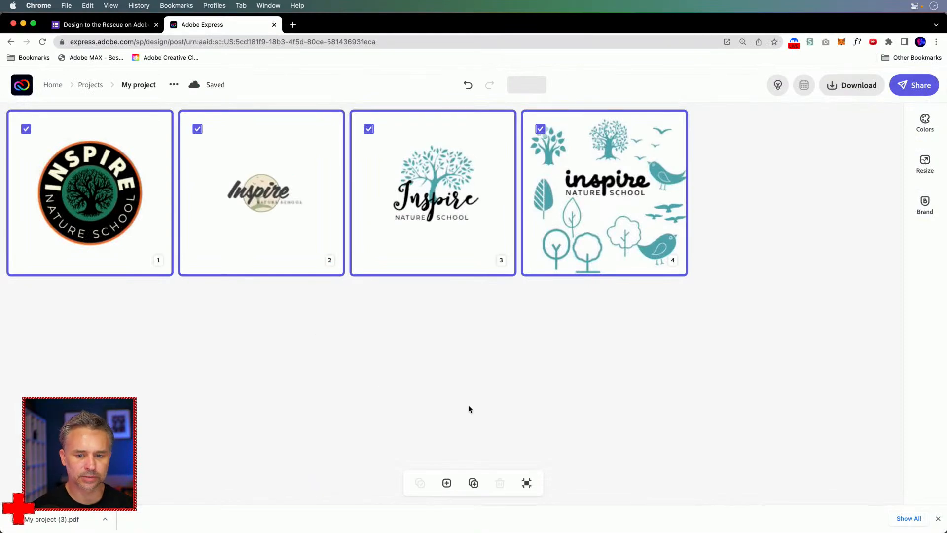
left_click(602, 198)
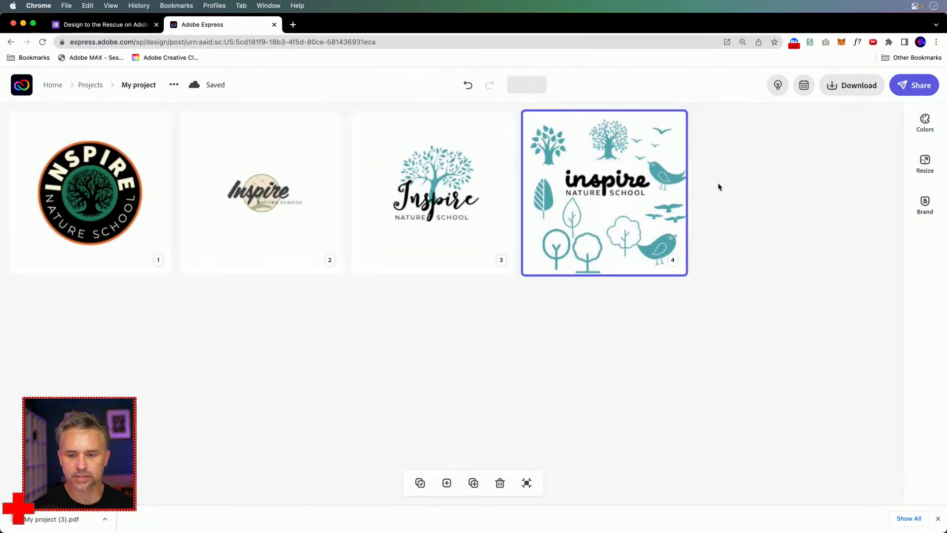
left_click(447, 483)
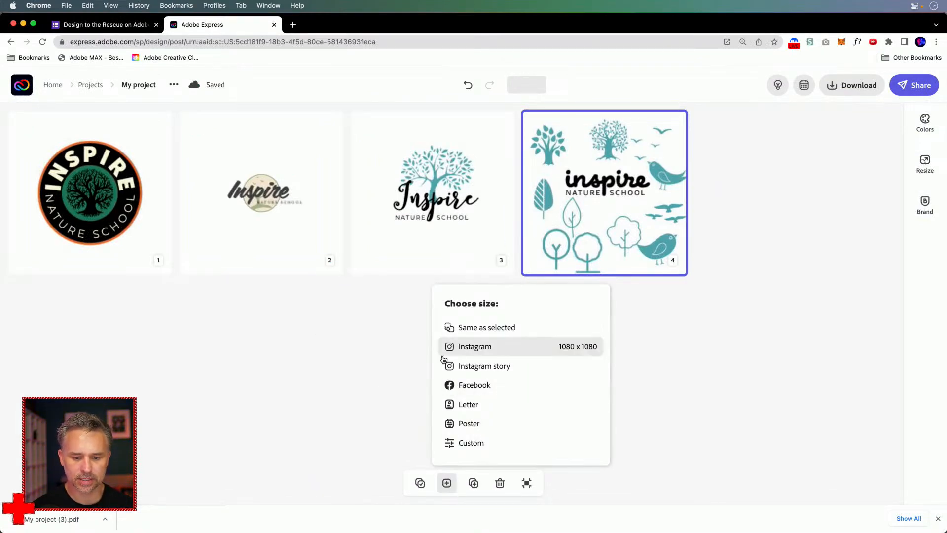
left_click(463, 328)
double_click(828, 184)
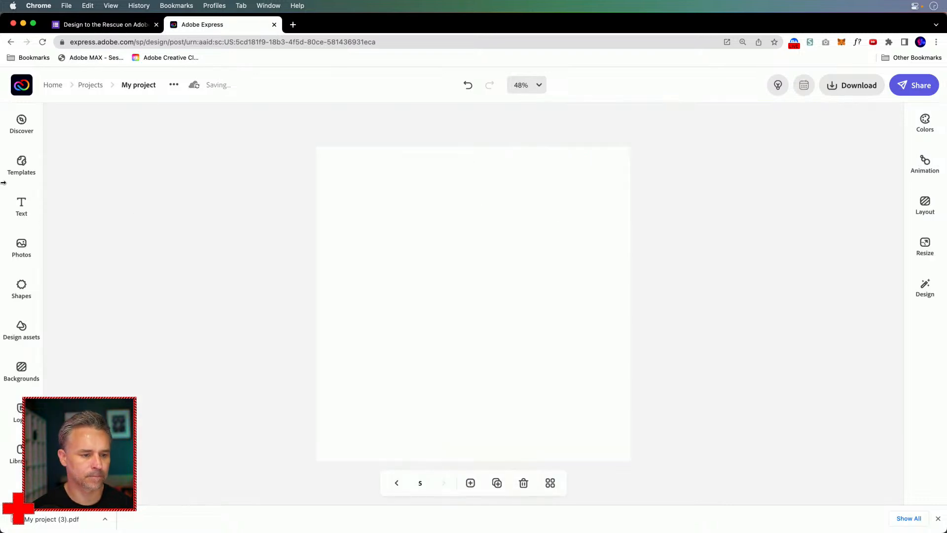
Step: Place the long-tailed standing bird from the bird shapes in the upper middle of the blank page
left_click(20, 290)
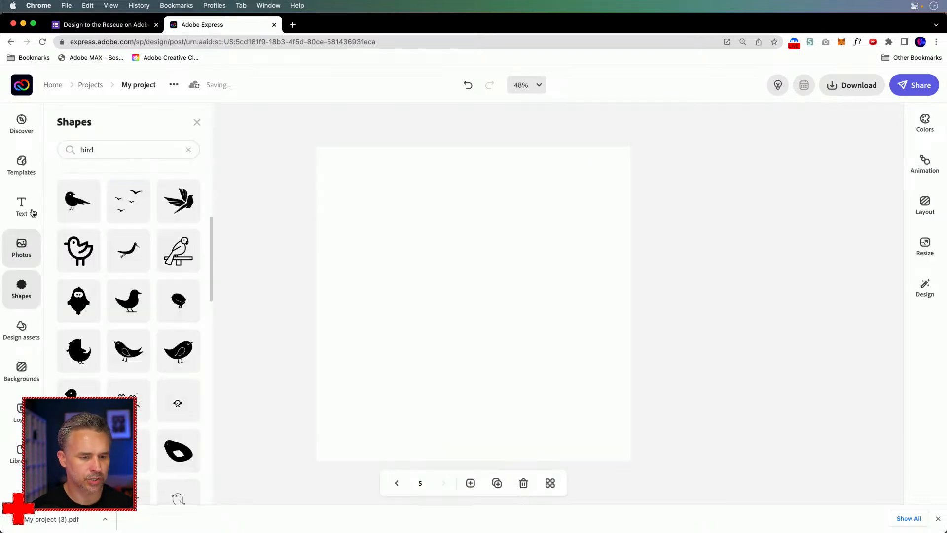
left_click_drag(70, 205, 332, 198)
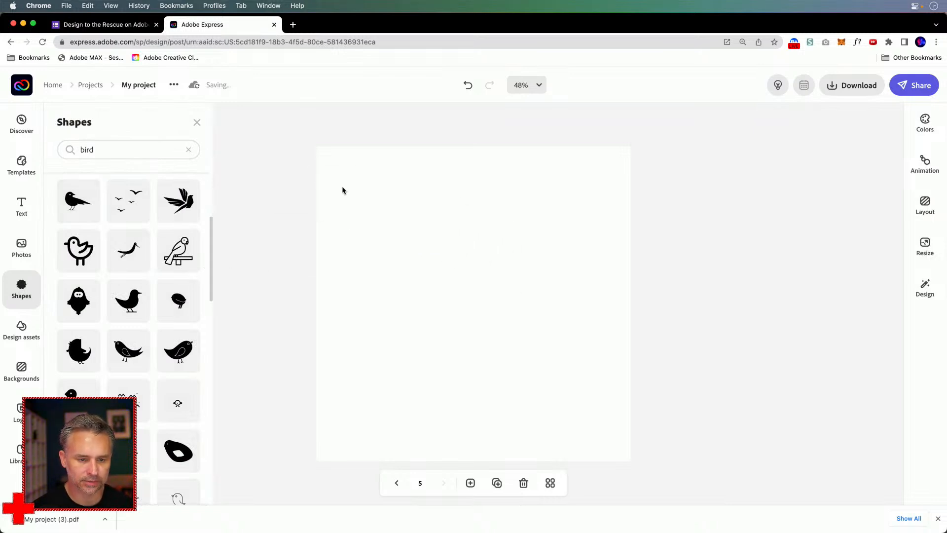
left_click_drag(325, 203, 482, 227)
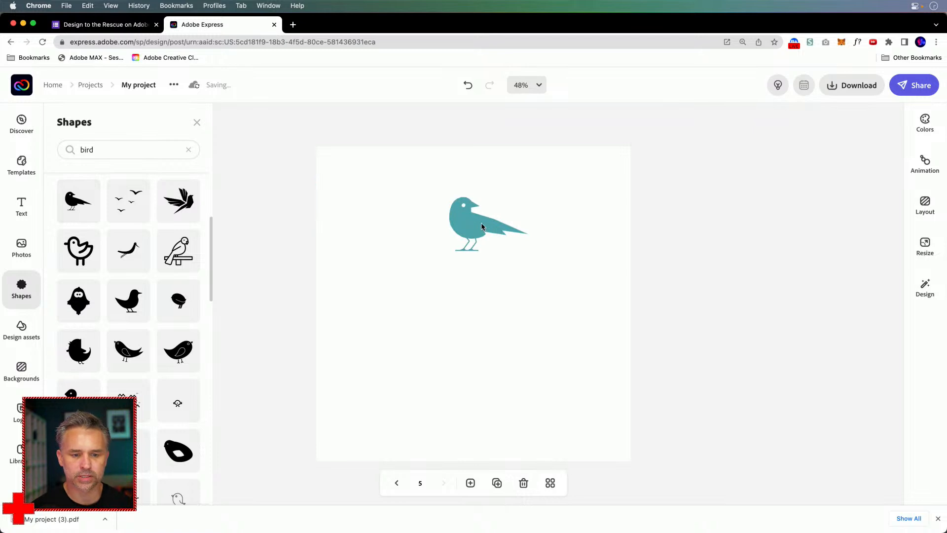
left_click(469, 222)
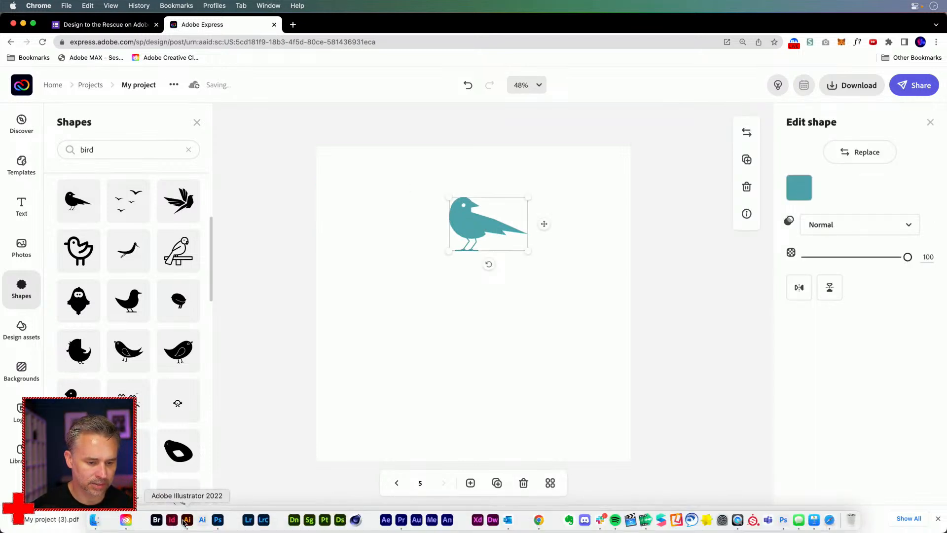
left_click(186, 520)
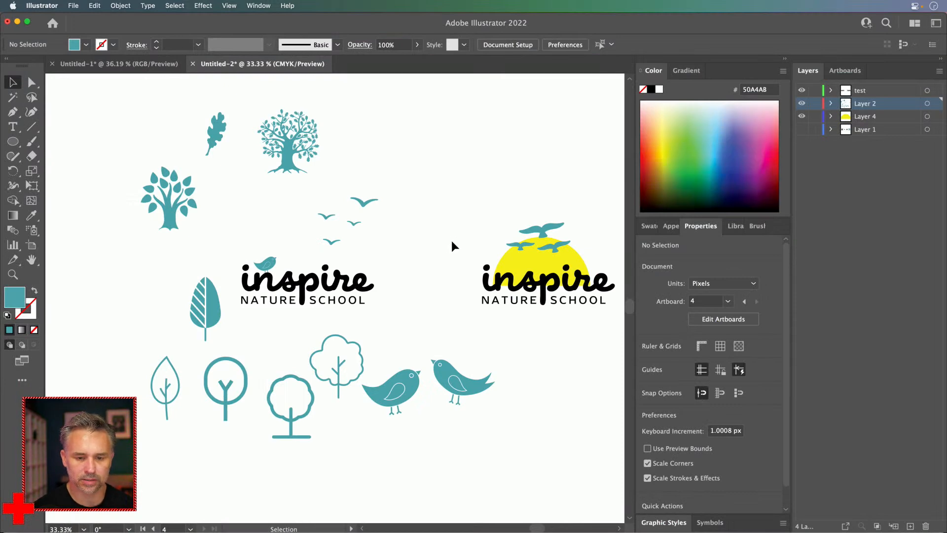
left_click(17, 21)
left_click(464, 211)
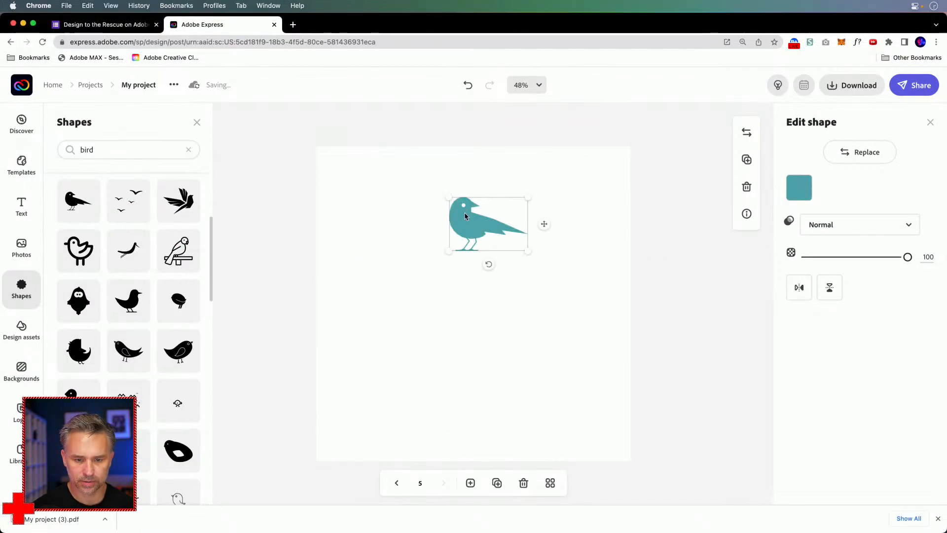
left_click(264, 212)
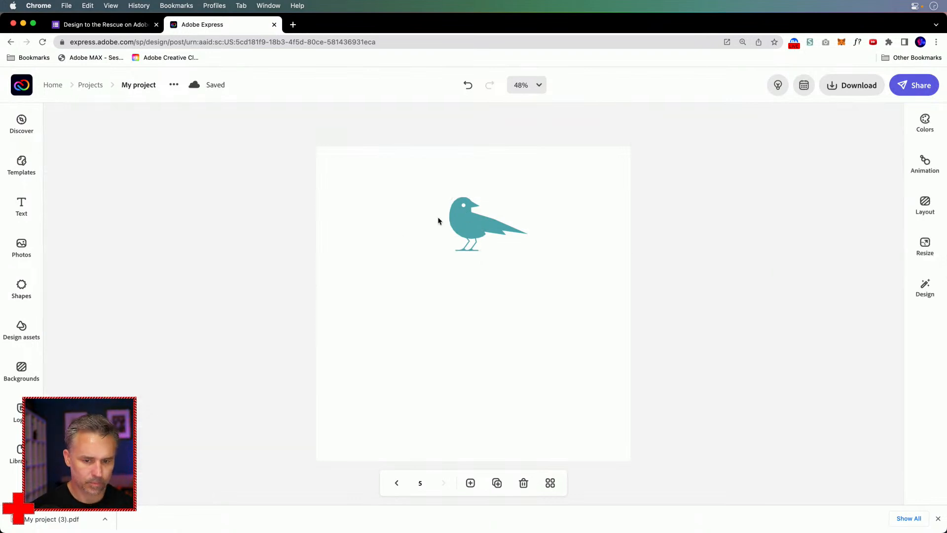
left_click(482, 221)
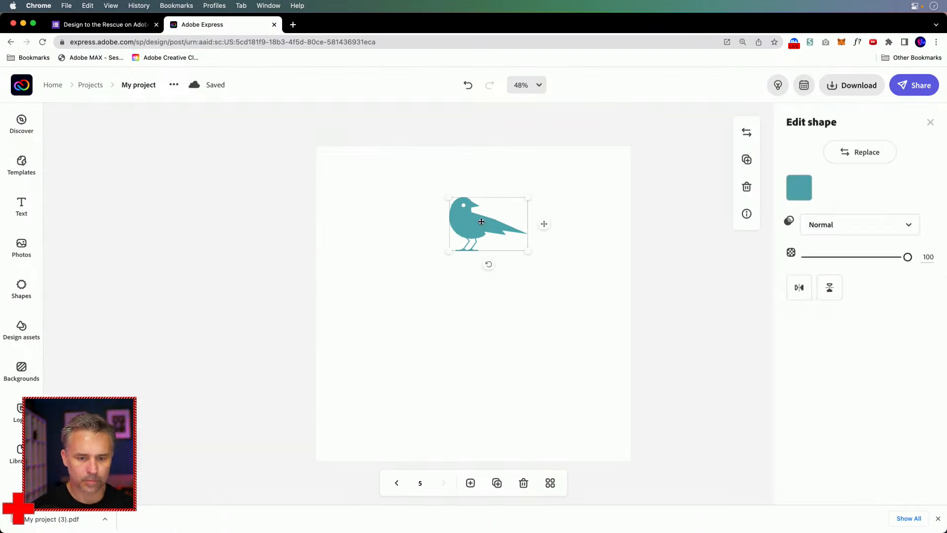
Step: Add the bird shape with raised wings to the page, to the left of the long-tailed bird
left_click(21, 288)
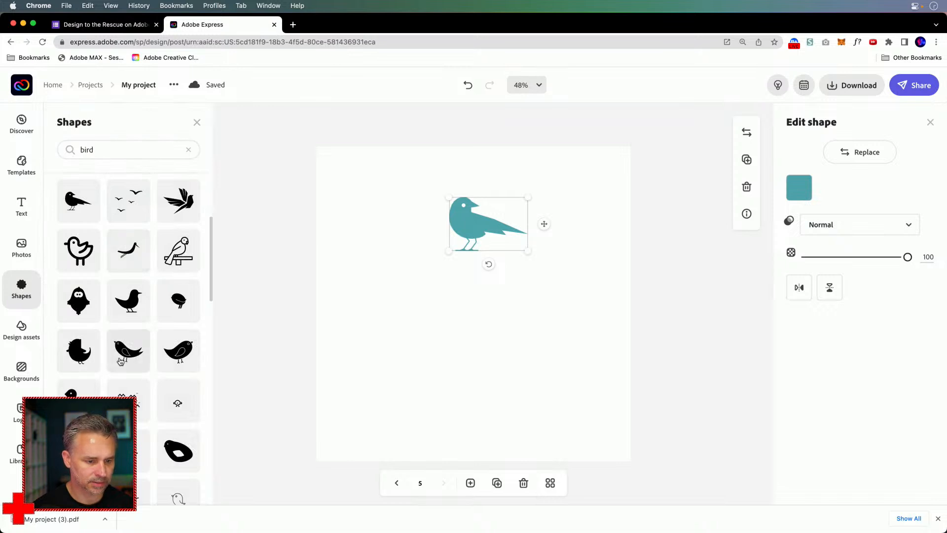
scroll(121, 363, "down", 3)
scroll(74, 296, "up", 3)
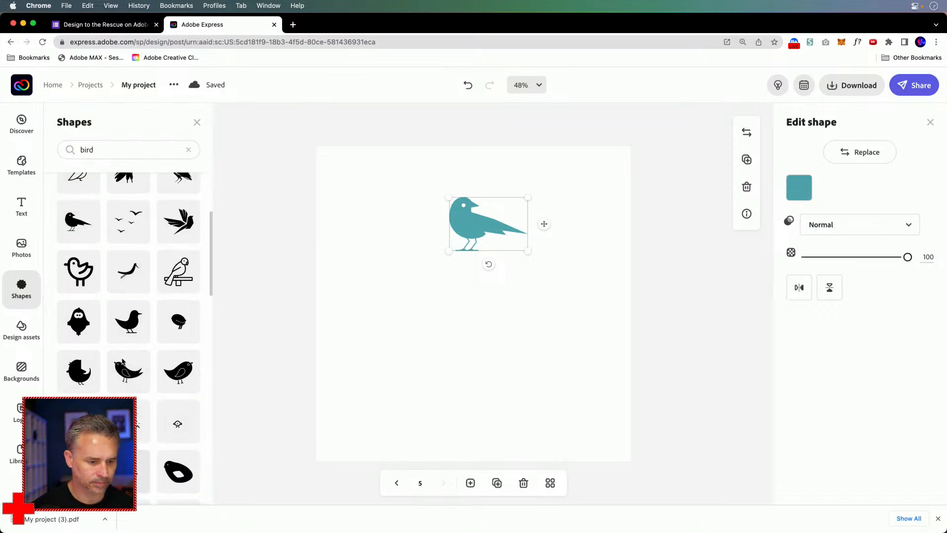
scroll(74, 246, "up", 3)
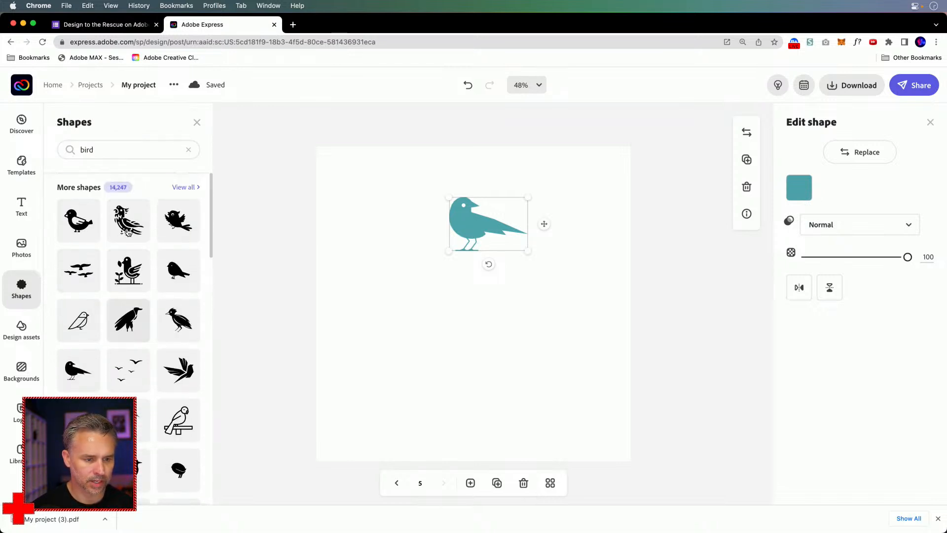
scroll(89, 237, "down", 1)
scroll(89, 238, "up", 1)
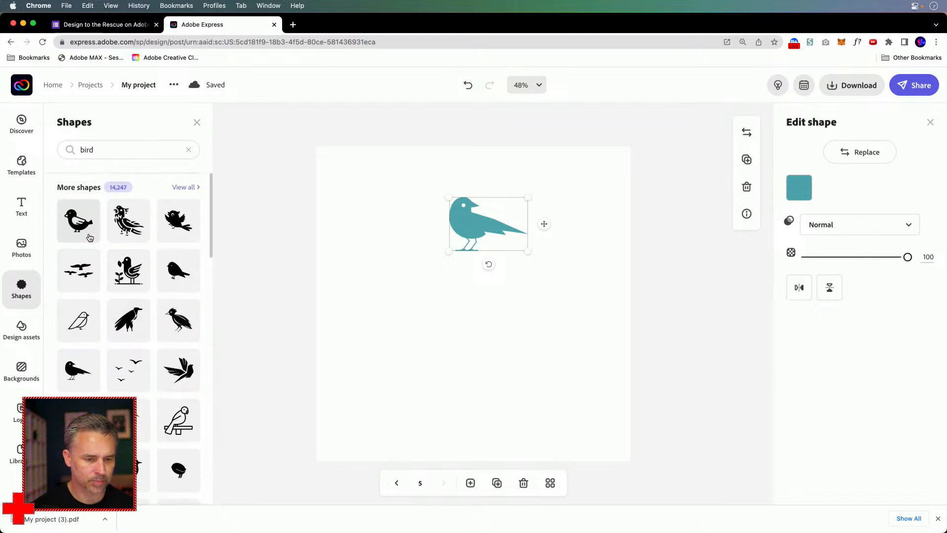
left_click_drag(178, 223, 361, 274)
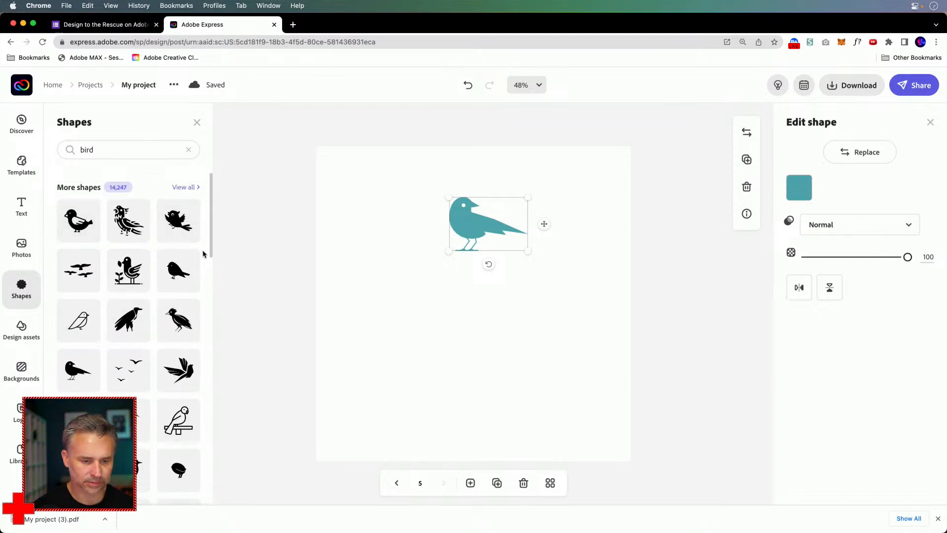
scroll(147, 345, "down", 5)
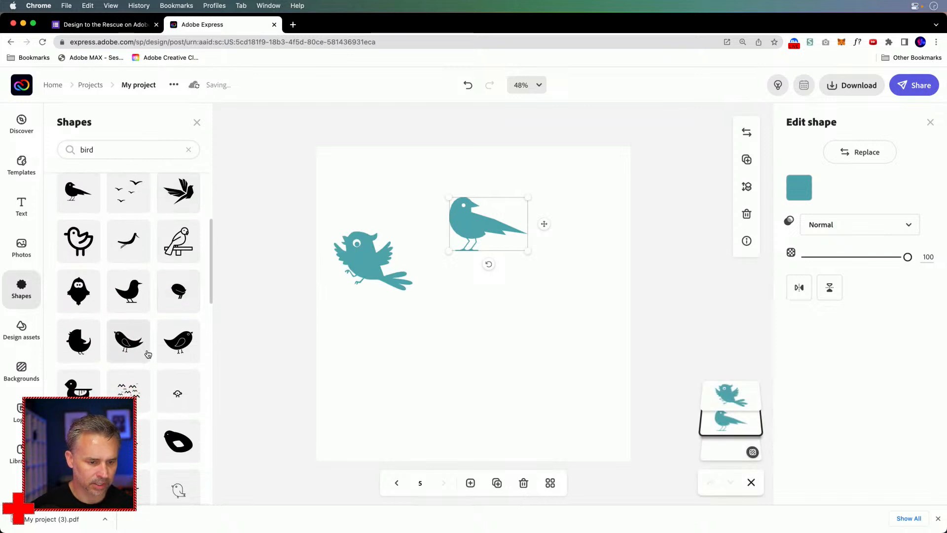
scroll(186, 373, "down", 4)
scroll(187, 373, "down", 10)
scroll(188, 374, "down", 10)
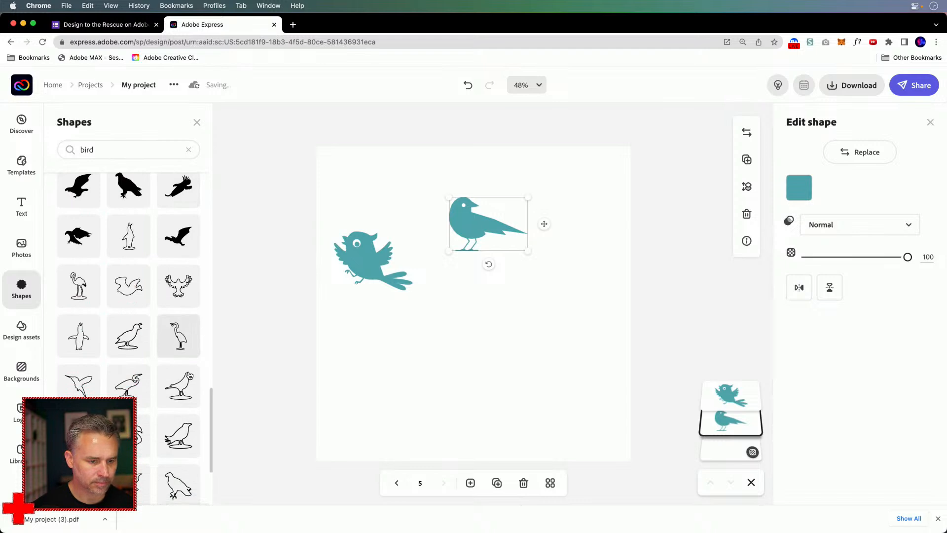
Step: Put away the Chrome and Downloads windows and switch back to the logo document in Illustrator
left_click(23, 24)
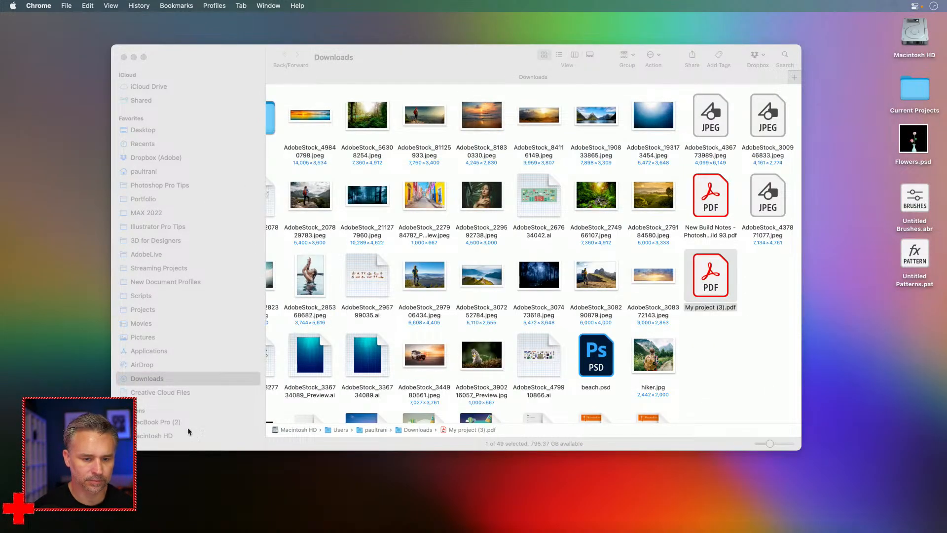
left_click(124, 58)
mouse_move(247, 530)
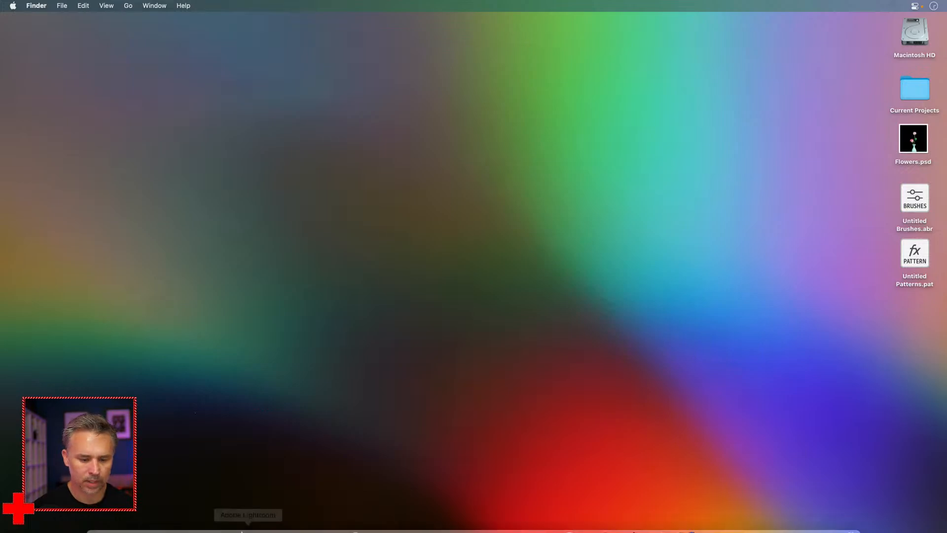
left_click(186, 520)
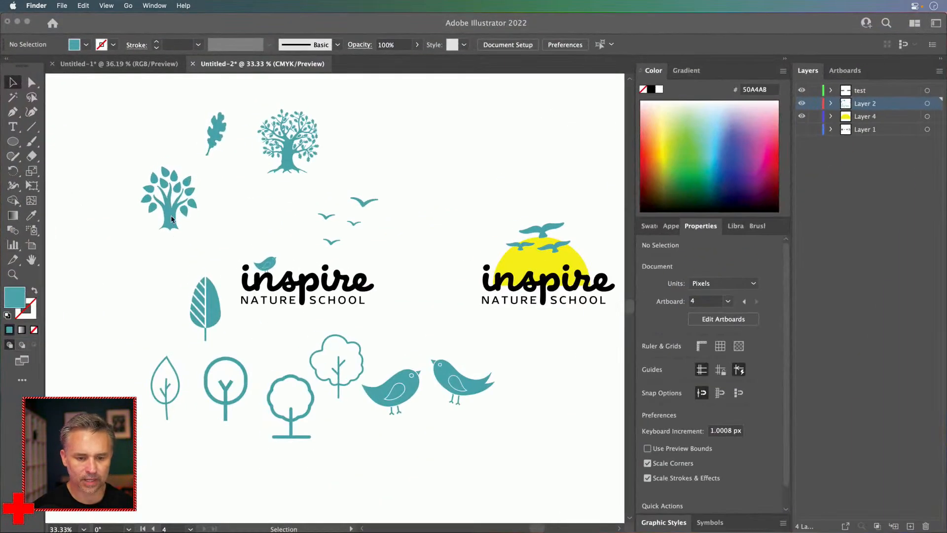
Step: Look over the perched-bird and half-circle sun logo options together with the surrounding tree and bird artwork
key("super+equal")
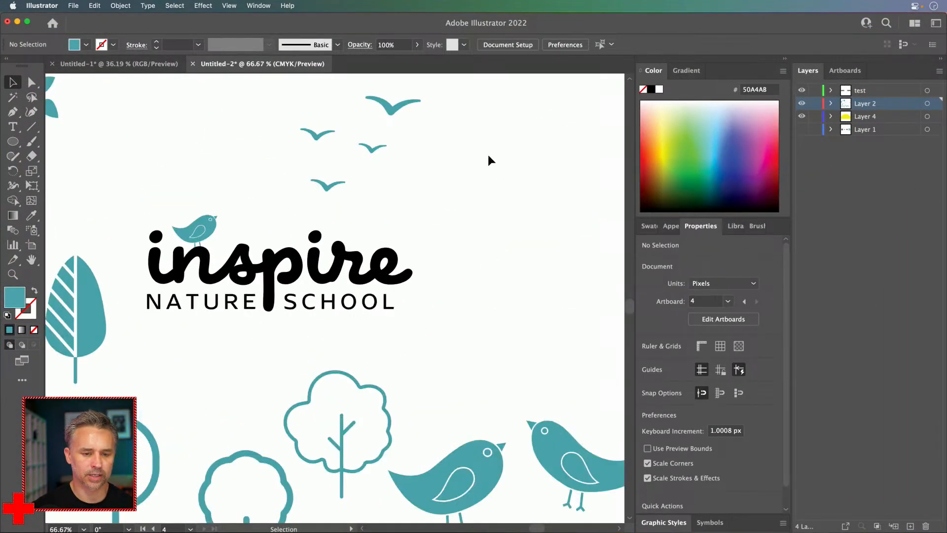
key("super+minus")
key("super+minus")
left_click_drag(416, 175, 508, 202)
key("super+equal")
key("super+equal")
left_click_drag(476, 252, 277, 284)
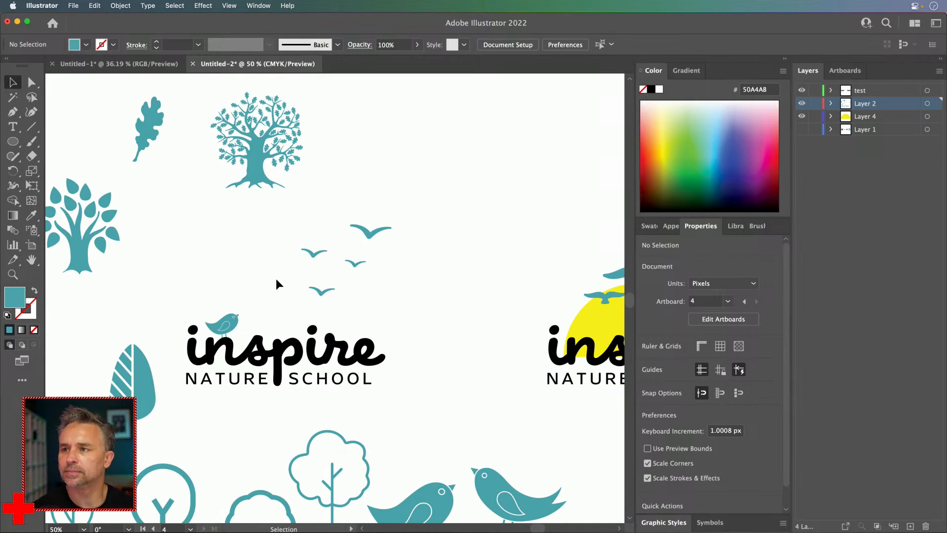
left_click_drag(406, 291, 232, 249)
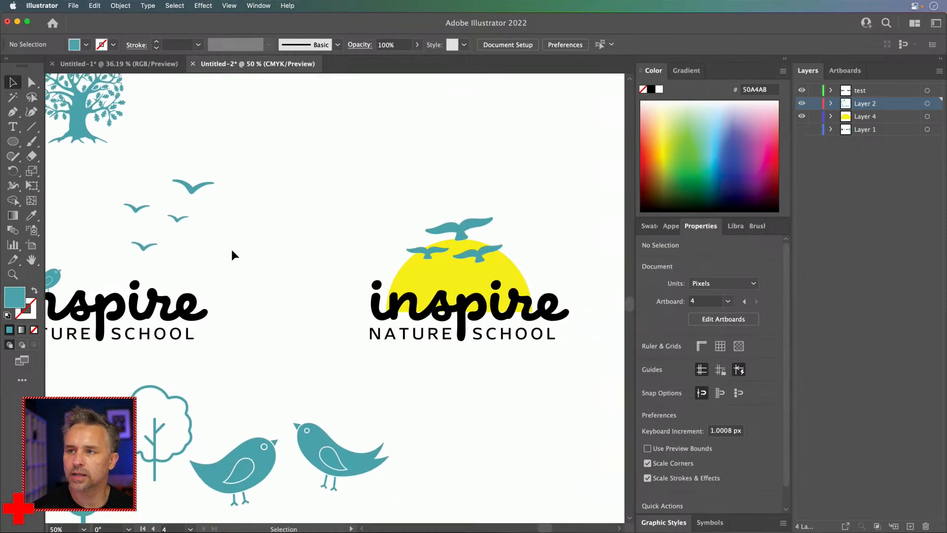
Step: Try a muted tan fill, C9A25D, on the half-circle sun behind the inspire lettering
left_click(510, 271)
double_click(14, 298)
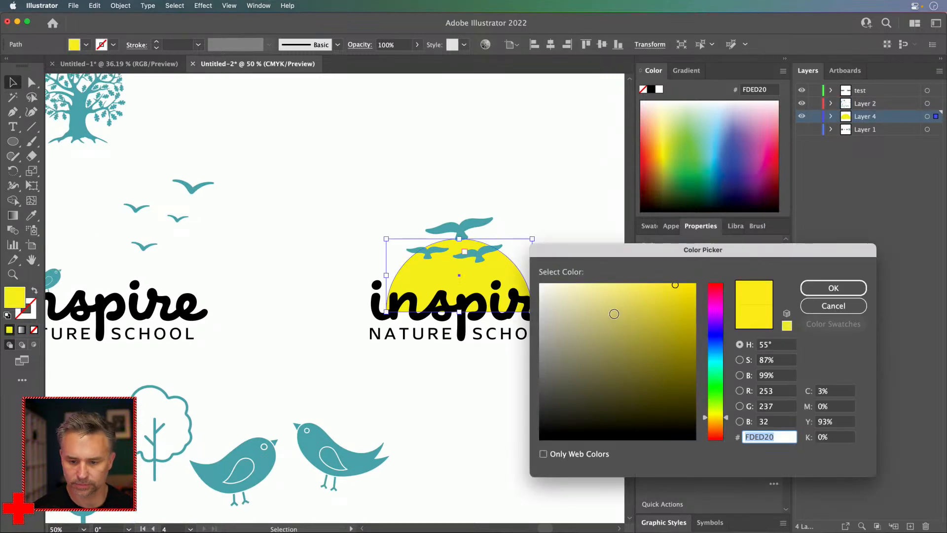
left_click_drag(714, 420, 719, 426)
left_click_drag(673, 317, 624, 315)
key("Return")
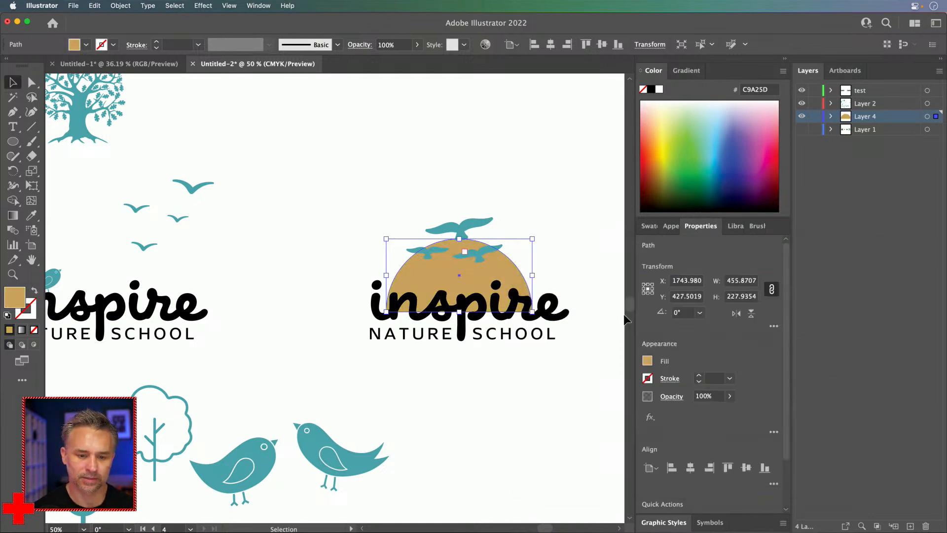
Step: Try a saturated orange fill, FF9D00, on the half-circle sun
double_click(13, 298)
type("FF9D00")
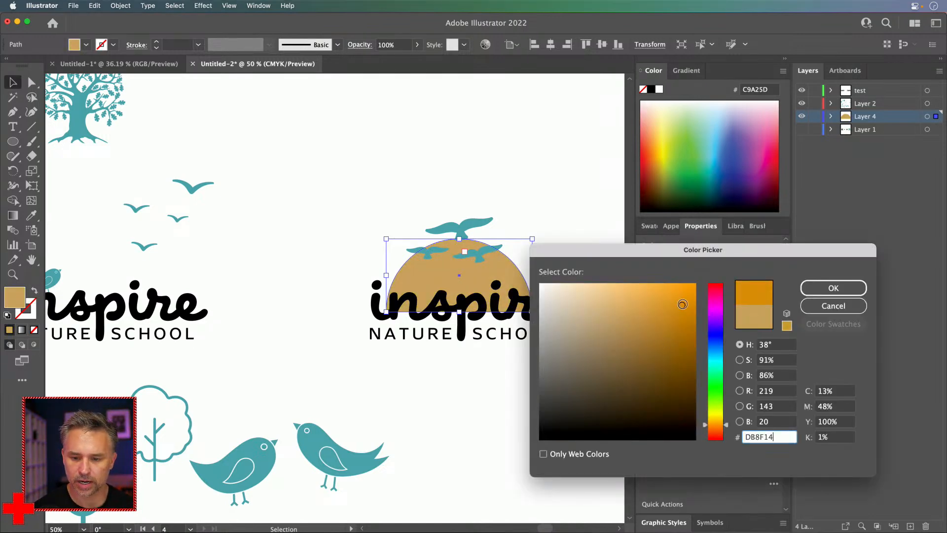
left_click(809, 290)
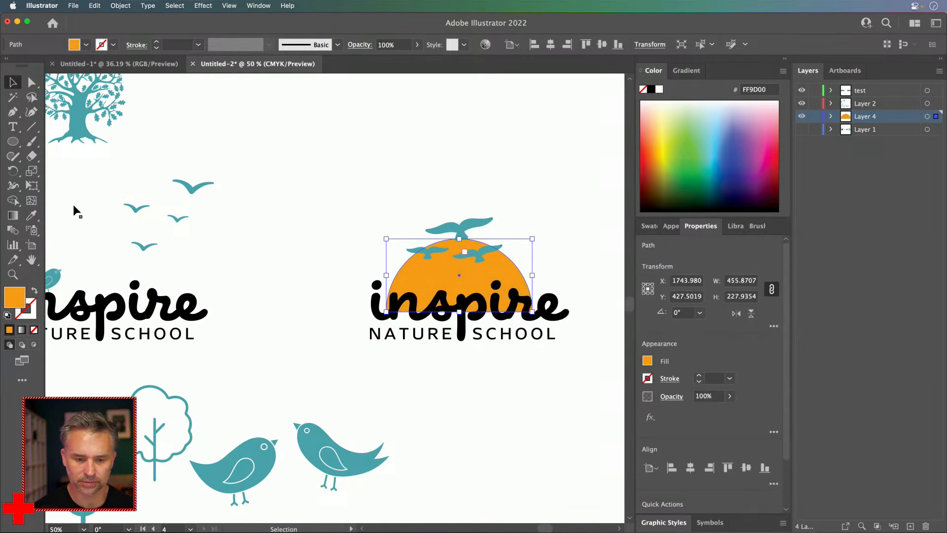
Step: Try a lighter orange fill, FFB345, on the half-circle sun and deselect it
double_click(15, 298)
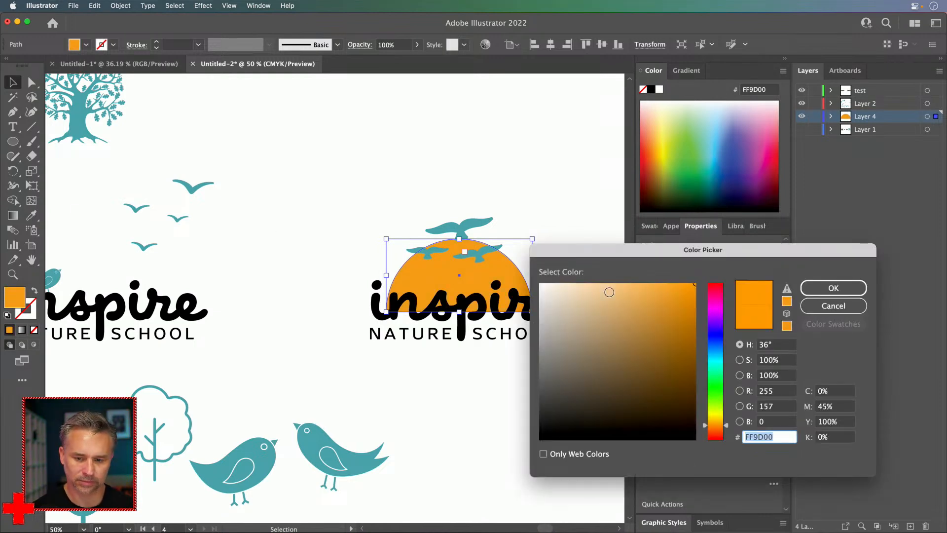
type("FFB345")
key("Return")
left_click(335, 190)
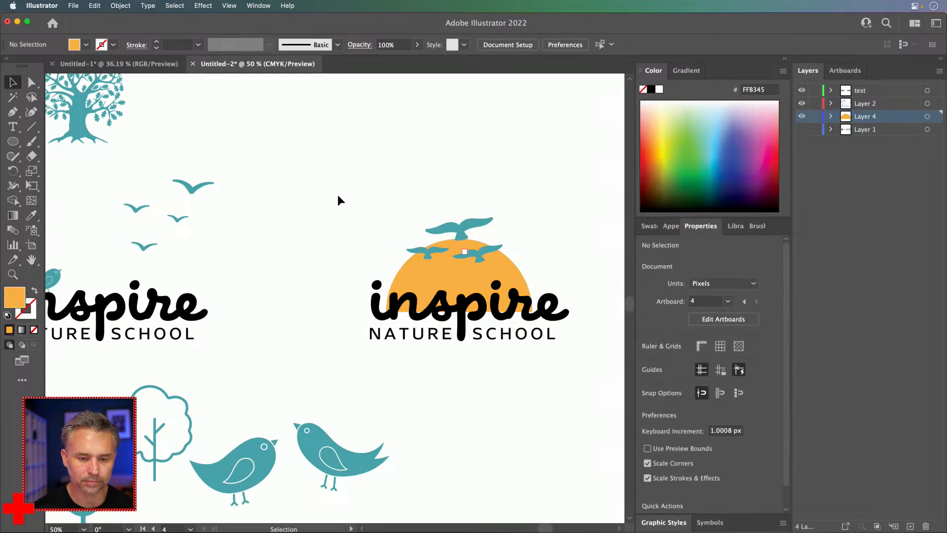
Step: Set the half-circle sun's fill to the warm yellow FFE048 and deselect it
left_click(402, 262)
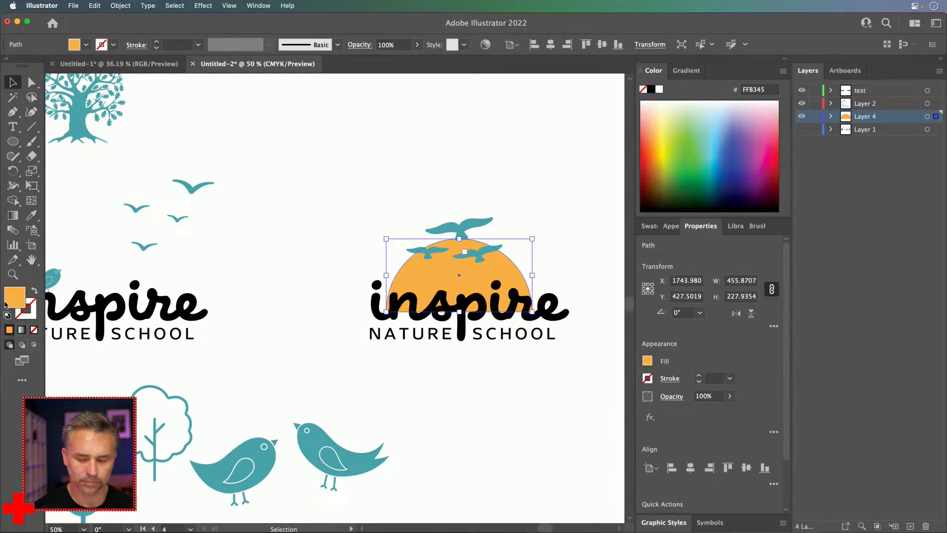
double_click(6, 303)
left_click_drag(707, 389, 715, 419)
key("Return")
left_click(311, 247)
Step: Sample the teal fill of the leafy tree with the Eyedropper as the current fill color
left_click_drag(311, 247, 578, 252)
left_click_drag(358, 233, 269, 260)
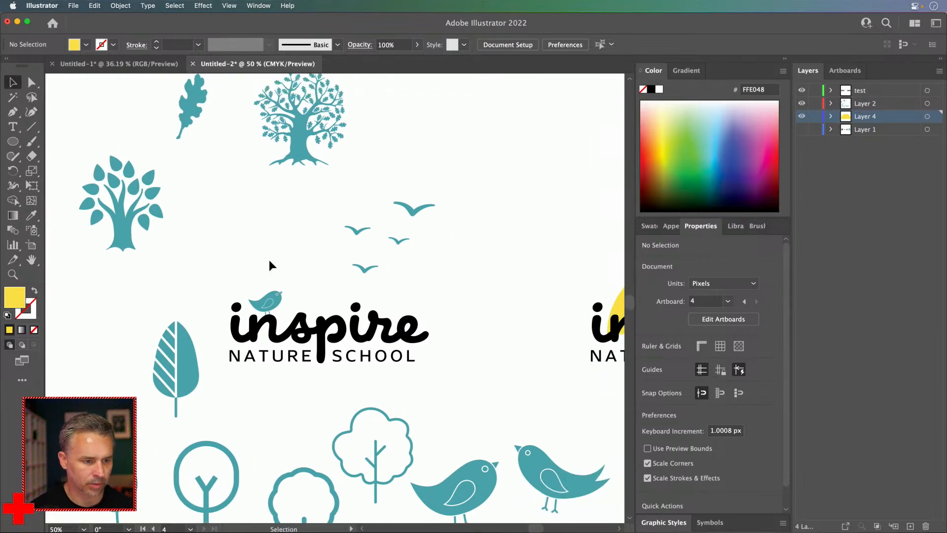
key("i")
left_click(118, 222)
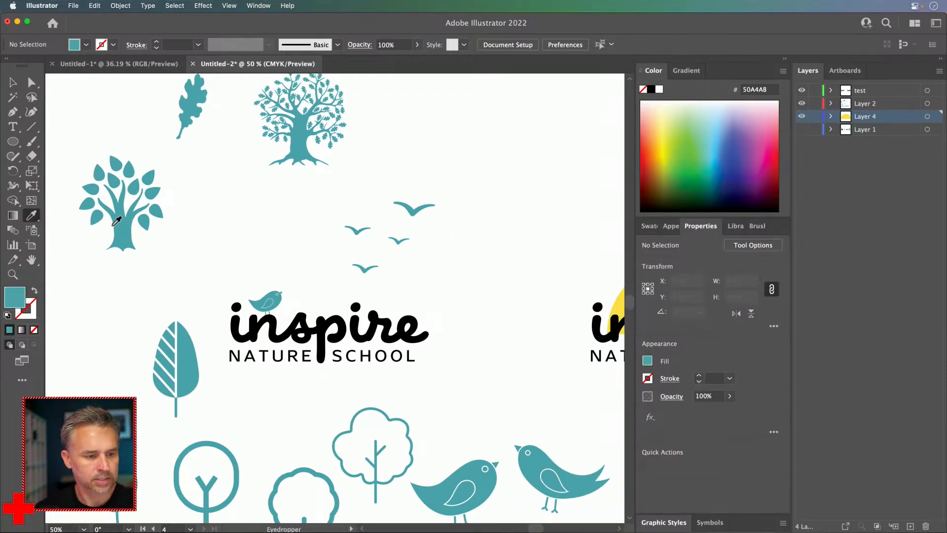
Step: Draw a teardrop-shaped bird body about 198 × 181 px with the Pencil tool, beside the small flying birds, and fill it teal 50A4AB
key("n")
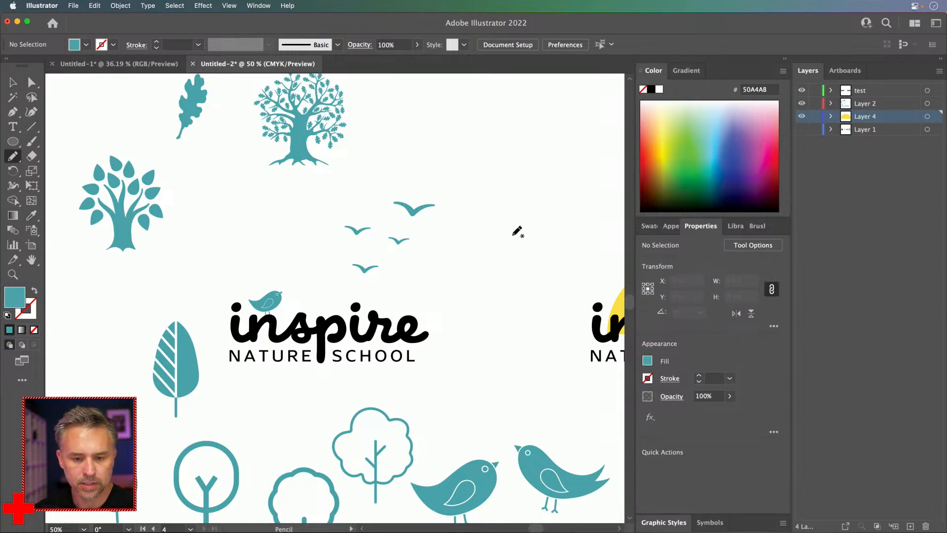
mouse_move(526, 218)
left_mouse_down()
mouse_move(491, 266)
mouse_move(533, 254)
mouse_move(554, 228)
mouse_move(552, 216)
mouse_move(526, 219)
left_mouse_up()
key("v")
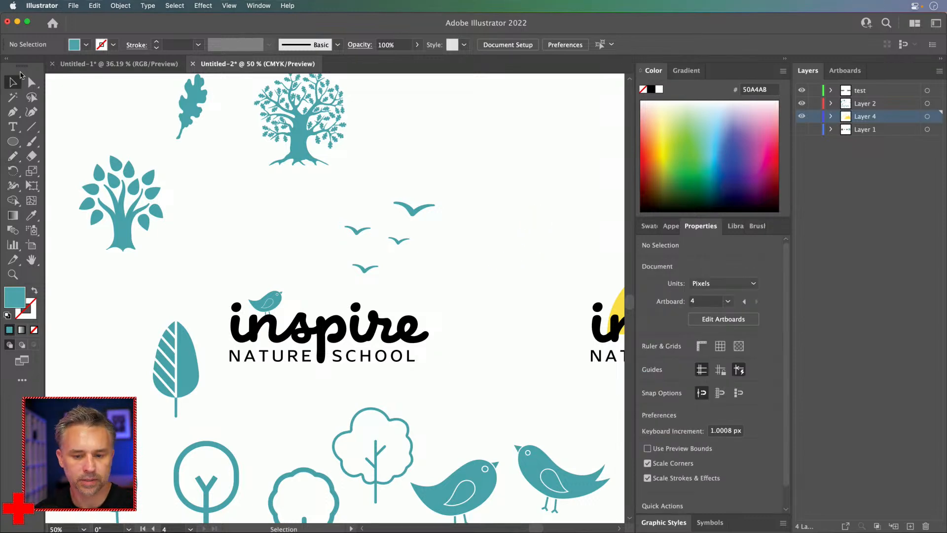
left_click(522, 222)
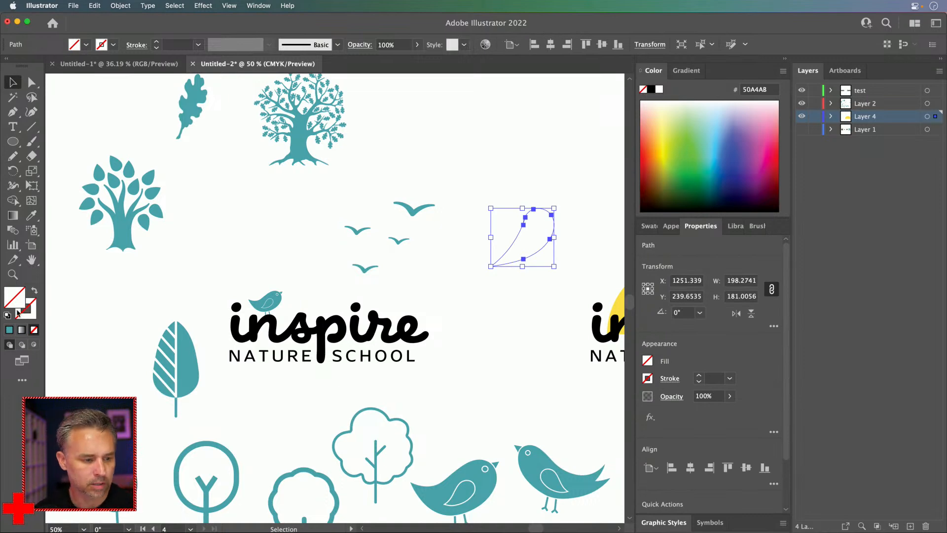
left_click(10, 329)
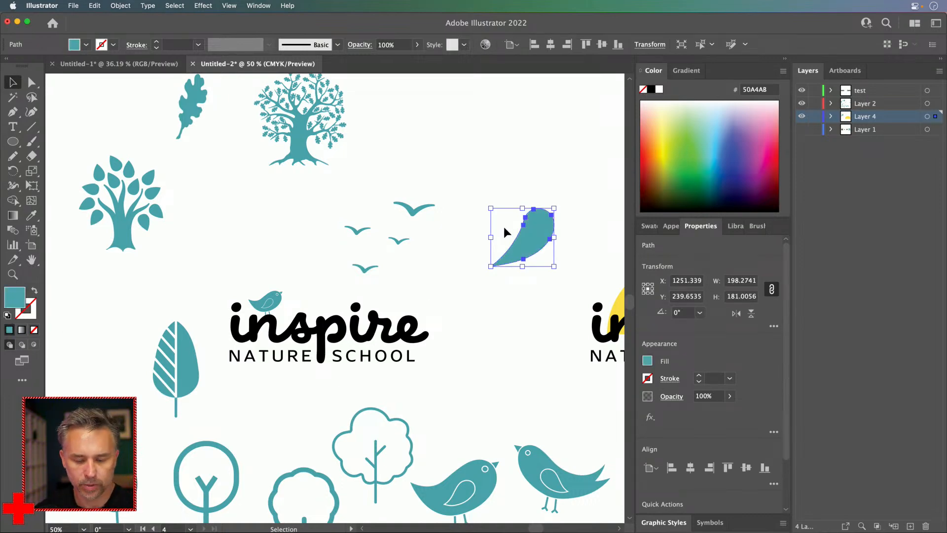
Step: Try a freehand leaf-shaped wing extending back from the bird body with the Pencil tool
key("n")
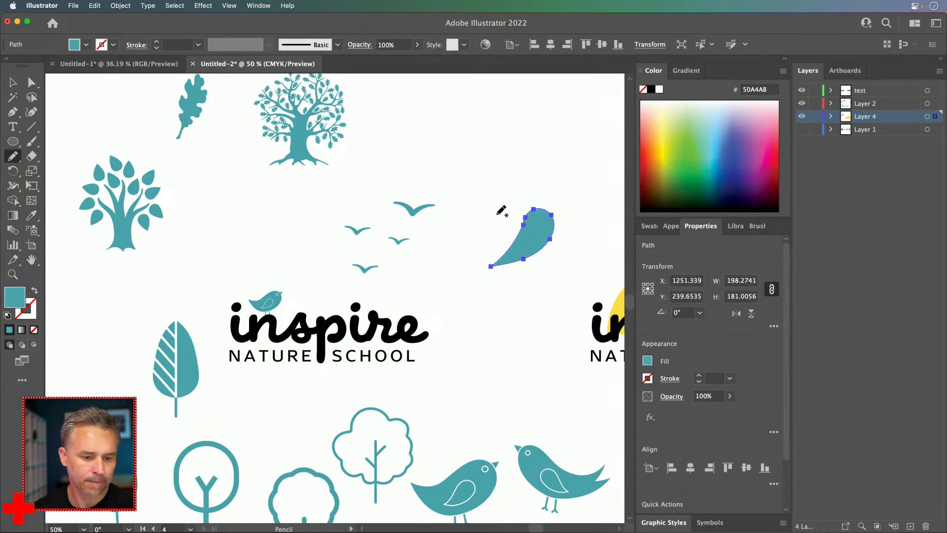
mouse_move(524, 225)
left_mouse_down()
mouse_move(494, 211)
mouse_move(450, 212)
mouse_move(489, 235)
mouse_move(513, 215)
left_mouse_up()
scroll(513, 215, "right", 3)
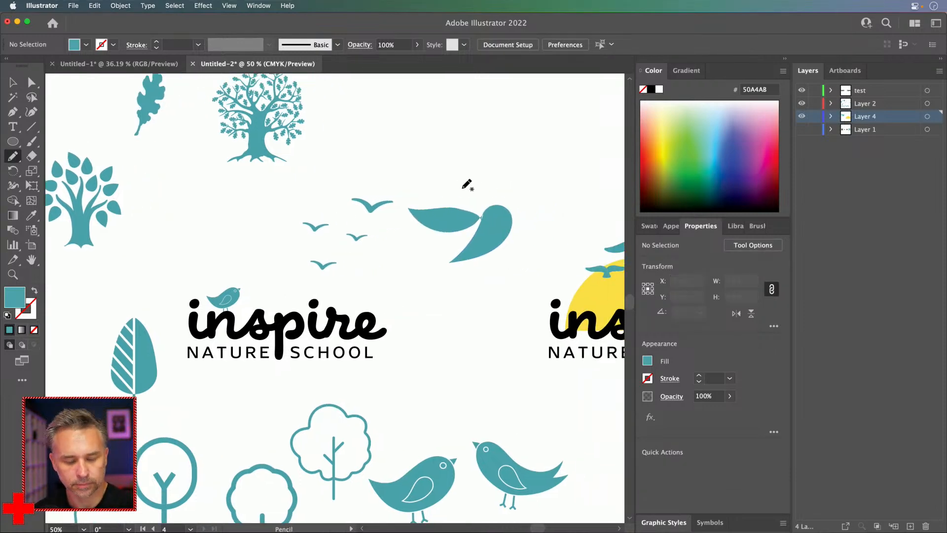
key("super+z")
Step: Draw a teal leaf-shaped wing about 218 × 105 px with the Pencil tool and attach it to the back of the bird body
mouse_move(473, 167)
left_mouse_down()
mouse_move(441, 154)
mouse_move(392, 151)
mouse_move(421, 181)
mouse_move(467, 167)
left_mouse_up()
key("super+z")
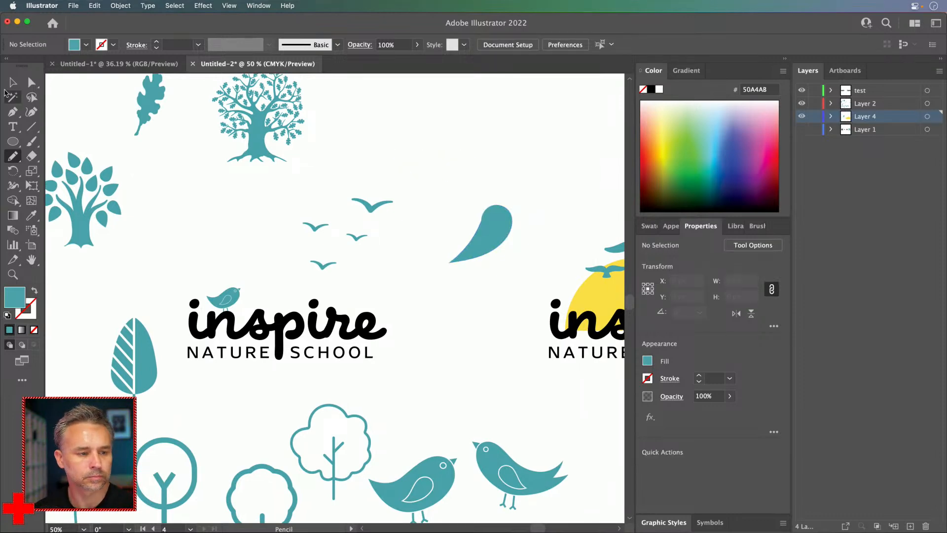
left_click(13, 82)
mouse_move(419, 117)
left_mouse_down()
mouse_move(466, 202)
mouse_move(469, 194)
left_mouse_up()
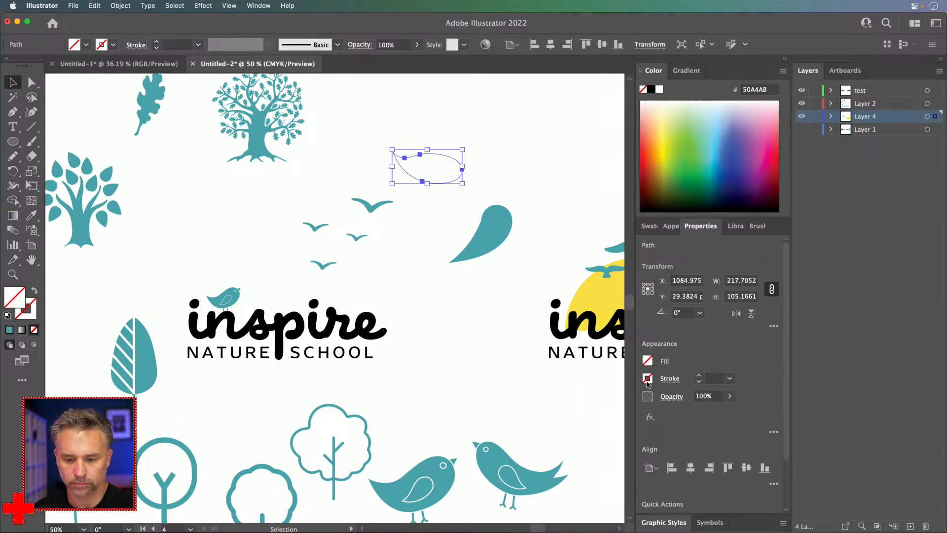
left_click(10, 331)
left_click_drag(422, 163, 420, 212)
left_click(434, 180)
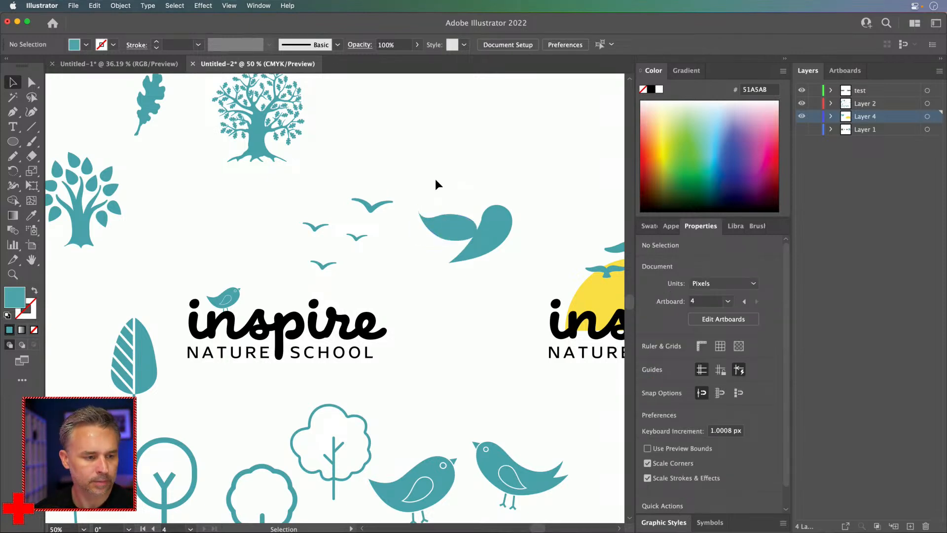
Step: Draw a small pointed beak shape about 39 × 46 px with the Pencil tool beside the bird's head and select it
key("n")
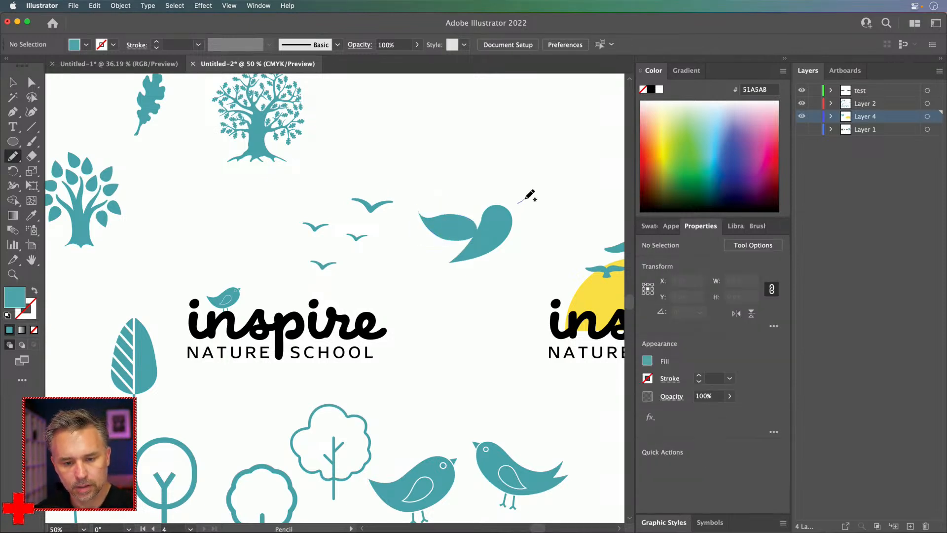
left_click(14, 80)
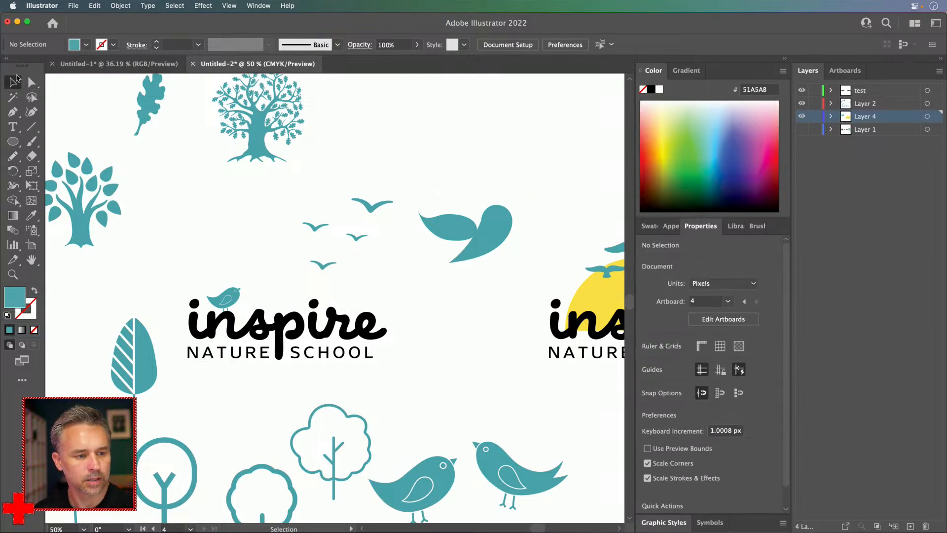
left_click_drag(513, 183, 534, 212)
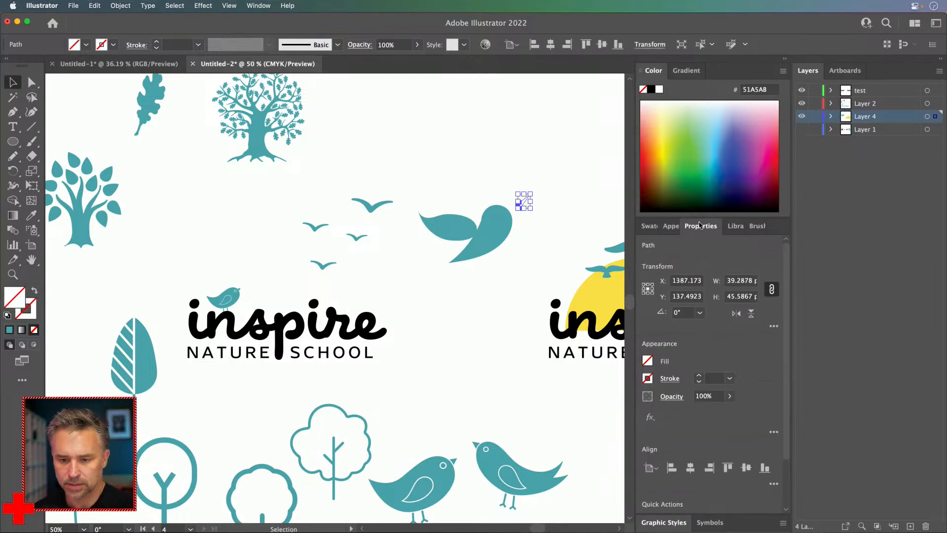
Step: Toggle New Art Has Basic Appearance and fill the small pointed shape with the teal sampled from the bird body
left_click(672, 227)
left_click(782, 227)
left_click(783, 227)
left_click(782, 227)
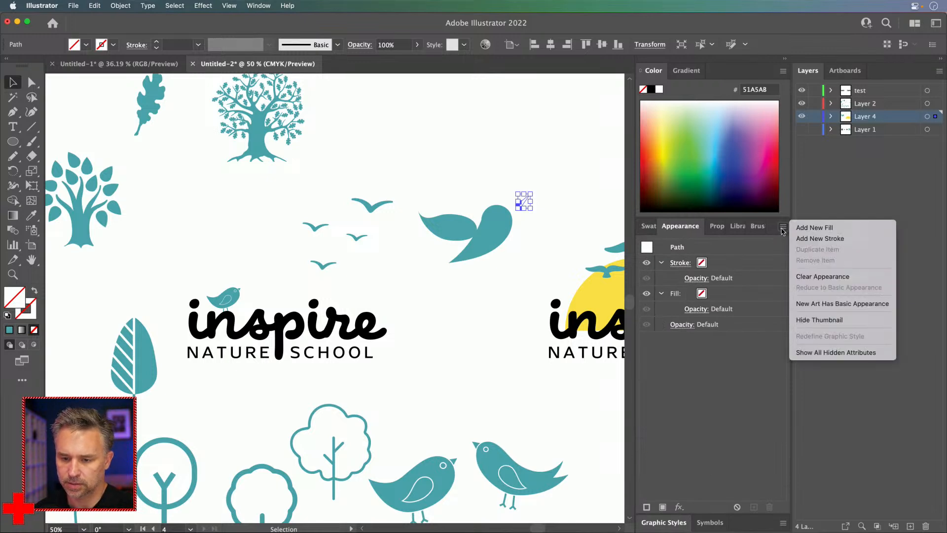
left_click(804, 304)
key("i")
left_click(487, 235)
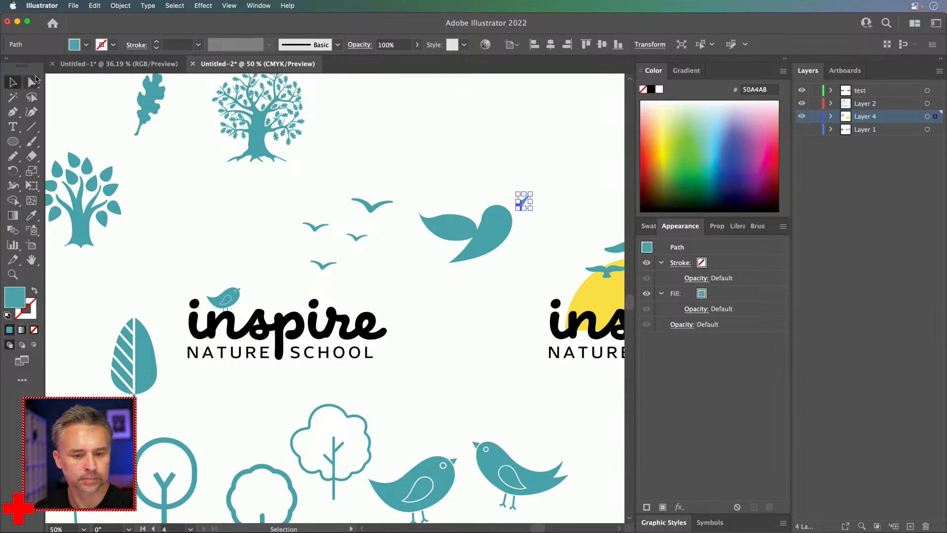
Step: Draw a larger curved leaf shape with the Pencil tool in front of the bird's chest and select it
key("n")
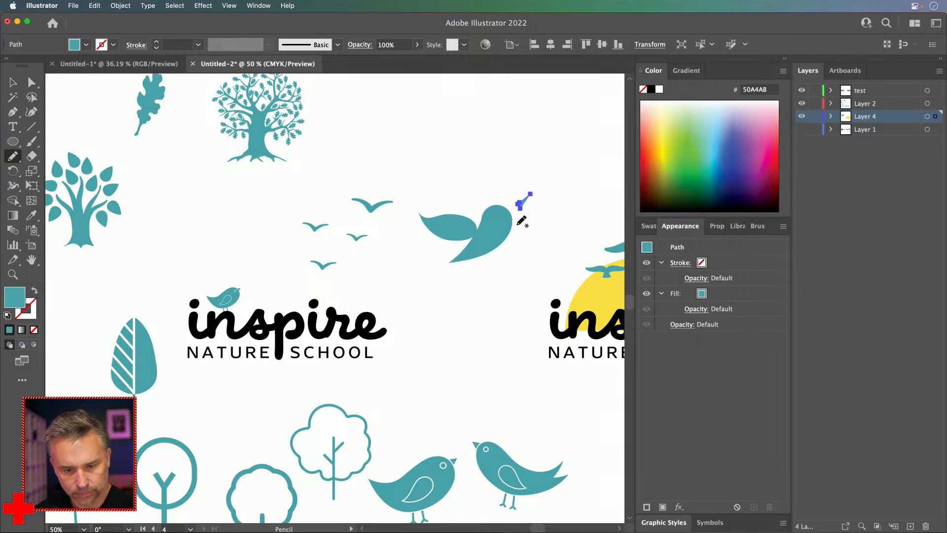
mouse_move(515, 225)
left_mouse_down()
mouse_move(554, 216)
mouse_move(549, 233)
mouse_move(519, 243)
mouse_move(523, 222)
left_mouse_up()
left_click(13, 83)
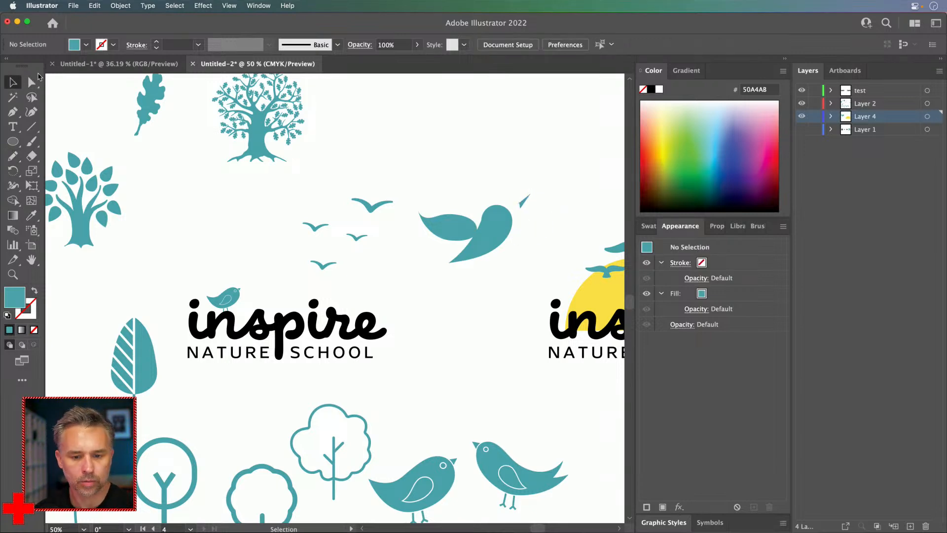
left_click(528, 235)
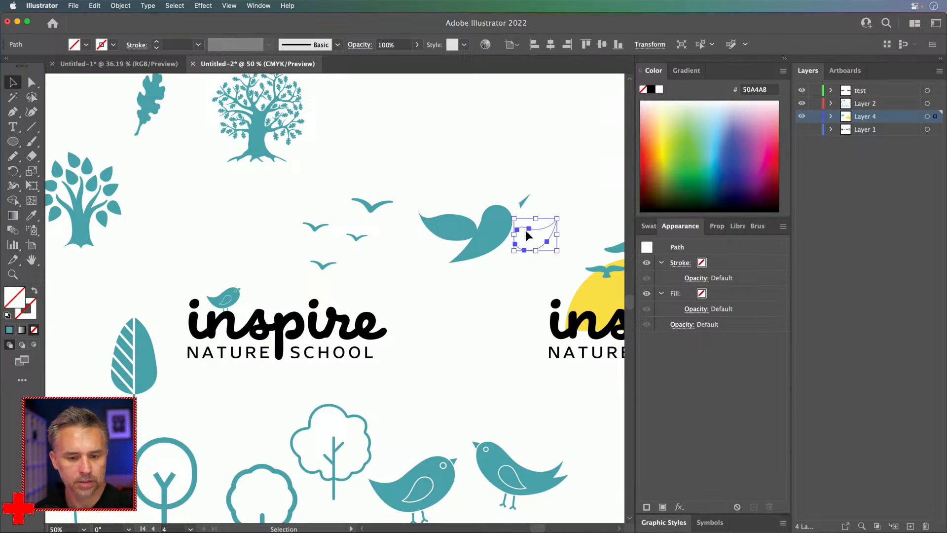
key("Delete")
left_click(9, 329)
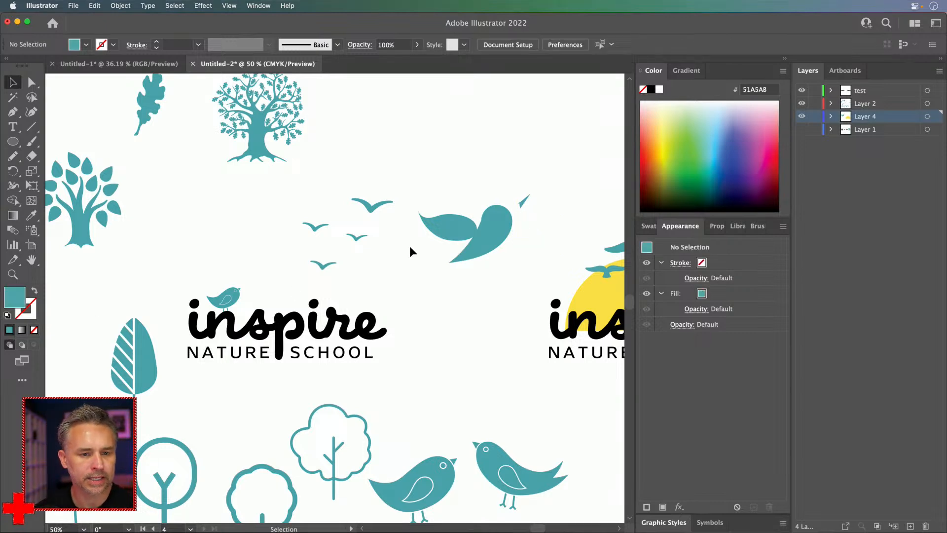
key("super+z")
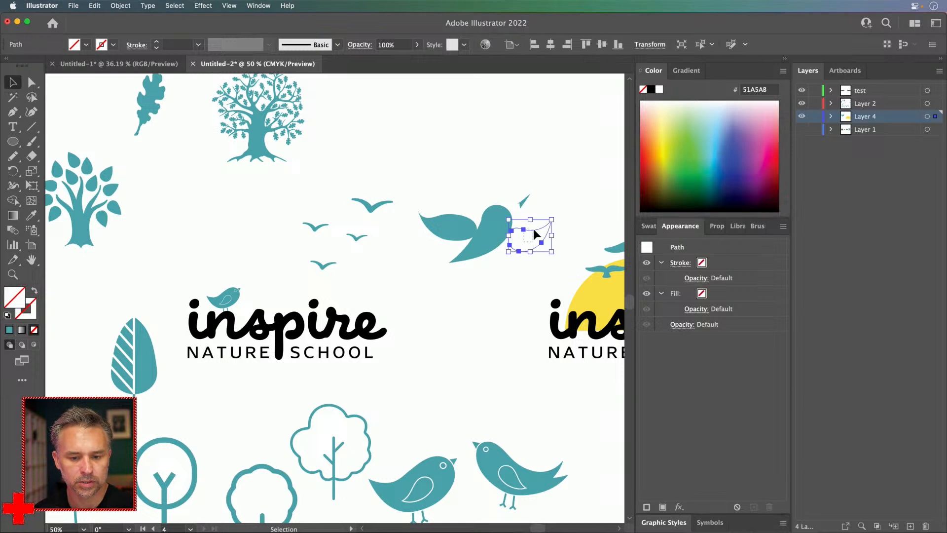
Step: Fill the unfilled wing path with solid teal and place it against the right side of the large bird's body
left_click(533, 232)
left_click_drag(530, 226, 543, 240)
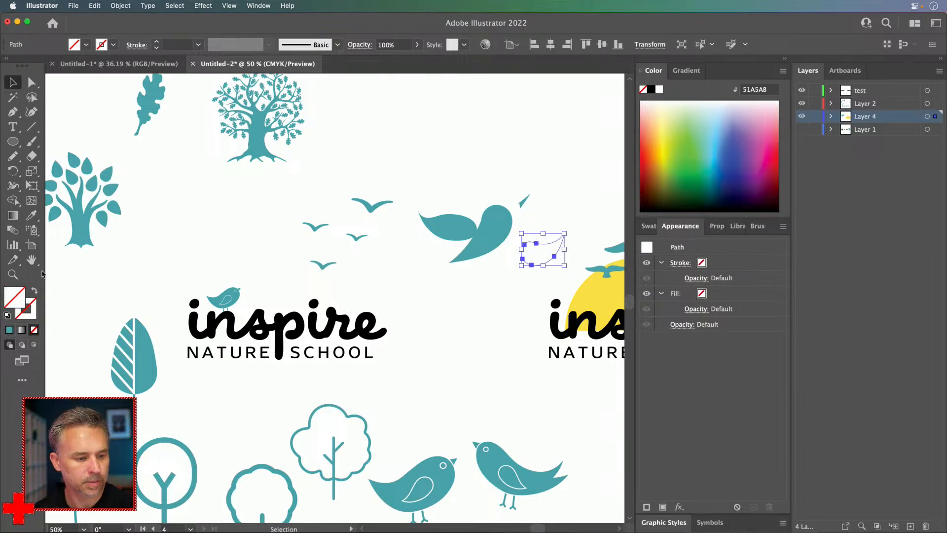
left_click(9, 330)
left_click_drag(530, 242, 520, 228)
left_click(402, 167)
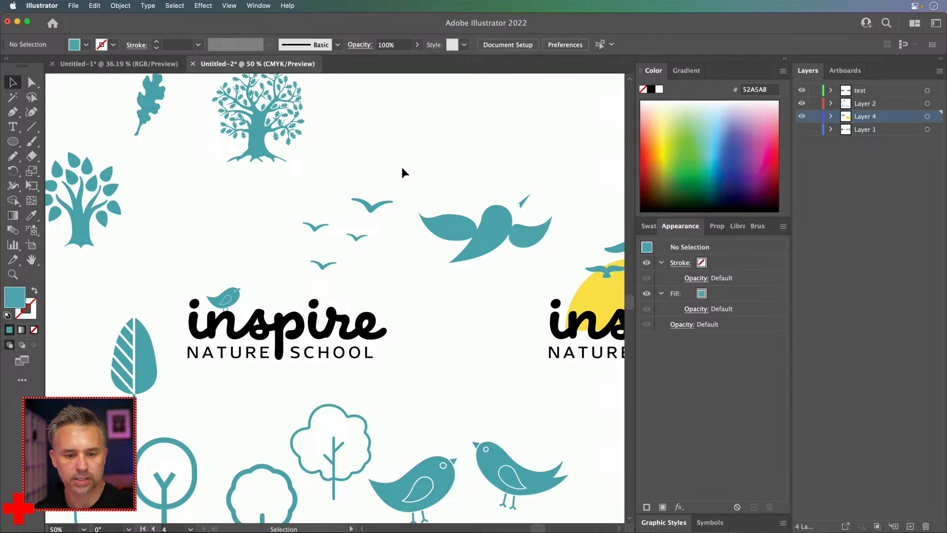
Step: Move the beak onto the large bird's head and nudge the left wing into the body
left_click(511, 208)
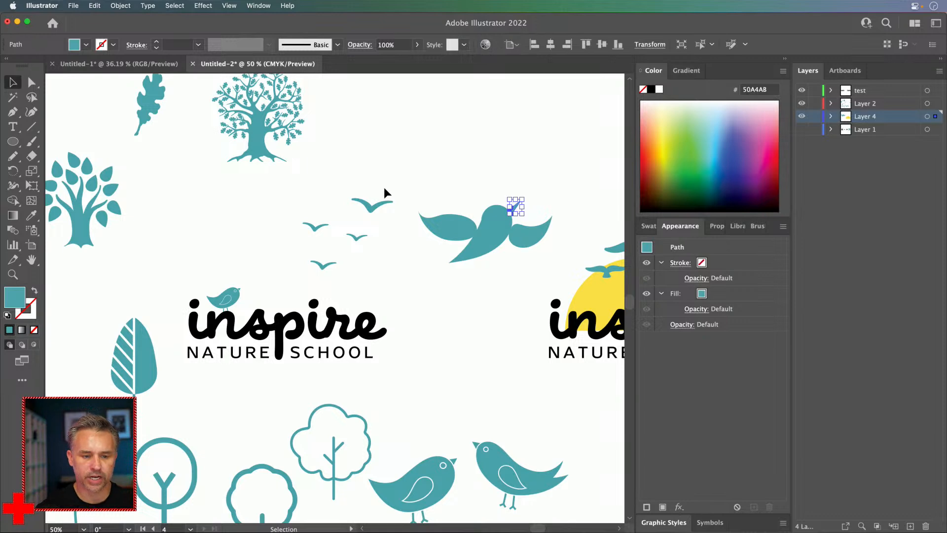
left_click(452, 164)
left_click(432, 234)
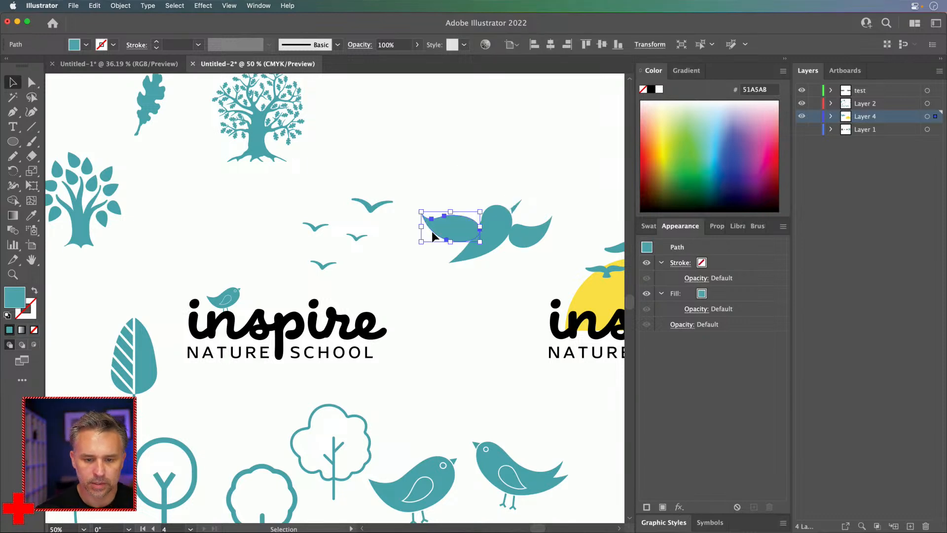
Step: Move the flock of small flying birds up, clear of the large bird
key("super+equal")
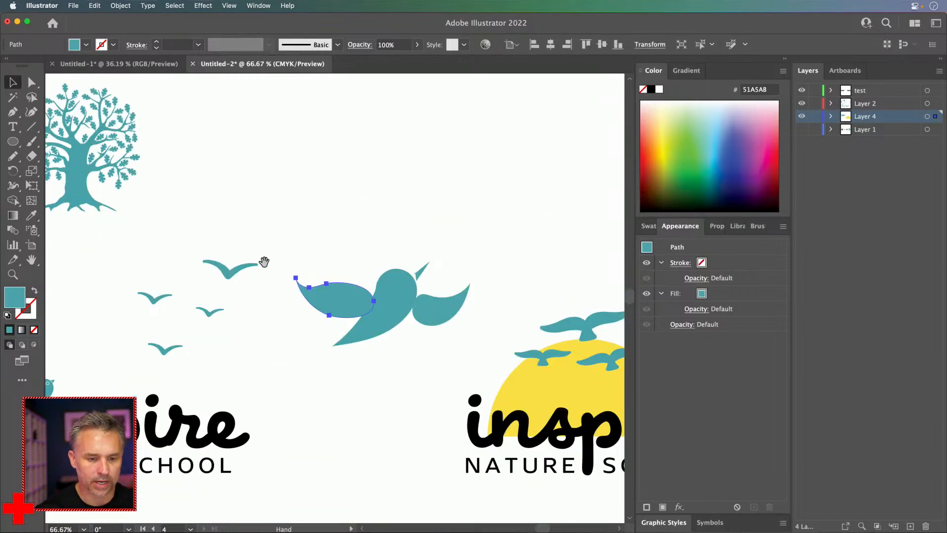
left_click_drag(265, 261, 358, 218)
left_click_drag(232, 196, 332, 315)
left_click_drag(312, 211, 445, 133)
left_click_drag(294, 280, 332, 230)
left_click(316, 236)
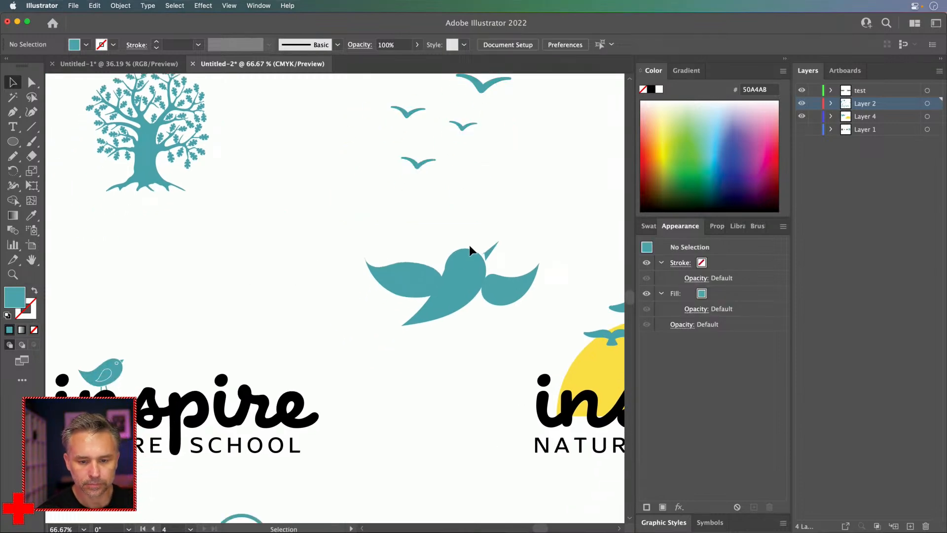
Step: Shift the beak and the right wing further in so they overlap the large bird's head and body
left_click(480, 260)
left_click_drag(505, 288, 493, 285)
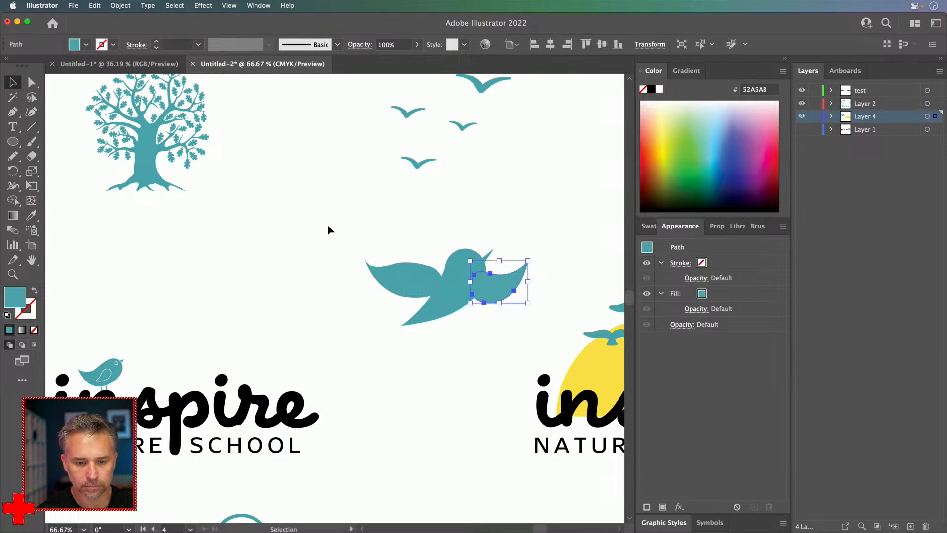
Step: Move all parts of the large bird to the left, group them and scale the group down to a small bird
left_click_drag(331, 229, 517, 320)
left_click_drag(462, 287, 285, 286)
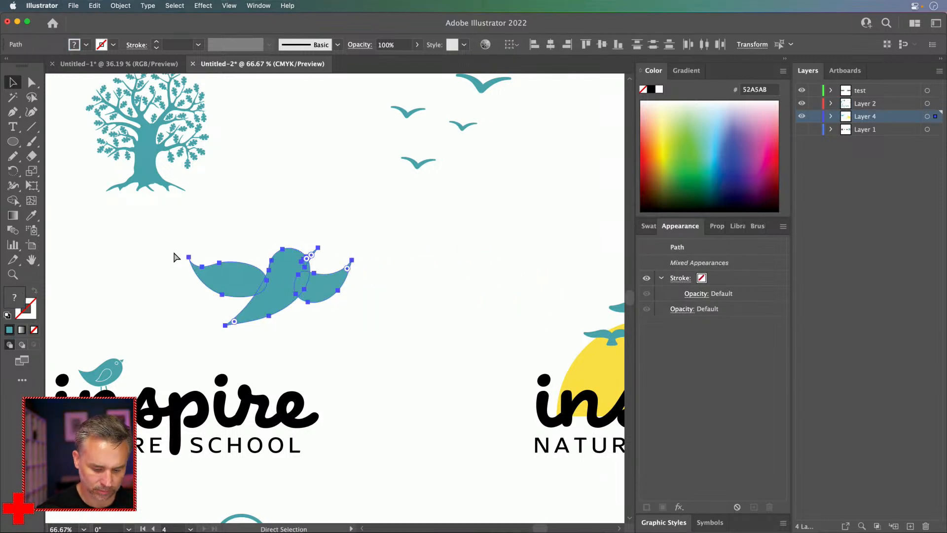
key("super+g")
mouse_move(189, 253)
left_mouse_down()
mouse_move(257, 306)
mouse_move(191, 268)
left_mouse_up()
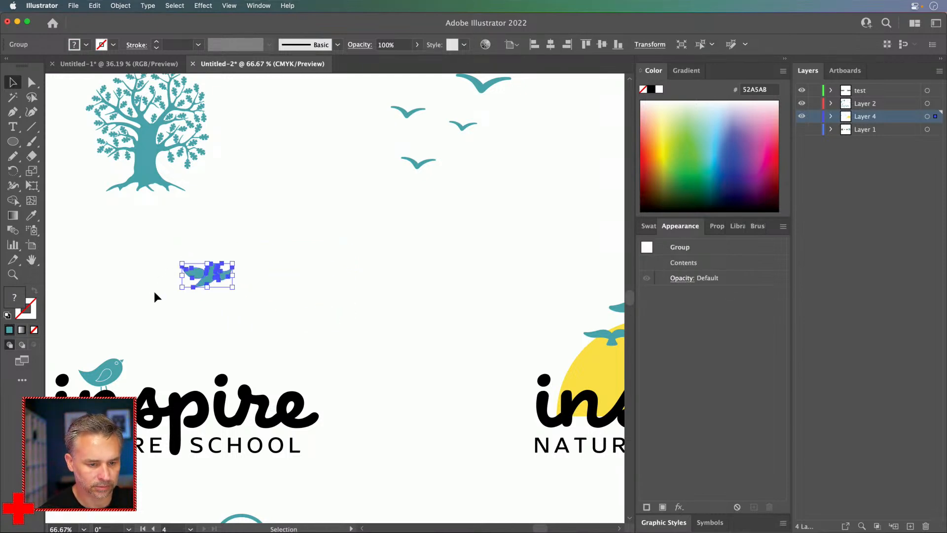
left_click(221, 295)
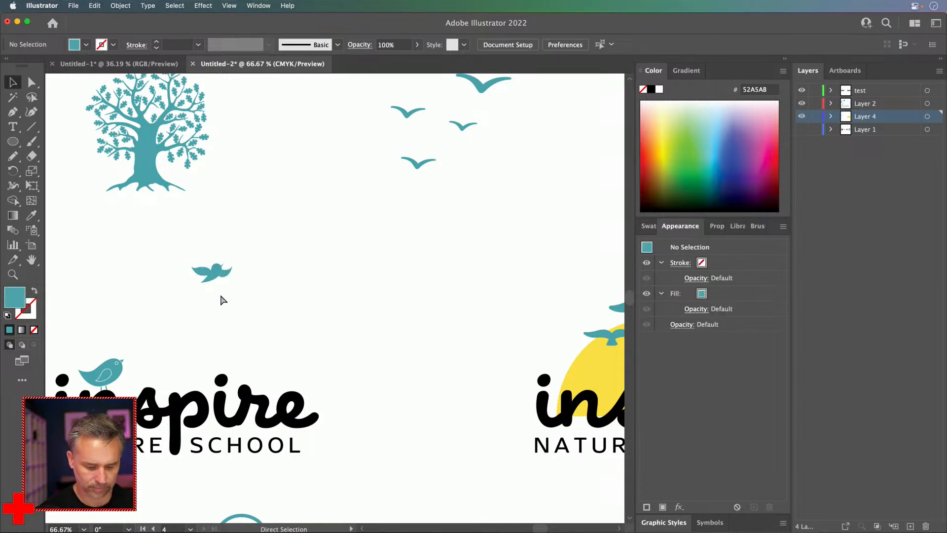
Step: Draw a freehand wing shape with the Pencil tool just below and right of the small bird, and select it
key("super+equal")
key("super+equal")
left_click_drag(184, 274, 521, 209)
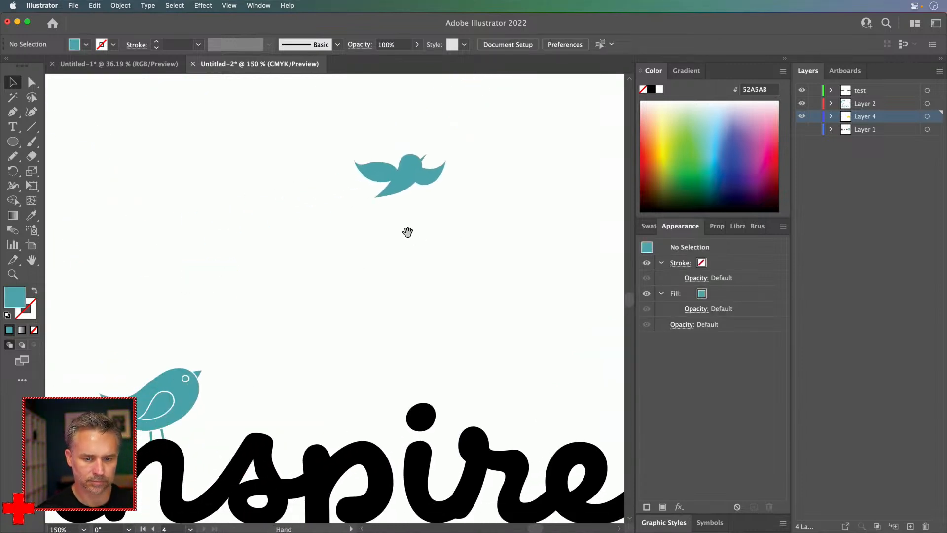
left_click_drag(413, 237, 366, 268)
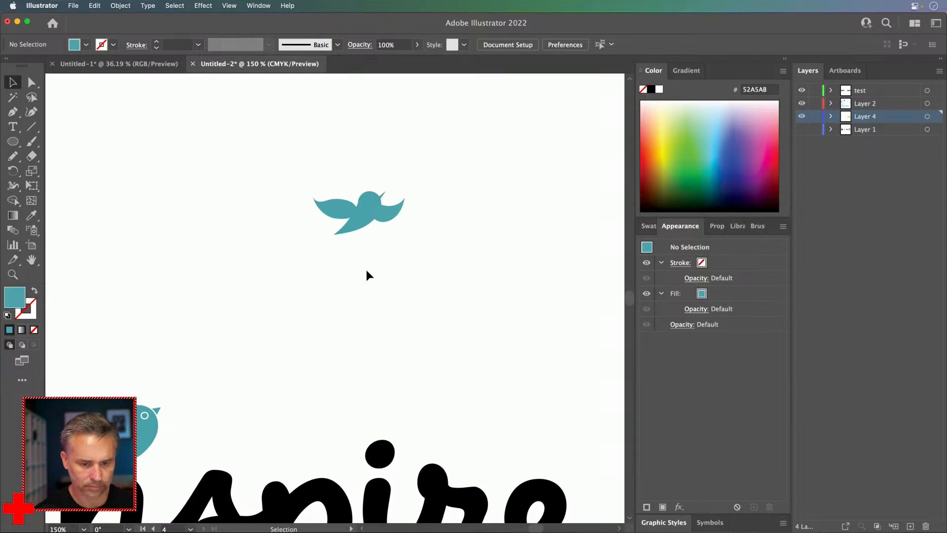
key("n")
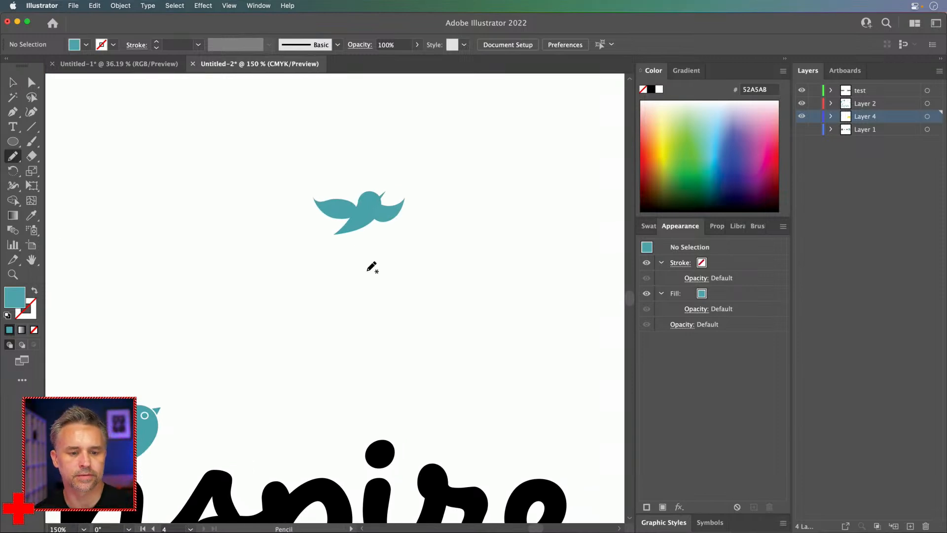
mouse_move(478, 255)
left_mouse_down()
mouse_move(406, 252)
mouse_move(452, 268)
mouse_move(482, 253)
left_mouse_up()
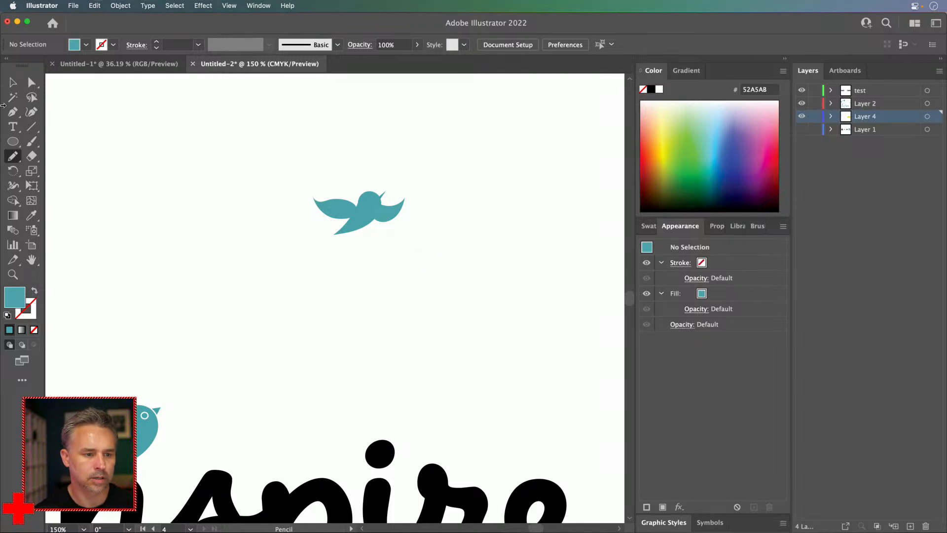
left_click(15, 83)
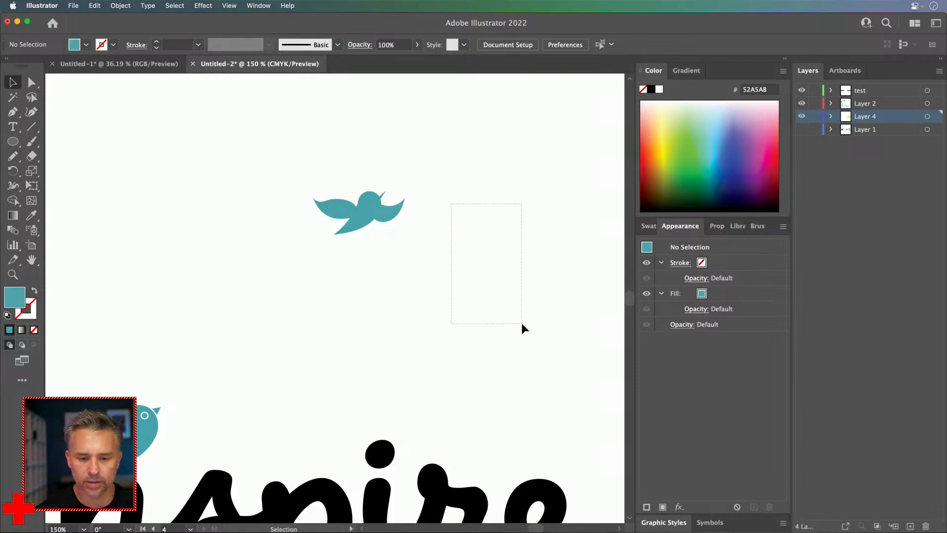
left_click_drag(514, 317, 512, 317)
Step: Turn off New Art Has Basic Appearance and copy the bird's teal fill onto the new wing path
left_click(783, 227)
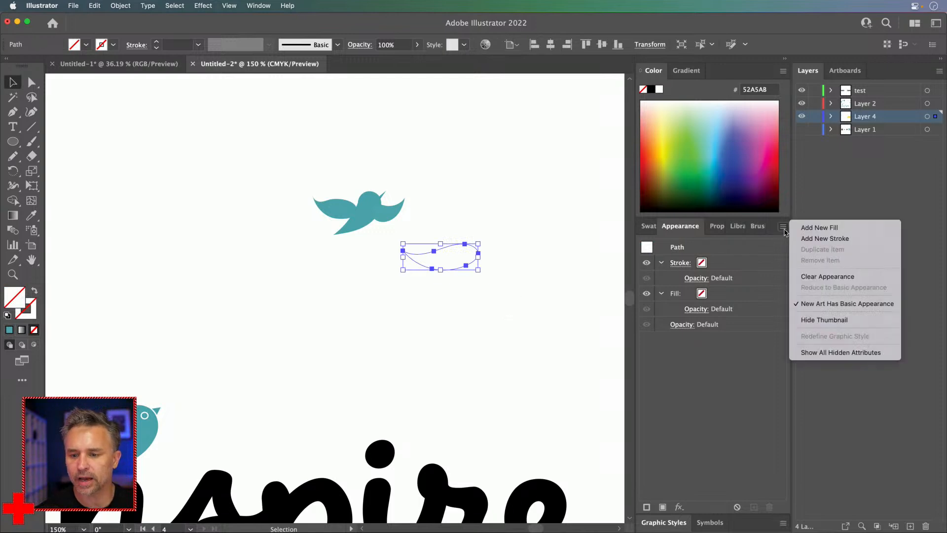
left_click(863, 304)
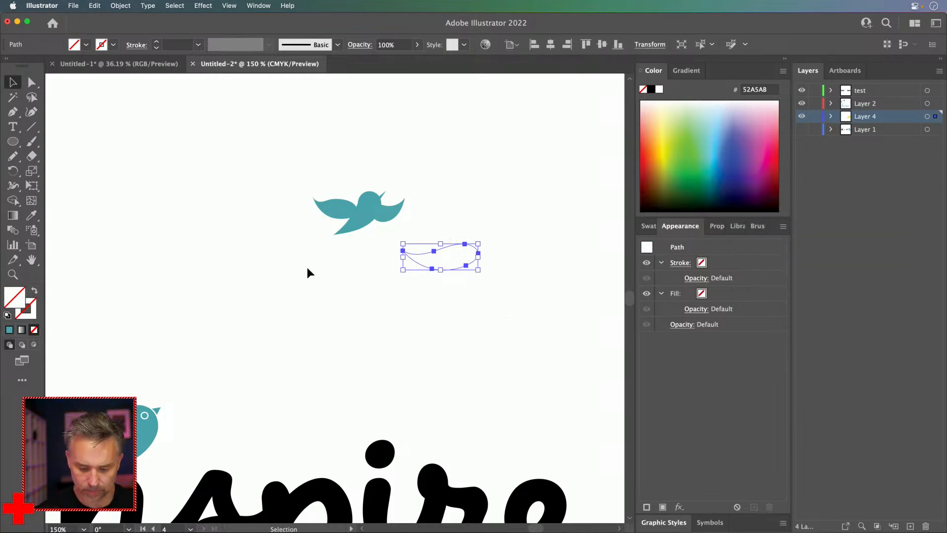
key("i")
left_click(336, 217)
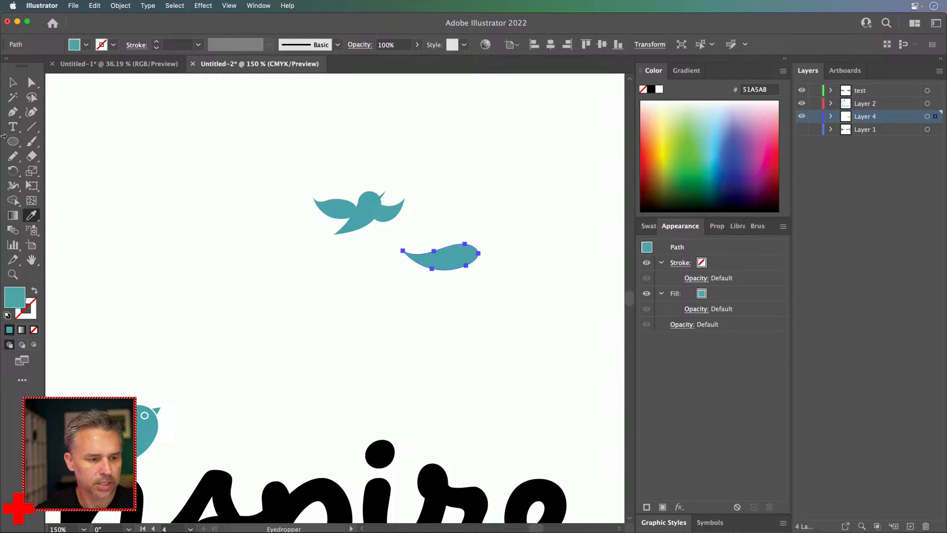
Step: Draw a second, more curved freehand wing with the Pencil tool below the teal wing, and select it
key("n")
mouse_move(358, 292)
left_mouse_down()
mouse_move(408, 312)
mouse_move(375, 310)
mouse_move(361, 289)
left_mouse_up()
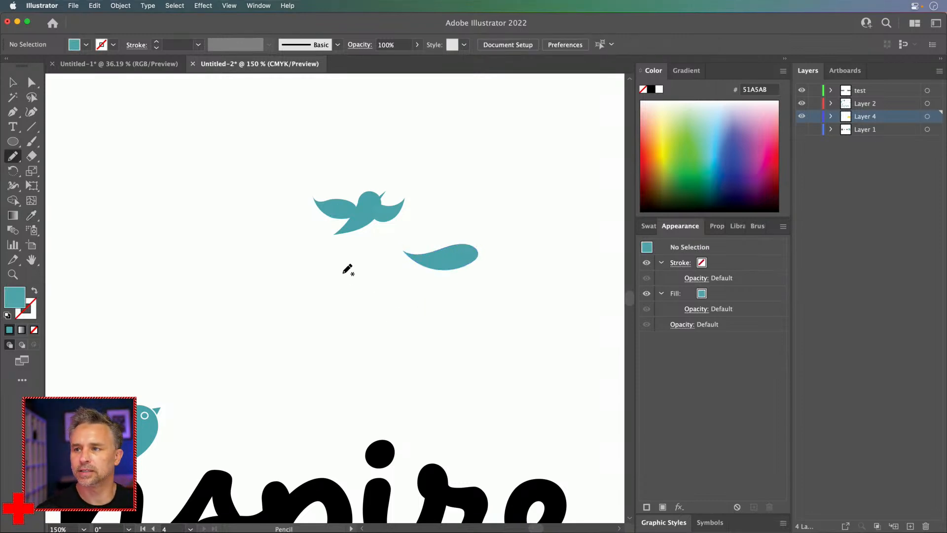
left_click(13, 82)
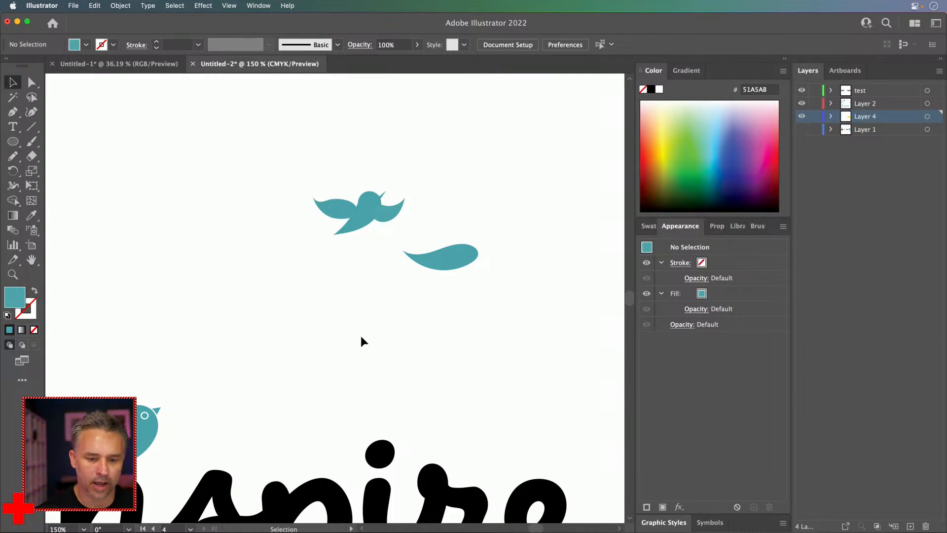
left_click_drag(428, 328, 443, 341)
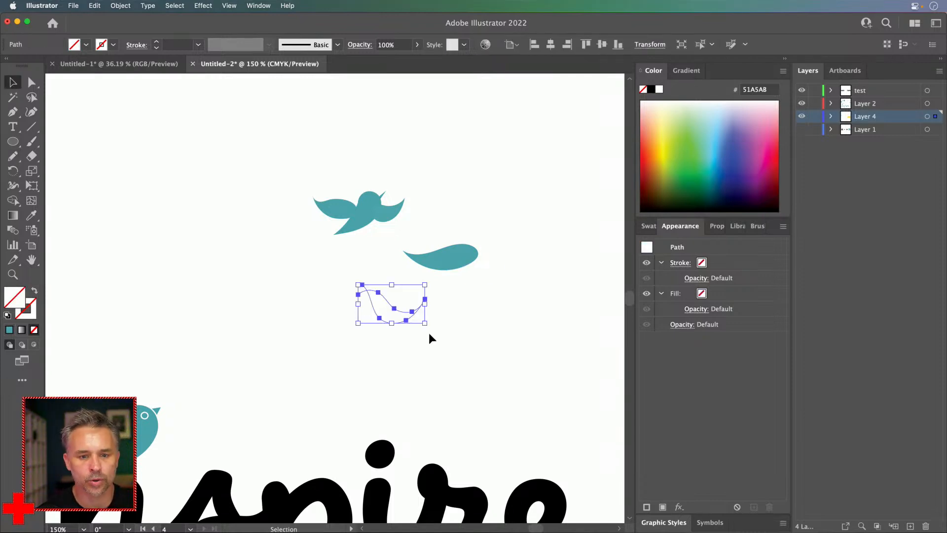
Step: Apply the Default Graphic Style to the second wing path
left_click(659, 524)
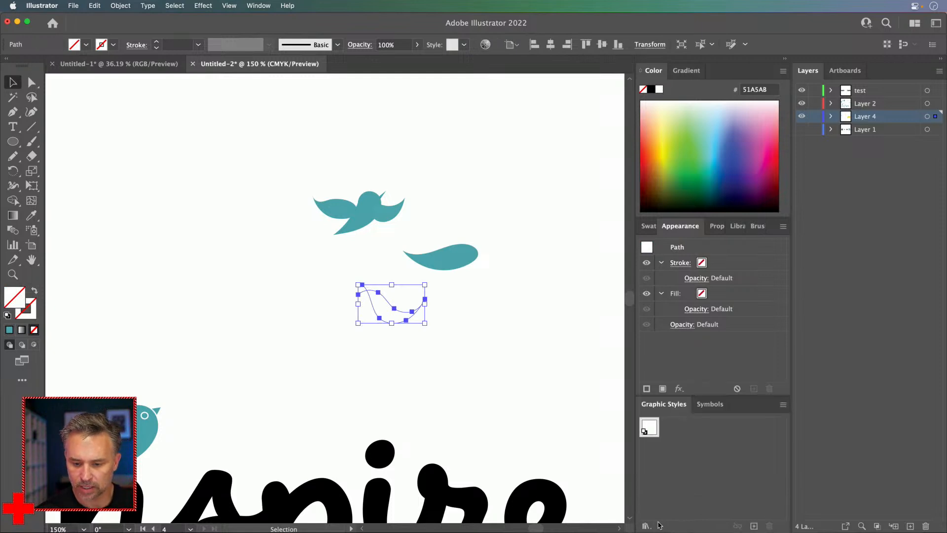
left_click(783, 404)
left_click(727, 456)
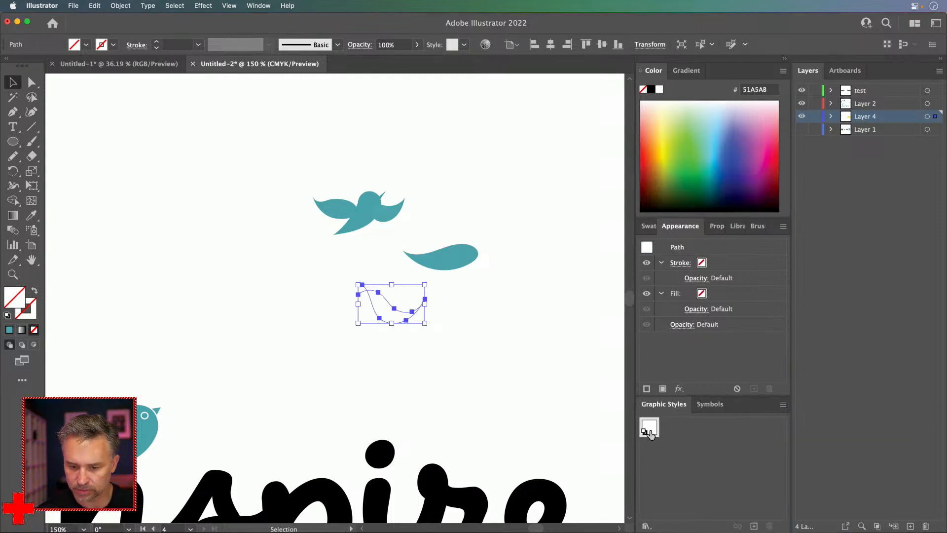
left_click(649, 429)
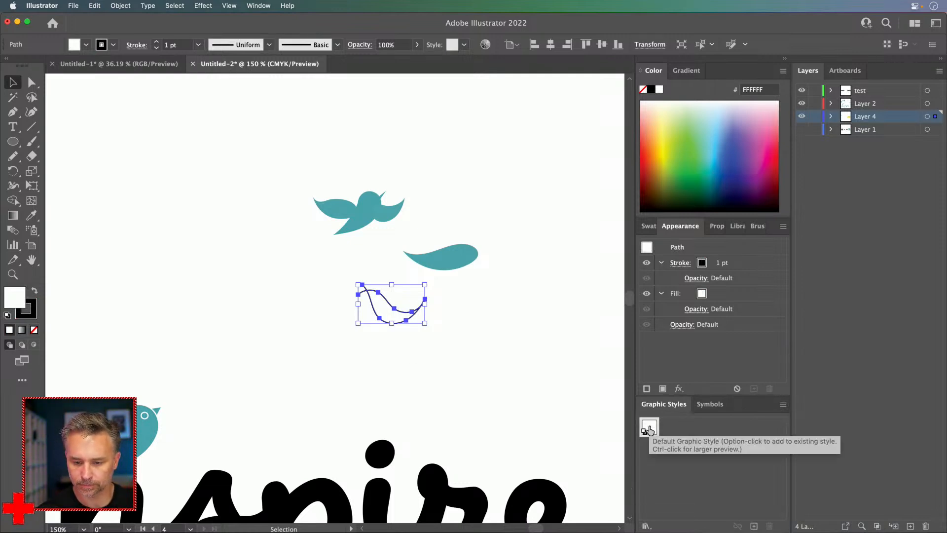
Step: Enlarge the outlined second wing and move it down, away from the teal wing
left_click(339, 301)
mouse_move(363, 290)
left_mouse_down()
mouse_move(377, 317)
mouse_move(329, 305)
mouse_move(354, 303)
left_mouse_up()
left_click(304, 286)
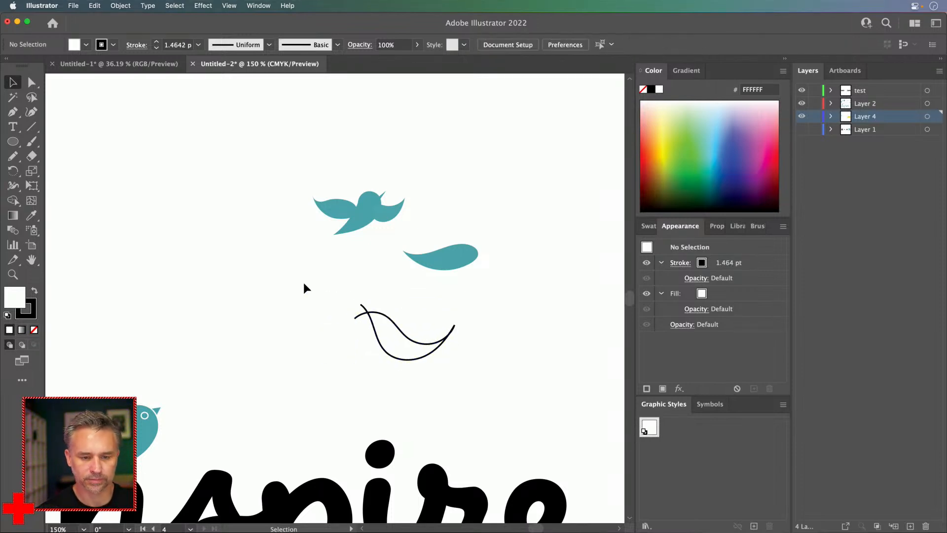
Step: Duplicate the teal wing to its right and reflect the copy so the two wings mirror each other
left_click(445, 253)
left_click_drag(453, 255, 494, 269)
left_click(380, 273)
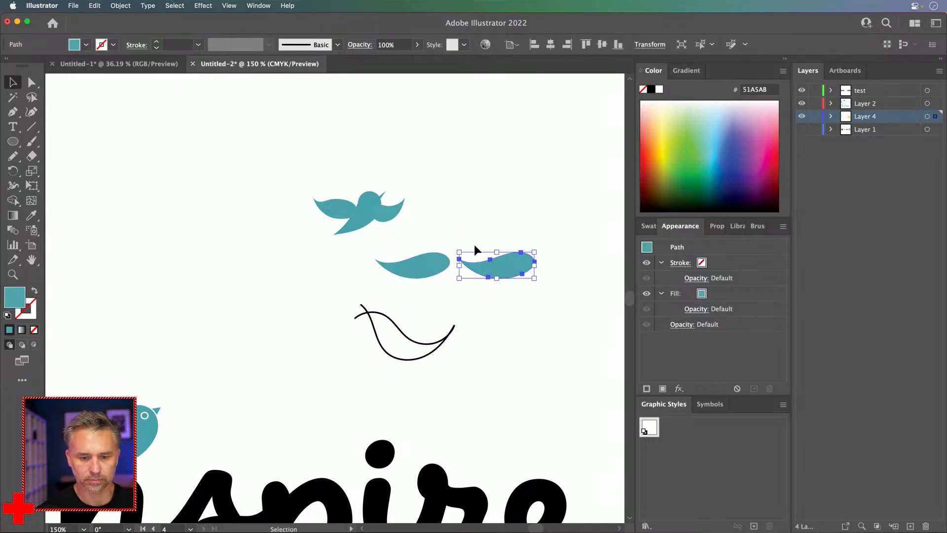
left_click_drag(10, 172, 54, 186)
double_click(10, 171)
key("Return")
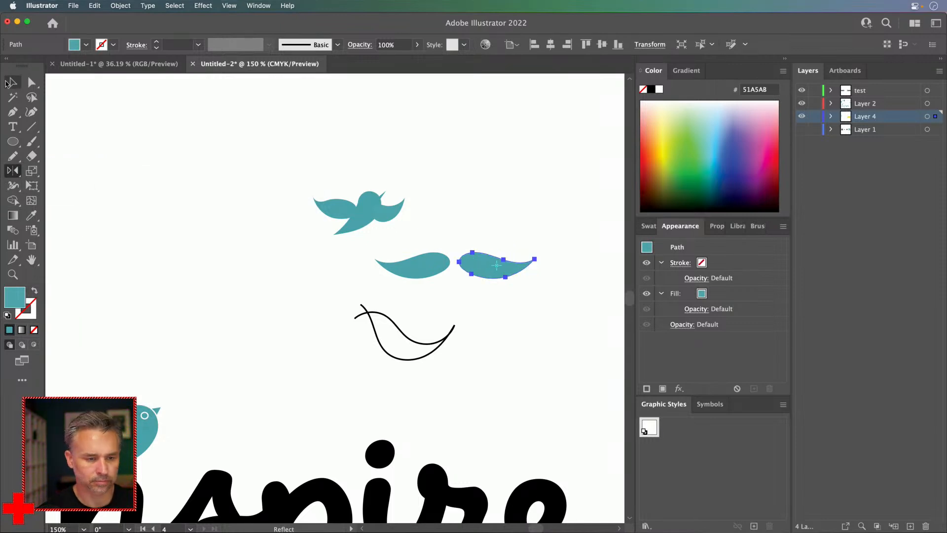
Step: Rotate the left teal wing so its tip points upward and move it to overlap the mirrored wing
key("v")
left_click(430, 268)
left_click_drag(369, 248, 368, 233)
left_click_drag(405, 260, 430, 252)
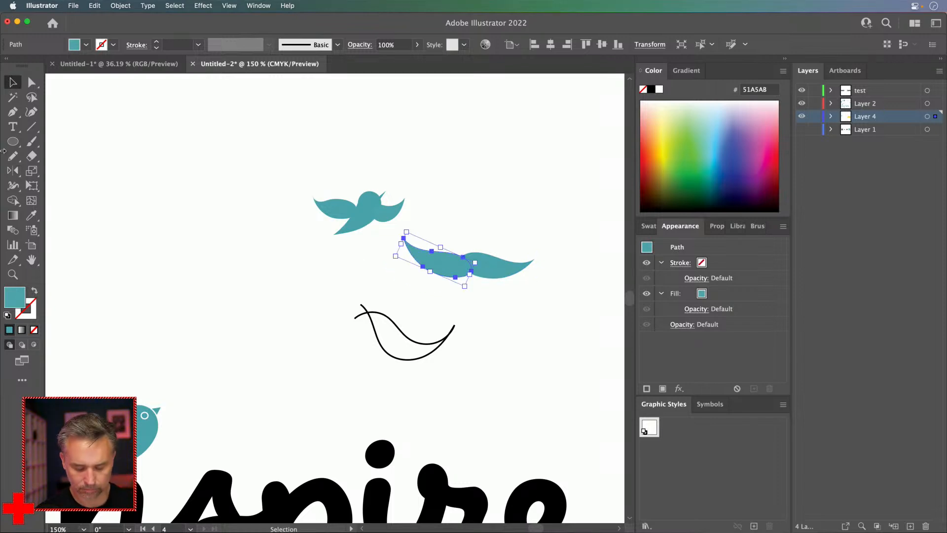
Step: Draw a freehand teardrop-shaped body with the Pencil tool below the wing pair, and select it
key("n")
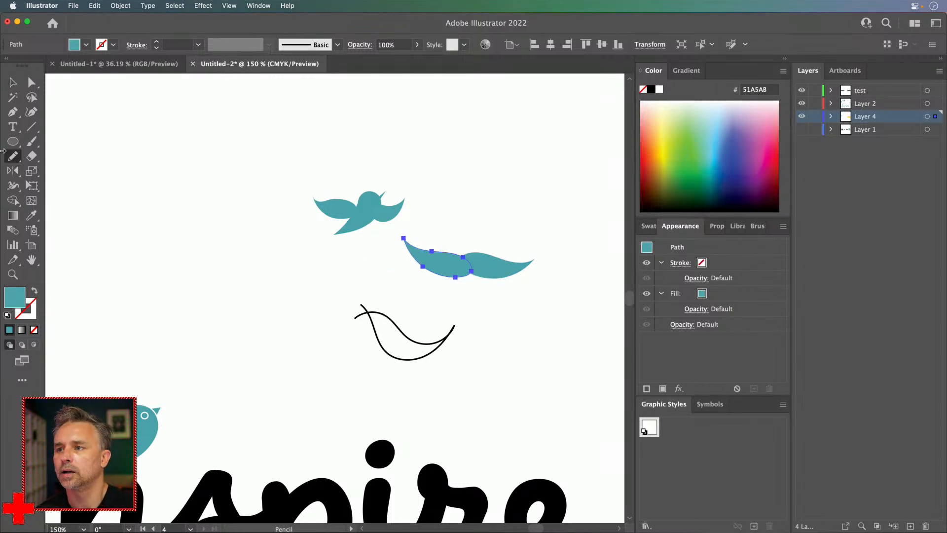
mouse_move(517, 312)
left_mouse_down()
mouse_move(486, 321)
mouse_move(469, 350)
mouse_move(516, 330)
mouse_move(508, 304)
left_mouse_up()
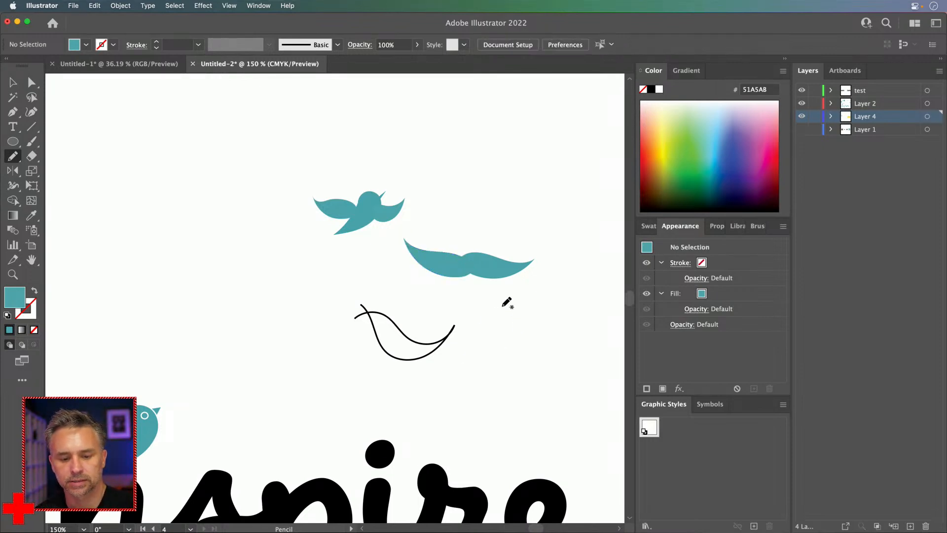
left_click(15, 83)
left_click(506, 352)
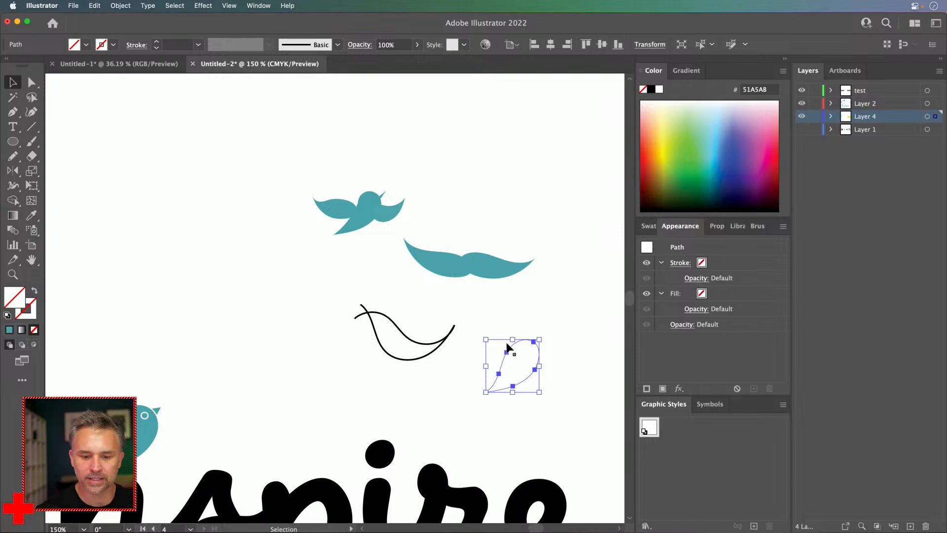
Step: Move the teardrop body to the lower left of the small bird and fill it with the bird's teal
left_click_drag(511, 345, 261, 269)
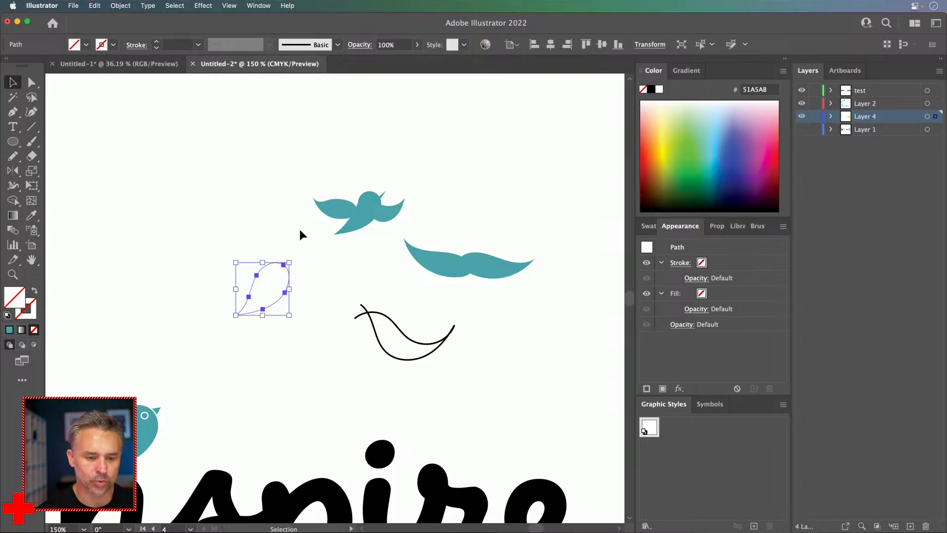
key("i")
left_click(336, 201)
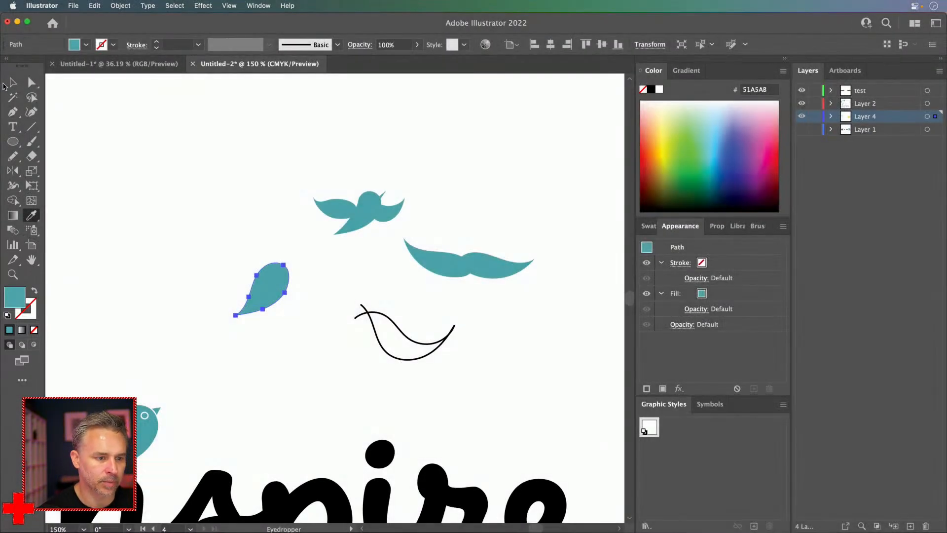
Step: Try a filled four-sided shape with the Pen tool on empty canvas beside the small bird, and delete it
left_click(11, 84)
left_click(183, 200)
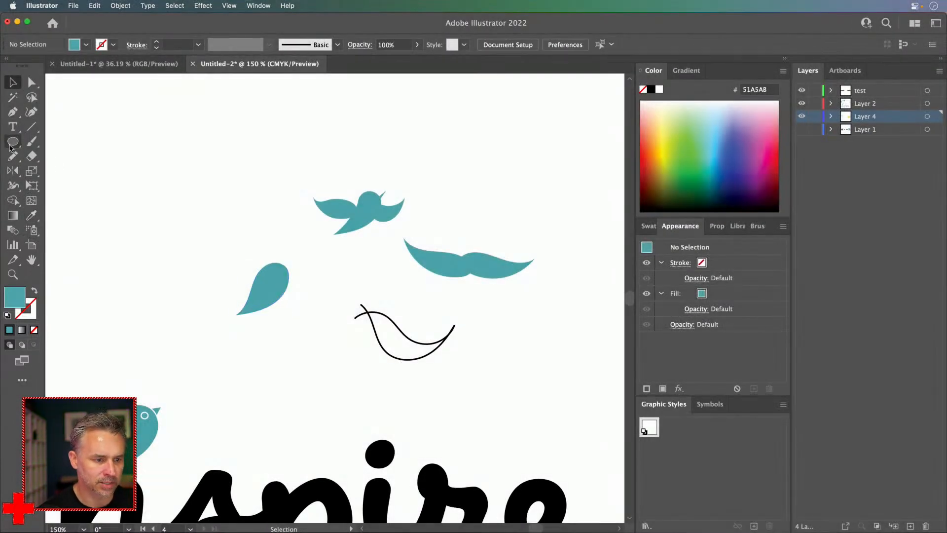
left_click(14, 112)
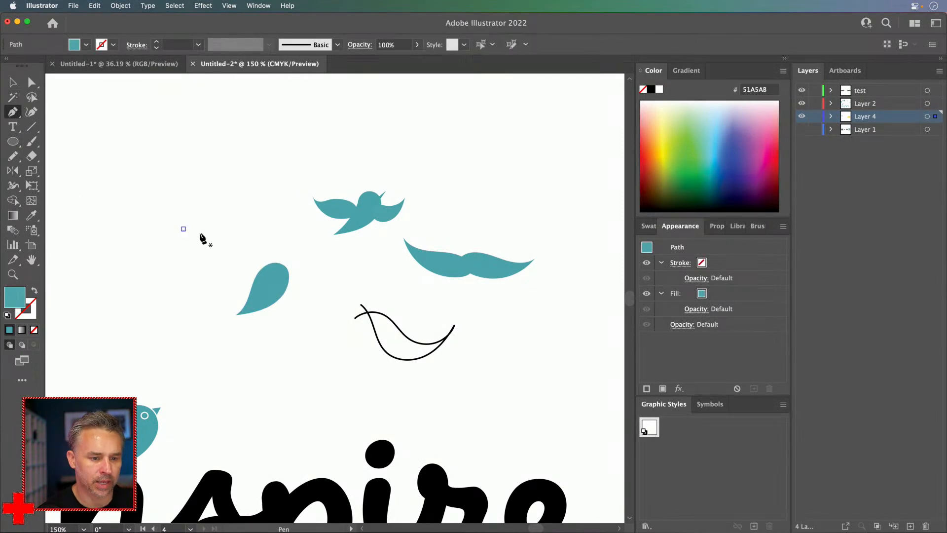
left_click(230, 231)
left_click(197, 267)
left_click(164, 255)
left_click(183, 229)
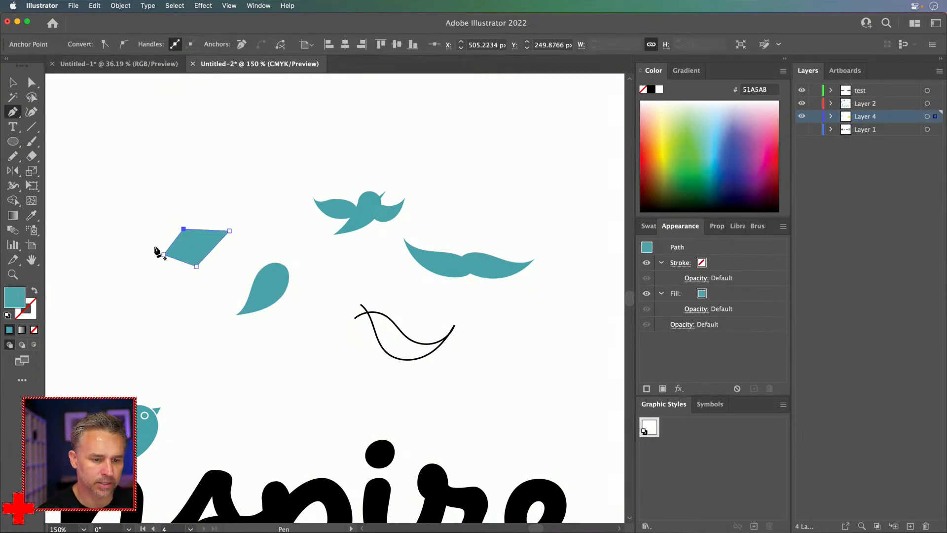
left_click(12, 83)
key("Delete")
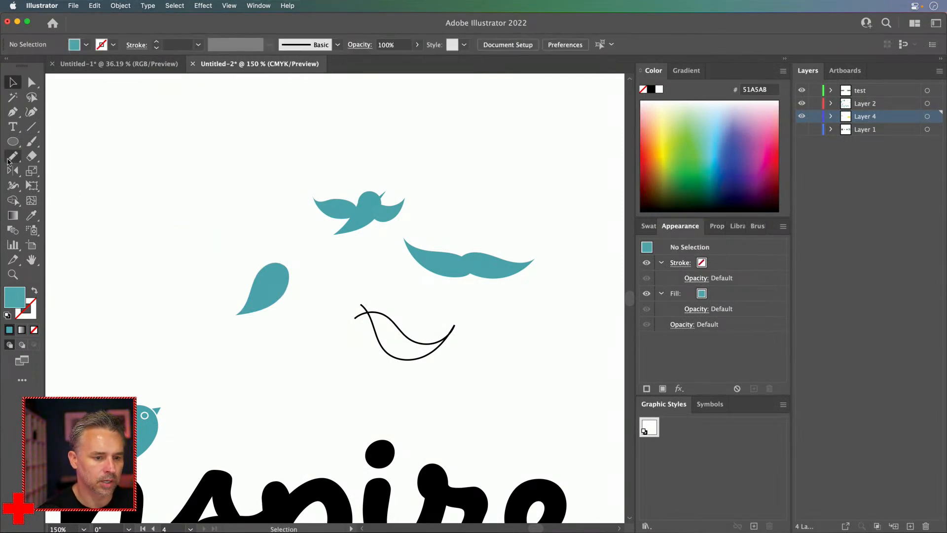
Step: Draw a closed freehand shape with the Pencil tool beside the small bird, locate it in Outline view, and select it
left_click(10, 158)
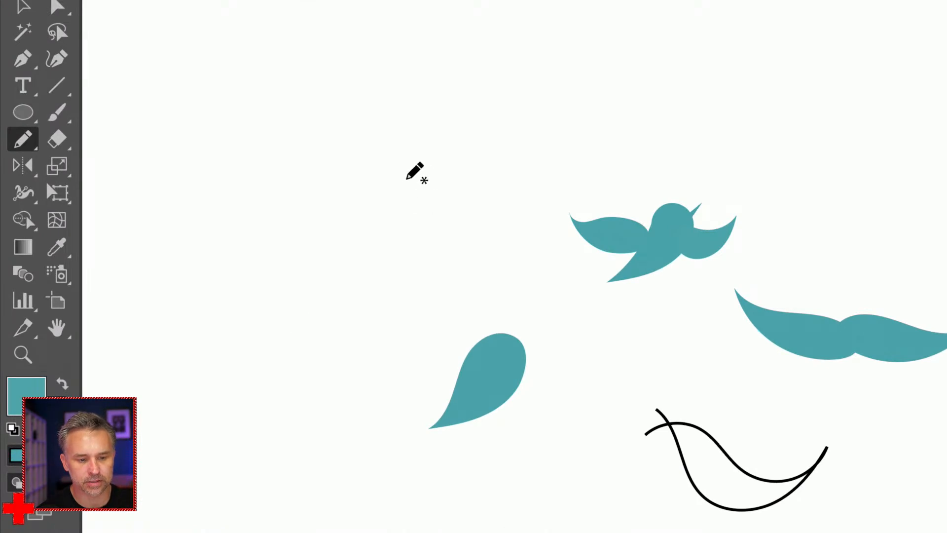
mouse_move(401, 182)
left_mouse_down()
mouse_move(347, 209)
mouse_move(317, 201)
mouse_move(333, 243)
mouse_move(422, 250)
mouse_move(439, 223)
mouse_move(393, 179)
left_mouse_up()
key("ctrl+z")
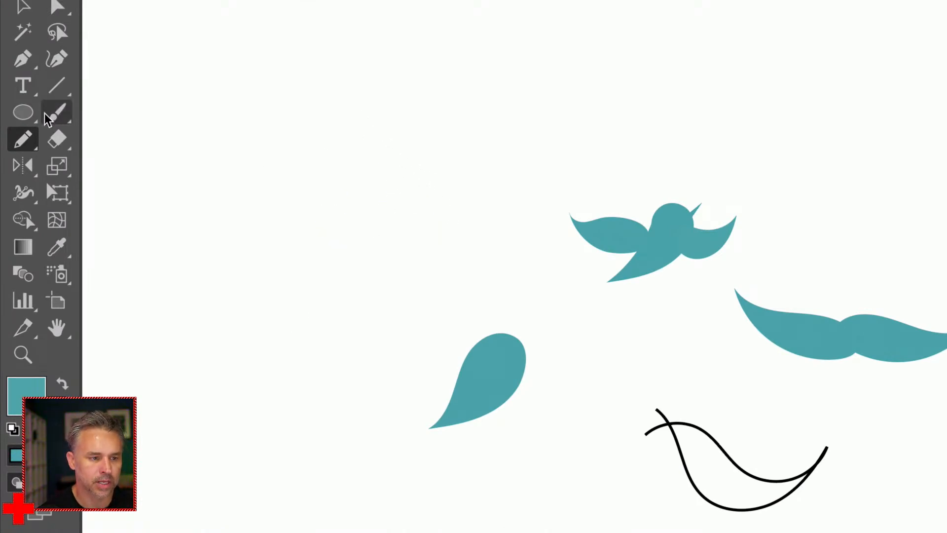
key("ctrl+y")
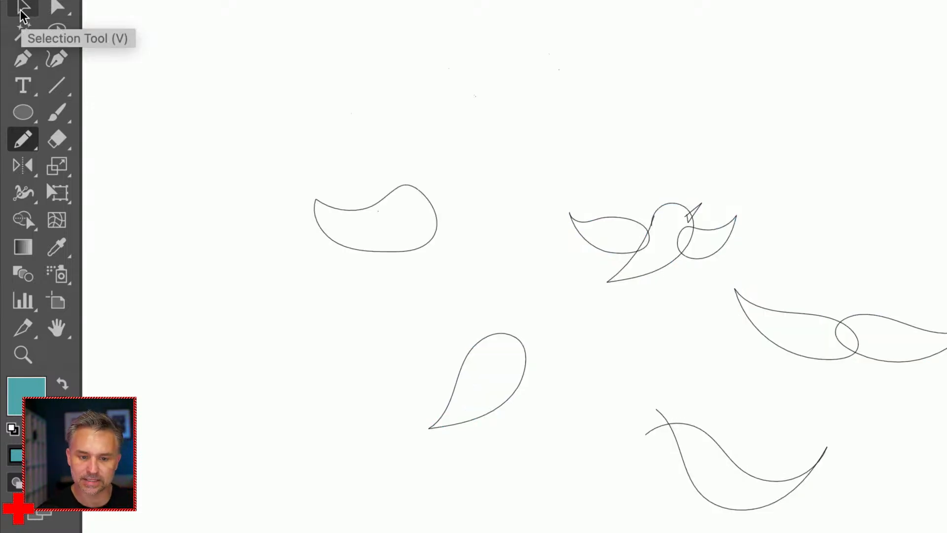
key("ctrl+y")
left_click(19, 10)
left_click_drag(213, 129, 434, 301)
Step: Enable Fill new pencil strokes in the Pencil tool options, and delete the unfilled freehand shape
double_click(23, 139)
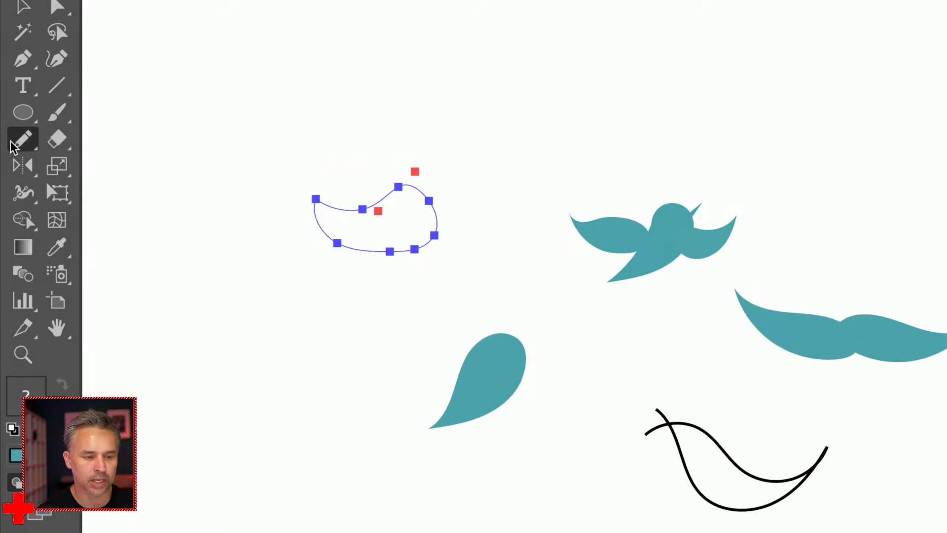
mouse_move(905, 141)
left_mouse_down()
mouse_move(364, 70)
mouse_move(422, 70)
left_mouse_up()
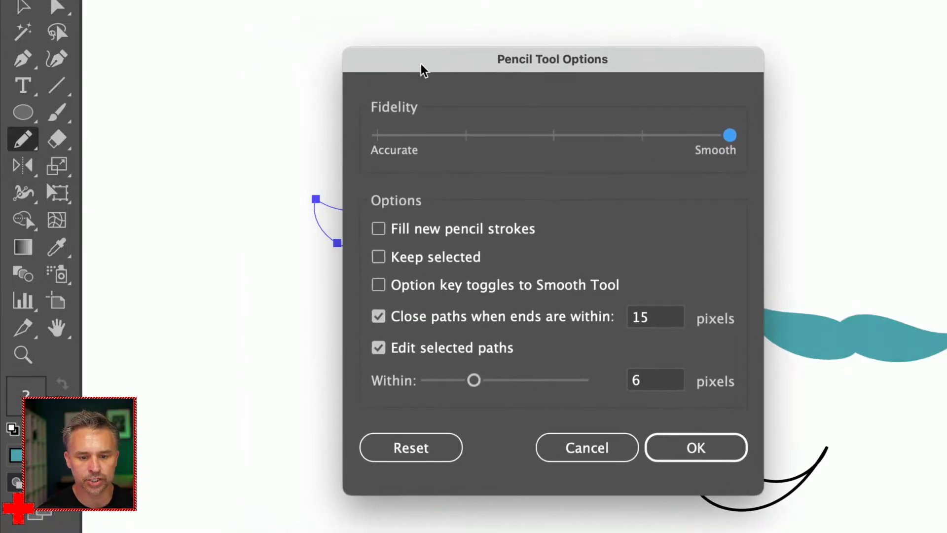
left_click(379, 230)
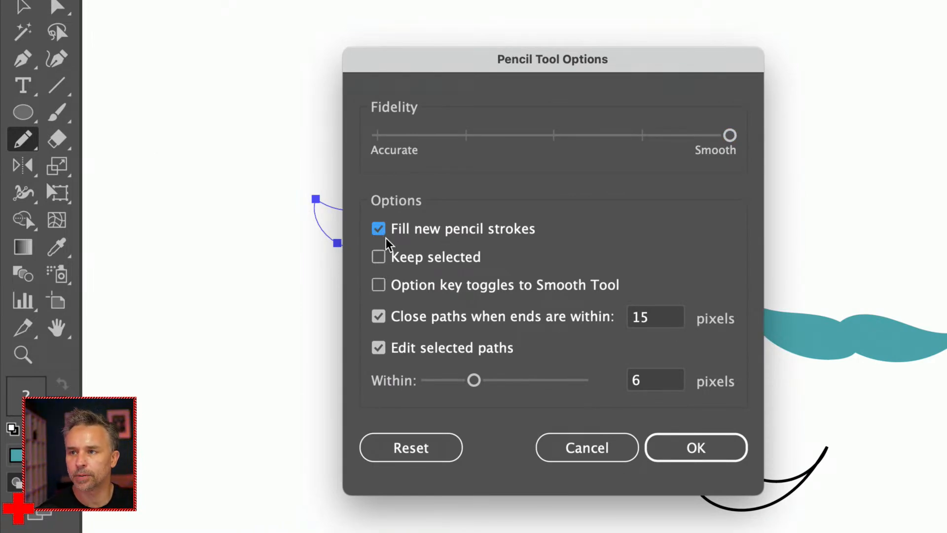
left_click(691, 447)
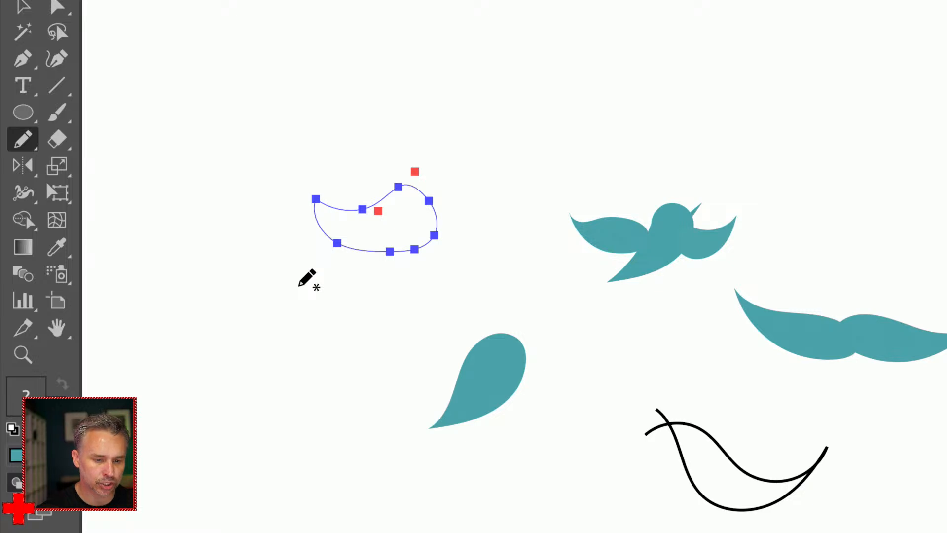
key("Delete")
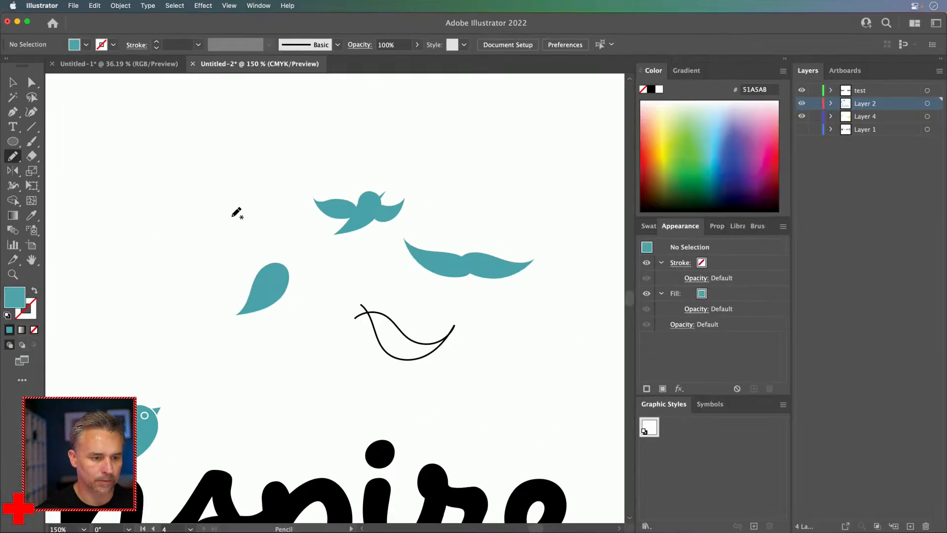
Step: Draw a filled freehand test shape with the Pencil tool on the empty canvas, and delete it
scroll(240, 211, "left", 6)
scroll(240, 211, "up", 2)
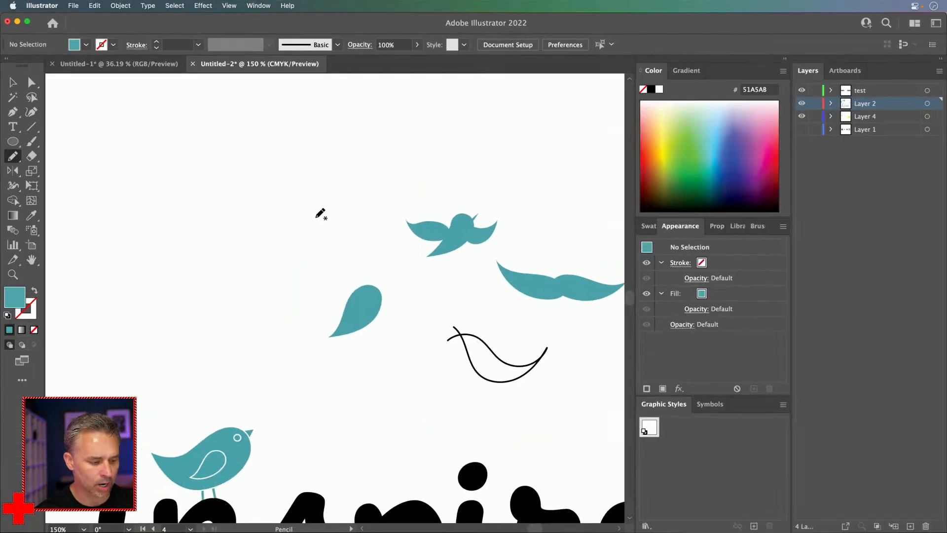
mouse_move(313, 223)
left_mouse_down()
mouse_move(264, 256)
mouse_move(262, 241)
mouse_move(320, 208)
left_mouse_up()
left_click(13, 82)
left_click(276, 260)
key("Delete")
Step: Review the Pencil tool options and close them
double_click(13, 156)
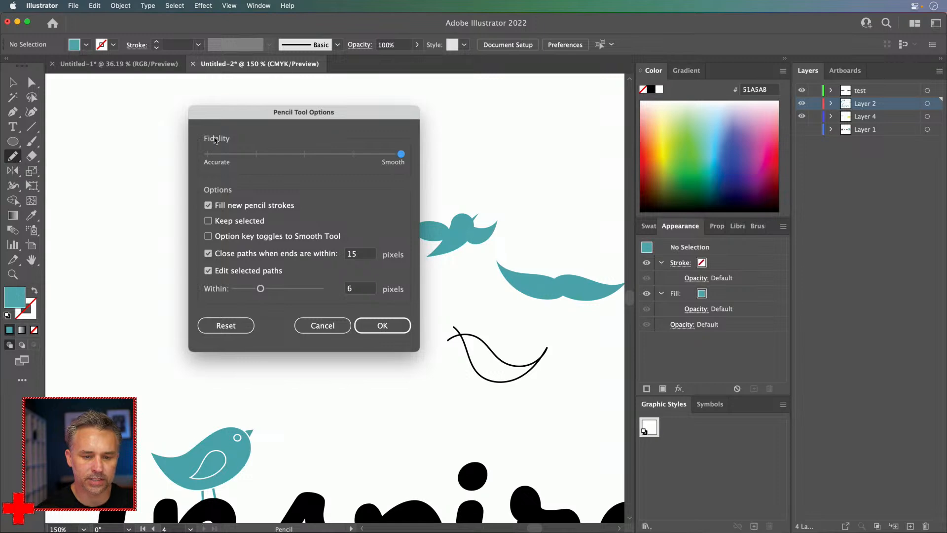
left_click_drag(258, 119, 339, 154)
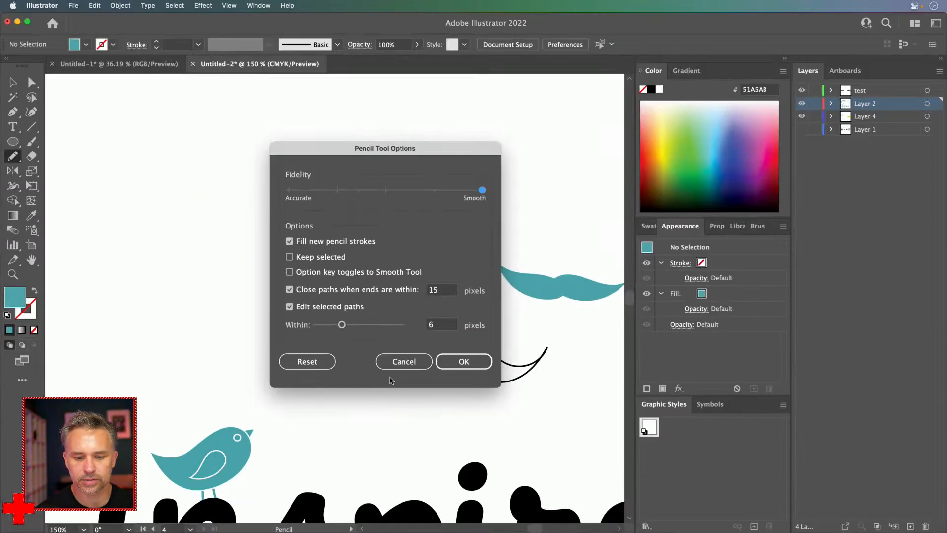
left_click(536, 515)
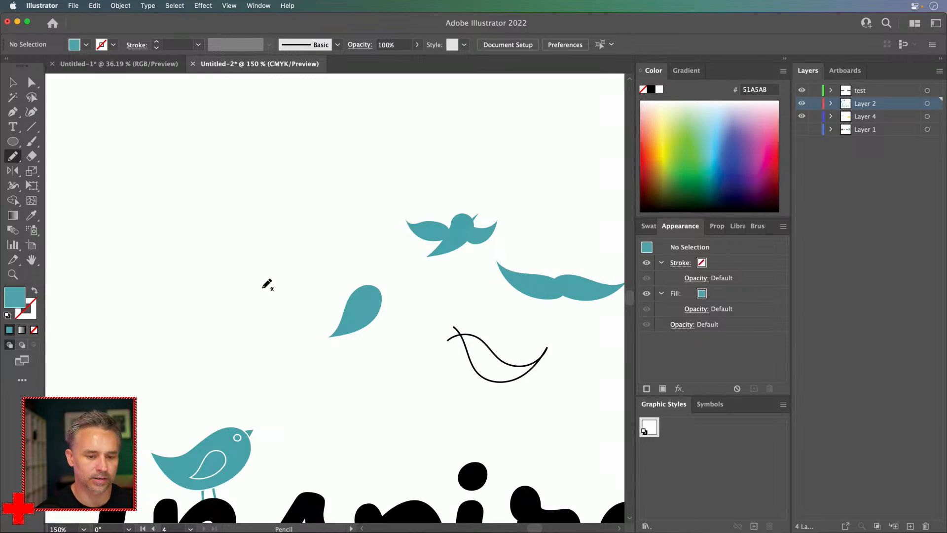
Step: Move the two separate teal wings onto the teardrop body, one on each side, to form a second flying bird
left_click(12, 84)
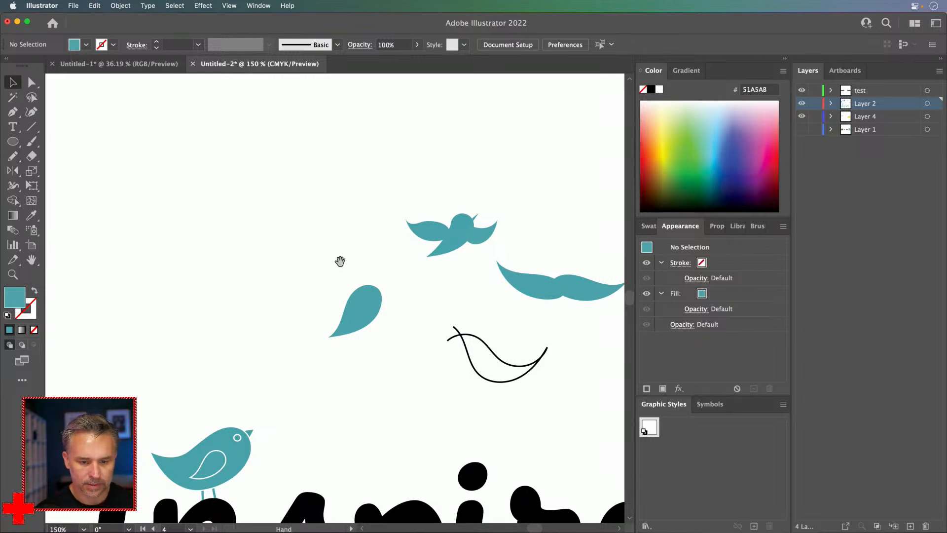
scroll(251, 291, "right", 5)
scroll(252, 291, "up", 3)
key("super+minus")
left_click_drag(397, 291, 317, 335)
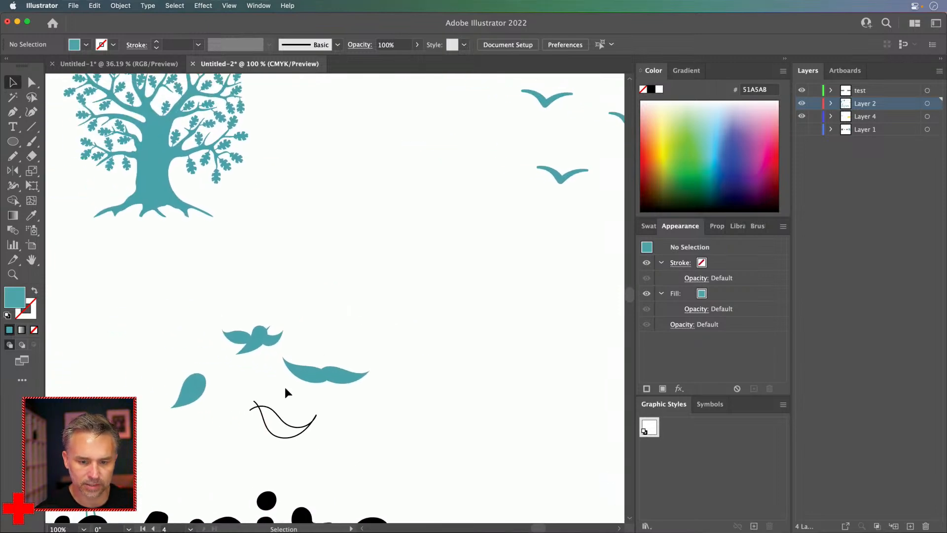
left_click_drag(298, 370, 170, 379)
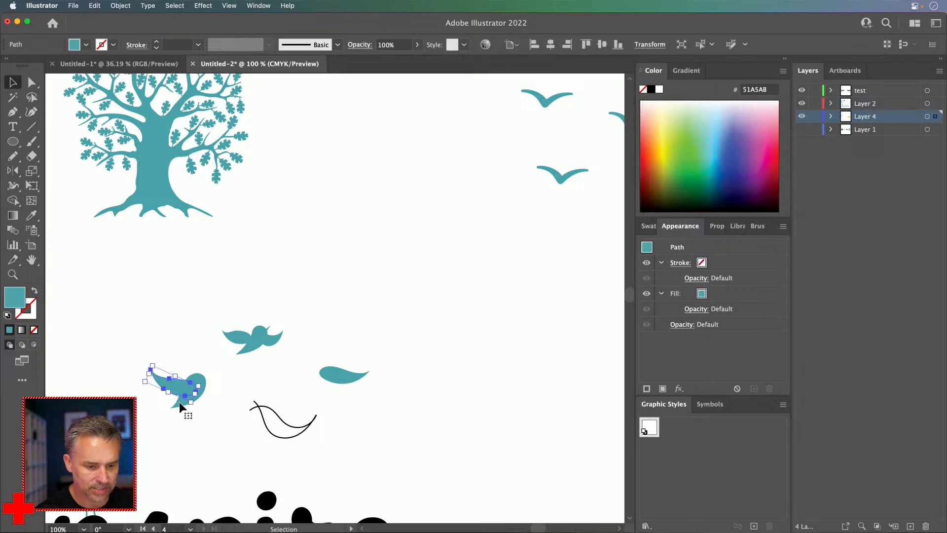
left_click_drag(339, 388, 238, 393)
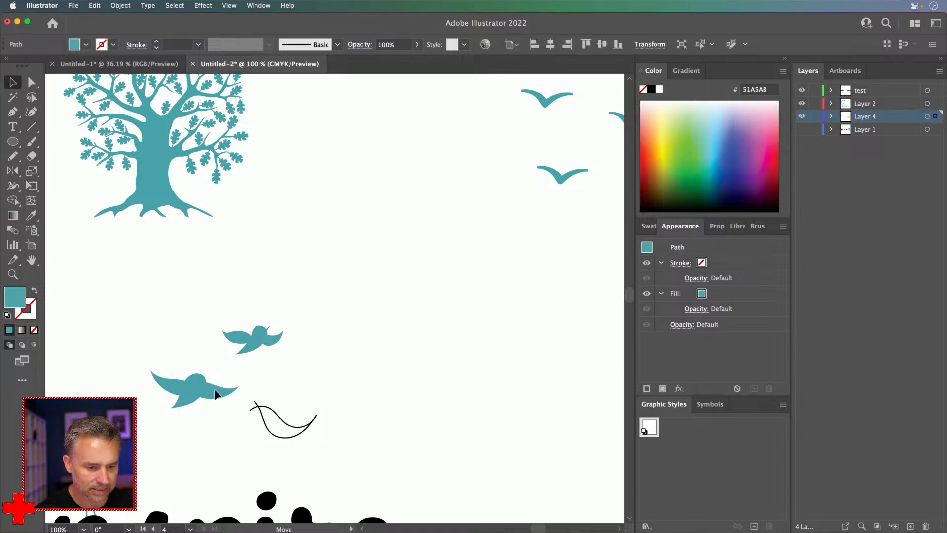
Step: Rotate the second bird's teardrop body slightly so its tail points further left beneath the wing
left_click_drag(183, 409, 169, 411)
left_click_drag(168, 367, 173, 361)
left_click(169, 351)
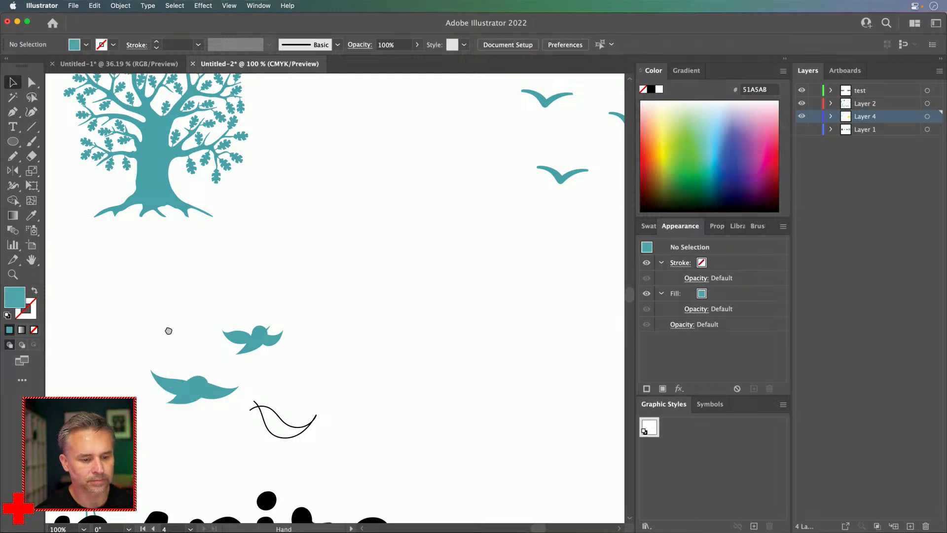
Step: Group and scale down the second bird beneath the first one, and remove the black sketch curves
left_click_drag(168, 327, 294, 181)
left_click_drag(243, 226, 281, 222)
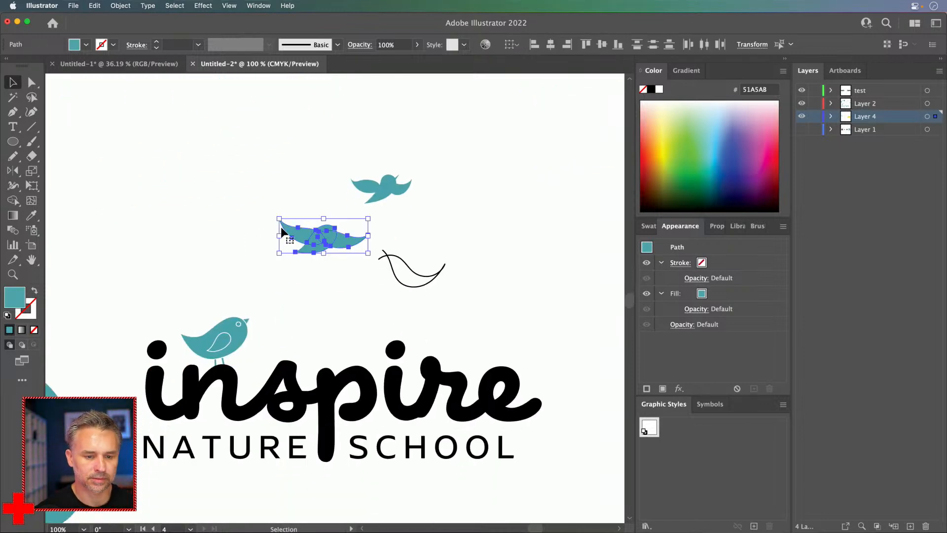
left_click(395, 292)
left_click_drag(349, 239, 396, 249)
left_click_drag(322, 222, 348, 229)
left_click(271, 204)
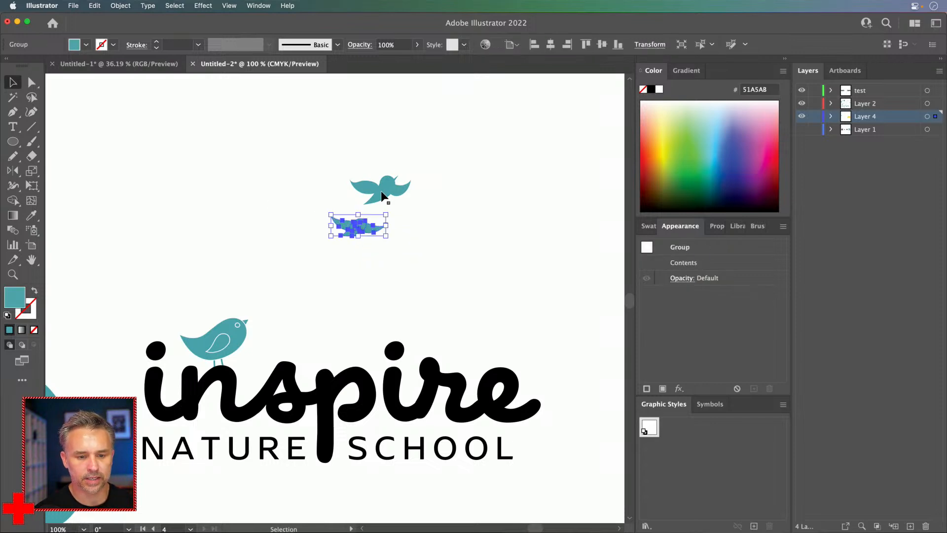
Step: Move the first bird to the right, and place a copy of the second bird below it, rotated so its wings are level
left_click(391, 197)
left_click_drag(390, 197, 461, 209)
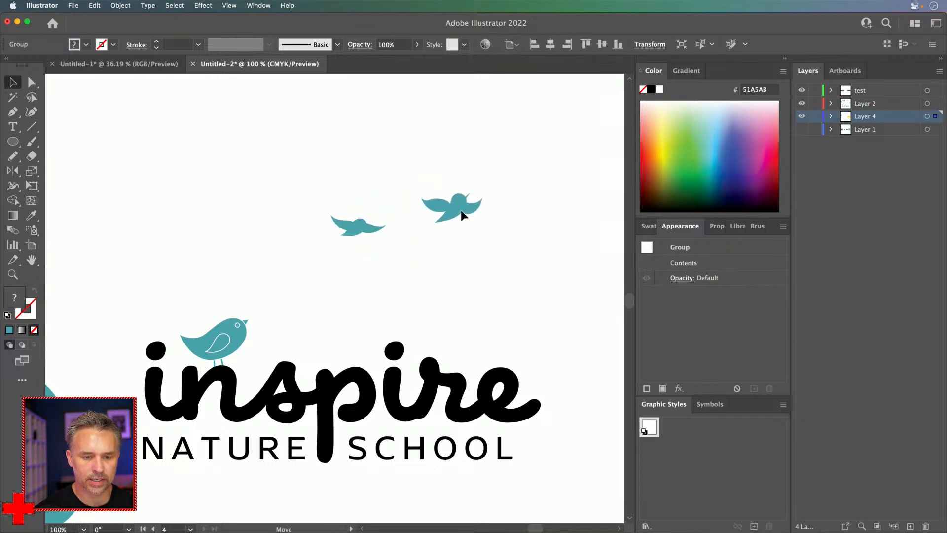
left_click(345, 226)
left_click_drag(344, 224, 459, 281)
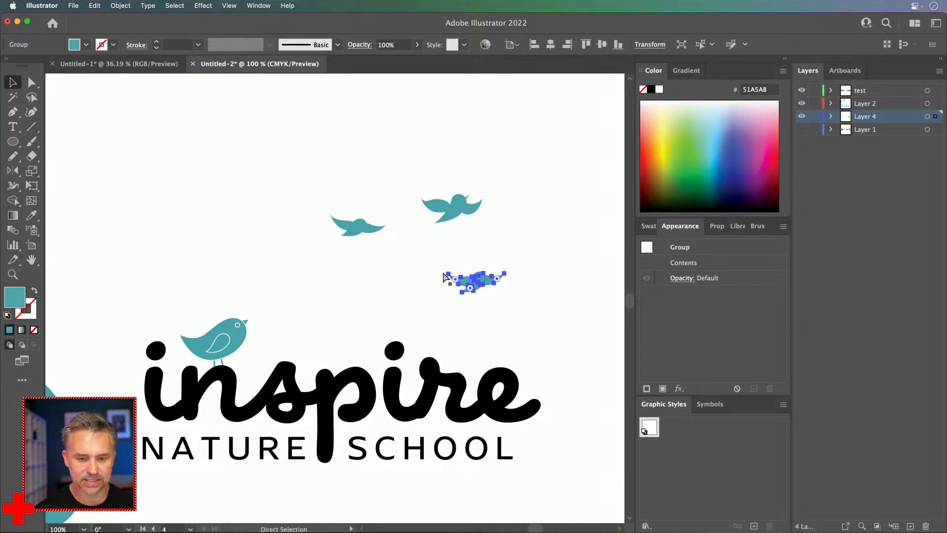
Step: Ungroup the copied bird into separate wing and body shapes
key("super+equal")
key("super+equal")
left_click(232, 256)
left_click(311, 308)
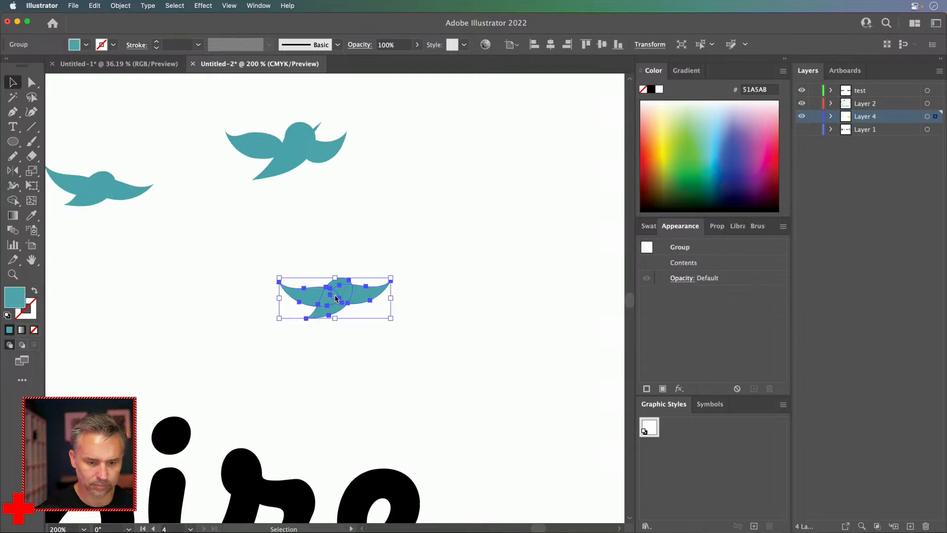
right_click(334, 294)
left_click(355, 435)
Step: Rotate the copied bird's body so its tail points further left, and reposition it between the wings
left_click(311, 260)
left_click(326, 312)
left_click_drag(339, 302, 332, 313)
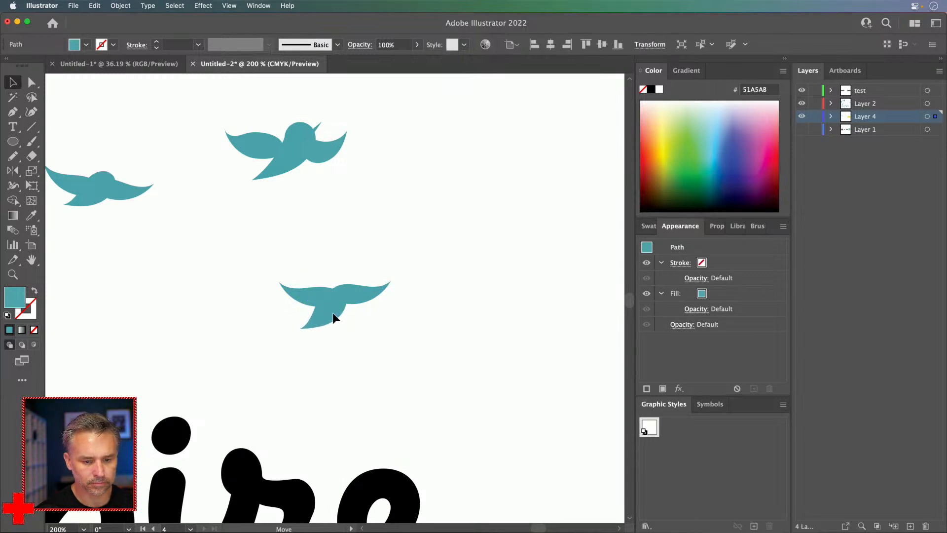
left_click_drag(301, 282, 315, 269)
left_click_drag(312, 308, 328, 306)
left_click(283, 239)
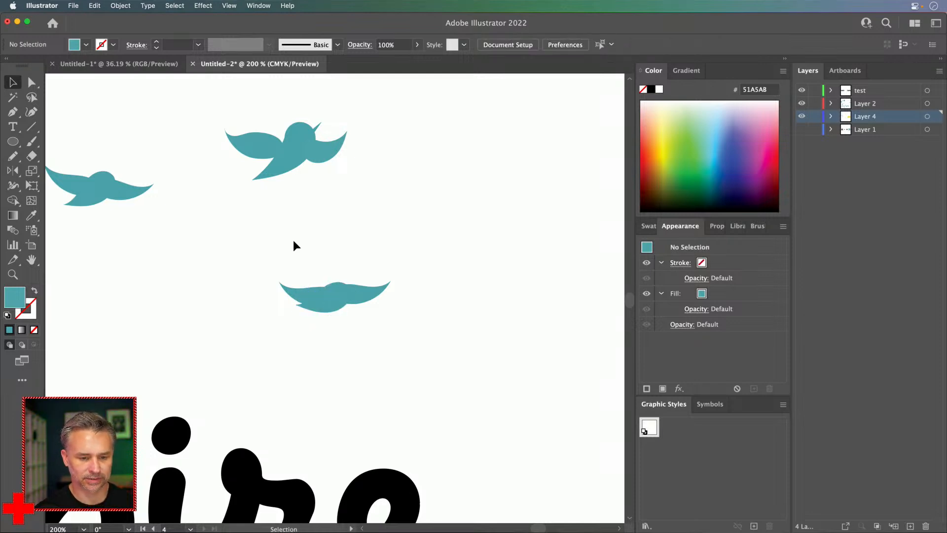
Step: Examine the three flying birds together with the Inspire Nature School logo
key("super+minus")
key("super+minus")
key("super+minus")
left_click_drag(294, 241, 423, 271)
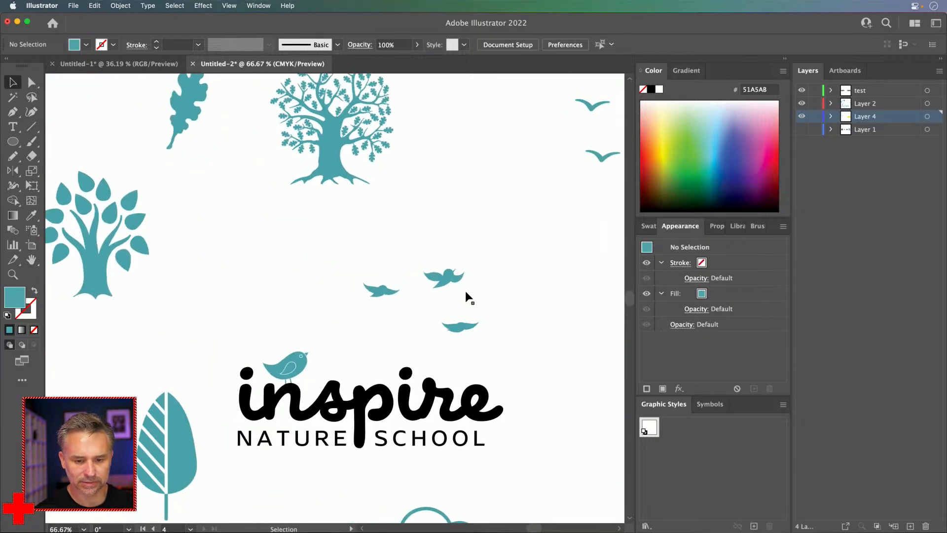
left_click(354, 231)
left_click_drag(289, 216, 478, 305)
key("Delete")
left_click(421, 316)
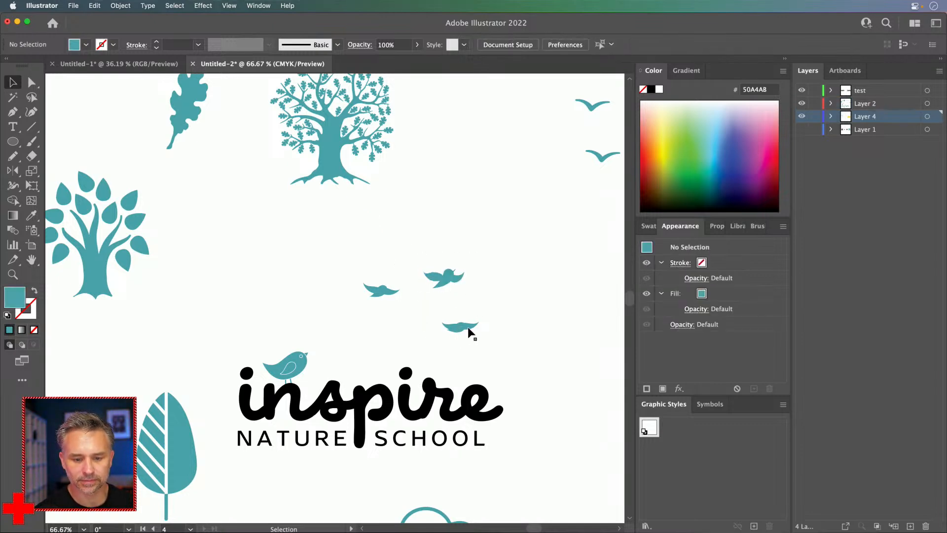
Step: Lower the right wing of the lowest flying bird, and rotate its left wing so the tip points upward
left_click(466, 329)
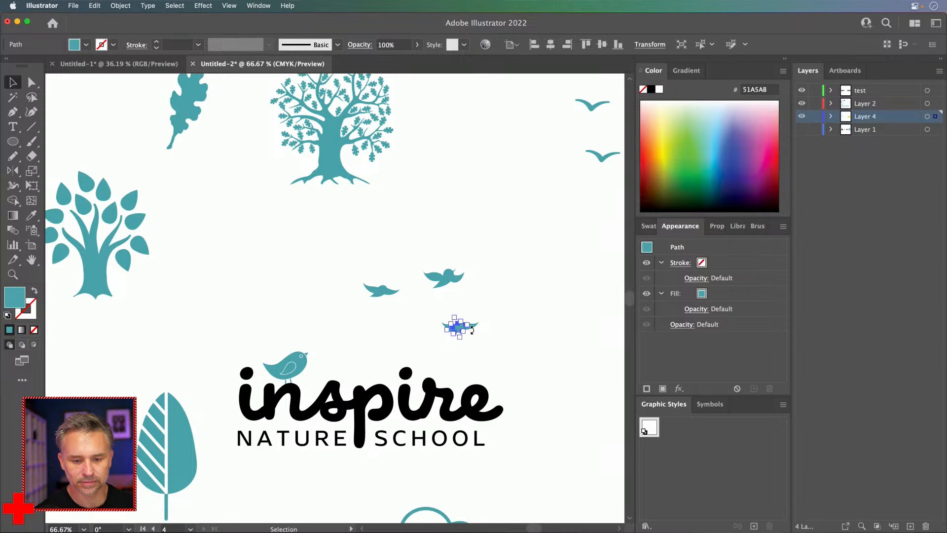
key("super+equal")
key("super+equal")
key("super+equal")
key("super+equal")
key("super+equal")
key("super+equal")
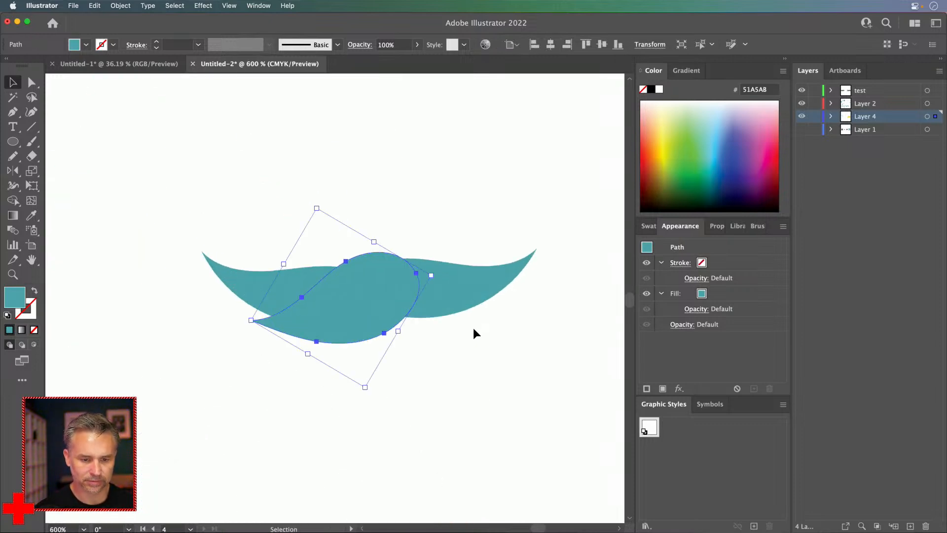
left_click_drag(462, 287, 463, 308)
left_click_drag(260, 280, 266, 263)
left_click_drag(211, 215, 239, 191)
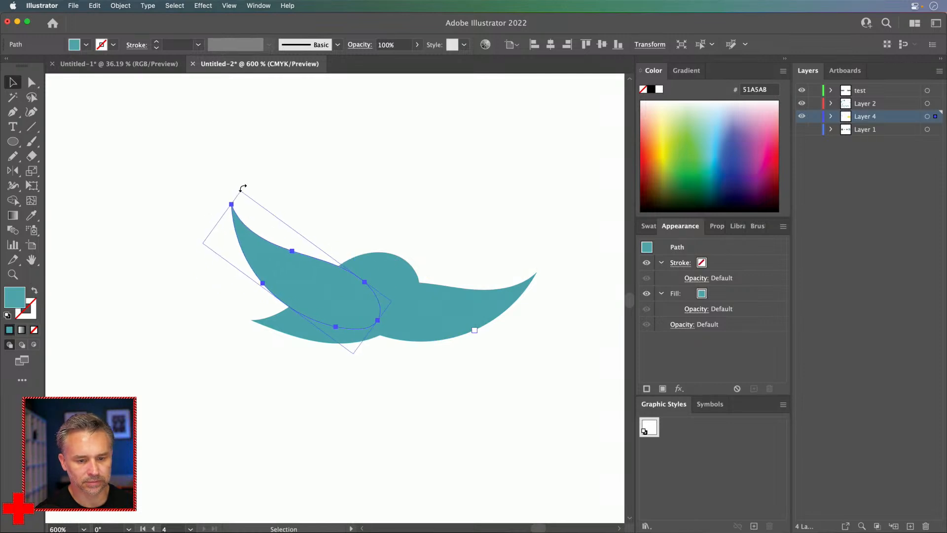
left_click(165, 137)
Step: Stretch the right wing of the lowest flying bird outward so it becomes longer and slimmer
key("super+minus")
key("super+minus")
key("super+minus")
key("super+minus")
key("super+minus")
key("super+minus")
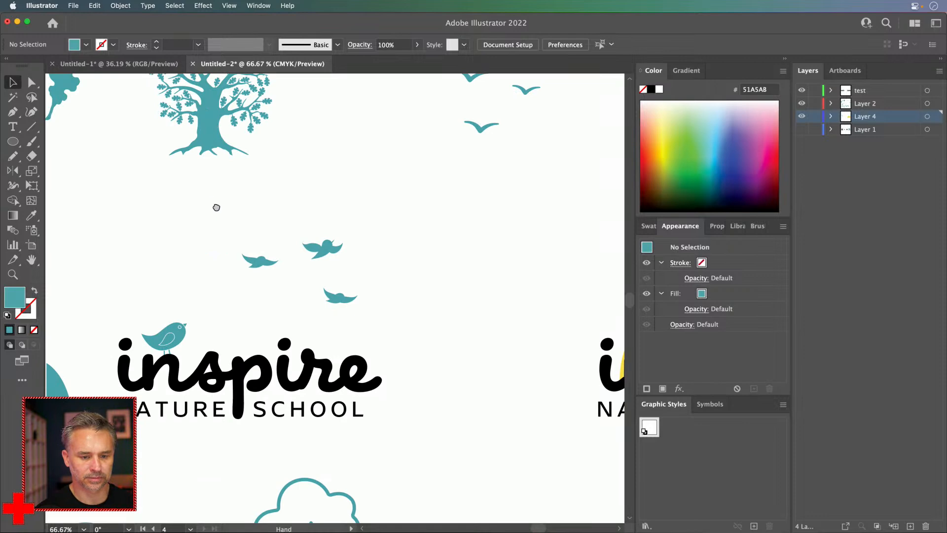
left_click_drag(215, 207, 286, 222)
left_click(420, 317)
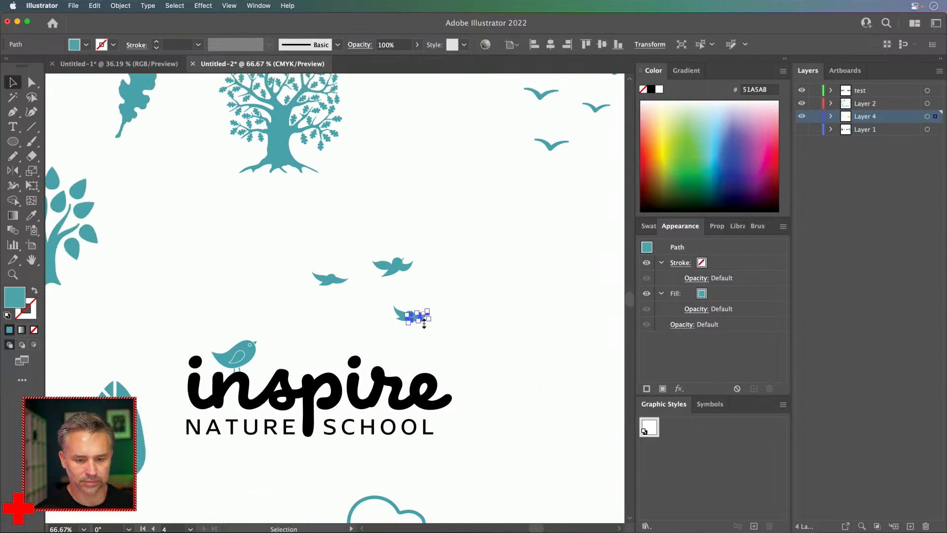
key("super+plus")
key("super+plus")
key("super+plus")
key("super+plus")
key("super+plus")
key("v")
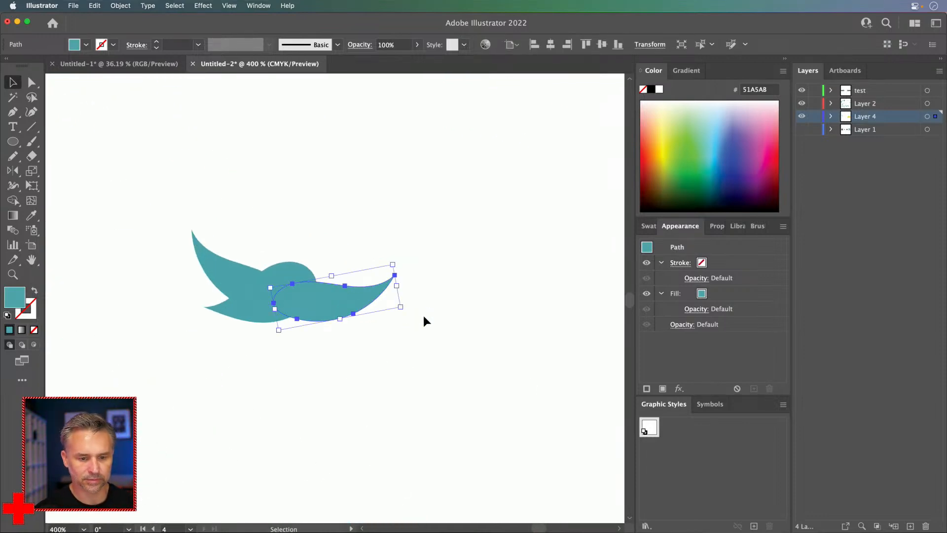
left_click_drag(421, 281, 429, 277)
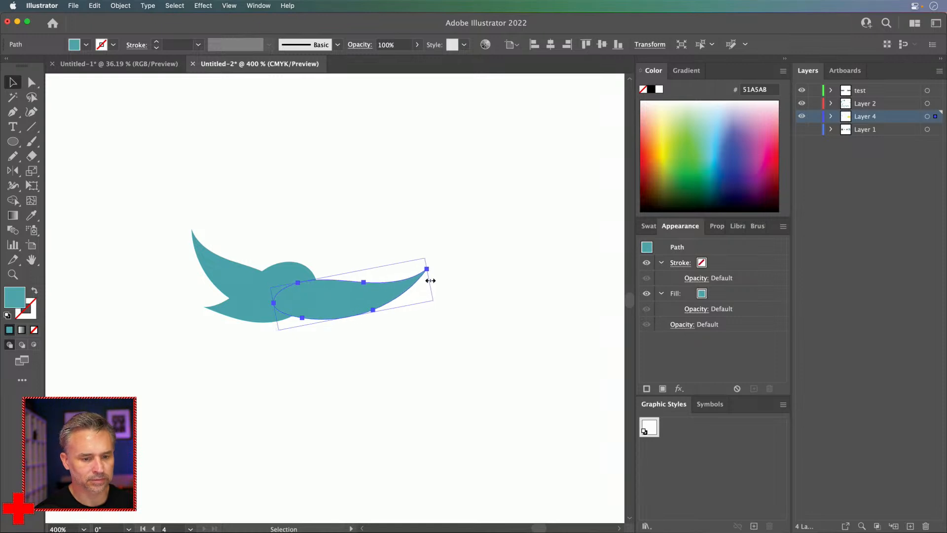
Step: Lengthen the lowest bird's left wing outward to balance the longer right wing
left_click(188, 230)
left_click_drag(181, 234, 312, 207)
left_click(135, 193)
Step: Rotate the upper-right flying bird clockwise so its right side dips downward
key("super+minus")
key("super+minus")
key("super+minus")
key("super+minus")
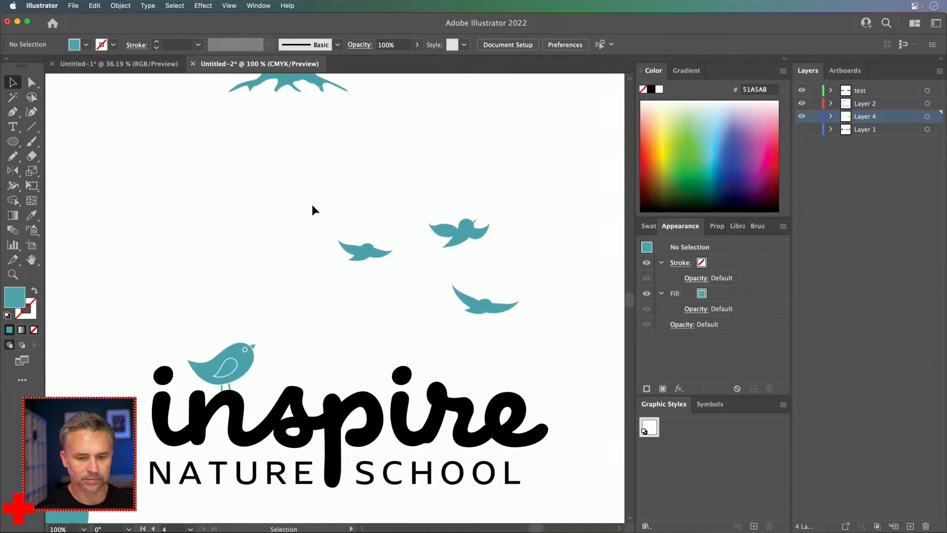
left_click(460, 236)
left_click_drag(462, 227, 420, 208)
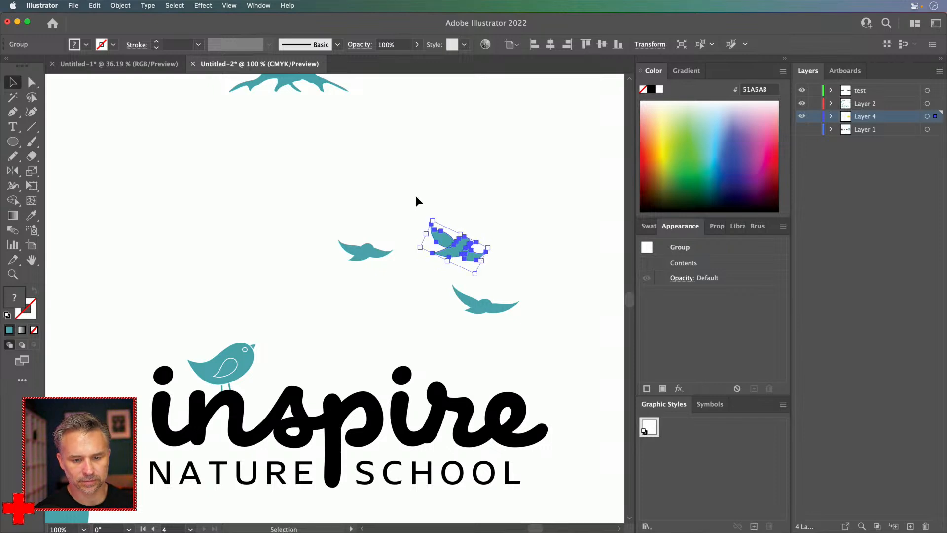
left_click(393, 204)
Step: Ungroup the rotated upper-right bird into separate wing, body and beak shapes
key("super+equal")
key("super+equal")
key("super+equal")
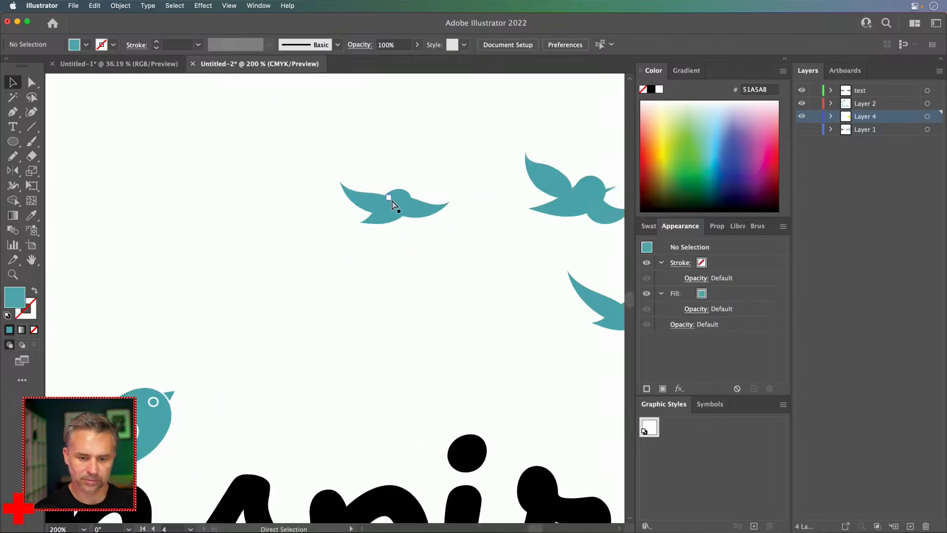
left_click_drag(392, 201, 283, 347)
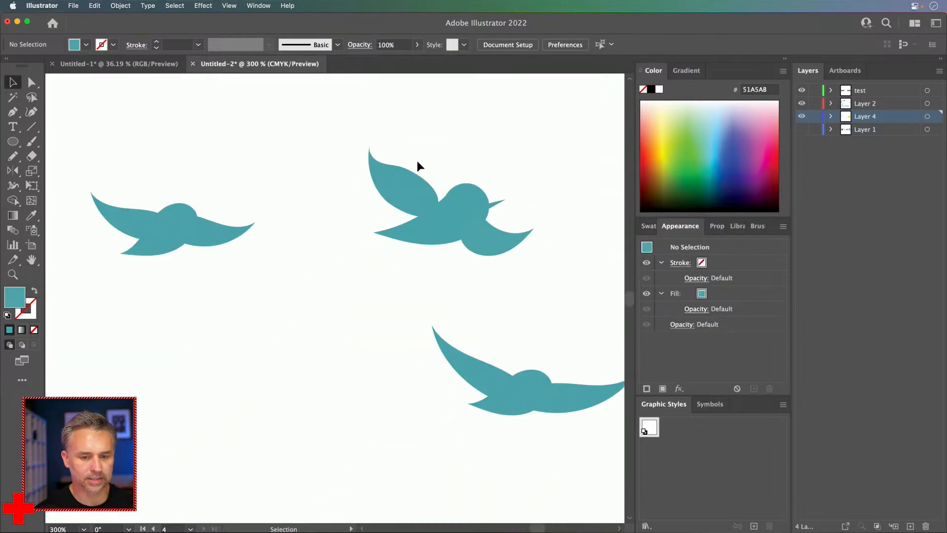
left_click(402, 192)
right_click(402, 191)
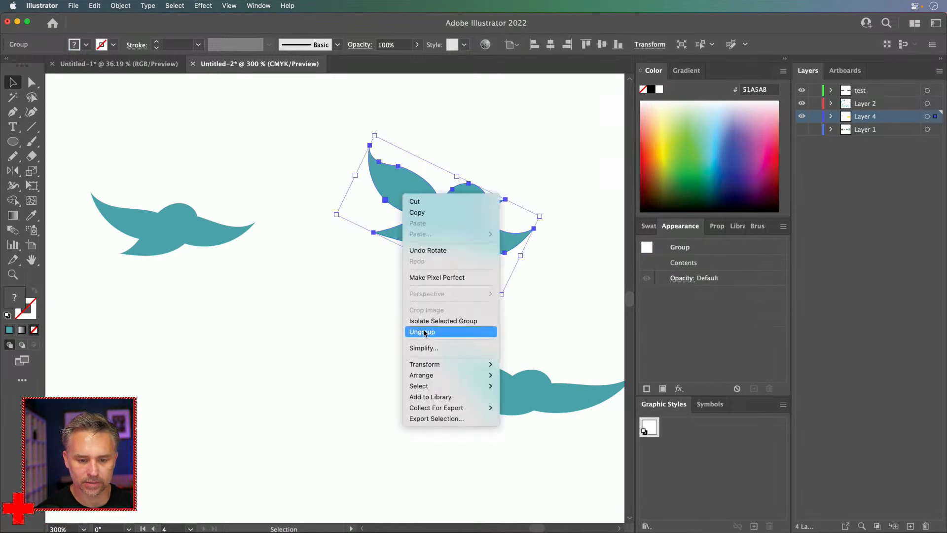
left_click(423, 328)
left_click(285, 302)
Step: Move the upper-right bird's left wing inward, rotate its body to raise the tail, and reposition the beak against the head
left_click_drag(389, 186, 407, 193)
left_click(478, 202)
left_click_drag(466, 197, 467, 204)
left_click_drag(408, 157, 437, 155)
left_click_drag(450, 224, 449, 211)
left_click(497, 203)
left_click_drag(489, 185, 484, 210)
Step: Group all parts of the upper-right flying bird together
left_click(363, 145)
left_click_drag(363, 145, 586, 290)
key("a")
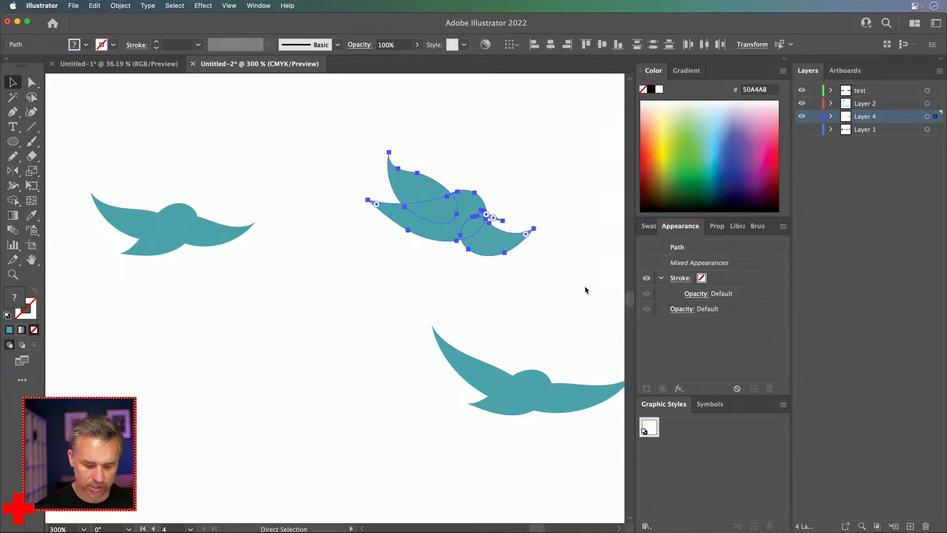
key("super+g")
Step: Move the grouped upper-right bird slightly down and to the right above the logo
key("super+minus")
key("super+minus")
key("super+minus")
left_click_drag(546, 317, 662, 261)
left_click(423, 222)
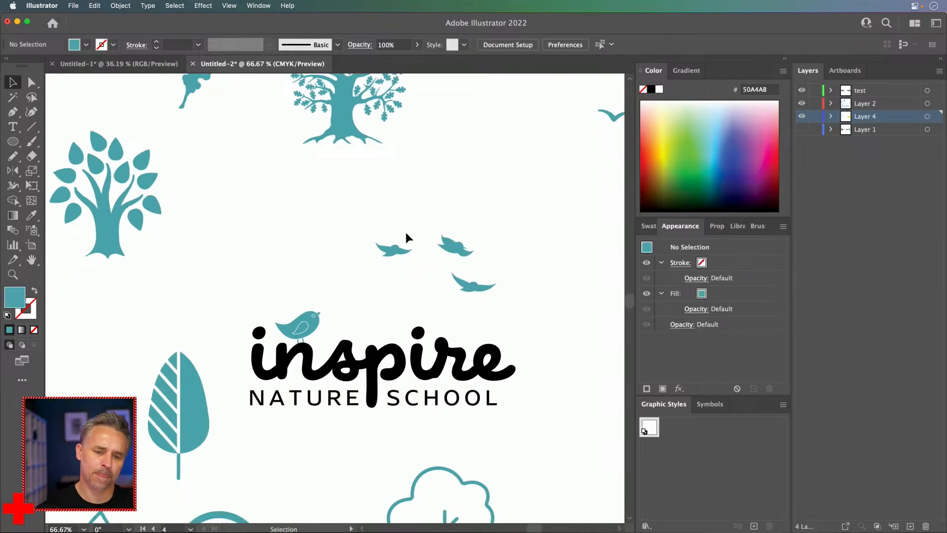
mouse_move(451, 253)
left_mouse_down()
mouse_move(492, 168)
mouse_move(522, 148)
mouse_move(427, 312)
mouse_move(391, 280)
mouse_move(461, 259)
left_mouse_up()
left_click(478, 133)
Step: Isolate the upper-right bird's group and remove its small beak
key("super+equal")
key("super+equal")
key("super+equal")
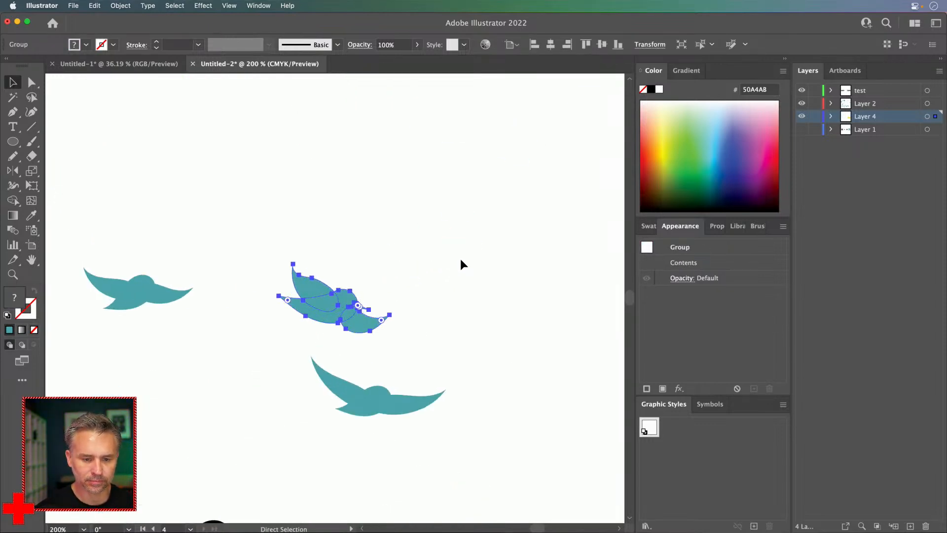
left_click_drag(374, 233, 452, 236)
left_click(311, 279)
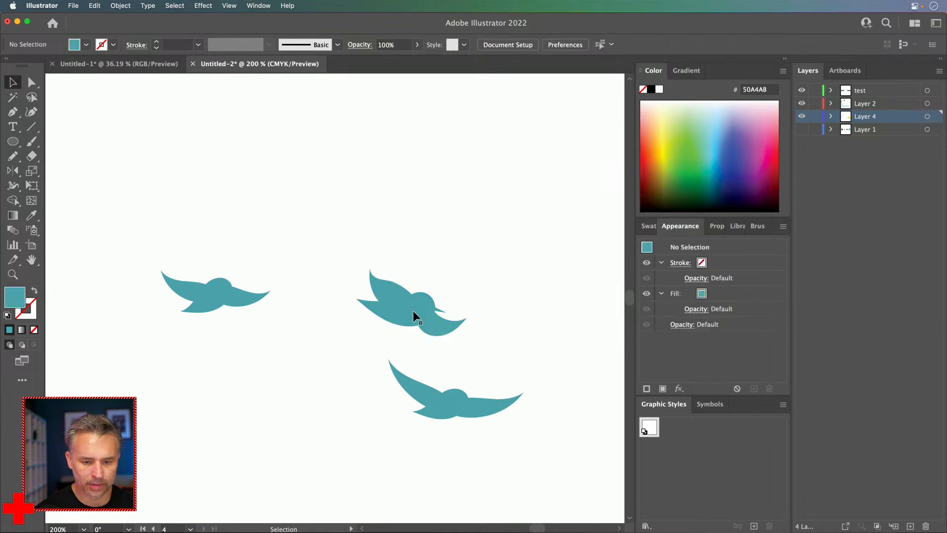
left_click(438, 309)
double_click(438, 309)
left_click(438, 309)
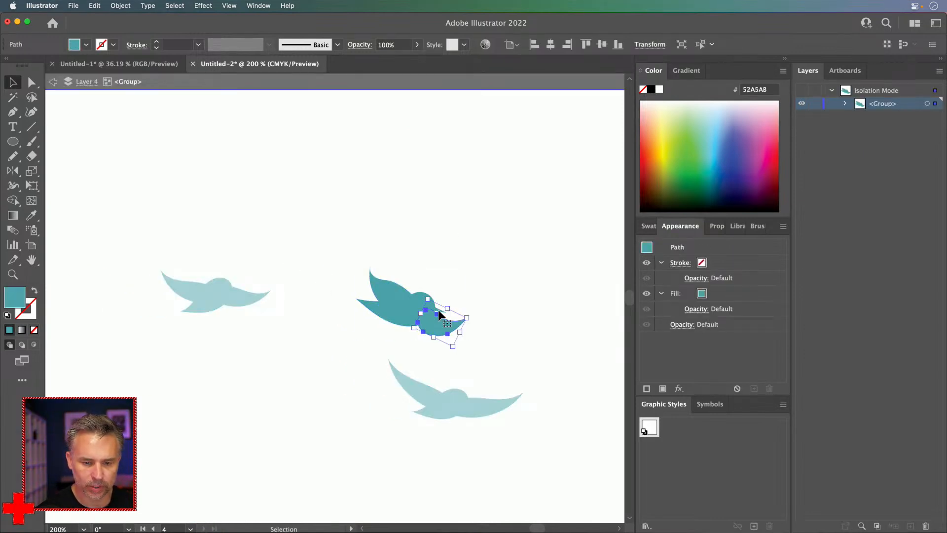
Step: Lengthen the isolated bird's right wing along its axis, and stretch its left wing up and outward
key("super+equal")
key("super+equal")
left_click(392, 223)
left_click(324, 284)
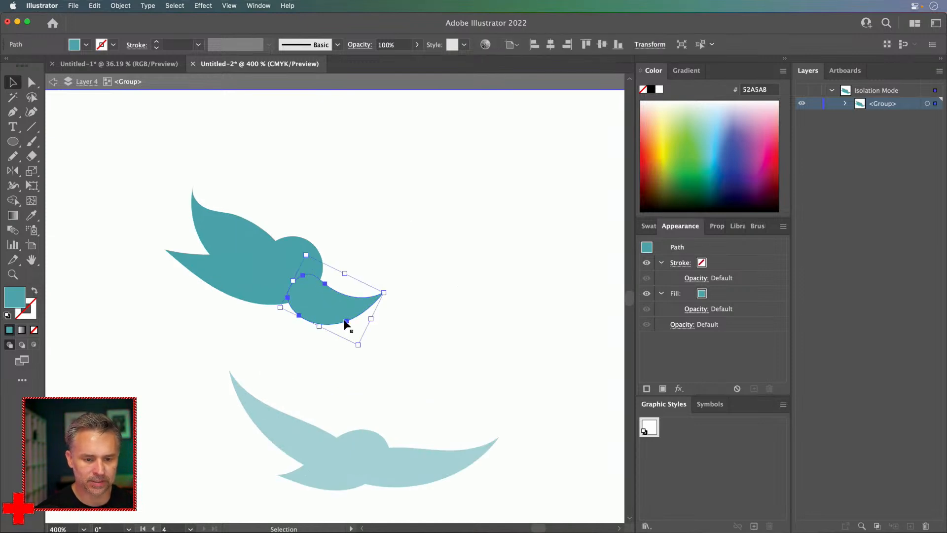
left_click_drag(371, 318, 411, 338)
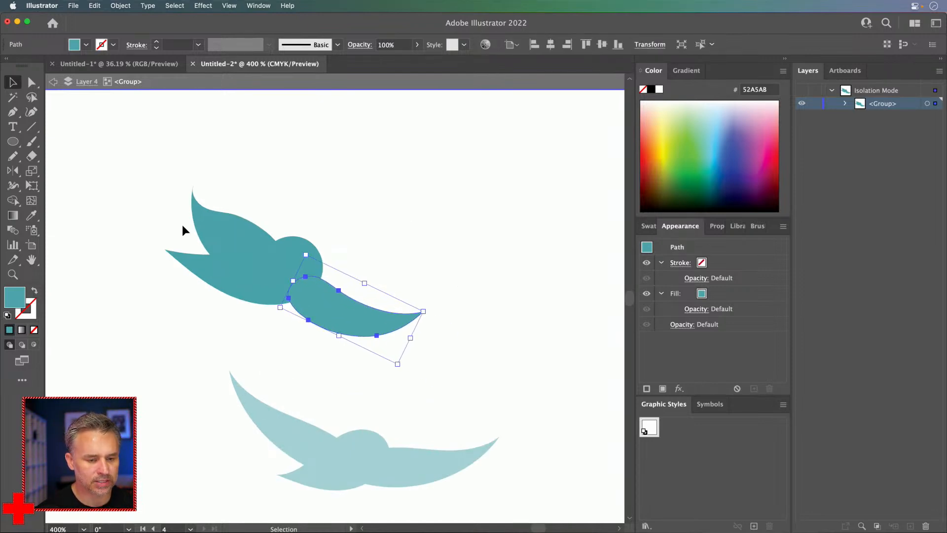
left_click(219, 221)
left_click_drag(182, 212, 161, 186)
left_click(132, 168)
Step: Adjust the isolated bird's body, raise its right wing closer to the head, and leave isolation mode
key("space")
left_click_drag(115, 155, 312, 154)
mouse_move(449, 248)
left_mouse_down()
mouse_move(423, 232)
mouse_move(434, 252)
left_mouse_up()
left_click_drag(520, 313, 513, 291)
left_click(334, 250)
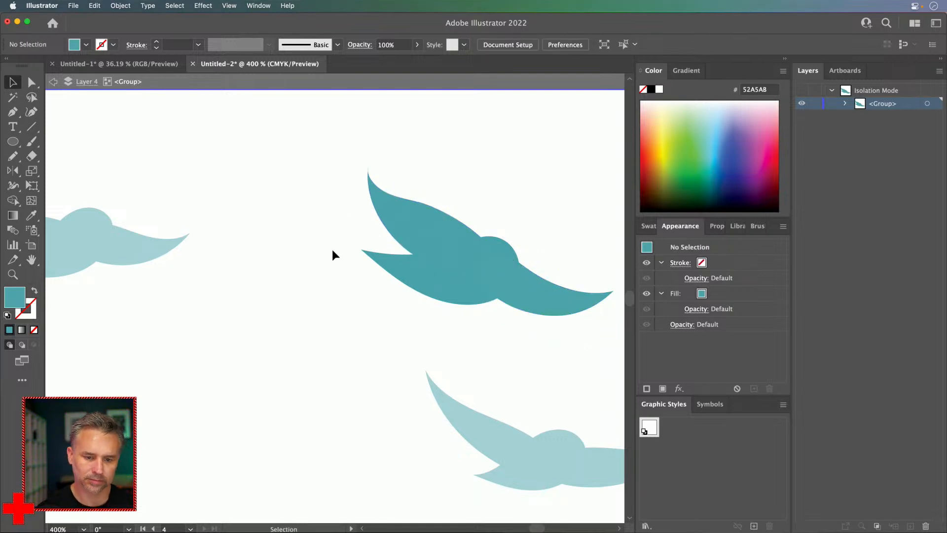
double_click(333, 251)
Step: Examine the three reshaped flying birds together above the Inspire Nature School logo
key("super+minus")
key("super+minus")
key("super+minus")
key("super+minus")
left_click_drag(332, 254, 429, 186)
key("super+minus")
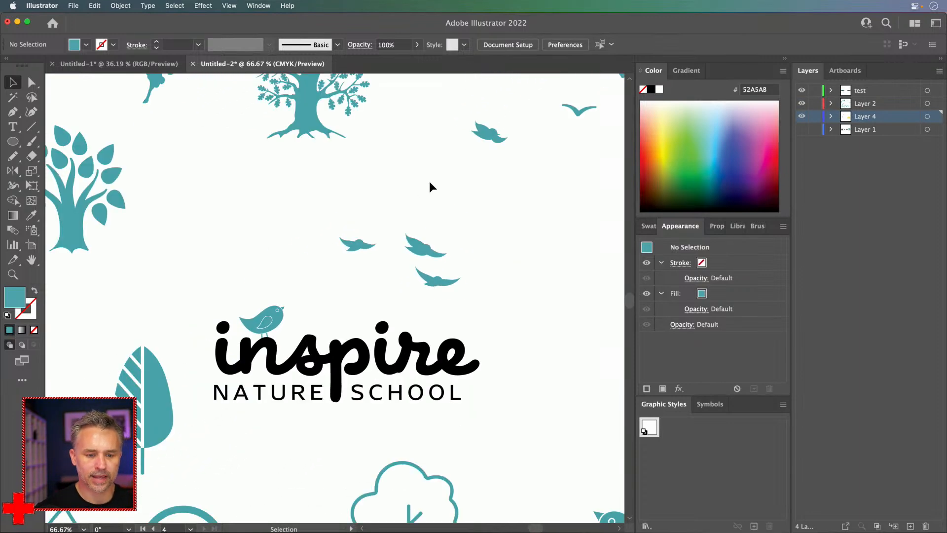
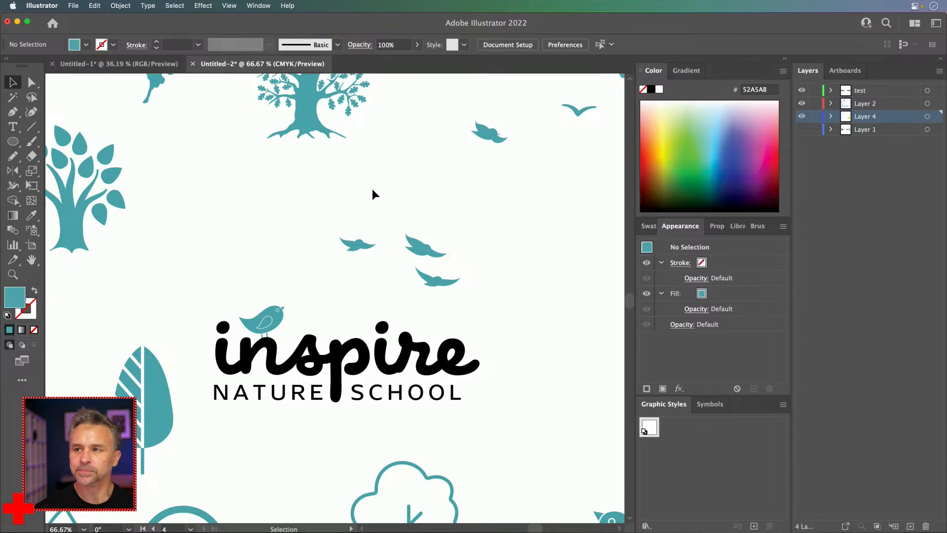
left_click_drag(325, 214, 344, 167)
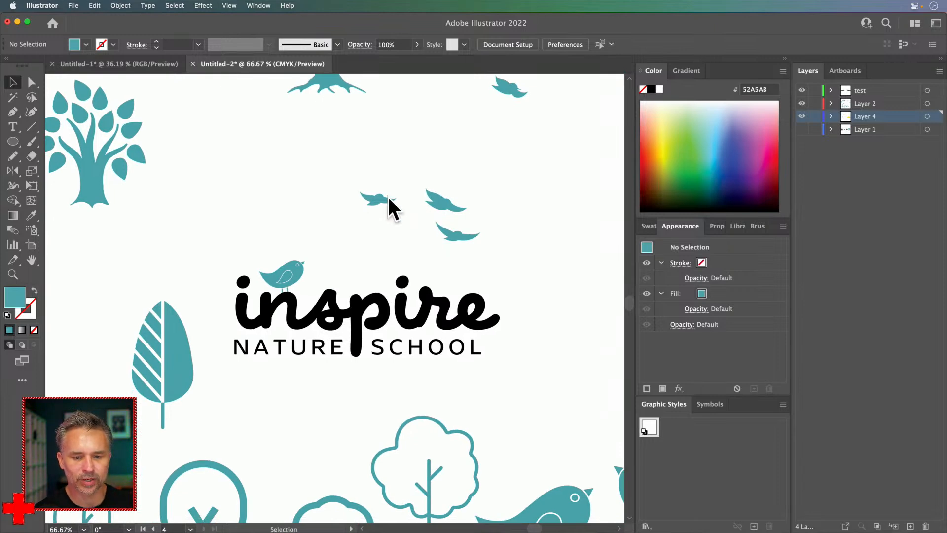
Step: Group the separate wings and body of the lowest bird and of the left bird so each moves as one
key("a")
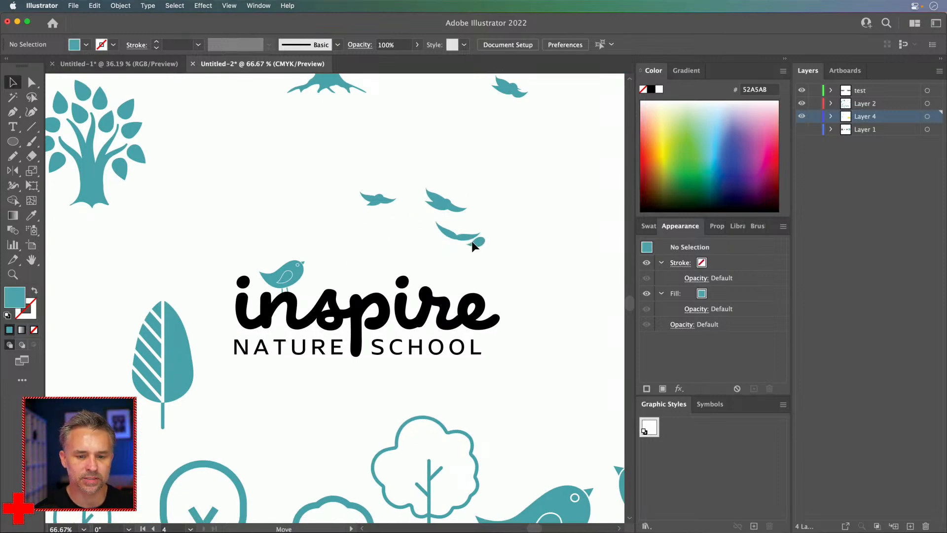
left_click(471, 239)
left_click_drag(416, 222, 518, 263)
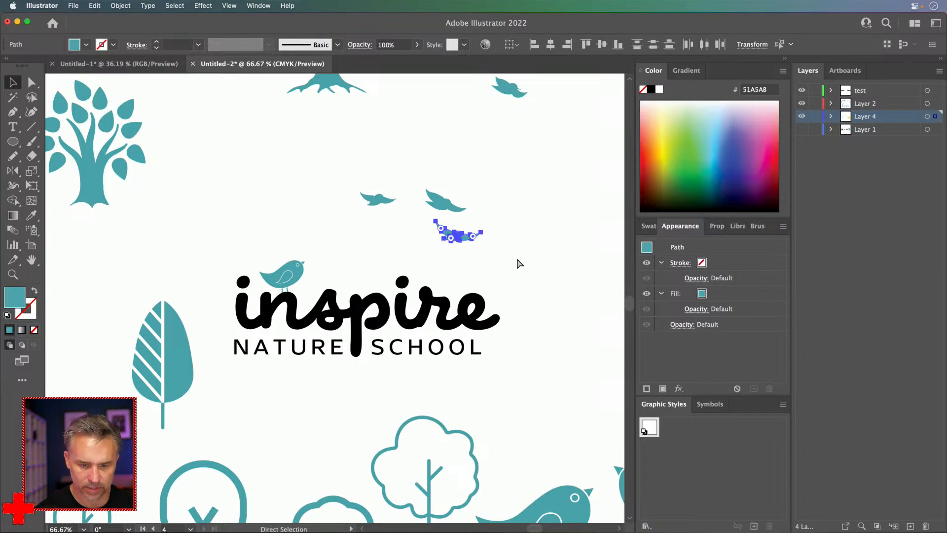
left_click_drag(306, 176, 394, 208)
left_click_drag(410, 155, 469, 233)
Step: Spread the flying birds apart by moving the upper-right bird up and the left bird further left
key("v")
left_click(436, 177)
left_click_drag(427, 195, 433, 186)
left_click_drag(376, 205, 368, 197)
left_click(361, 233)
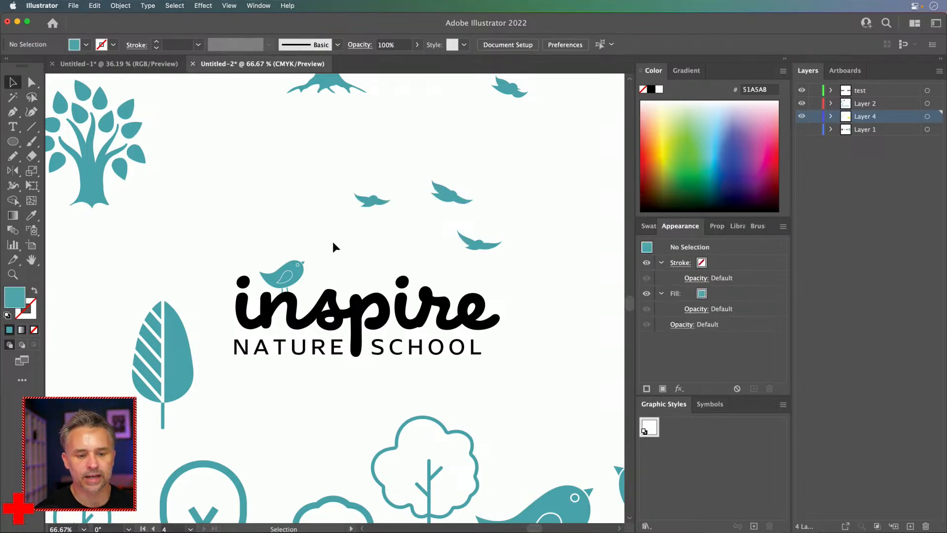
Step: Move the three flying birds down and slightly left, closer to the logo lettering
key("super+minus")
key("super+minus")
key("super+minus")
key("super+minus")
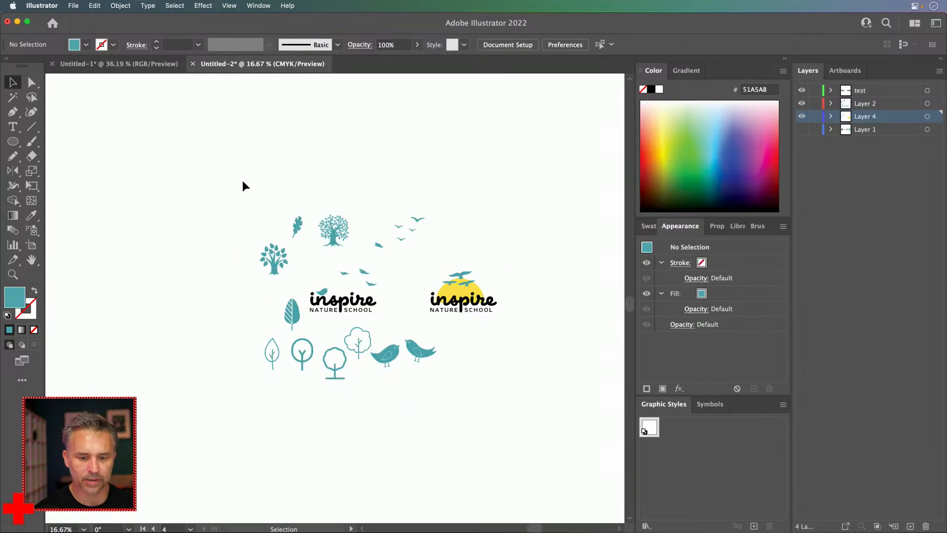
key("super+space")
key("super+space")
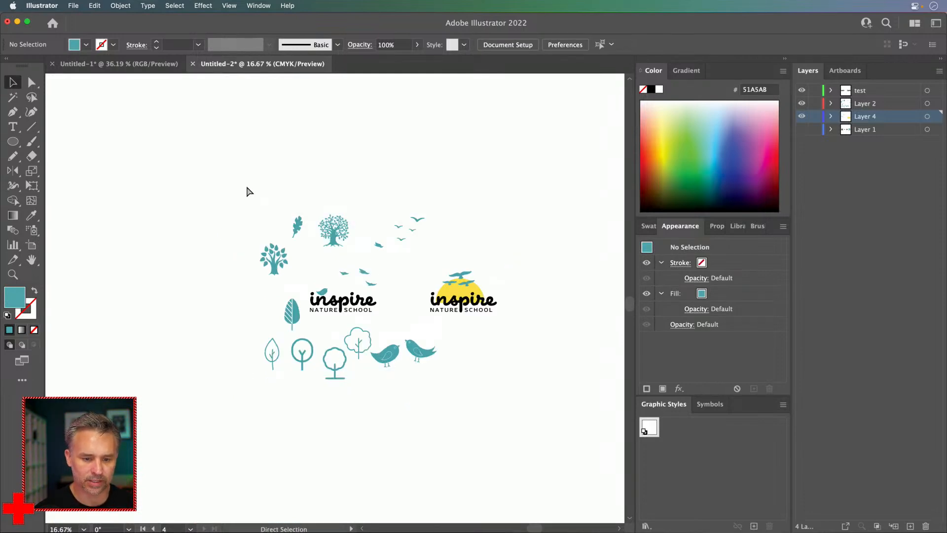
key("super+equal")
key("super+equal")
left_click_drag(246, 187, 99, 165)
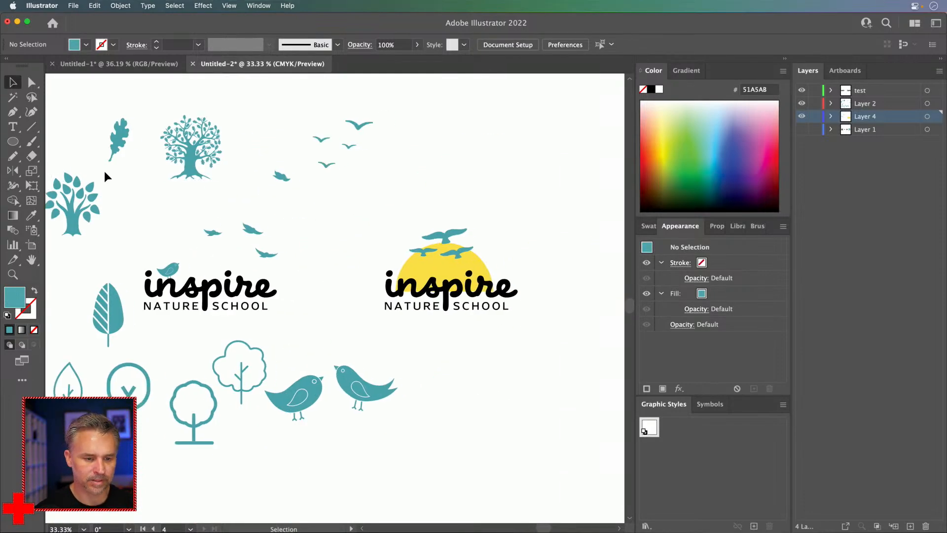
left_click_drag(256, 228, 245, 262)
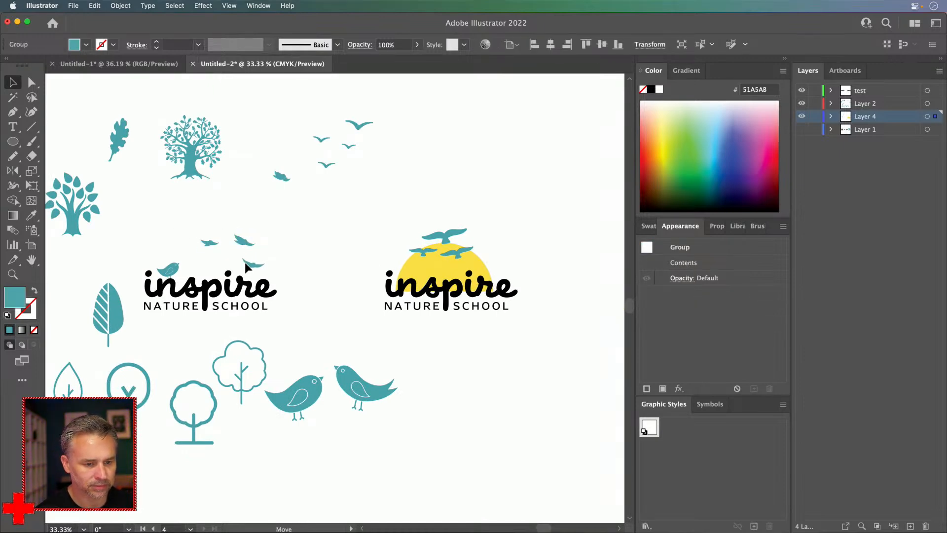
left_click(158, 228)
Step: Duplicate the Inspire Nature School logo with its birds to the right of the yellow sun version
left_click_drag(133, 219, 290, 330)
scroll(197, 306, "right", 5)
left_click_drag(107, 265, 229, 274)
left_click_drag(104, 265, 555, 286)
scroll(525, 194, "right", 3)
left_click(377, 176)
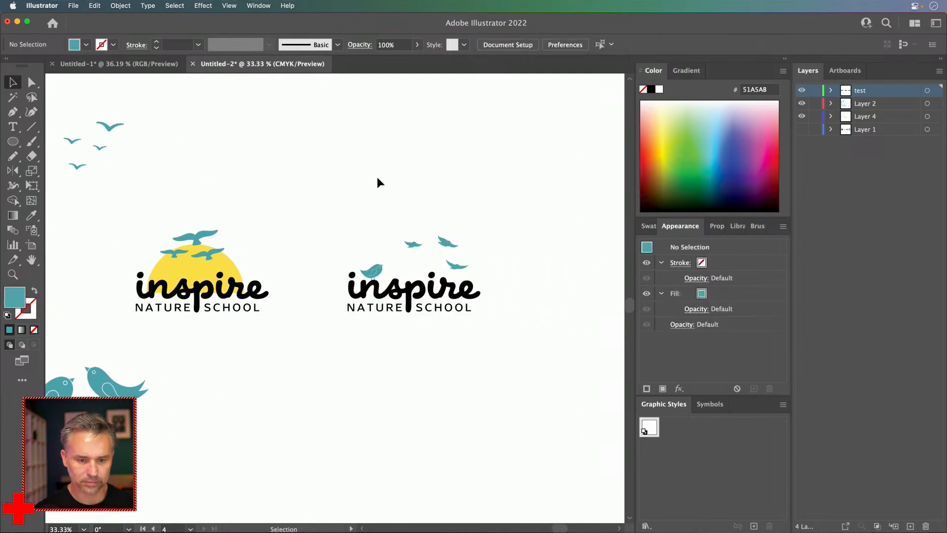
Step: Copy the yellow half-sun behind the duplicated logo and its birds
left_click(181, 265)
left_click_drag(160, 273, 377, 282)
left_click(269, 216)
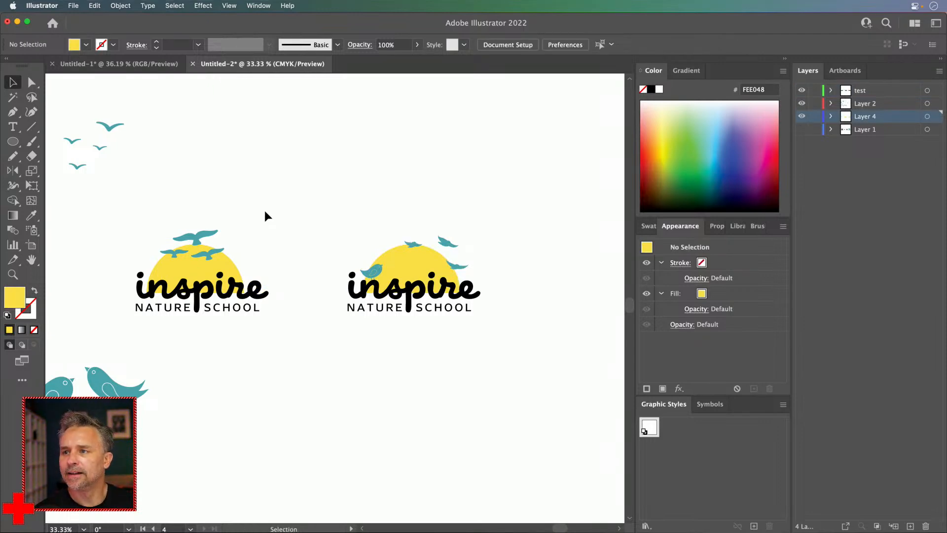
Step: Draw a tall, narrow yellow rectangle in the empty area above the logos
scroll(265, 216, "left", 5)
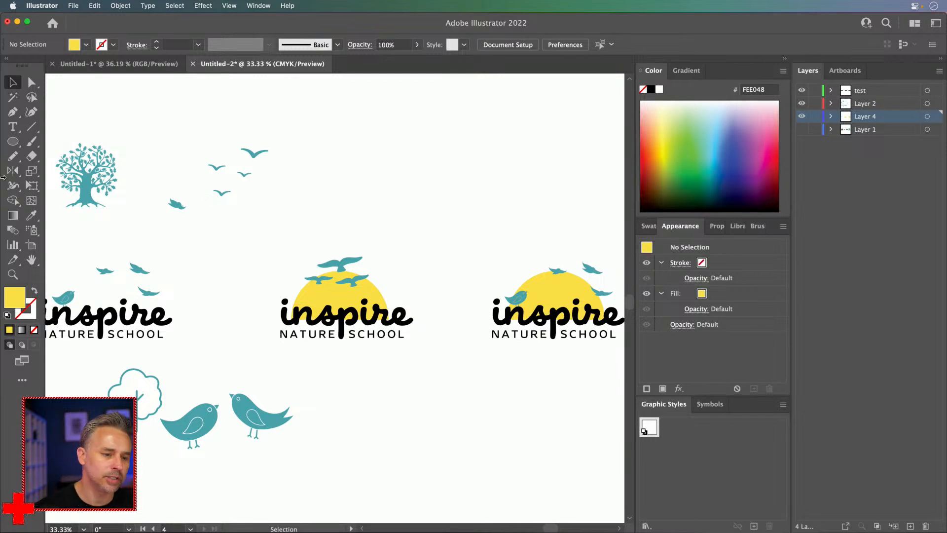
left_click_drag(13, 144, 50, 142)
left_click_drag(427, 154, 449, 236)
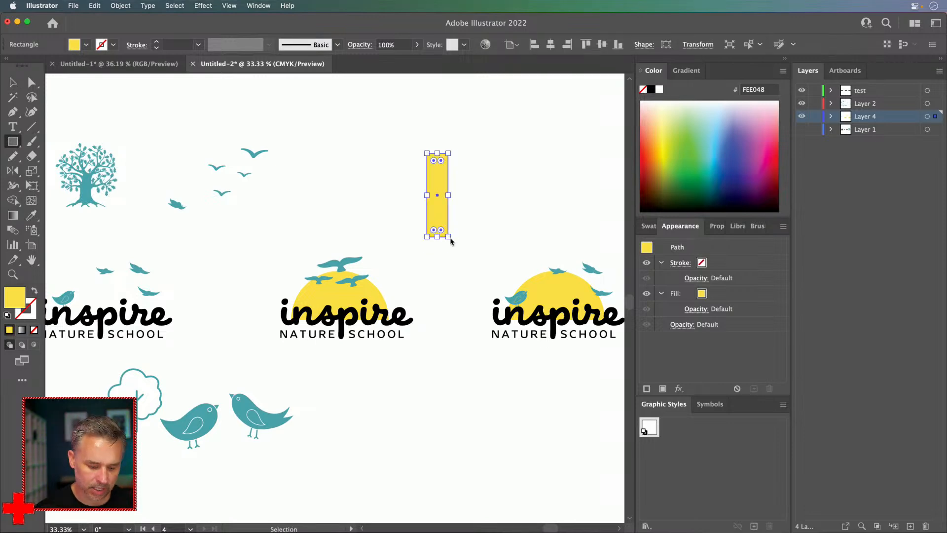
Step: Duplicate the yellow rectangle directly above the original, and shorten the copy to form a small tip block
key("super+=")
left_click_drag(304, 200, 332, 277)
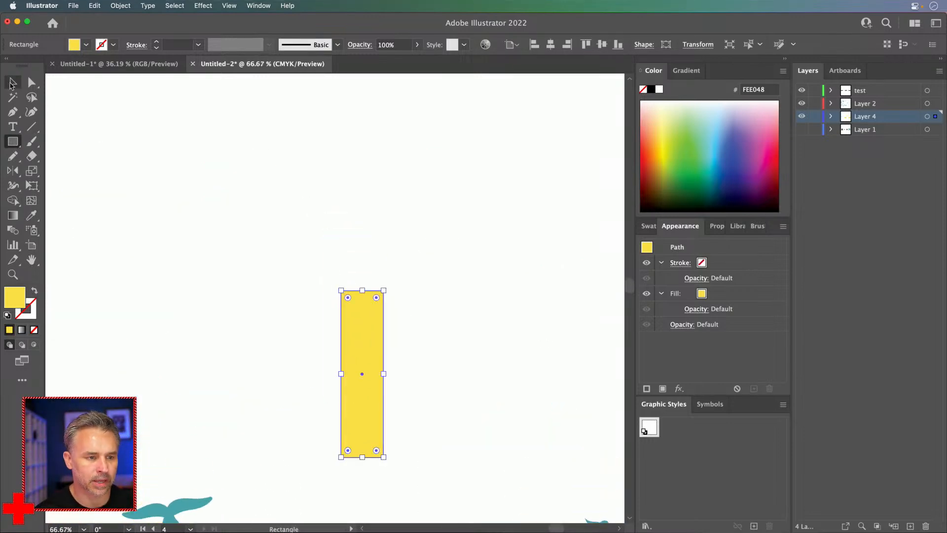
left_click(12, 82)
left_click_drag(361, 333, 362, 164)
left_click_drag(364, 124, 365, 245)
Step: Pull the top two corner points of the short block together to form a tapered pencil tip
left_click(33, 83)
left_click_drag(302, 217, 371, 249)
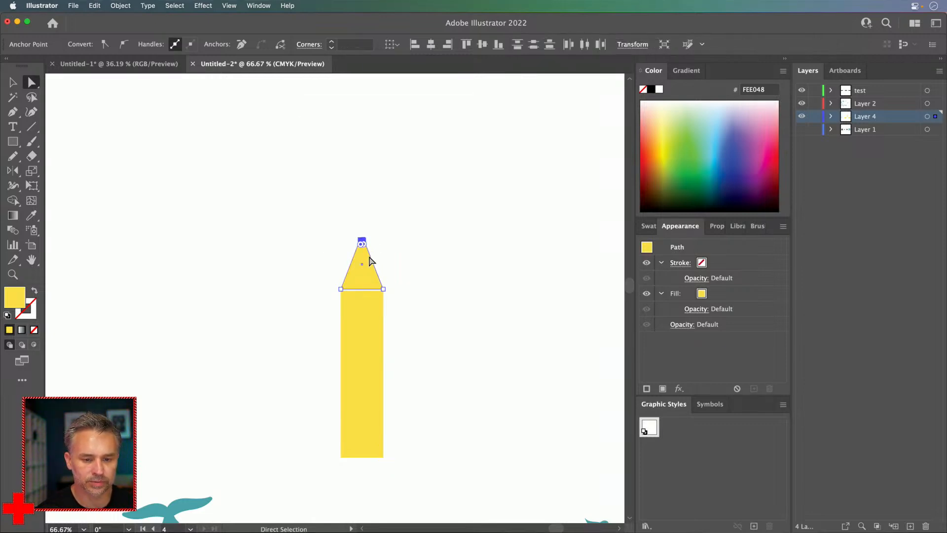
left_click(326, 213)
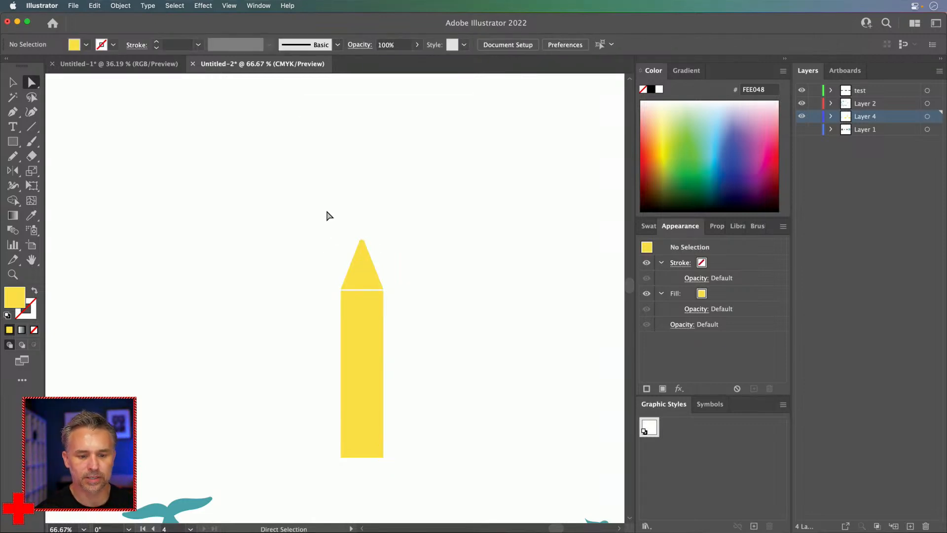
Step: Review the yellow pencil shape alongside the logo variations and the teal nature shapes
left_click(12, 84)
mouse_move(254, 265)
left_mouse_down()
mouse_move(275, 179)
mouse_move(371, 184)
left_mouse_up()
key("super+minus")
key("super+minus")
key("super+minus")
left_click(421, 268)
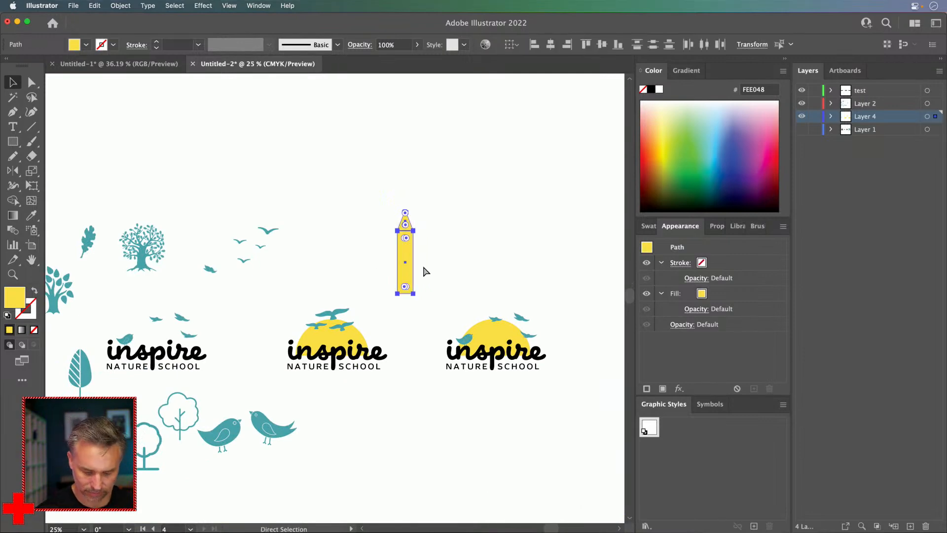
left_click(348, 253)
left_click_drag(394, 266, 328, 187)
mouse_move(256, 198)
left_mouse_down()
mouse_move(430, 173)
mouse_move(233, 202)
left_mouse_up()
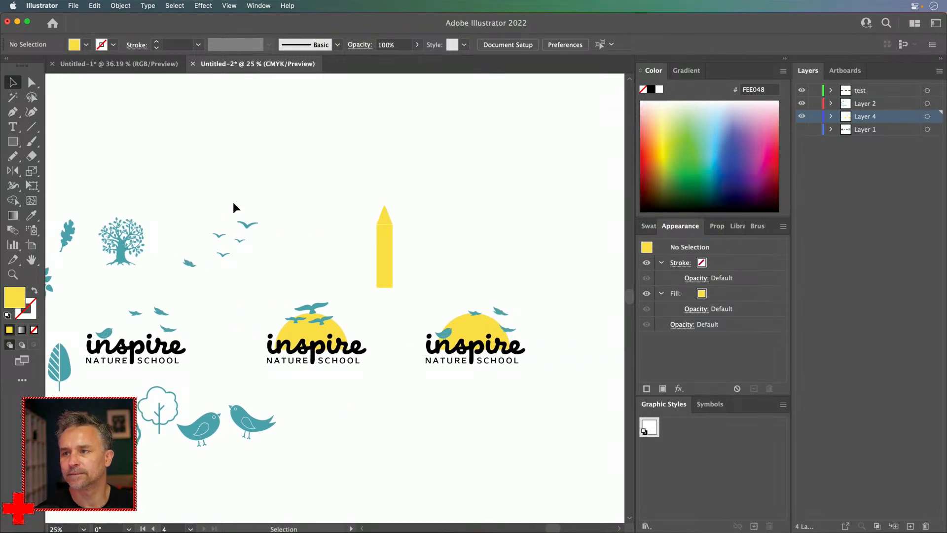
left_click_drag(247, 229, 279, 251)
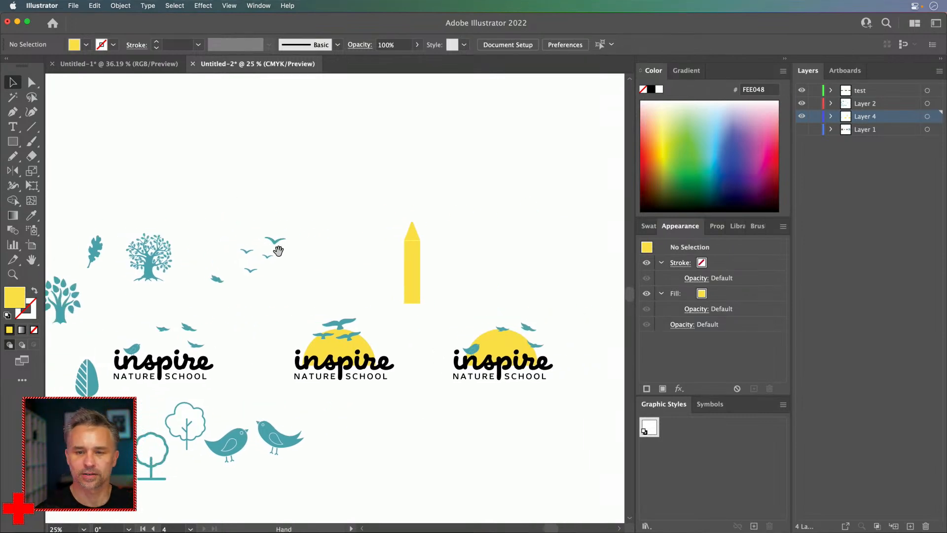
scroll(329, 224, "down", 3)
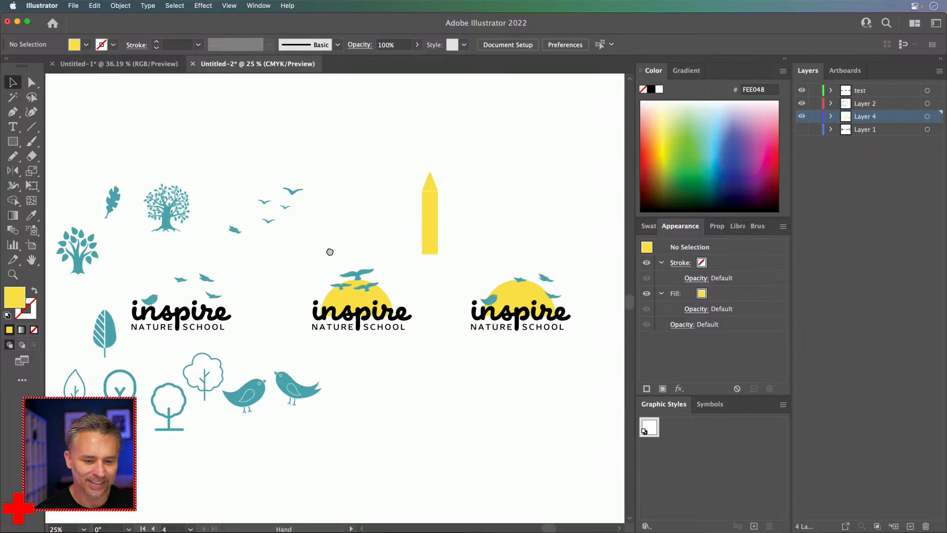
left_click(351, 253)
left_click(298, 257)
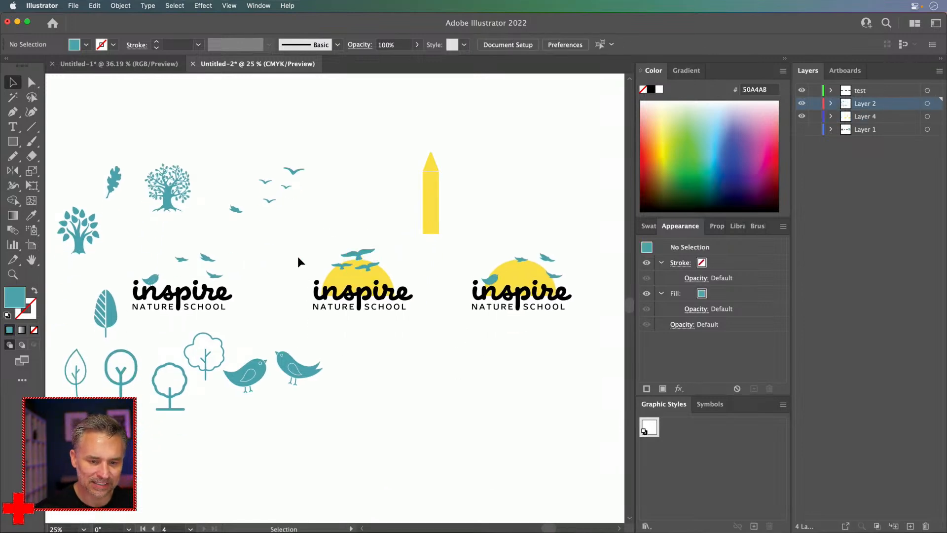
Step: Switch to Adobe Express in Chrome and add a plump perched bird from the bird shapes below the two existing teal birds
mouse_move(355, 528)
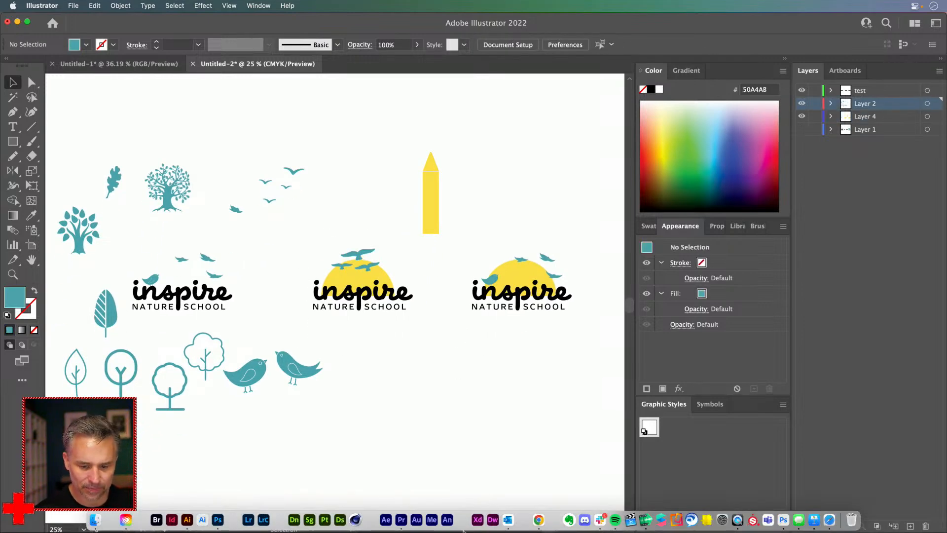
left_click(539, 520)
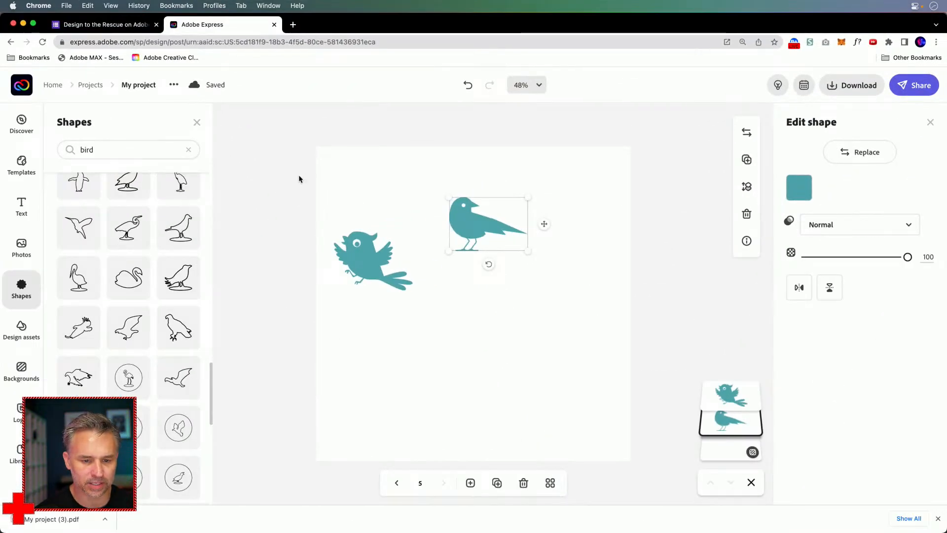
left_click(337, 255)
left_click(21, 289)
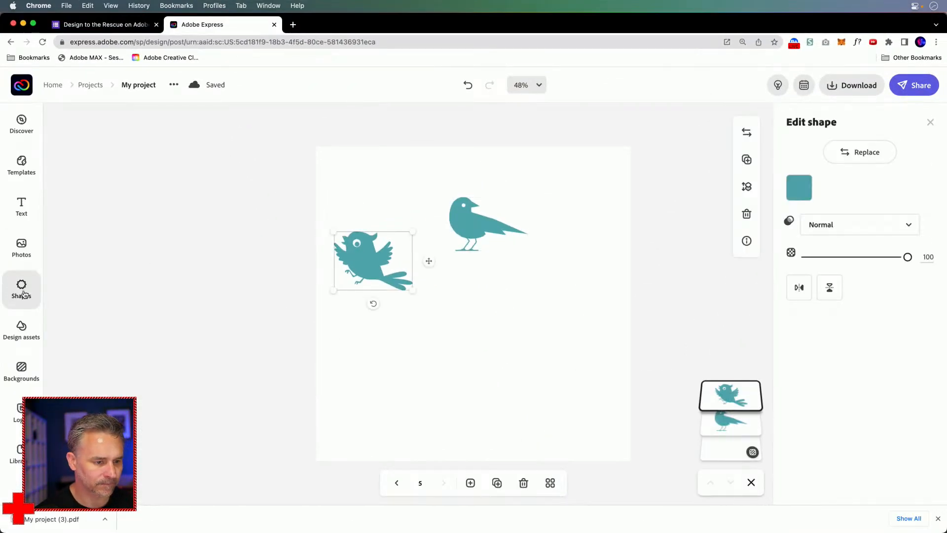
scroll(118, 222, "up", 15)
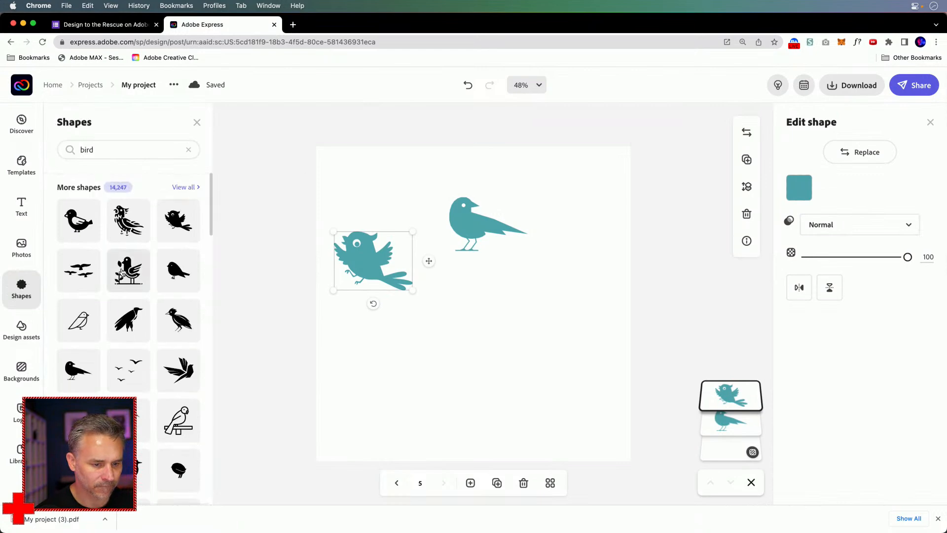
left_click(482, 319)
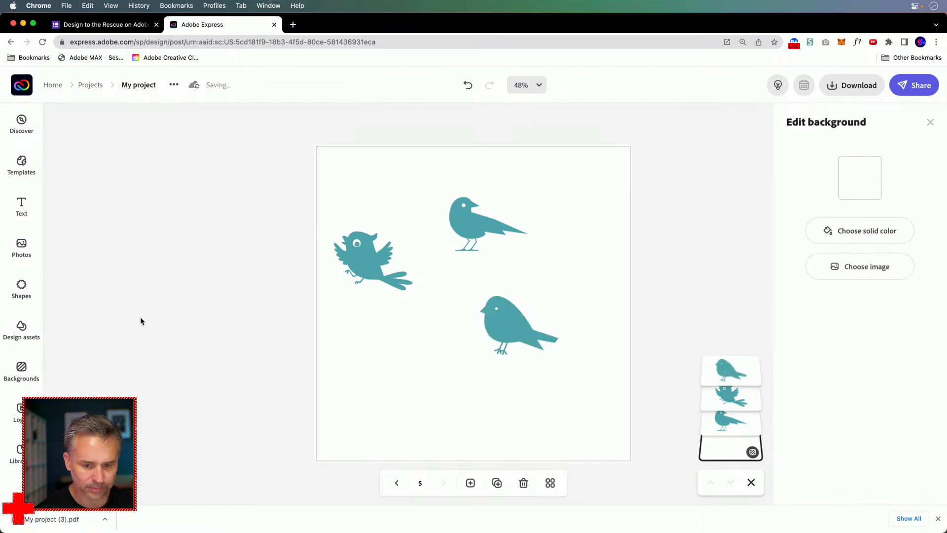
left_click(499, 326)
left_click(627, 217)
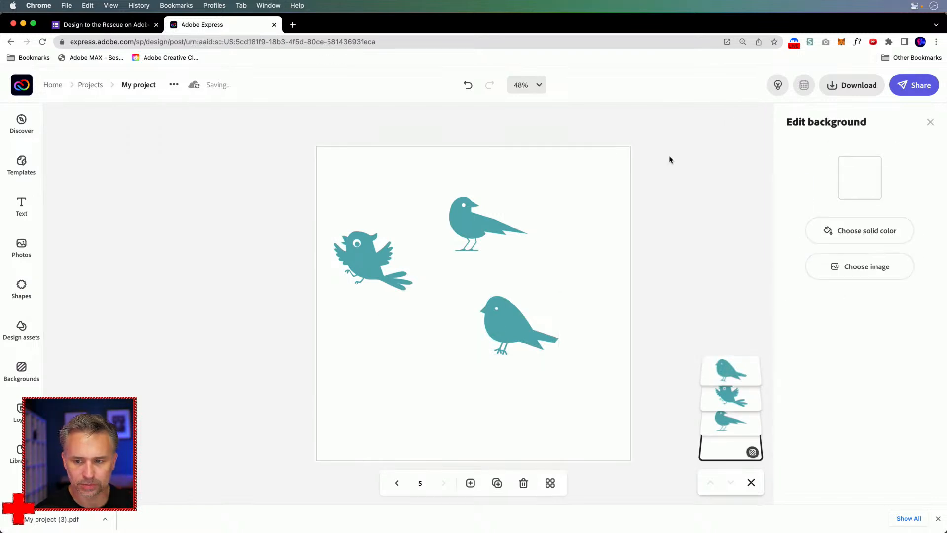
Step: Download the bird page as a PDF and open My project (4).pdf in Illustrator
left_click(837, 87)
left_click(745, 274)
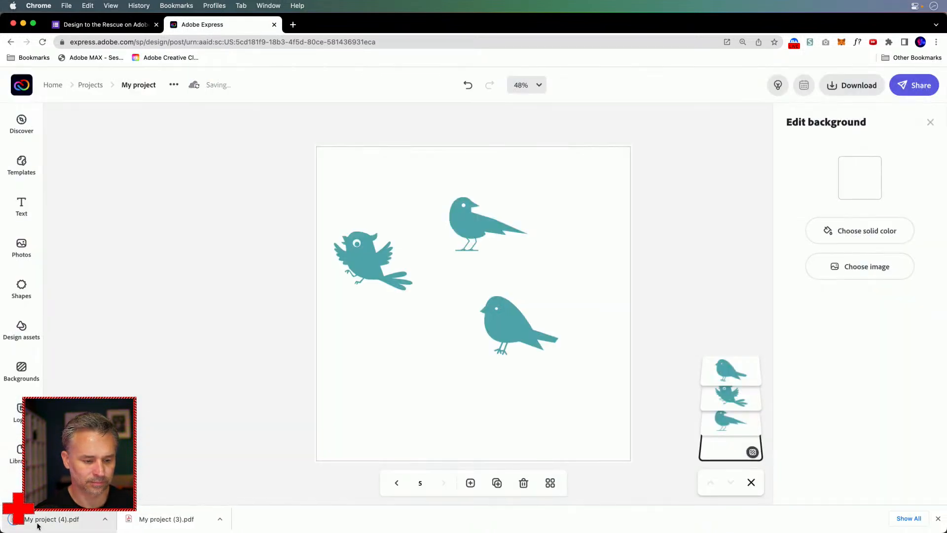
left_click(38, 524)
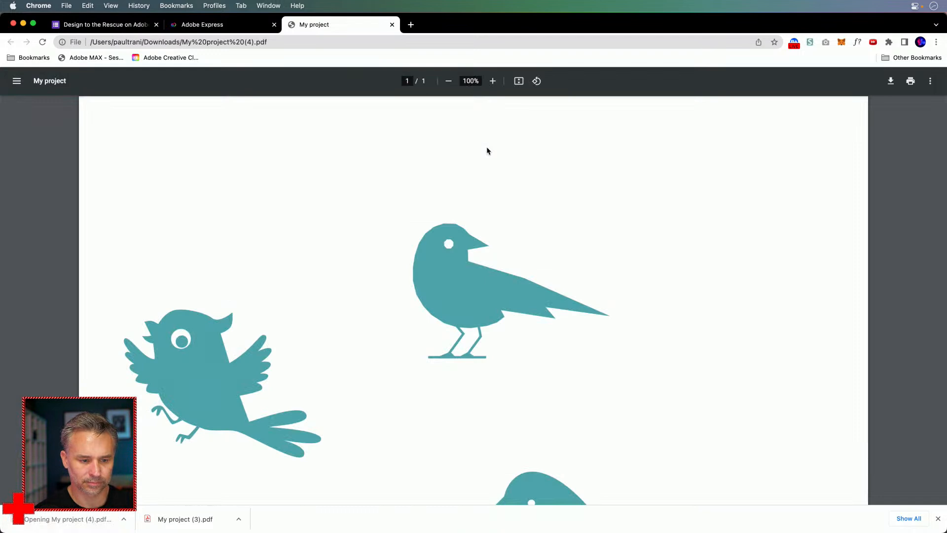
scroll(487, 150, "down", 8)
scroll(487, 150, "up", 8)
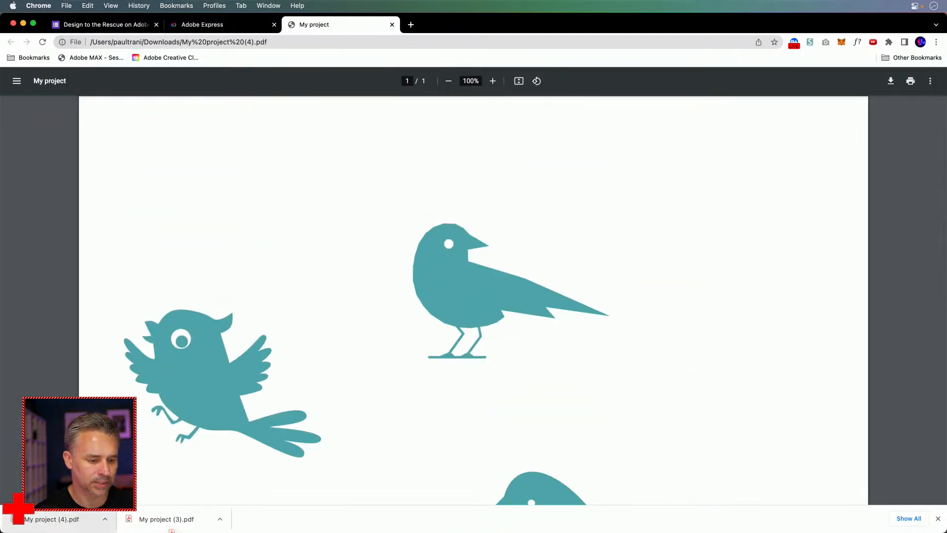
mouse_move(218, 525)
left_click(188, 522)
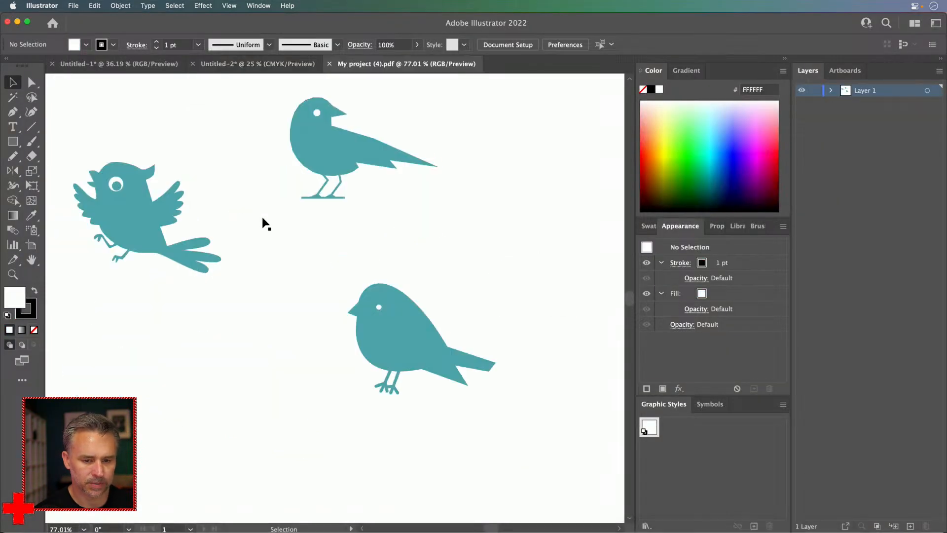
Step: Copy the plump teal bird from the PDF into the Untitled-2 document and place it in the empty area below the logos
left_click(383, 307)
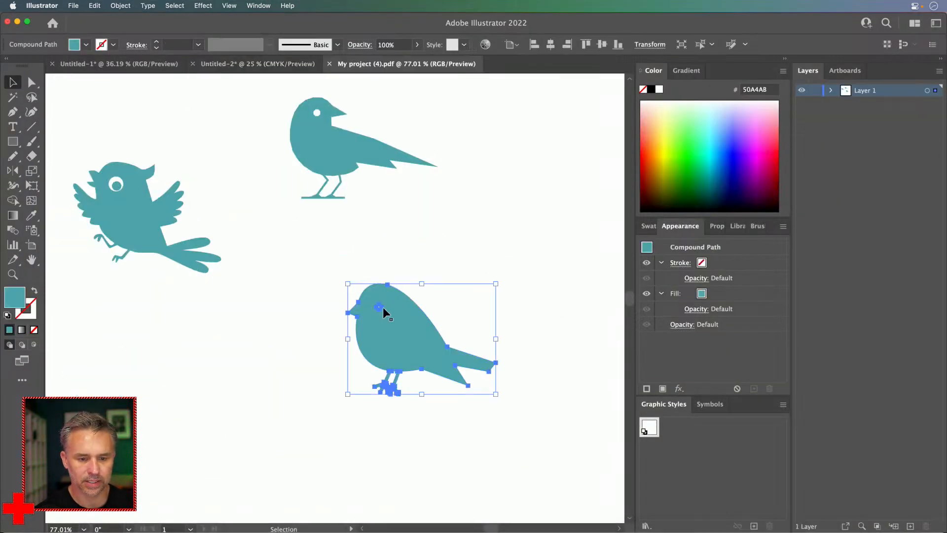
left_click(219, 65)
key("super+v")
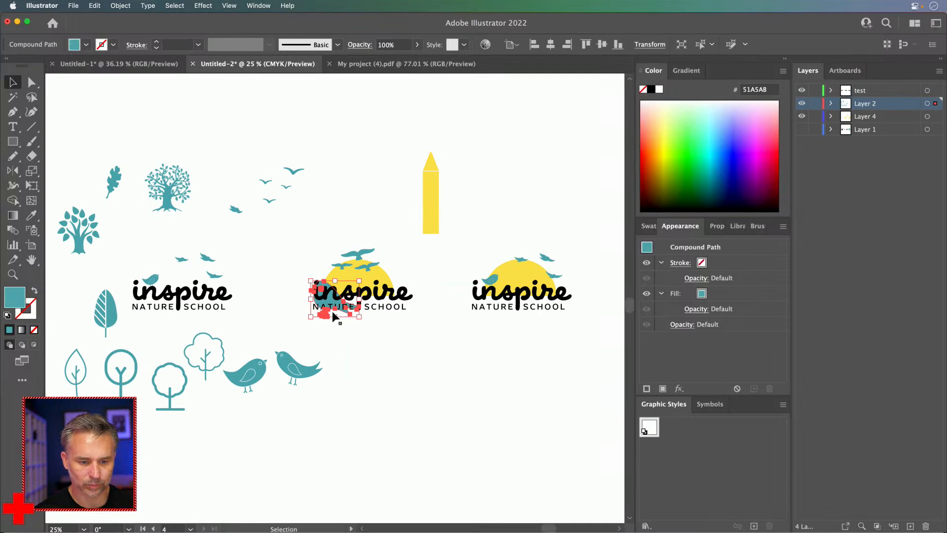
left_click_drag(329, 299, 452, 366)
key("super+z")
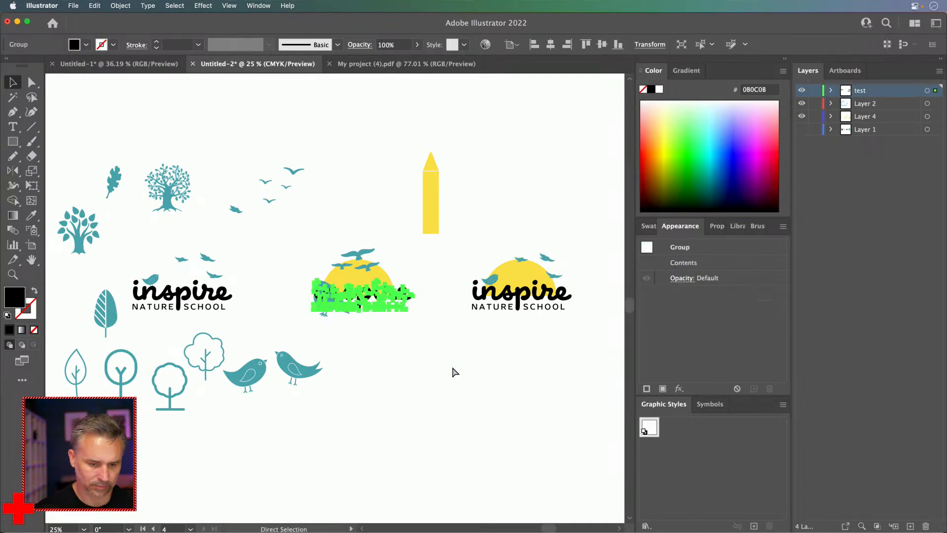
key("super+z")
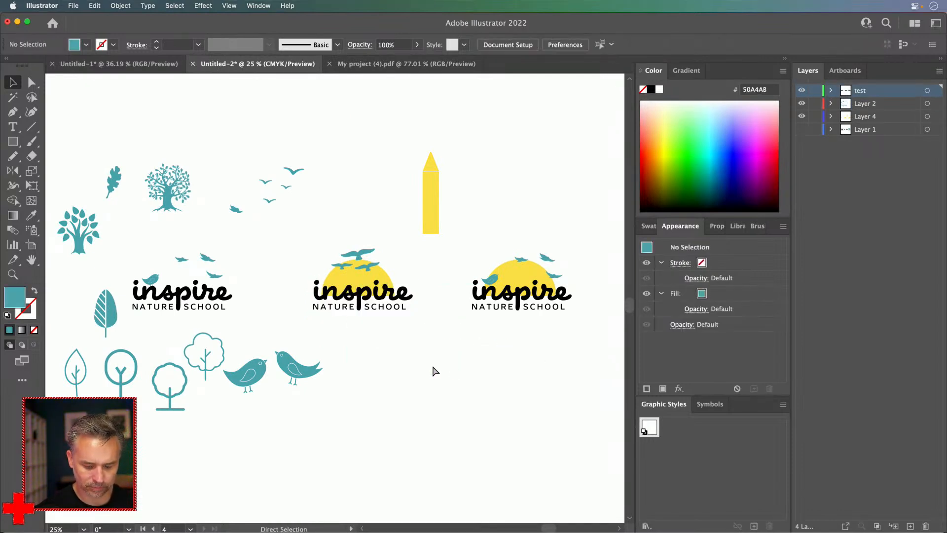
key("shift+super+z")
left_click_drag(320, 298, 499, 376)
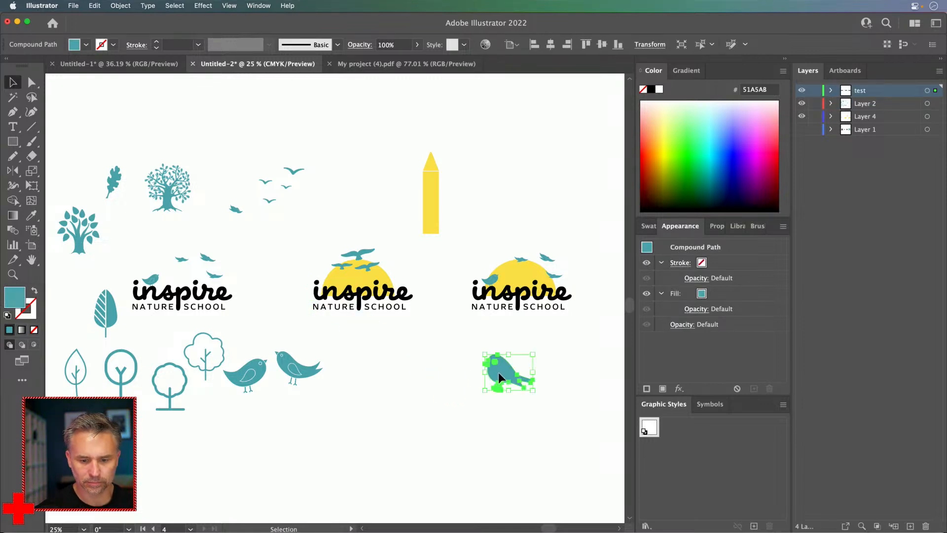
left_click(399, 374)
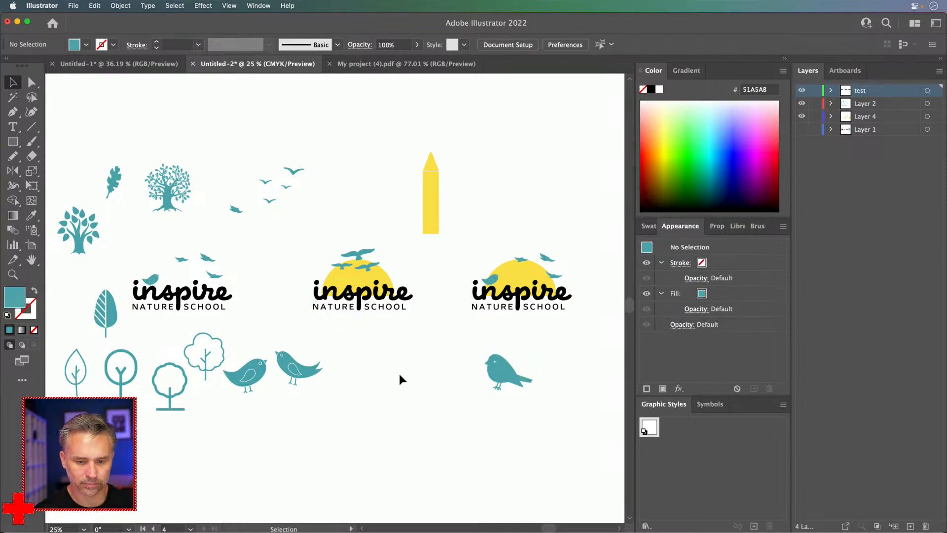
left_click(453, 350)
left_click(413, 374)
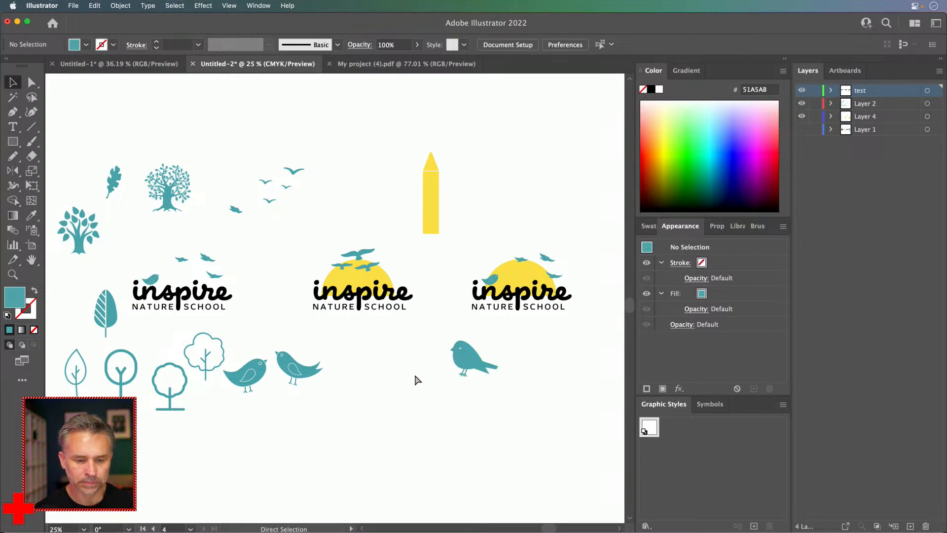
Step: Delete the small perched bird from the start of the "inspire" lettering in the rightmost half-sun logo
key("super+equal")
left_click_drag(415, 374, 135, 345)
left_click(344, 232)
key("Delete")
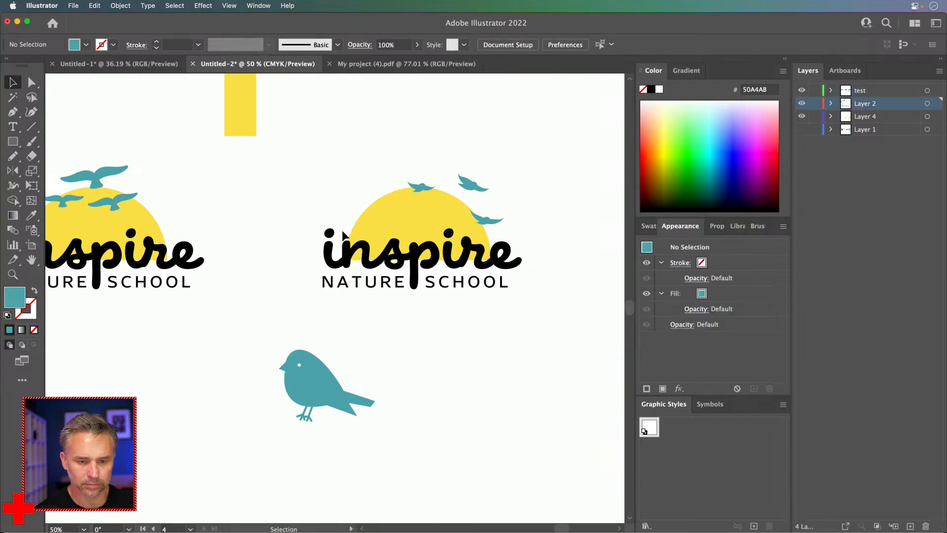
Step: Move the plump bird above the start of the rightmost logo's lettering and mirror it horizontally to face the sun
left_click_drag(305, 385, 275, 209)
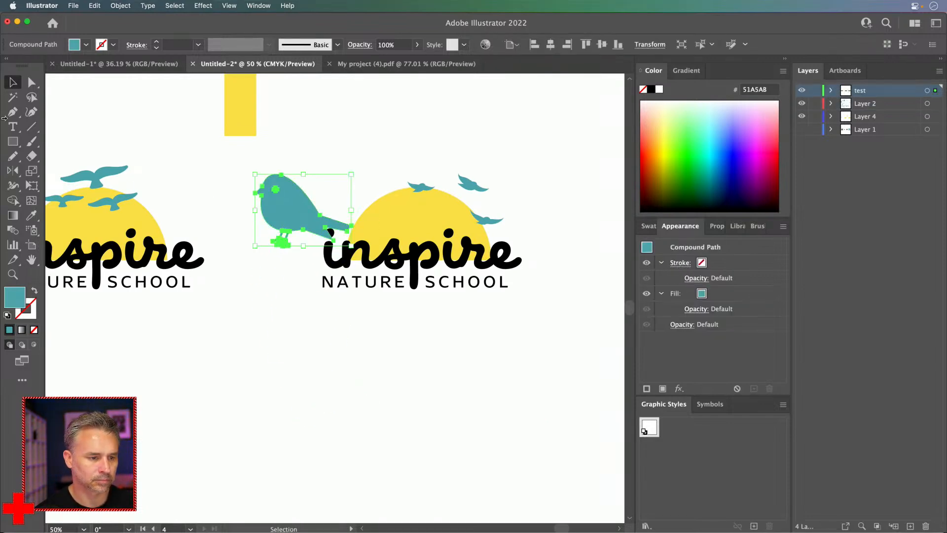
double_click(11, 170)
key("Return")
left_click(13, 82)
left_click_drag(320, 209, 356, 203)
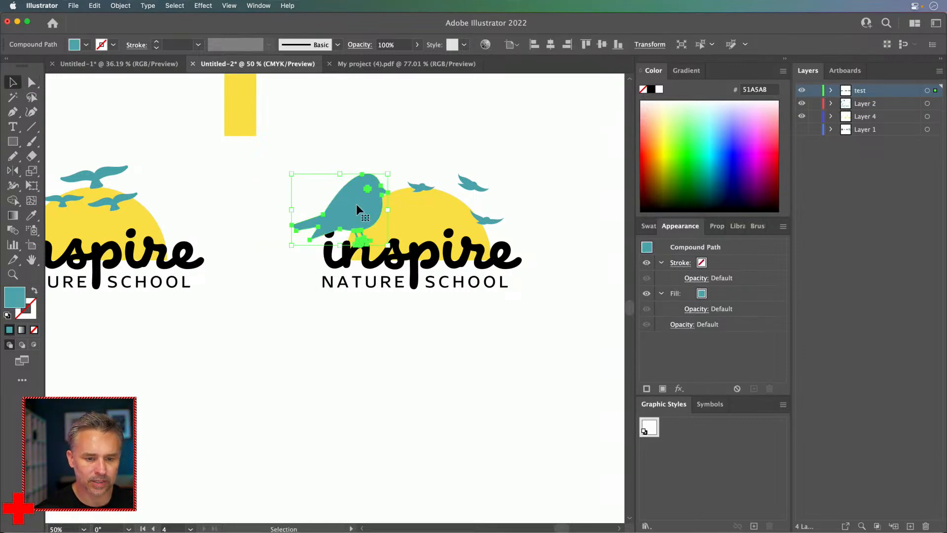
key("super+equal")
key("super+equal")
left_click_drag(344, 271, 318, 213)
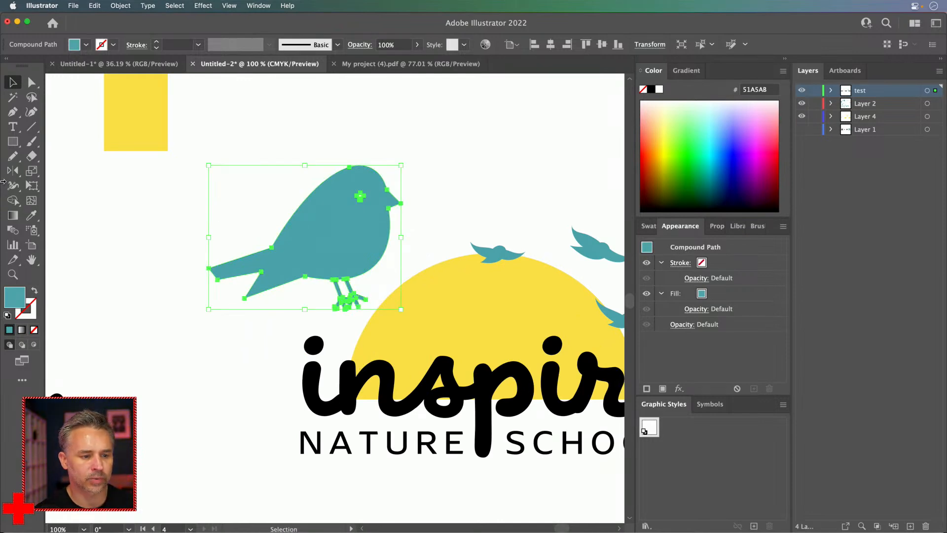
Step: Reshape the bird with Puppet Warp pins, raising its beak, lowering its tail and shifting its feet slightly forward
left_click(32, 186)
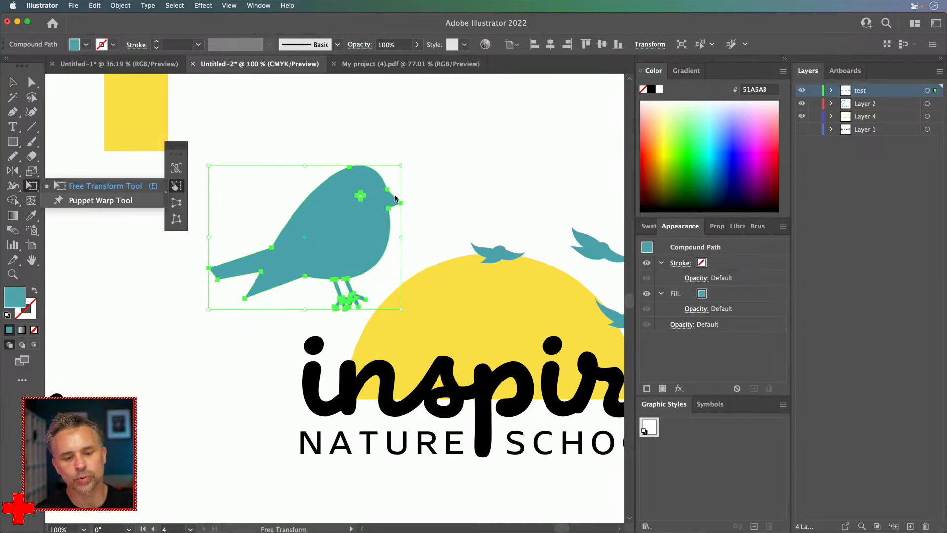
left_click_drag(390, 202, 437, 197)
left_click(368, 183)
left_click_drag(366, 192, 371, 193)
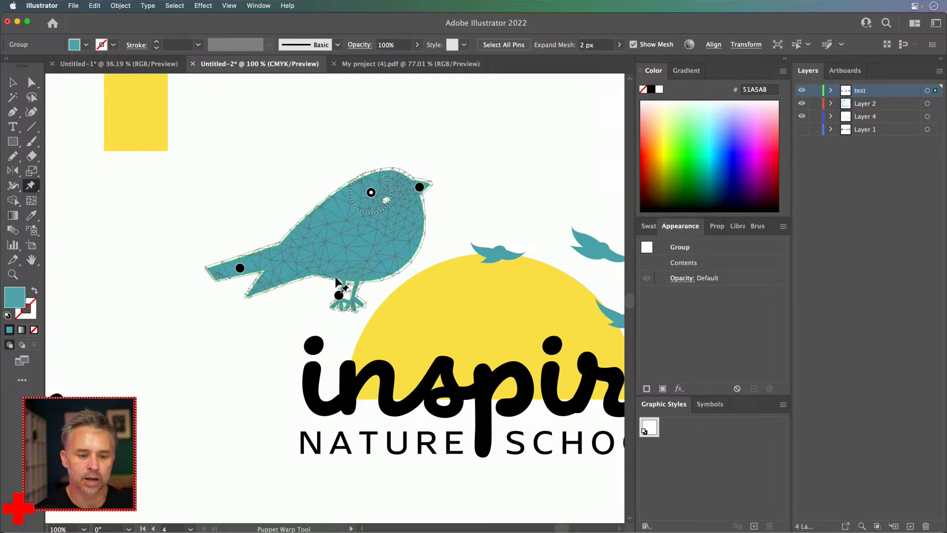
left_click_drag(240, 269, 247, 289)
left_click_drag(340, 296, 351, 298)
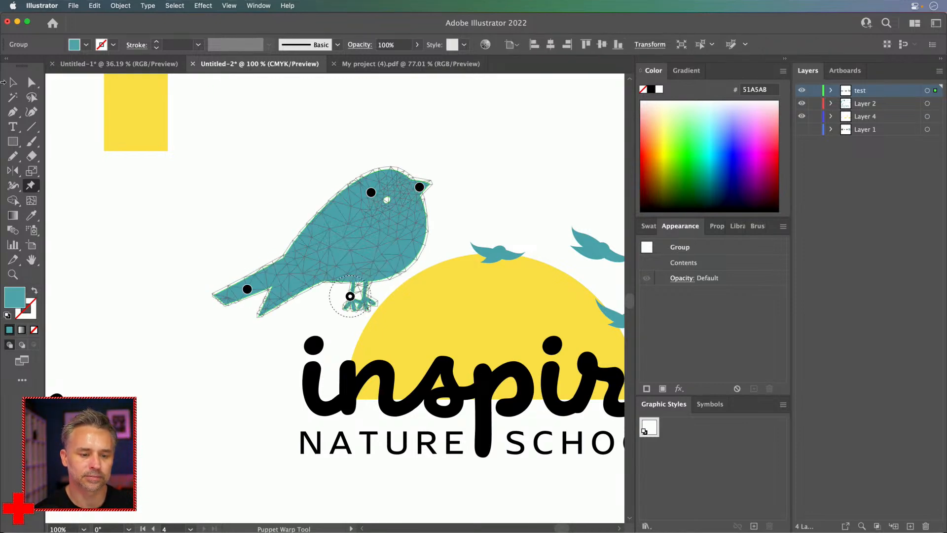
key("v")
Step: Scale the plump bird down and perch it on top of the "s" in "inspire" in front of the half-sun
scroll(259, 156, "right", 5)
scroll(259, 156, "down", 2)
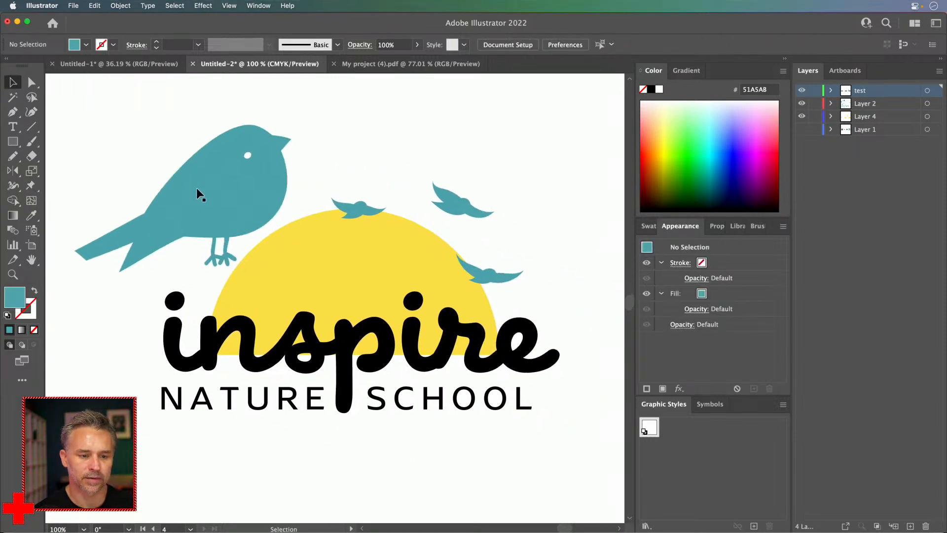
left_click_drag(78, 129, 206, 230)
left_click_drag(260, 247, 239, 291)
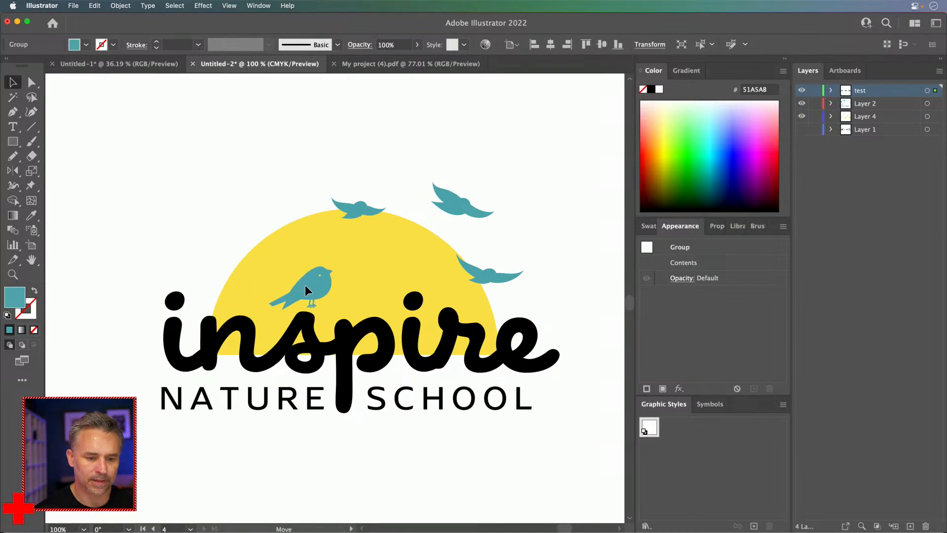
left_click_drag(296, 295, 296, 295)
left_click(168, 144)
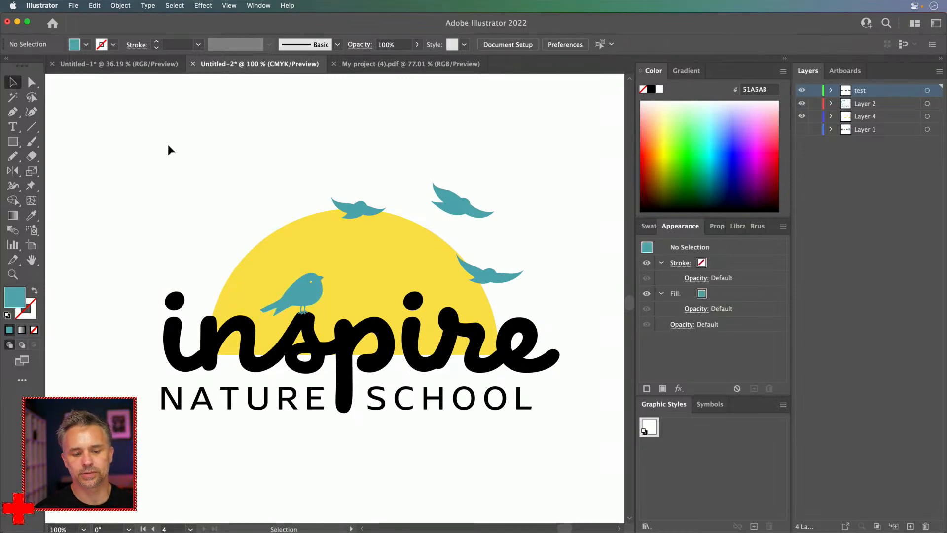
key("super+minus")
key("super+minus")
left_click_drag(265, 198, 328, 186)
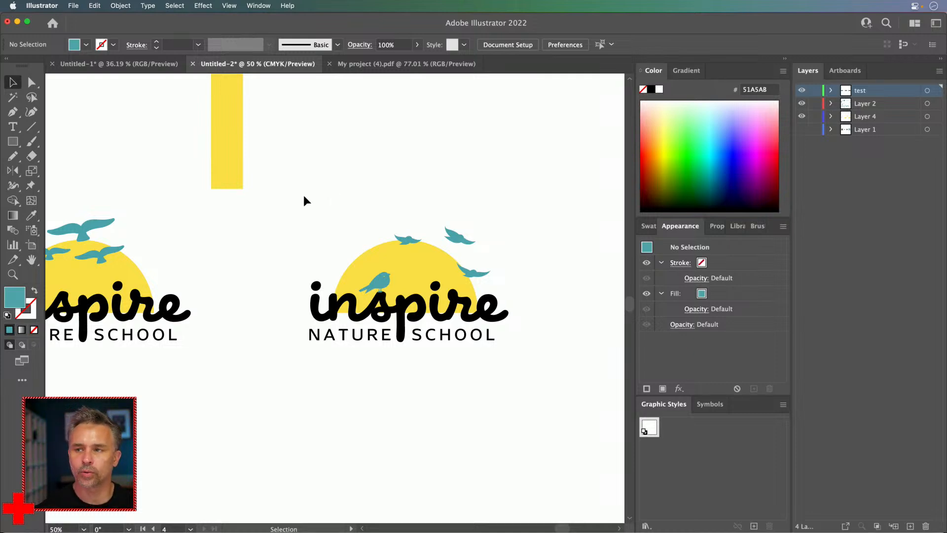
Step: Switch to Chrome and show the Design to the Rescue on Adobe Live form responses
mouse_move(399, 530)
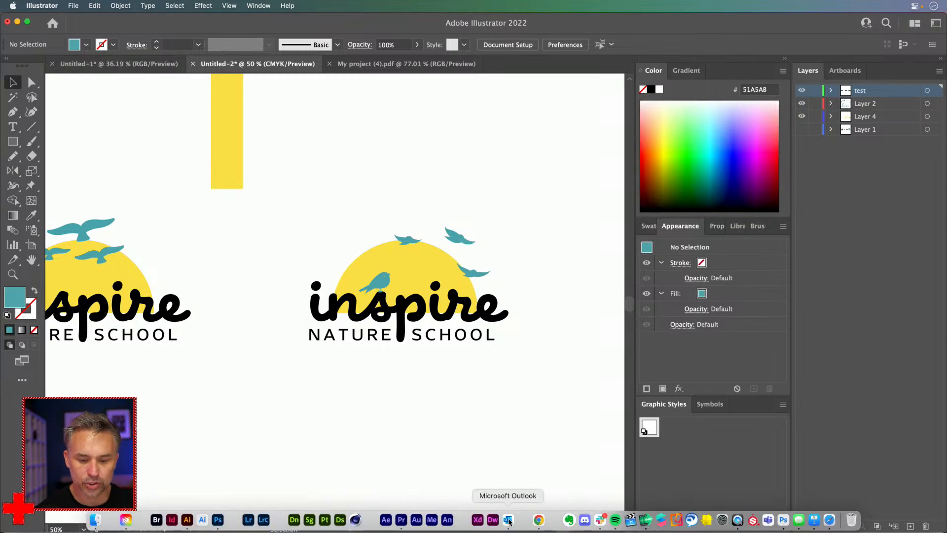
left_click(538, 520)
left_click(84, 25)
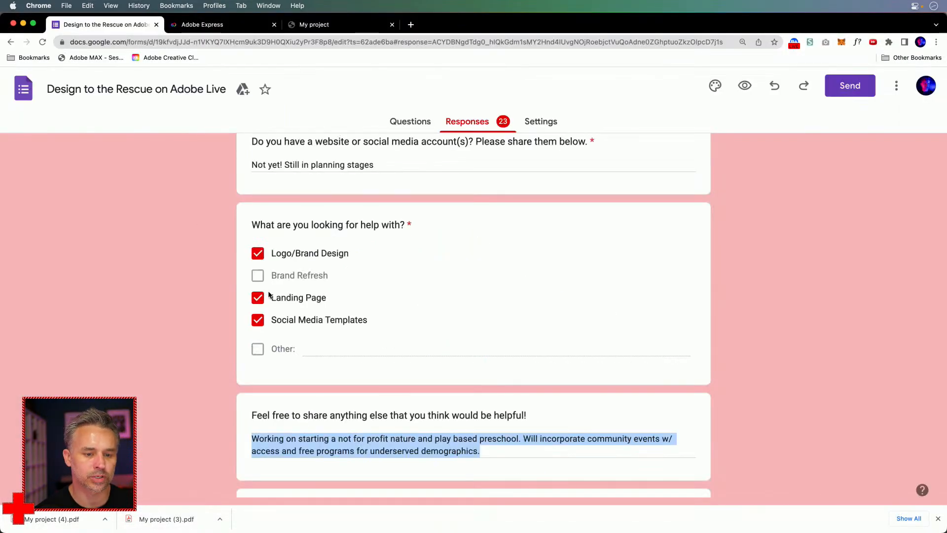
Step: Review the client's form answers on requested help, extra notes and business description, highlighting the key words in the notes
scroll(453, 345, "down", 3)
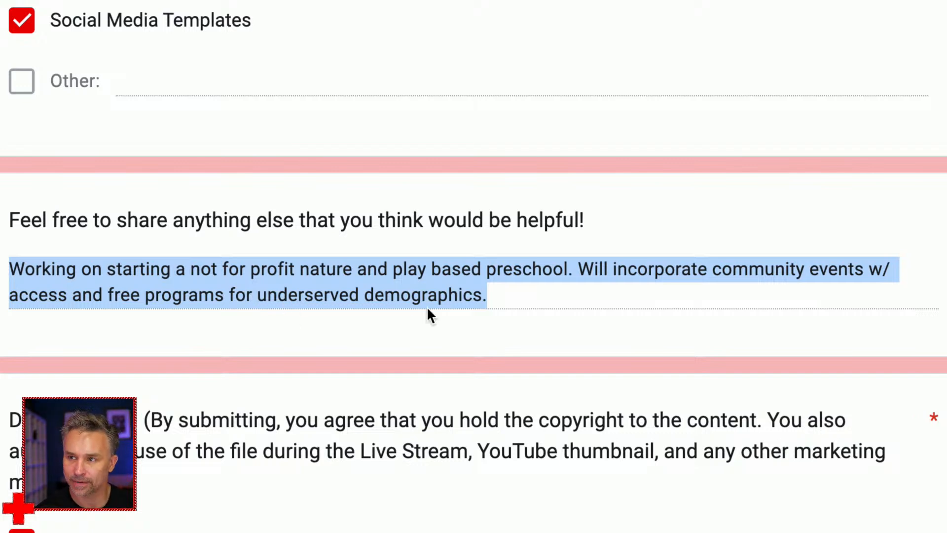
left_click(327, 262)
left_click_drag(299, 269, 569, 270)
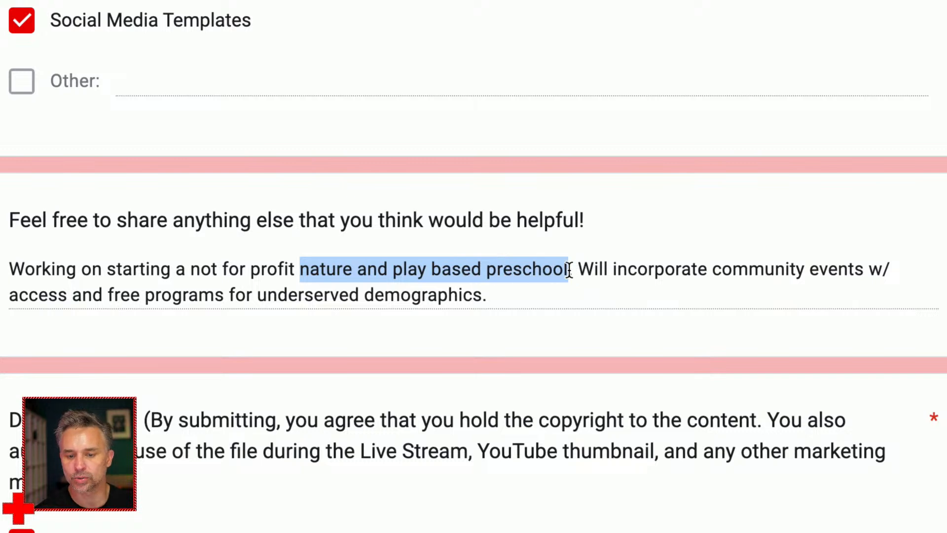
double_click(522, 269)
double_click(734, 269)
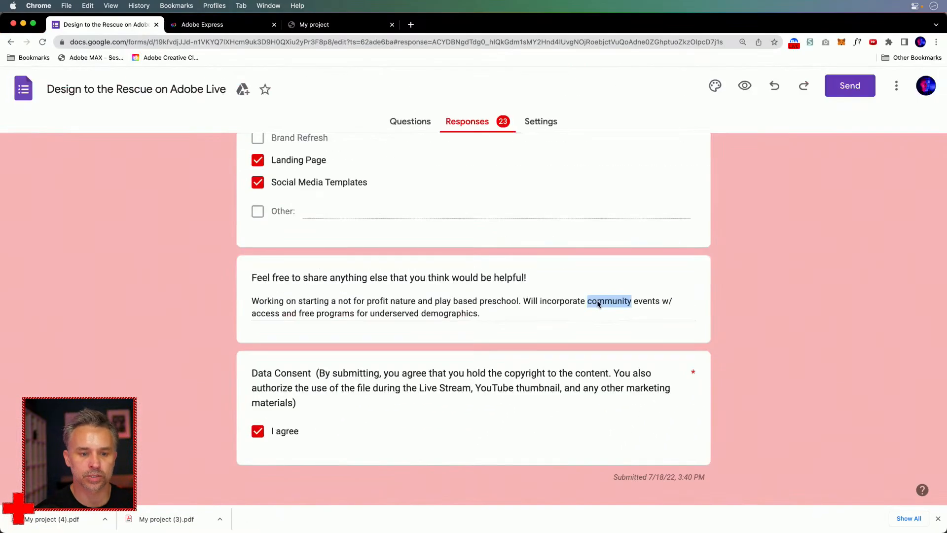
scroll(535, 301, "up", 5)
scroll(537, 302, "up", 5)
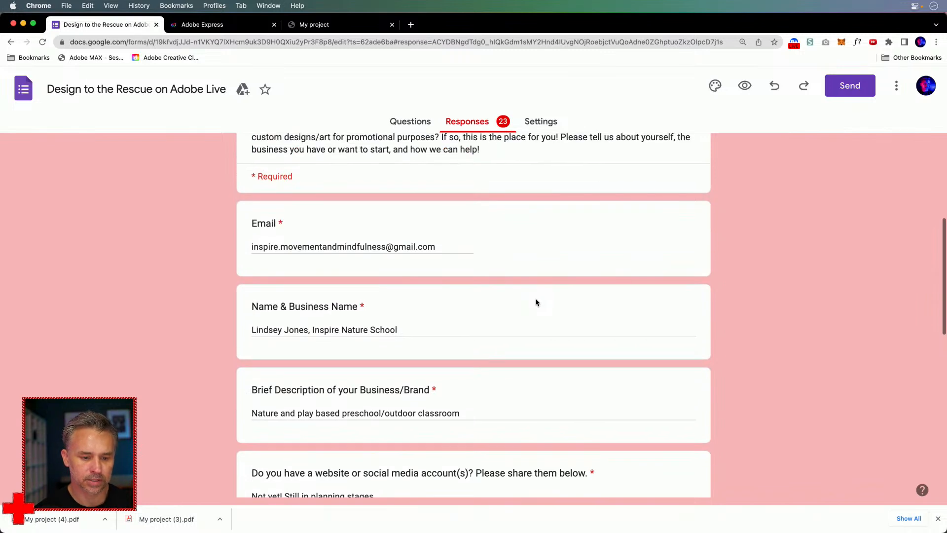
scroll(536, 302, "up", 1)
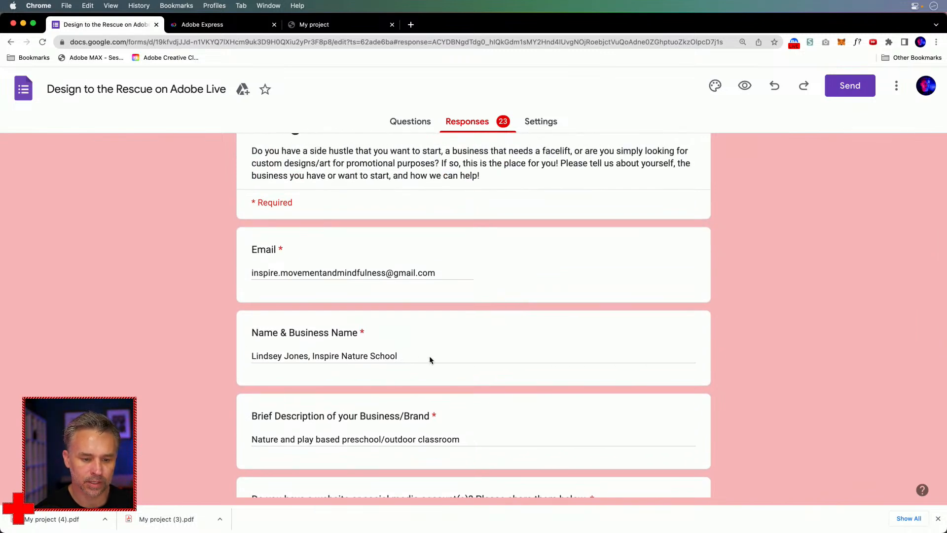
Step: Switch back to Illustrator and scale down the bird perched on the "s" of the rightmost logo slightly
left_click(22, 23)
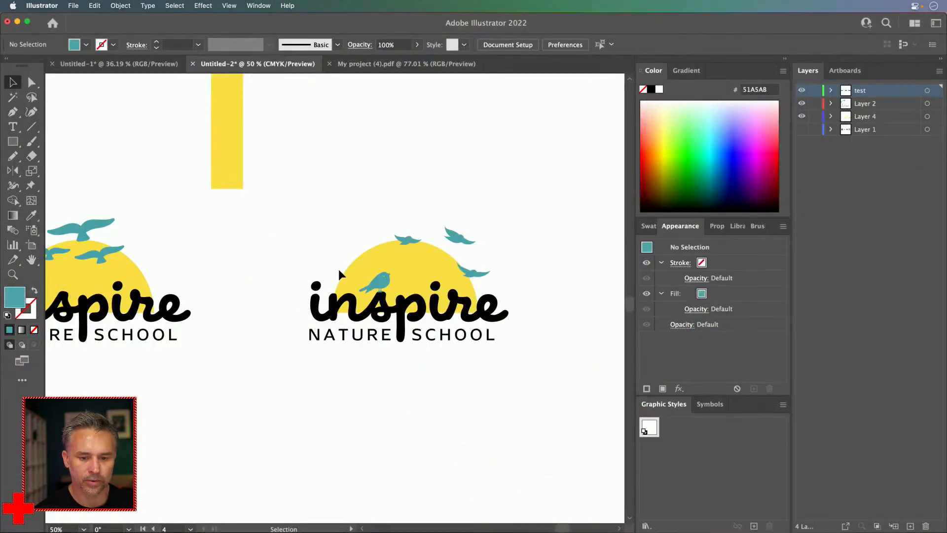
key("super+equal")
key("super+equal")
left_click_drag(298, 219, 177, 220)
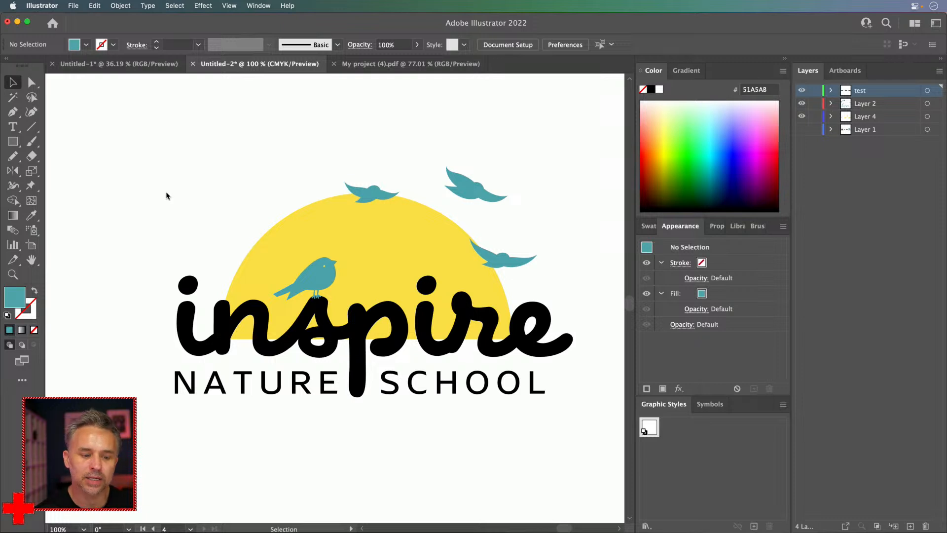
left_click(324, 282)
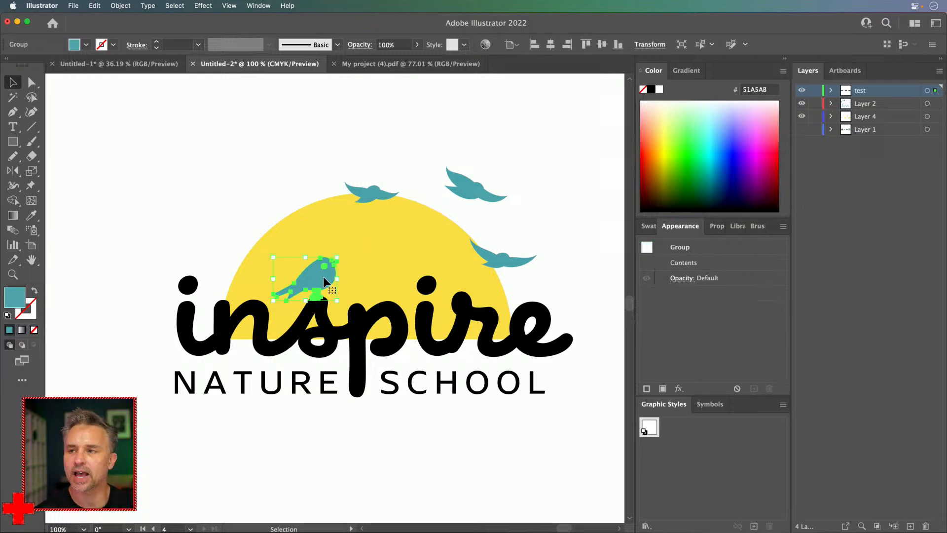
left_click(217, 165)
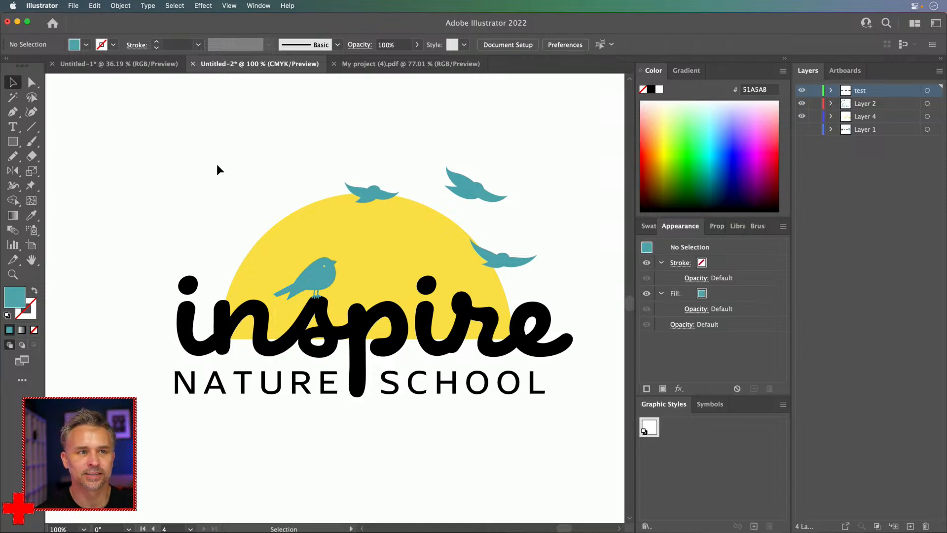
scroll(217, 164, "up", 1)
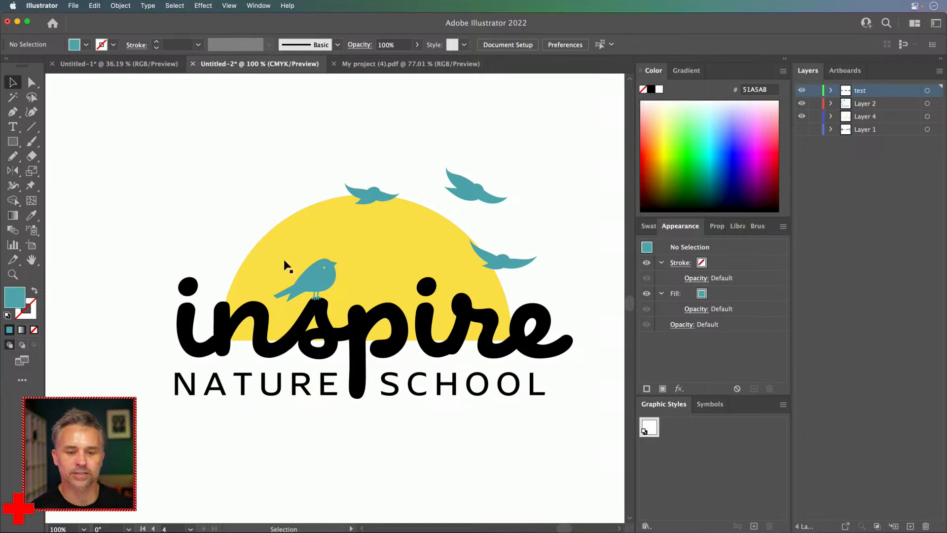
left_click(306, 274)
left_click_drag(338, 258, 313, 280)
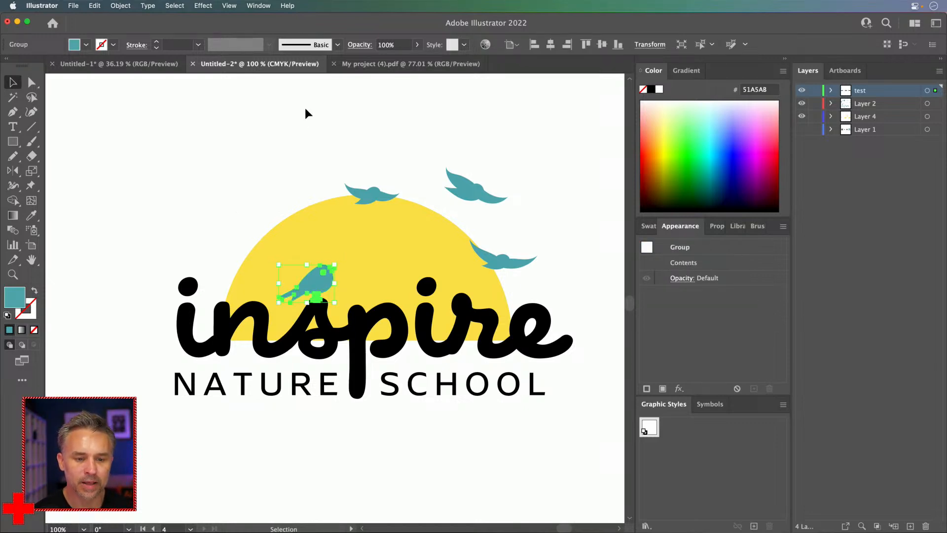
left_click(306, 114)
Step: Mirror the rightmost logo's three flying birds horizontally as a set and shift them slightly toward the end of the lettering
left_click(452, 197)
left_click(376, 197)
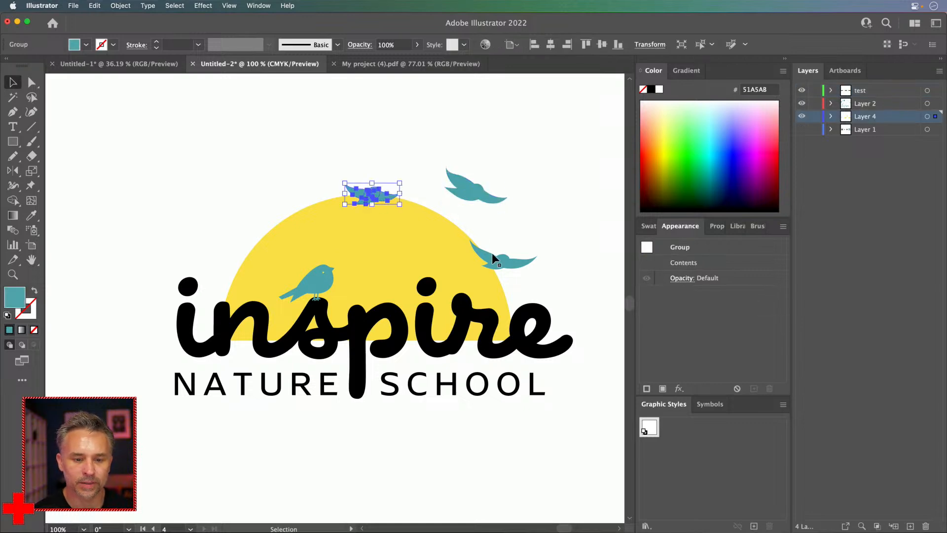
left_click(498, 263)
left_click(481, 197, "shift")
left_click(372, 193, "shift")
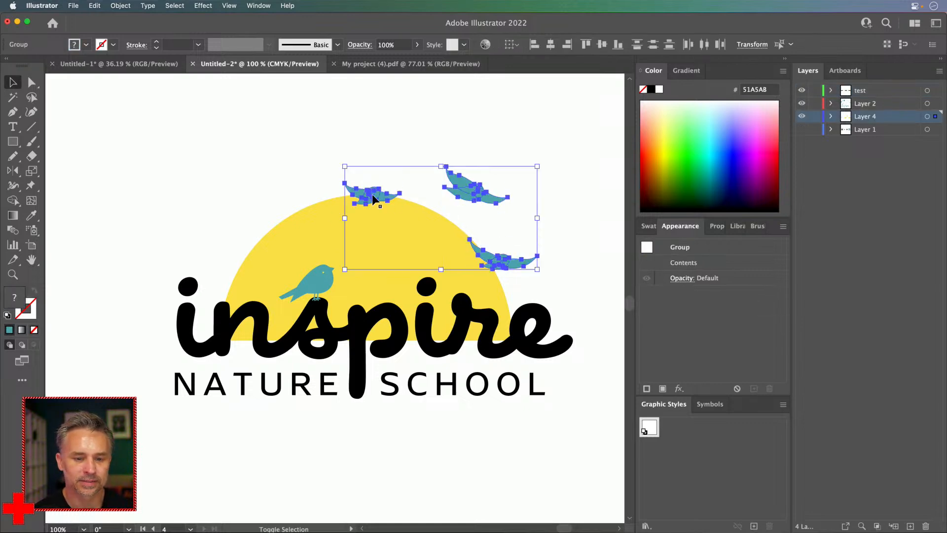
double_click(13, 171)
key("Return")
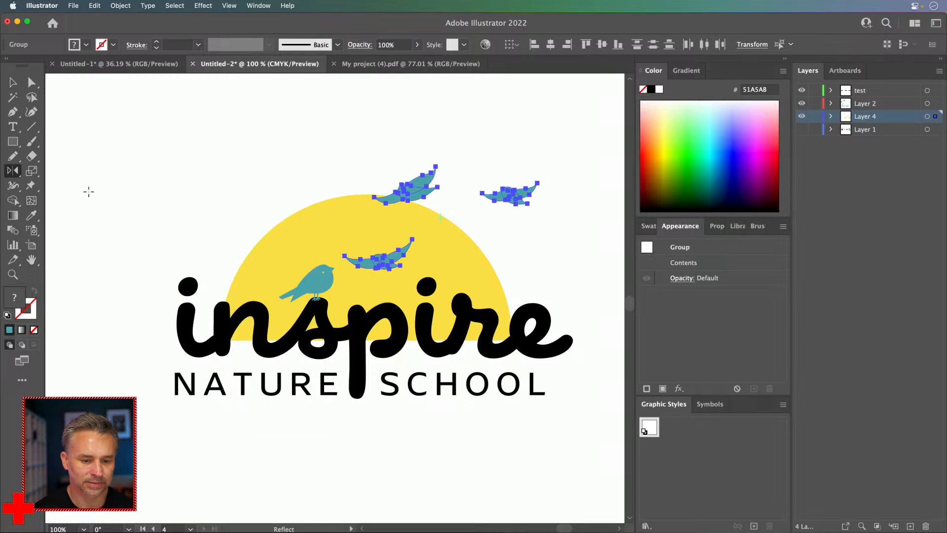
left_click(13, 82)
left_click_drag(380, 198, 398, 197)
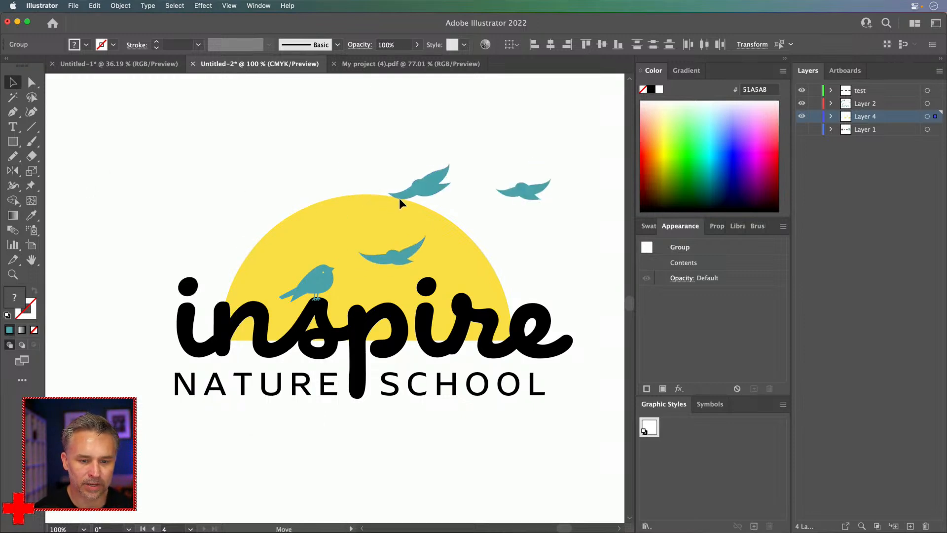
left_click(310, 155)
Step: Nudge the perched bird slightly upward on top of the "s" in the rightmost logo
mouse_move(310, 283)
left_mouse_down()
mouse_move(248, 283)
mouse_move(309, 273)
mouse_move(313, 279)
left_mouse_up()
left_click(229, 162)
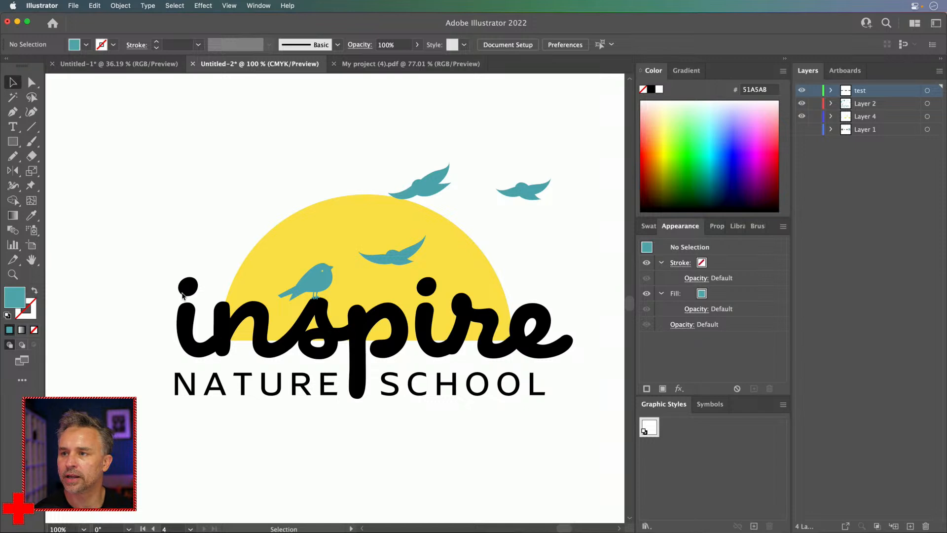
key("super+minus")
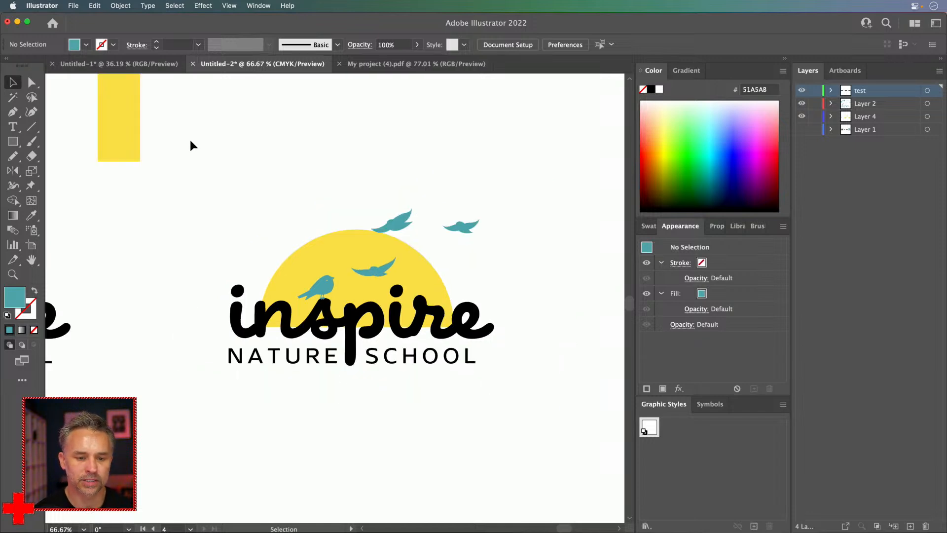
Step: Use Direct Selection to lower the raised wing of the flying bird at the top edge of the half-sun
left_click(399, 218)
key("super+plus")
key("super+plus")
key("super+plus")
key("super+plus")
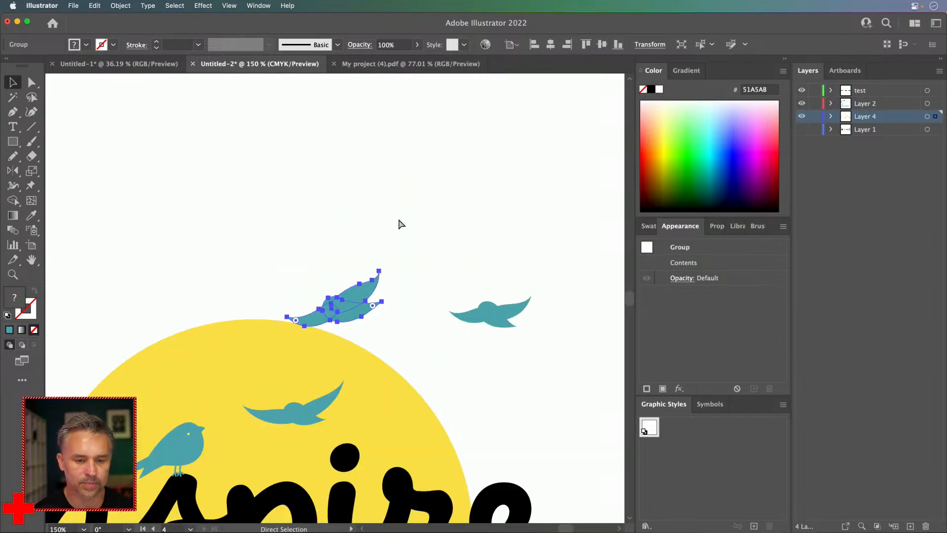
left_click(32, 82)
key("super+shift+a")
left_click_drag(374, 288, 372, 298)
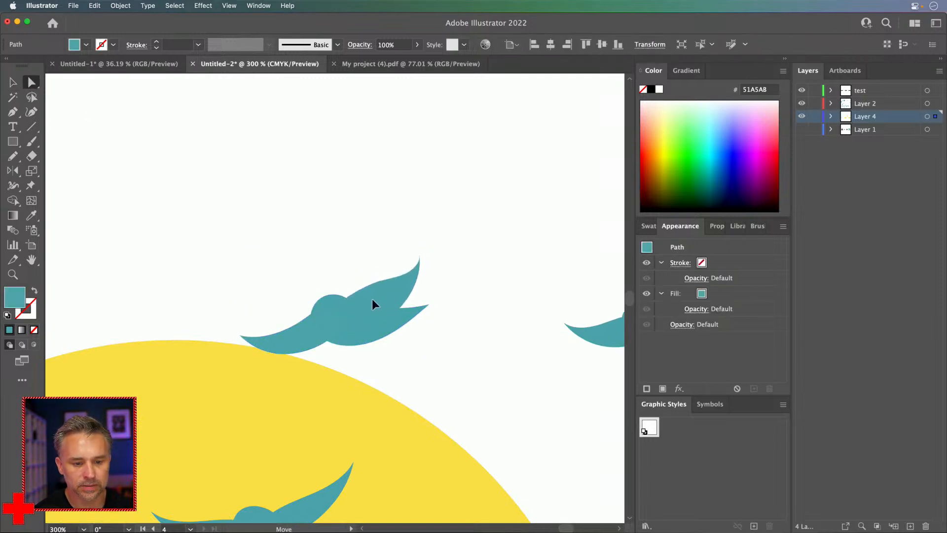
left_click(331, 239)
key("super+1")
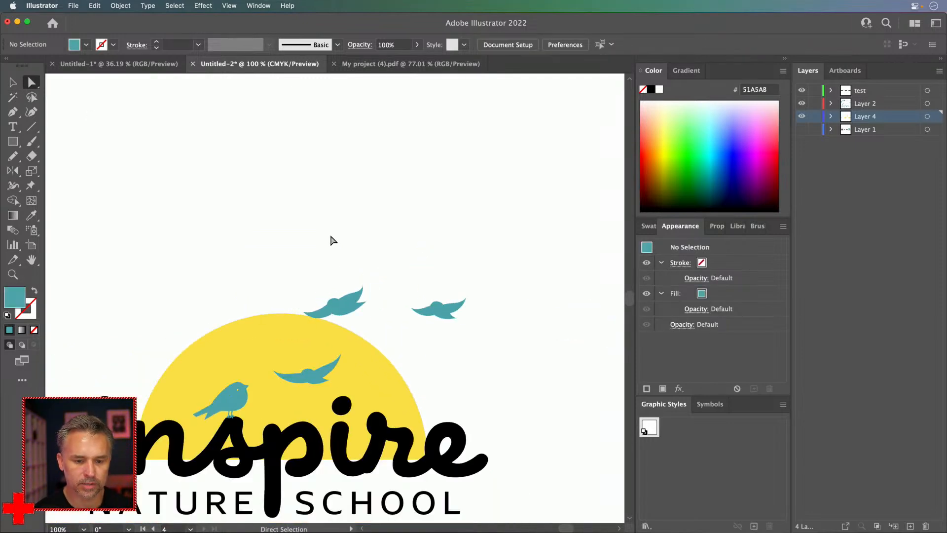
left_click_drag(339, 247, 406, 141)
key("v")
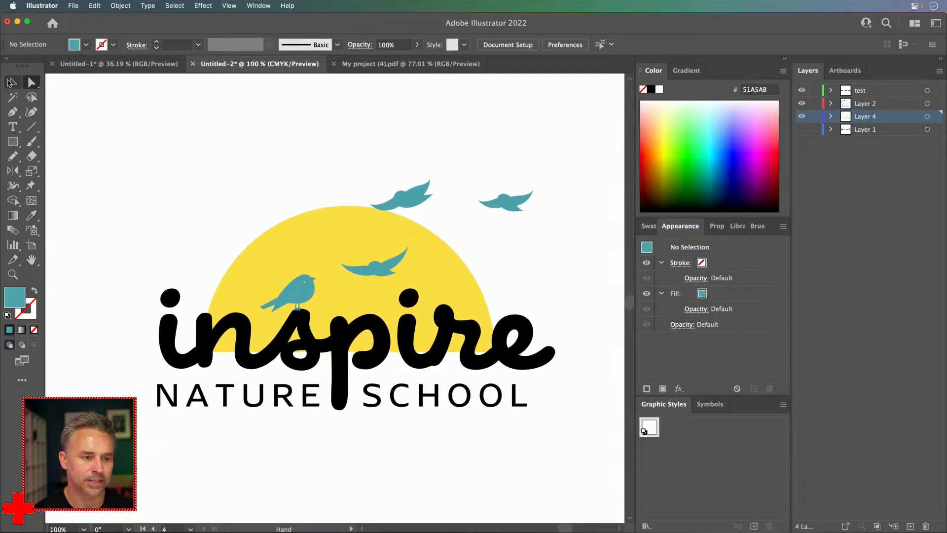
scroll(148, 171, "left", 2)
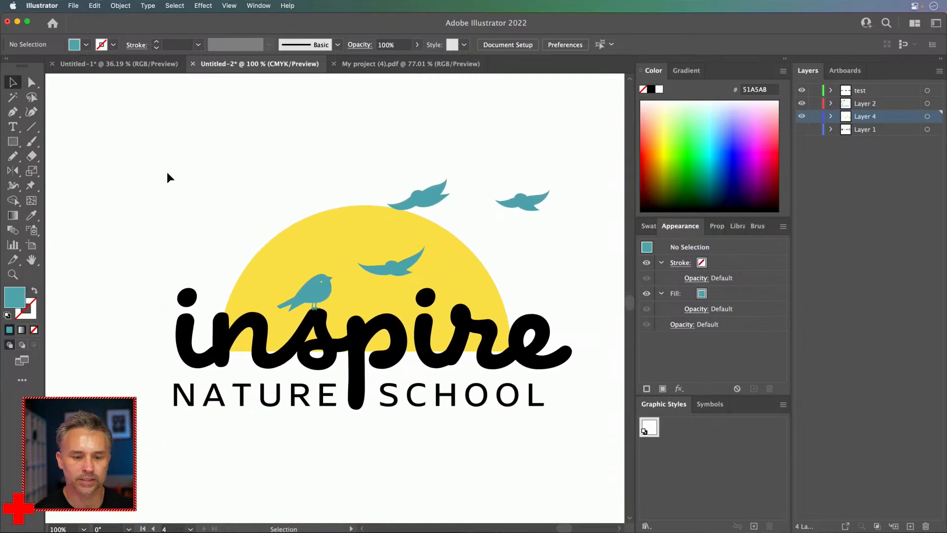
Step: Place the perched bird on the dot of the second "i" in the neighbouring logo with the three gull-like birds
key("super+minus")
left_click_drag(285, 222, 327, 223)
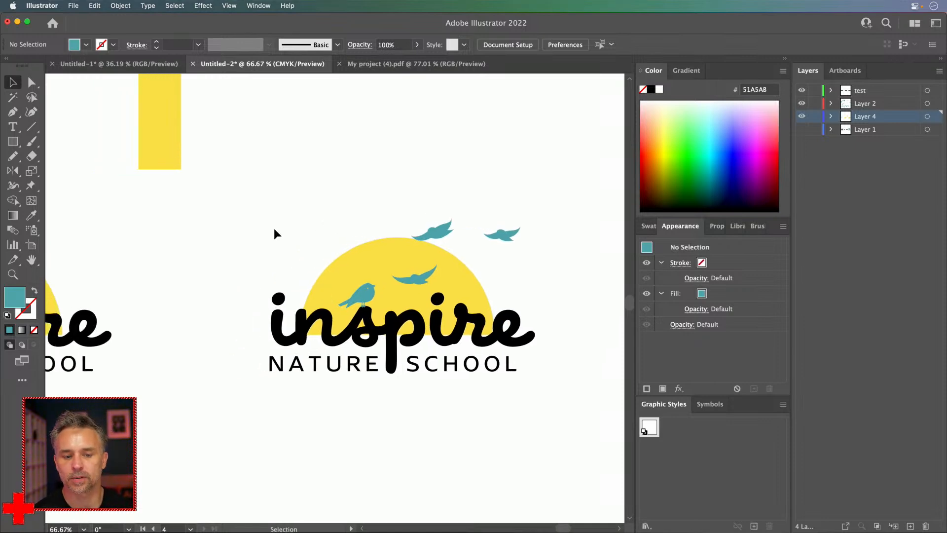
key("super+minus")
key("super+minus")
left_click_drag(285, 234, 403, 254)
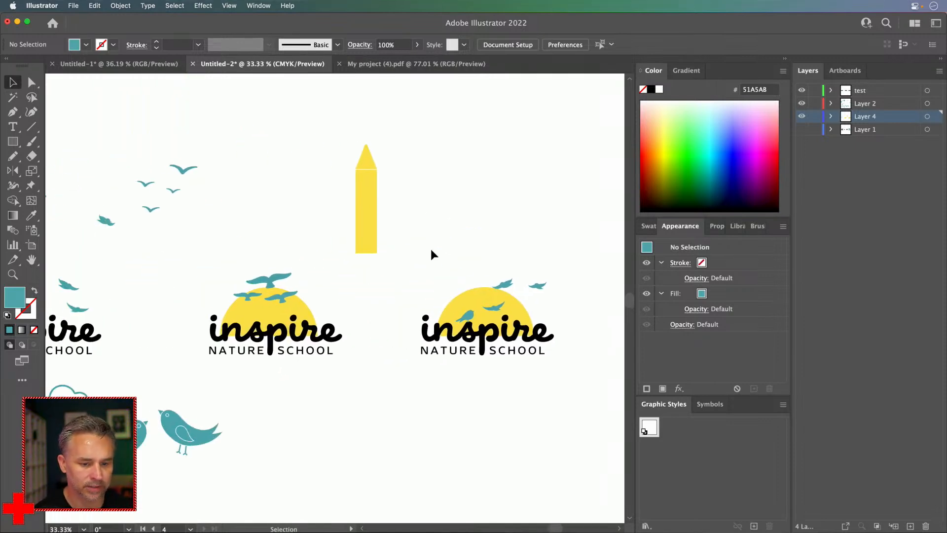
key("super+equal")
key("super+equal")
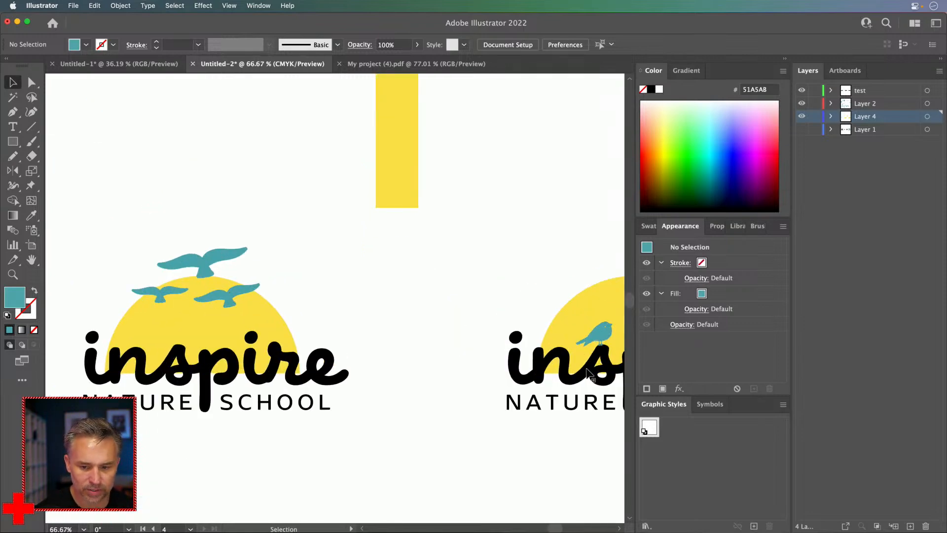
left_click(598, 338)
left_click_drag(599, 332, 330, 312)
left_click(213, 224)
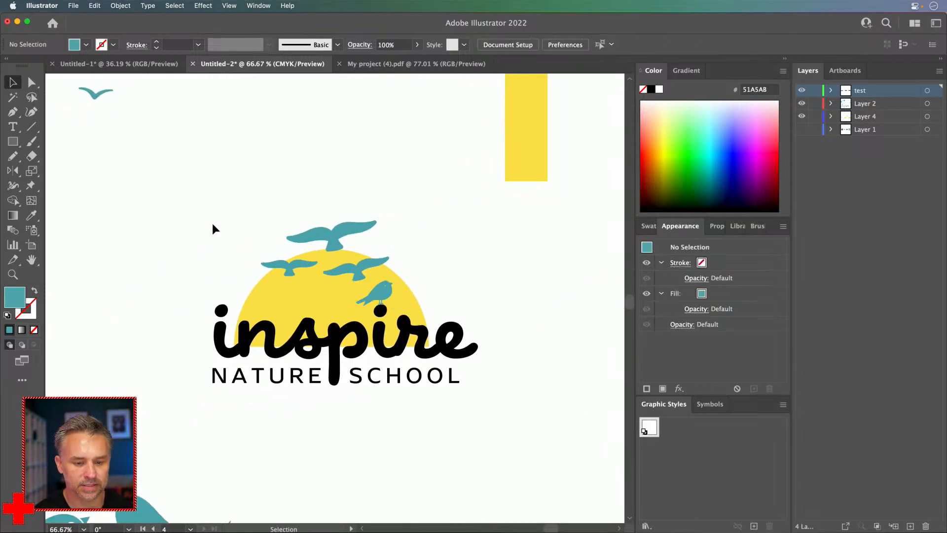
Step: Delete the eye of the bird perched on the "i" dot so it matches the plain flying silhouettes
key("plus")
key("super+plus")
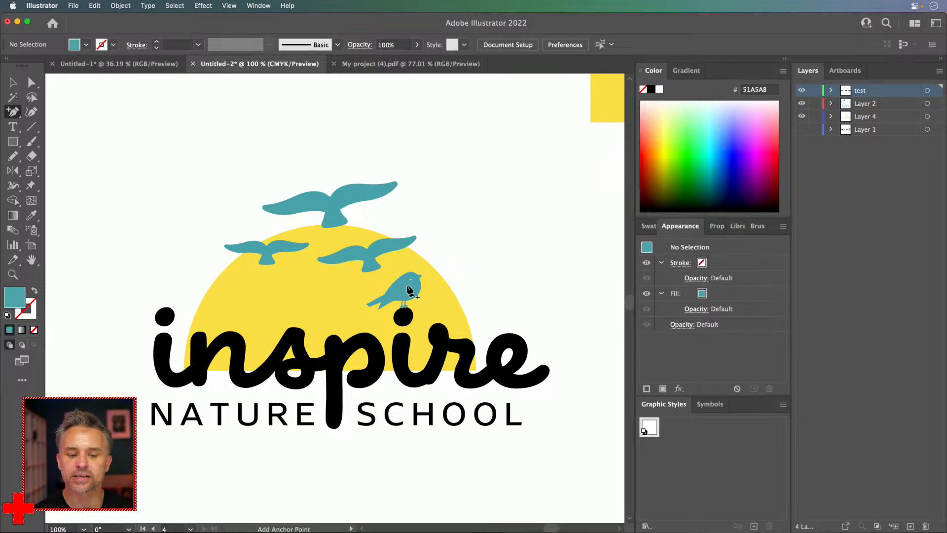
left_click(12, 82)
key("super+equal")
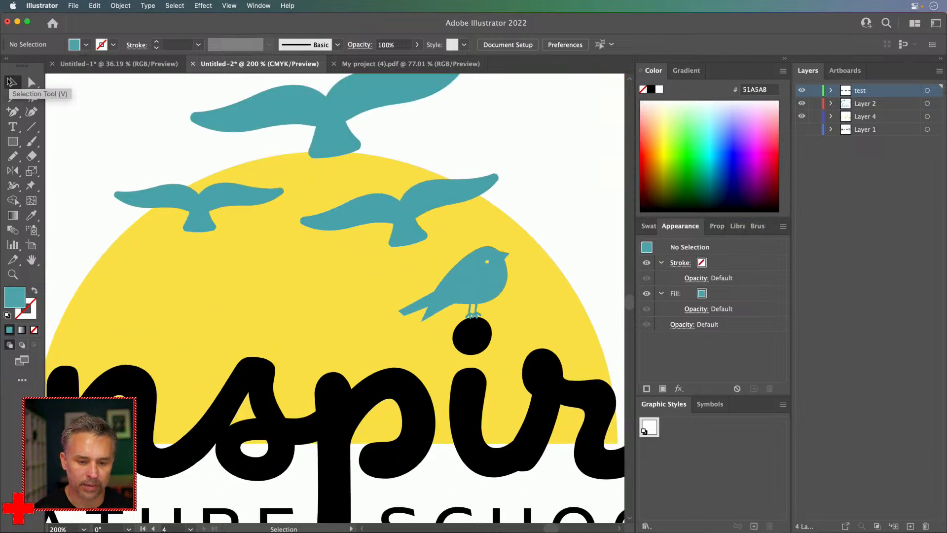
key("super+equal")
key("super+equal")
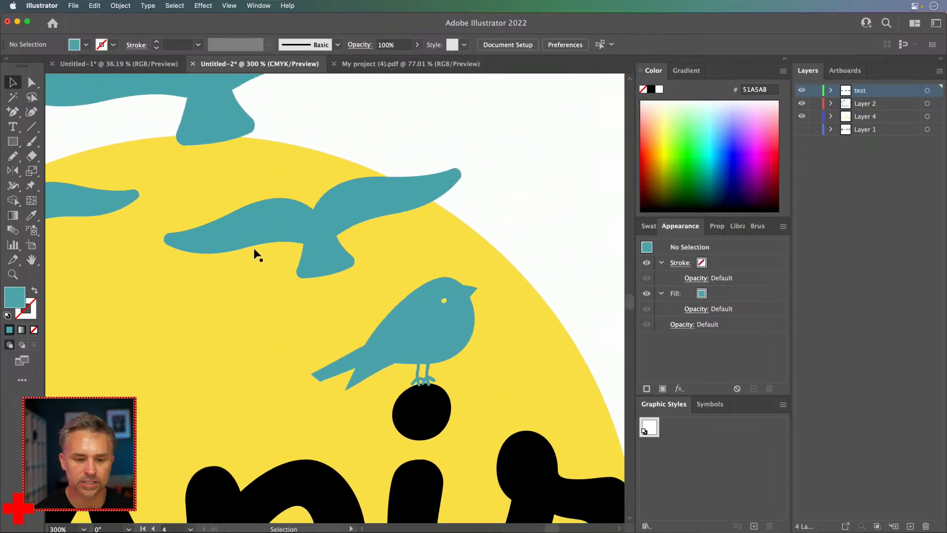
left_click(300, 224)
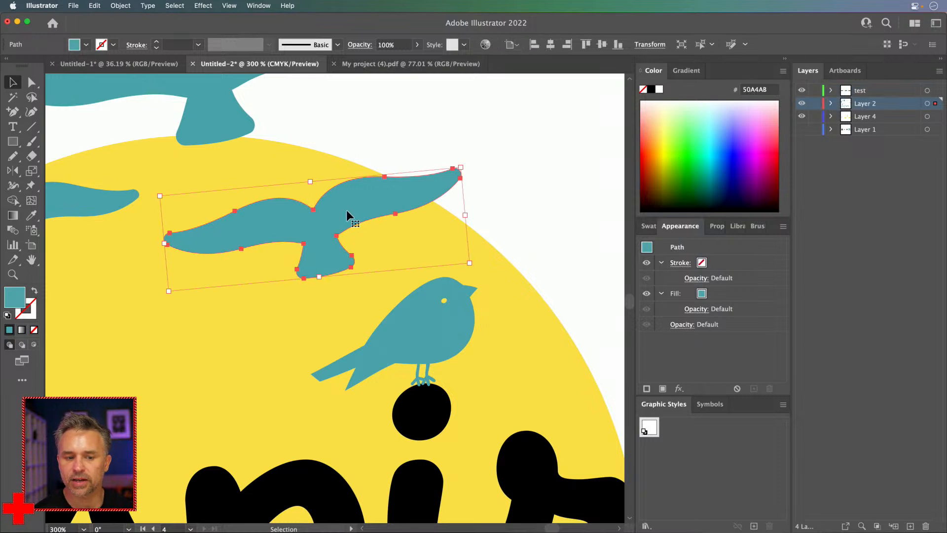
left_click(410, 342)
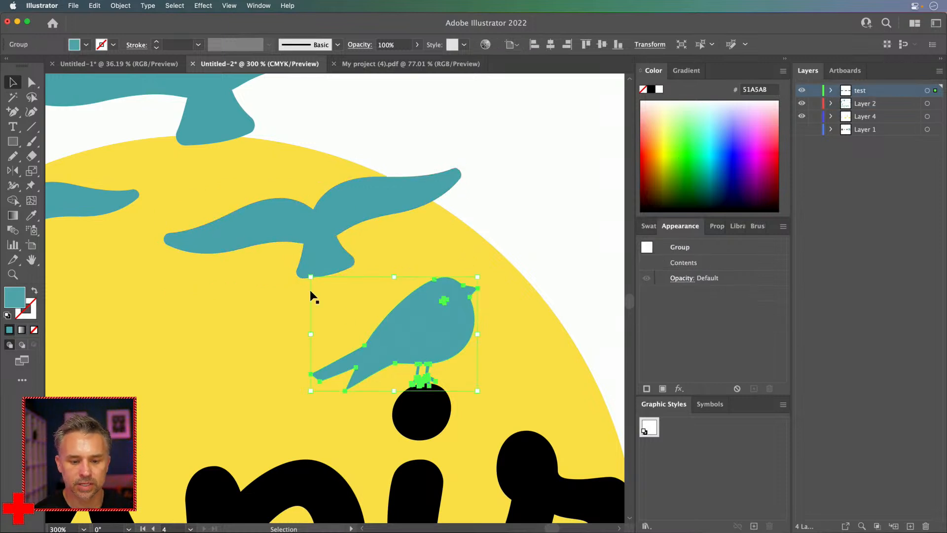
left_click(30, 83)
left_click(513, 232)
left_click(445, 304)
key("Delete")
left_click(11, 80)
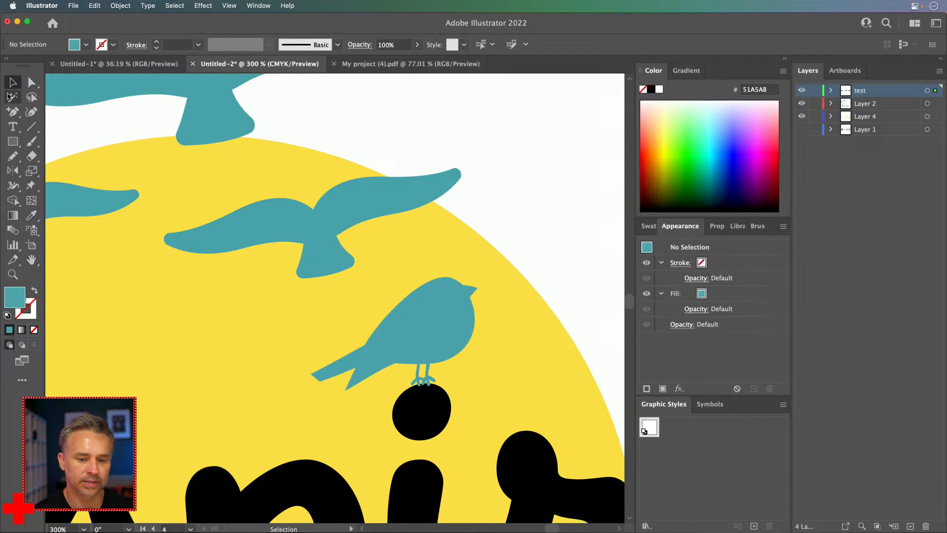
Step: Round the sharp corners of the teal perched bird's tail, beak and feet with Direct Selection
key("super+1")
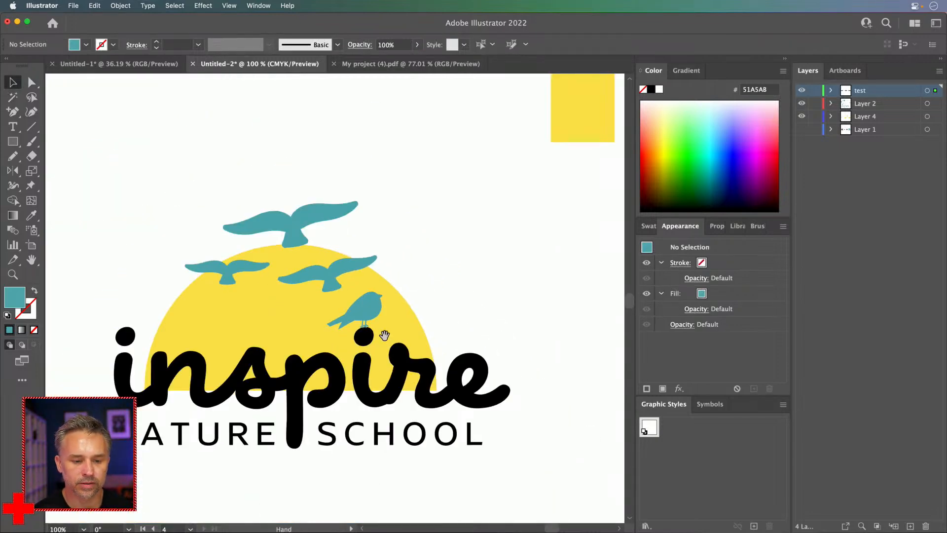
key("super+equal")
key("super+equal")
key("super+equal")
key("super+equal")
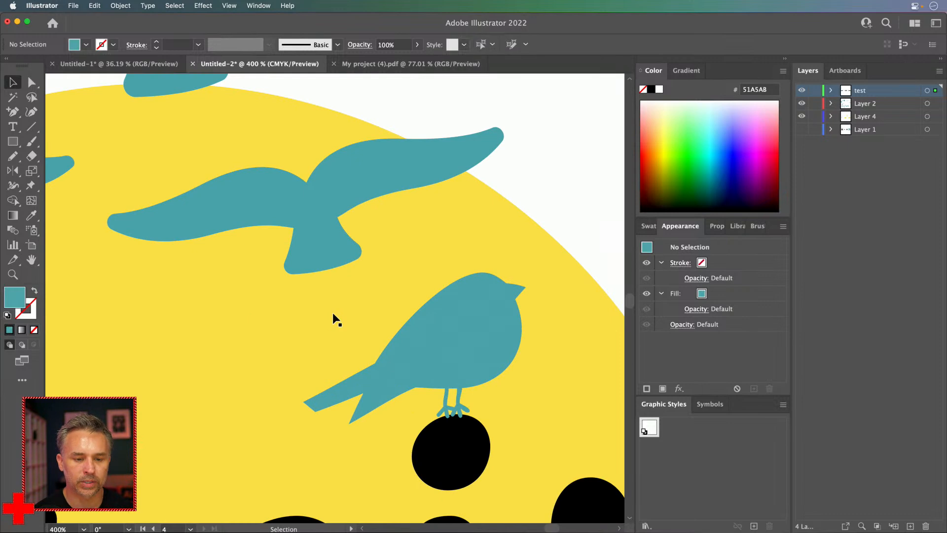
left_click(289, 217)
left_click(401, 375)
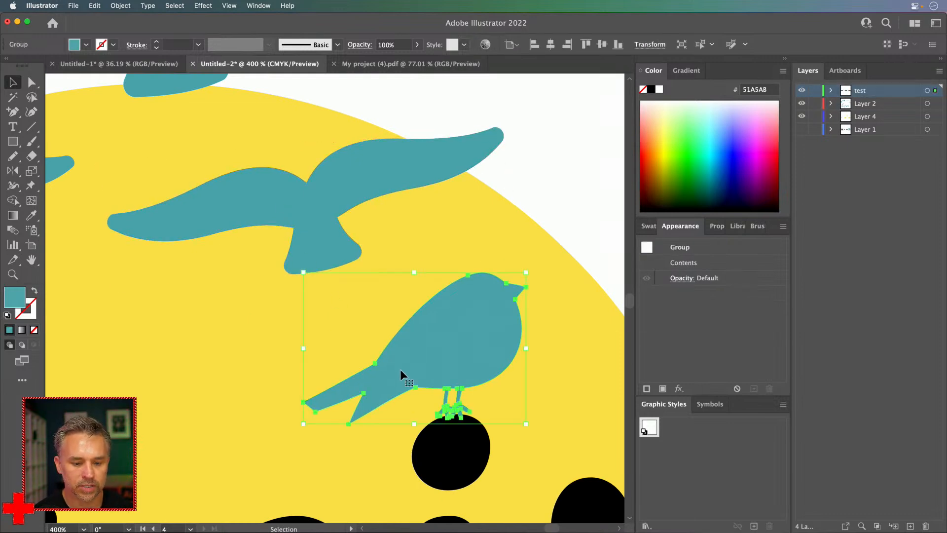
left_click(32, 82)
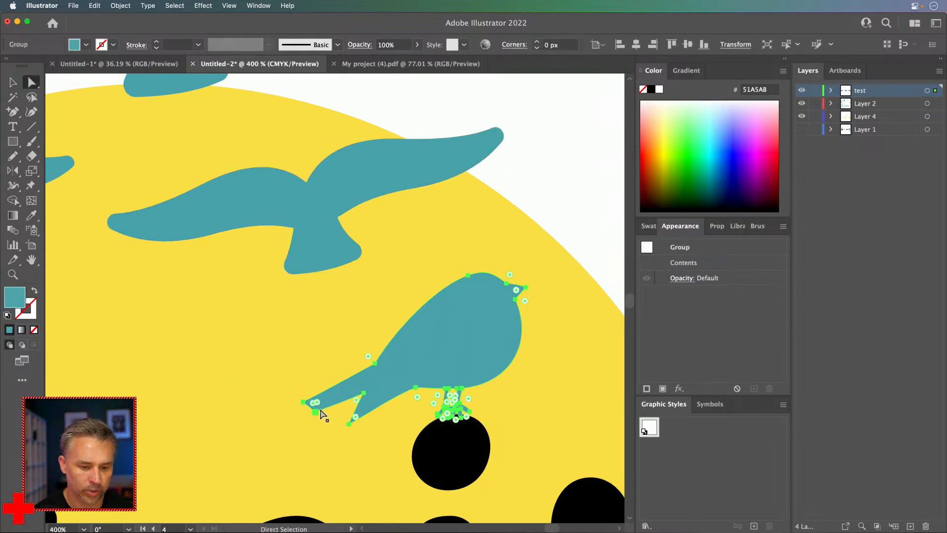
left_click_drag(312, 403, 368, 397)
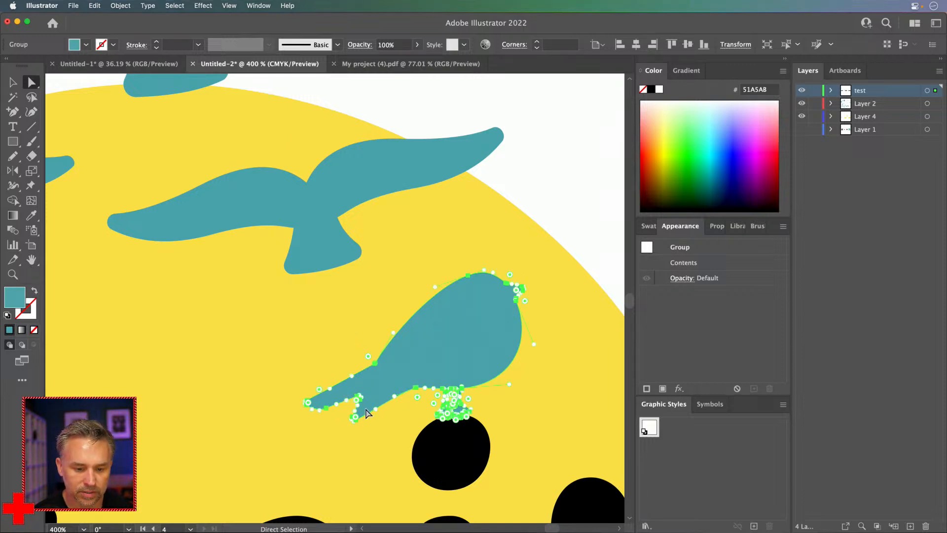
left_click(311, 383)
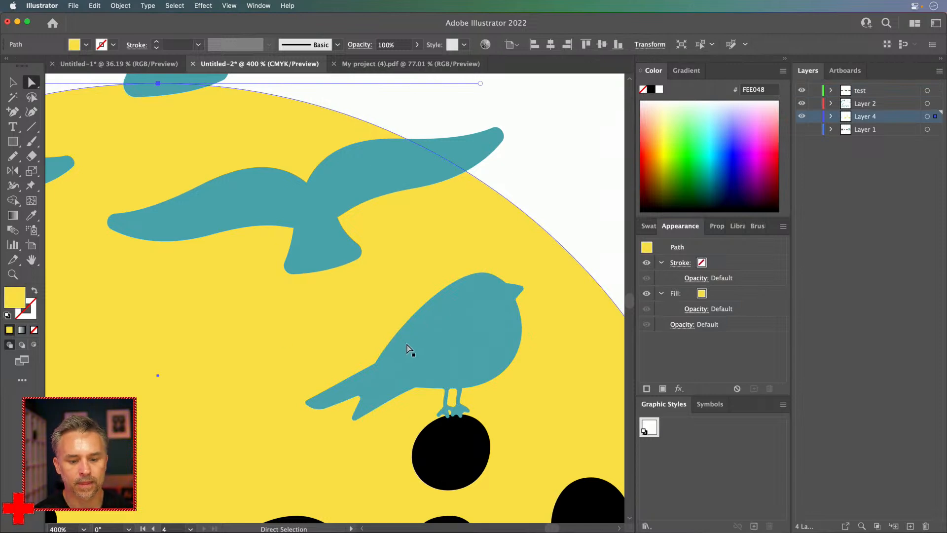
left_click(13, 83)
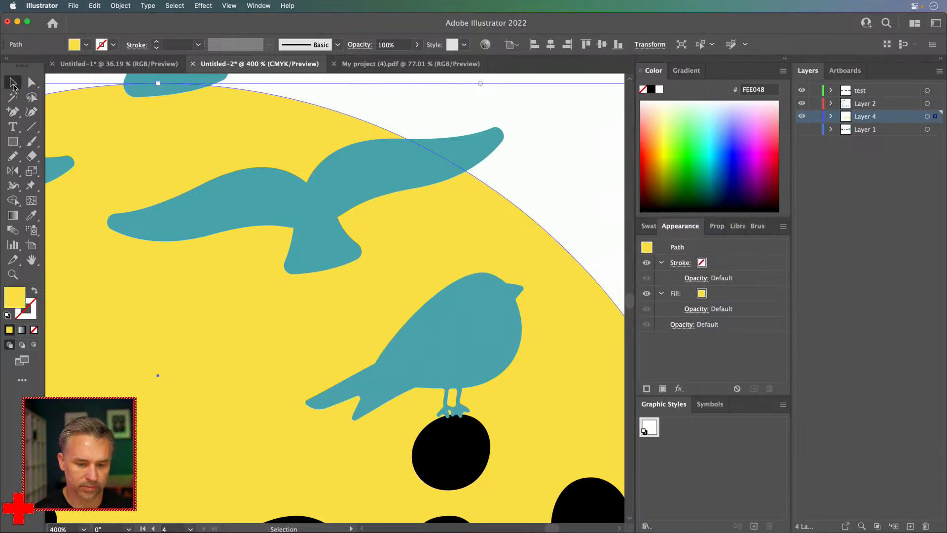
key("super+minus")
key("super+minus")
key("super+minus")
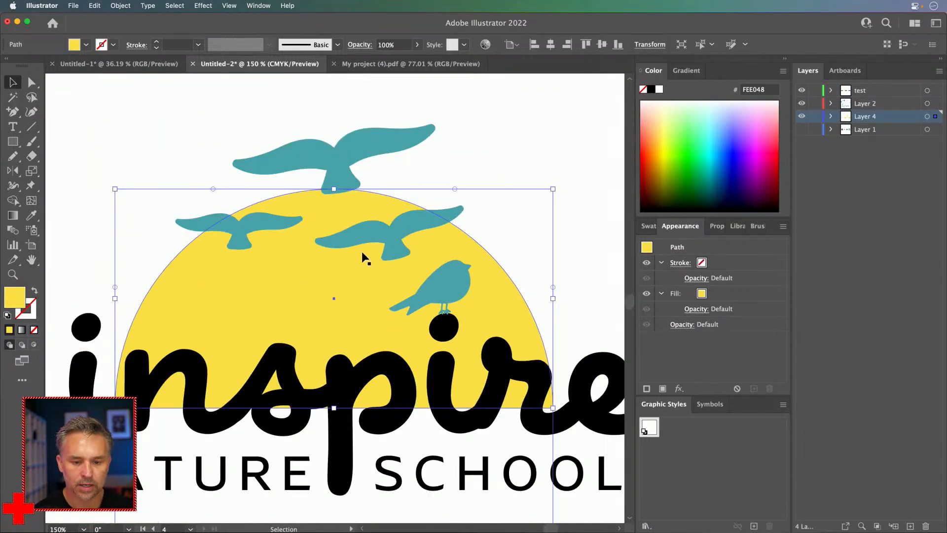
left_click(459, 152)
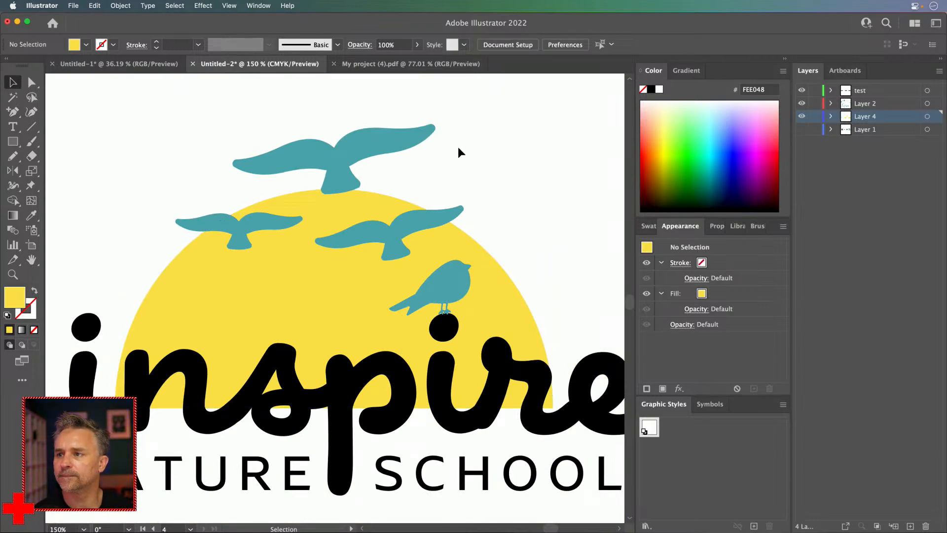
Step: Duplicate the teal perched bird inside the half-sun and reflect the one by the second "i" across the vertical axis to face left
left_click(442, 289)
mouse_move(436, 284)
left_mouse_down()
mouse_move(227, 294)
mouse_move(427, 295)
left_mouse_up()
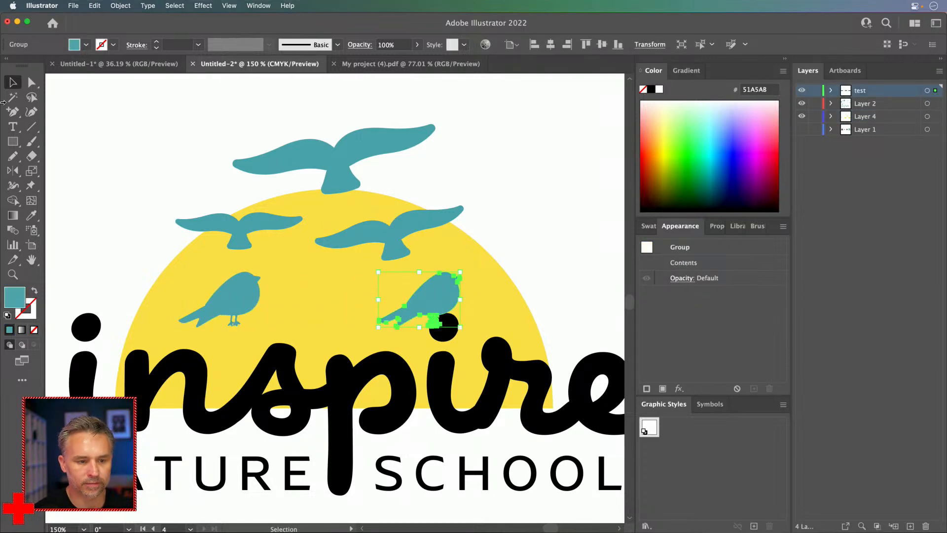
left_click(11, 174)
double_click(11, 174)
key("Return")
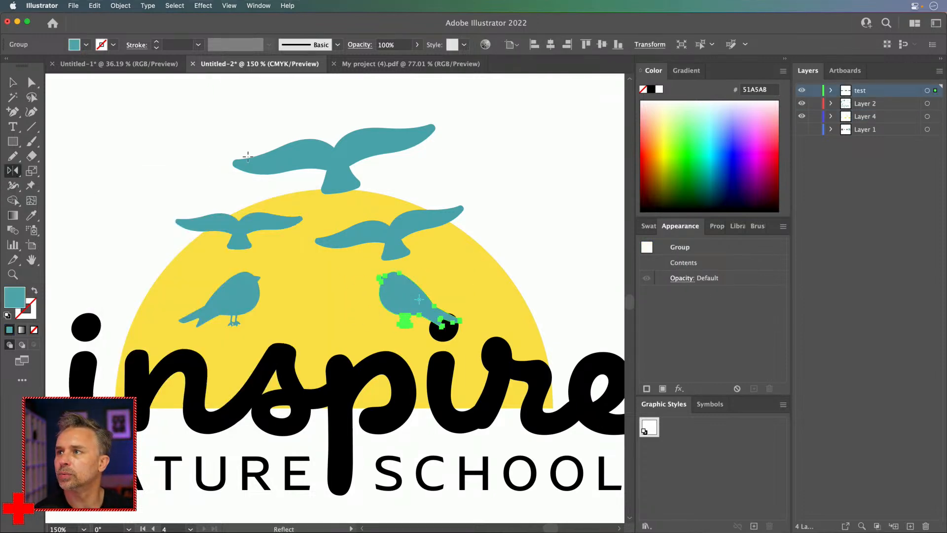
left_click(13, 83)
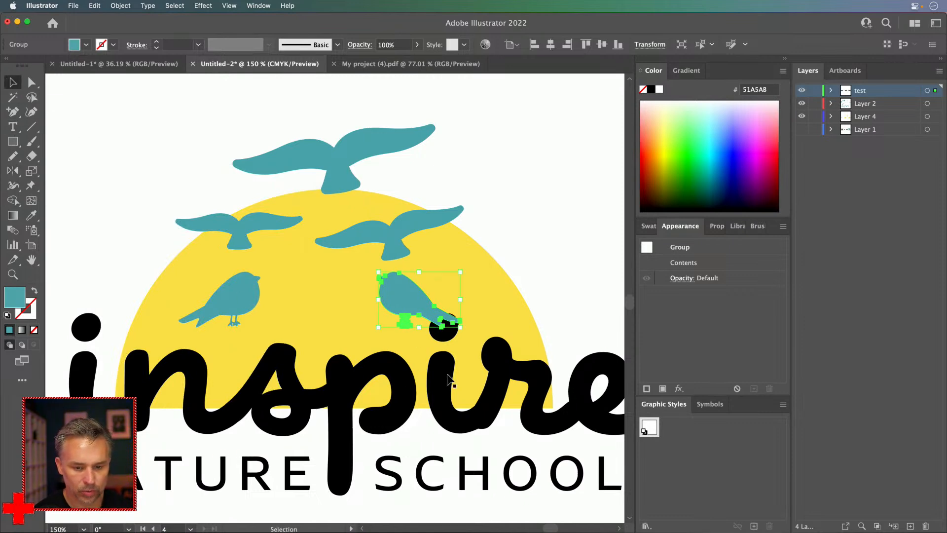
Step: Isolate the "inspire" lettering and remove the dot above its second "i"
left_click(436, 336)
double_click(436, 337)
double_click(436, 336)
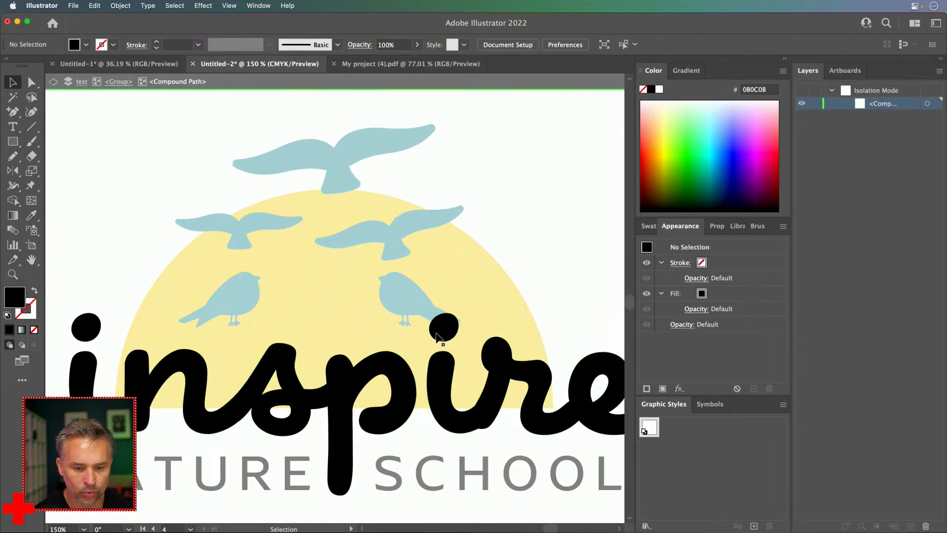
left_click_drag(436, 337, 89, 328)
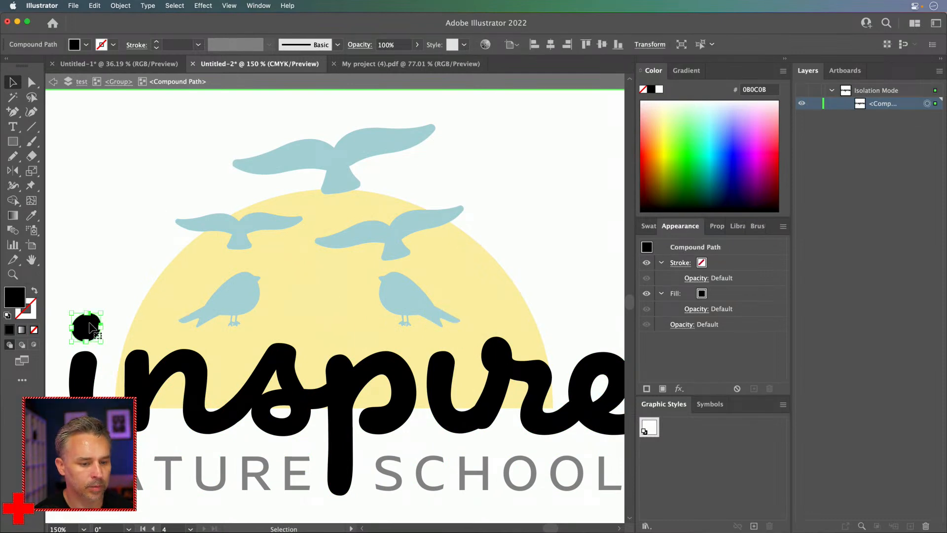
double_click(102, 281)
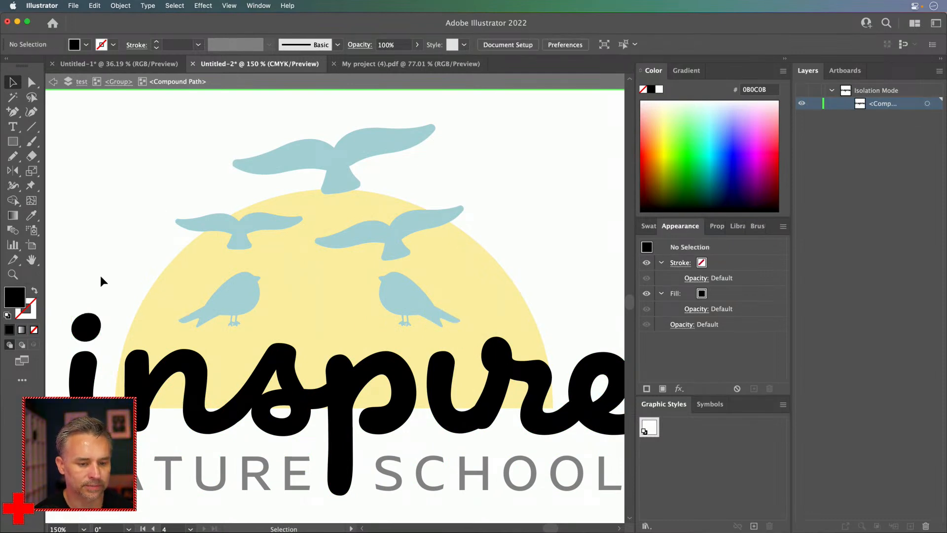
Step: Move the mirrored perched bird above the second "i" stem and set its fill to black 000000
left_click_drag(403, 306, 429, 303)
double_click(14, 295)
type("000000")
key("Return")
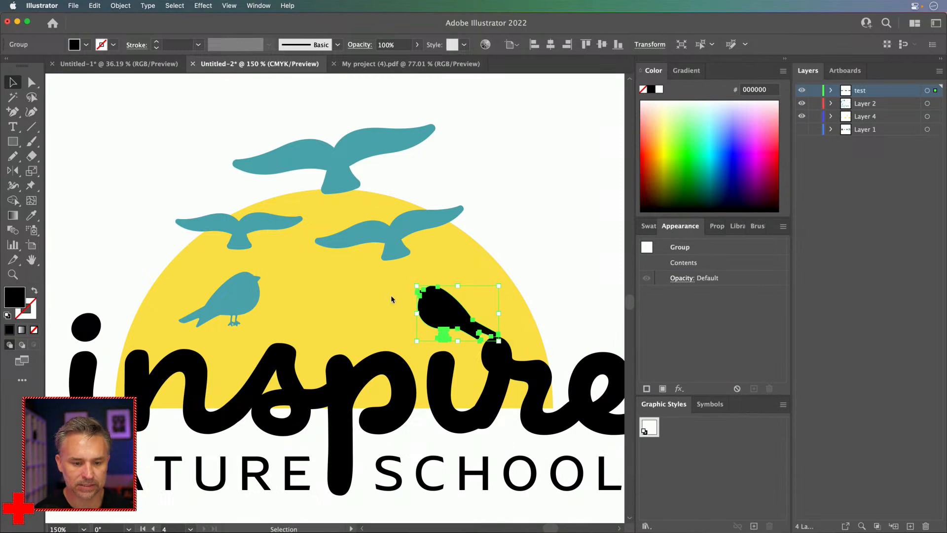
Step: Lock Layer 2, Layer 4 and Layer 1, and lengthen the black bird's legs downward with Direct Selection
key("super+equal")
key("super+equal")
key("super+equal")
left_click_drag(391, 295, 486, 222)
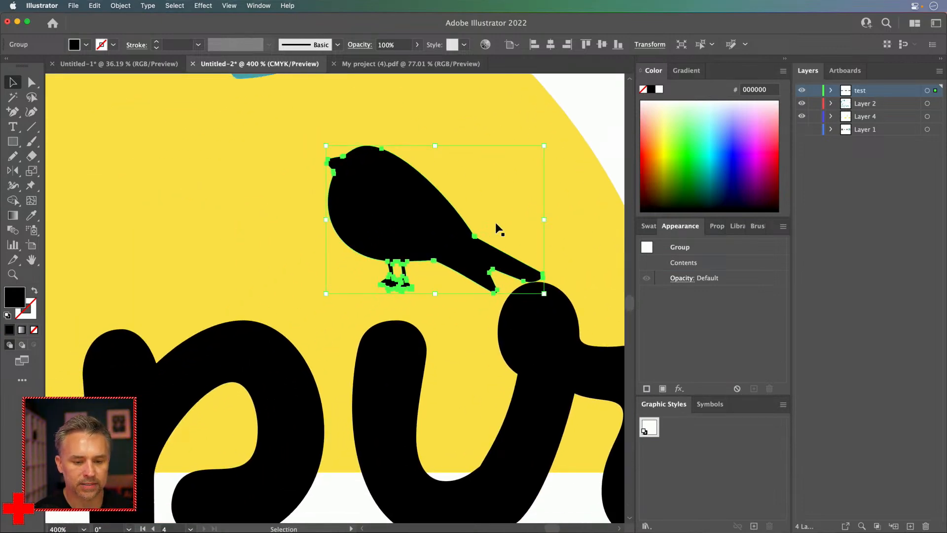
left_click(32, 82)
left_click_drag(812, 105, 809, 160)
left_click(366, 273)
left_click_drag(422, 304, 395, 320)
Step: Stand the long-legged black bird on top of the second "i" stem
key("v")
left_click(406, 206)
left_click_drag(406, 205, 408, 209)
left_click(271, 175)
key("super+1")
left_click_drag(302, 186, 437, 227)
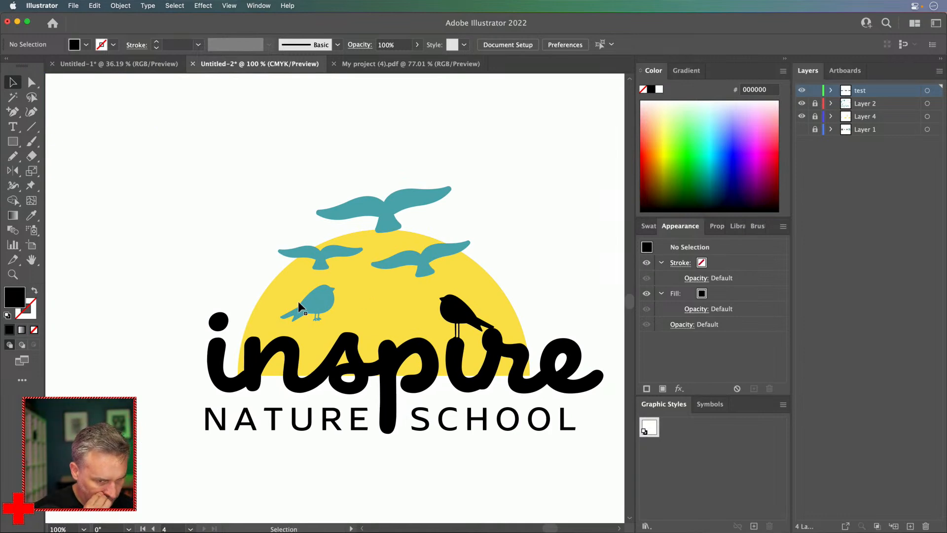
Step: Move the teal perched bird off the half-sun and copy the black bird over to the first "i"
left_click_drag(233, 268, 169, 212)
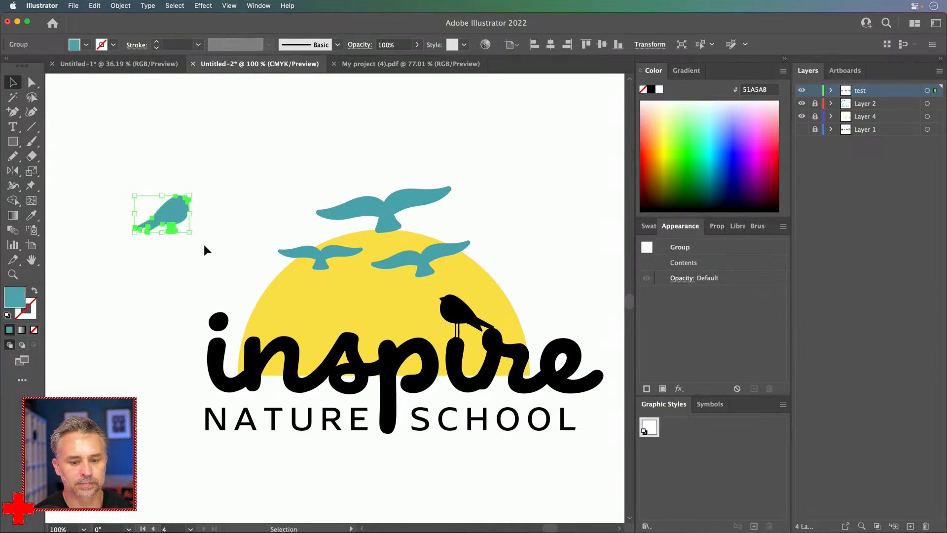
left_click(214, 277)
left_click(456, 300)
left_click_drag(457, 300, 189, 300)
Step: Delete the dot of the first "i" behind the copied black bird
key("a")
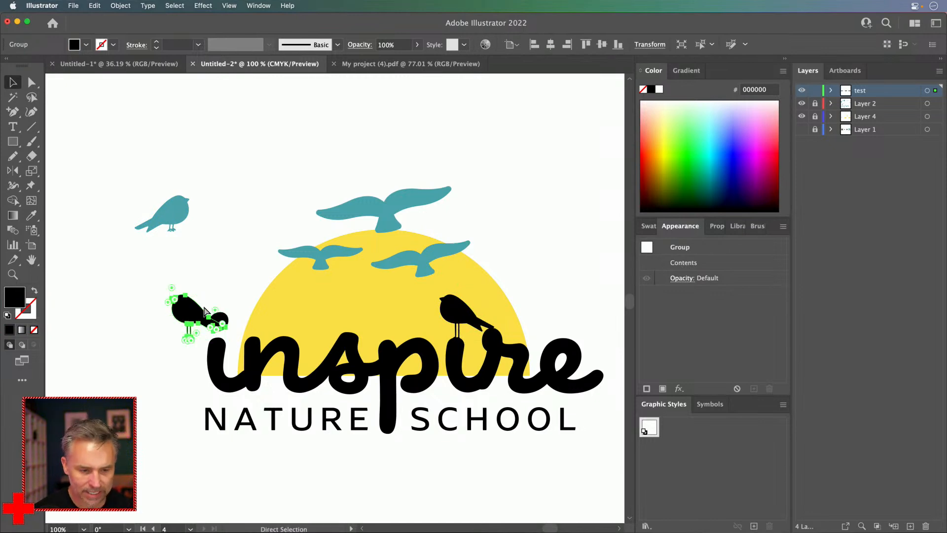
key("super+=")
key("super+=")
key("super+=")
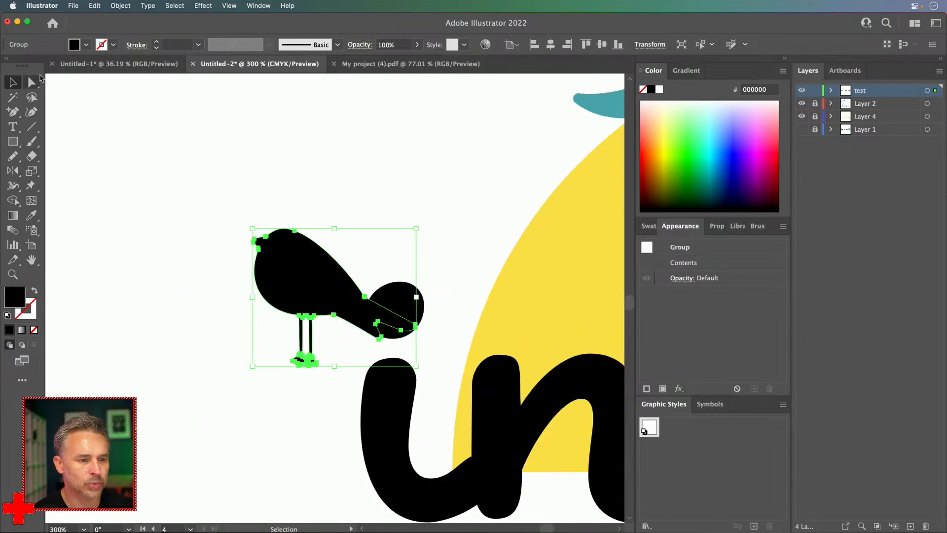
left_click(31, 82)
left_click(421, 306)
left_click(161, 255)
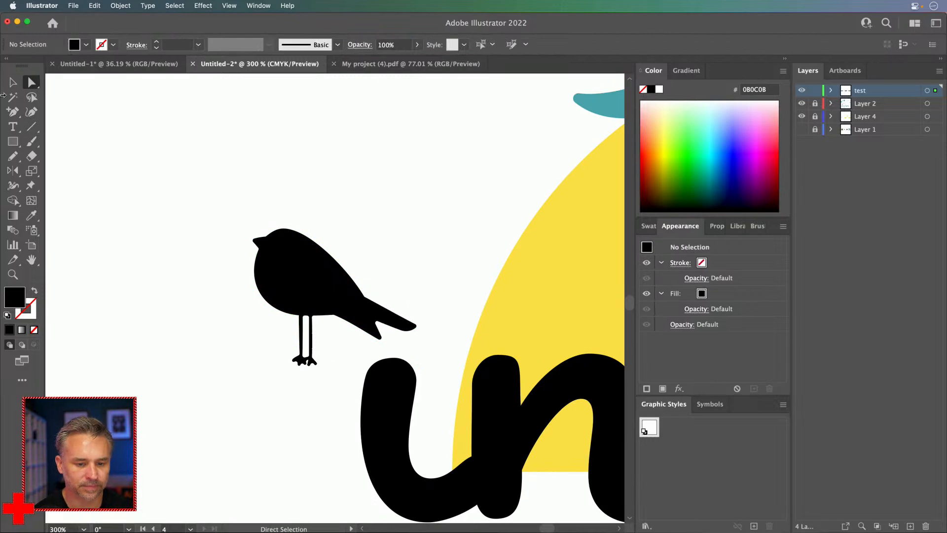
Step: Reflect the copied black bird across the vertical axis so it faces right towards the lettering
left_click(12, 82)
left_click(302, 285)
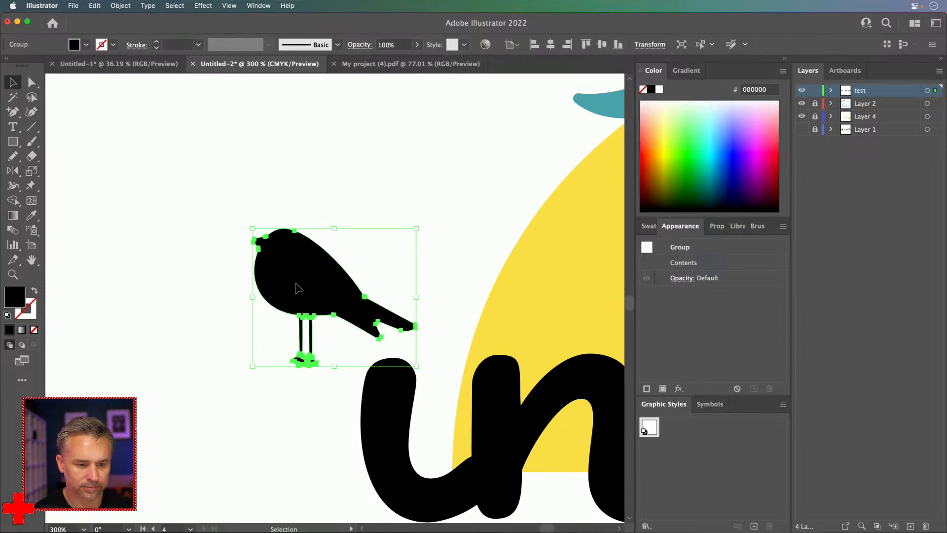
left_click(13, 170)
key("Return")
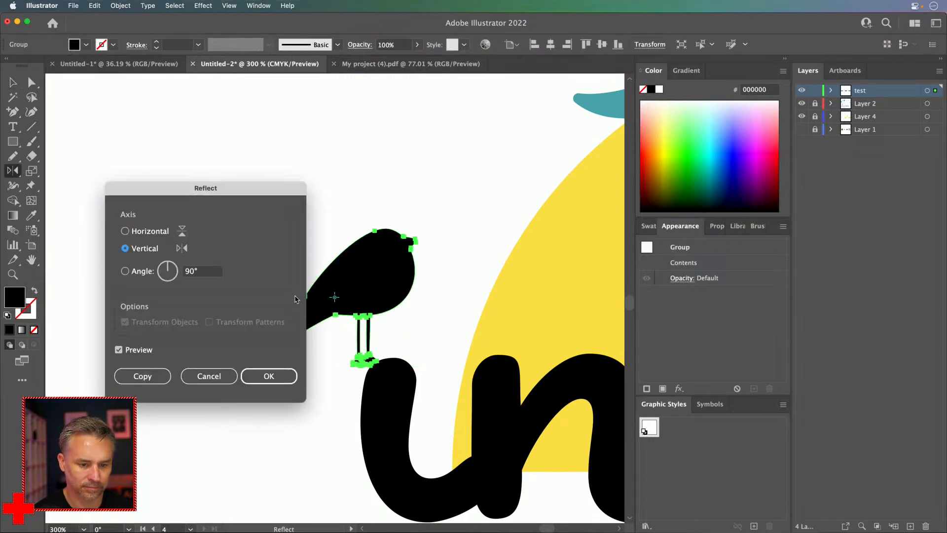
left_click(258, 375)
Step: Scale down the mirrored black bird and stand it on the first "i" stem
left_click_drag(348, 286, 380, 282)
key("super+z")
left_click(13, 81)
left_click_drag(279, 230, 318, 263)
mouse_move(389, 307)
left_mouse_down()
mouse_move(370, 296)
mouse_move(378, 298)
left_mouse_up()
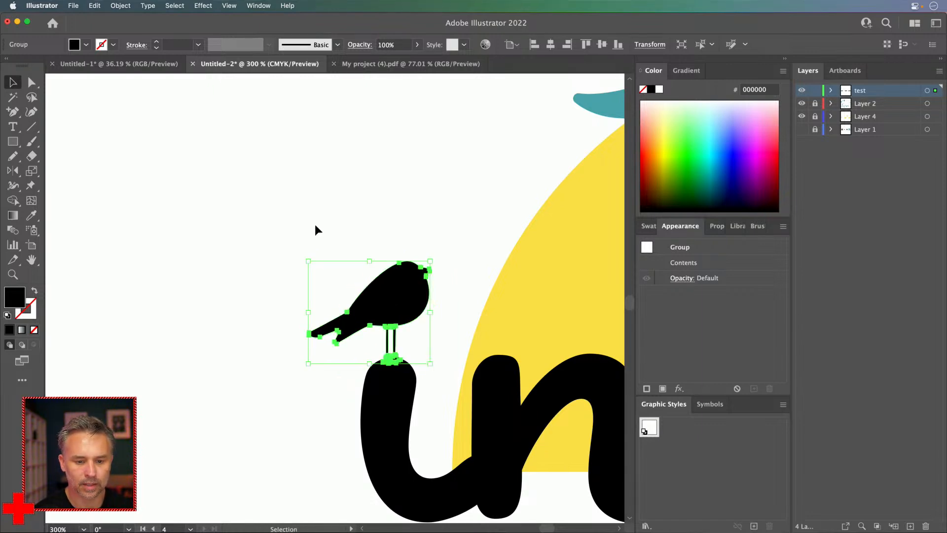
left_click(315, 224)
key("super+1")
key("p")
left_click_drag(318, 231, 186, 272)
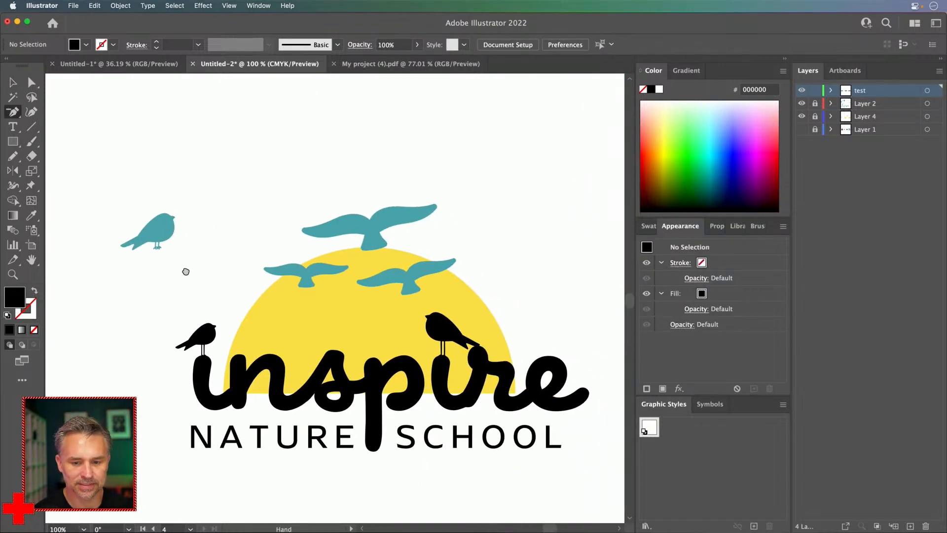
Step: Unlock Layer 2, Layer 4 and Layer 1, and fill the three flying birds with black 000000
left_click(354, 215)
key("Return")
key("v")
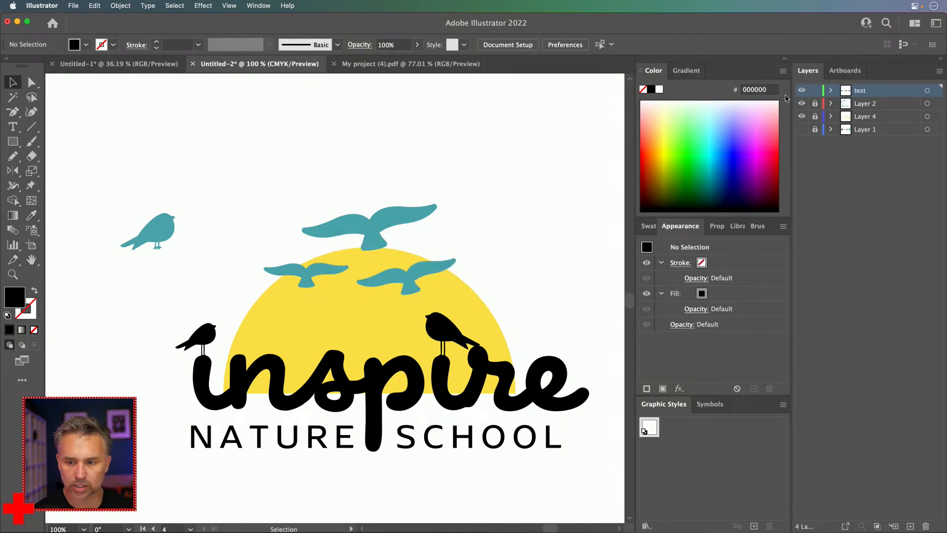
left_click_drag(815, 103, 815, 129)
left_click(359, 220)
left_click(387, 279, "shift")
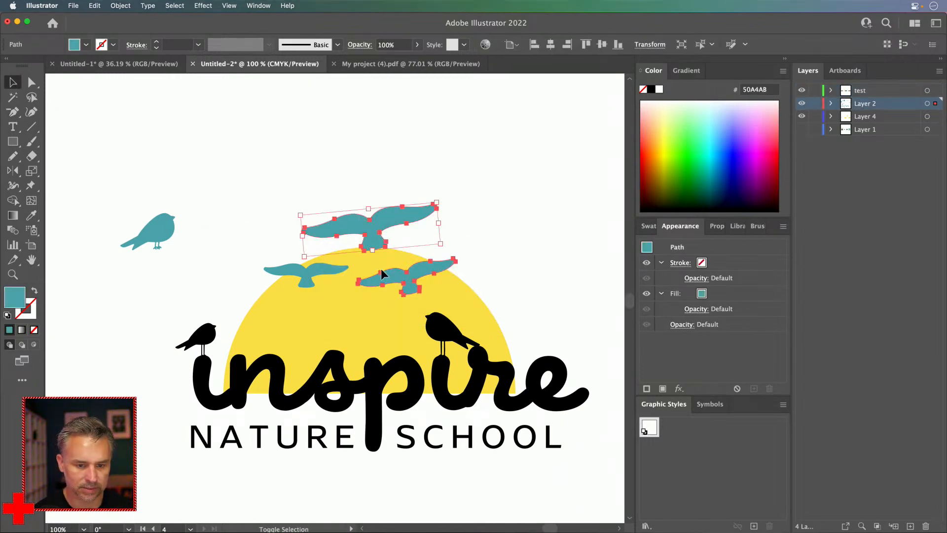
left_click(287, 271, "shift")
double_click(15, 297)
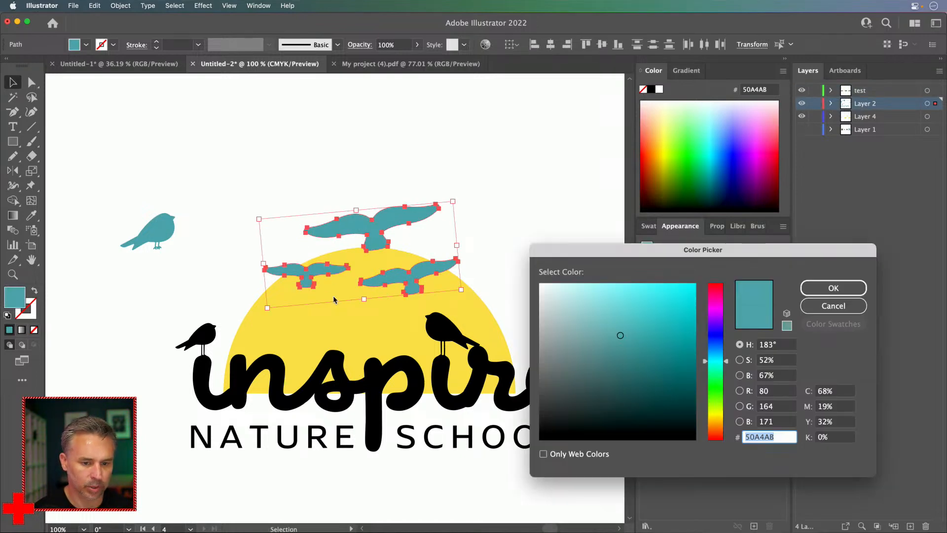
key("Return")
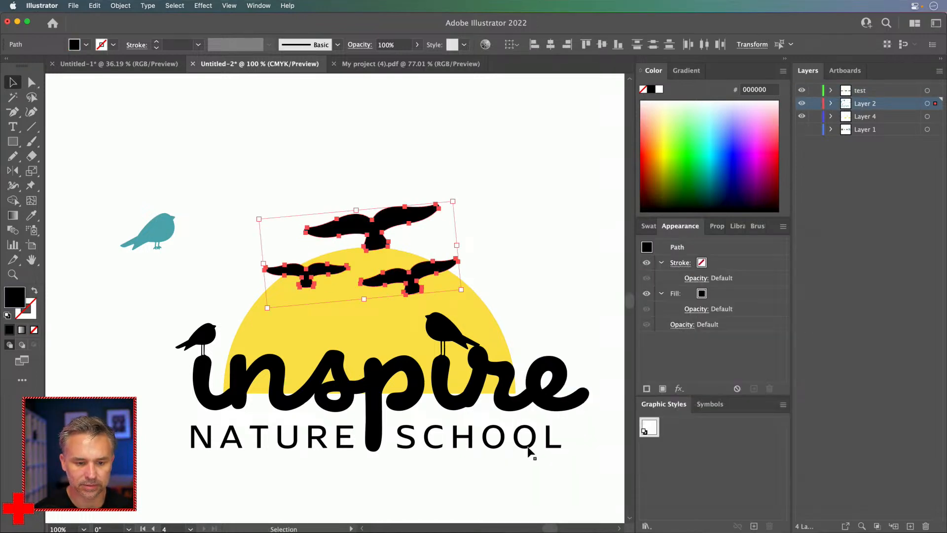
Step: Shrink the three black flying birds and spread them out around the top edge of the half-sun
left_click_drag(452, 200, 391, 258)
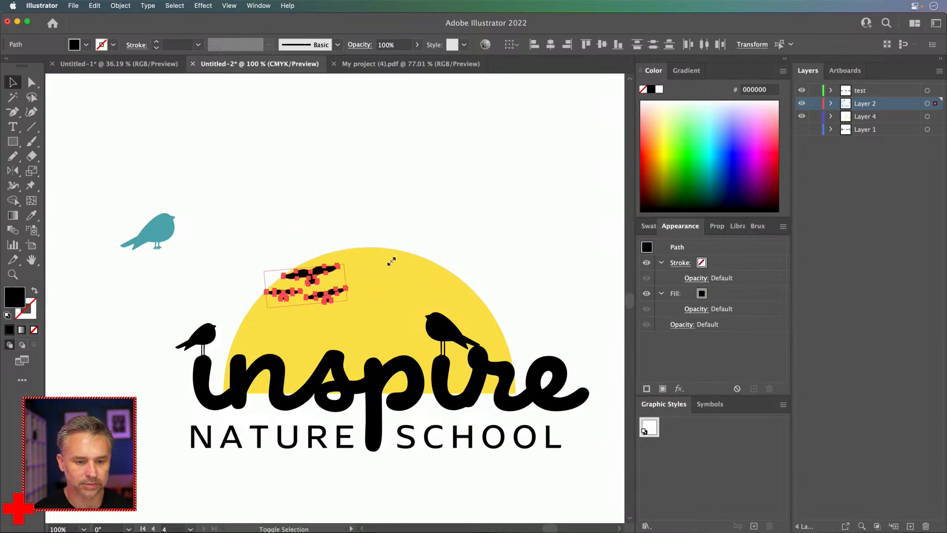
left_click_drag(314, 272, 377, 263)
left_click(252, 205)
left_click_drag(290, 249, 281, 260)
left_click(321, 227, "shift")
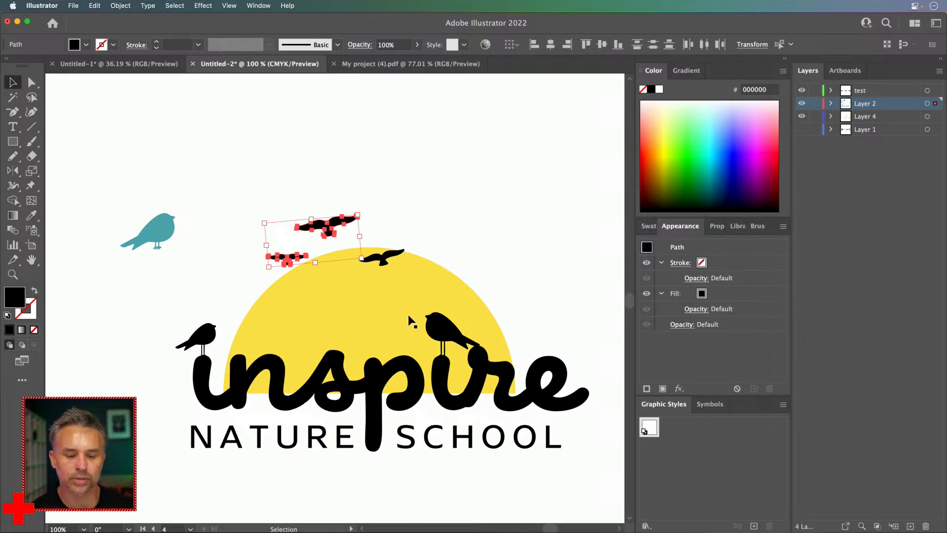
Step: Select the black bird on the second "i" for point editing and lock Layer 2, Layer 4 and Layer 1
key("super+equal")
key("super+equal")
key("super+equal")
left_click_drag(446, 368, 239, 87)
left_click_drag(543, 228, 333, 199)
left_click(296, 255)
left_click(31, 83)
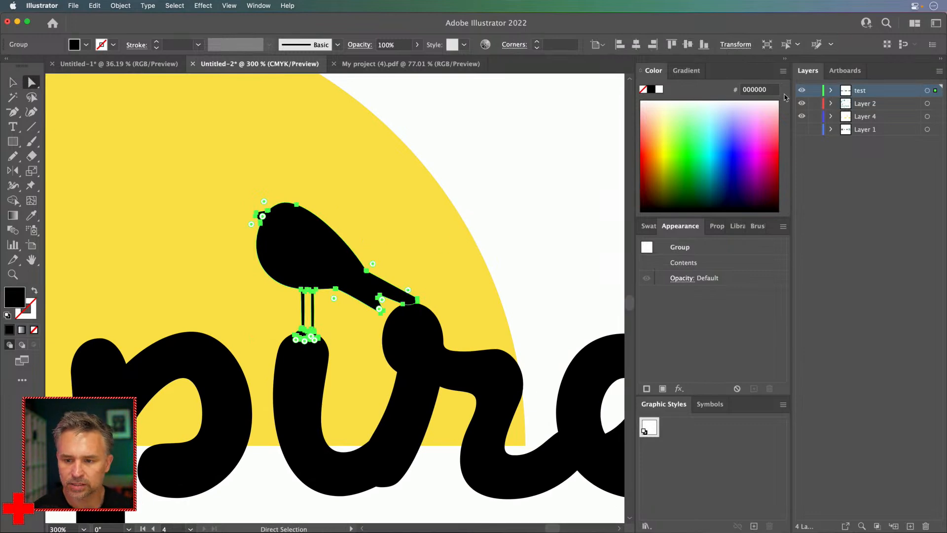
left_click_drag(815, 105, 815, 148)
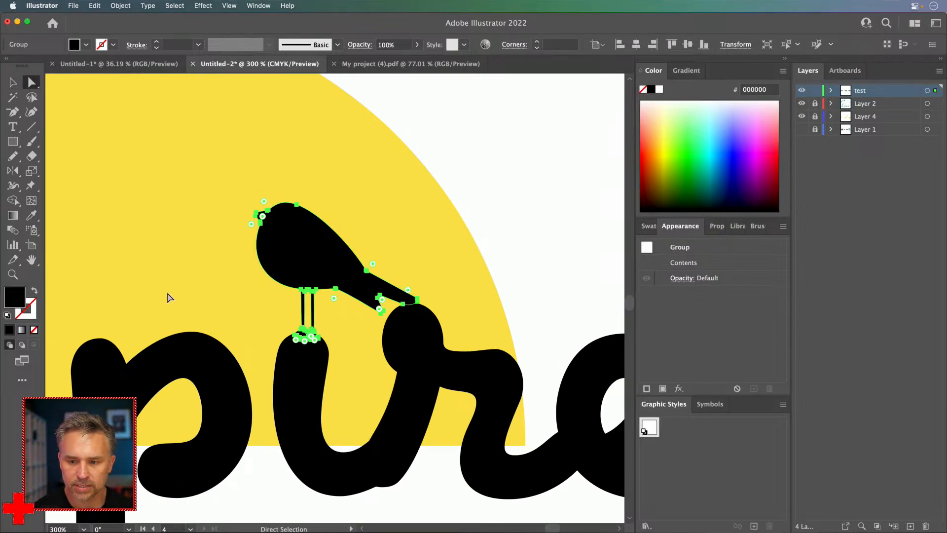
Step: Reshape the back and tail of the black bird from the second "i" by moving its anchor points
left_click(427, 340, "shift")
left_click(419, 244)
left_click(318, 269)
left_click_drag(294, 242, 442, 282)
left_click_drag(352, 242, 330, 228)
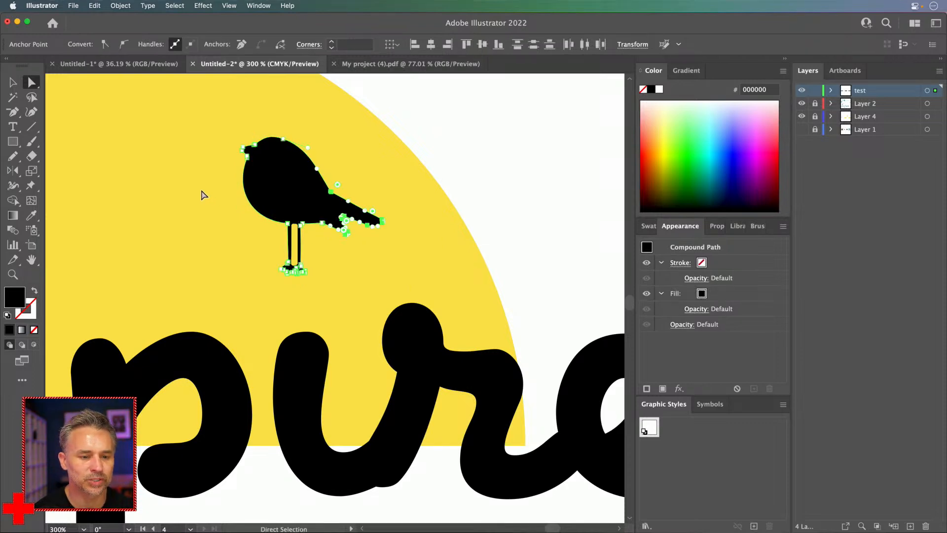
Step: Move the reshaped black bird down to stand on the stem of the second "i"
left_click(193, 209)
left_click(13, 83)
left_click_drag(287, 173, 303, 241)
key("super+1")
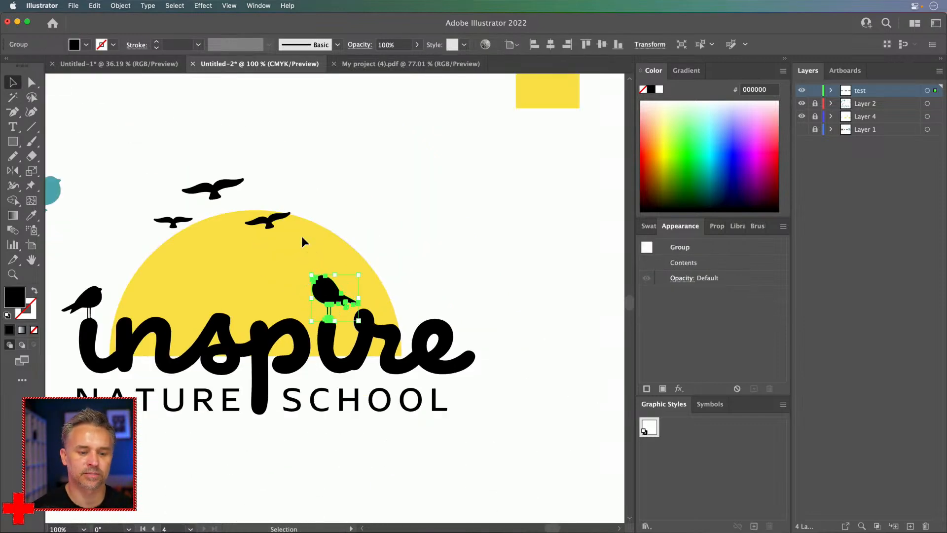
scroll(301, 235, "left", 3)
scroll(301, 236, "up", 1)
left_click(430, 155)
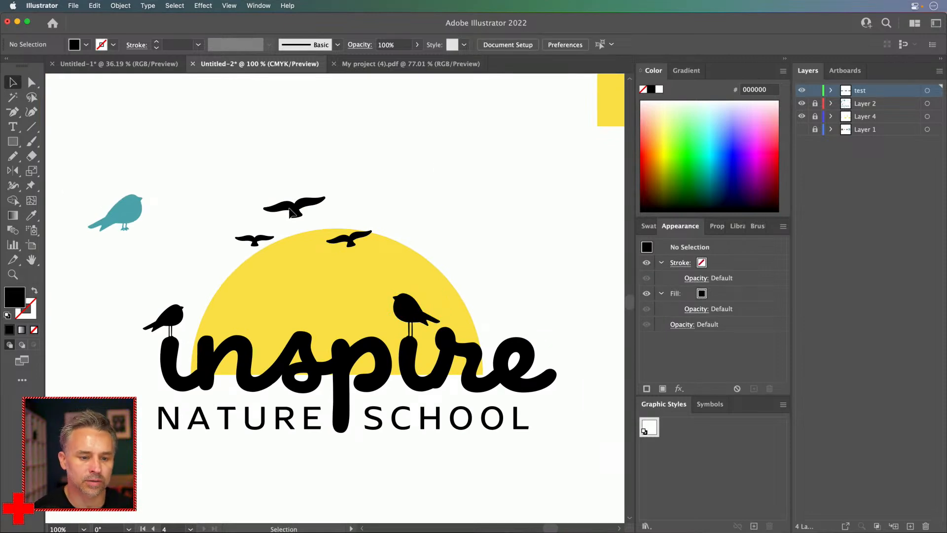
Step: Unlock Layer 2, Layer 4 and Layer 1, and ungroup the Inspire Nature School lettering
left_click_drag(815, 103, 815, 131)
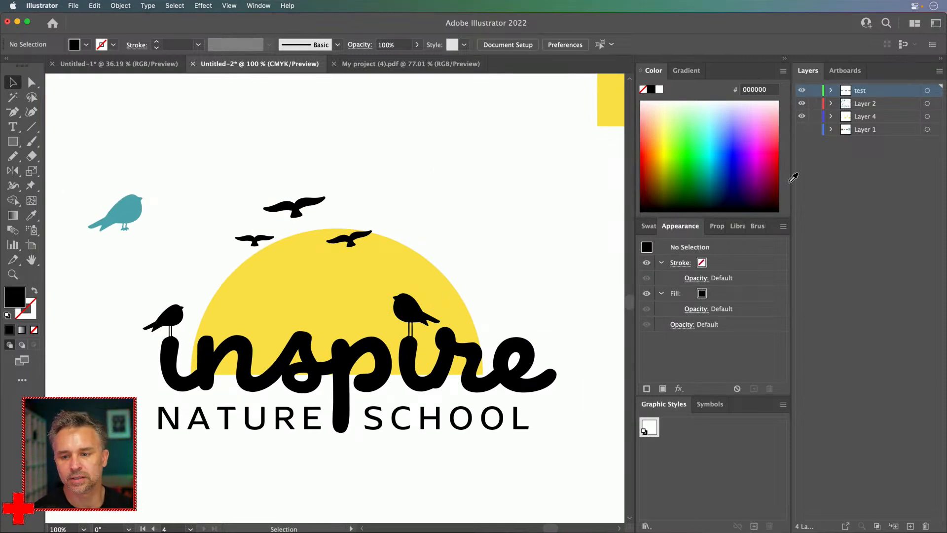
left_click(291, 364)
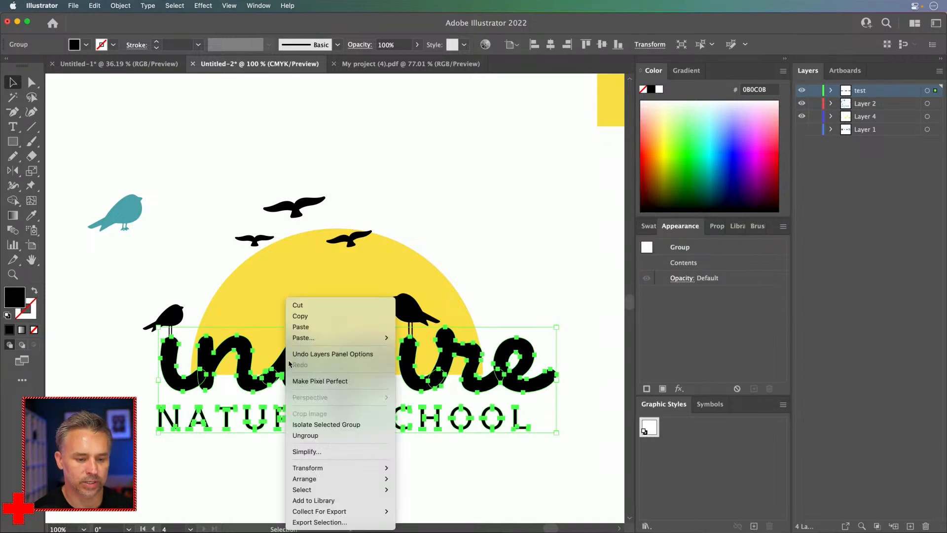
right_click(287, 364)
left_click(321, 435)
Step: Fill the word "inspire" with the teal sampled from the loose perched bird beside the logo
left_click(166, 346)
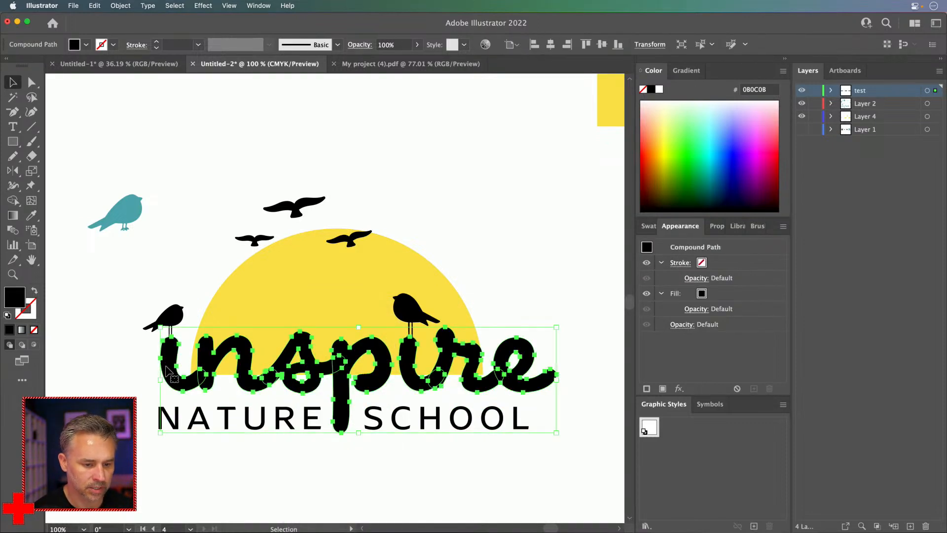
key("i")
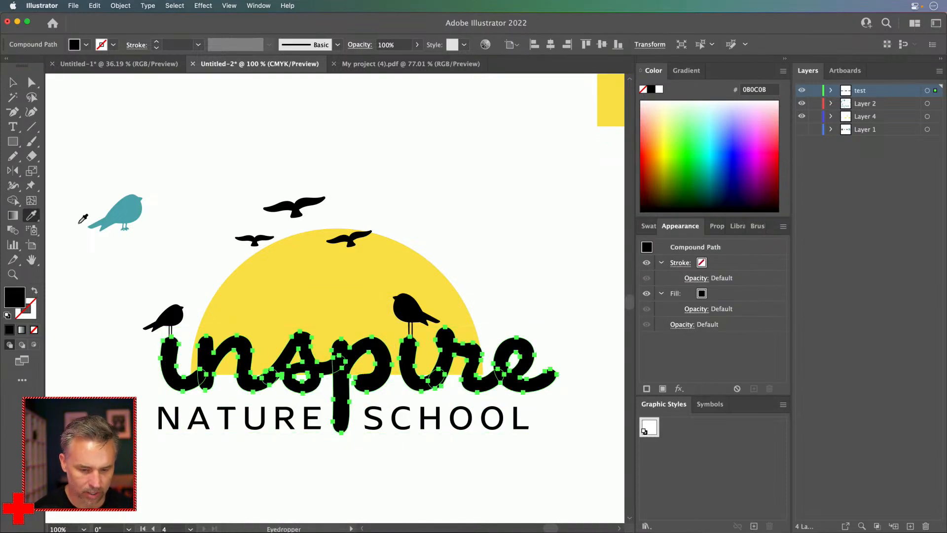
left_click(121, 212)
left_click(13, 82)
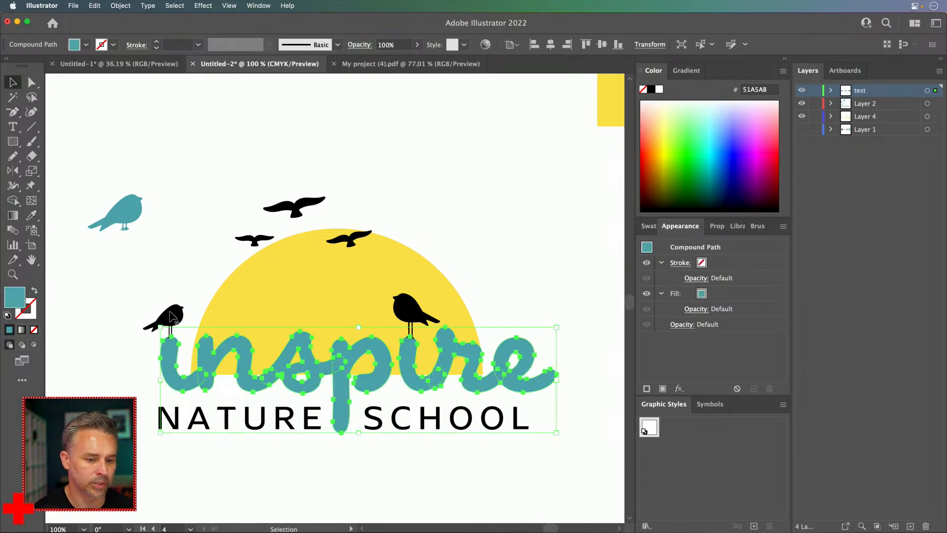
Step: Try to fill both black perched birds together with the teal sampled from the loose bird
left_click(175, 319)
left_click(400, 310, "shift")
key("i")
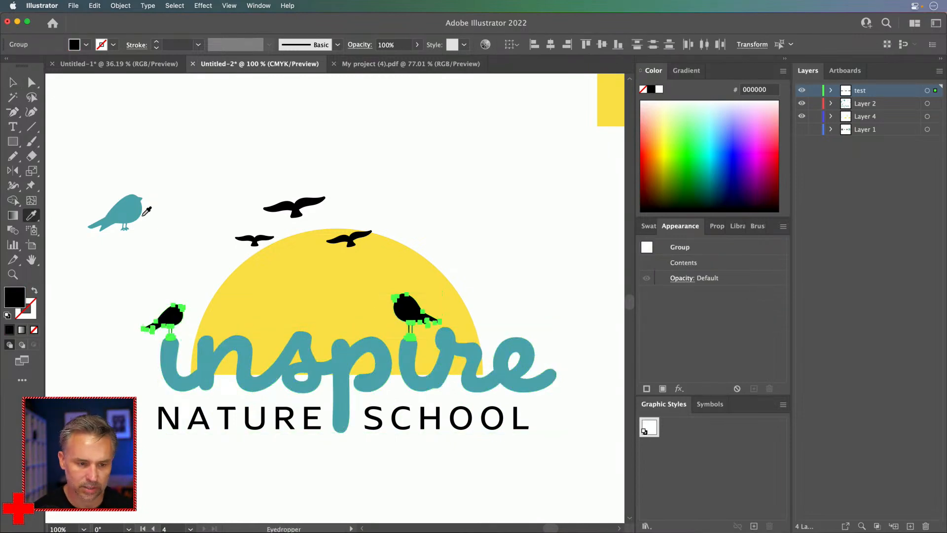
left_click(123, 206)
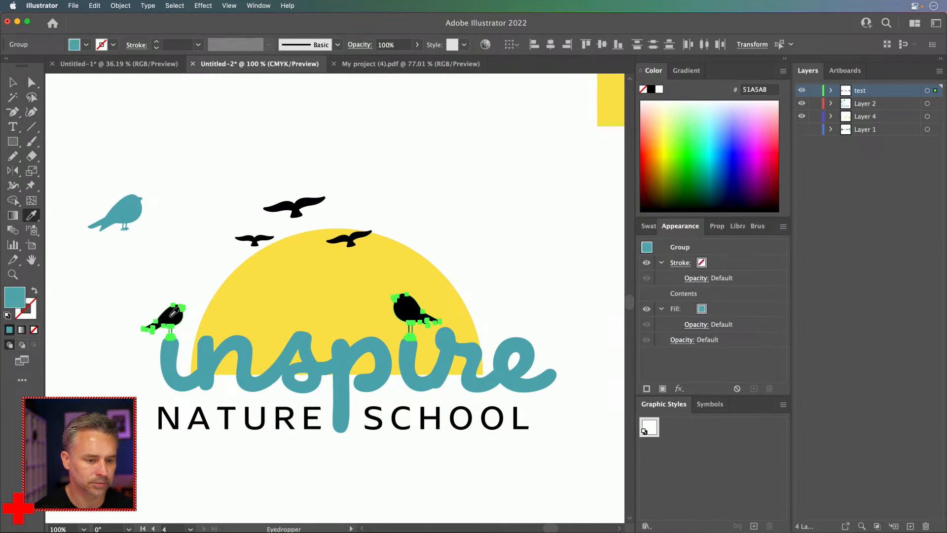
key("v")
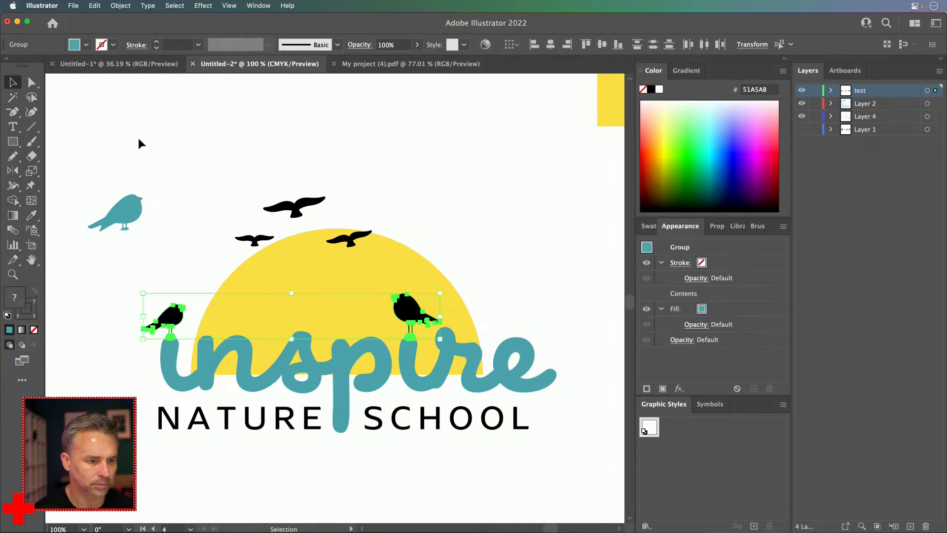
left_click(156, 193)
Step: Ungroup the bird on the first "i" and fill it with the loose bird's teal
left_click(177, 332)
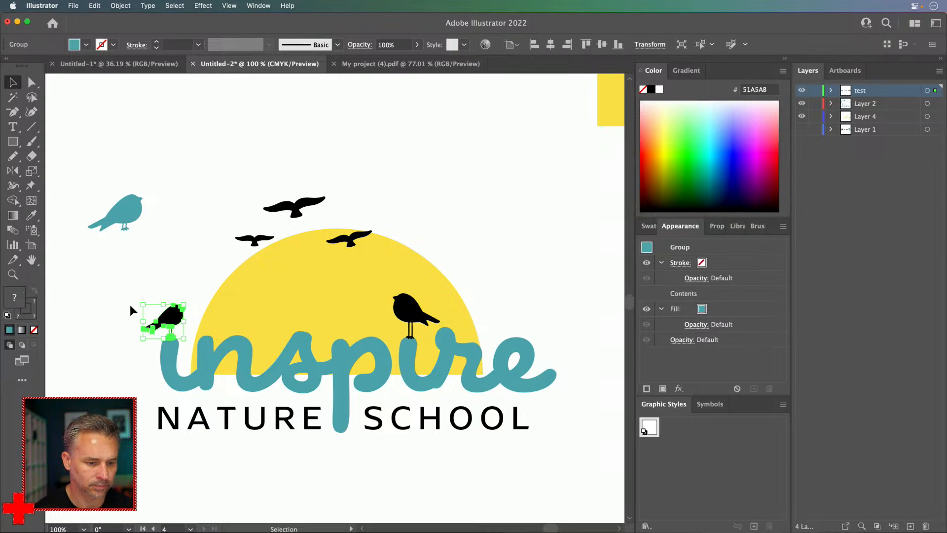
right_click(174, 318)
left_click(197, 435)
left_click(113, 306)
left_click(167, 321)
key("i")
left_click(127, 207)
key("v")
Step: Ungroup the bird on the second "i" and fill it with the loose bird's teal
left_click(404, 309)
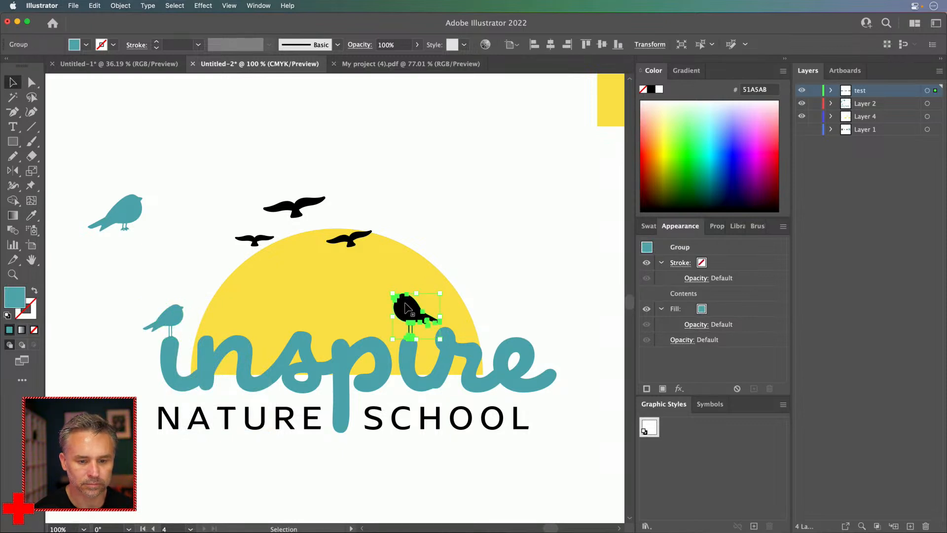
right_click(404, 308)
left_click(446, 436)
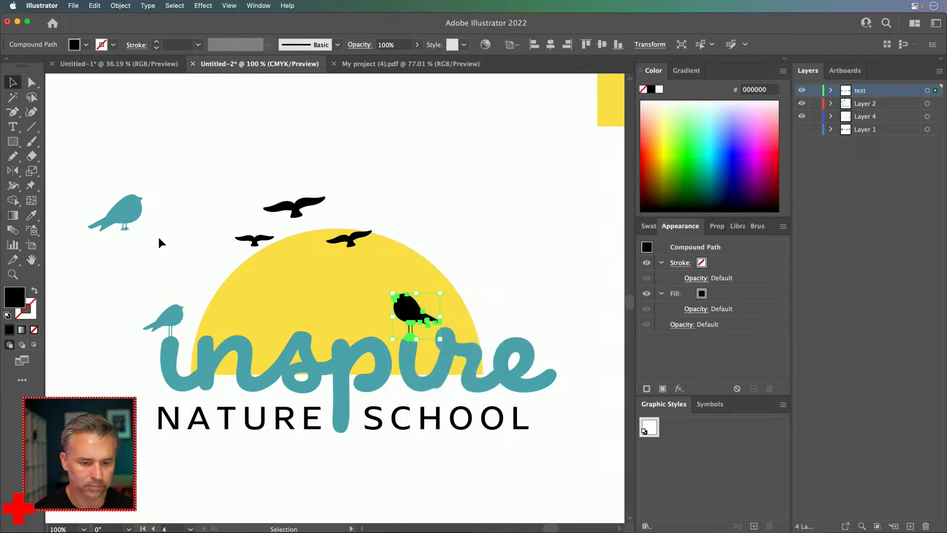
key("i")
left_click(136, 204)
key("v")
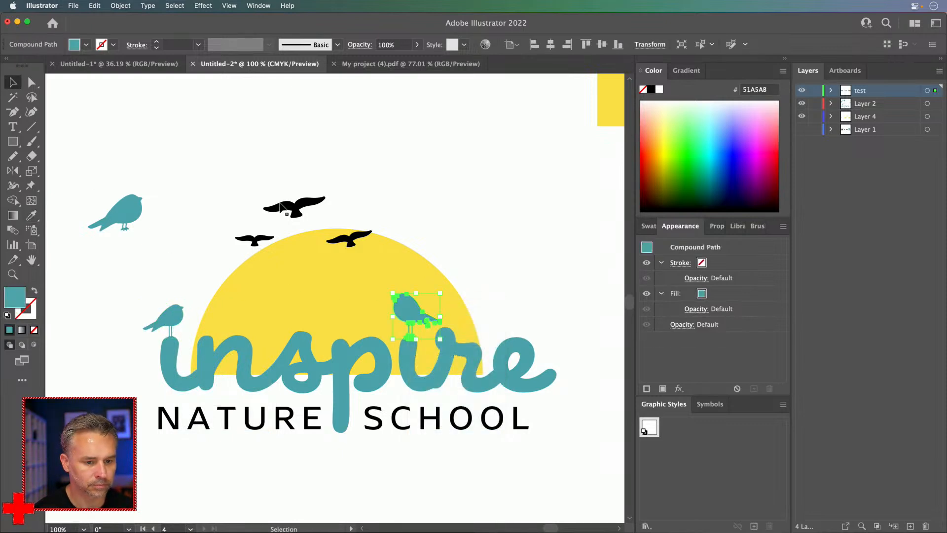
Step: Fill the three flying birds above the half-sun with the teal sampled from a perched bird
left_click(298, 210)
left_click(347, 241, "shift")
left_click(249, 243, "shift")
key("i")
left_click(171, 314)
key("v")
left_click(153, 145)
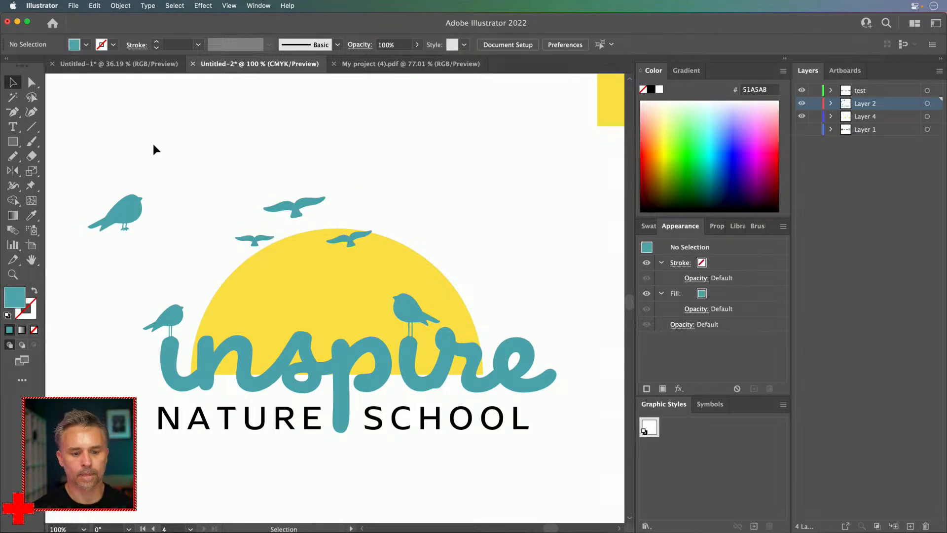
Step: Move the loose teal bird farther away from the teal Inspire logo, into the gap between two logo variations
left_click(275, 296)
key("a")
key("super+equal")
key("v")
key("super+minus")
key("super+minus")
key("super+minus")
key("super+minus")
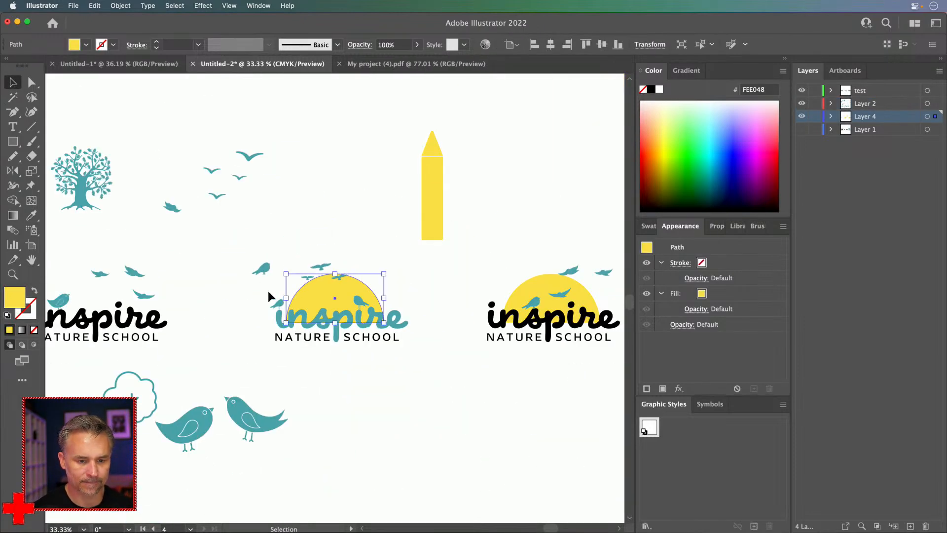
left_click(237, 283)
left_click_drag(263, 269, 198, 280)
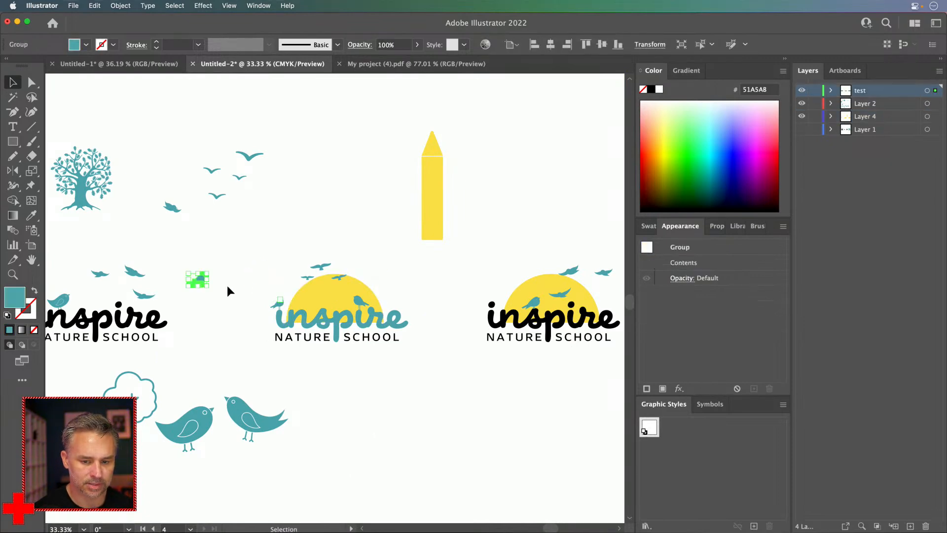
Step: Duplicate the complete teal Inspire logo with its birds and half-sun into the empty area below the original
left_click(263, 237)
left_click_drag(258, 253, 412, 354)
left_click_drag(326, 295, 457, 431)
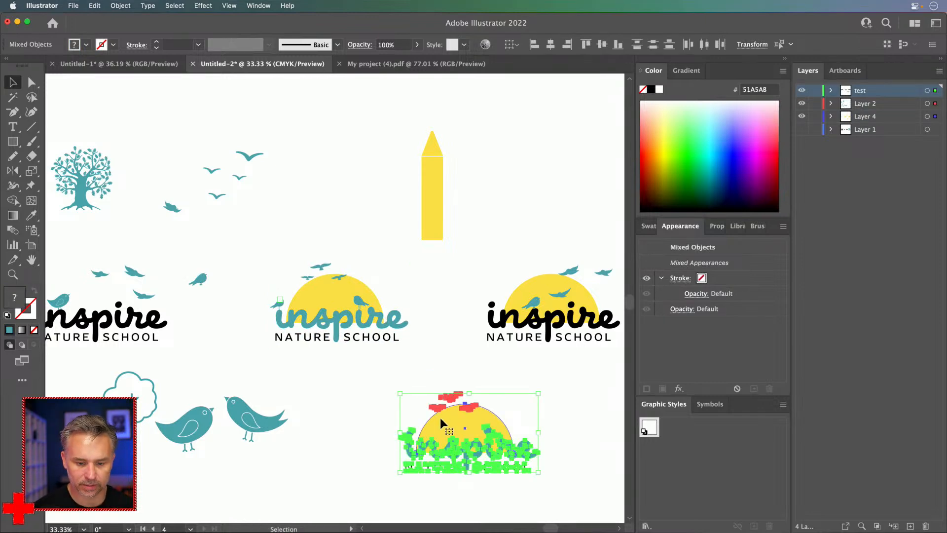
key("super+plus")
key("super+plus")
key("super+plus")
key("super+plus")
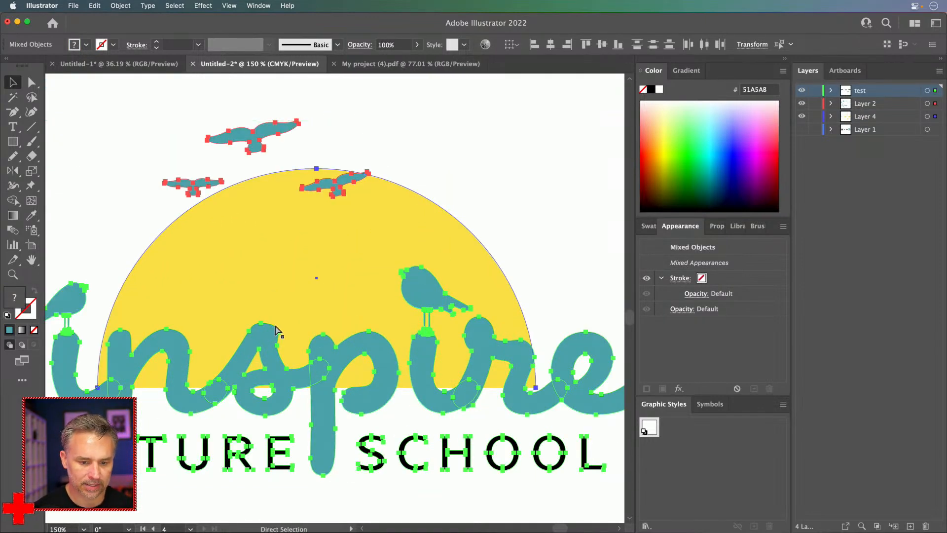
key("super+minus")
left_click_drag(296, 295, 346, 285)
left_click(185, 222)
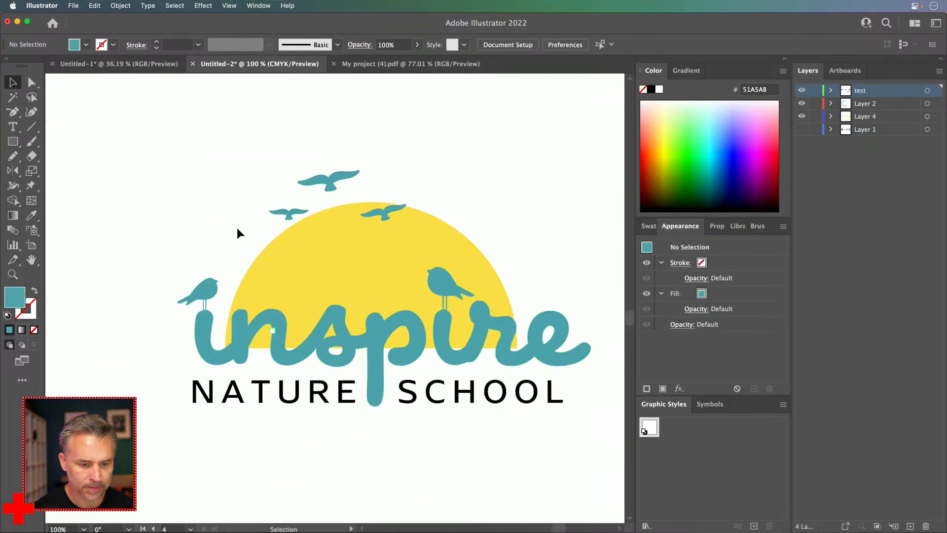
Step: Close the duplicated half-sun's open path with a straight bottom edge using the Pen tool
left_click(310, 246)
key("p")
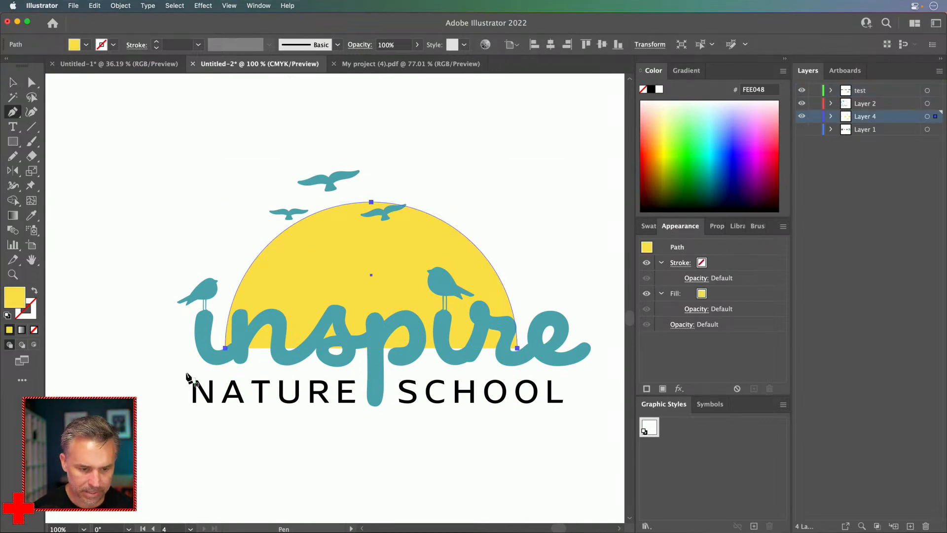
left_click(225, 348)
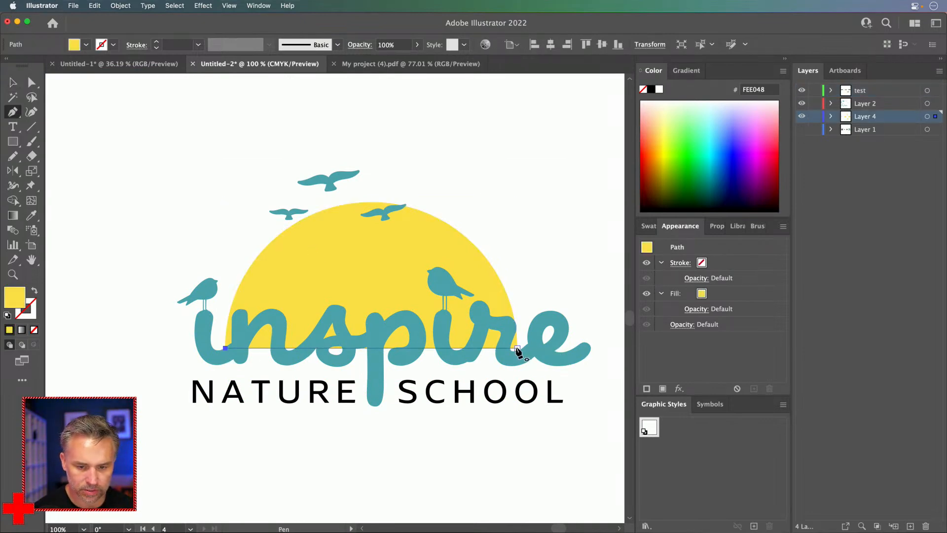
left_click(517, 348)
left_click(96, 197)
left_click(344, 280)
key("v")
key("ctrl+z")
key("ctrl+z")
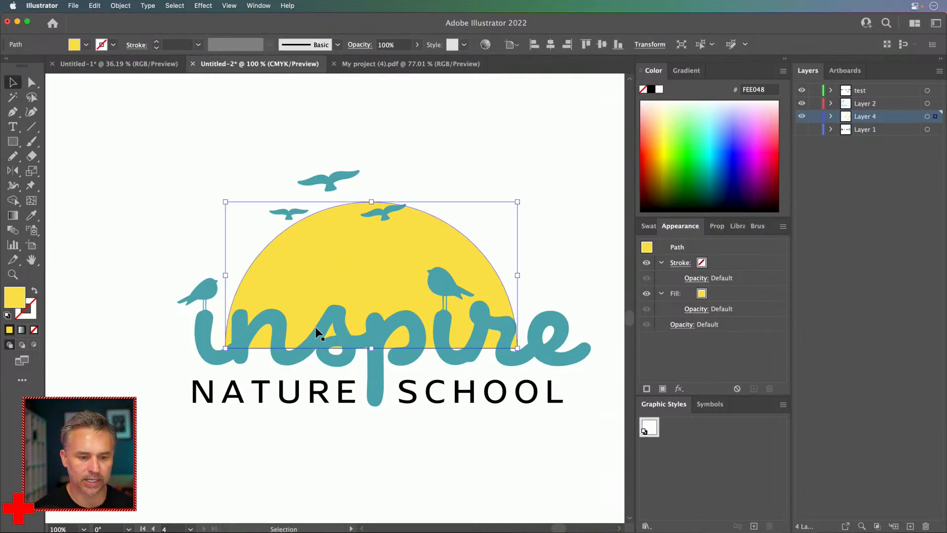
Step: Select the half-sun with the word "inspire" and remove the yellow inside the "p" using the Shape Builder
left_click(316, 330, "shift")
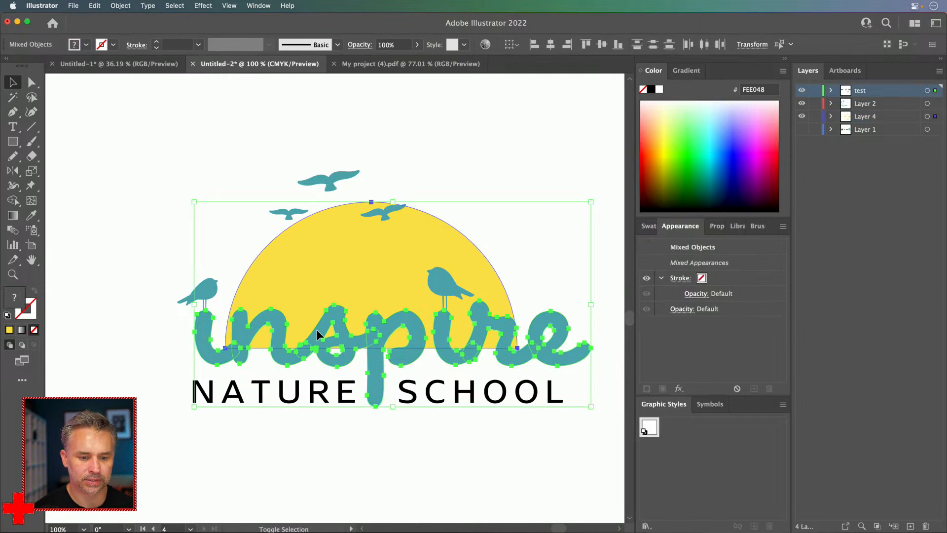
left_click(13, 201)
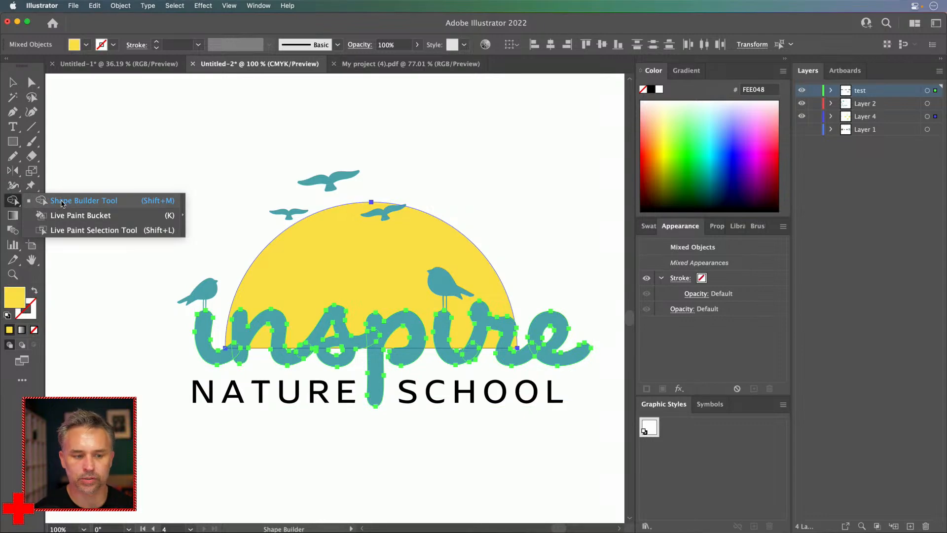
left_click(62, 203)
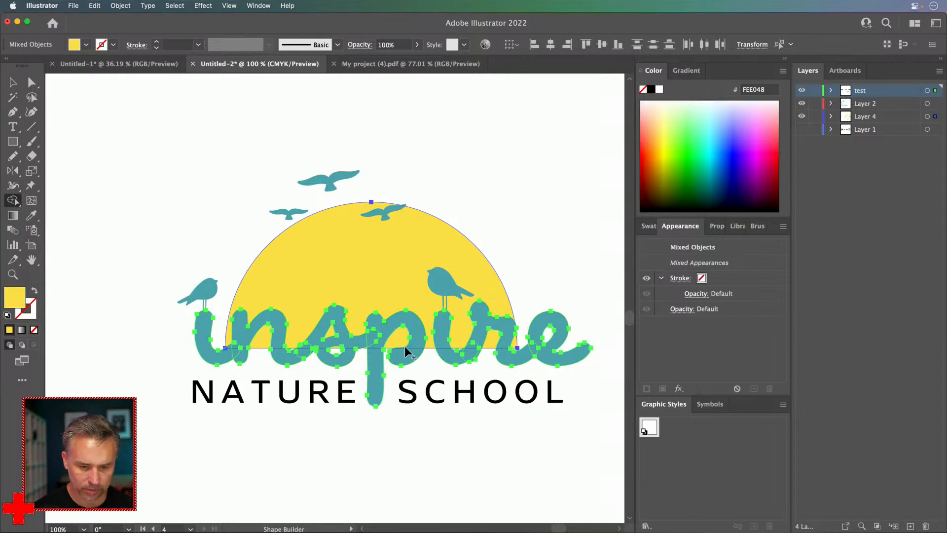
key("super+equal")
key("super+equal")
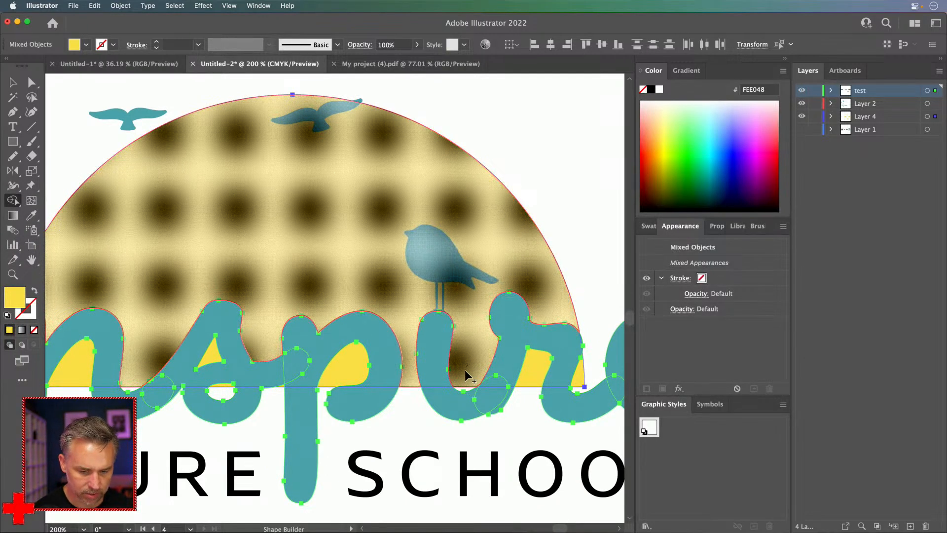
left_click(463, 389)
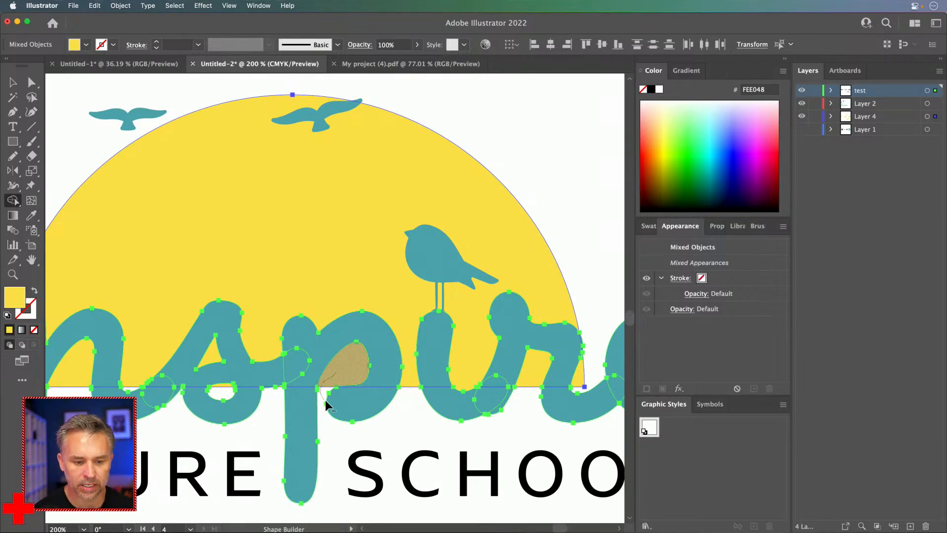
scroll(325, 405, "up", 1)
left_click_drag(458, 342, 191, 349)
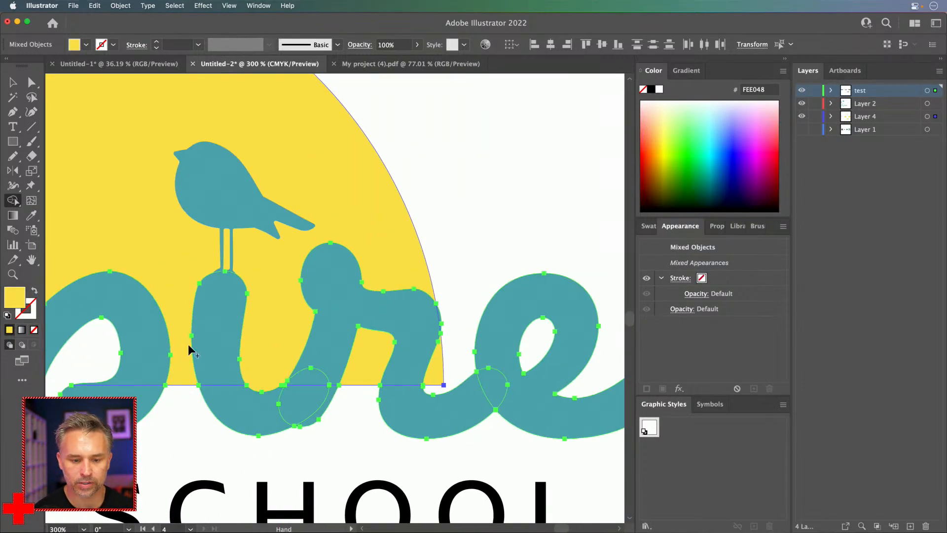
Step: Remove the yellow inside the "r", the lower loop of the "s" and the "n" using the Shape Builder
left_click(365, 367, "alt")
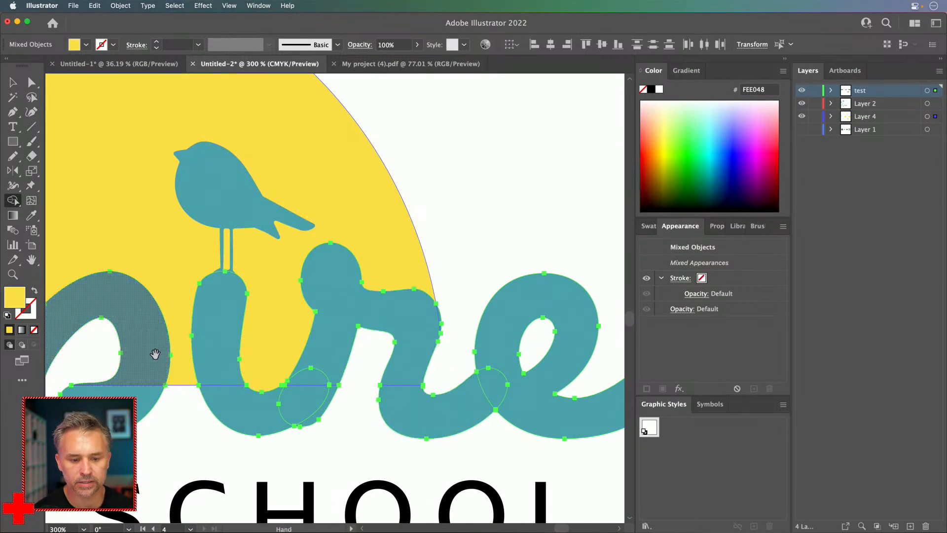
left_click_drag(154, 355, 566, 336)
left_click_drag(228, 316, 226, 337)
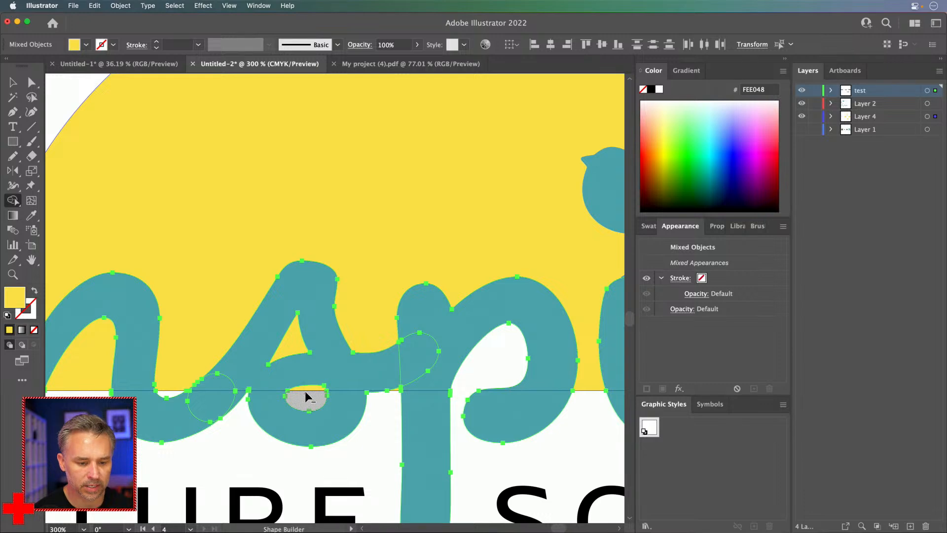
left_click(309, 386, "alt")
left_click_drag(208, 302, 332, 304)
left_click_drag(302, 356, 294, 385)
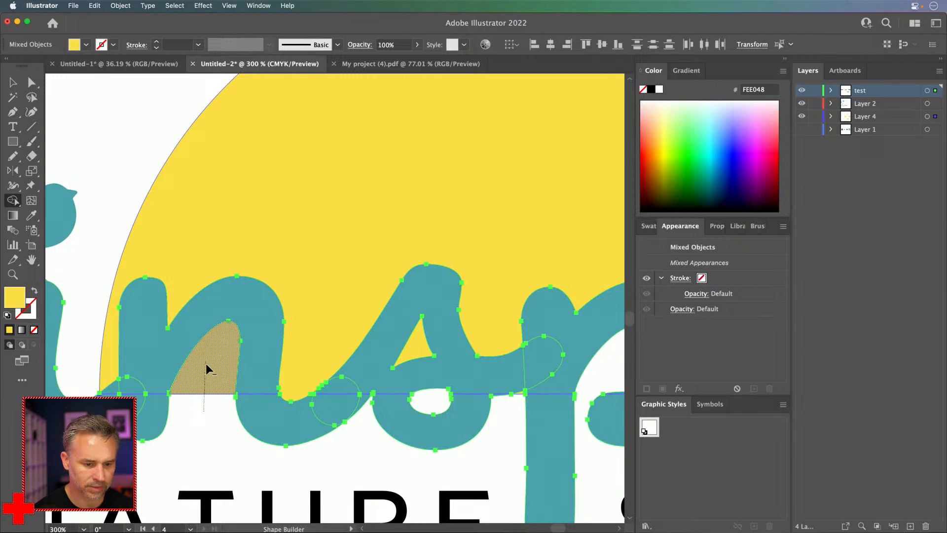
key("super+minus")
key("super+minus")
key("super+minus")
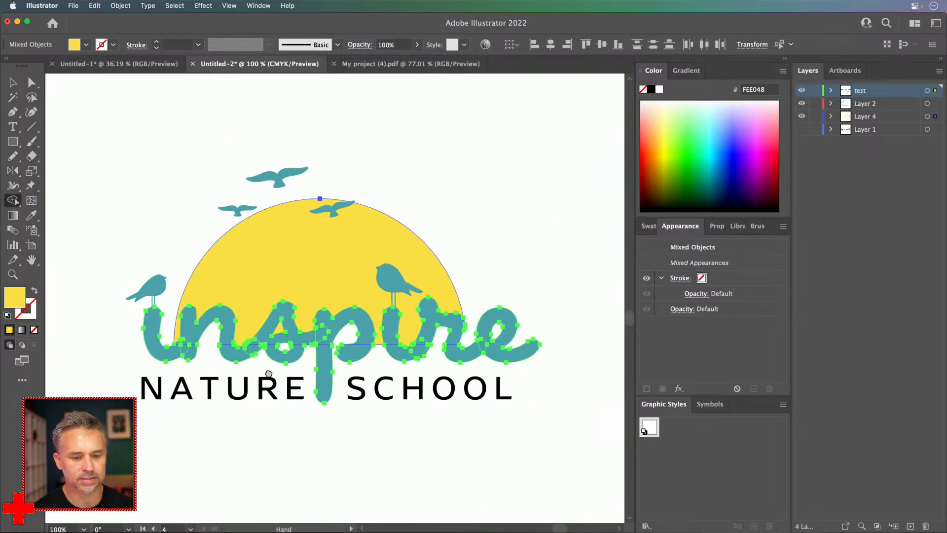
left_click(12, 82)
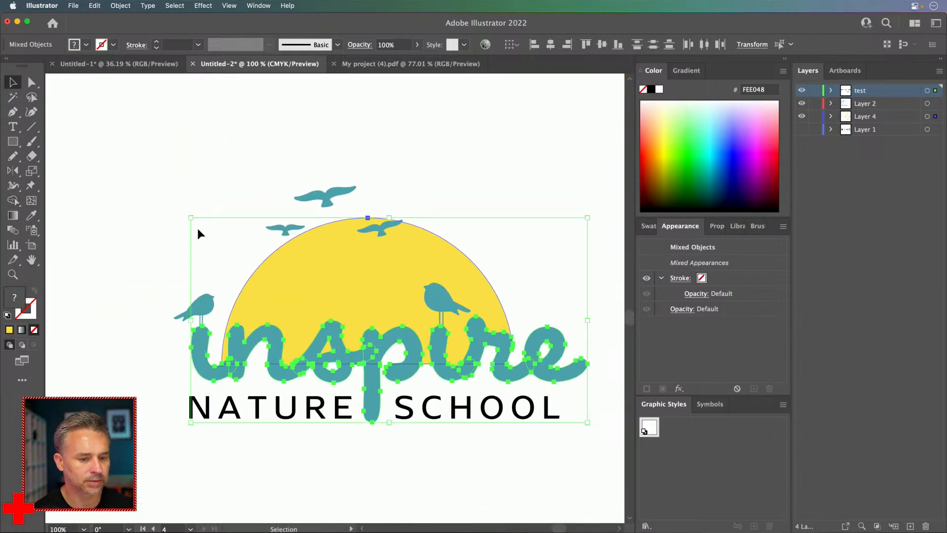
Step: Deselect the artwork and examine the copied teal logo's letter openings up close and beside the other logo variations
left_click(160, 223)
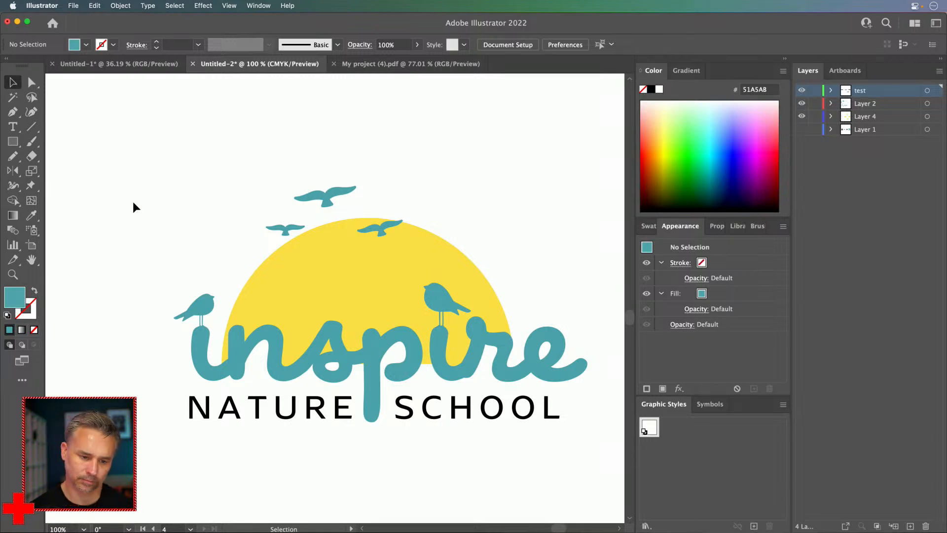
key("super+minus")
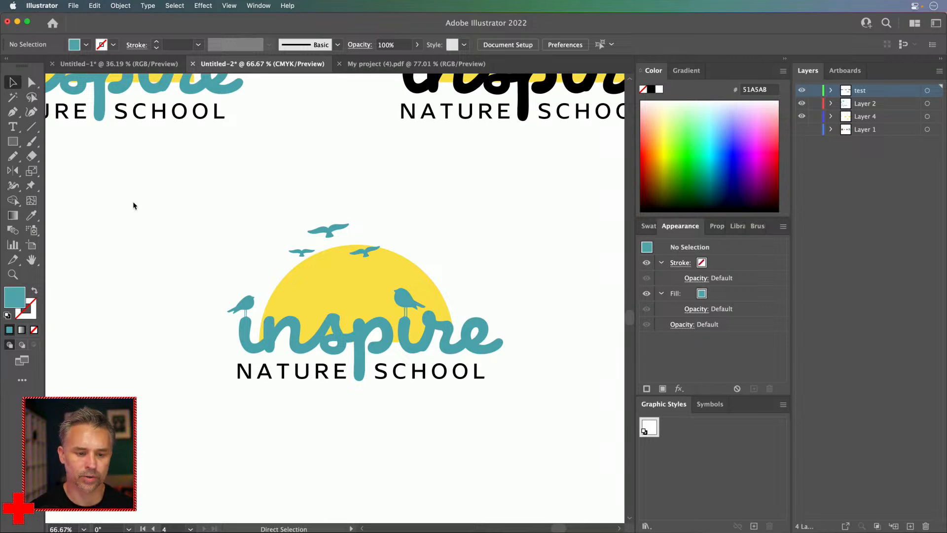
key("super+equal")
key("super+equal")
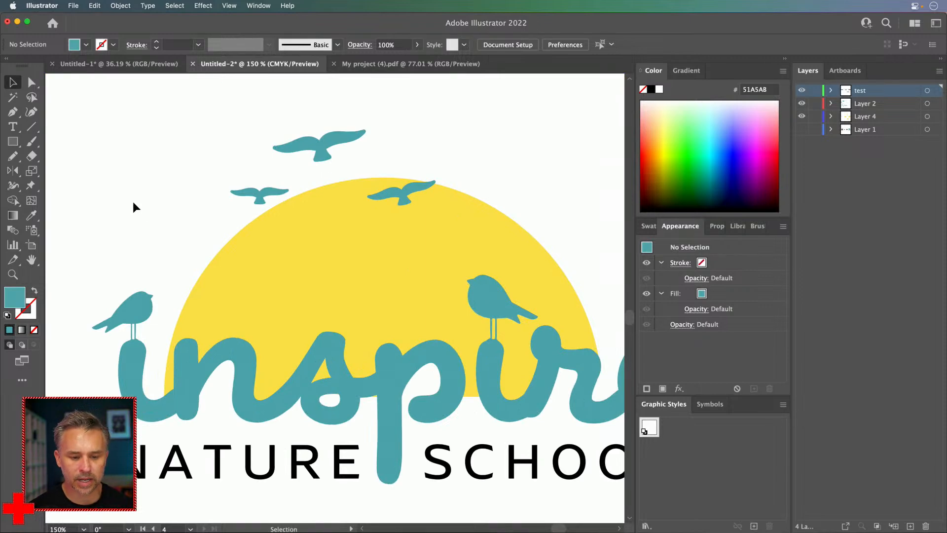
key("super+minus")
key("super+minus")
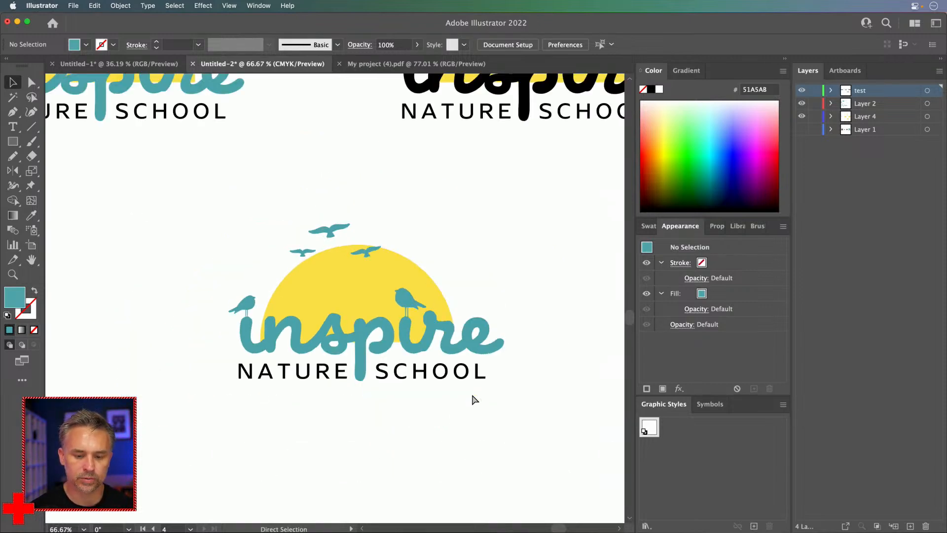
left_click_drag(487, 376, 522, 383)
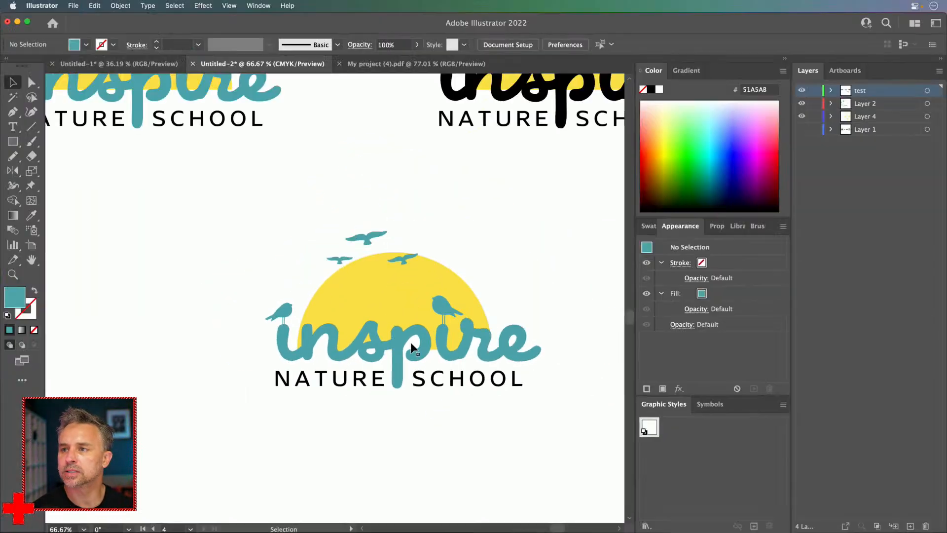
key("super+minus")
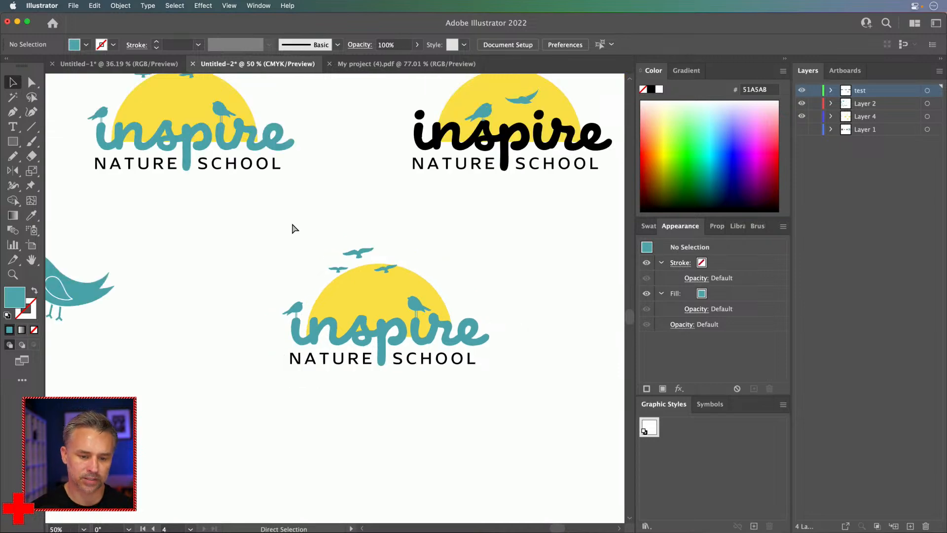
Step: Fill the copied logo's half-sun with a linear gradient at 90° and open its upper colour stop for editing
left_click(356, 291)
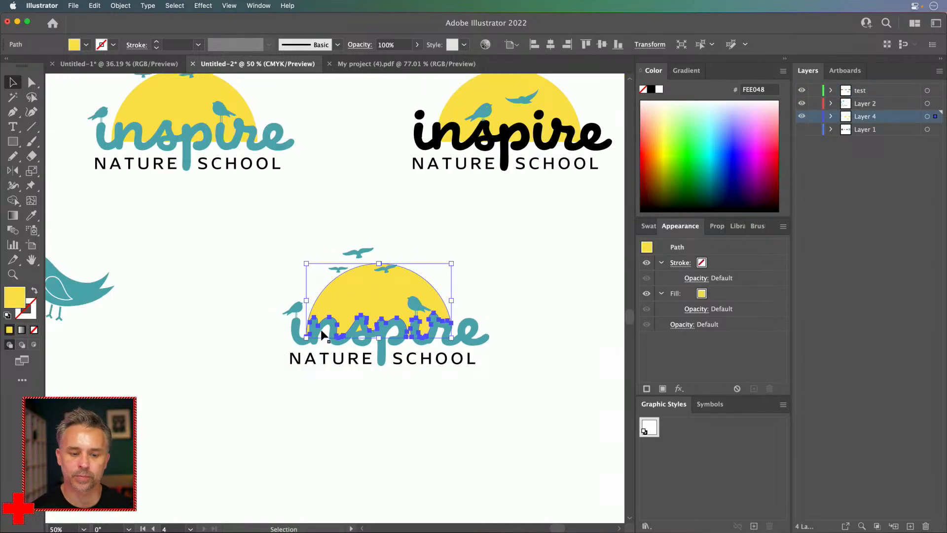
left_click(13, 215)
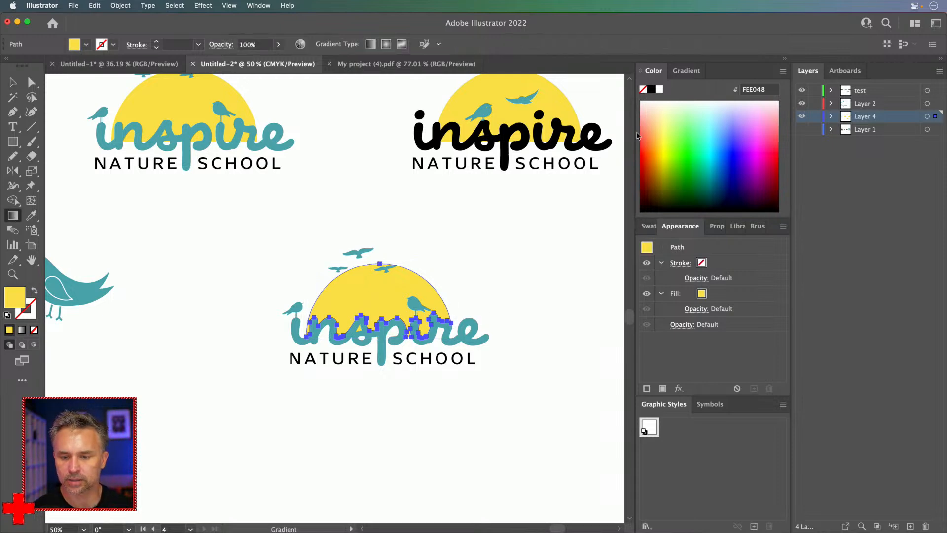
left_click(686, 70)
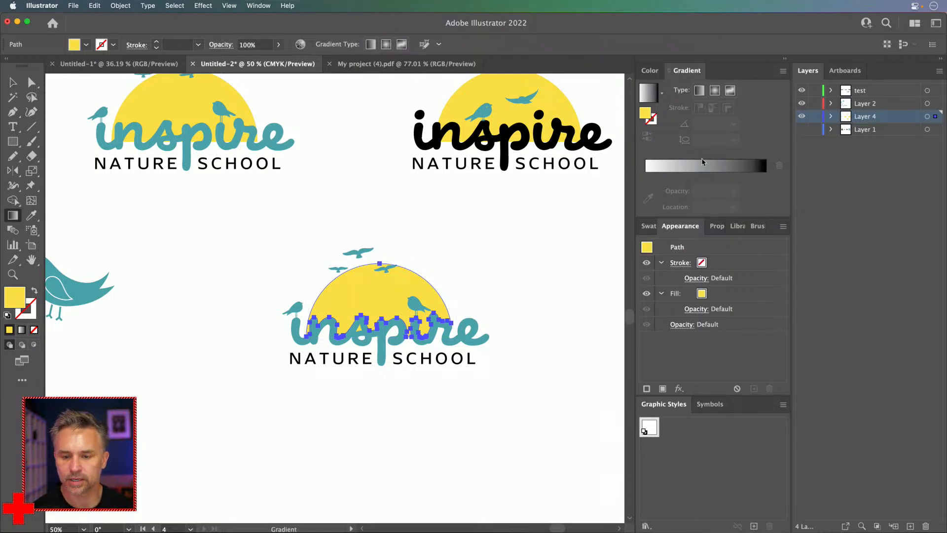
left_click(699, 89)
mouse_move(380, 263)
left_mouse_down()
mouse_move(379, 341)
mouse_move(366, 268)
left_mouse_up()
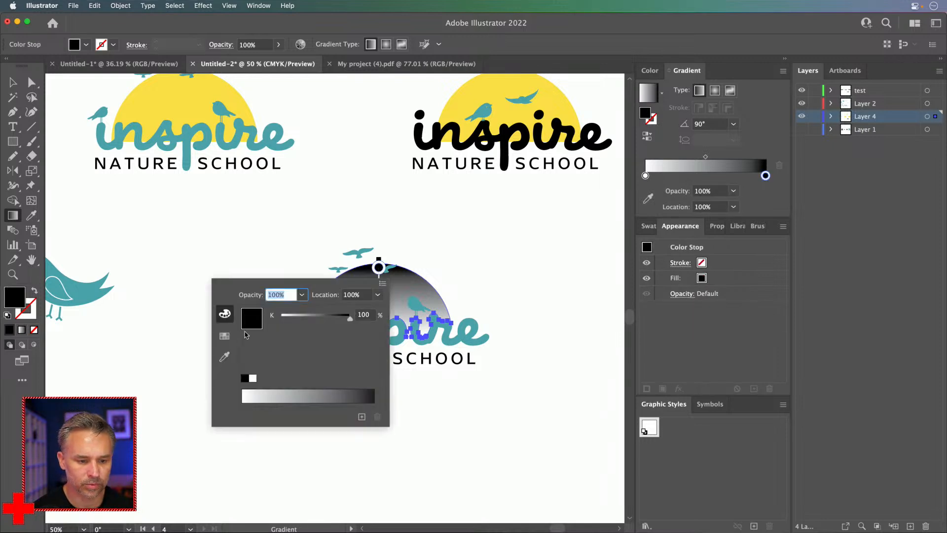
Step: Switch the upper gradient stop's colour mode from Grayscale to RGB
left_click(225, 336)
left_click(223, 315)
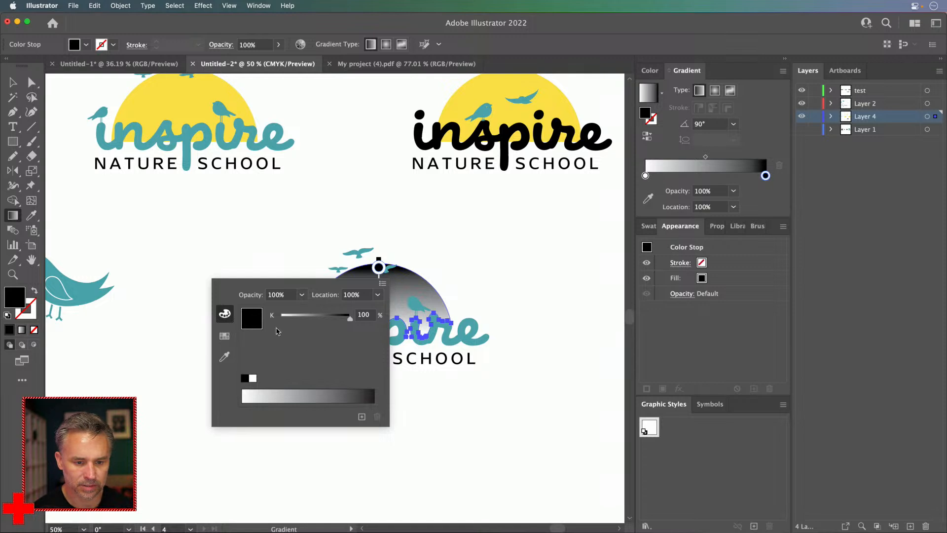
left_click(225, 336)
left_click(225, 314)
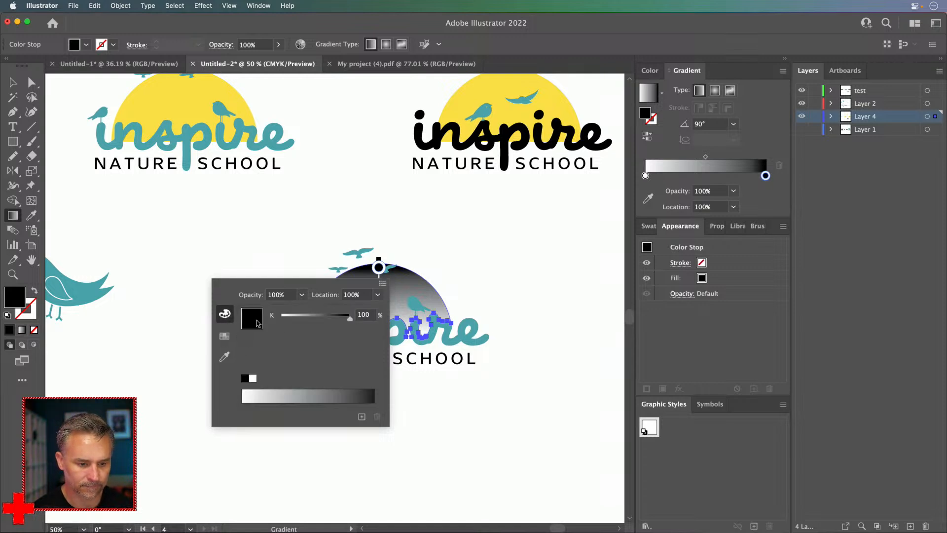
left_click(383, 285)
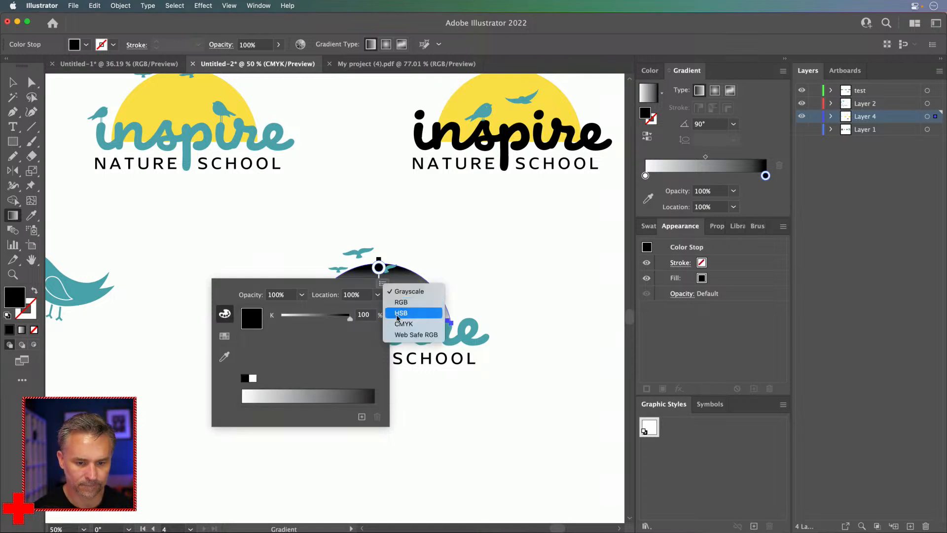
left_click(400, 302)
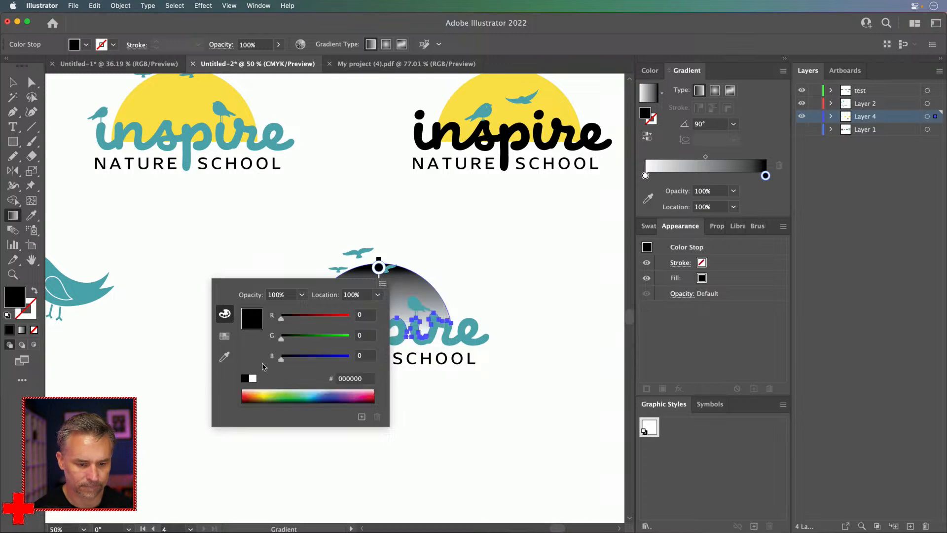
Step: Set the half-sun's upper gradient stop to the golden yellow FFC100 and finish editing the gradient
left_click(270, 390)
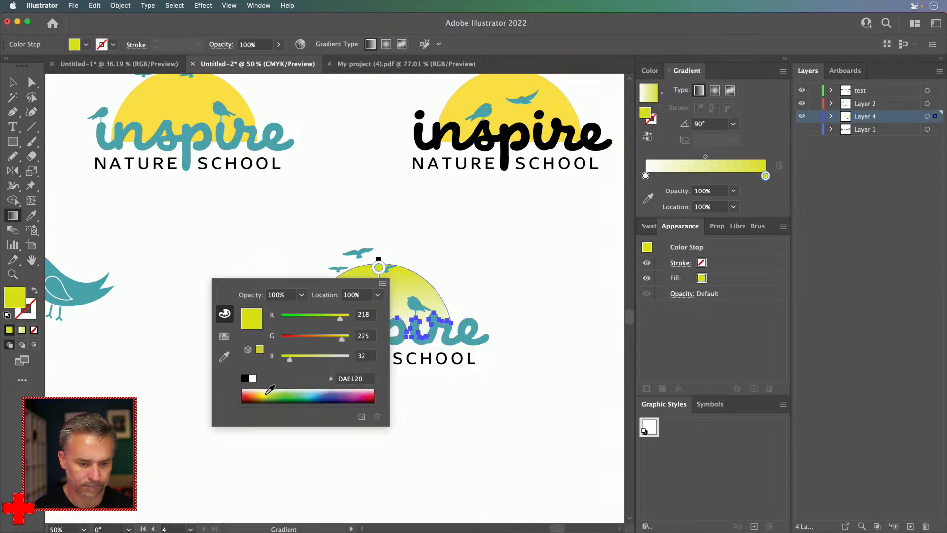
left_click_drag(342, 339, 357, 320)
left_click_drag(289, 359, 238, 361)
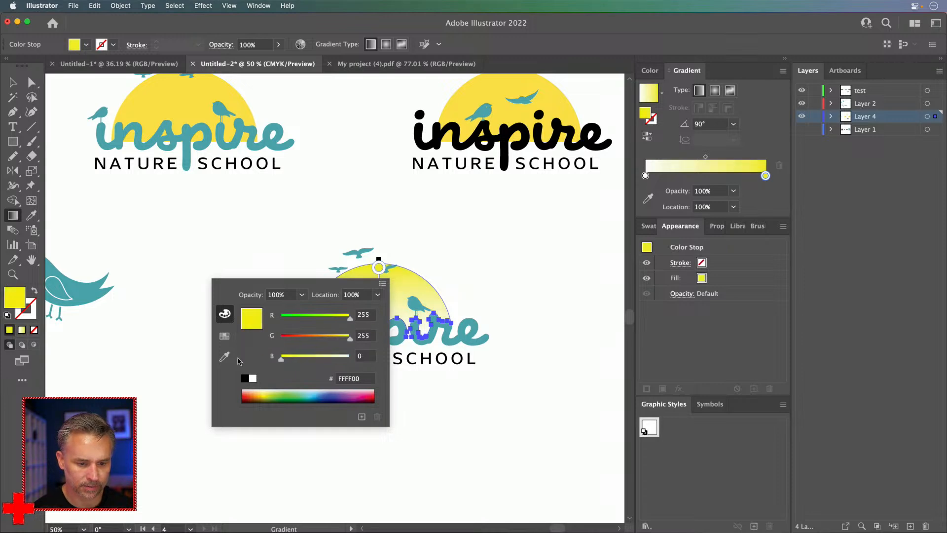
left_click(333, 340)
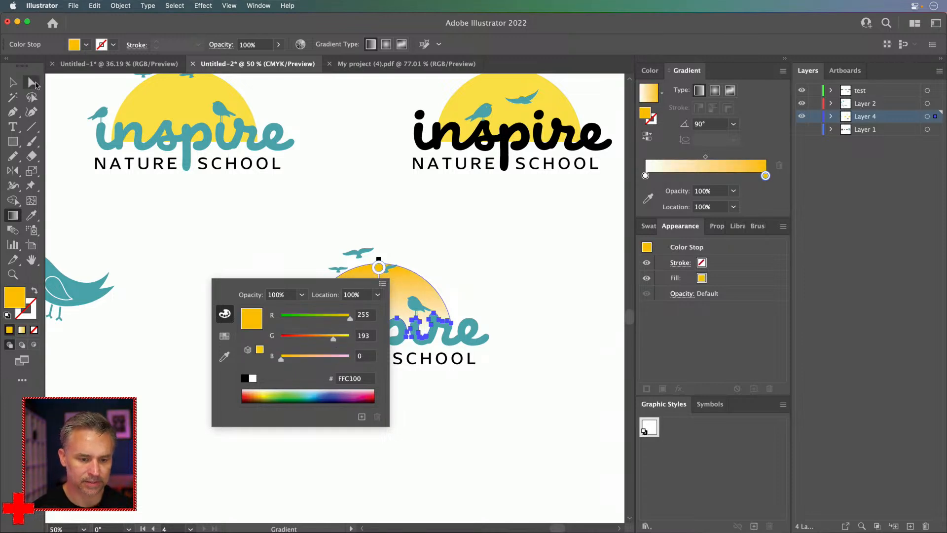
left_click(15, 82)
left_click(207, 300)
left_click(14, 83)
key("super+z")
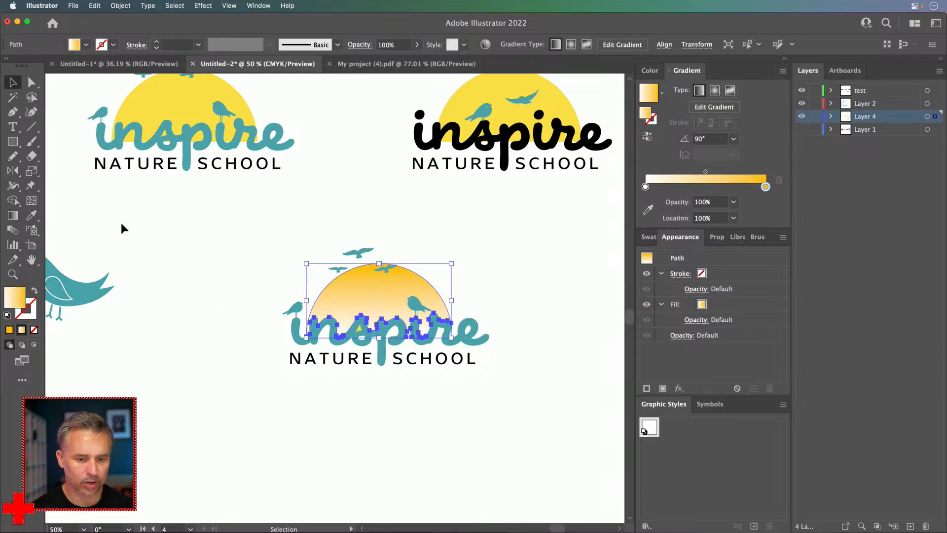
Step: Try to select the leftover yellow triangle inside the "s" and give it the half-sun's gradient with the Eyedropper
key("super+equal")
key("super+equal")
left_click_drag(240, 304, 291, 279)
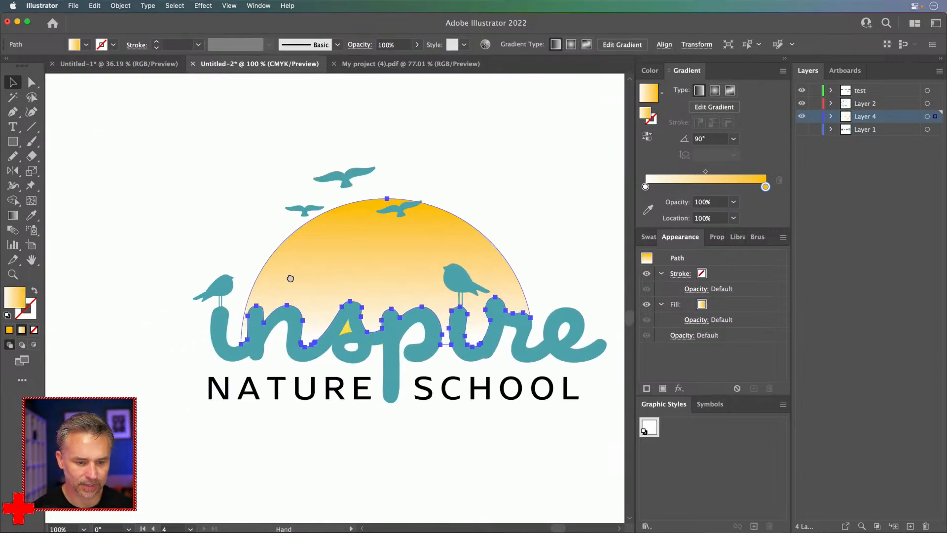
left_click(344, 333)
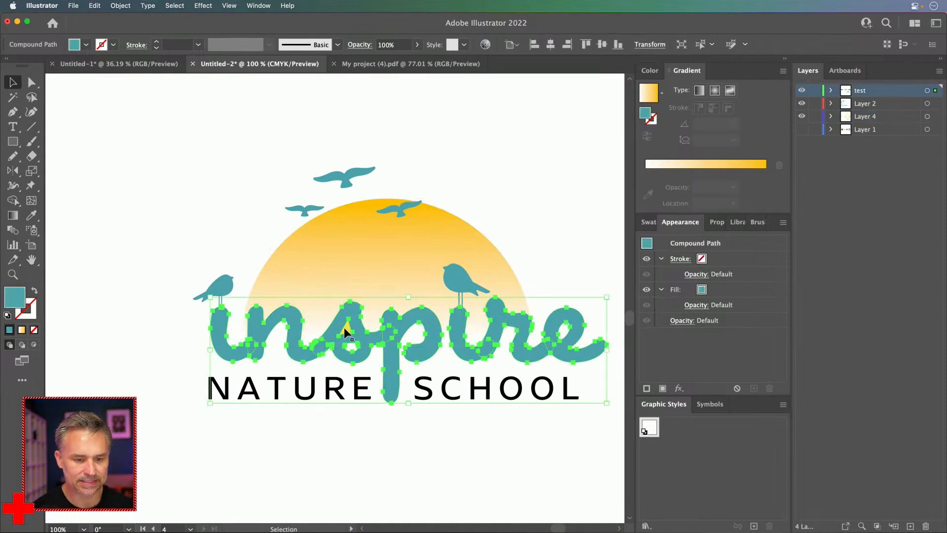
left_click(281, 175)
key("a")
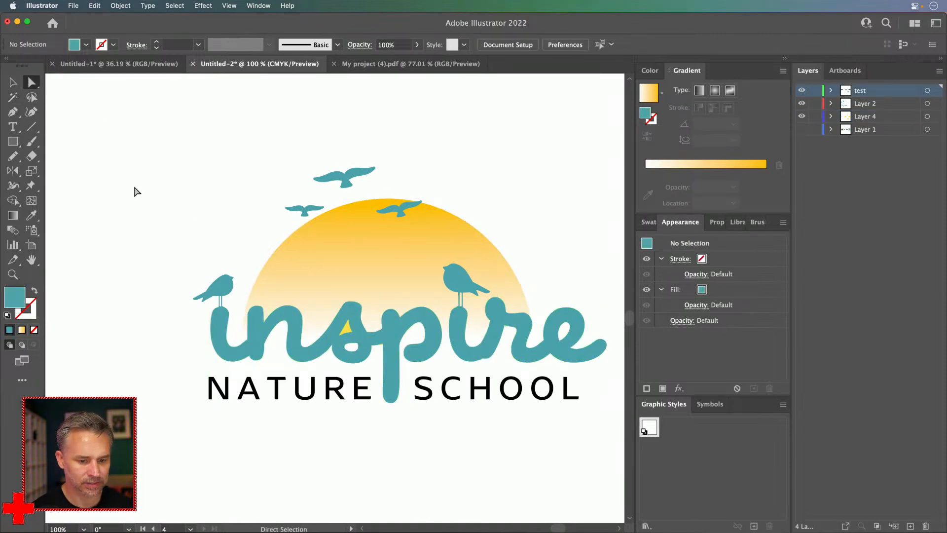
left_click(348, 333)
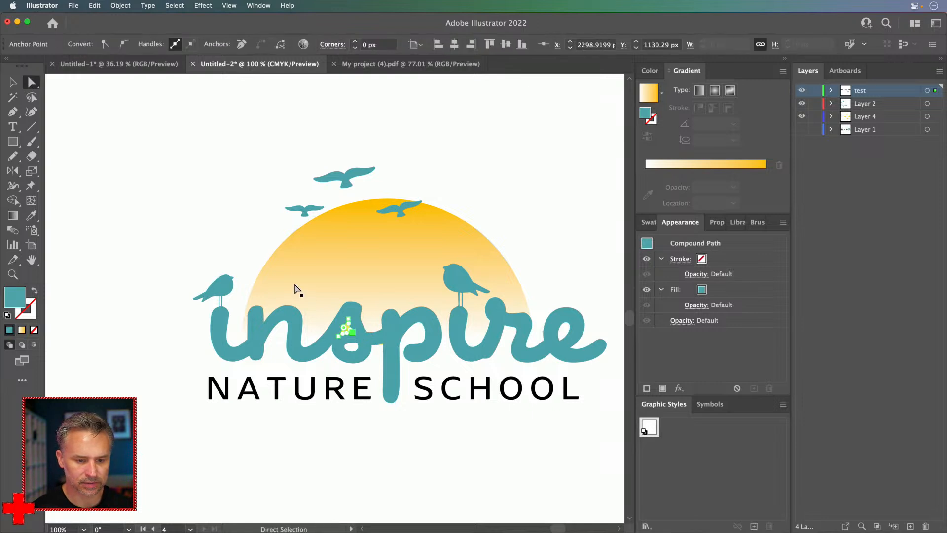
left_click(31, 216)
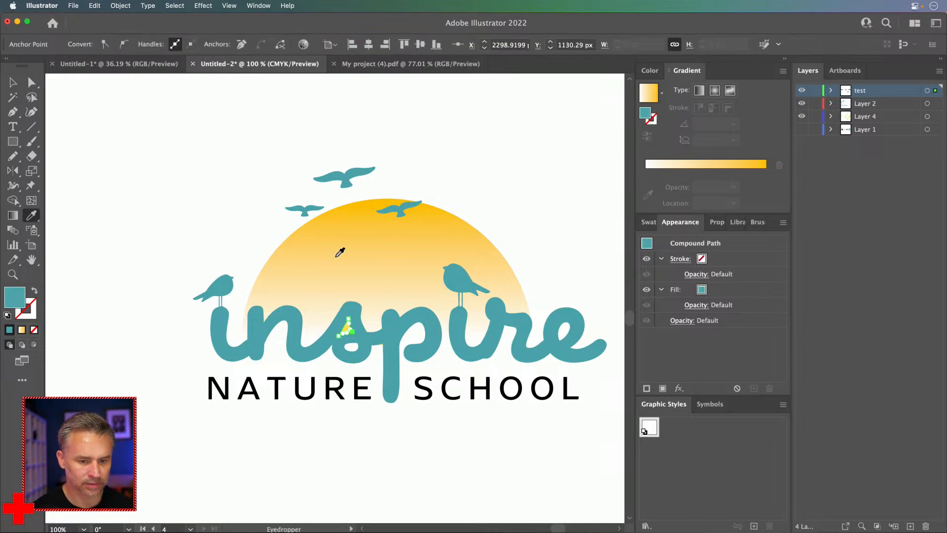
left_click(291, 279)
left_click(232, 275)
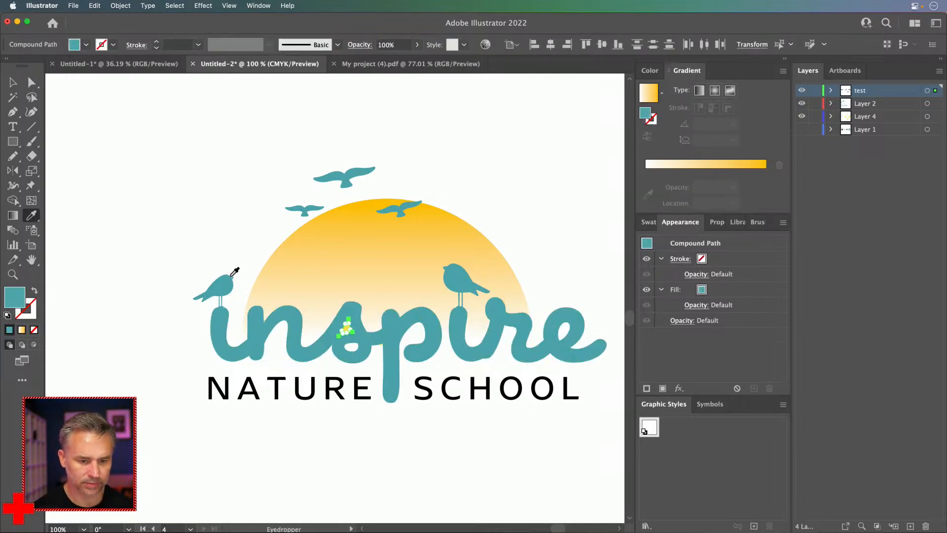
left_click(13, 82)
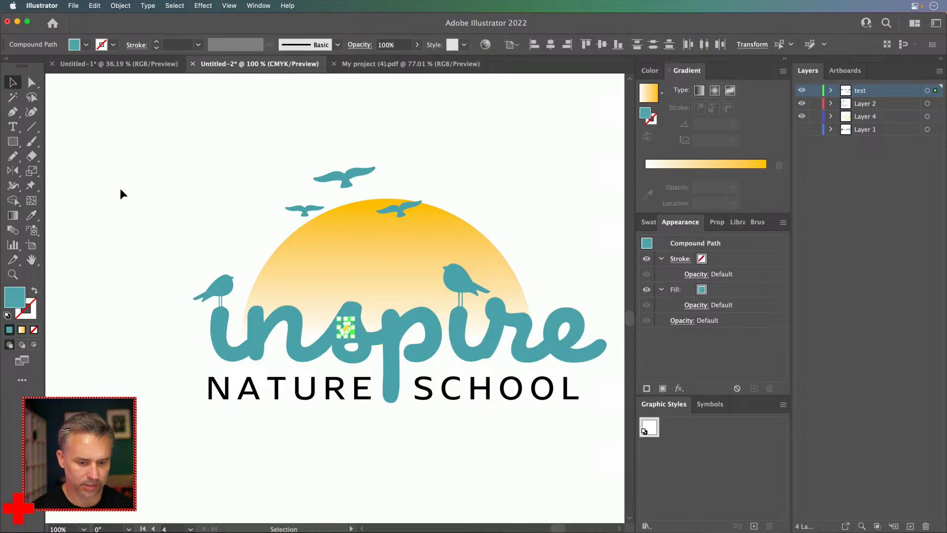
Step: Try to recolour the yellow triangle inside the "s" by picking a grey fill in the Color Picker
key("super+equal")
key("super+equal")
key("super+equal")
key("super+equal")
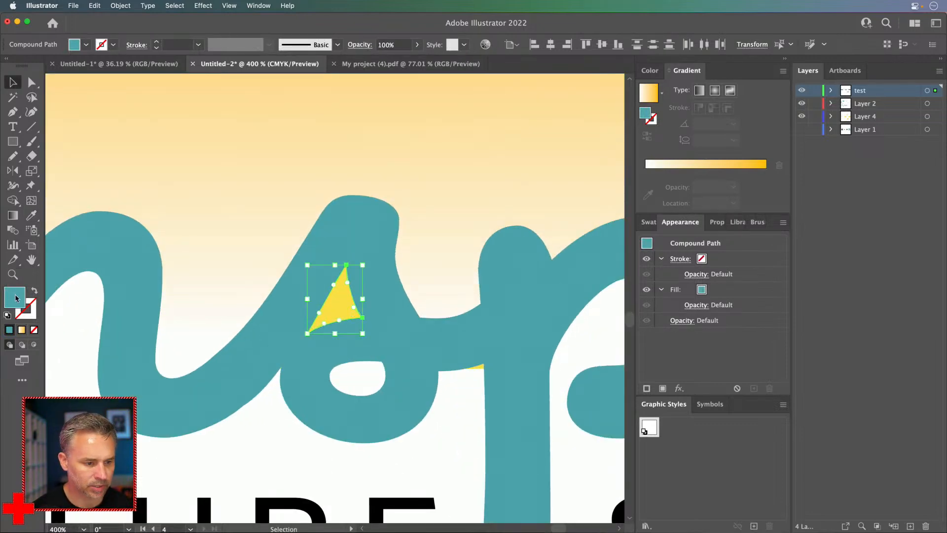
double_click(16, 298)
left_click(552, 332)
key("Return")
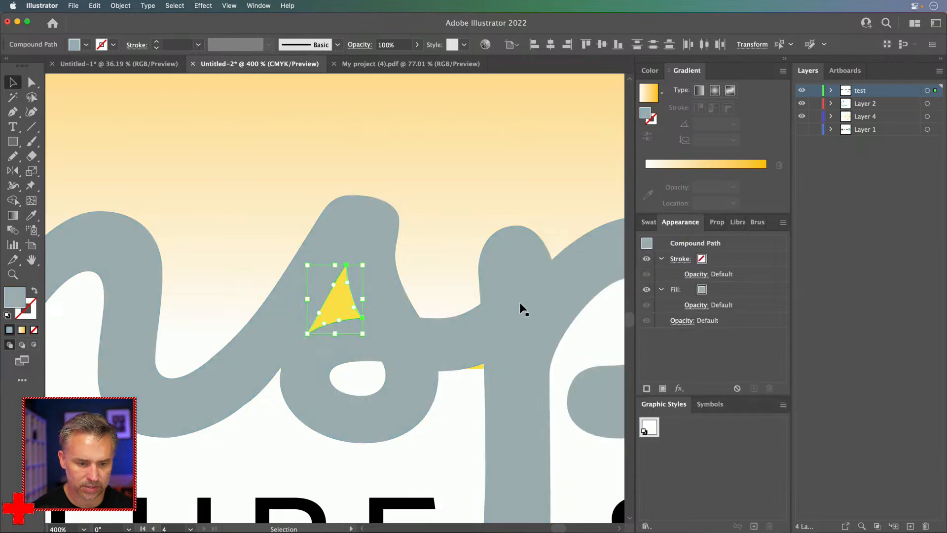
Step: Isolate the leftover yellow shape behind the letters "sp", delete it and exit isolation mode
double_click(333, 292)
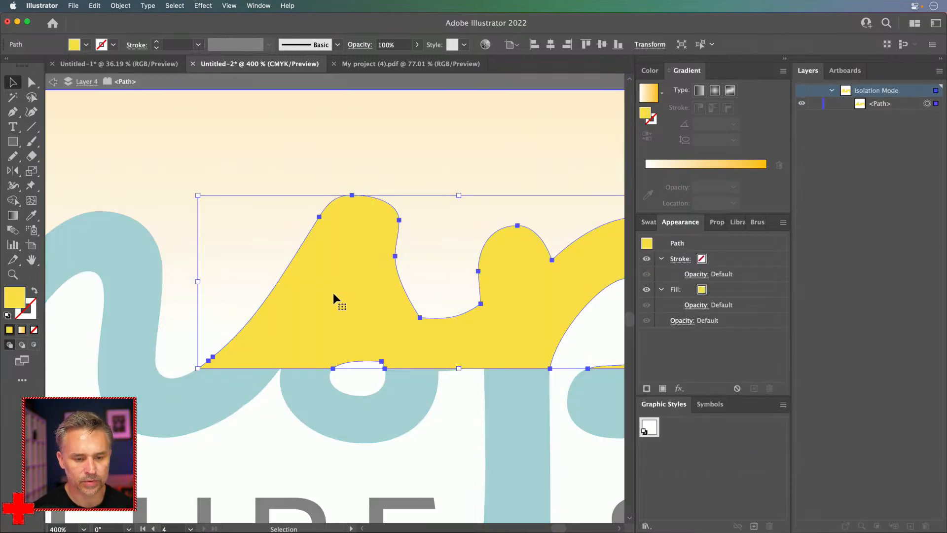
key("super+1")
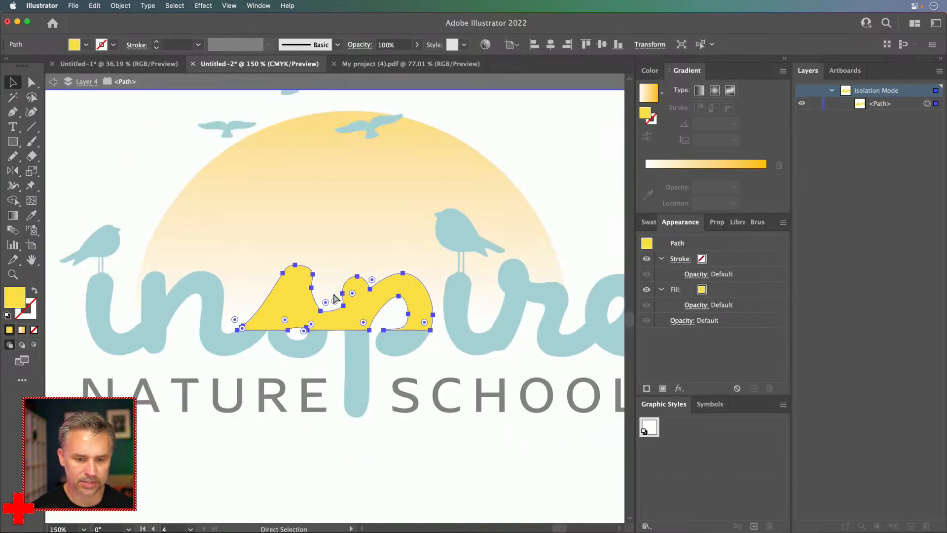
left_click(334, 295)
scroll(381, 271, "left", 2)
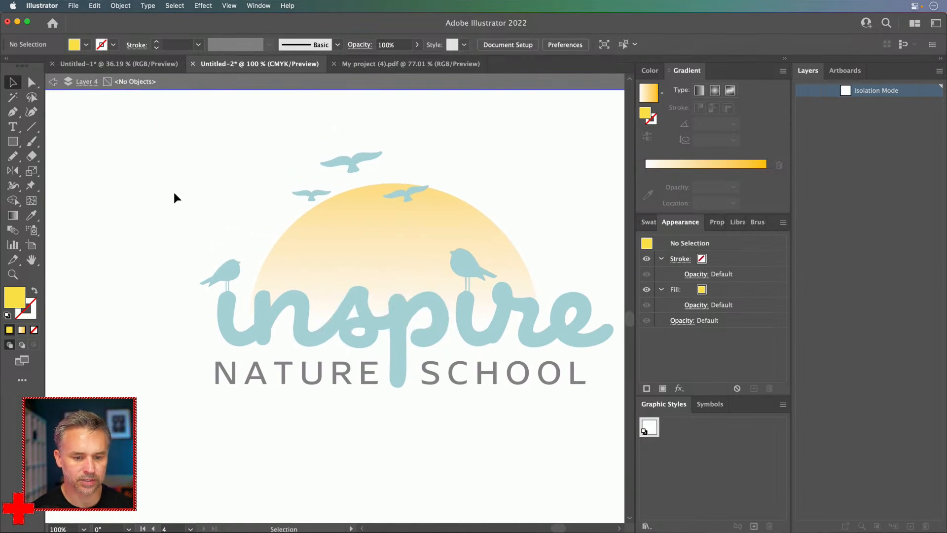
double_click(174, 195)
key("super+minus")
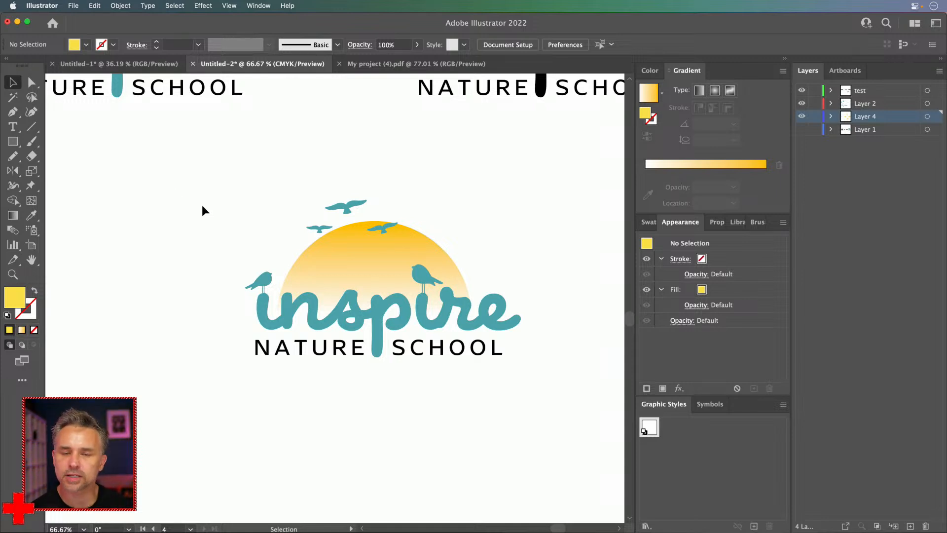
Step: Select the words "NATURE" and "SCHOOL" below the gradient sun and change their fill to dark grey
left_click(300, 351)
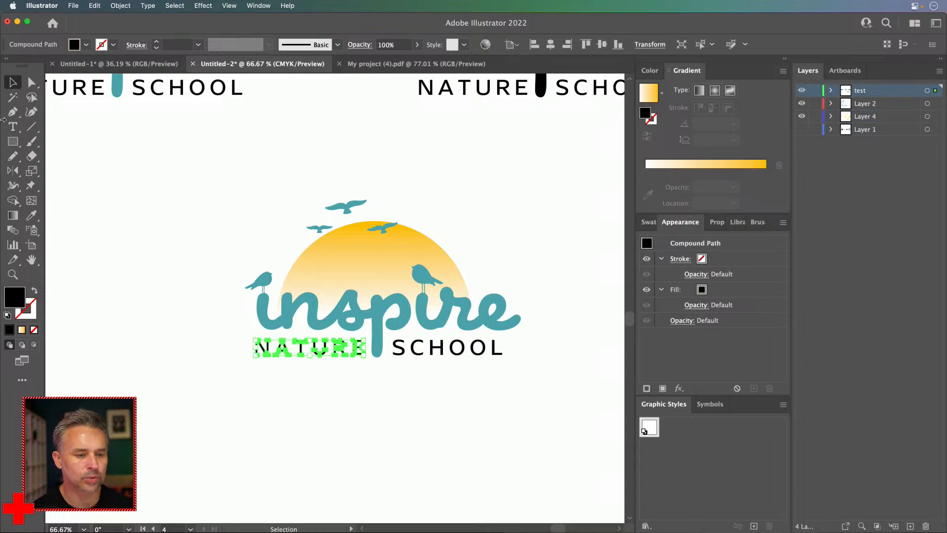
left_click(399, 354, "shift")
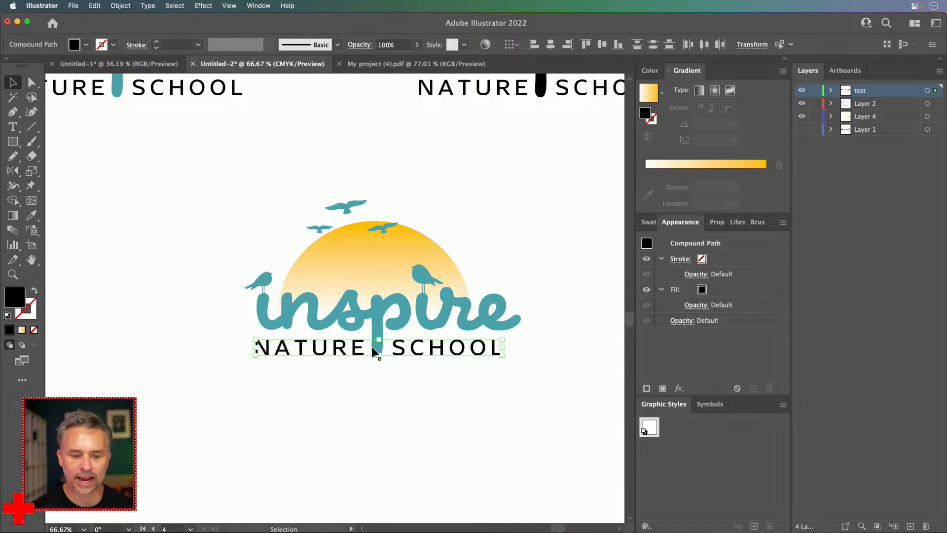
double_click(21, 301)
type("4F4F4F")
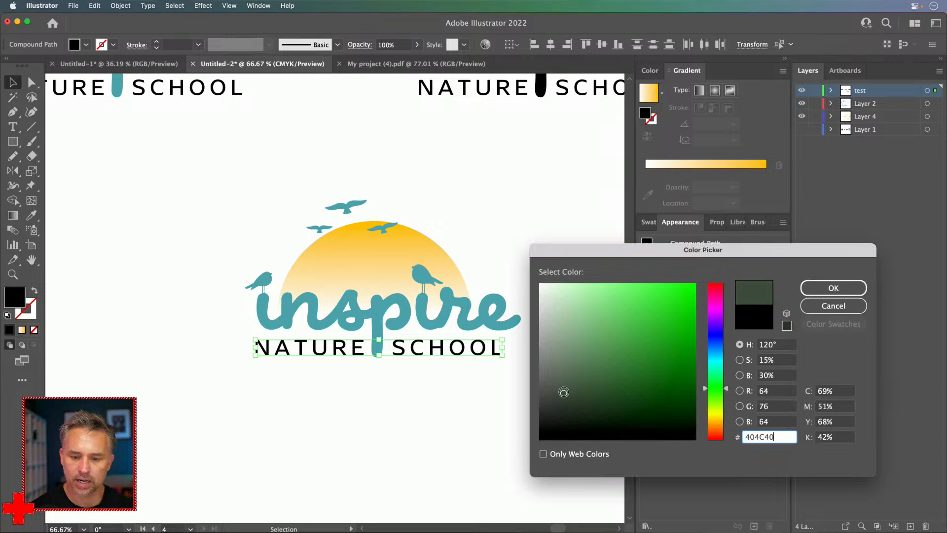
key("Return")
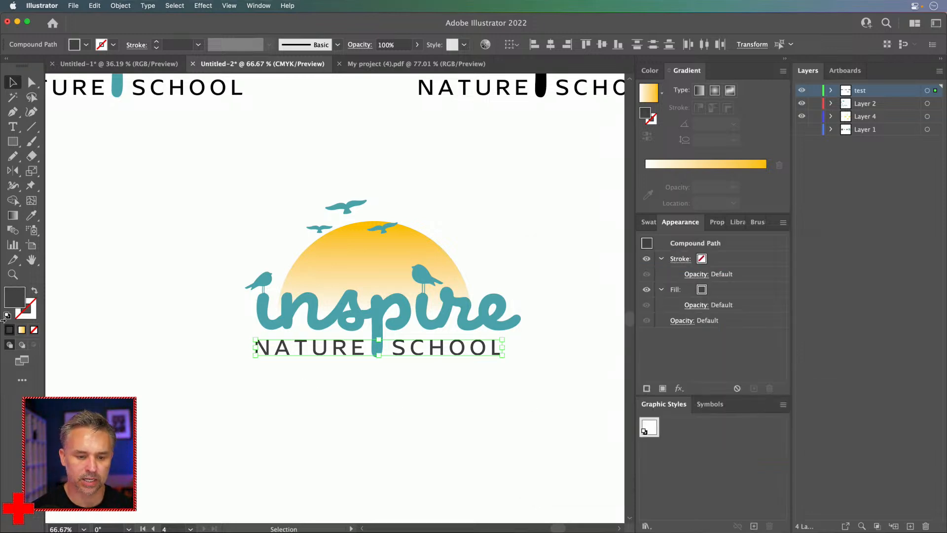
Step: Recolour the words "NATURE SCHOOL" below the gradient sun with the teal sampled from "inspire", darkened to a deep teal
double_click(14, 295)
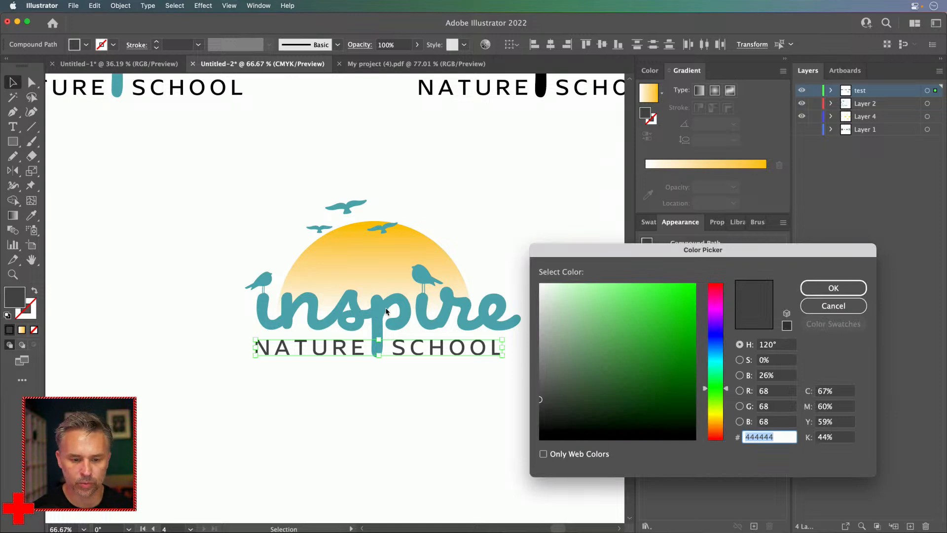
left_click(833, 306)
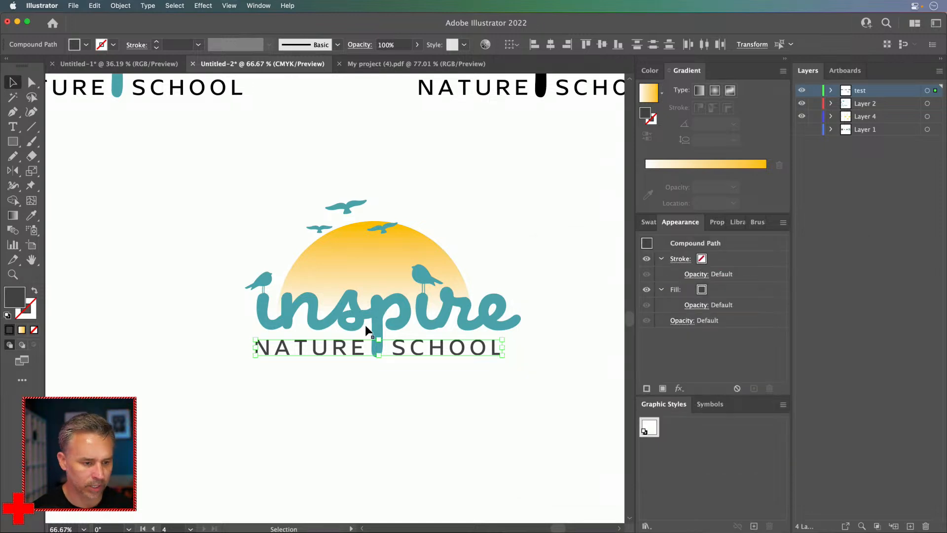
key("i")
left_click(367, 324)
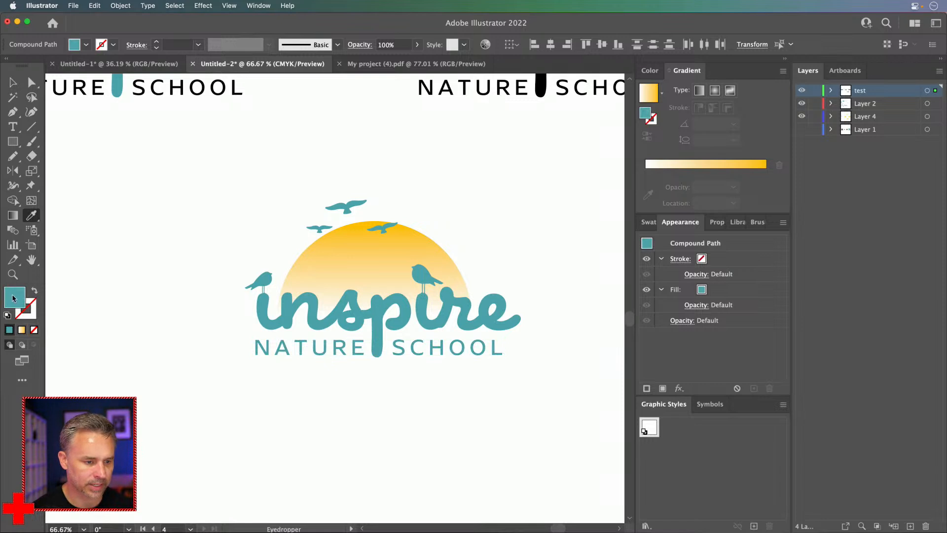
double_click(13, 296)
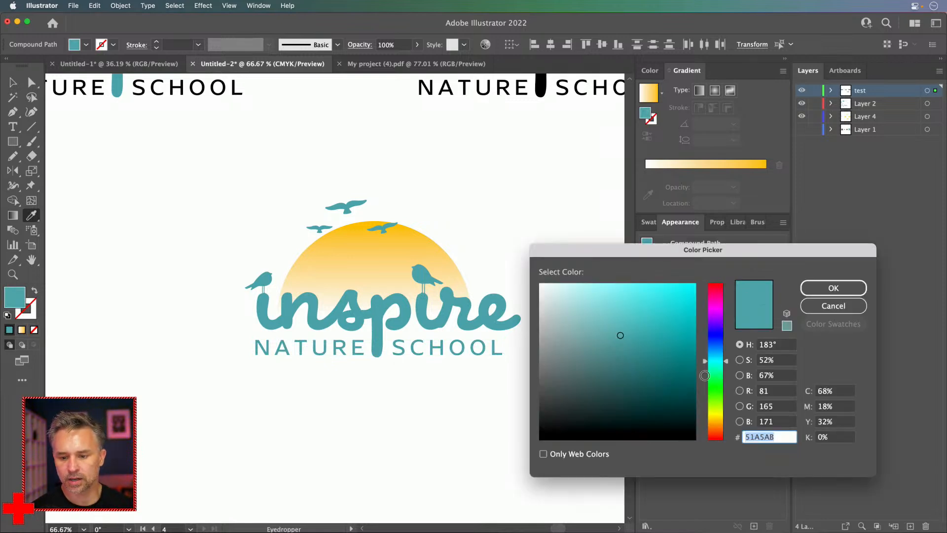
left_click(631, 380)
key("Return")
left_click(13, 82)
left_click(206, 221)
Step: Select the complete gradient-sun logo and place a duplicate beside it, level with the original
key("super+minus")
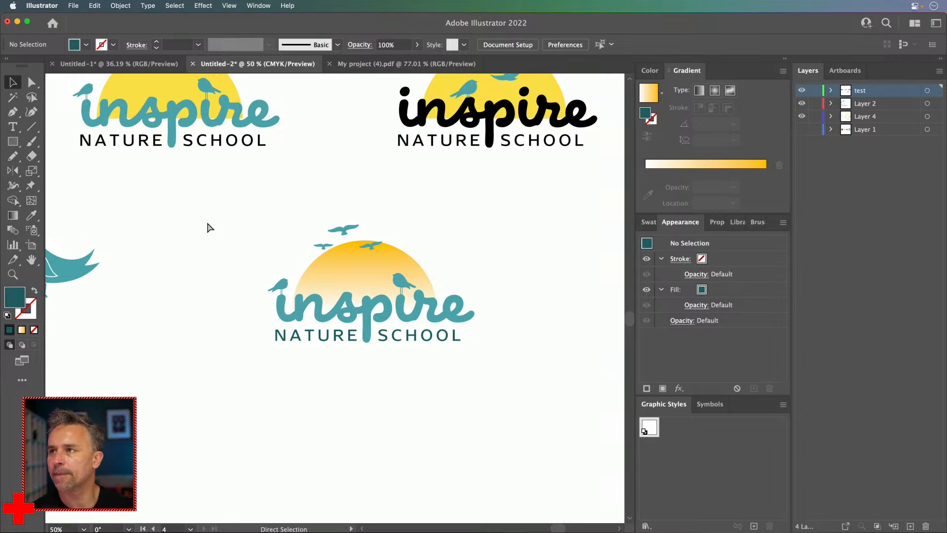
key("super+equal")
key("super+minus")
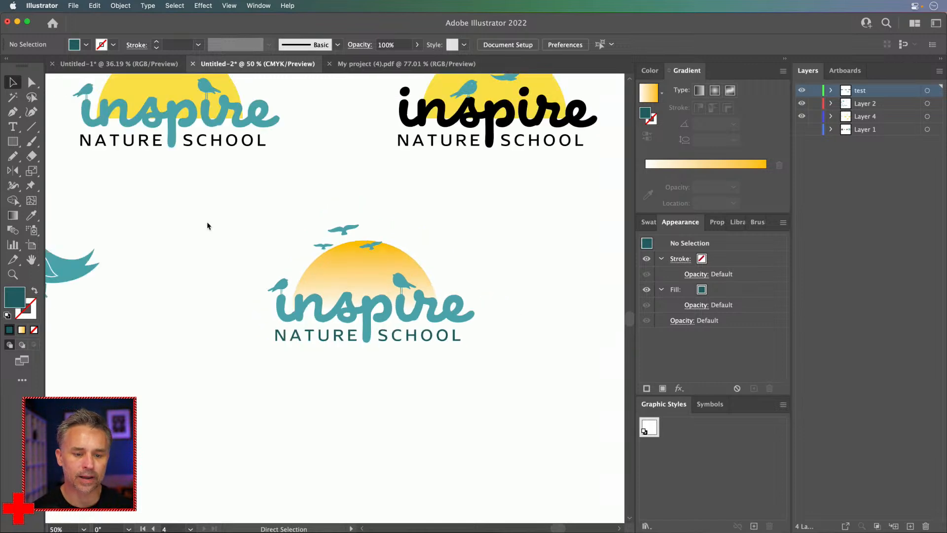
key("super+minus")
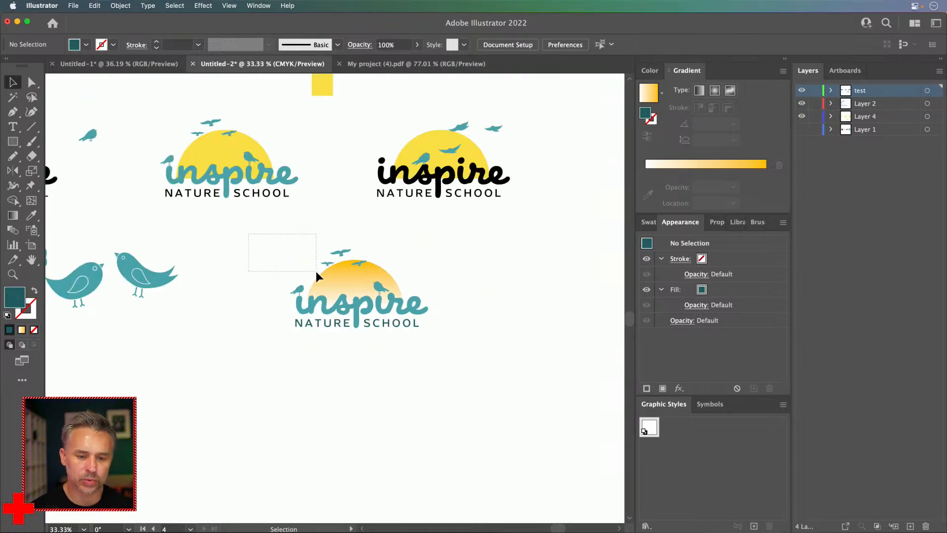
left_click_drag(292, 256, 301, 266)
scroll(493, 296, "right", 5)
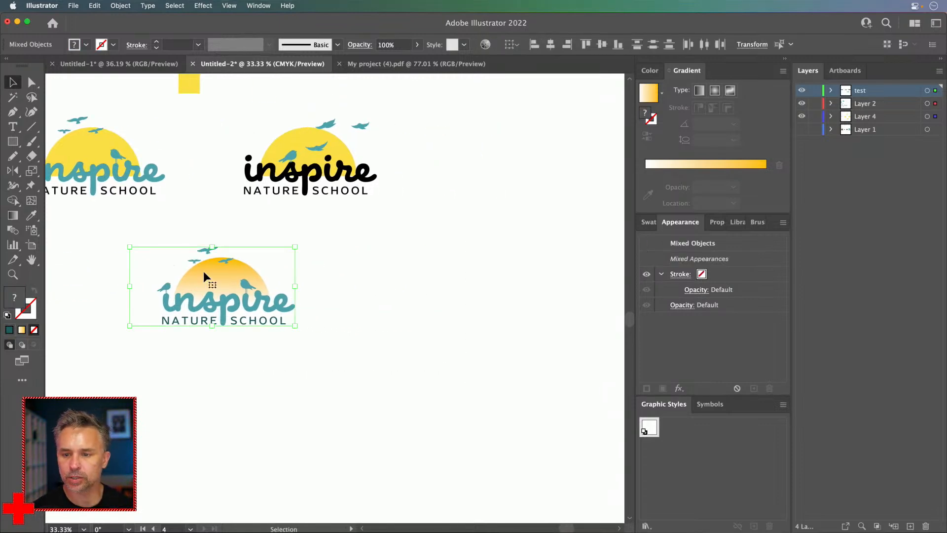
left_click_drag(192, 276, 418, 277)
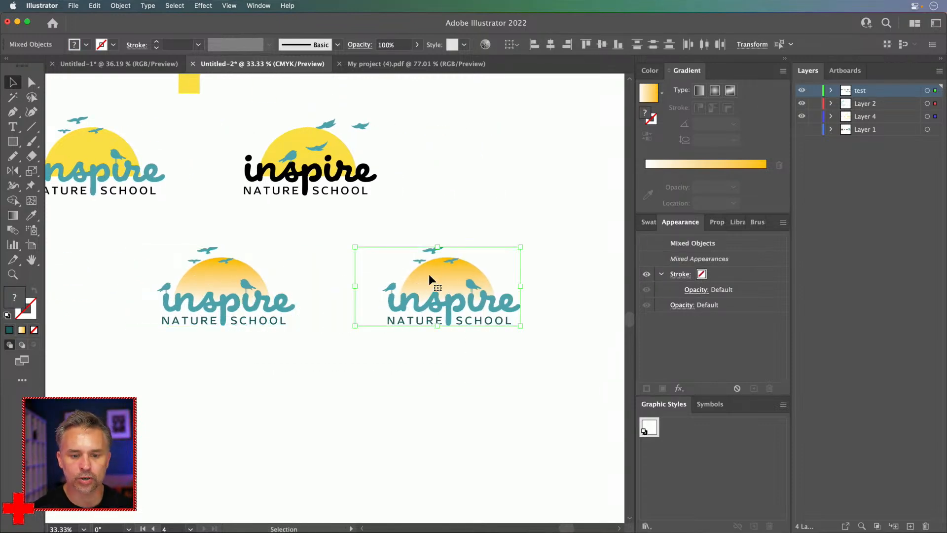
left_click(436, 192)
Step: Delete the three flying birds above the sun in the duplicated logo, keeping the two perched birds
key("cmd+1")
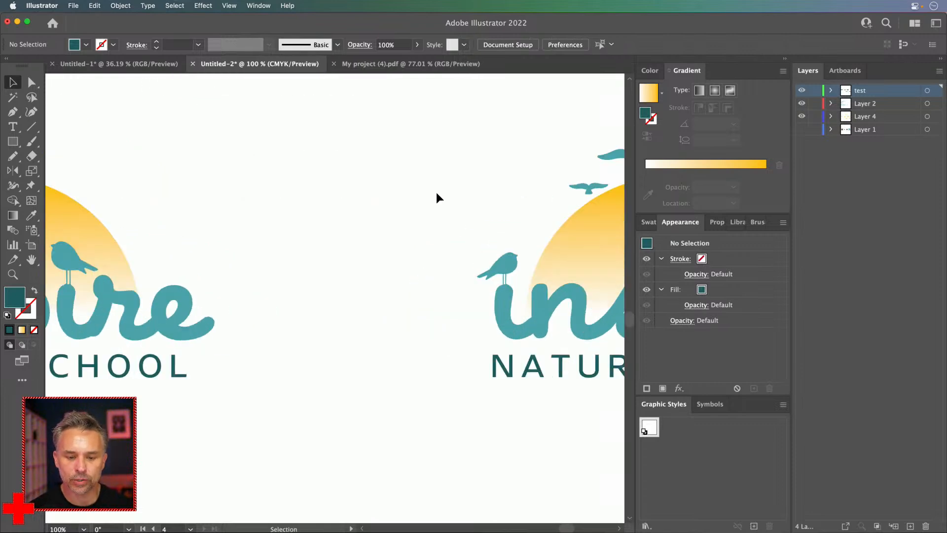
left_click_drag(437, 194, 185, 212)
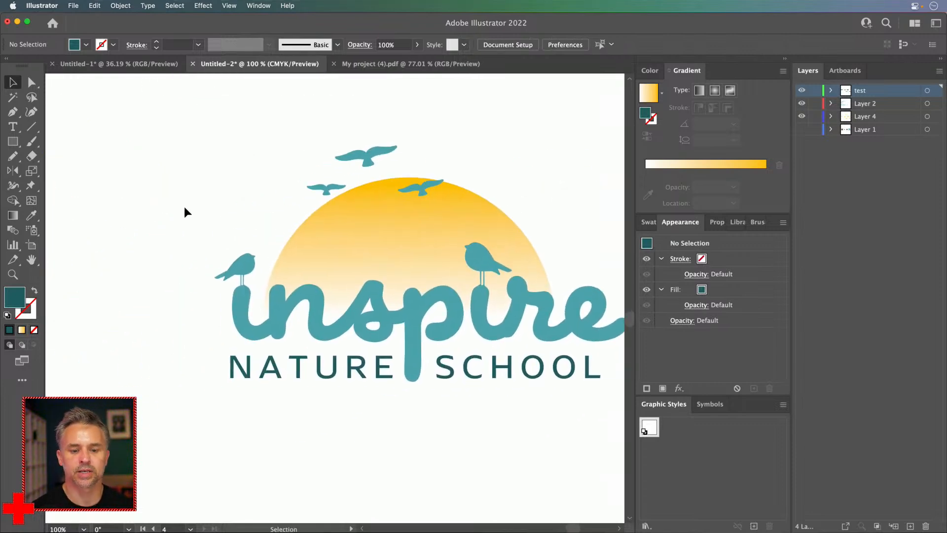
left_click(370, 240)
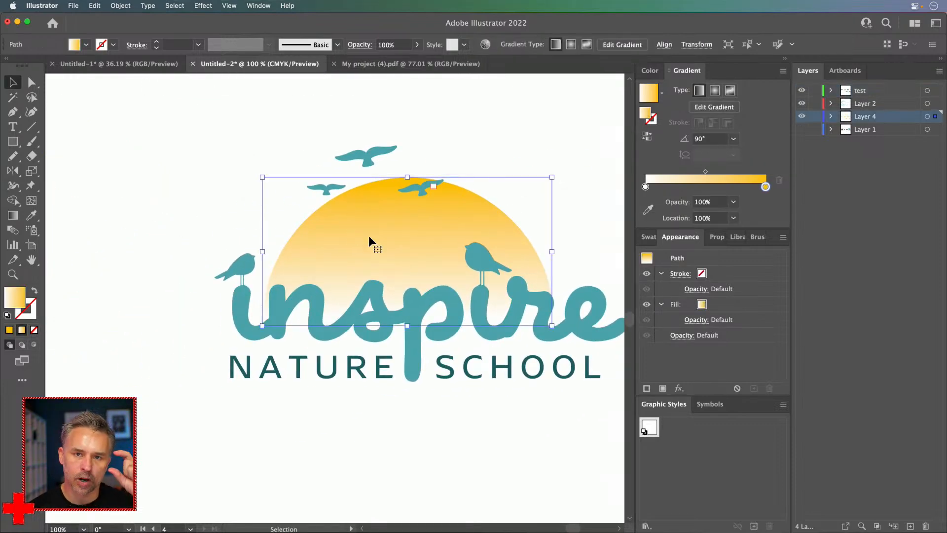
left_click(363, 158)
key("Delete")
left_click(417, 190)
key("Delete")
left_click(331, 189)
key("Delete")
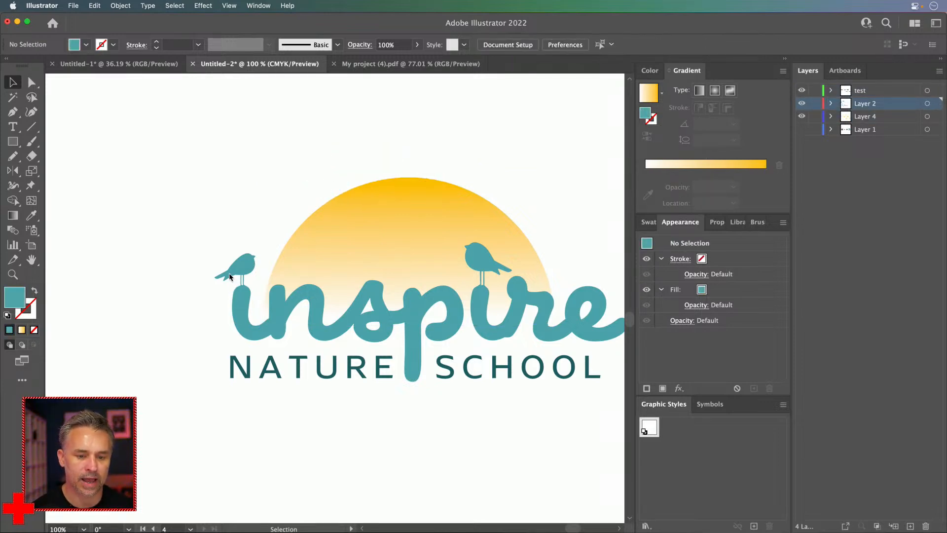
left_click(229, 274)
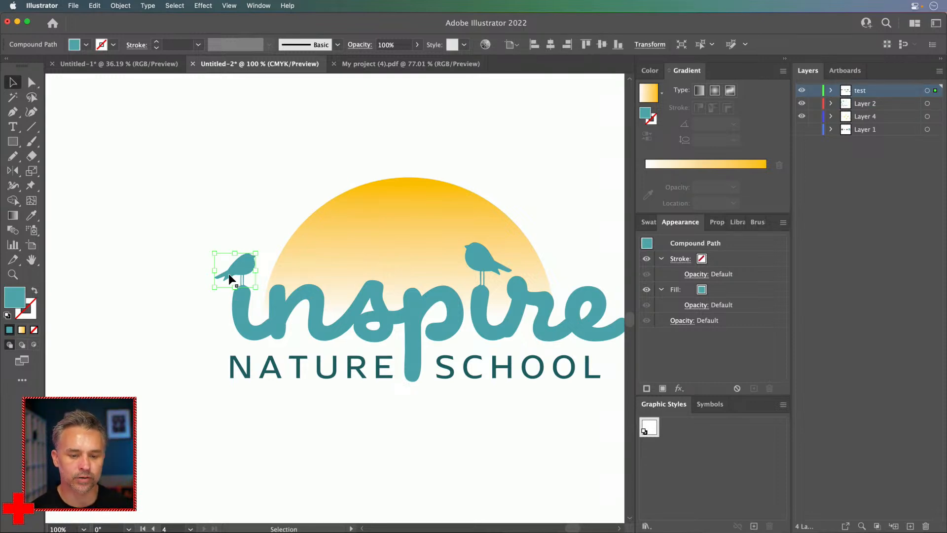
left_click(229, 205)
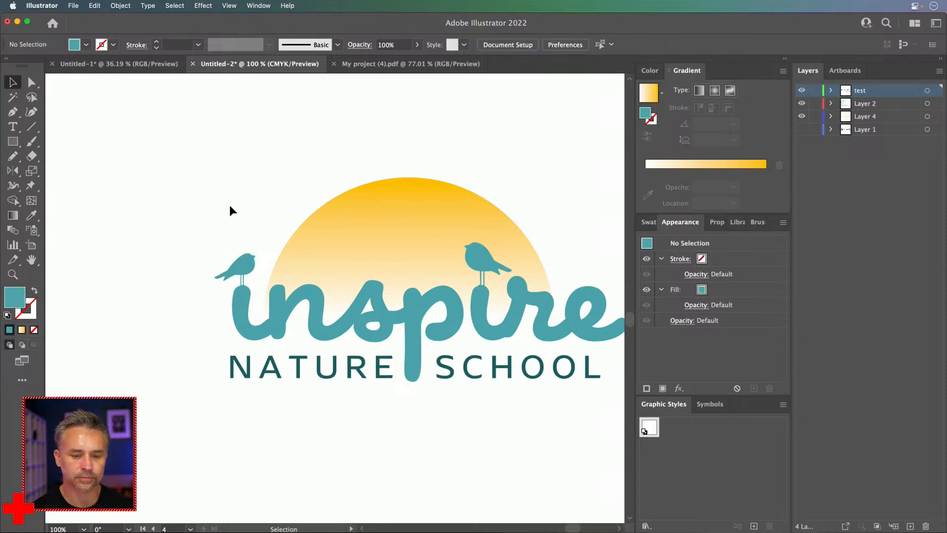
Step: Duplicate the gradient-sun logo without flying birds straight down into the empty space below it
key("super+minus")
left_click_drag(205, 215, 284, 211)
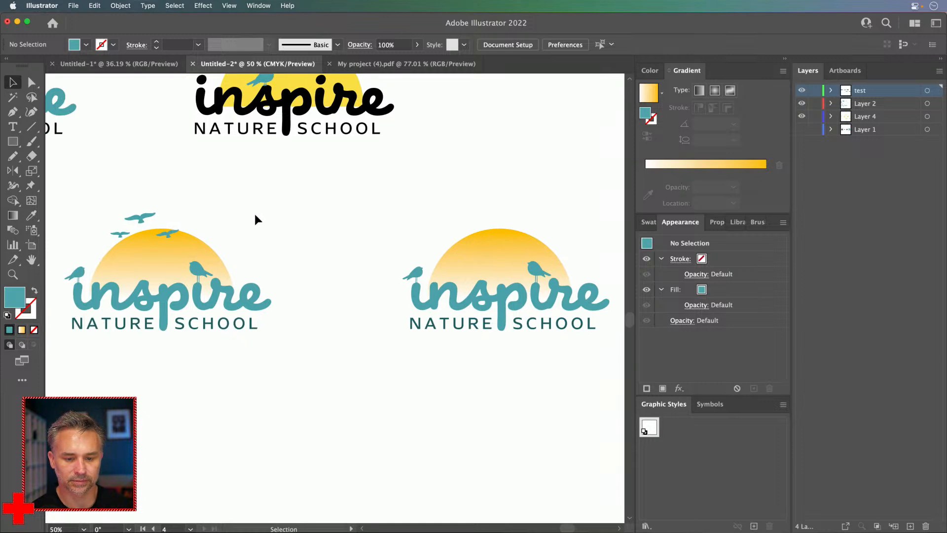
left_click_drag(349, 227, 503, 400)
left_click_drag(258, 308, 373, 139)
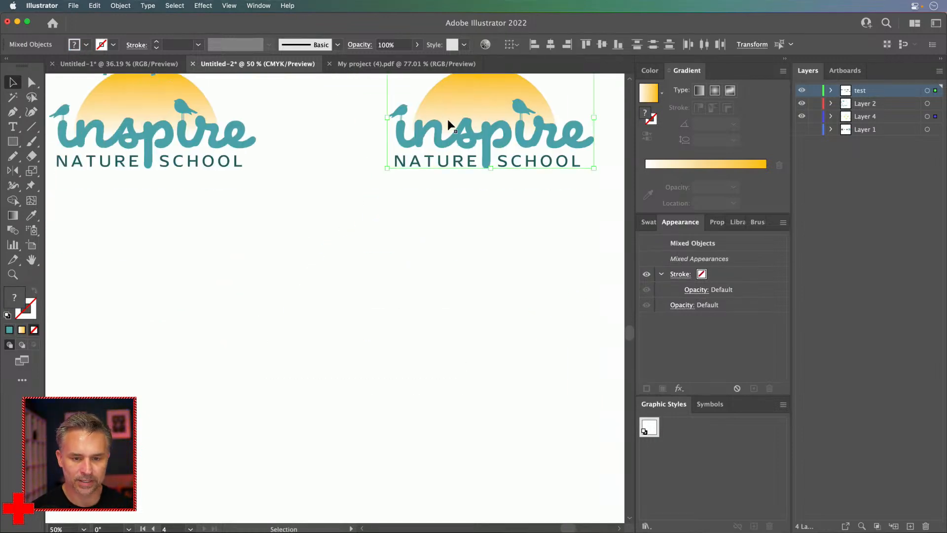
left_click_drag(457, 106, 456, 347)
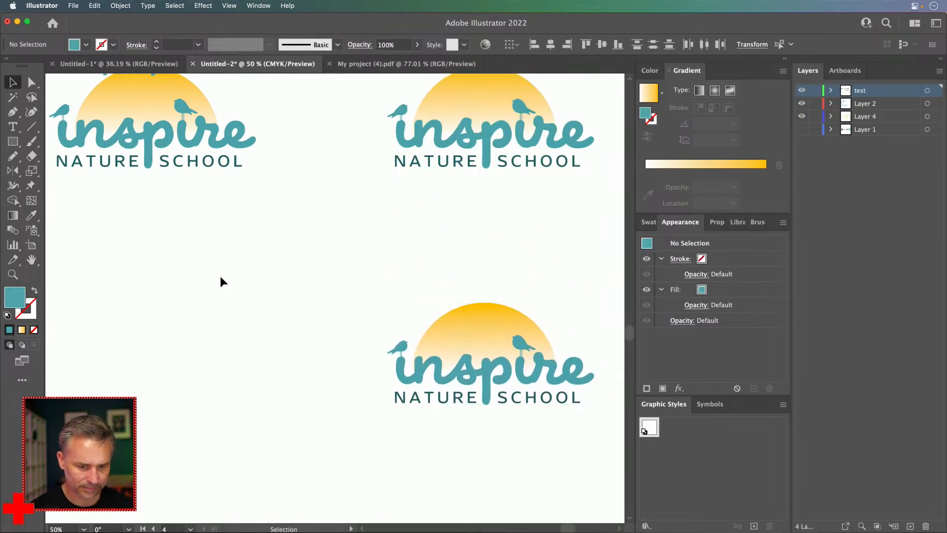
left_click(226, 280)
Step: Select all parts of the striped teal leaf beside the black logo and group them
left_click_drag(148, 205, 700, 341)
left_click_drag(259, 272, 728, 356)
left_click_drag(207, 222, 61, 351)
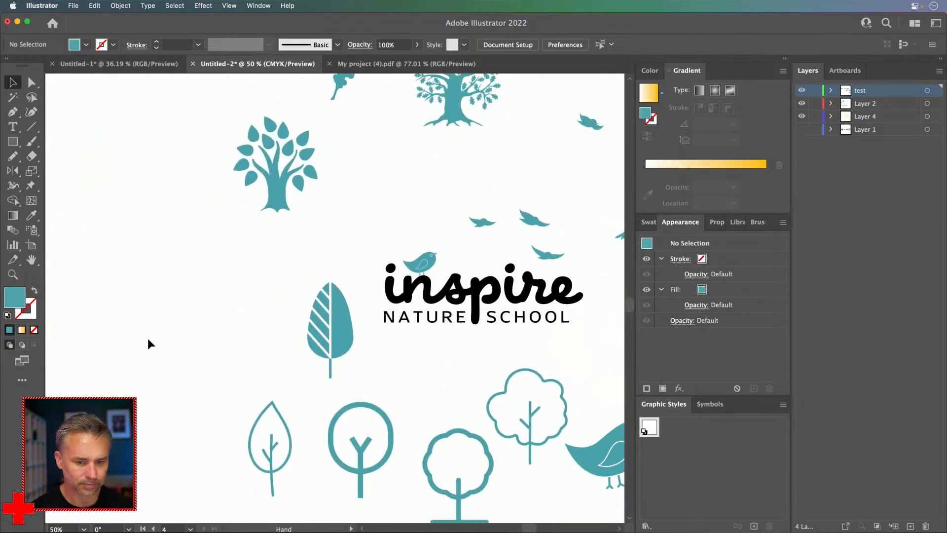
left_click(328, 339)
left_click(334, 344)
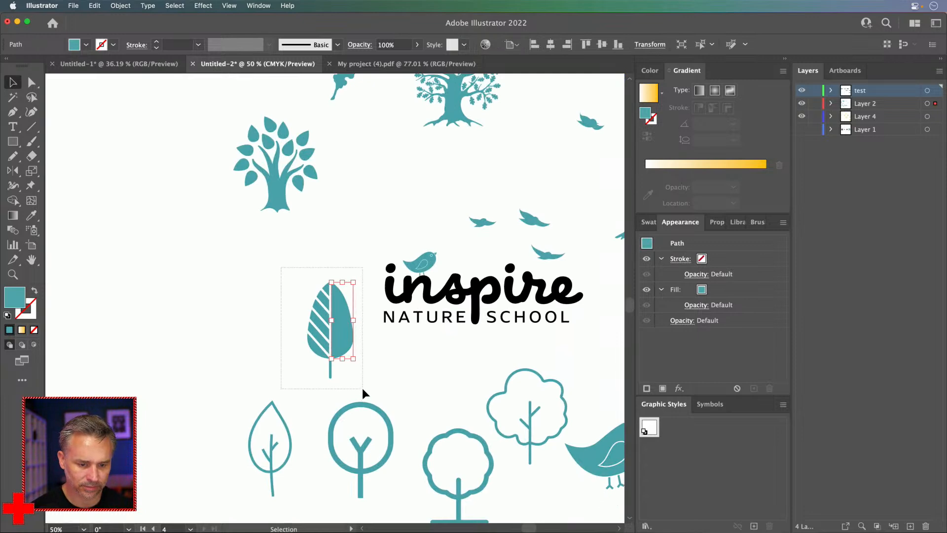
left_click_drag(363, 389, 364, 389)
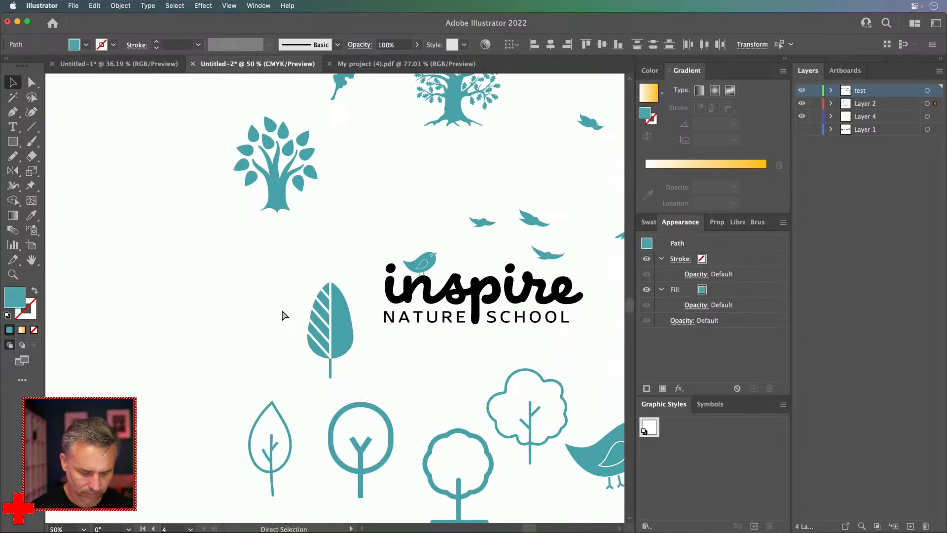
key("super+g")
Step: Place a copy of the grouped striped leaf above and to the left of the lowest gradient-sun logo
left_click_drag(387, 384, 120, 187)
left_click_drag(61, 76, 599, 348)
left_click_drag(527, 373, 32, 333)
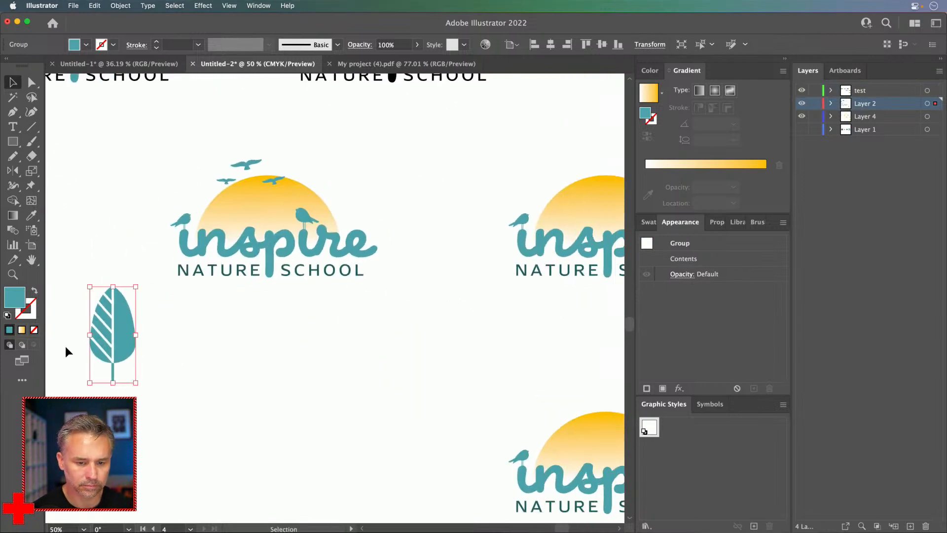
left_click_drag(105, 345, 481, 367)
left_click_drag(470, 417, 233, 243)
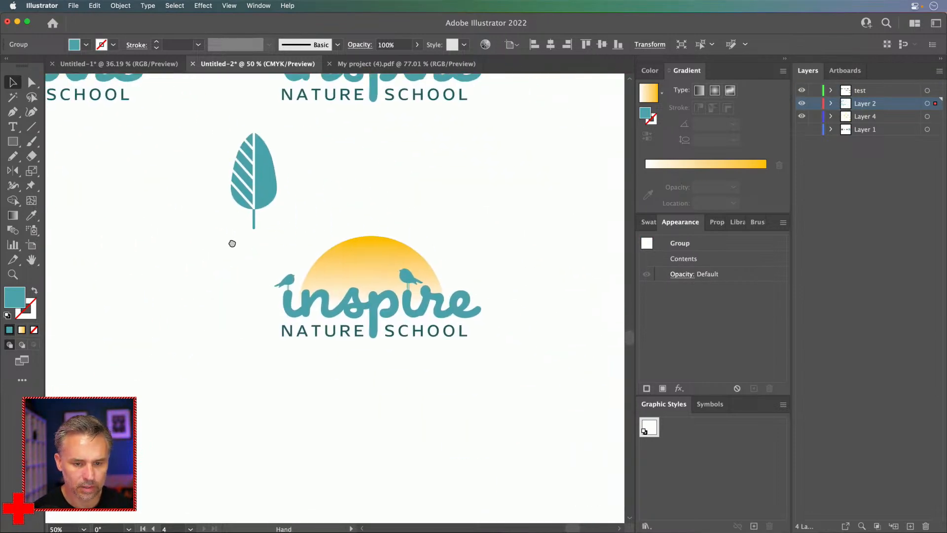
key("super+plus")
left_click_drag(541, 404, 414, 262)
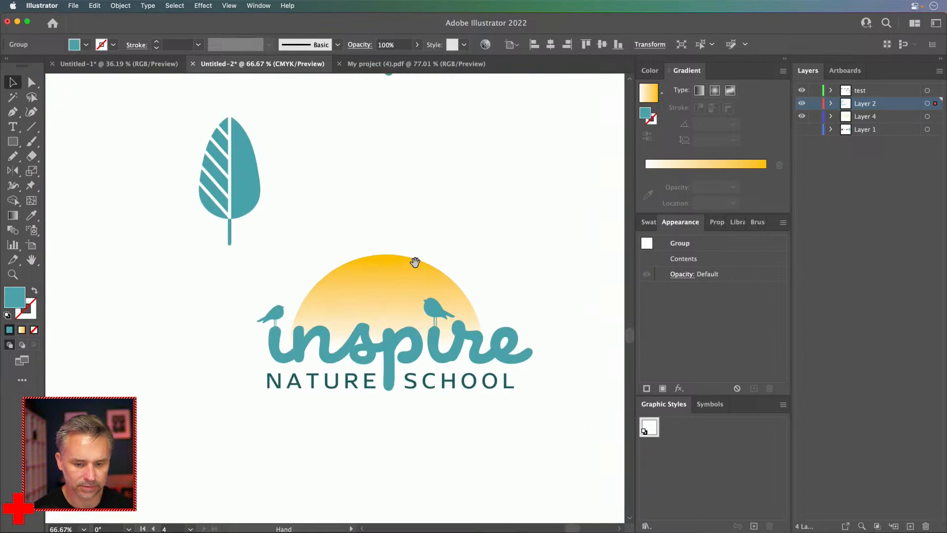
Step: Delete the bird on the first "i" of the lowest logo and put the striped leaf there, scaled down to fit
left_click(272, 310)
key("Delete")
left_click_drag(221, 170, 273, 262)
left_click(273, 263)
left_click_drag(245, 206, 270, 312)
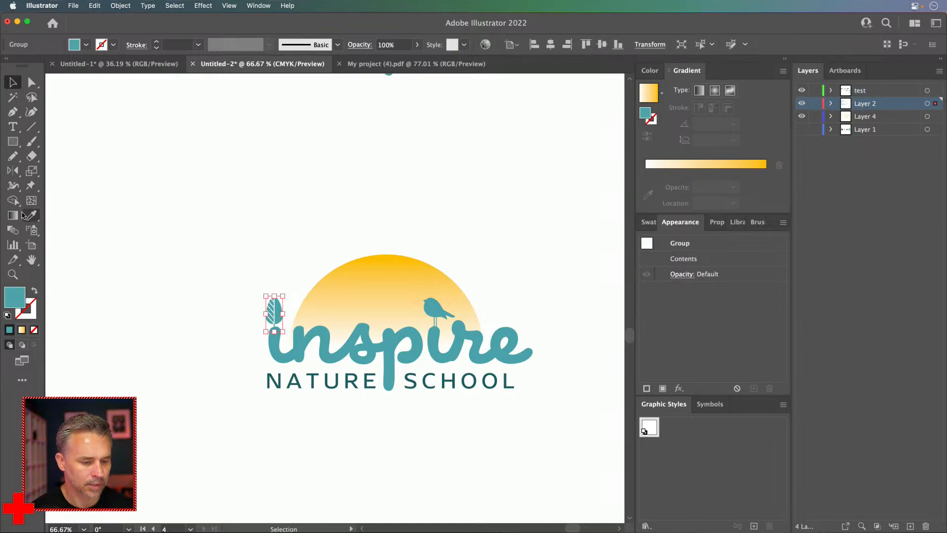
Step: Tilt and bend the small leaf on the first "i" with the Puppet Warp tool
key("super+equal")
left_click(30, 185)
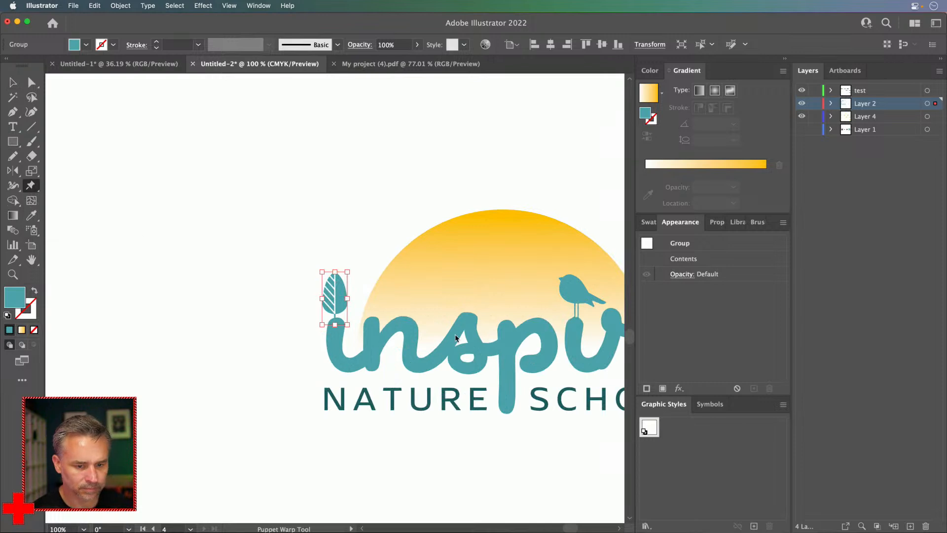
mouse_move(329, 280)
left_mouse_down()
mouse_move(336, 278)
mouse_move(332, 304)
mouse_move(343, 282)
mouse_move(331, 289)
left_mouse_up()
left_click(338, 304)
key("v")
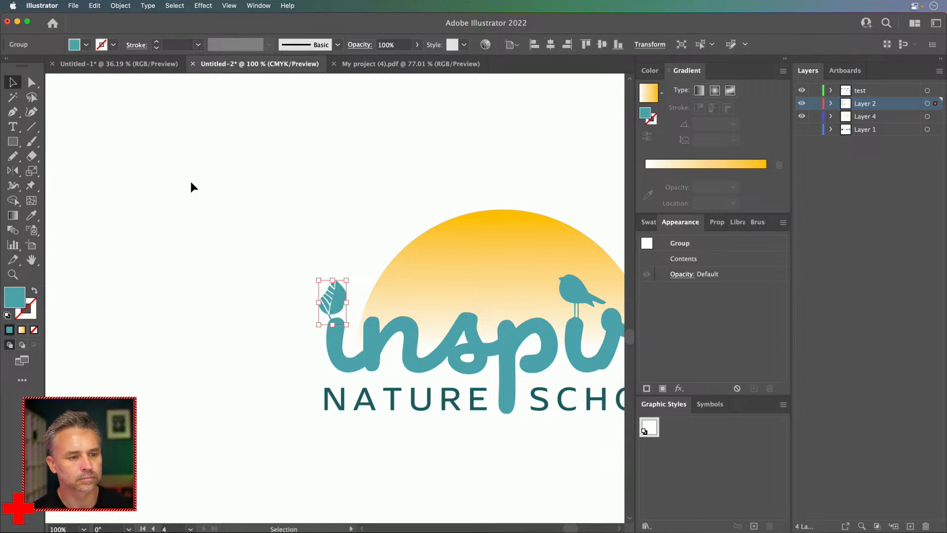
left_click(252, 283)
scroll(252, 282, "right", 5)
scroll(252, 282, "down", 2)
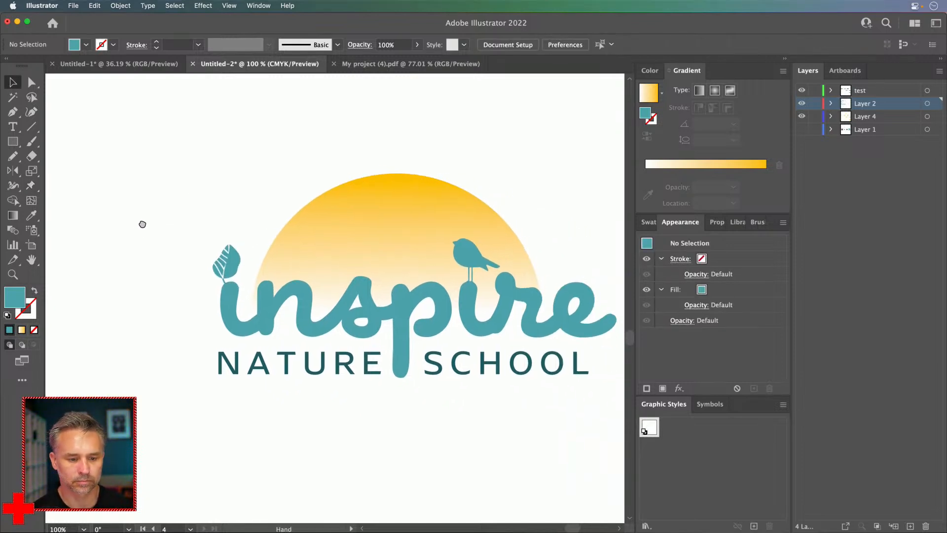
left_click(220, 267)
left_click(162, 199)
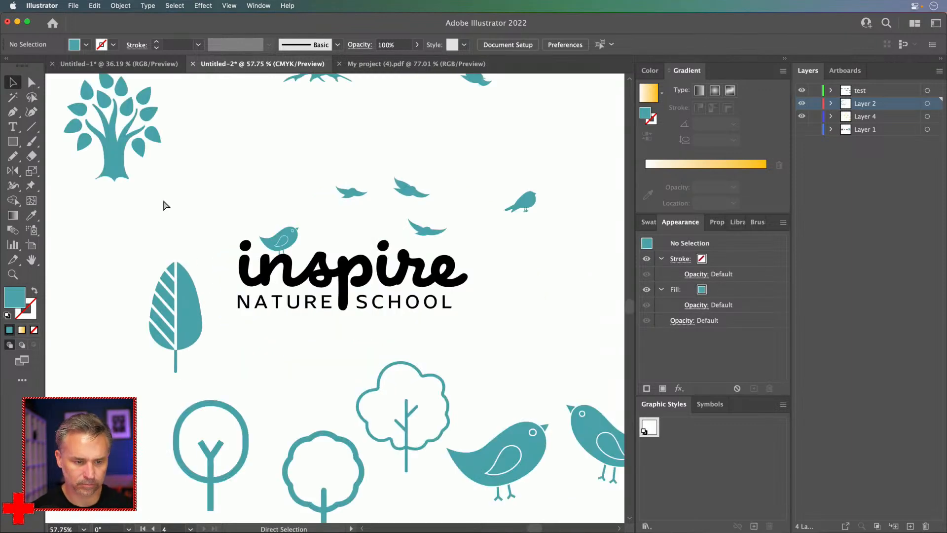
Step: Move the oak leaf from above the trees to the left end of the row of outlined trees
key("super+minus")
key("super+minus")
key("super+minus")
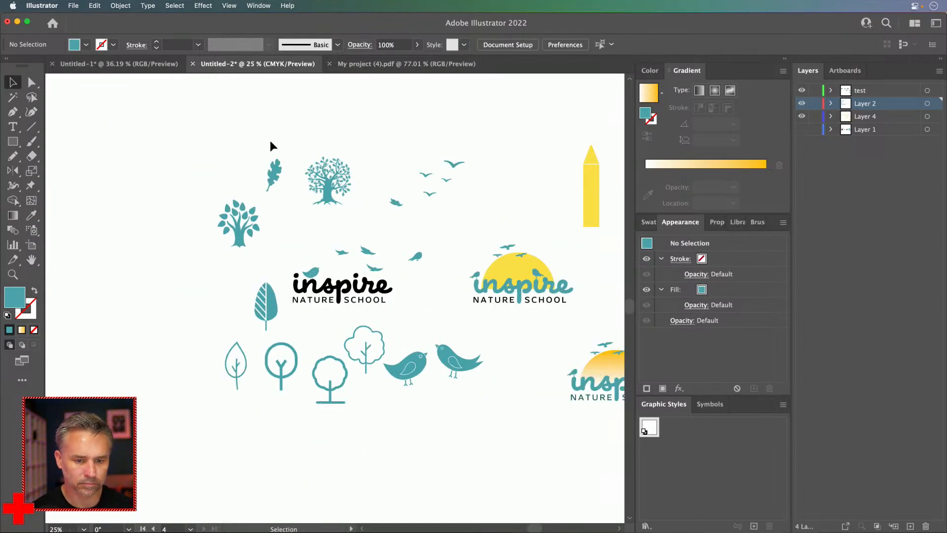
left_click(274, 172)
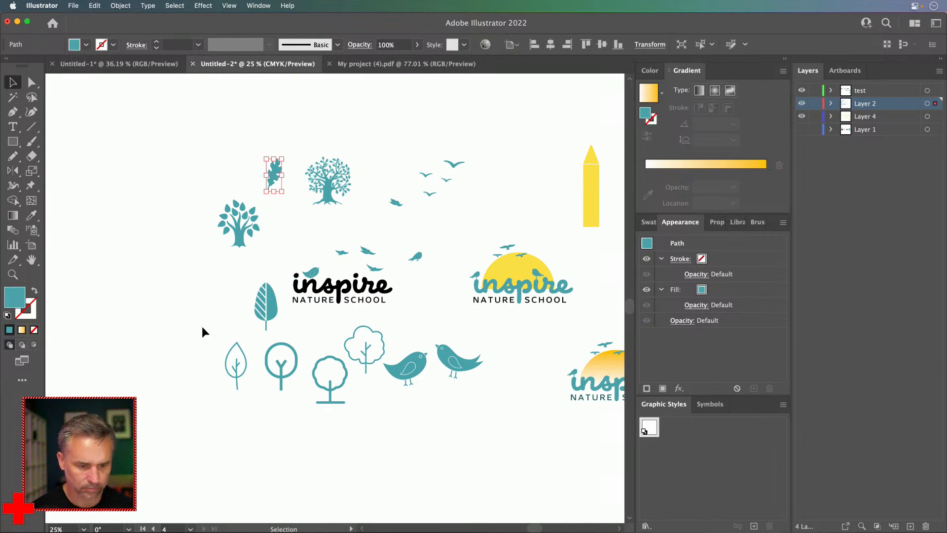
left_click_drag(197, 360, 289, 437)
scroll(289, 437, "right", 5)
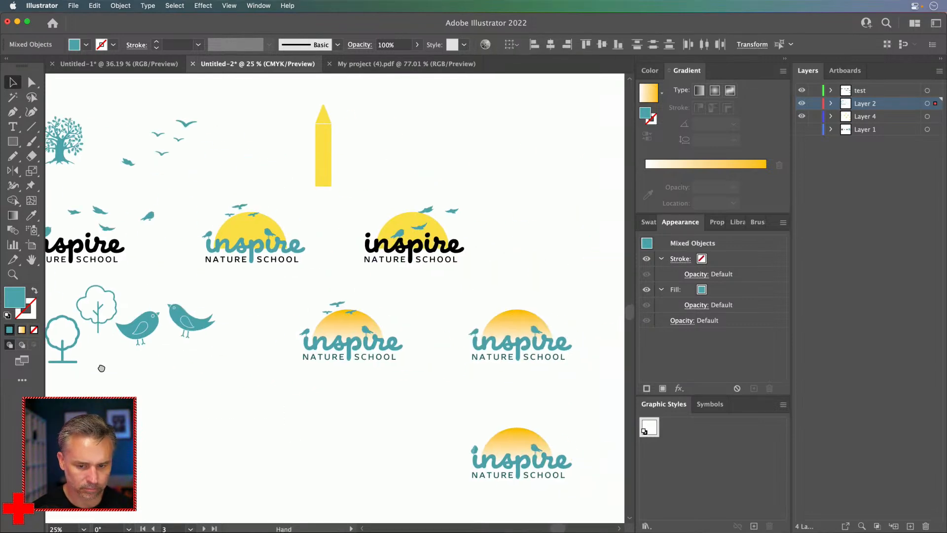
scroll(101, 366, "left", 8)
scroll(101, 366, "down", 2)
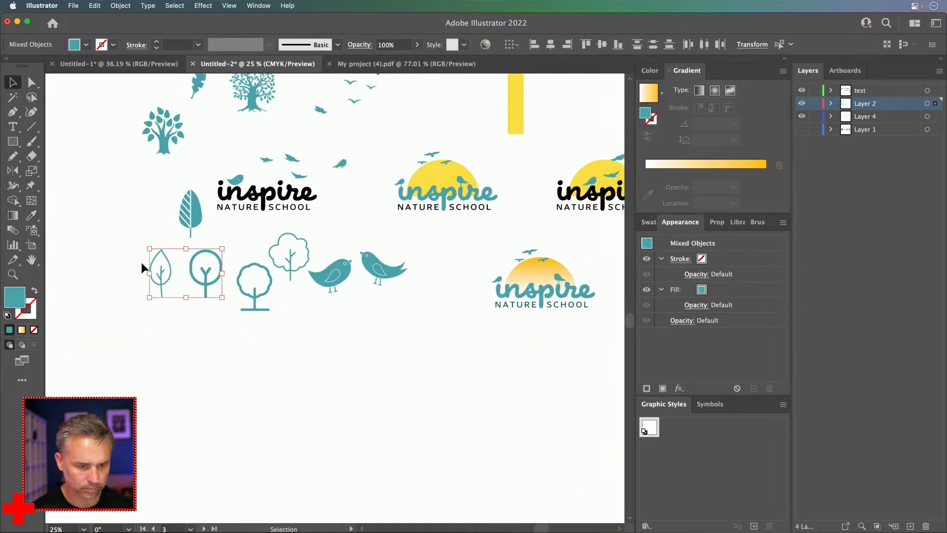
scroll(129, 210, "up", 2)
scroll(130, 209, "right", 1)
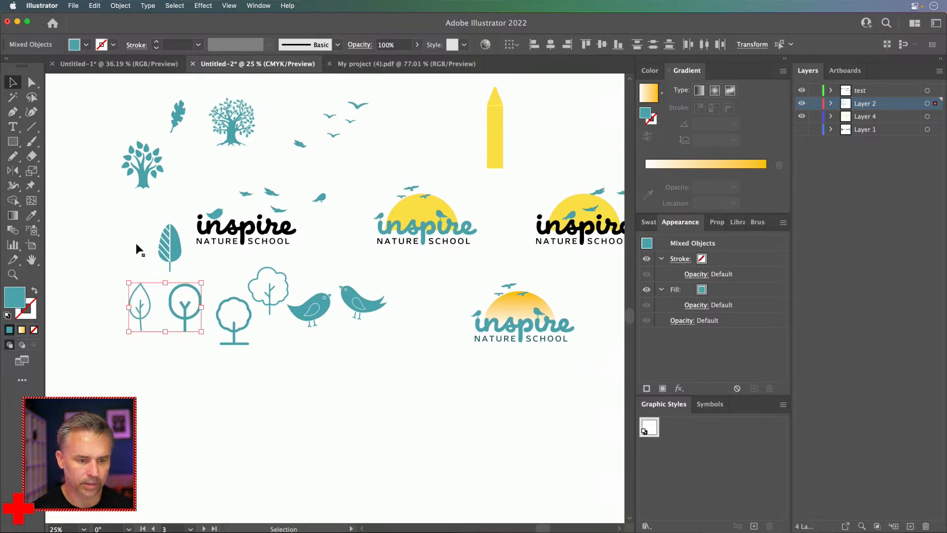
left_click(174, 120)
left_click_drag(173, 120, 112, 309)
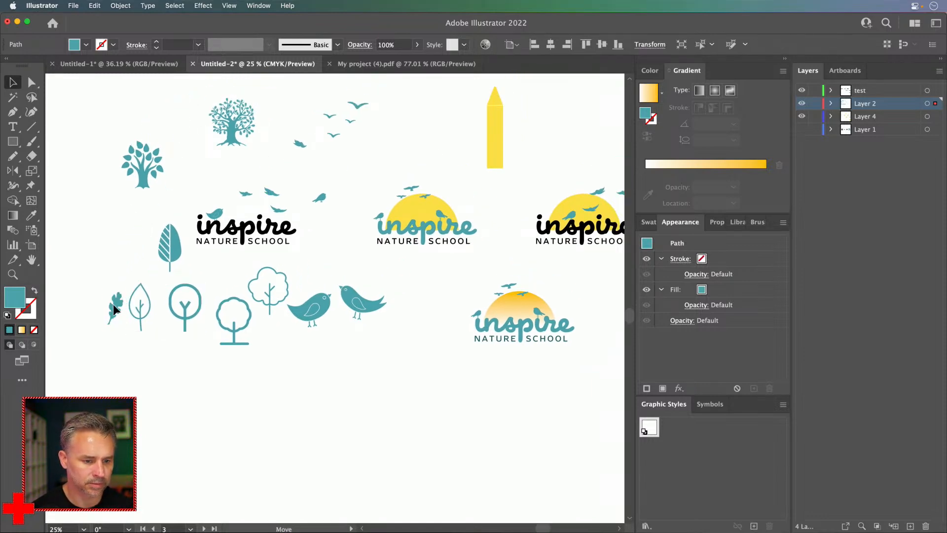
Step: Copy the oak leaf and the outlined leaf and place the copies beside the upper gradient-sun logo without flying birds
left_click(139, 329, "shift")
key("space")
left_click_drag(552, 402, 47, 316)
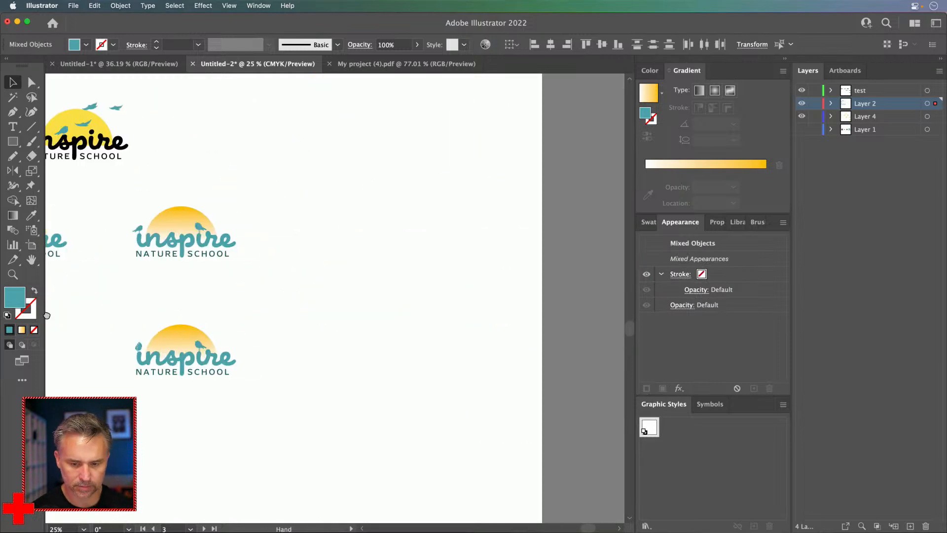
key("super+equal")
key("super+equal")
key("super+equal")
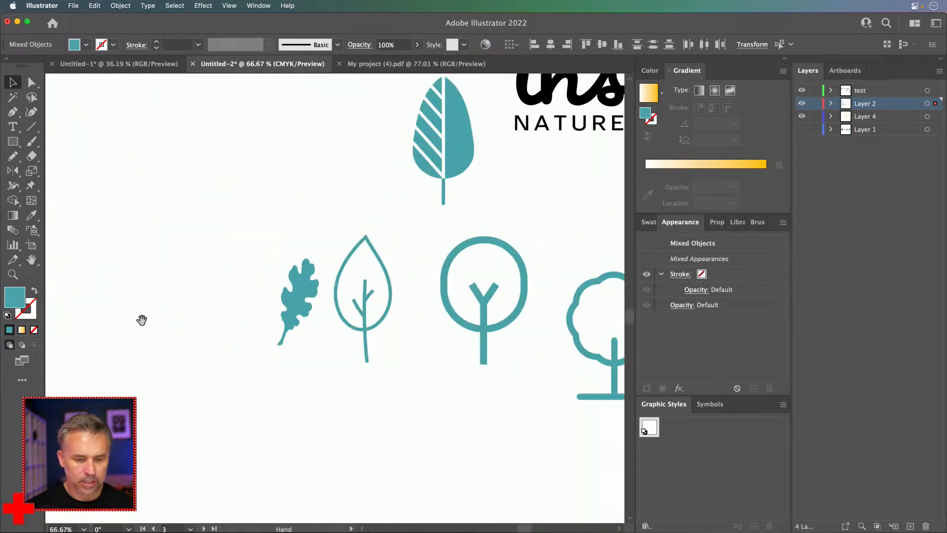
left_click_drag(501, 385, 41, 394)
left_click_drag(474, 400, 43, 301)
left_click_drag(389, 339, 237, 407)
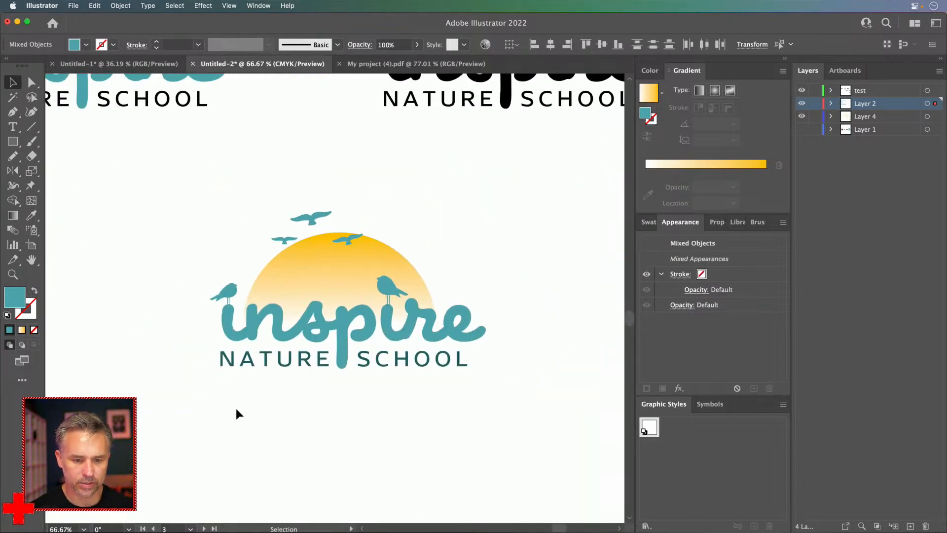
key("super+v")
left_click_drag(283, 311, 133, 212)
left_click_drag(363, 301, 418, 324)
left_click_drag(190, 231, 551, 239)
left_click_drag(523, 233, 76, 229)
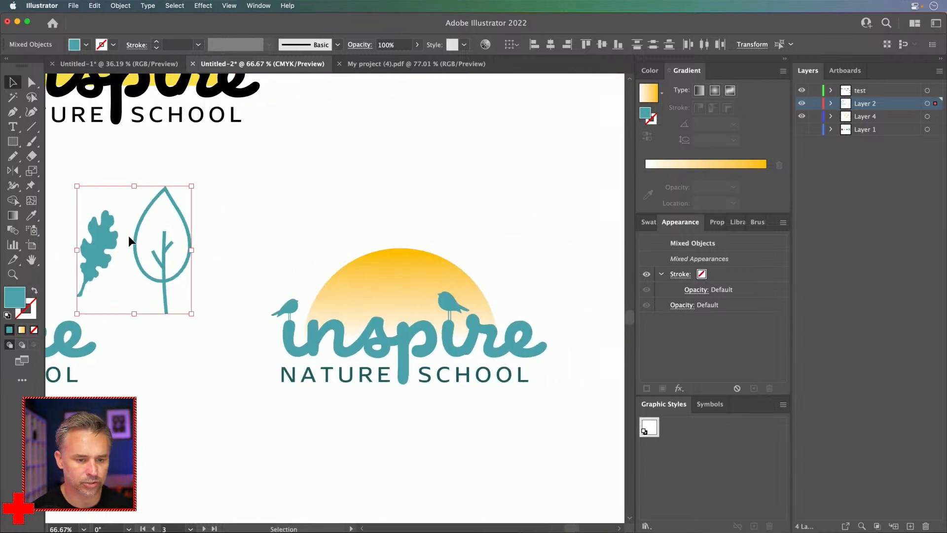
Step: Move the copied oak leaf and outlined leaf down, above and to the left of the lowest gradient-sun logo
left_click_drag(265, 285, 315, 145)
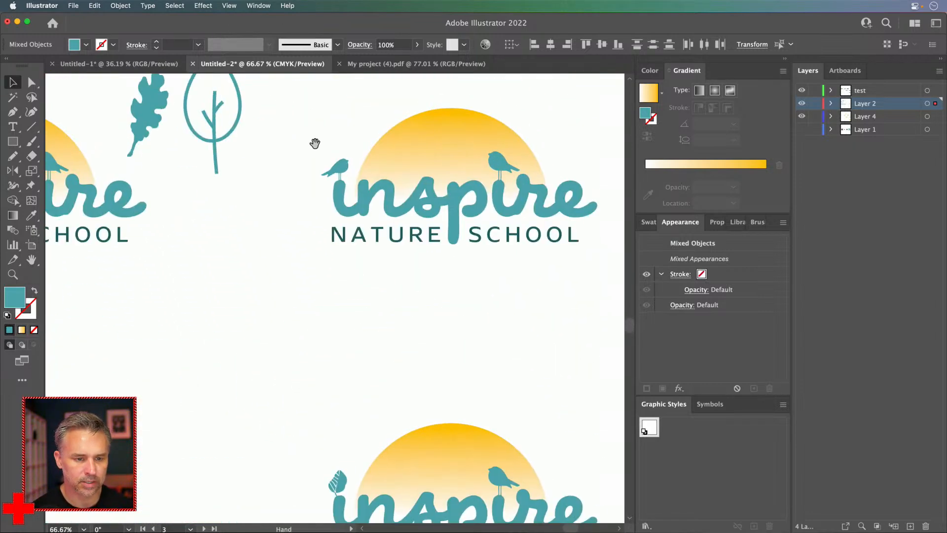
left_click_drag(142, 92, 230, 302)
left_click_drag(231, 401, 201, 216)
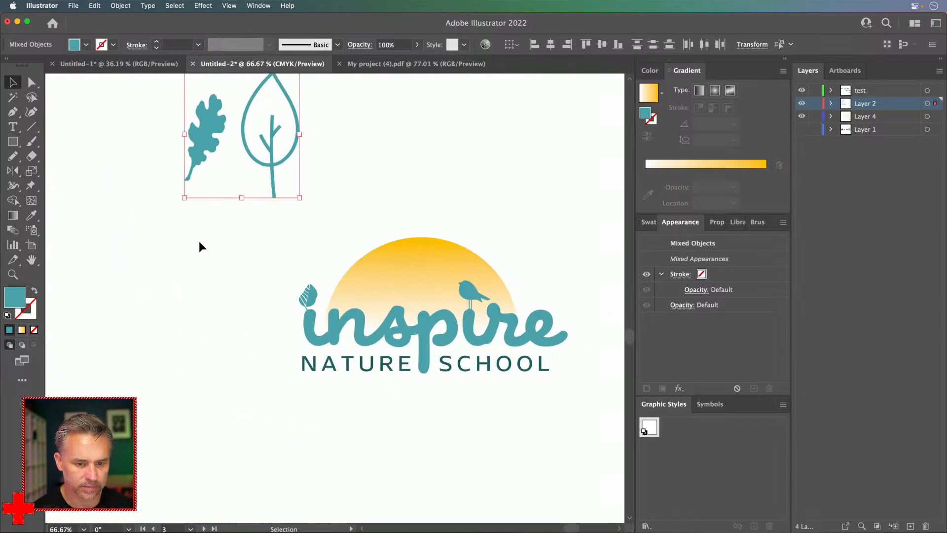
Step: Delete the gradient half-sun, the bird and the striped leaf from the lowest logo
left_click(439, 253)
key("Delete")
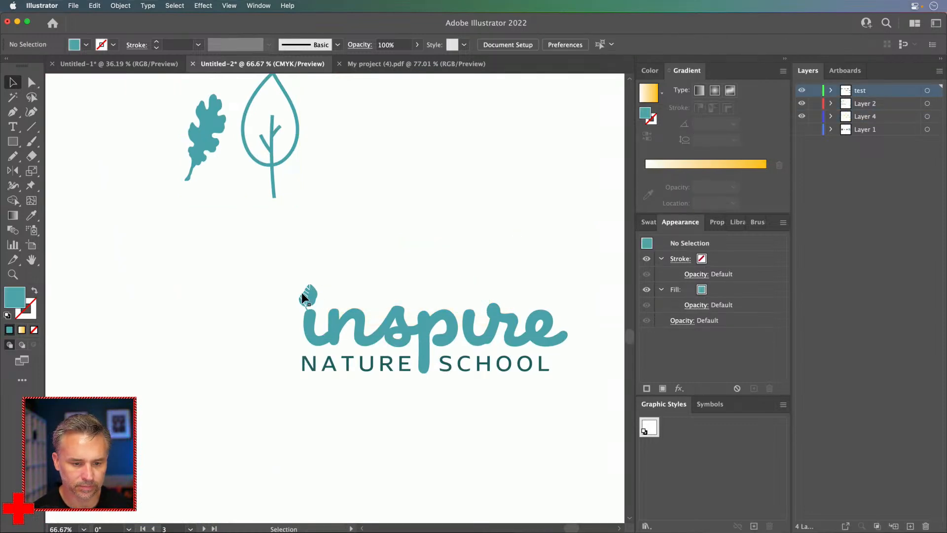
left_click_drag(306, 299, 288, 266)
Step: Place the outlined leaf, scaled down, on the first "i" and a copy tilted to the right on the "s"
left_click_drag(274, 195, 432, 291)
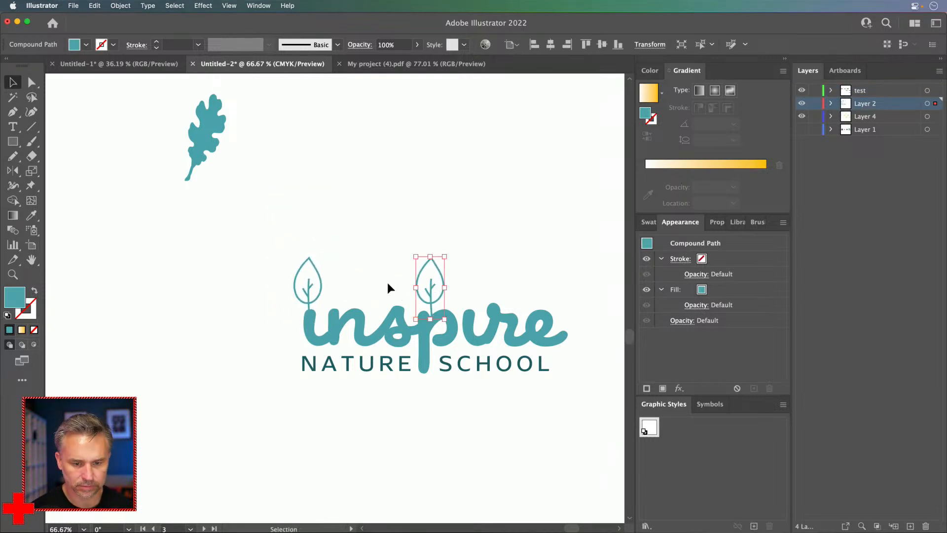
left_click_drag(415, 258, 445, 260)
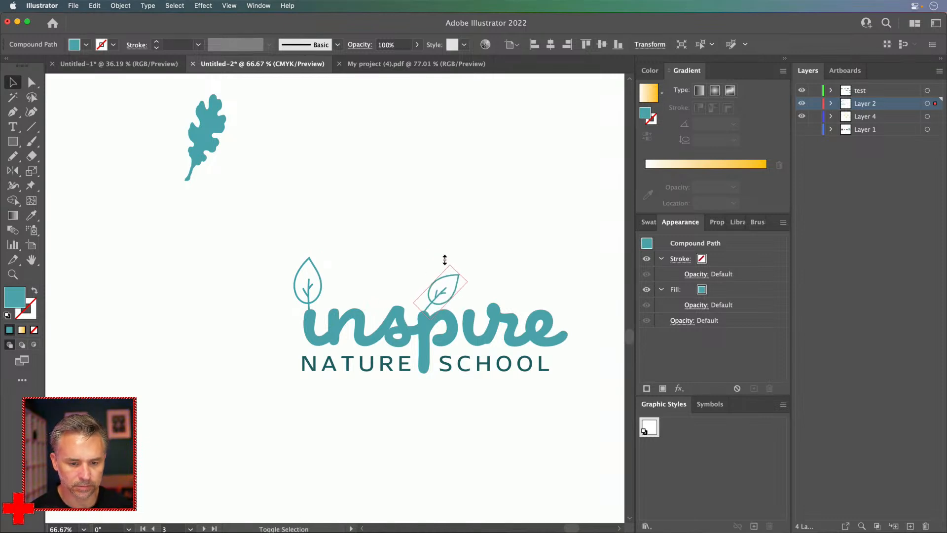
left_click_drag(427, 297, 405, 294)
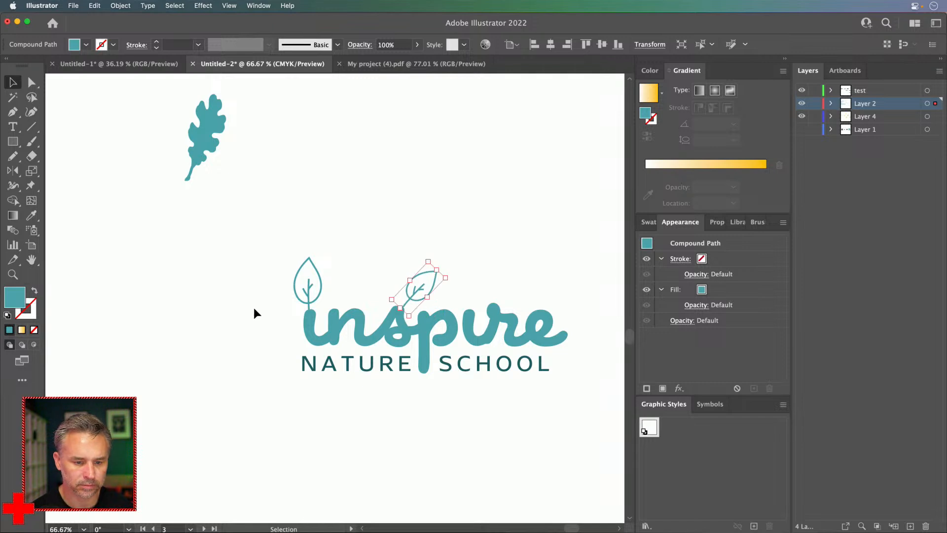
Step: Copy the upright leaf onto the second "i", scaled down slightly and tilted to the right
left_click(309, 295)
left_click_drag(310, 295, 482, 302)
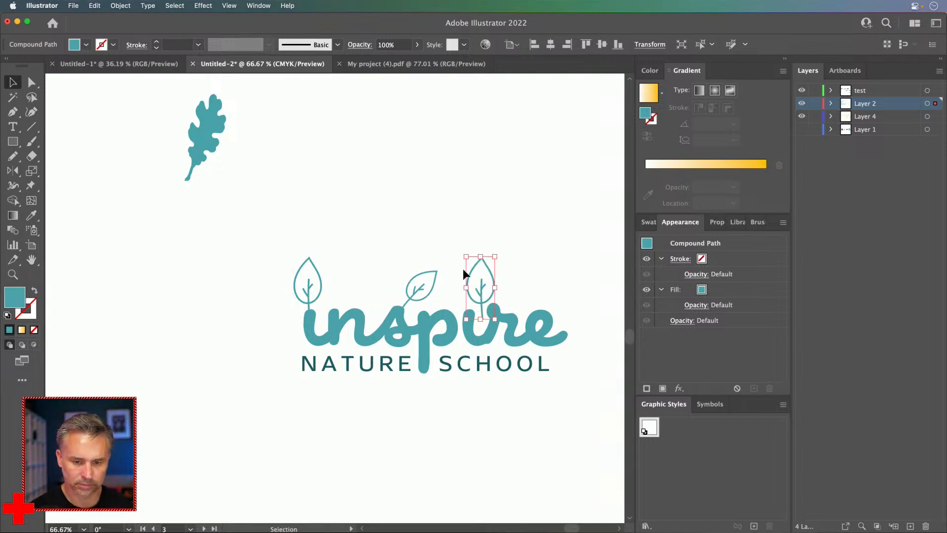
left_click_drag(465, 258, 494, 261)
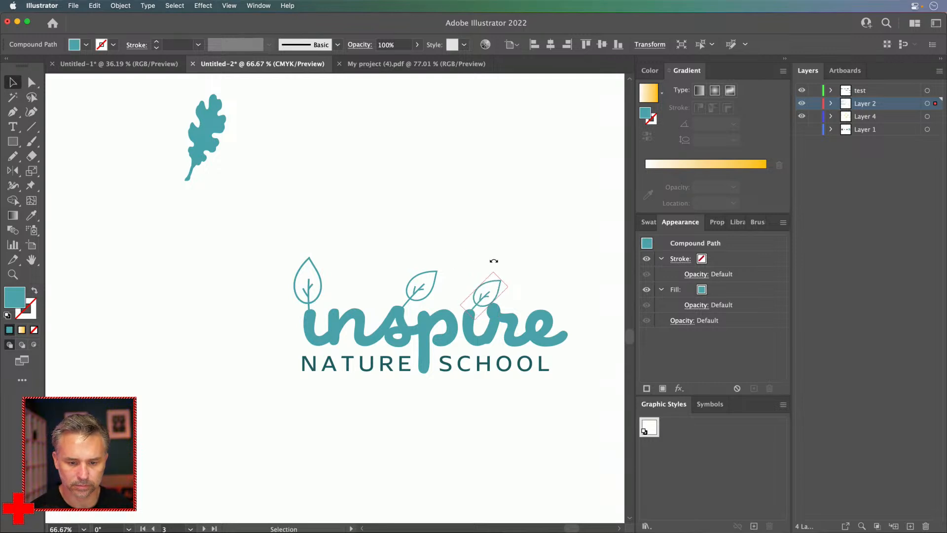
left_click_drag(488, 294, 482, 295)
Step: Tilt the leaf on the first "i" slightly right and add a copy leaning left above the final "re"
left_click(297, 293)
left_click_drag(293, 257, 302, 260)
left_click_drag(311, 297, 547, 297)
left_click_drag(535, 260, 541, 292)
left_click(491, 221)
left_click_drag(427, 220, 396, 187)
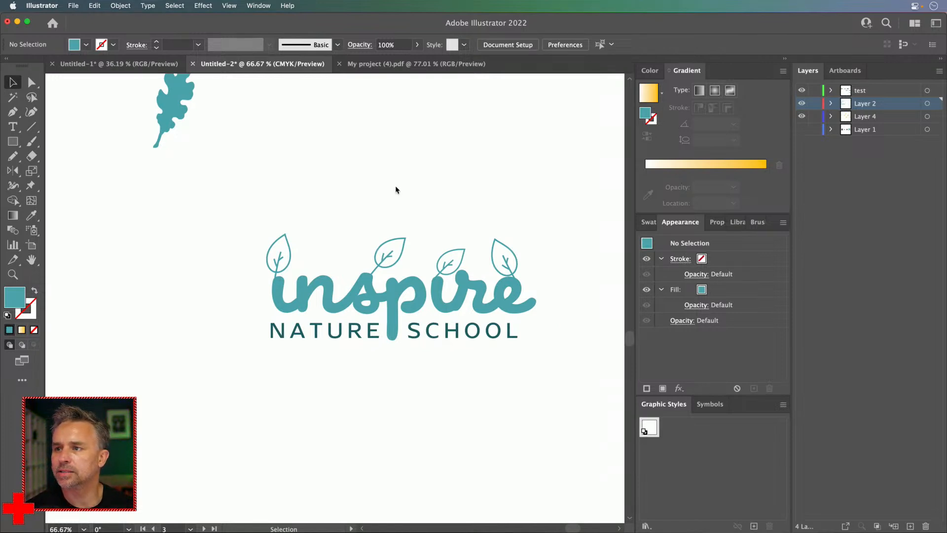
Step: Delete the leftover oak leaf copy above the leaf version of the logo
key("super+minus")
key("super+minus")
left_click_drag(395, 191, 403, 336)
left_click_drag(247, 302, 299, 396)
key("Delete")
Step: Move the gradient-sun logo with the three flying birds up and right of the other gradient-sun logo and group it
left_click_drag(123, 236, 314, 354)
left_click_drag(197, 271, 514, 201)
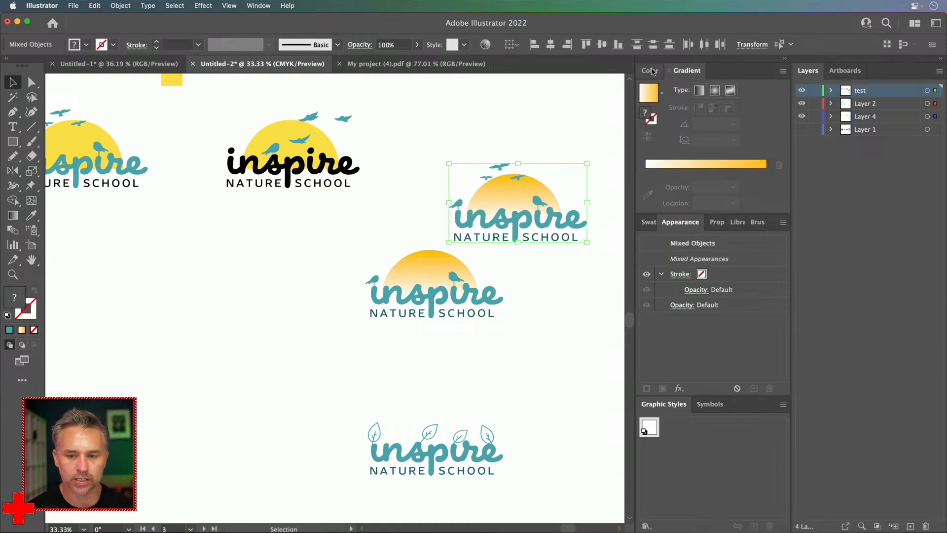
key("super+g")
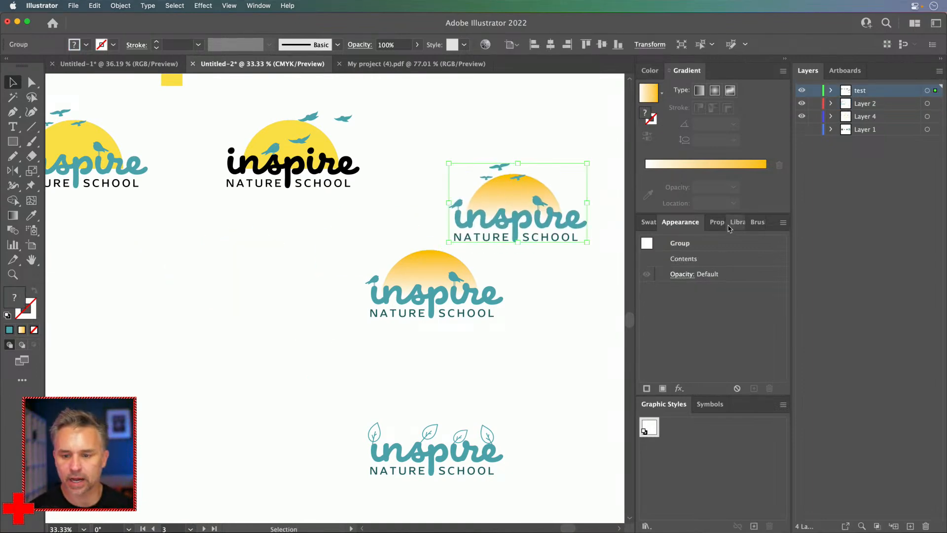
Step: Show the Asset Export panel and add the grouped logo with flying birds as an export asset
left_click(257, 6)
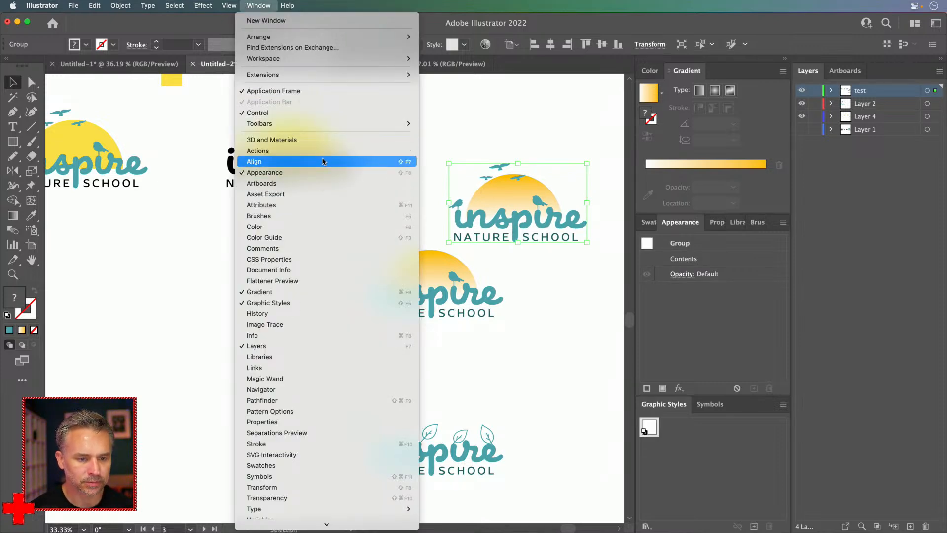
left_click(321, 194)
left_click_drag(426, 105, 634, 110)
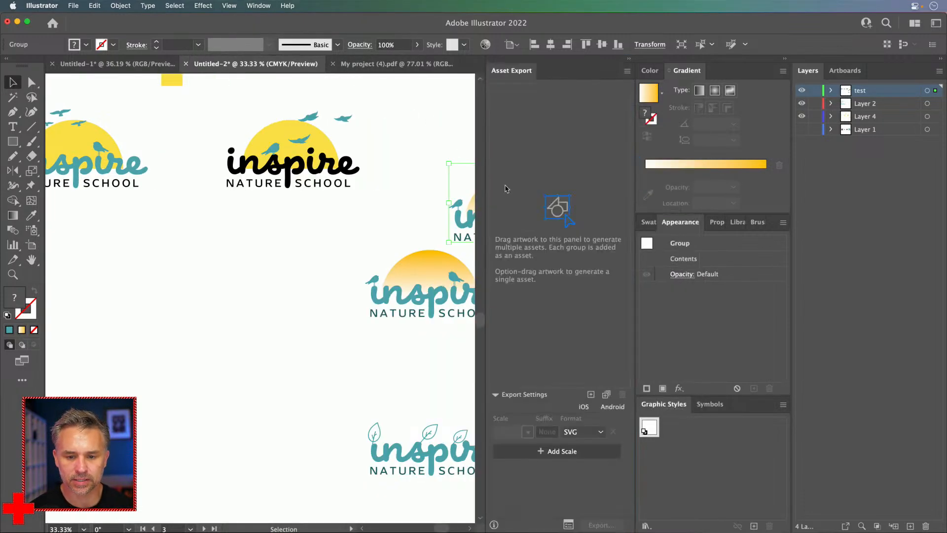
scroll(400, 155, "right", 5)
left_click_drag(296, 202, 518, 190)
Step: Group the gradient-sun logo without flying birds and add it as an export asset
left_click_drag(132, 253, 300, 355)
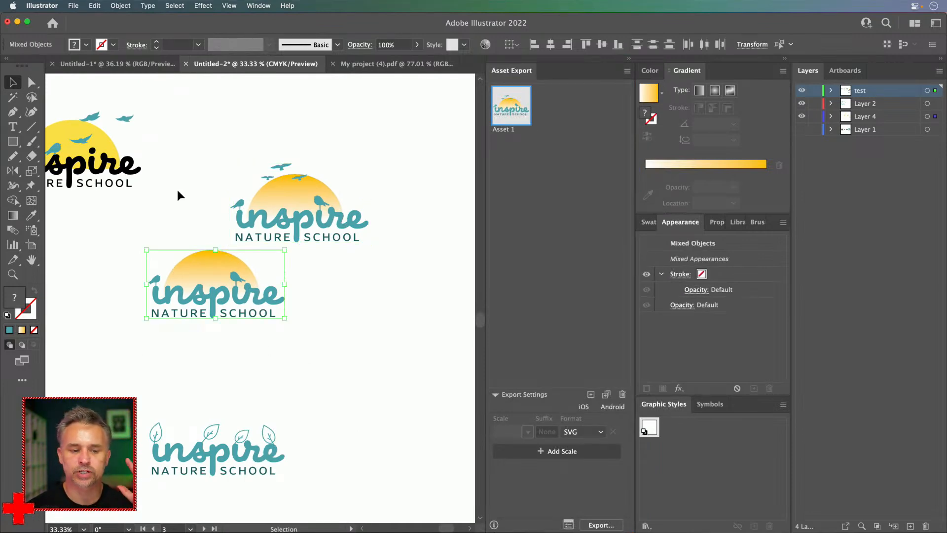
key("super+g")
left_click_drag(208, 268, 564, 197)
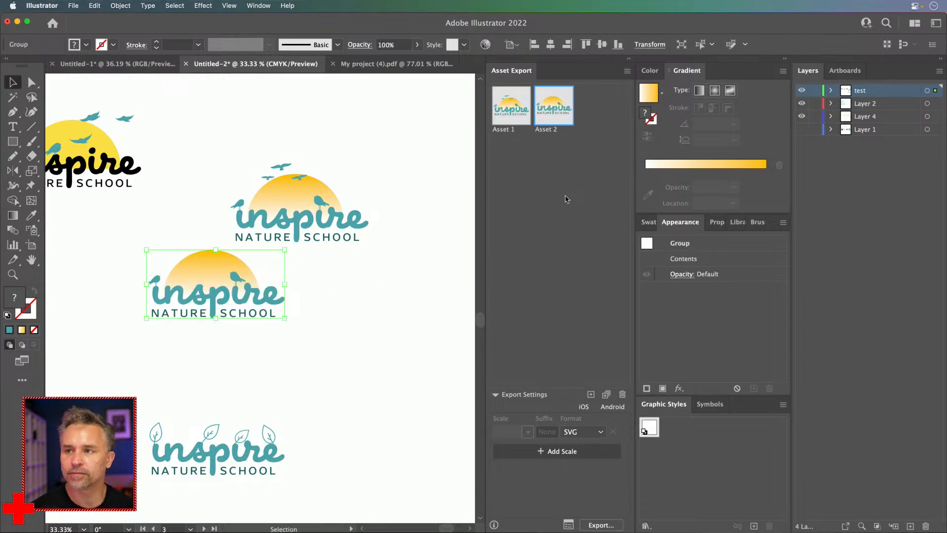
Step: Duplicate the gradient-sun logo to its right, ungroup the copy and delete its half-sun
key("super+equal")
key("super+equal")
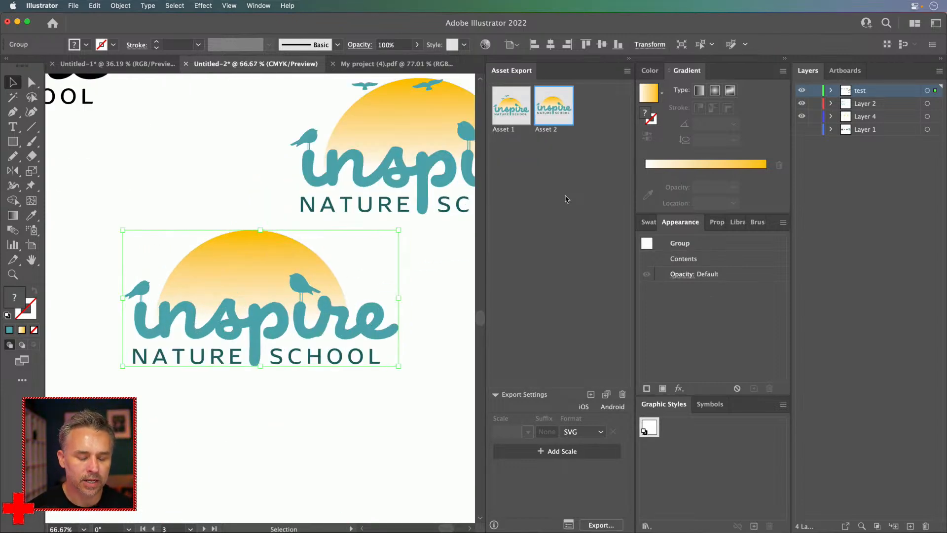
left_click_drag(239, 277, 466, 283)
left_click_drag(364, 184, 245, 188)
right_click(274, 239)
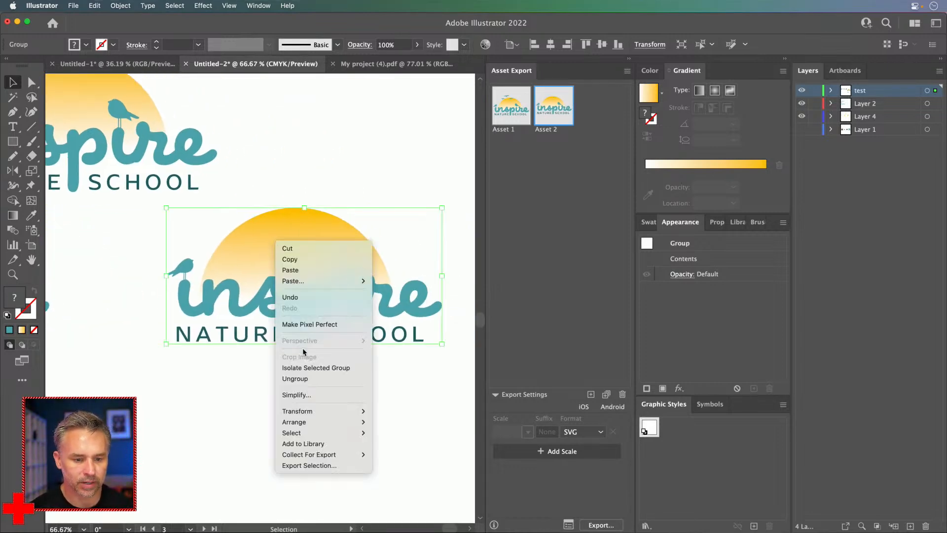
left_click(304, 378)
left_click(298, 160)
left_click(272, 266)
key("Delete")
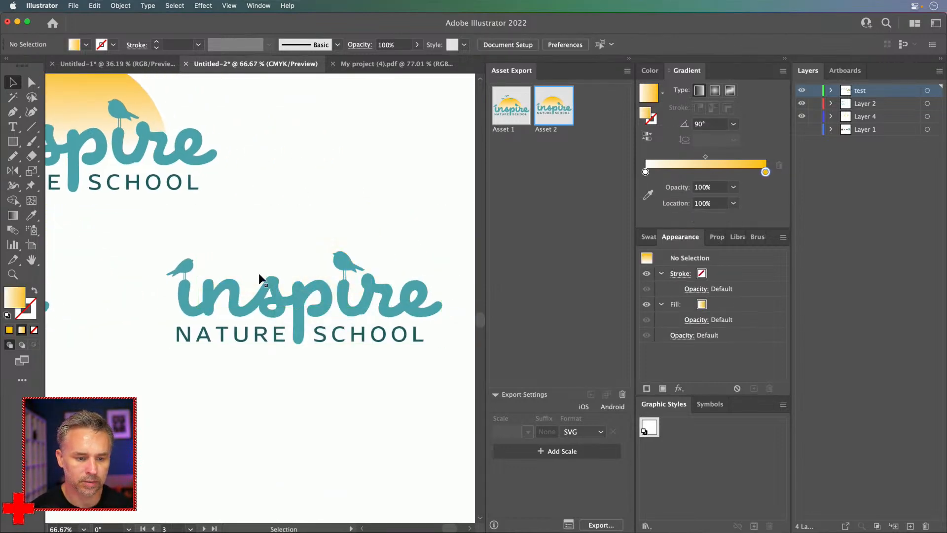
Step: Fill the sunless logo copy, including birds and tagline, with black (000000)
left_click_drag(136, 229, 414, 381)
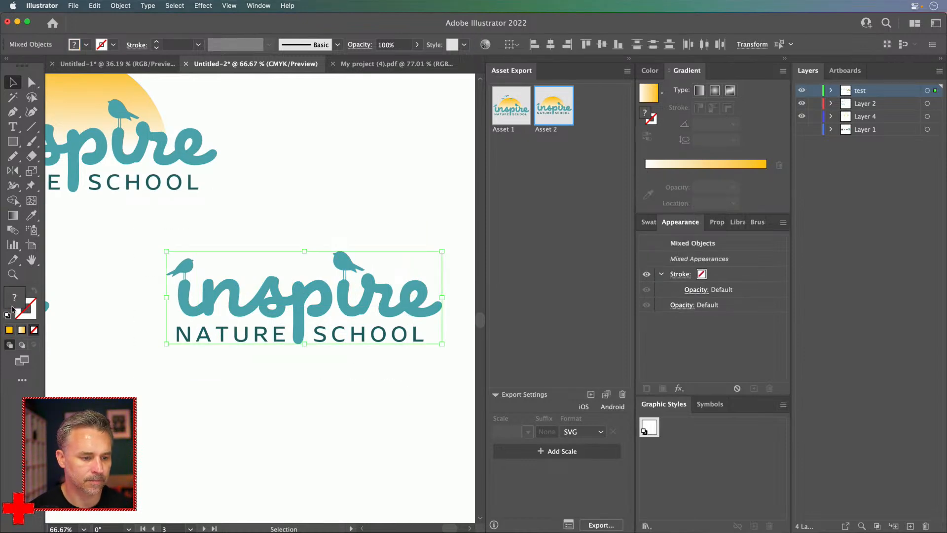
double_click(13, 307)
type("000000")
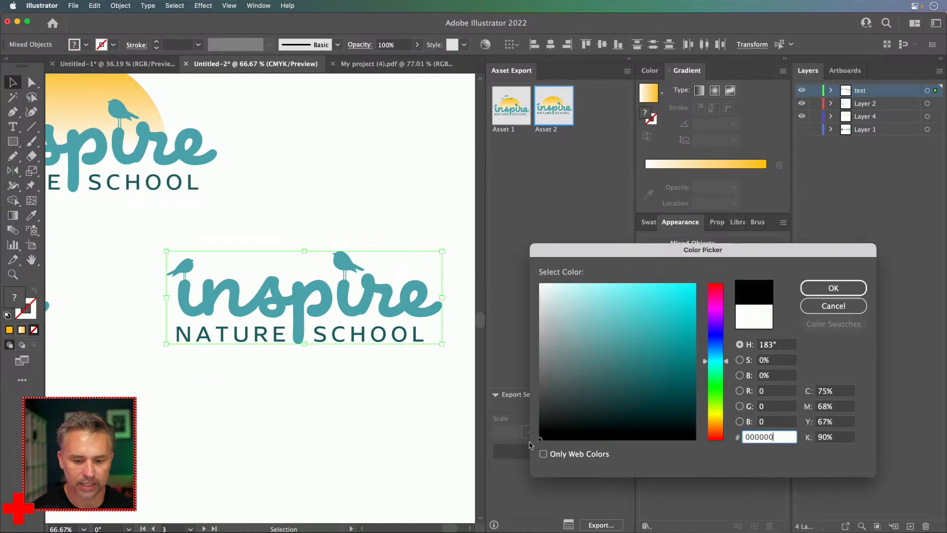
key("Return")
Step: Undo adding the ungrouped black logo pieces as assets, then group the logo and add it as one export asset
left_click_drag(297, 326, 529, 233)
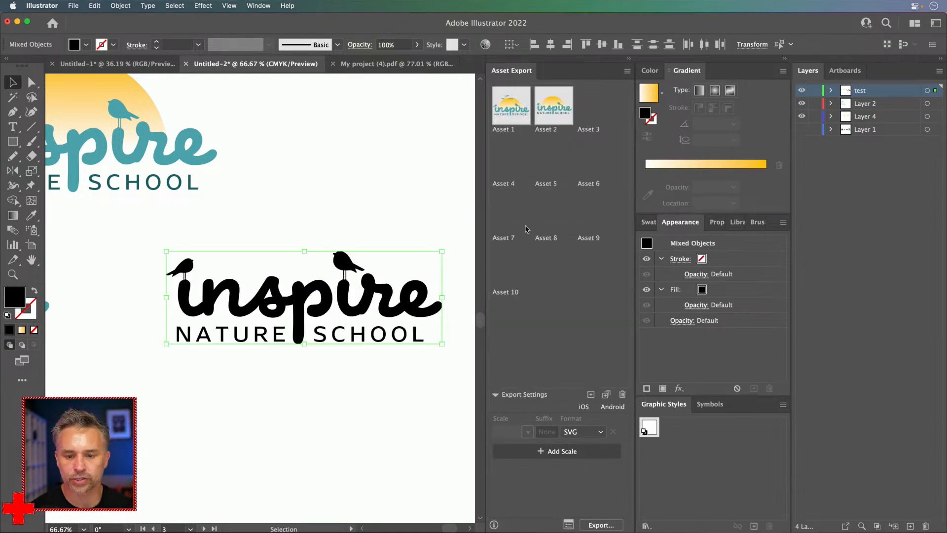
key("super+z")
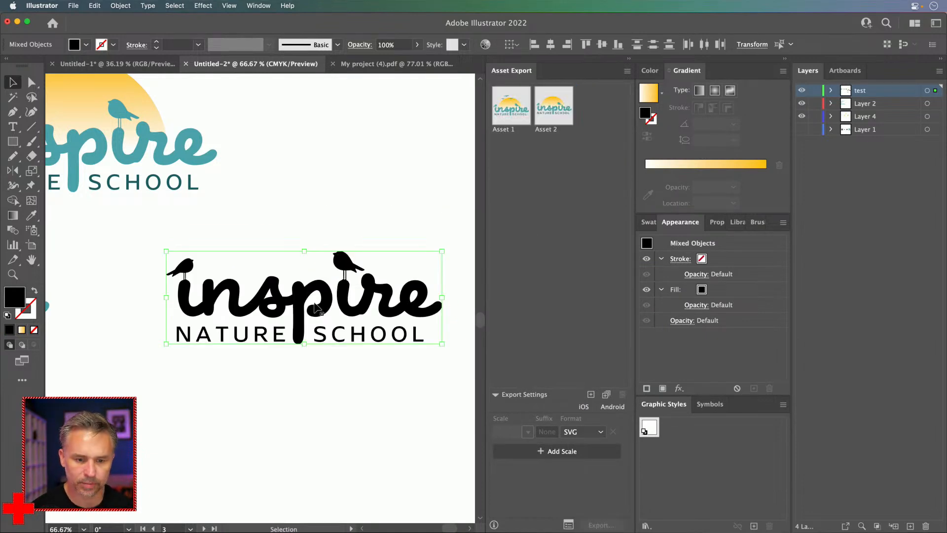
right_click(348, 295)
left_click(375, 426)
left_click_drag(298, 300, 558, 235)
Step: Duplicate the black logo below itself and fill the copy with white (FFFFFF)
scroll(327, 296, "down", 5)
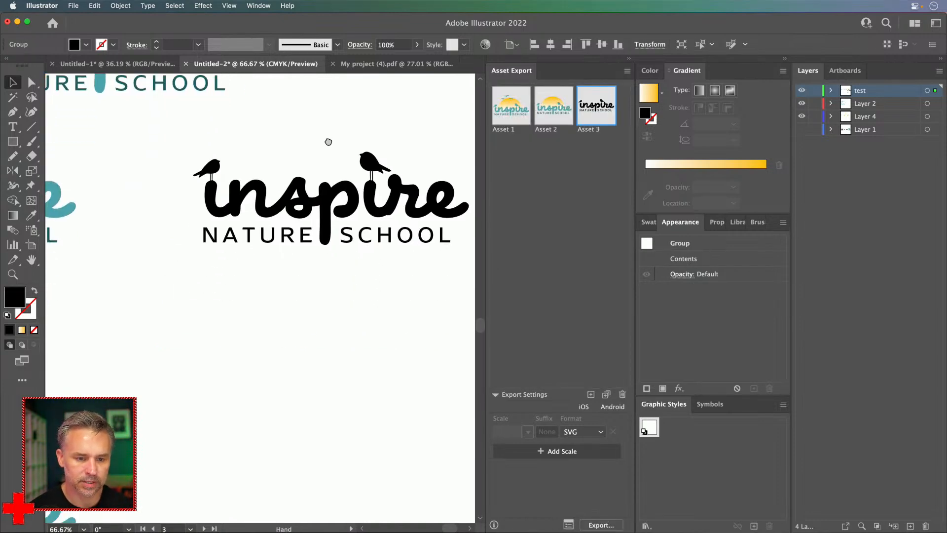
left_click_drag(320, 196, 321, 374)
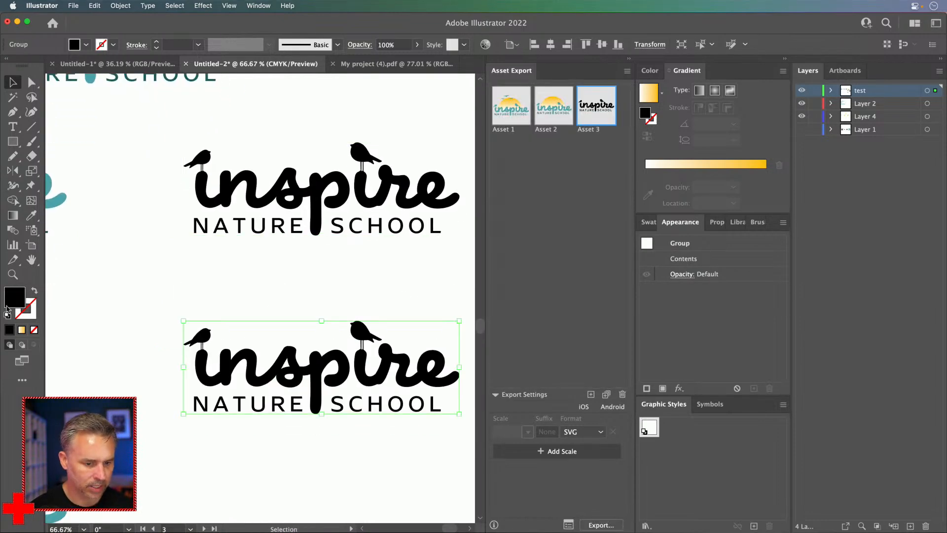
double_click(14, 298)
type("ffffff")
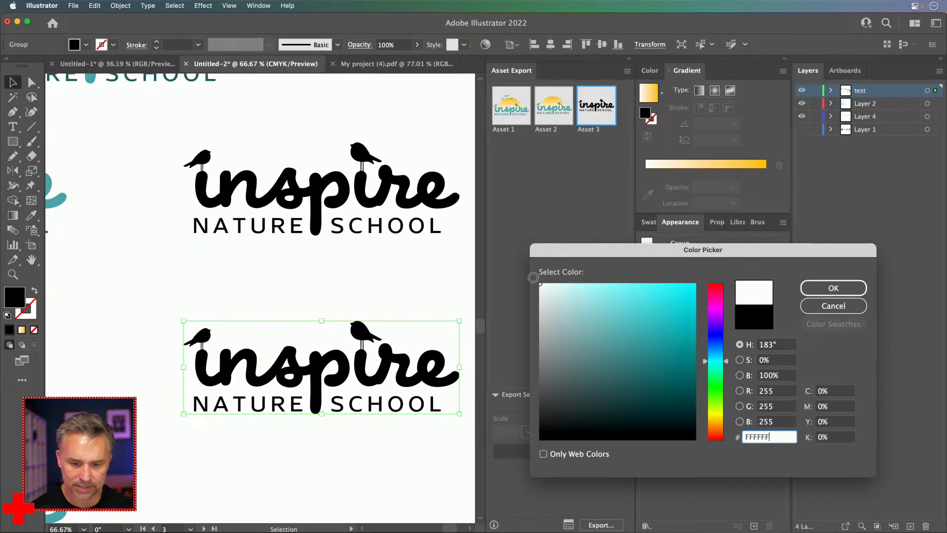
key("Return")
Step: Add the white logo as an export asset and export all four logo assets as SVG to the Desktop
left_click_drag(364, 373, 583, 209)
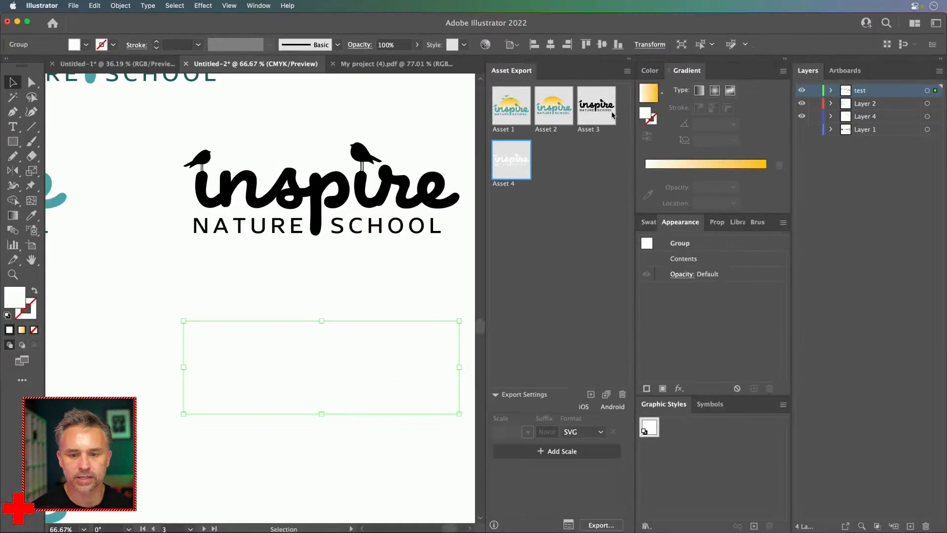
left_click(516, 110)
left_click(519, 157, "shift")
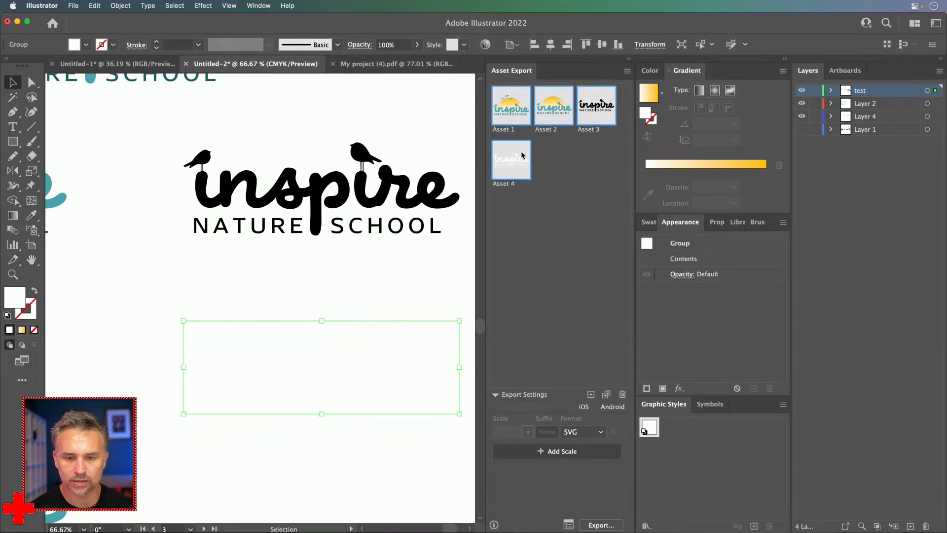
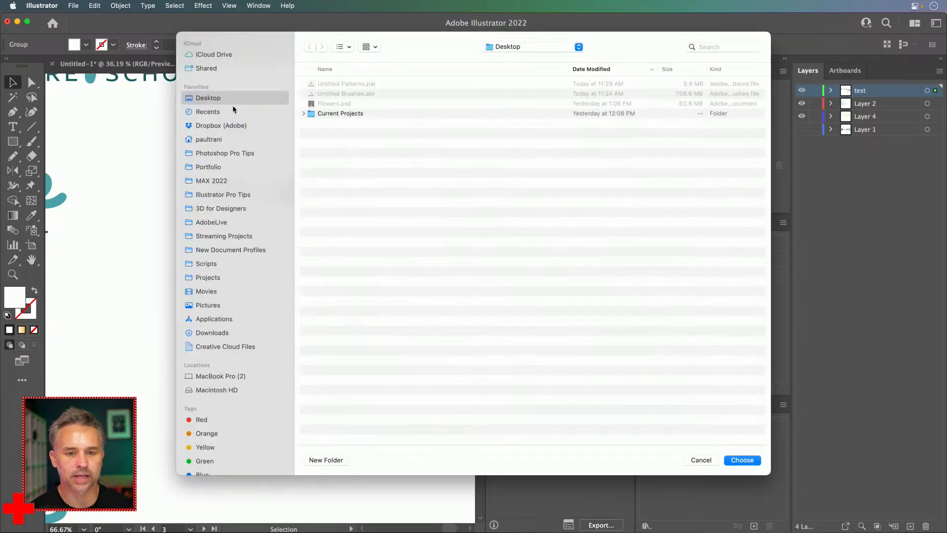
key("Return")
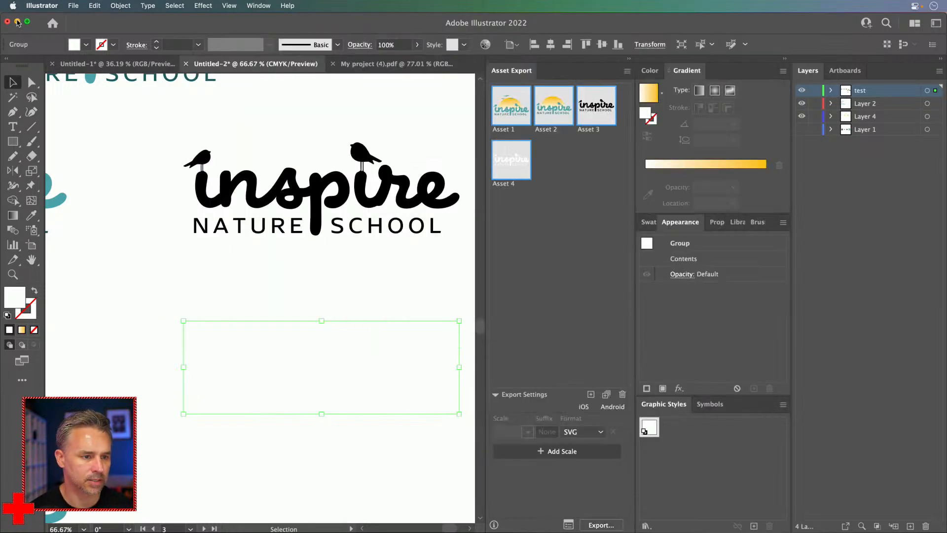
Step: Minimize Illustrator and switch to the Adobe Express project in Chrome
left_click(18, 22)
mouse_move(402, 523)
left_click(538, 520)
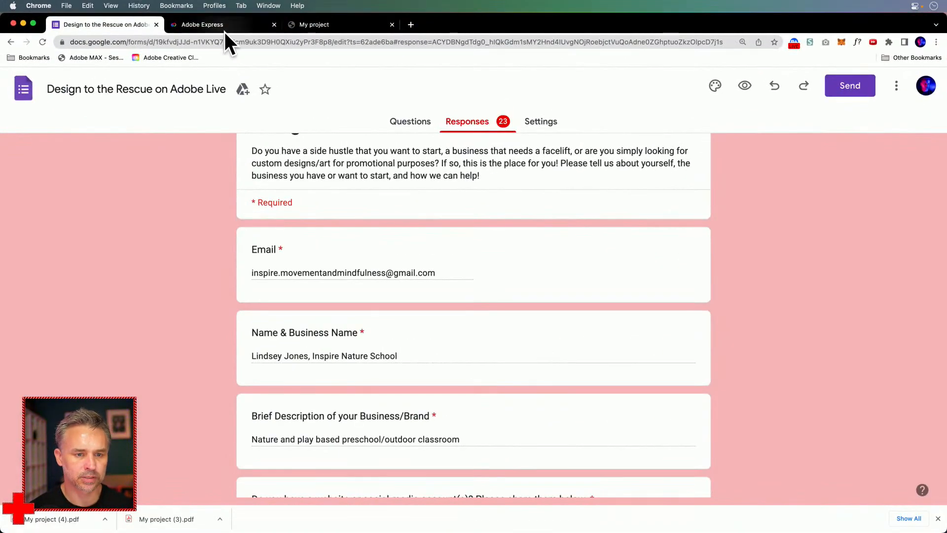
left_click(225, 31)
left_click(235, 280)
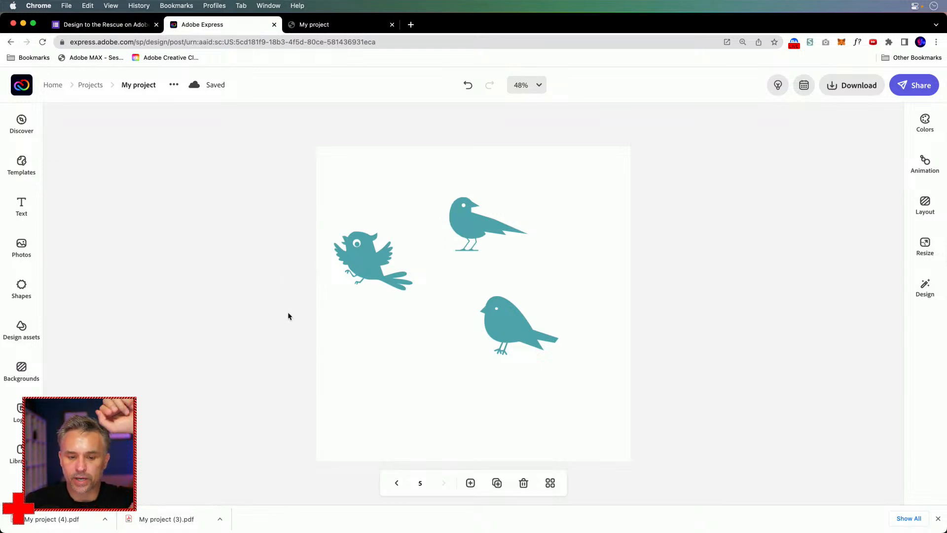
Step: Start creating a new brand from the Brands page and open the logo upload file chooser
left_click(48, 93)
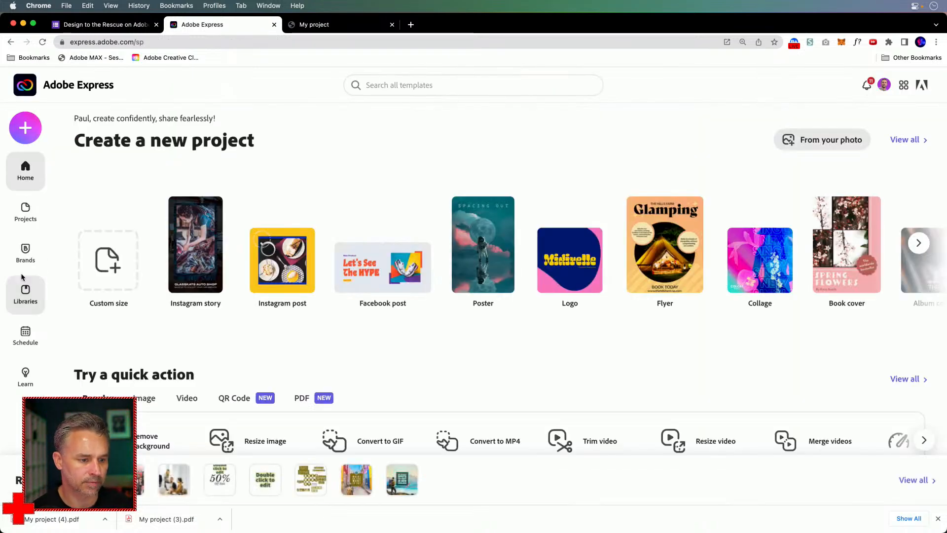
left_click(25, 251)
left_click(118, 296)
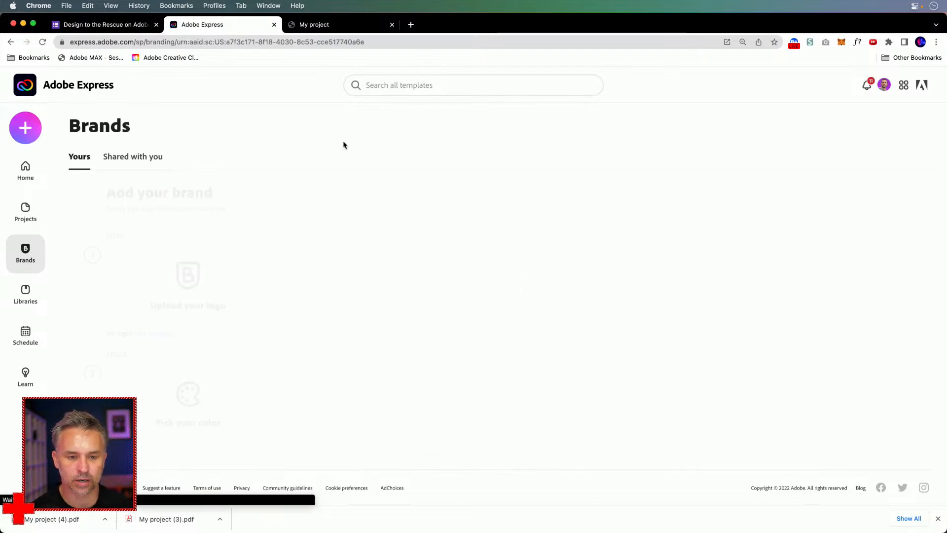
left_click(171, 280)
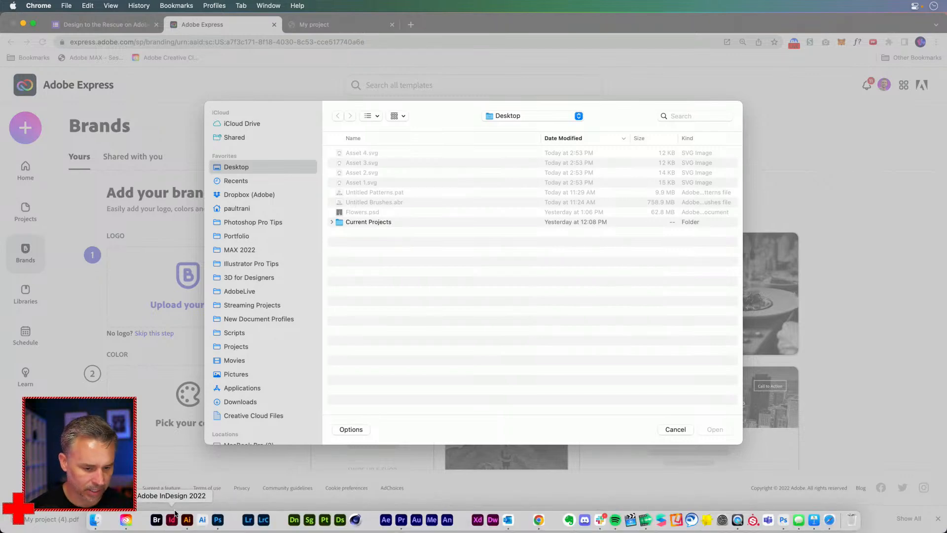
Step: Switch to Illustrator and export the four logo assets to the Desktop as PNG at 2x scale
left_click(186, 521)
left_click(586, 432)
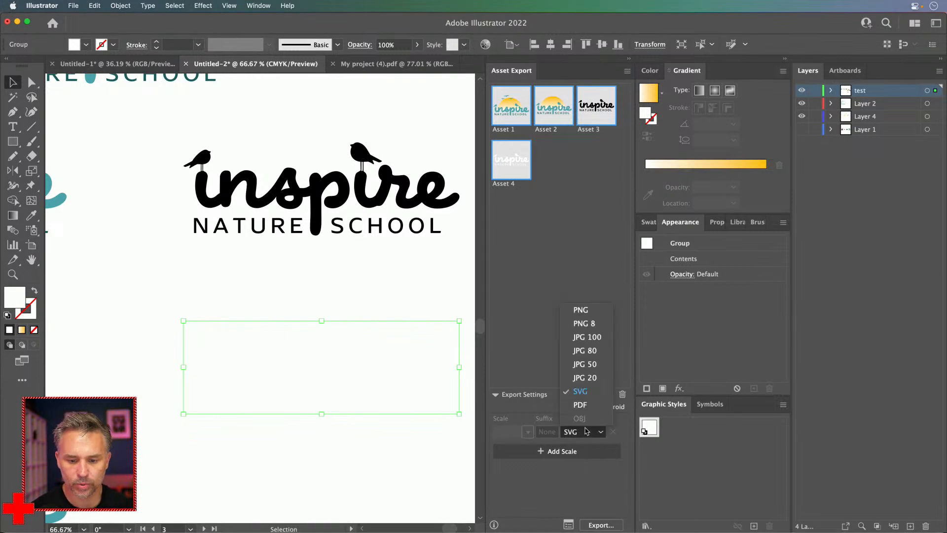
left_click(580, 310)
left_click(599, 526)
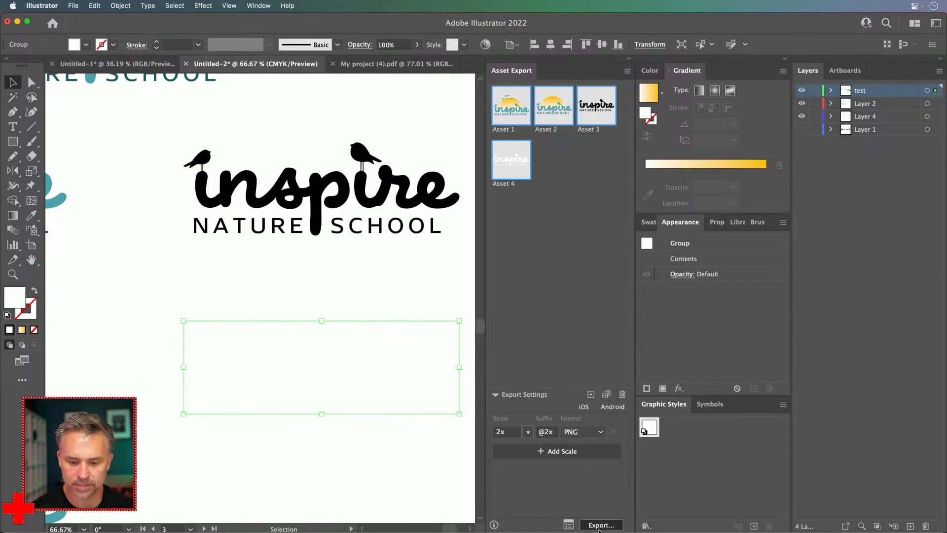
key("Return")
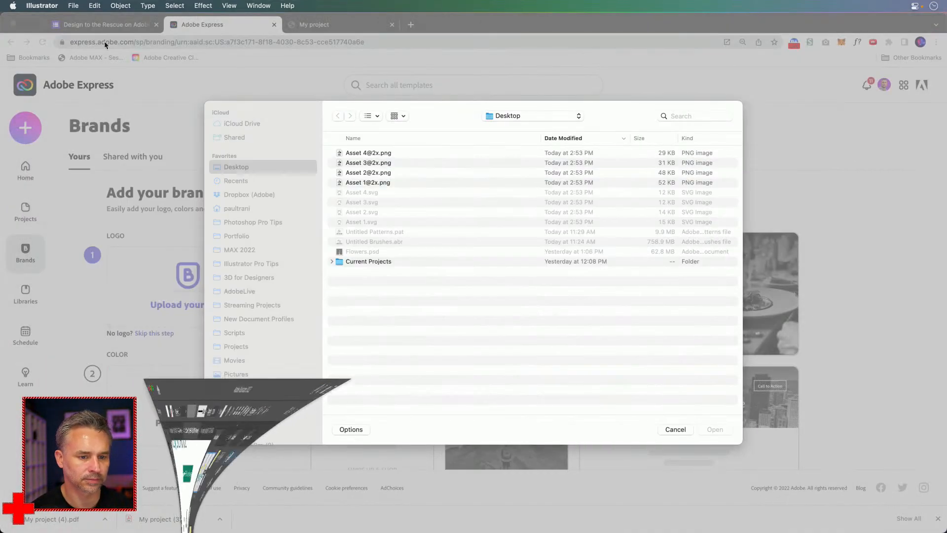
left_click(371, 154)
key("space")
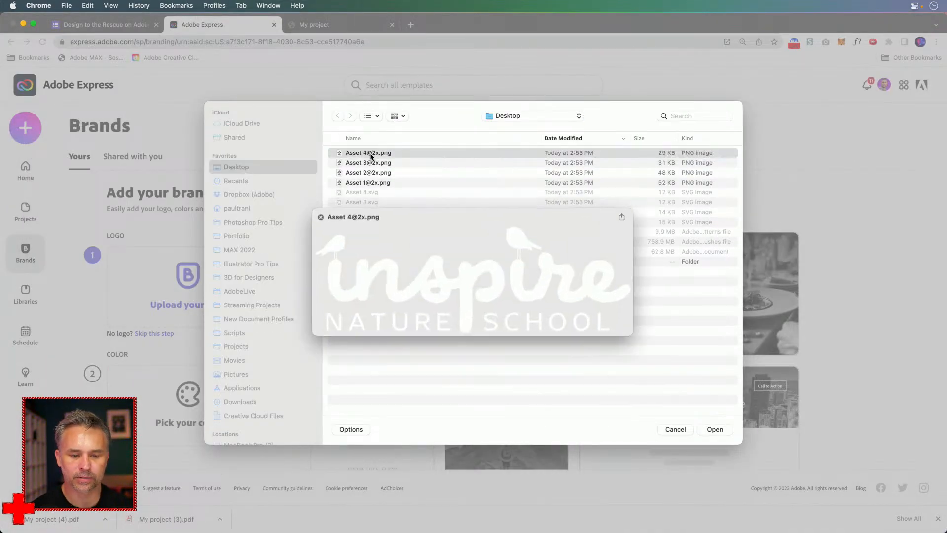
key("Down")
key("Down")
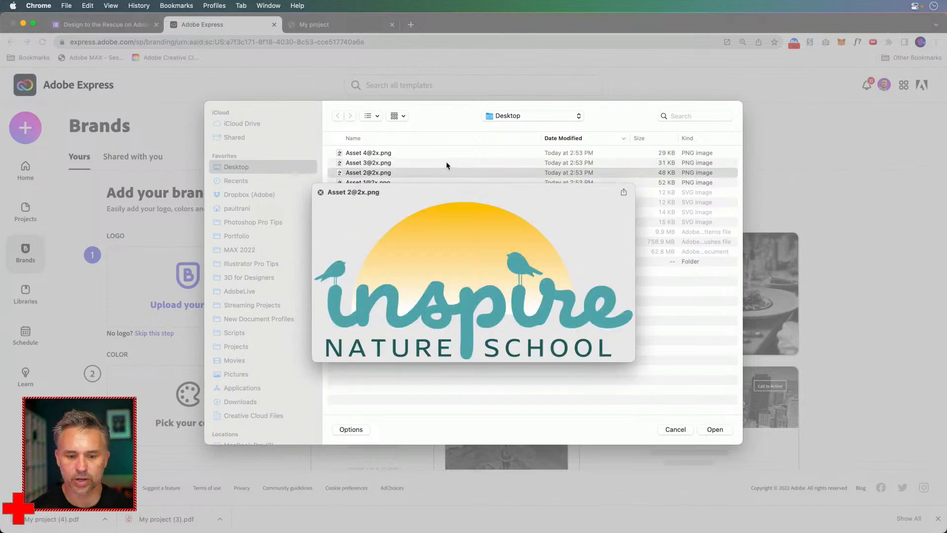
key("Down")
key("space")
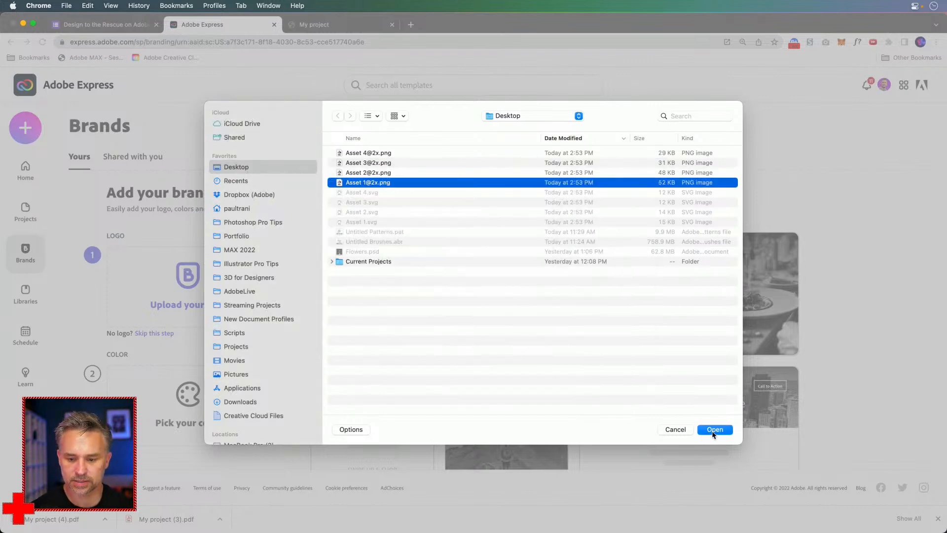
left_click(714, 430)
Step: Set the brand color to the logo's teal, #50A5AB
left_click(183, 412)
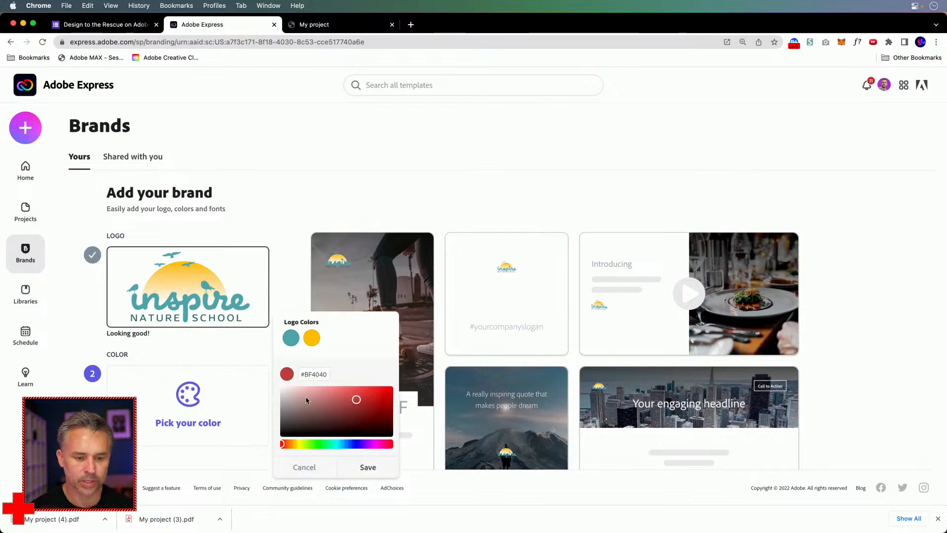
left_click(351, 466)
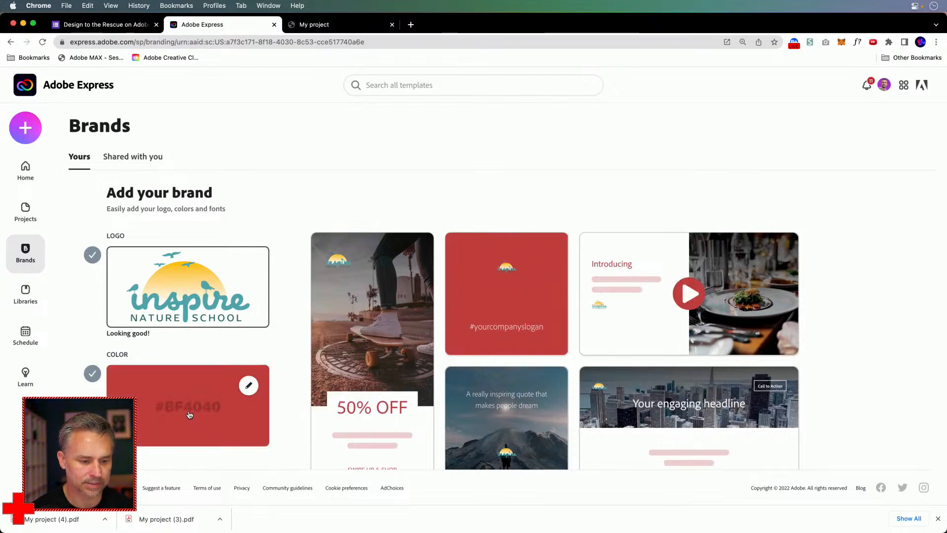
left_click(214, 405)
left_click(291, 340)
left_click(365, 463)
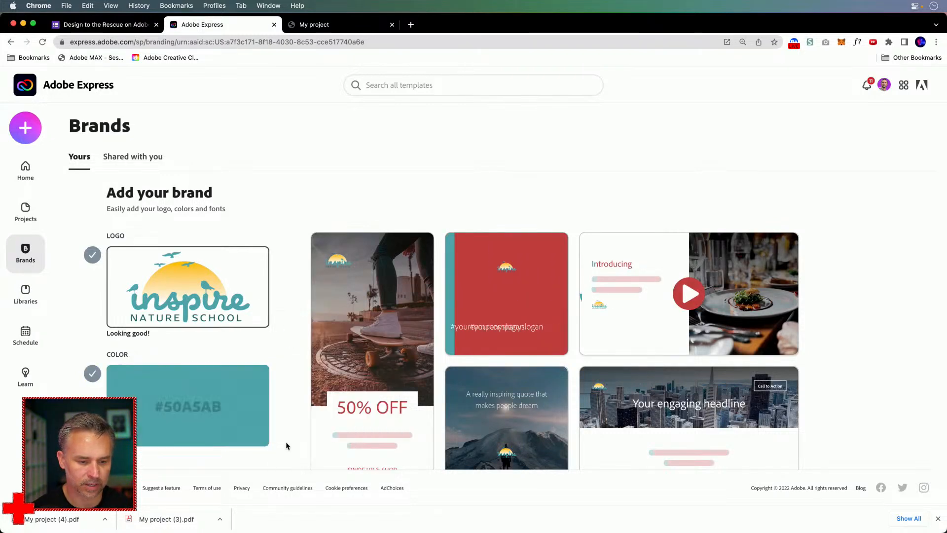
Step: Choose Bellfort Script Regular as the brand font and name the brand Inspire
scroll(247, 414, "down", 3)
left_click(222, 387)
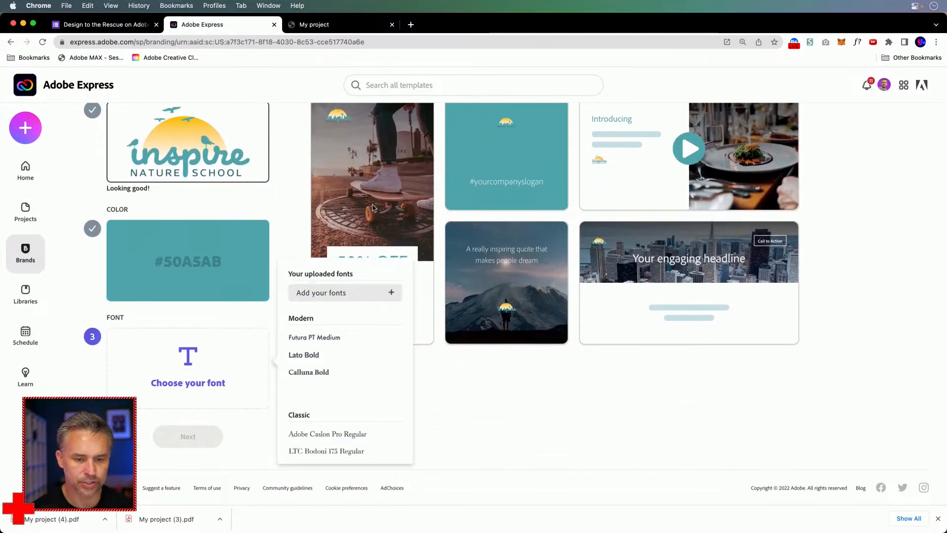
scroll(326, 423, "down", 10)
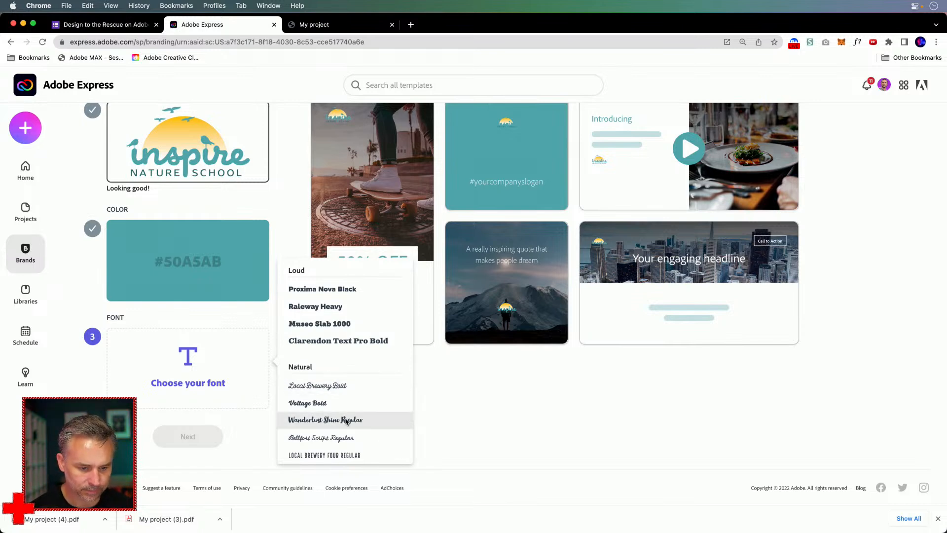
left_click(345, 439)
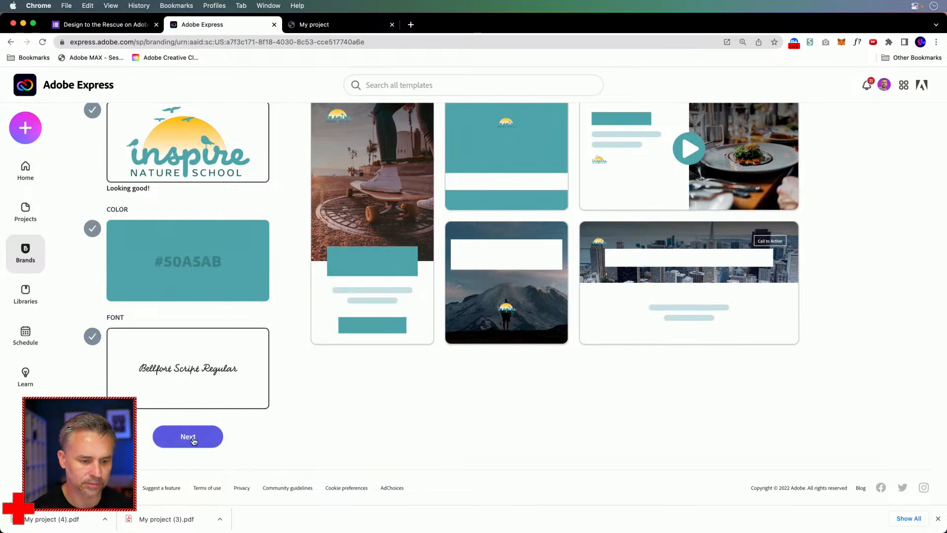
left_click(192, 439)
type("Inspire")
key("Return")
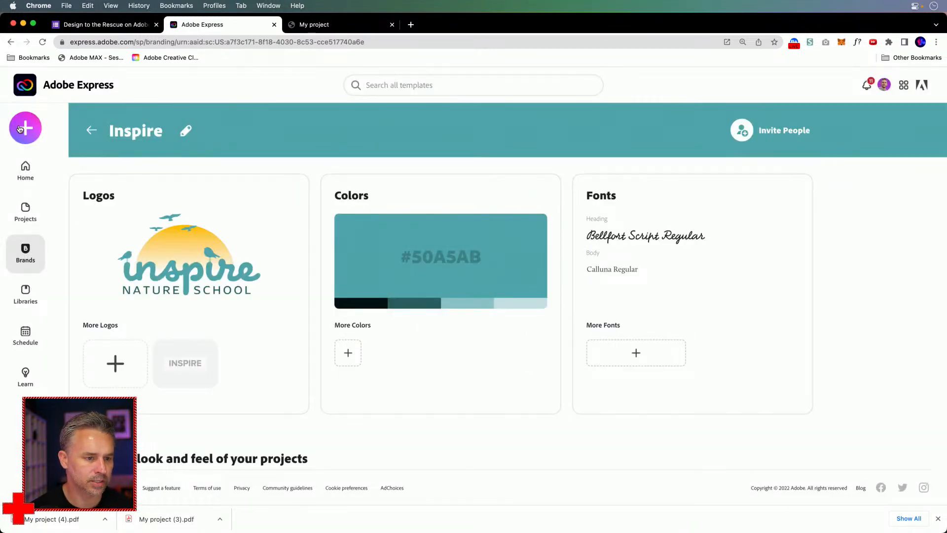
Step: Return to the brands list and make Inspire the default brand
left_click(20, 129)
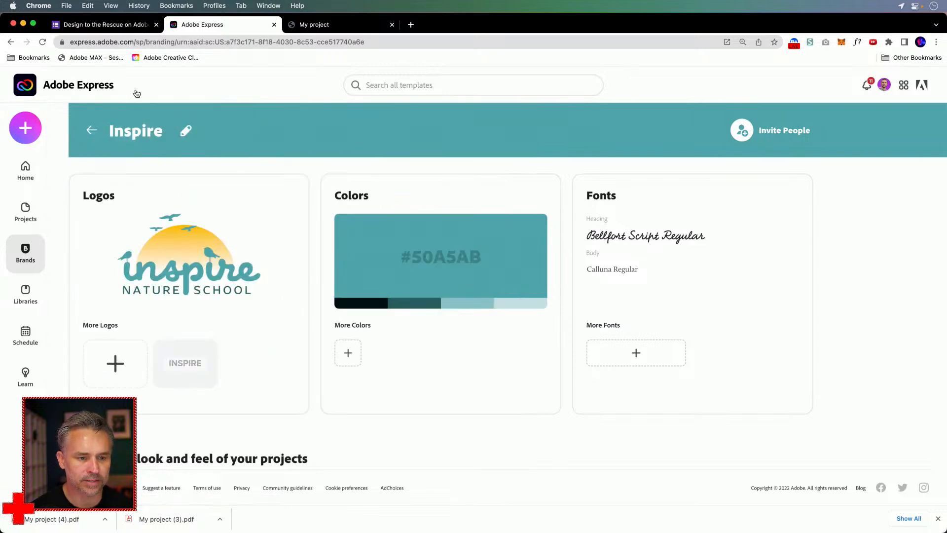
left_click(89, 132)
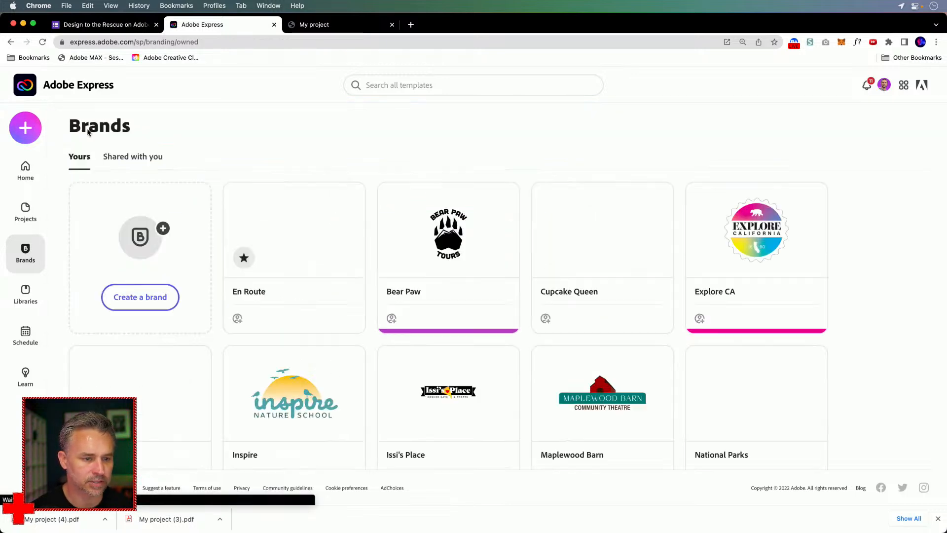
left_click(27, 131)
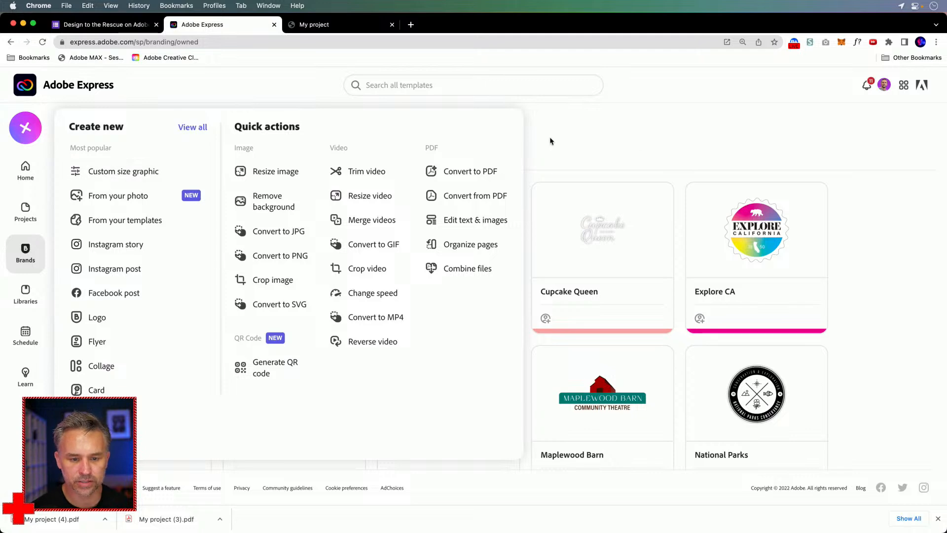
left_click(626, 142)
scroll(422, 434, "down", 5)
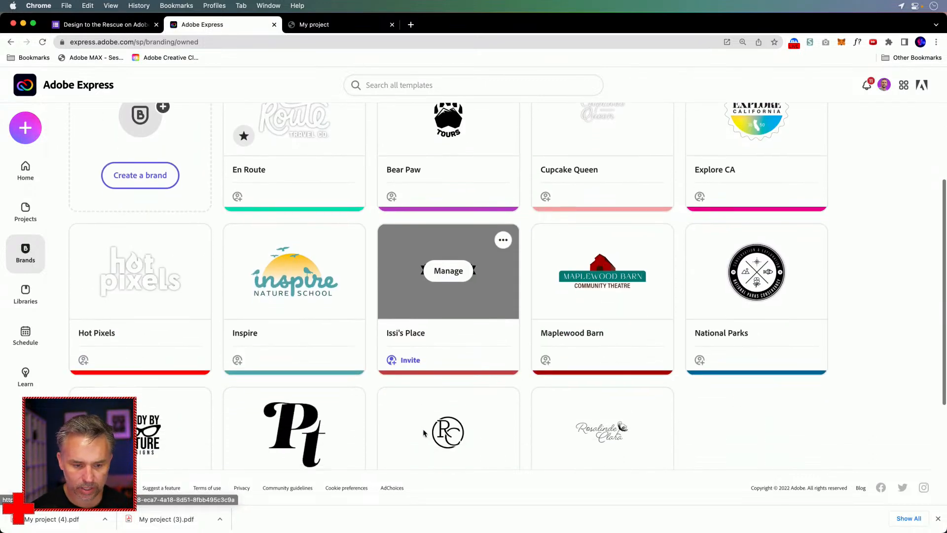
scroll(754, 382, "up", 5)
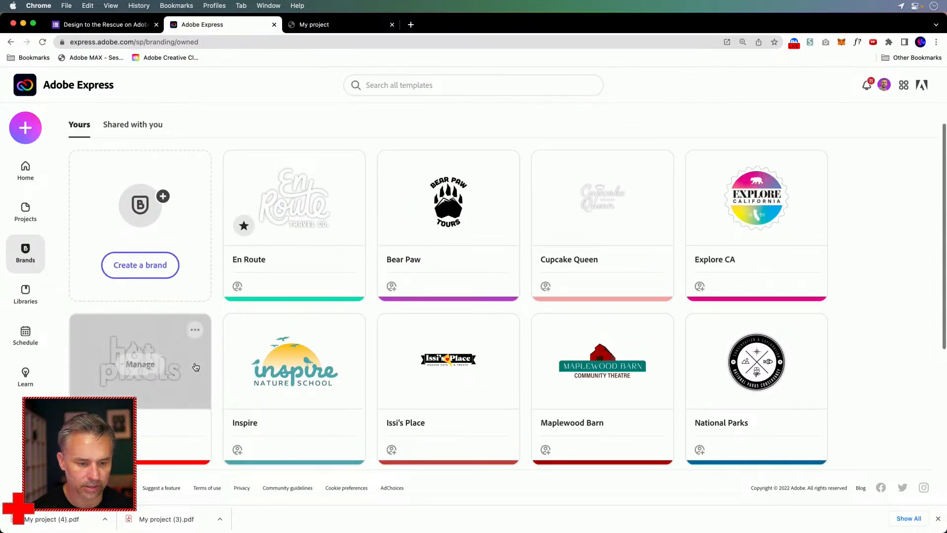
left_click(352, 330)
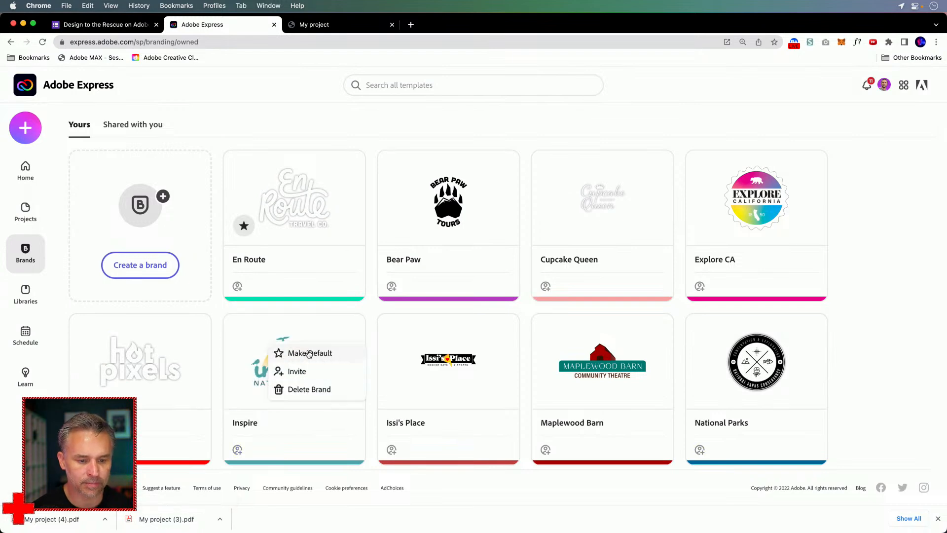
left_click(309, 353)
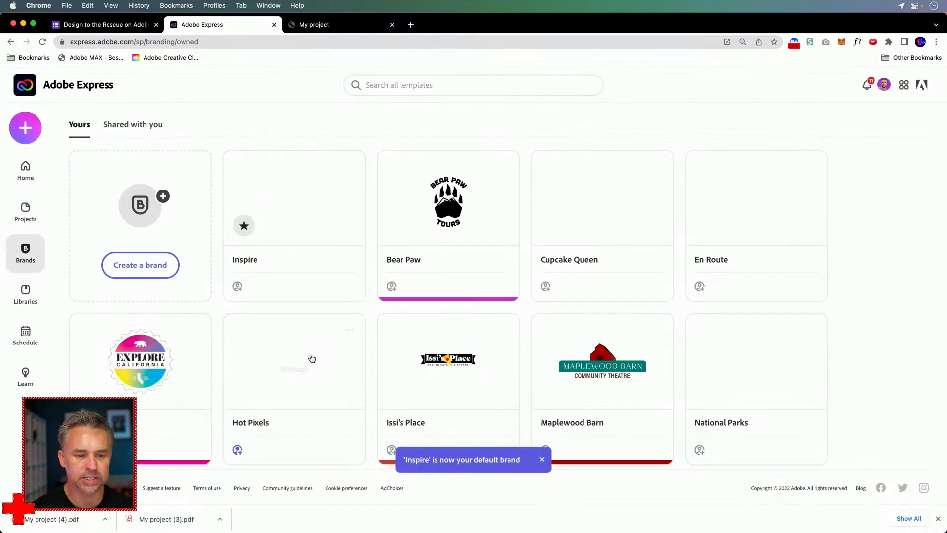
Step: Create a new Instagram story using the Now Hiring template from the Business category
left_click(25, 127)
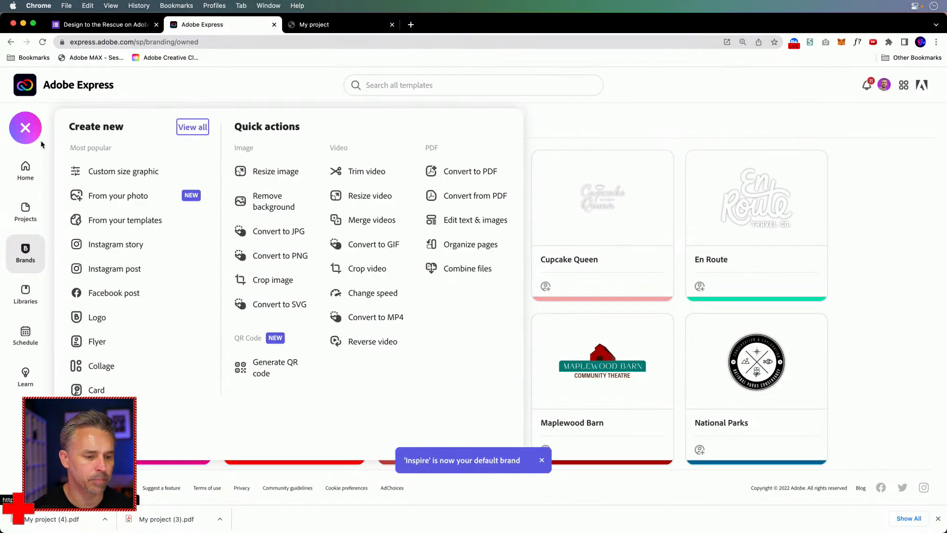
left_click(101, 254)
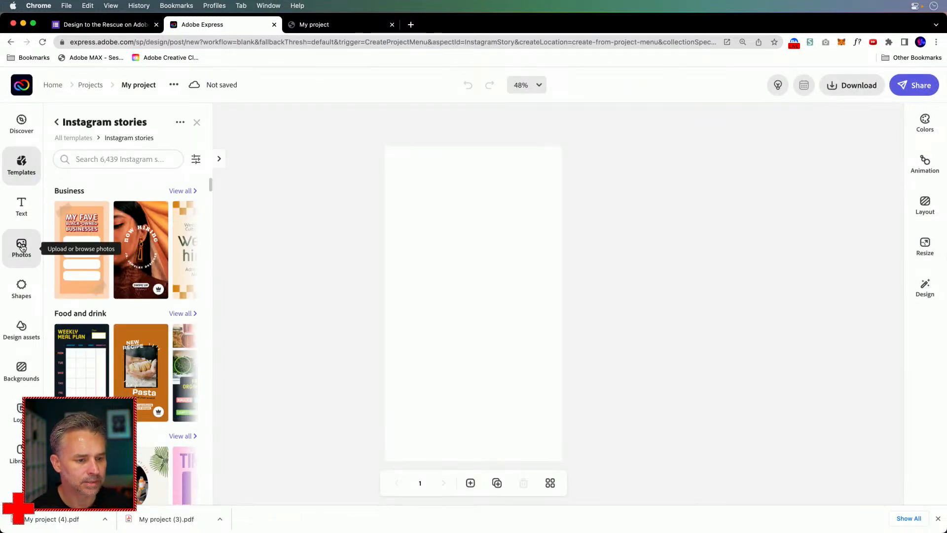
left_click(140, 247)
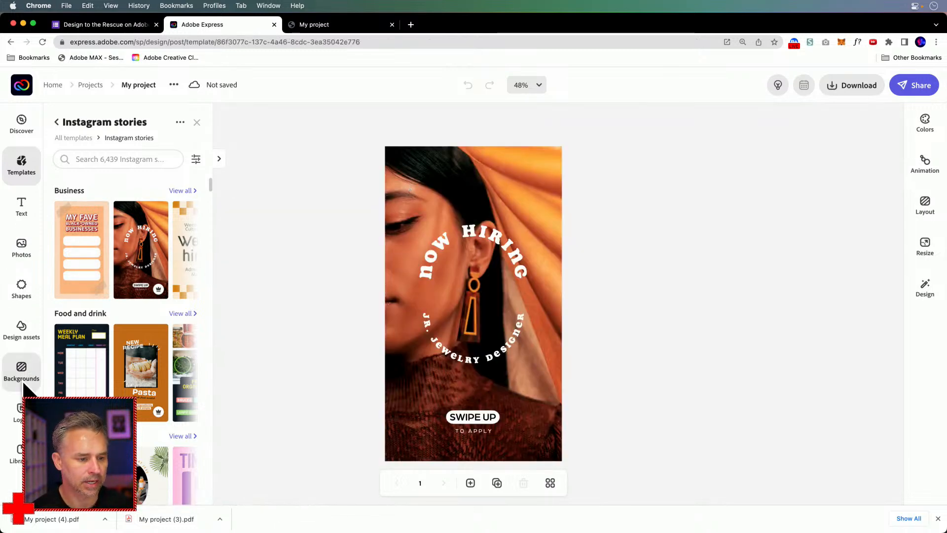
Step: Apply the Inspire brand's logo, color and font to the story design
left_click(658, 281)
left_click(932, 295)
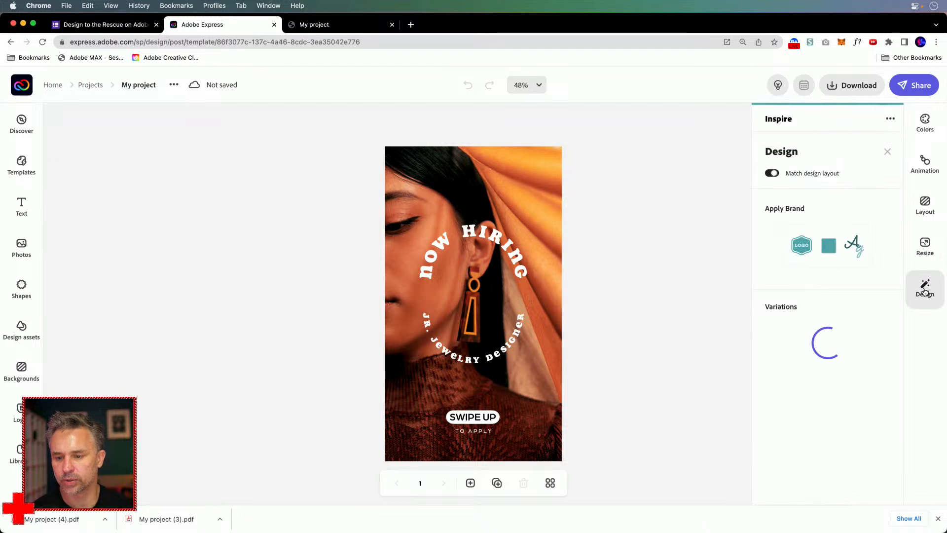
left_click(810, 247)
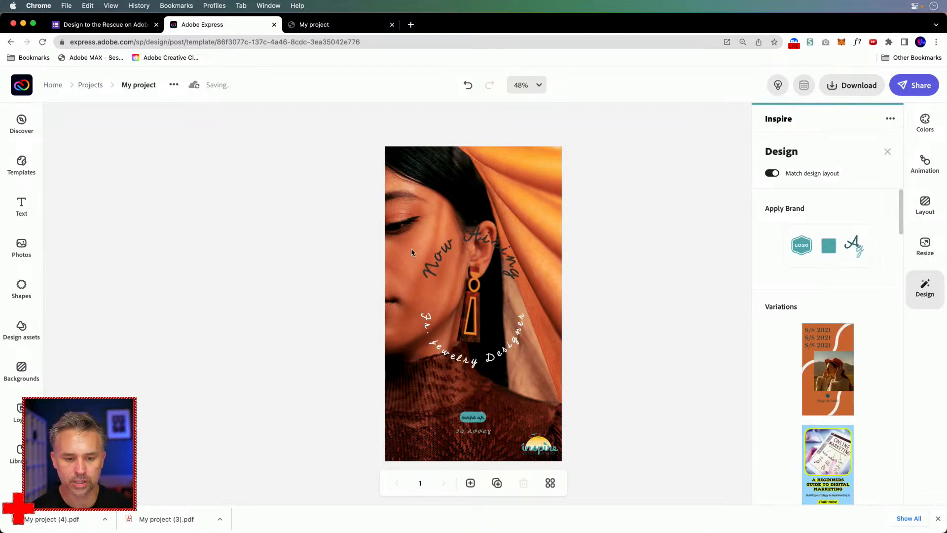
left_click(538, 447)
Step: Replace the story's background photo with the yellow flower meadow image from an Adobe Stock search for nature
left_click(443, 198)
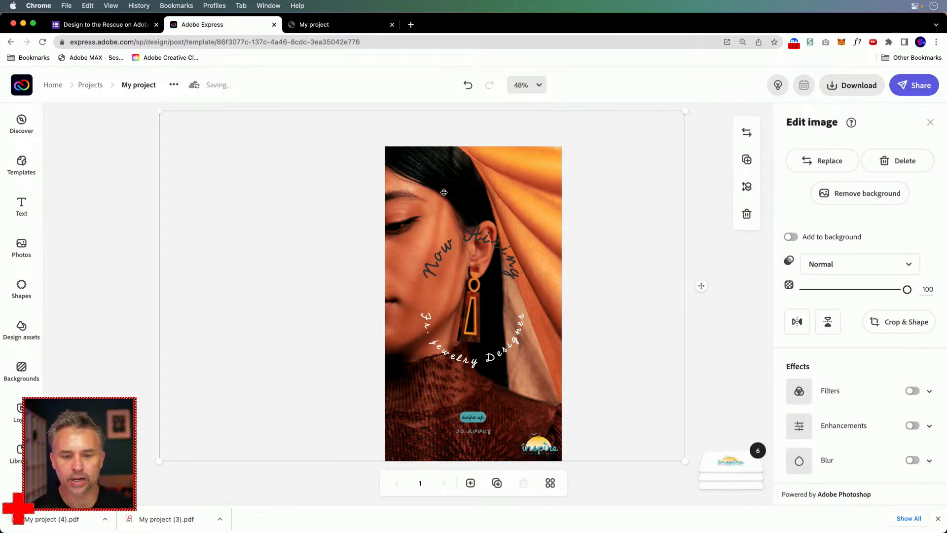
left_click(823, 162)
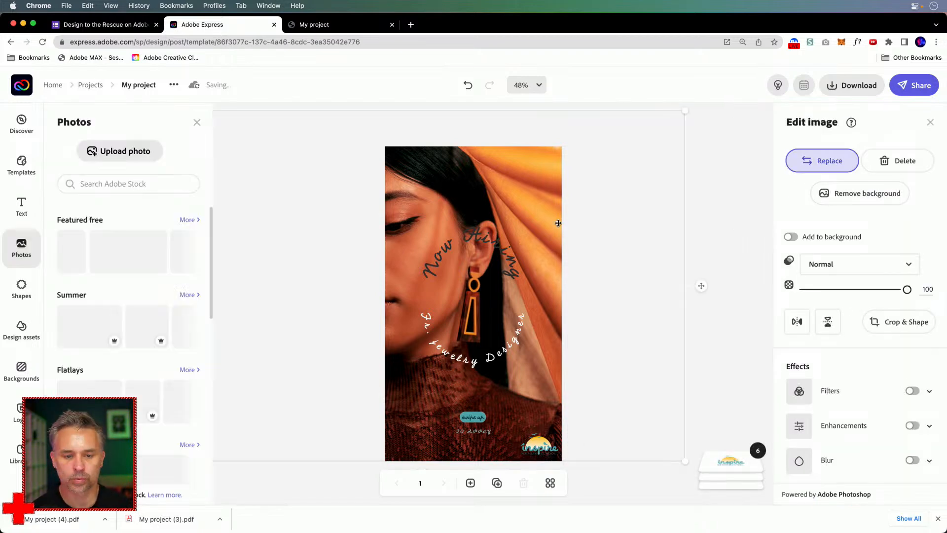
left_click(103, 183)
type("nature")
key("Return")
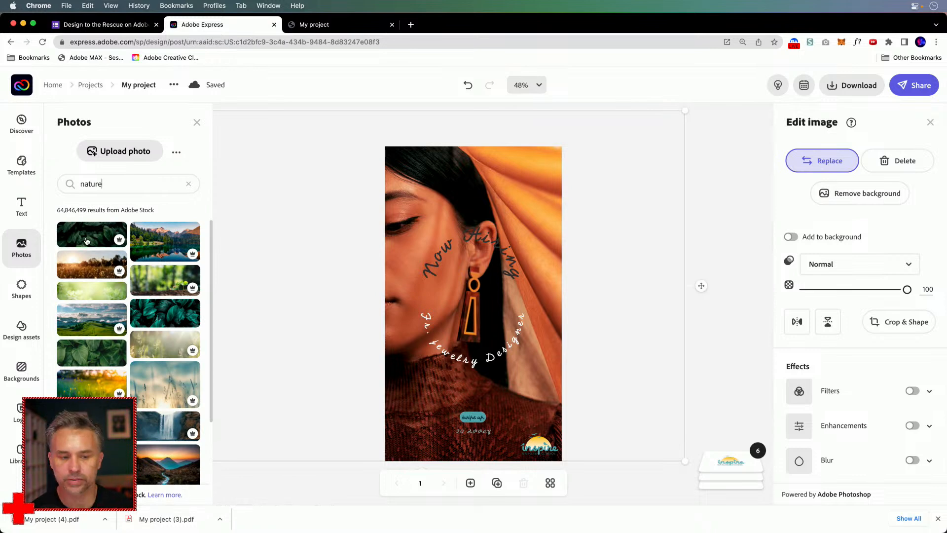
left_click(79, 268)
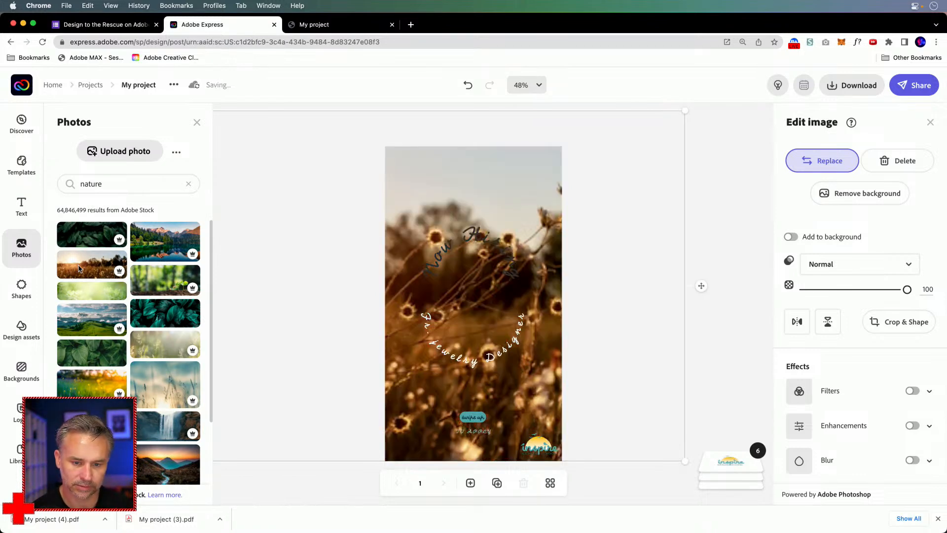
left_click(82, 393)
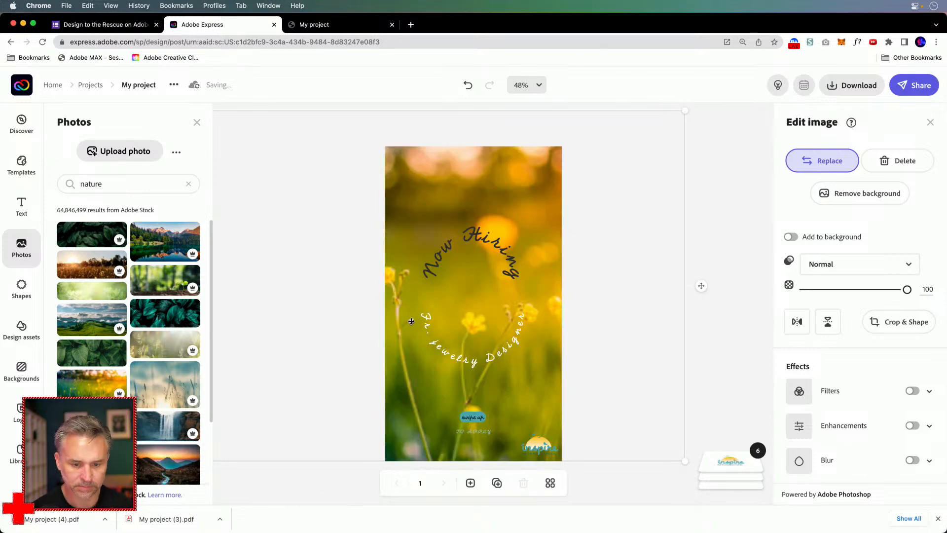
left_click(740, 229)
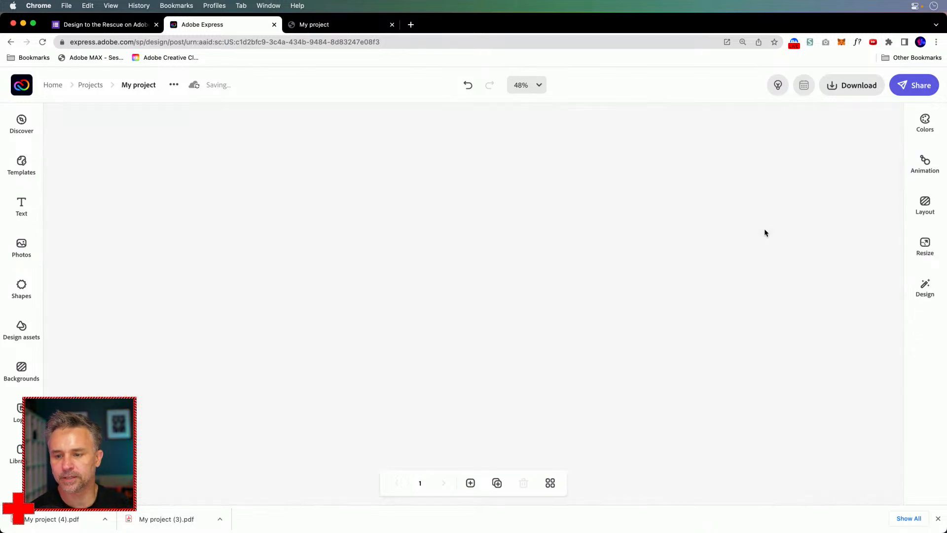
left_click(925, 288)
left_click(467, 324)
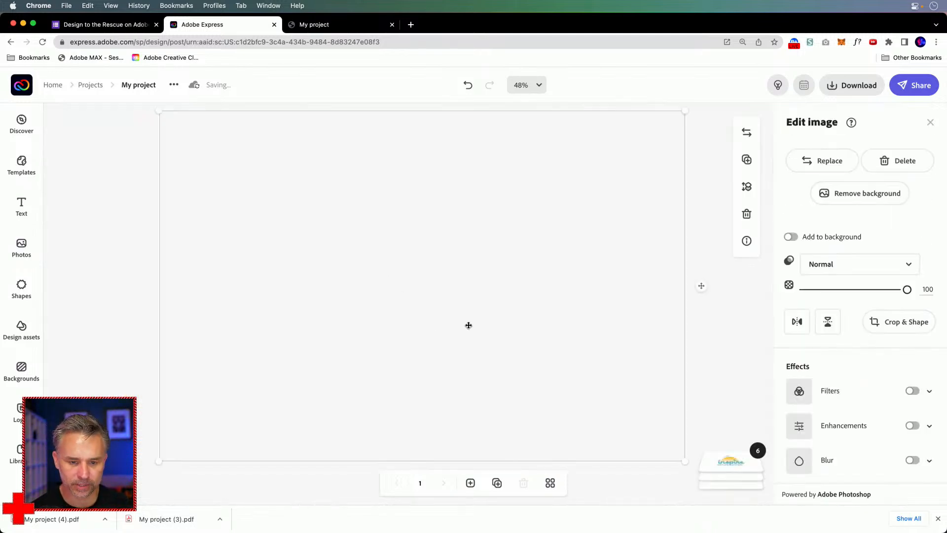
left_click(565, 294)
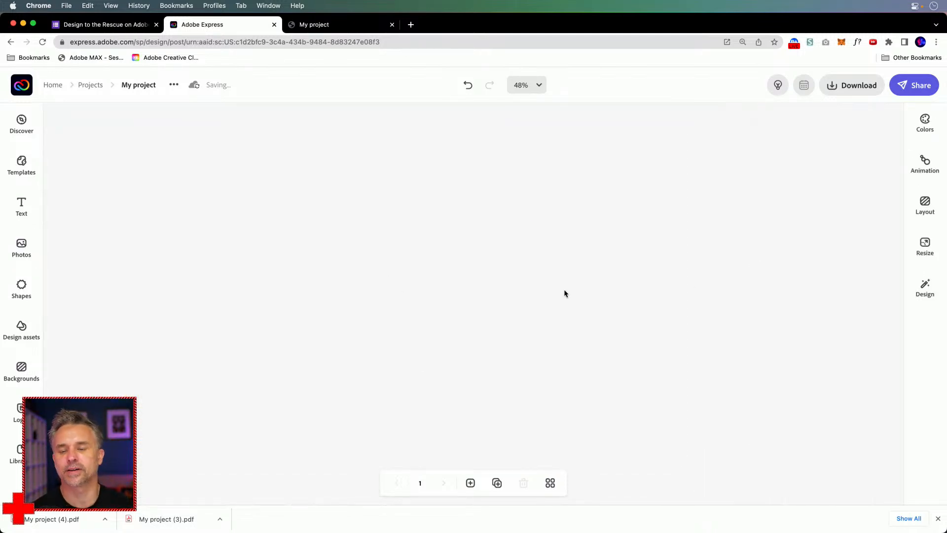
left_click(530, 209)
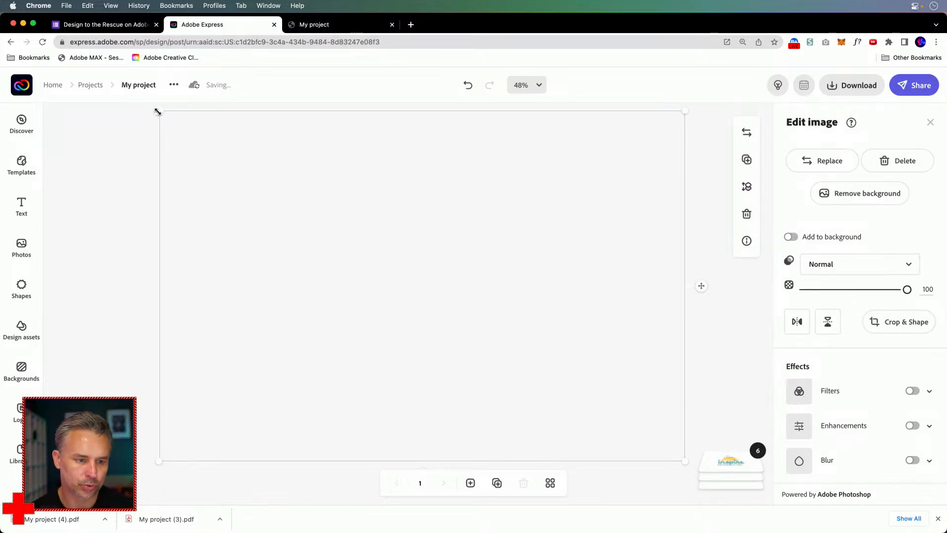
left_click(101, 157)
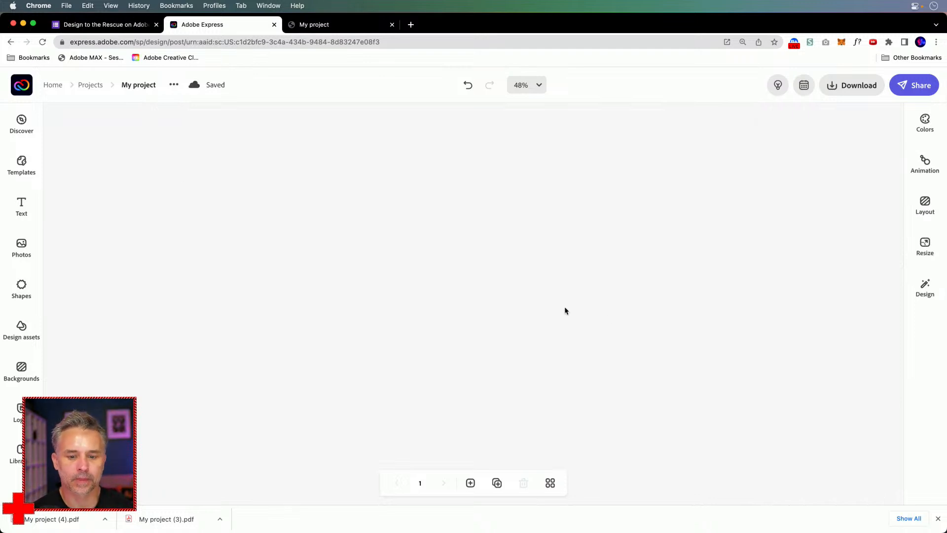
left_click(443, 253)
left_click(364, 200)
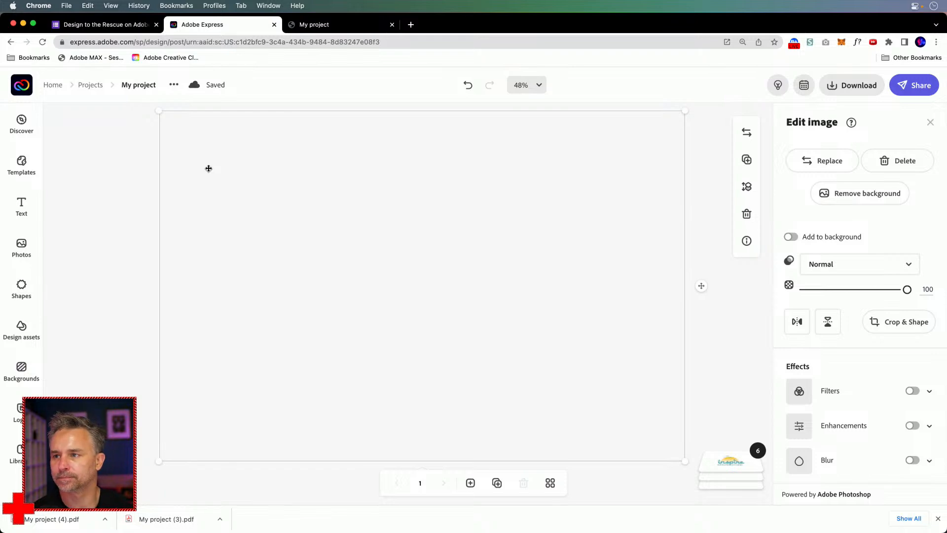
Step: Switch through Illustrator to the Design to the Rescue form in Chrome and review the Inspire Nature School response
left_click(22, 24)
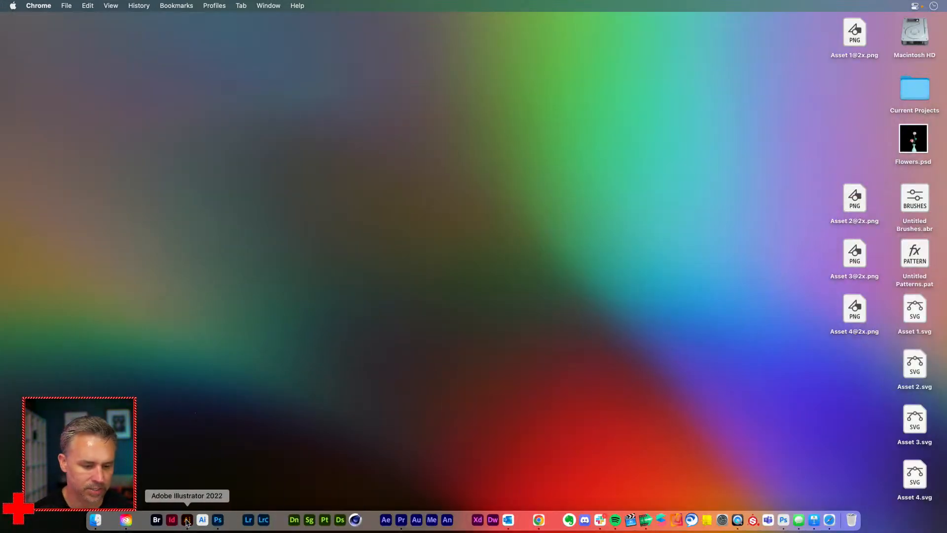
left_click(188, 521)
left_click(352, 493)
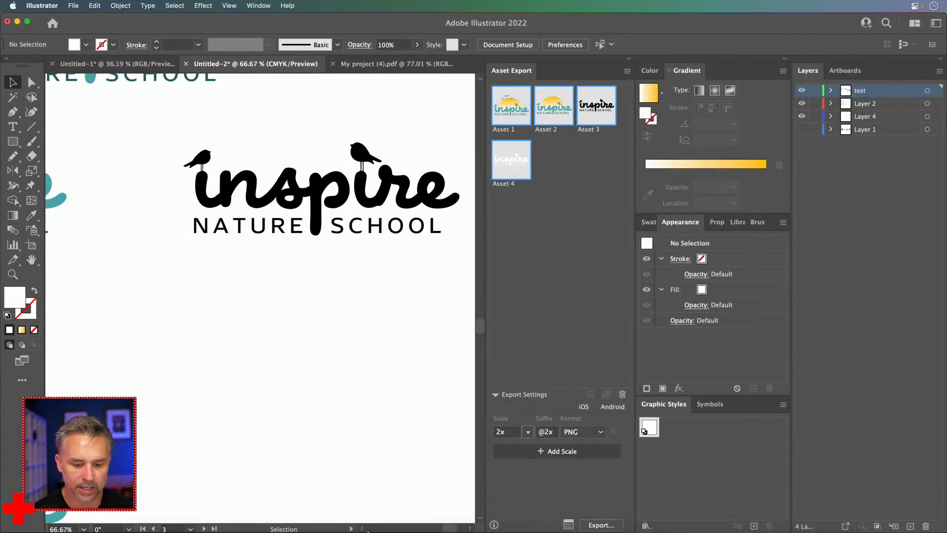
left_click(539, 520)
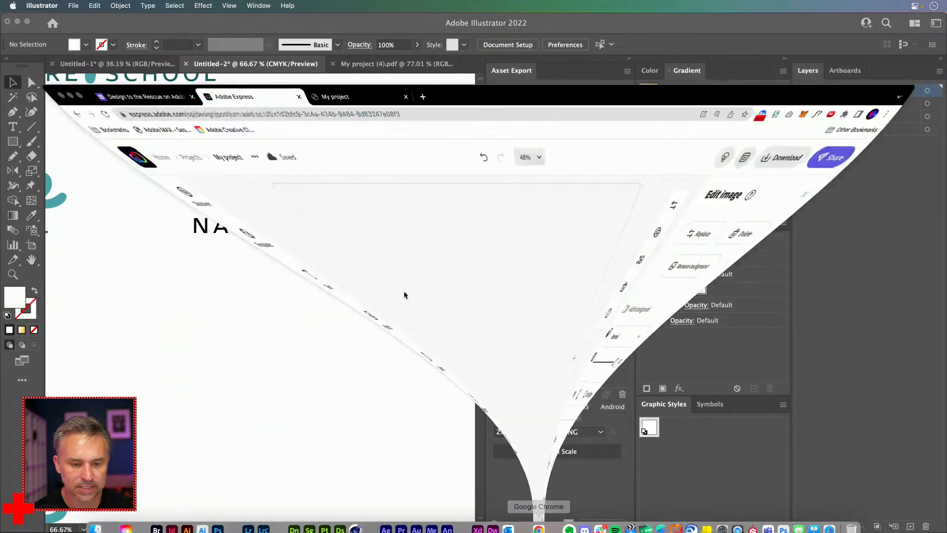
left_click(100, 25)
scroll(204, 264, "up", 5)
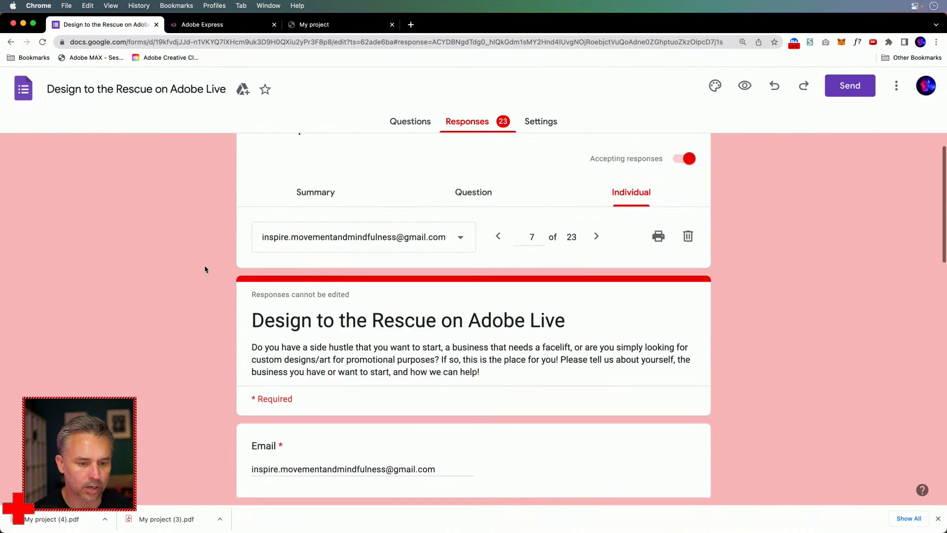
scroll(204, 265, "down", 4)
scroll(205, 269, "down", 2)
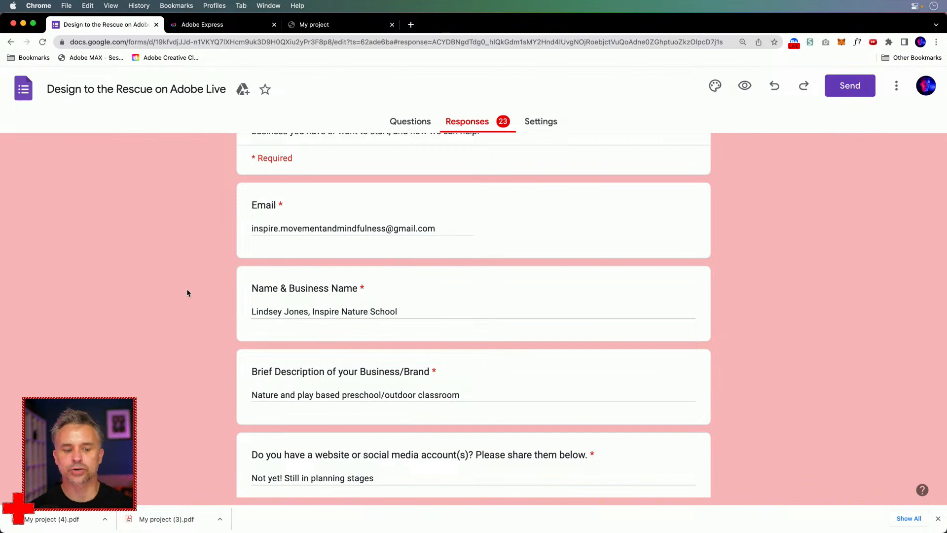
Step: Switch to Illustrator, collapse Asset Export and the Gradient and Appearance group, and bring the color and black logo variations into view
left_click(252, 26)
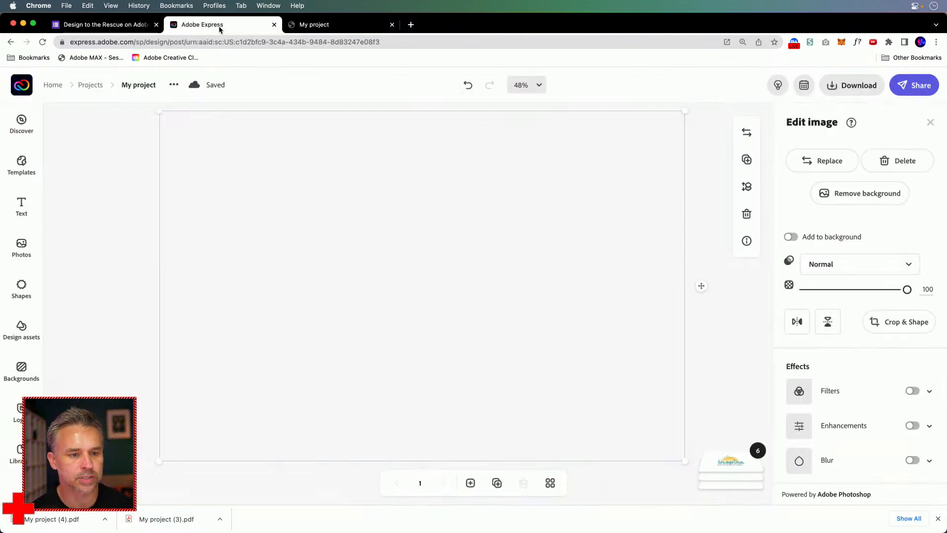
left_click(23, 24)
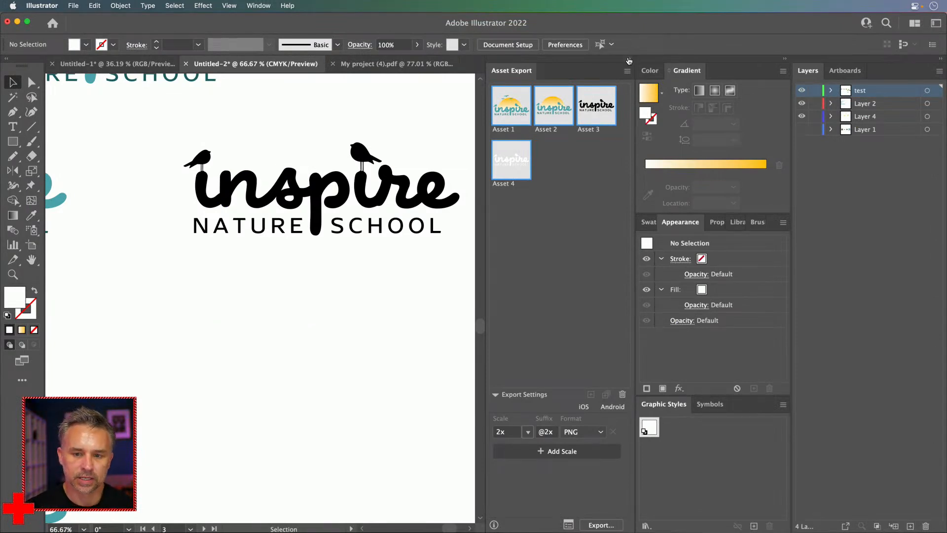
left_click(629, 60)
left_click_drag(175, 168, 228, 321)
left_click_drag(216, 284, 277, 323)
left_click_drag(203, 287, 355, 313)
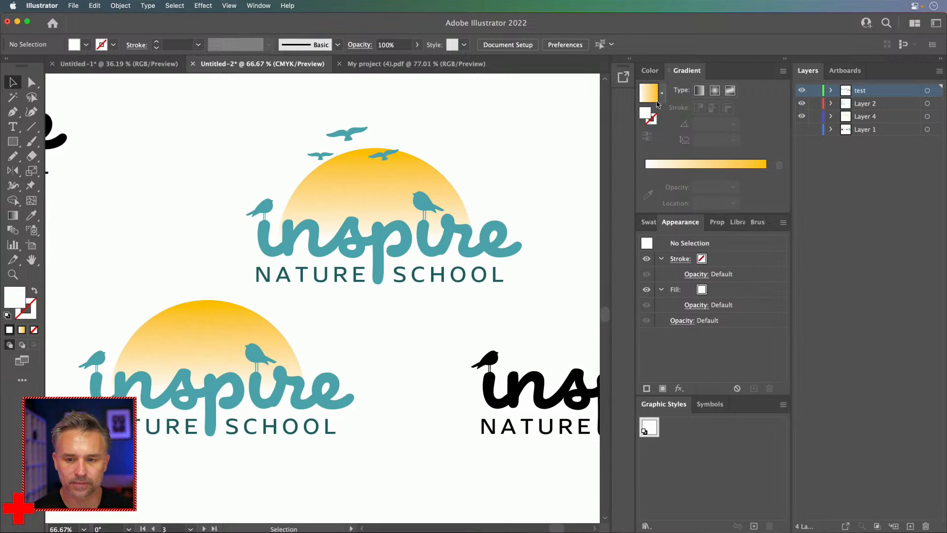
left_click(785, 58)
left_click_drag(643, 127, 618, 102)
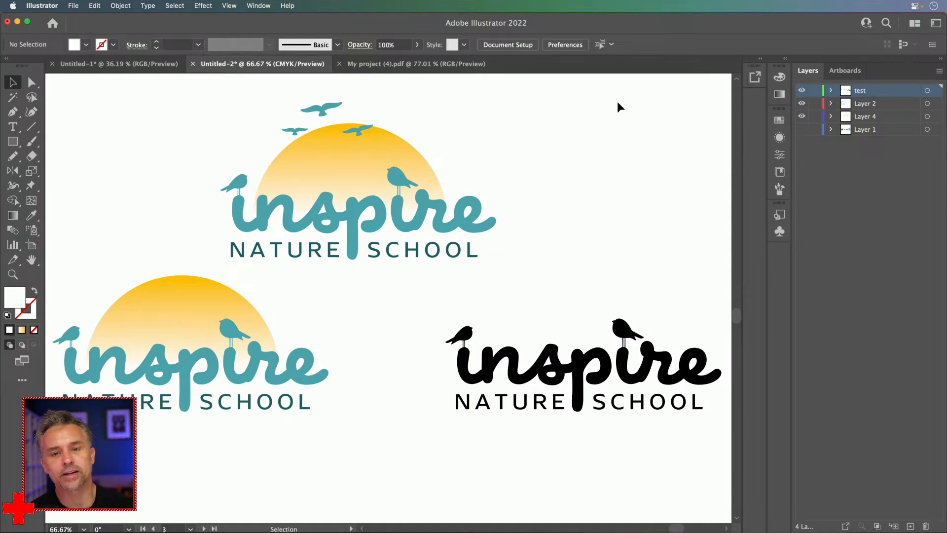
Step: Show the questions of the Design to the Rescue form in Chrome, and return to the logo variations in Illustrator
mouse_move(323, 531)
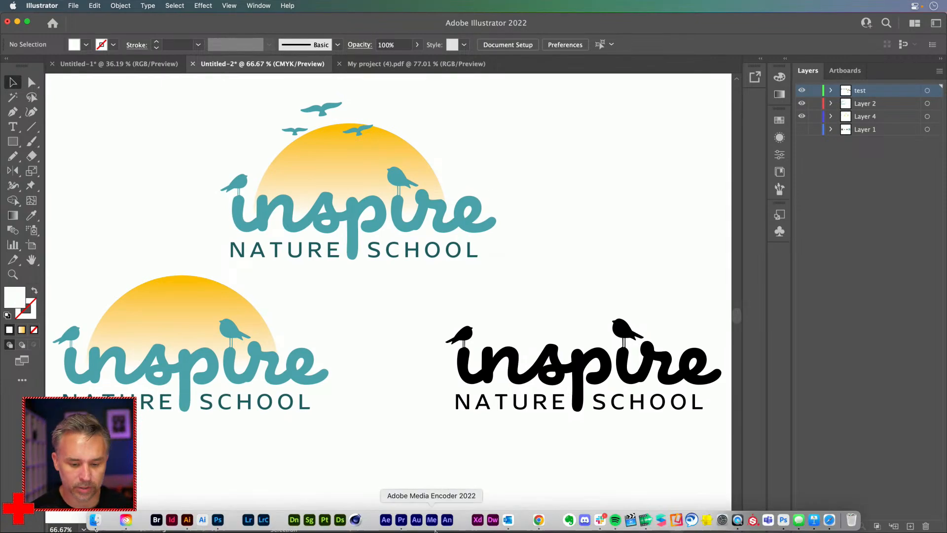
left_click(537, 520)
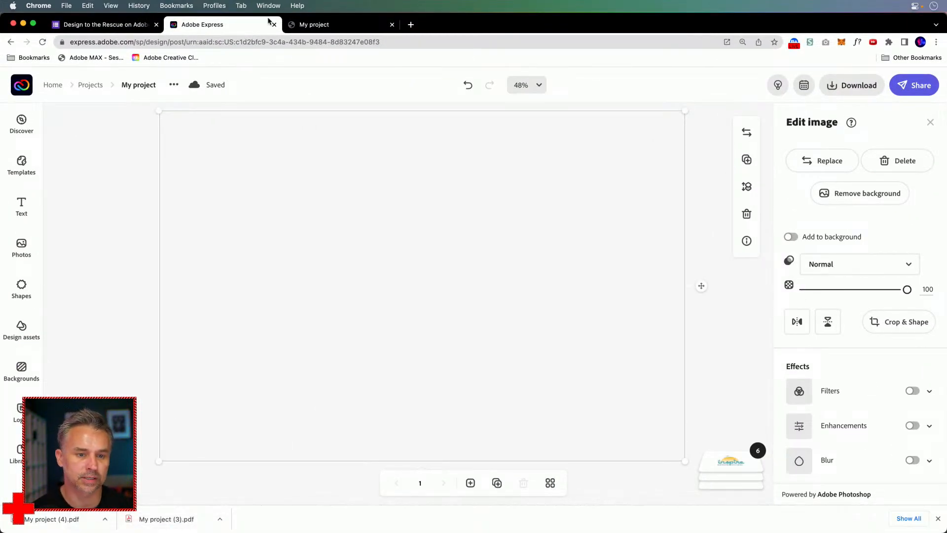
left_click(98, 24)
scroll(162, 239, "up", 5)
scroll(162, 239, "down", 2)
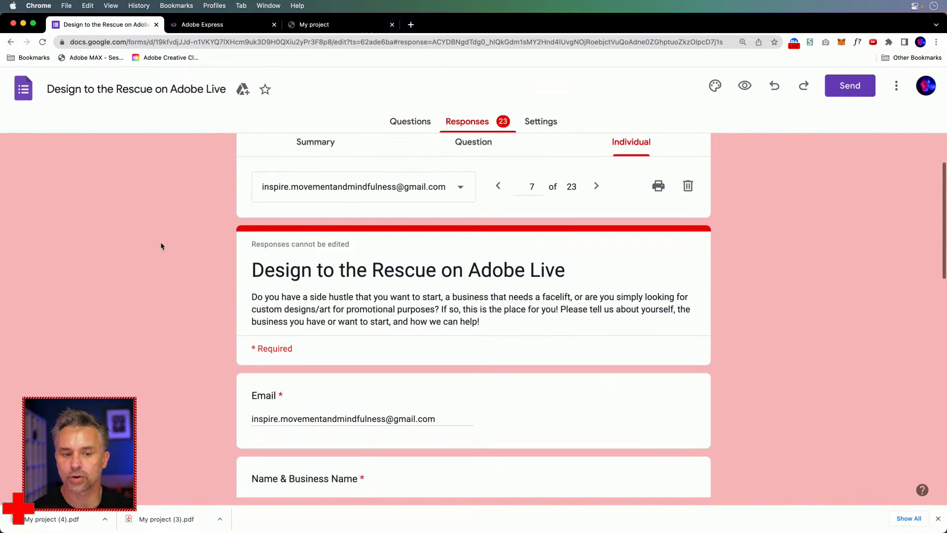
left_click(401, 122)
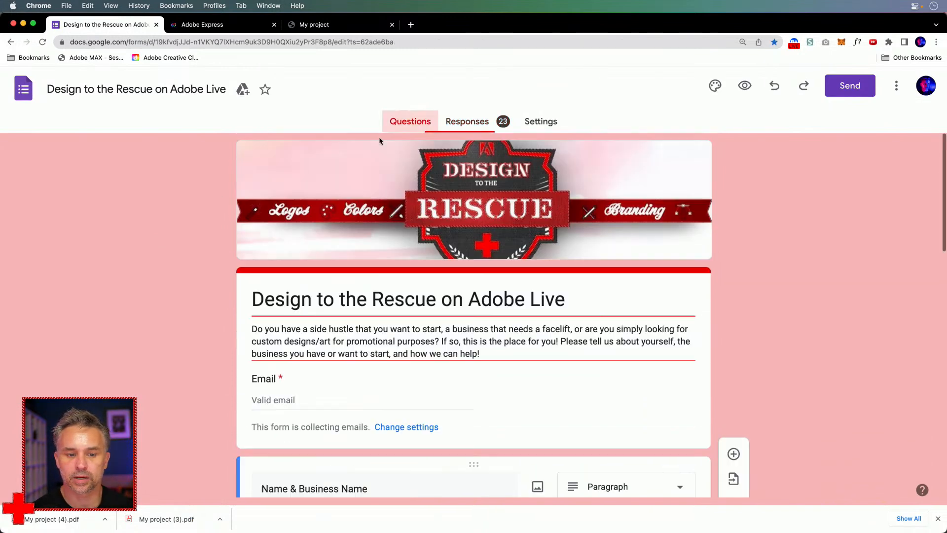
left_click(23, 24)
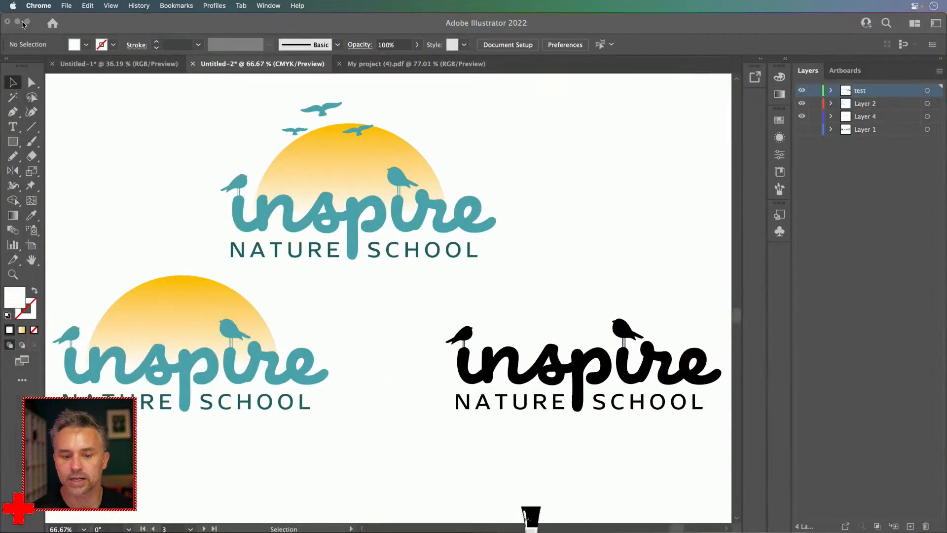